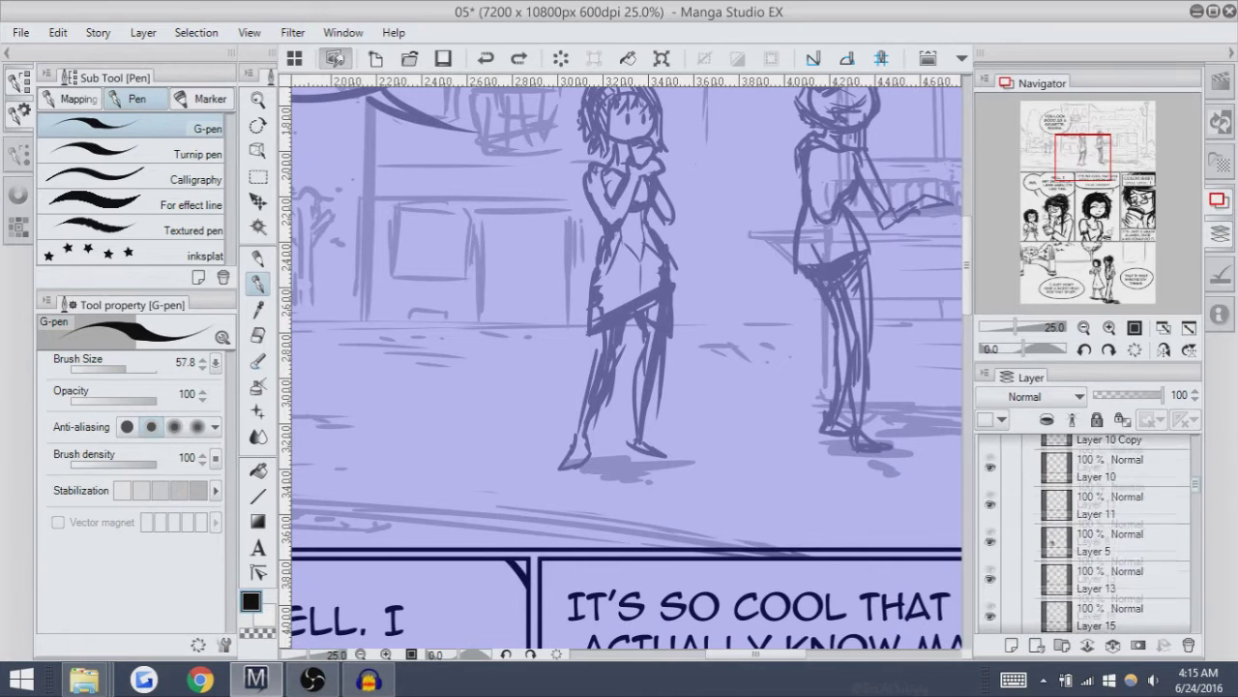
# Examine the sketched top panel, including its two main characters, the street background and the speech bubble.
pyautogui.scroll(1, 1089, 533)
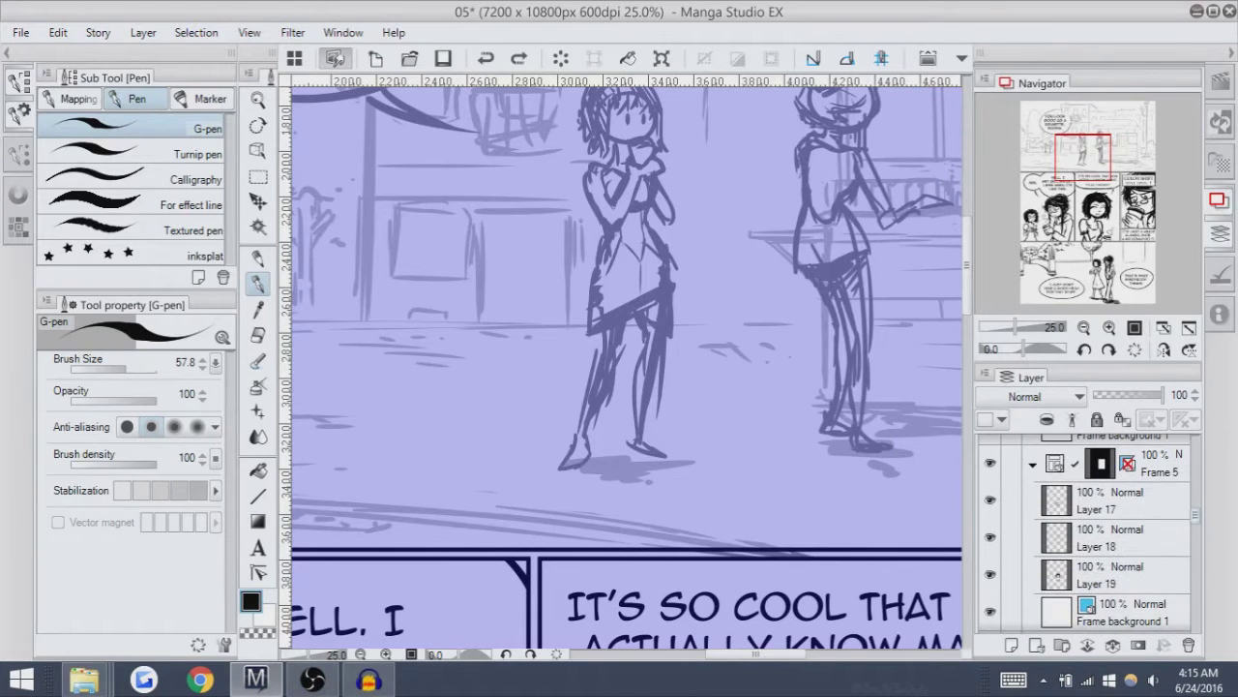
pyautogui.scroll(8, 627, 368)
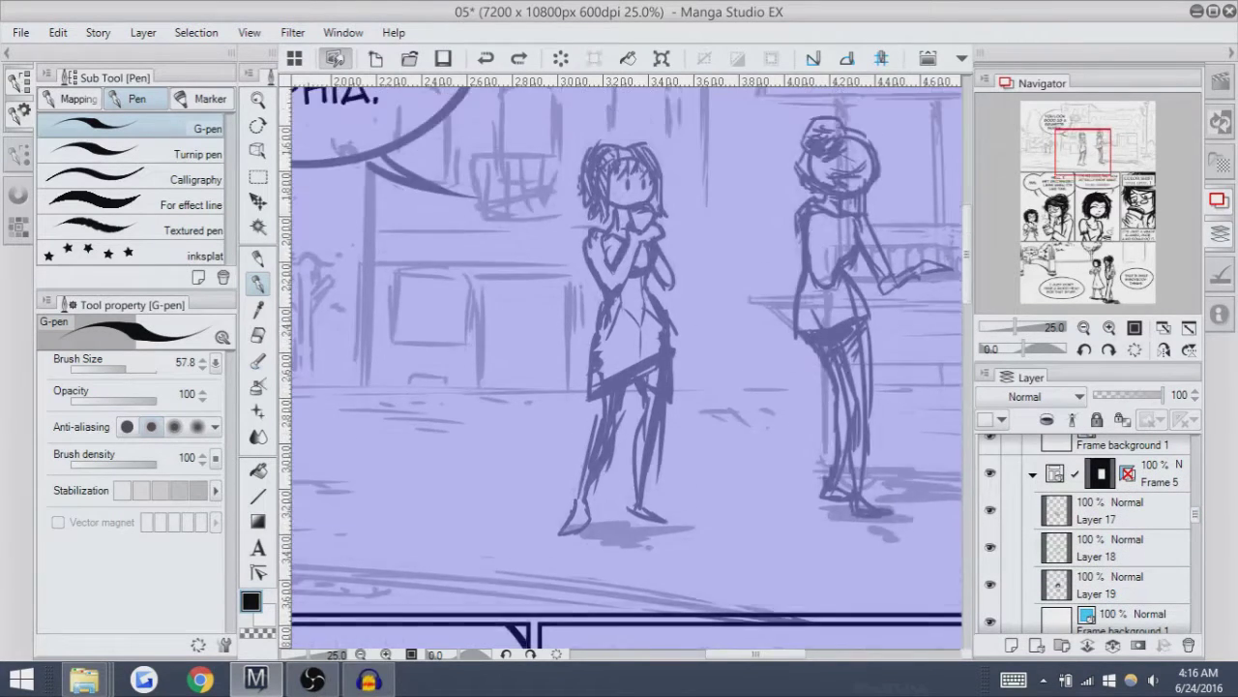
pyautogui.scroll(-3, 626, 368)
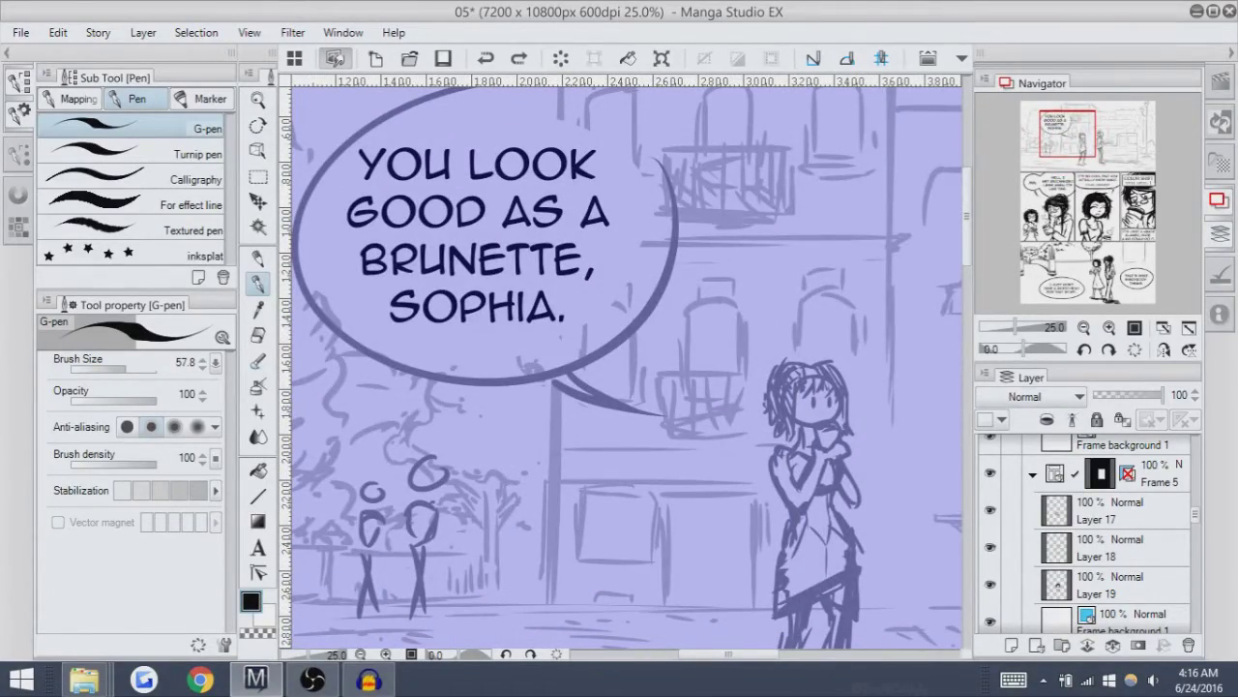
pyautogui.scroll(1, 627, 367)
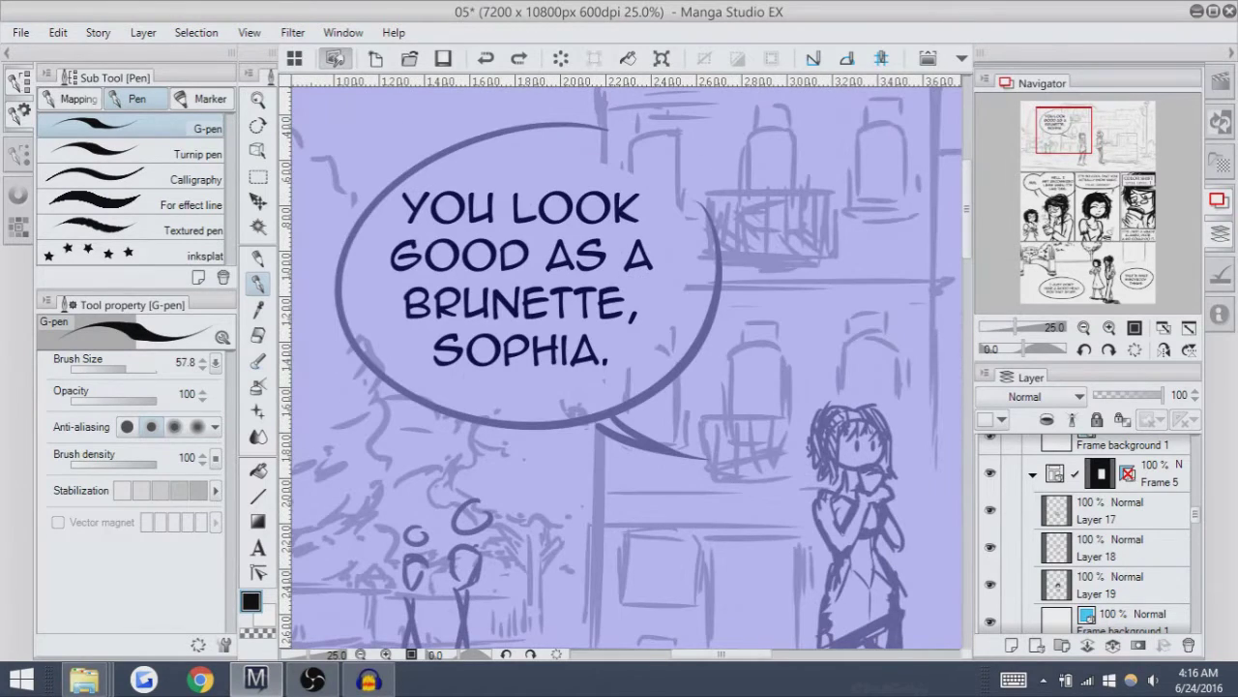
pyautogui.hscroll(1, 627, 367)
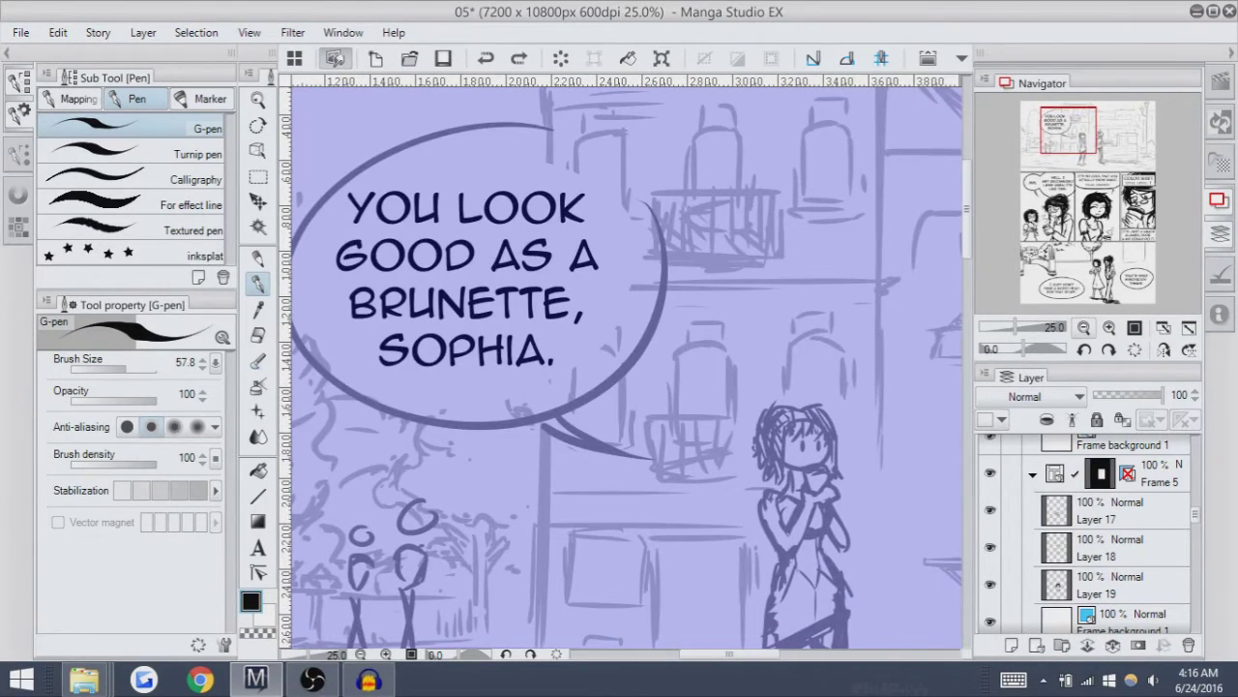
pyautogui.click(1084, 328)
pyautogui.scroll(-3, 627, 367)
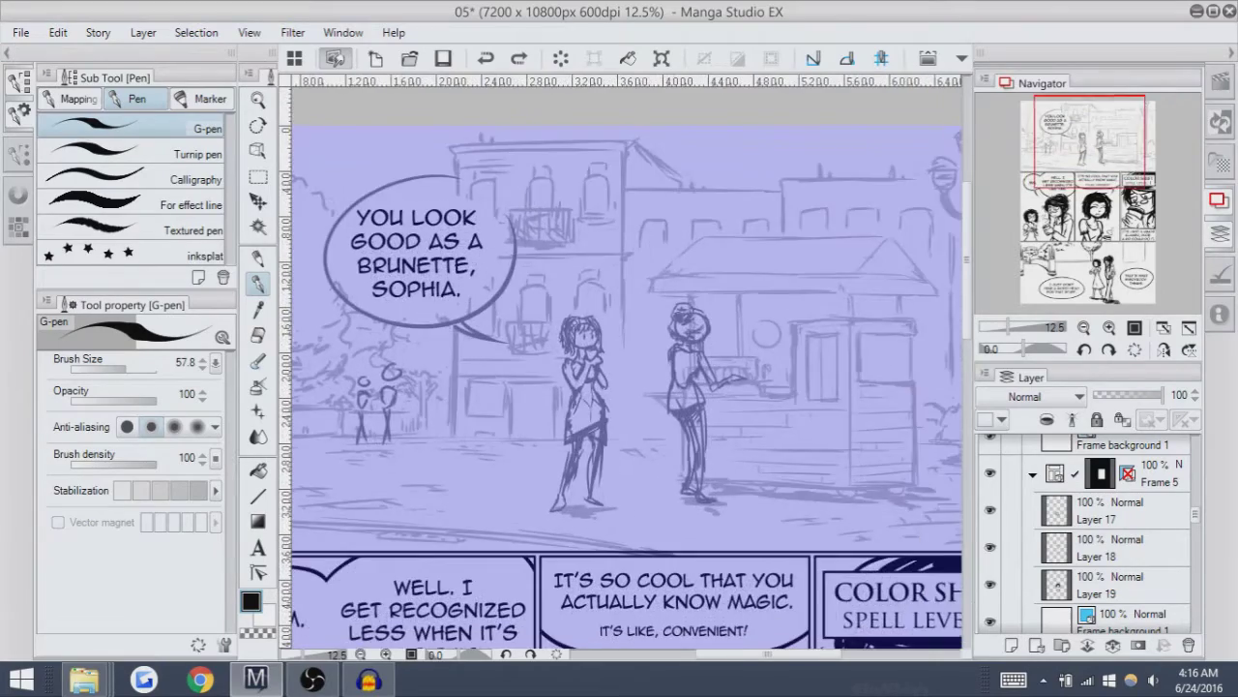
pyautogui.click(1085, 328)
pyautogui.scroll(-3, 649, 387)
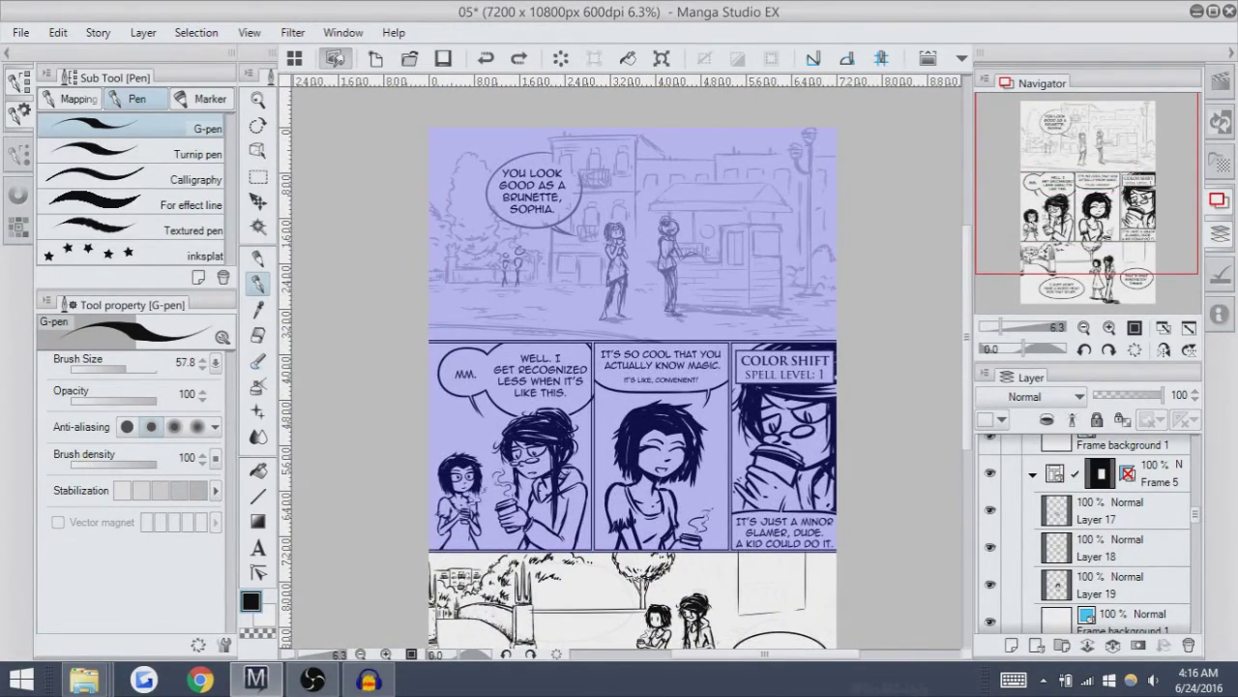
# Review the whole comic page, comparing the rough top panel with the inked panels below it.
pyautogui.scroll(-2, 633, 387)
pyautogui.scroll(-2, 629, 367)
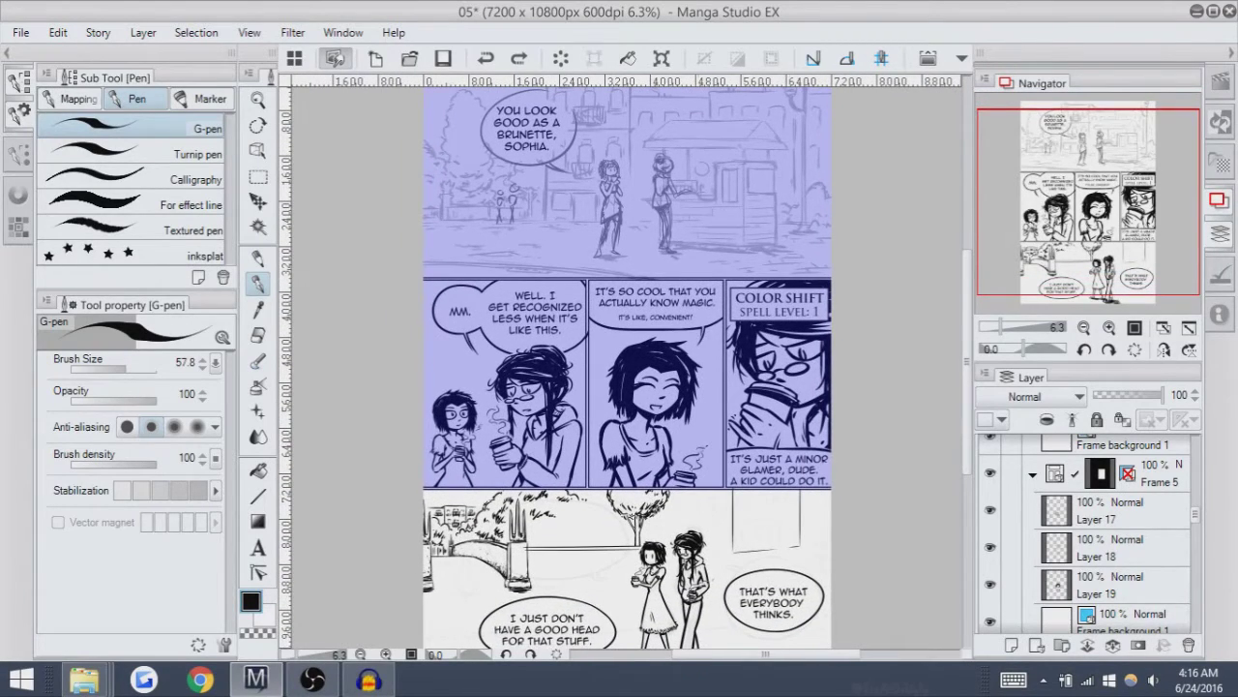
pyautogui.scroll(-1, 629, 367)
pyautogui.scroll(-1, 631, 368)
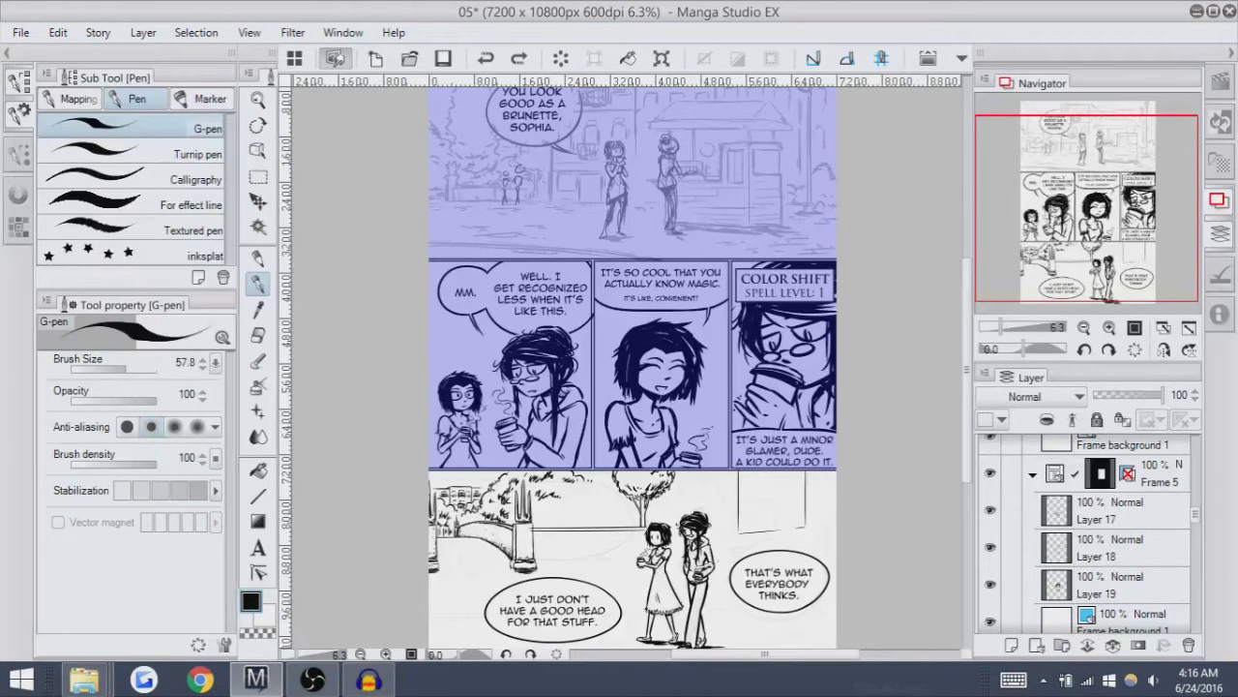
pyautogui.hscroll(1, 629, 367)
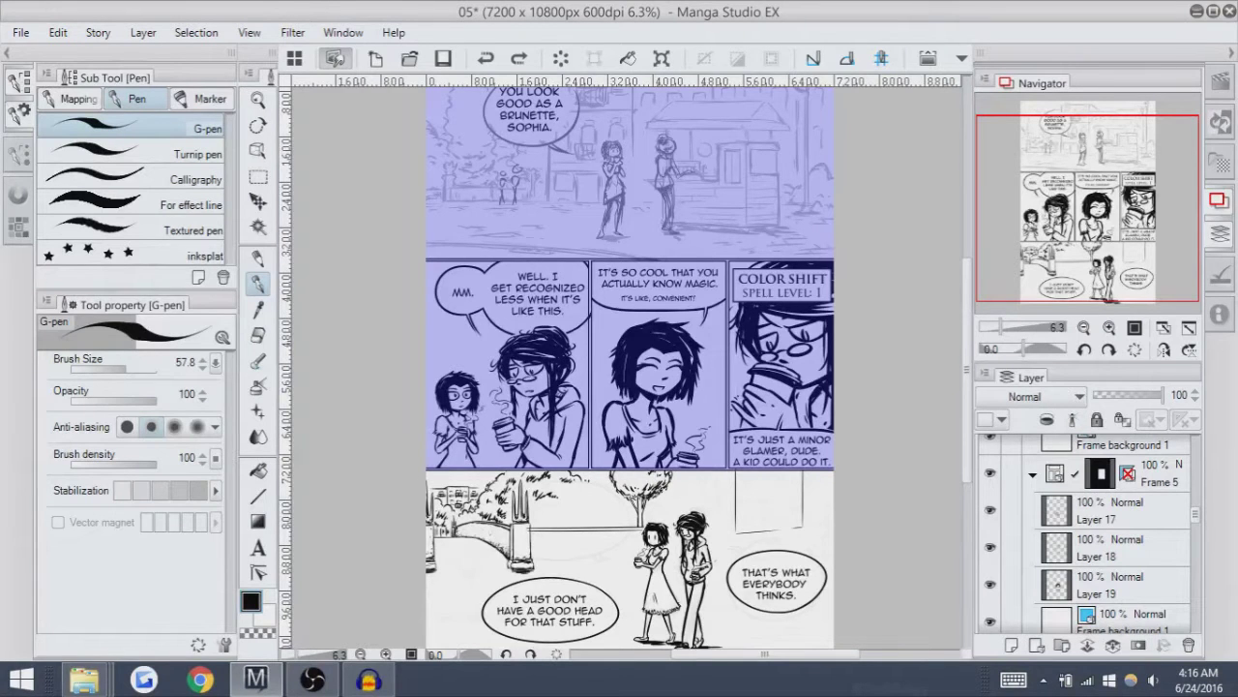
pyautogui.hscroll(3, 629, 368)
pyautogui.scroll(1, 629, 368)
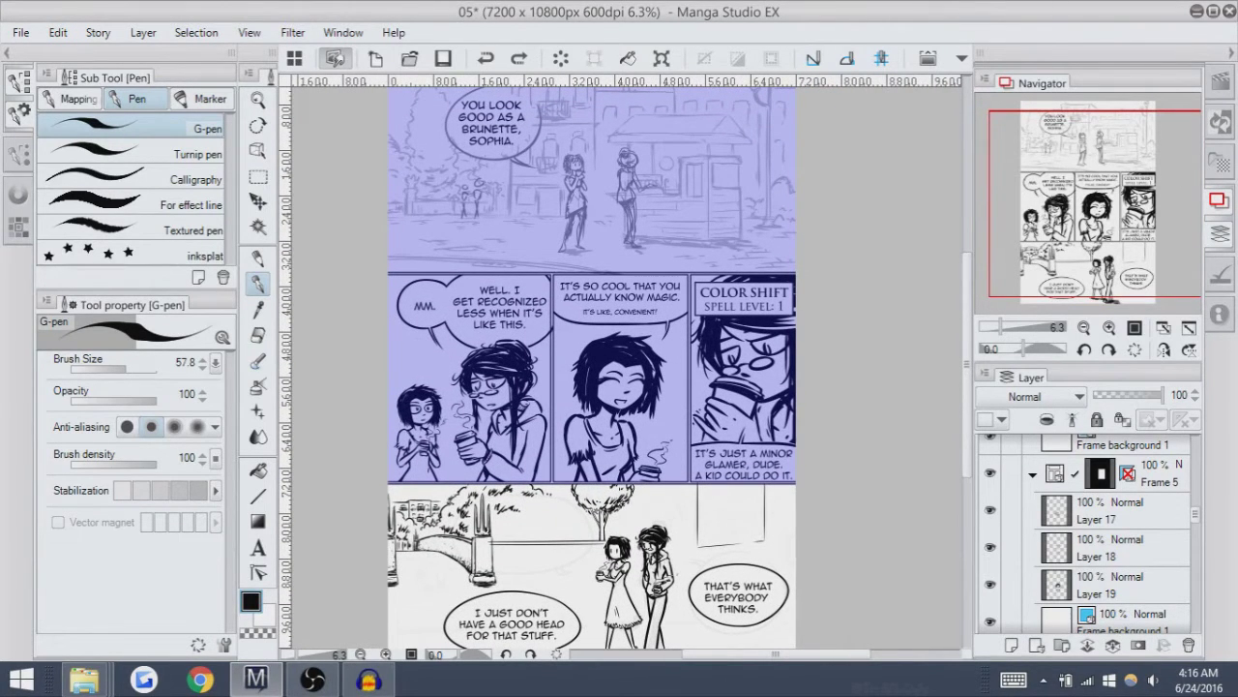
pyautogui.scroll(3, 600, 367)
pyautogui.hscroll(-1, 600, 368)
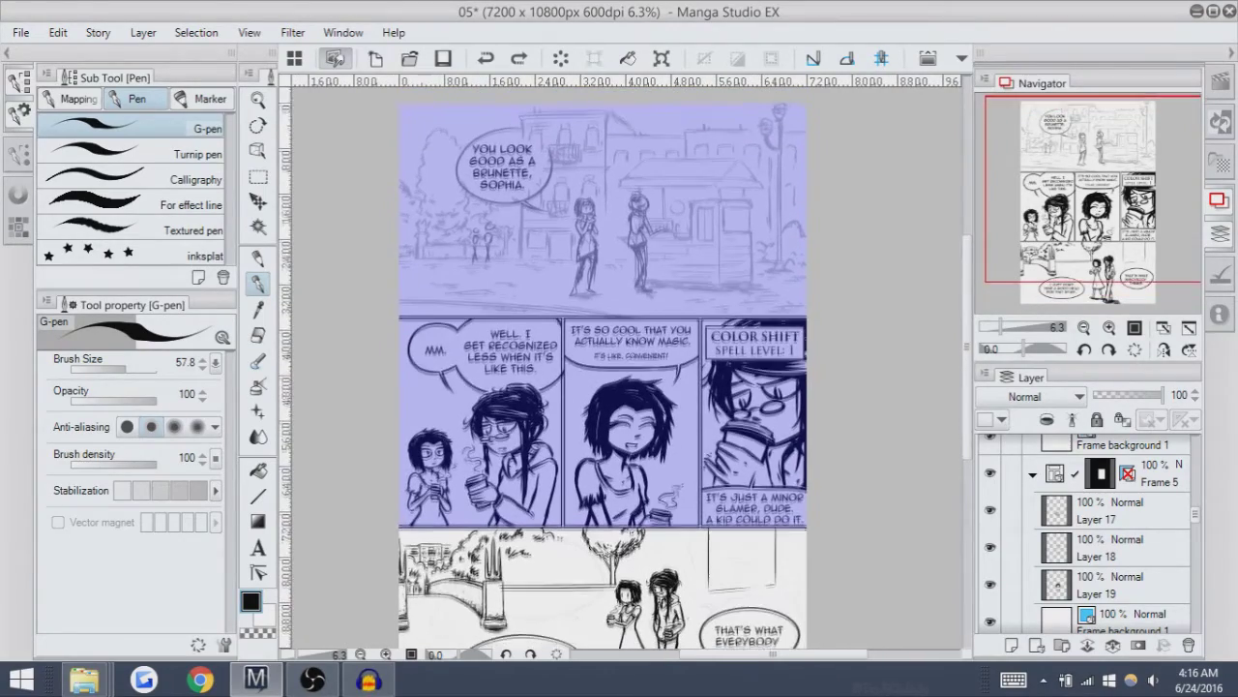
pyautogui.scroll(-7, 600, 367)
pyautogui.hscroll(1, 600, 368)
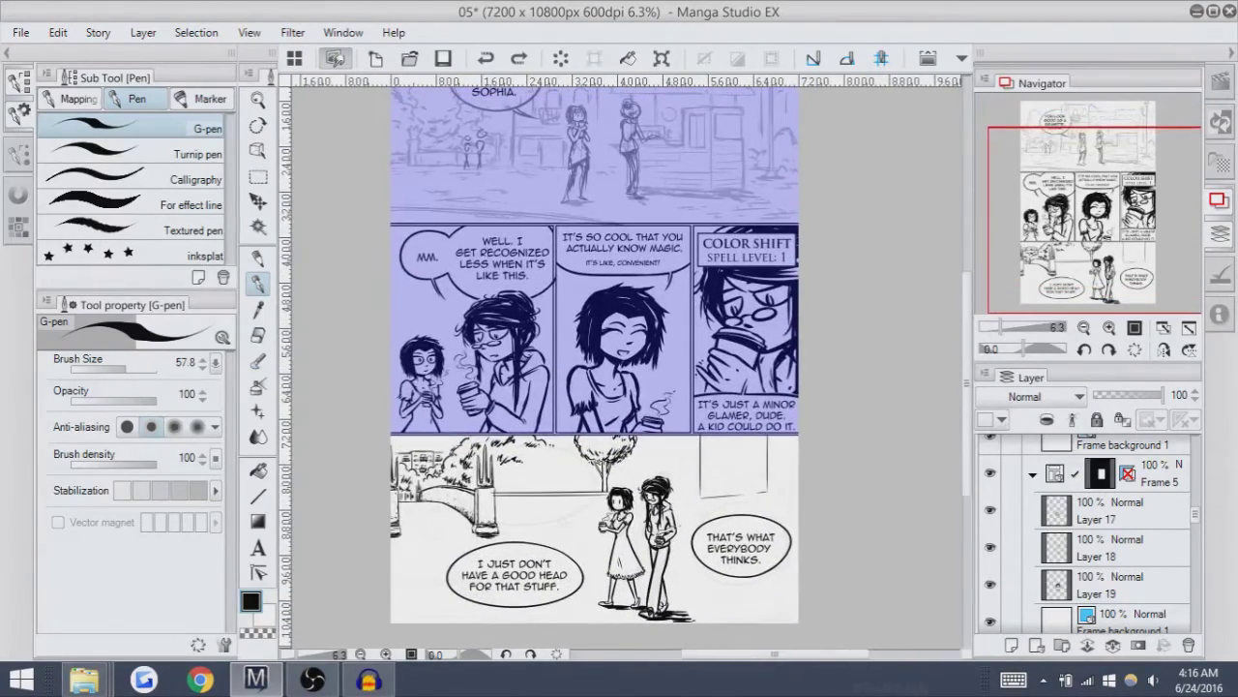
pyautogui.scroll(4, 600, 368)
pyautogui.hscroll(-1, 600, 367)
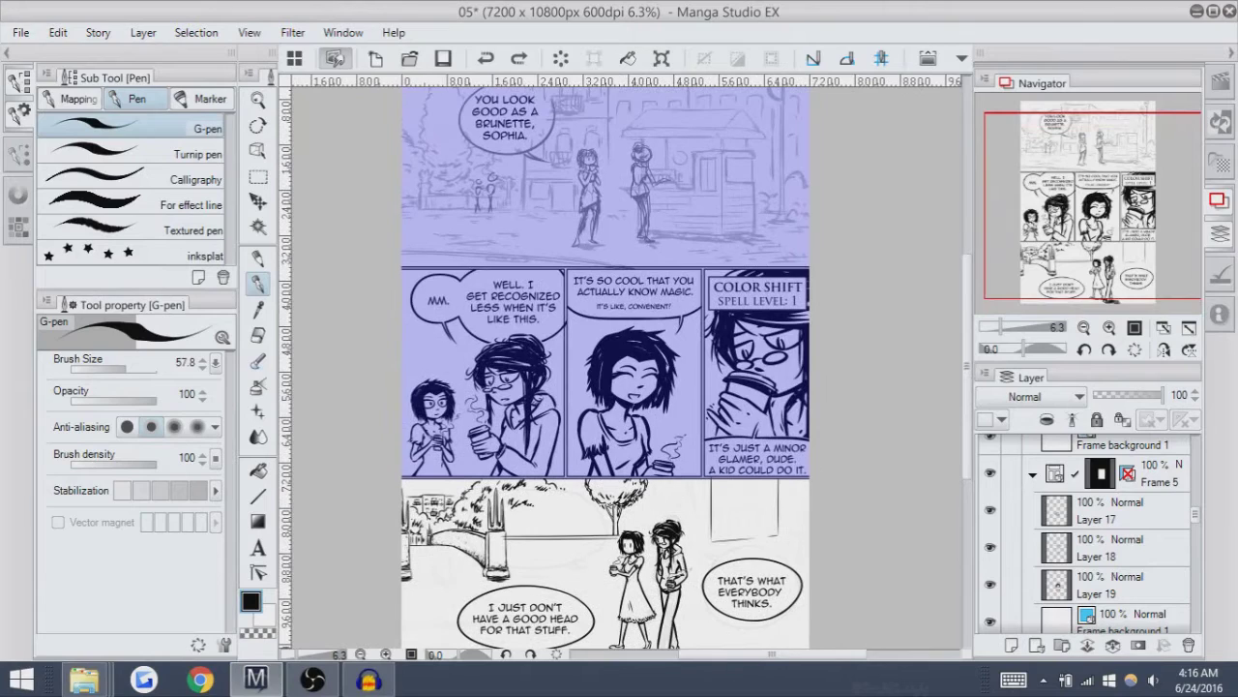
pyautogui.scroll(-2, 600, 368)
pyautogui.hscroll(-1, 600, 367)
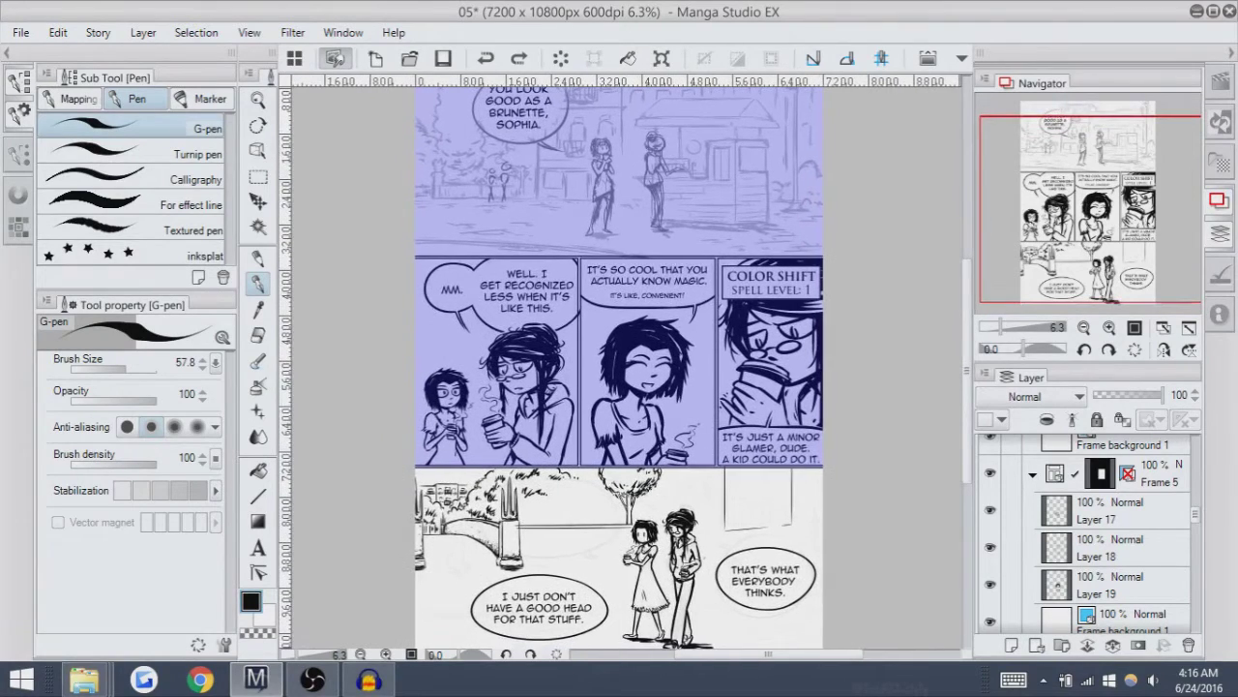
pyautogui.scroll(5, 620, 367)
pyautogui.hscroll(2, 619, 368)
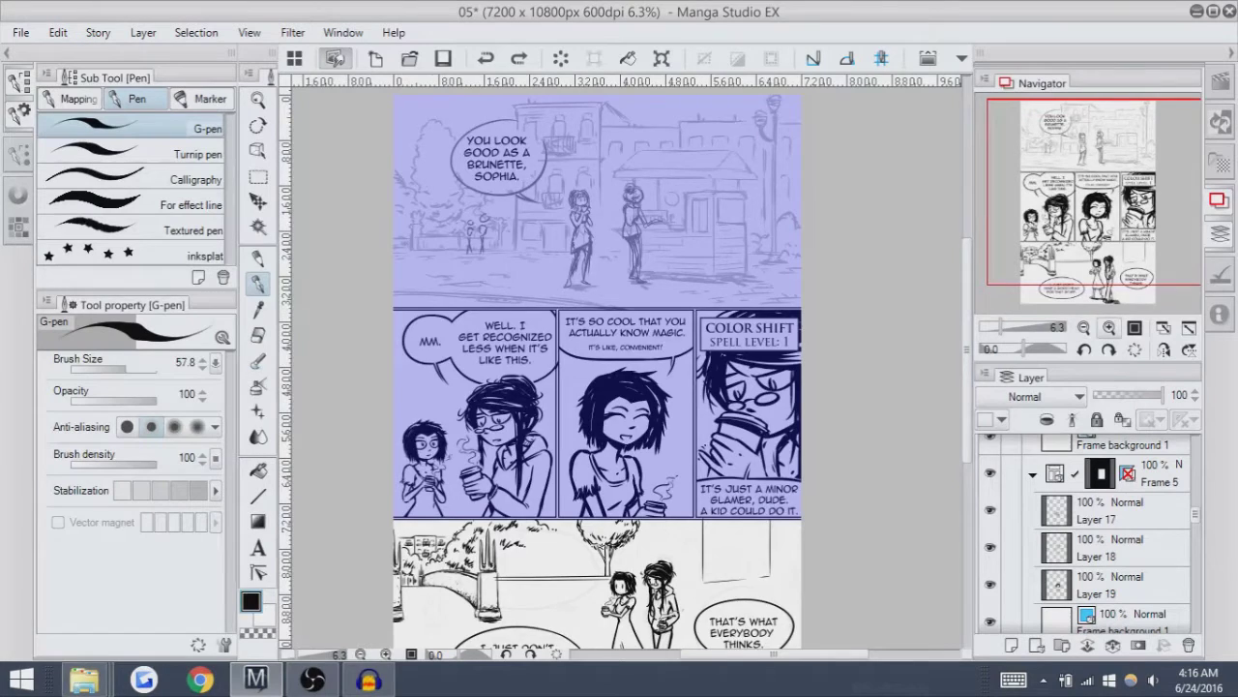
pyautogui.scroll(2, 573, 198)
pyautogui.scroll(1, 574, 198)
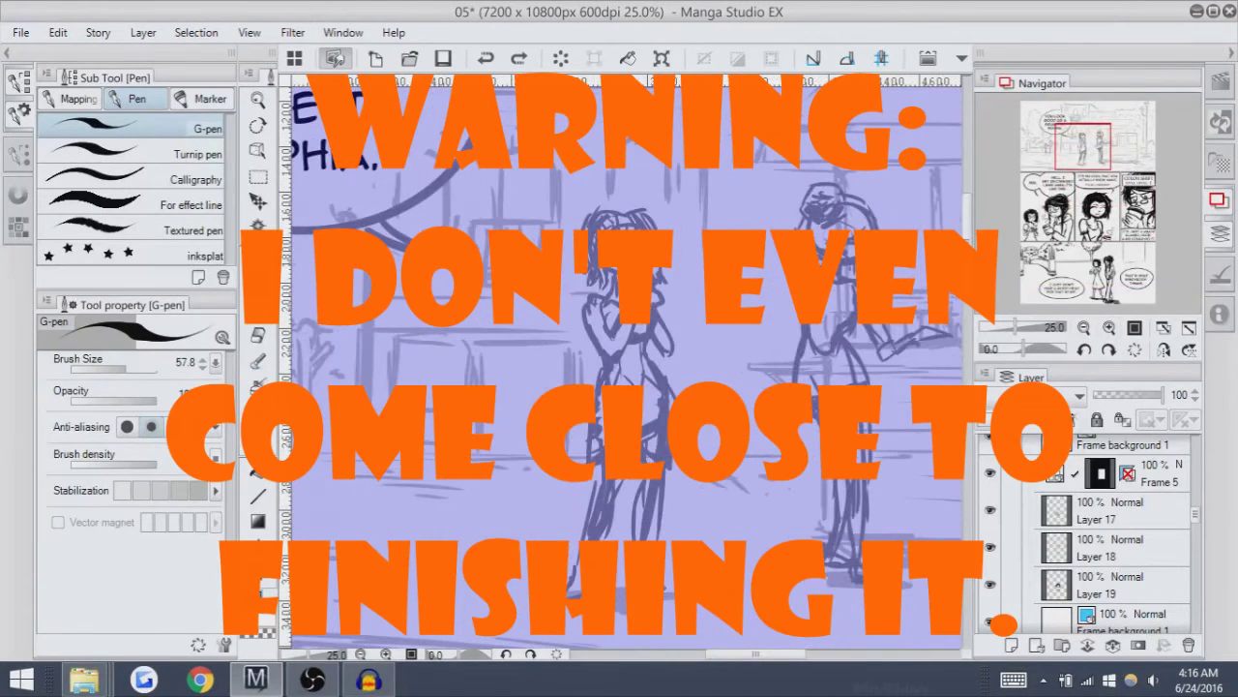
pyautogui.scroll(-2, 629, 368)
pyautogui.scroll(-5, 988, 551)
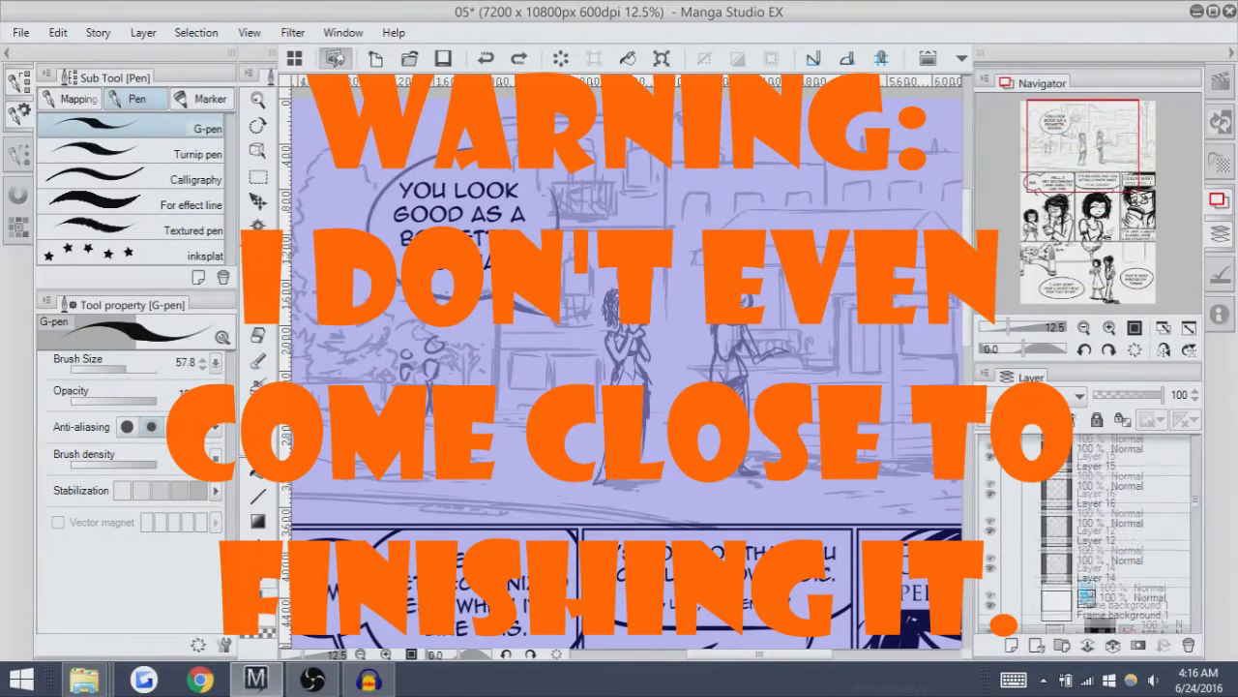
pyautogui.scroll(-5, 1090, 534)
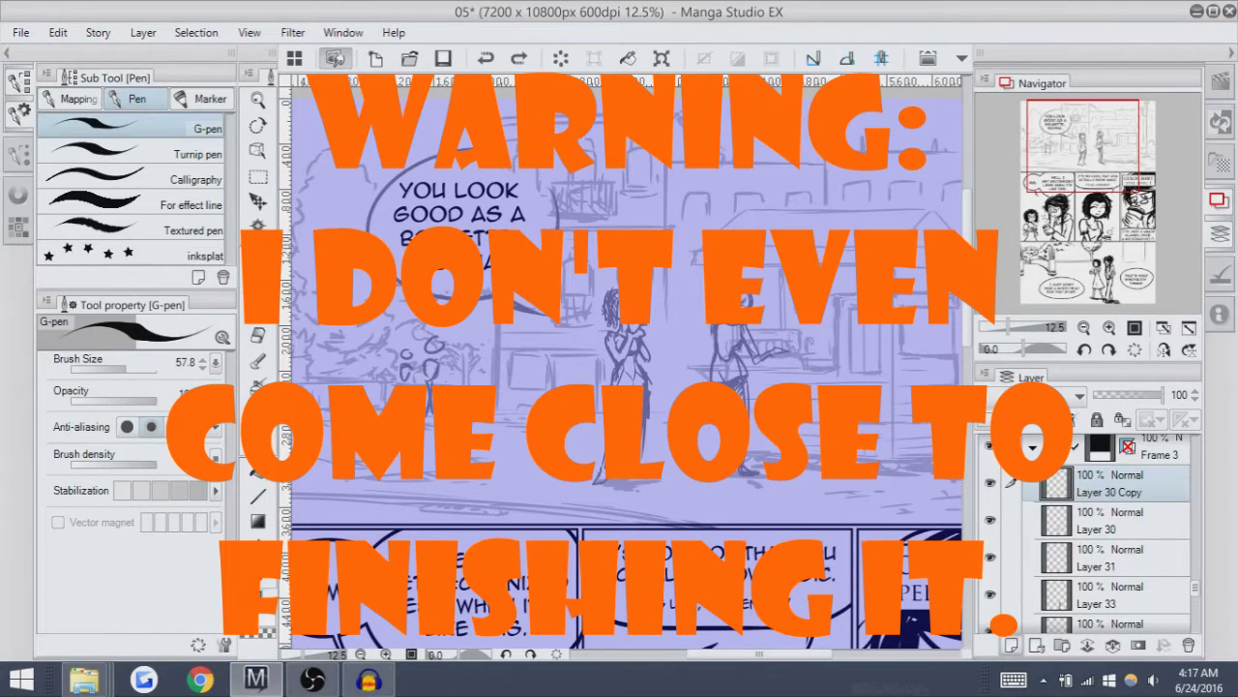
pyautogui.hotkey('ctrl', 'shift', 'n')
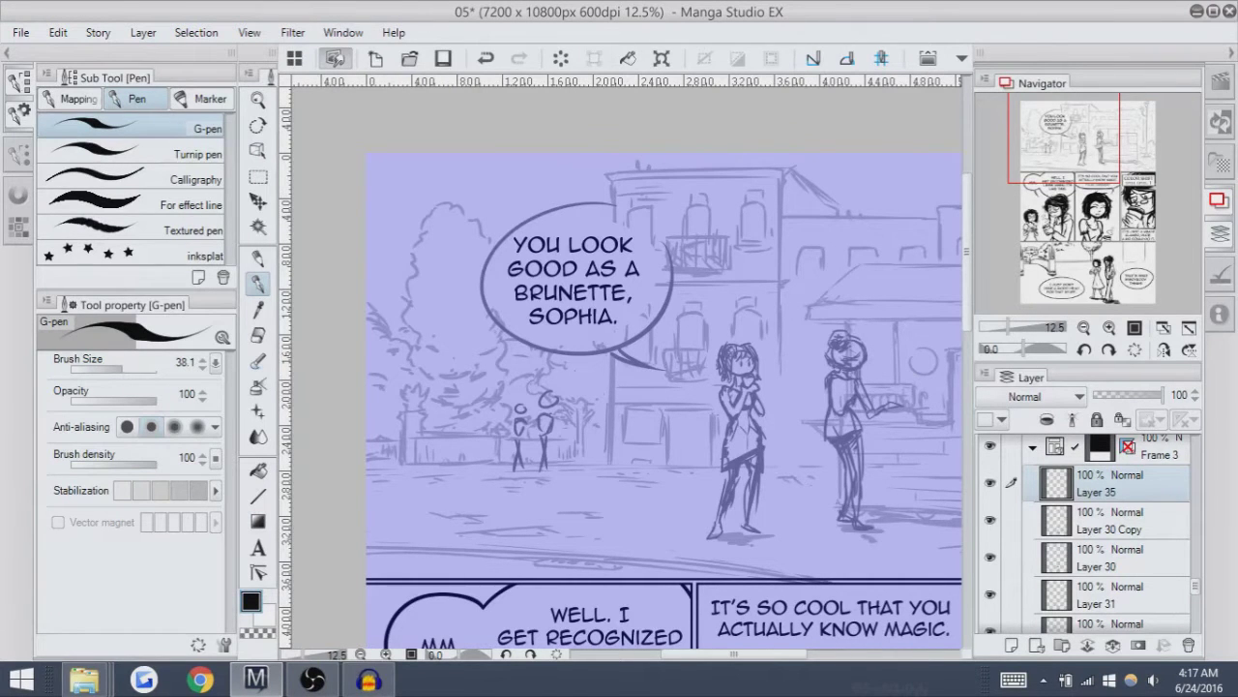
pyautogui.hotkey('ctrl', 'z')
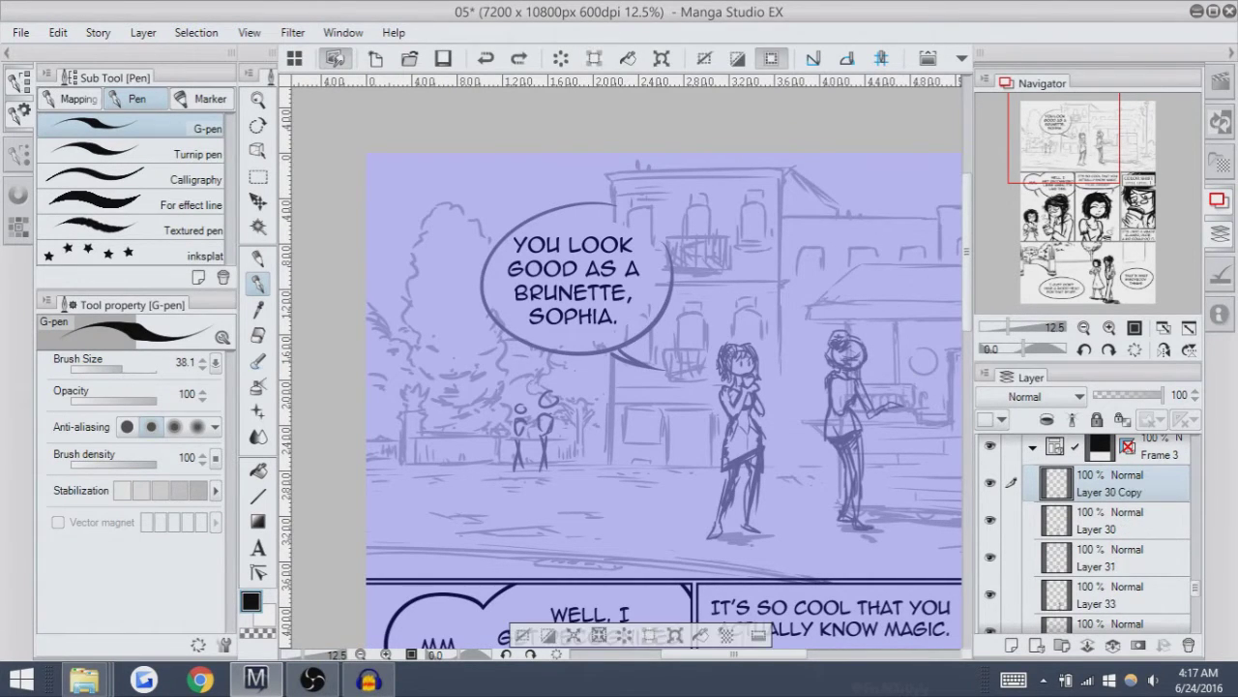
pyautogui.hotkey('ctrl', 'd')
# Add a new raster layer inside Frame 2, above its frame background, for inking the top panel.
pyautogui.scroll(-10, 1088, 532)
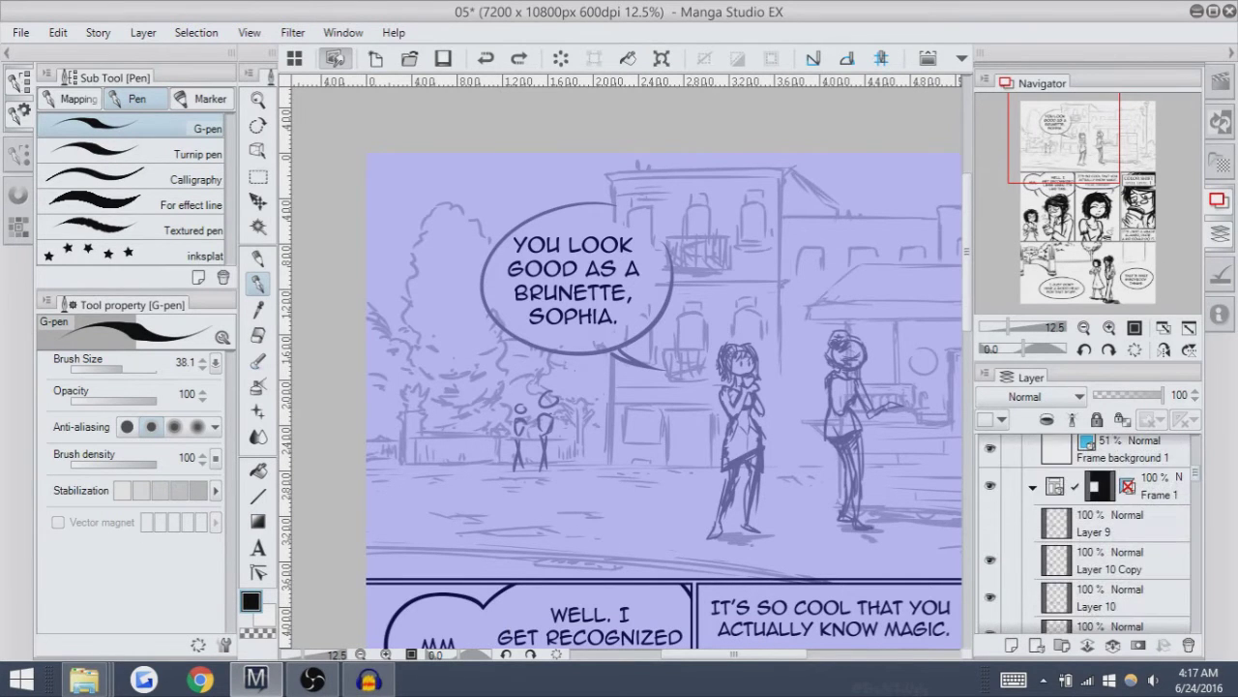
pyautogui.scroll(1, 1088, 532)
pyautogui.click(1011, 644)
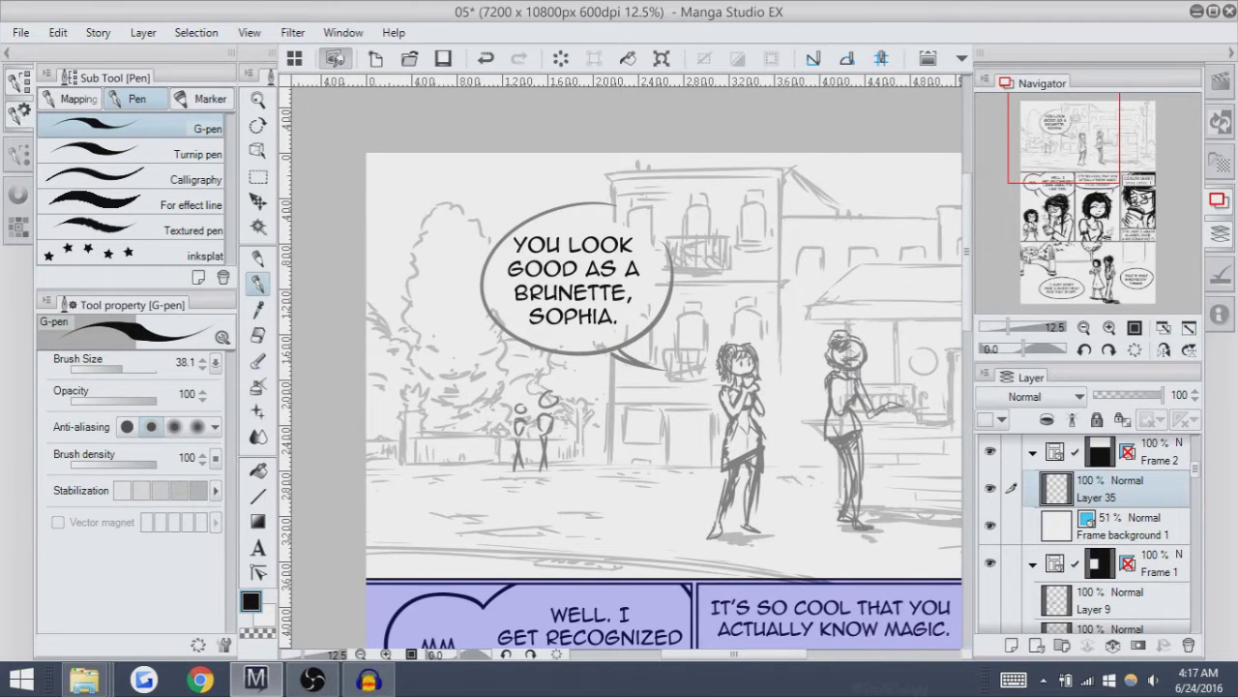
# Try to ink the top panel's speech bubble outline with the G-pen at brush size 64.1.
pyautogui.press(']')
pyautogui.moveTo(604, 206); pyautogui.dragTo(641, 346)
pyautogui.hotkey('ctrl', 'z')
pyautogui.moveTo(580, 201)
pyautogui.mouseDown()
pyautogui.moveTo(639, 348)
pyautogui.moveTo(677, 320)
pyautogui.mouseUp()
pyautogui.hotkey('ctrl', 'z')
pyautogui.hotkey('ctrl', 'z')
pyautogui.moveTo(513, 221); pyautogui.dragTo(493, 319)
pyautogui.hotkey('ctrl', 'z')
pyautogui.moveTo(611, 209)
pyautogui.mouseDown()
pyautogui.moveTo(490, 298)
pyautogui.moveTo(602, 230)
pyautogui.moveTo(490, 288)
pyautogui.moveTo(619, 235)
pyautogui.moveTo(571, 195)
pyautogui.moveTo(644, 326)
pyautogui.moveTo(631, 220)
pyautogui.mouseUp()
pyautogui.hotkey('ctrl', 'z')
pyautogui.hotkey('ctrl', 'z')
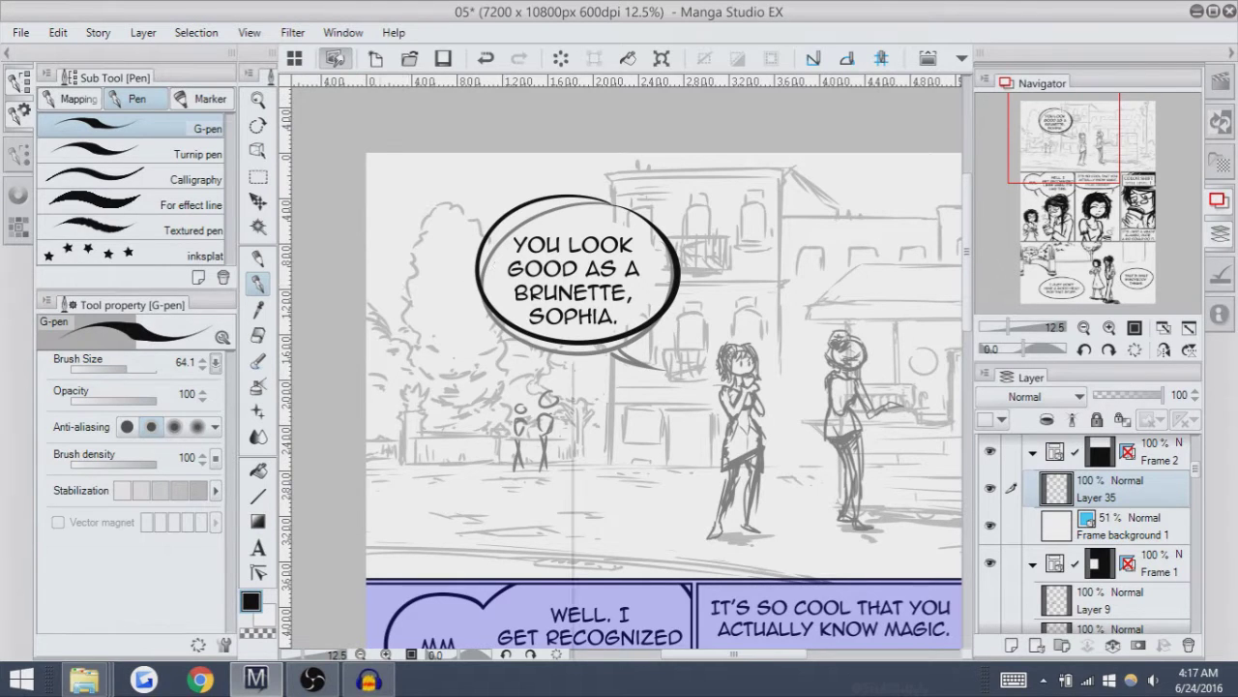
# Adjust the G-pen's brush size dynamics for a less tapered stroke and reduce the brush size to 32.
pyautogui.click(214, 362)
pyautogui.click(430, 295)
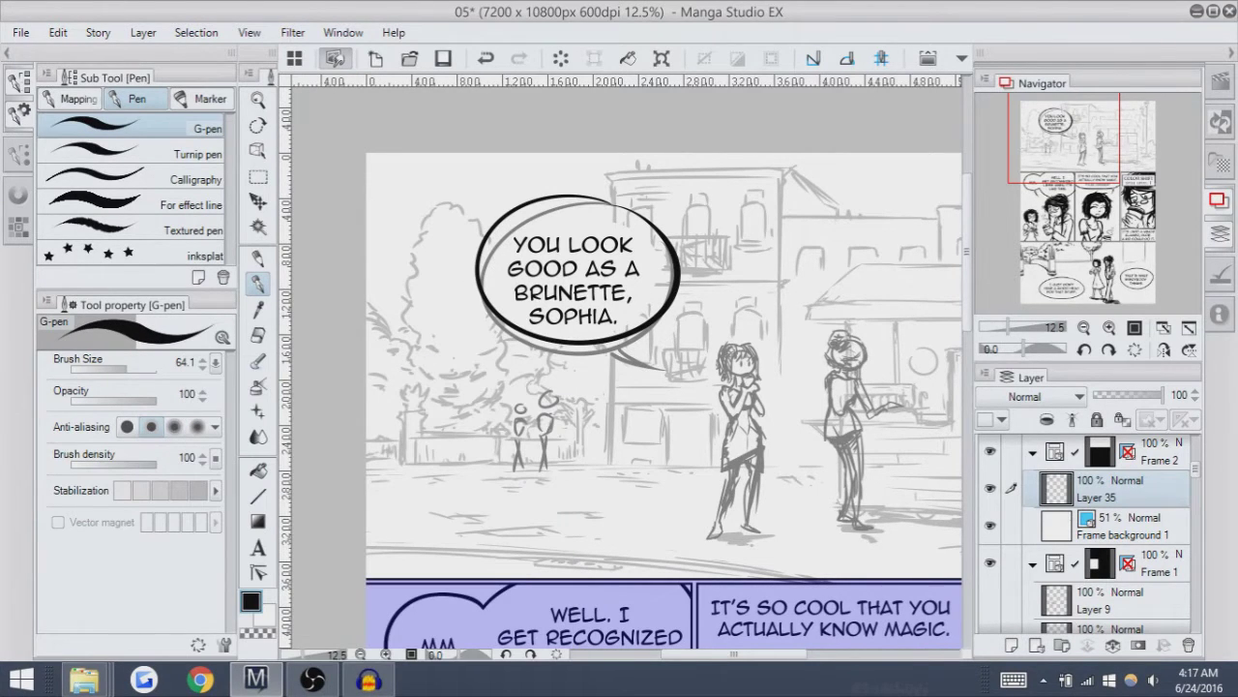
pyautogui.click(120, 368)
# Undo the heavy ink strokes around the speech bubble, back to the bare sketch.
pyautogui.hotkey('ctrl', 'z')
pyautogui.moveTo(609, 198)
pyautogui.mouseDown()
pyautogui.moveTo(643, 215)
pyautogui.moveTo(478, 242)
pyautogui.moveTo(591, 219)
pyautogui.moveTo(470, 300)
pyautogui.moveTo(636, 210)
pyautogui.moveTo(489, 295)
pyautogui.moveTo(619, 206)
pyautogui.mouseUp()
pyautogui.hotkey('ctrl', 'z')
pyautogui.hotkey('ctrl', 'z')
pyautogui.hotkey('ctrl', 'z')
pyautogui.hotkey('ctrl', 'z')
pyautogui.hotkey('ctrl', 'z')
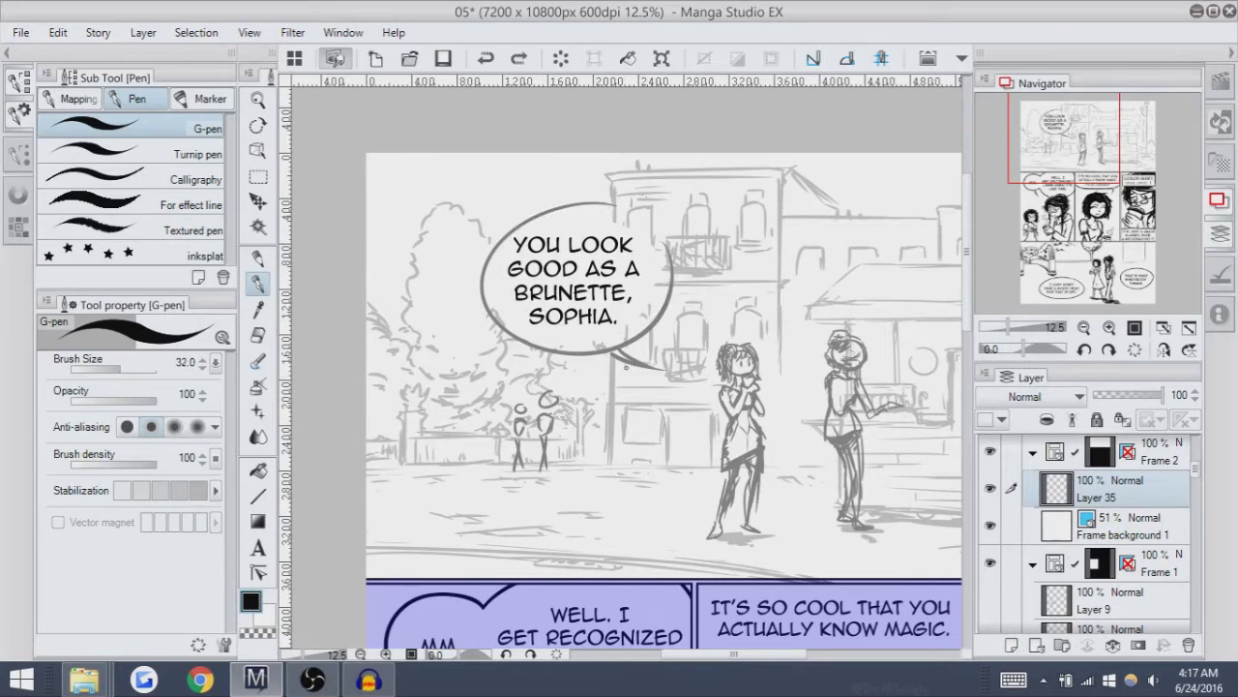
# Ink an oval outline around the speech bubble text with the G-pen at brush size 37.
pyautogui.moveTo(631, 225)
pyautogui.mouseDown()
pyautogui.moveTo(524, 213)
pyautogui.moveTo(667, 217)
pyautogui.moveTo(571, 201)
pyautogui.moveTo(616, 205)
pyautogui.moveTo(542, 351)
pyautogui.moveTo(633, 217)
pyautogui.moveTo(523, 343)
pyautogui.moveTo(629, 209)
pyautogui.moveTo(556, 199)
pyautogui.moveTo(630, 210)
pyautogui.mouseUp()
pyautogui.hotkey('ctrl', 'z')
pyautogui.hotkey('ctrl', 'z')
pyautogui.hotkey('ctrl', 'z')
pyautogui.hotkey('ctrl', 'z')
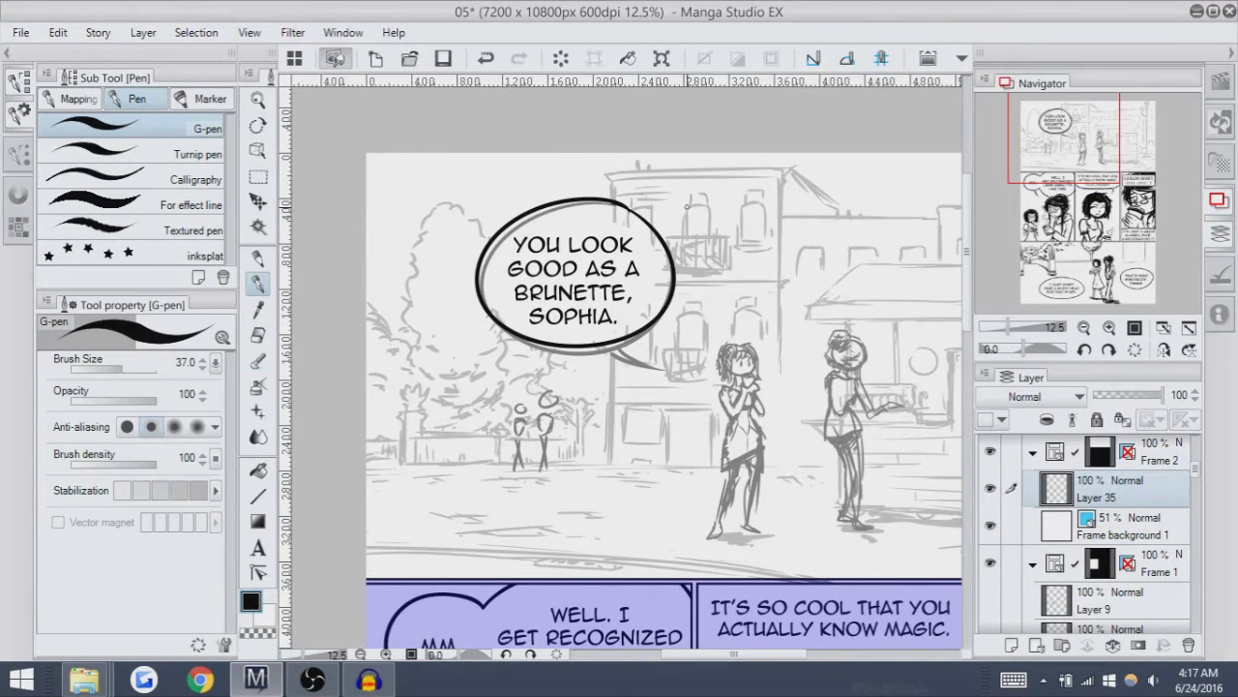
# Rotate the canvas to -30 degrees and smooth the join at the top of the bubble outline with the G-pen.
pyautogui.click(1109, 327)
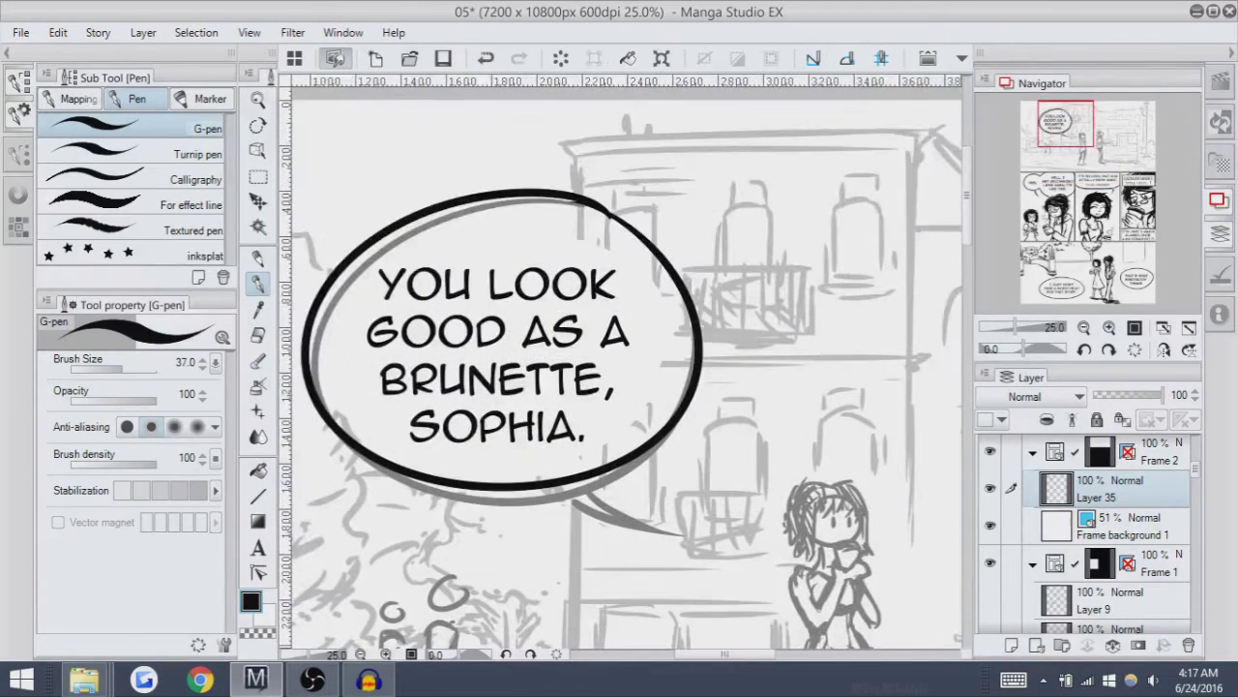
pyautogui.click(1084, 349)
pyautogui.click(1083, 349)
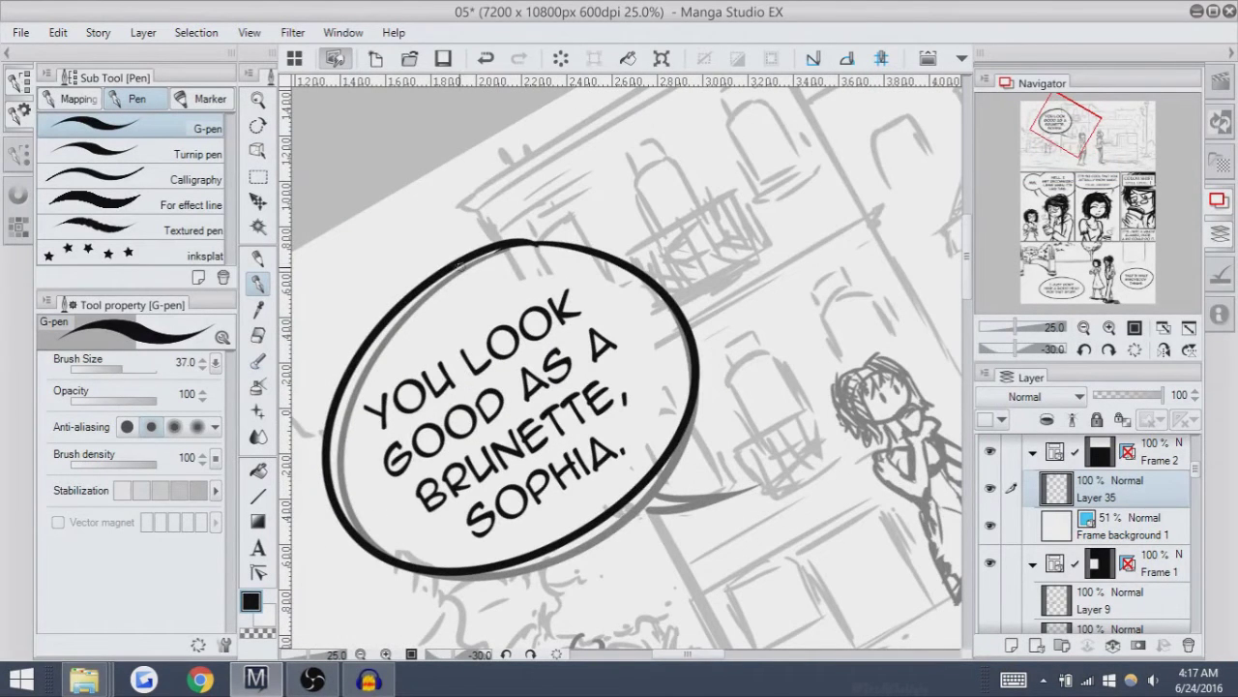
pyautogui.moveTo(528, 242)
pyautogui.mouseDown()
pyautogui.moveTo(575, 244)
pyautogui.moveTo(488, 250)
pyautogui.moveTo(596, 249)
pyautogui.moveTo(501, 244)
pyautogui.moveTo(581, 244)
pyautogui.moveTo(513, 239)
pyautogui.moveTo(569, 243)
pyautogui.mouseUp()
pyautogui.hotkey('ctrl', 'z')
pyautogui.hotkey('ctrl', 'z')
pyautogui.hotkey('ctrl', 'z')
pyautogui.hotkey('ctrl', 'z')
pyautogui.hotkey('ctrl', 'z')
pyautogui.hotkey('ctrl', 'z')
# Thin the upper edge of the bubble outline using the Hard eraser at brush size 71.2.
pyautogui.press('e')
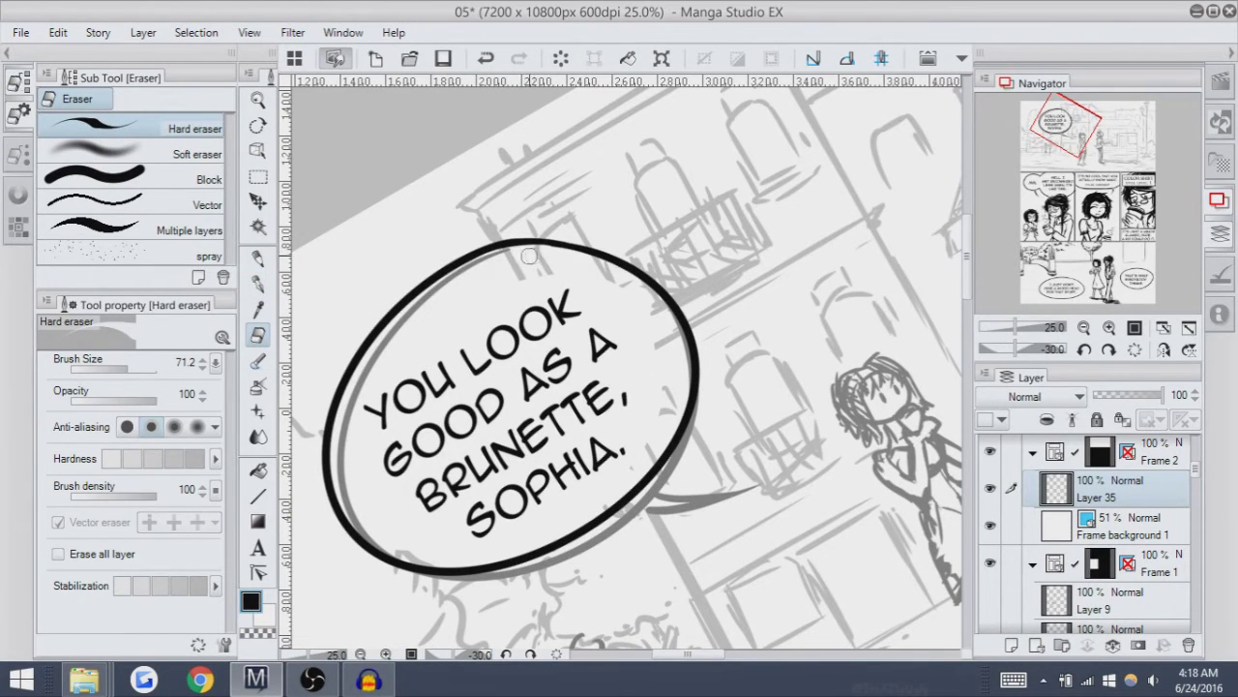
pyautogui.hotkey('ctrl', 'z')
pyautogui.moveTo(479, 268); pyautogui.dragTo(511, 257)
pyautogui.moveTo(500, 261)
pyautogui.mouseDown()
pyautogui.moveTo(532, 254)
pyautogui.moveTo(466, 267)
pyautogui.moveTo(512, 254)
pyautogui.mouseUp()
pyautogui.hotkey('ctrl', 'z')
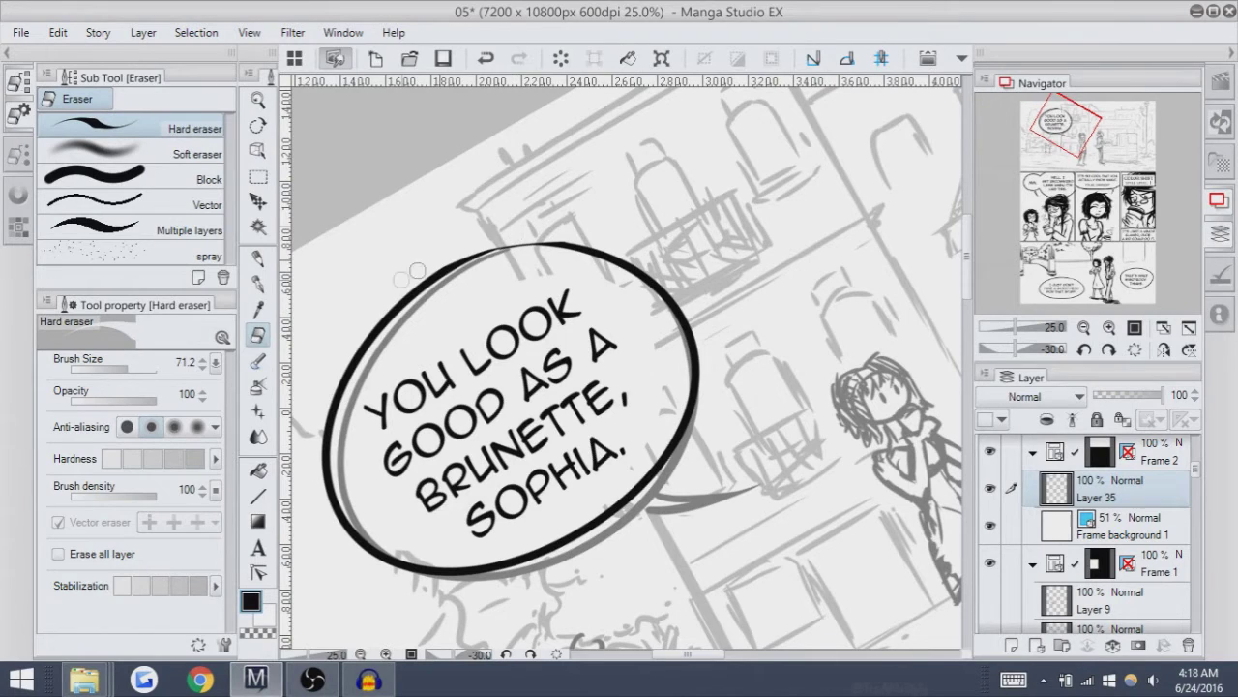
pyautogui.hotkey('ctrl', 'z')
pyautogui.moveTo(666, 253)
pyautogui.mouseDown()
pyautogui.moveTo(507, 243)
pyautogui.moveTo(671, 255)
pyautogui.moveTo(528, 235)
pyautogui.mouseUp()
pyautogui.hotkey('ctrl', 'z')
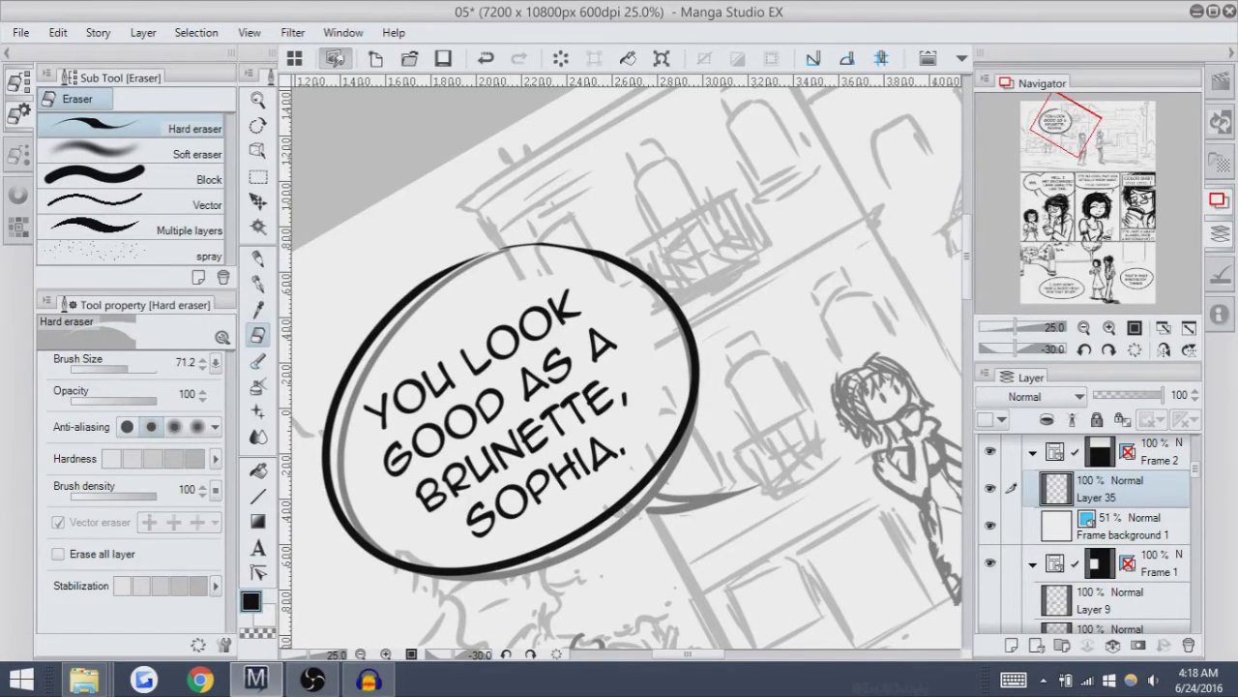
# Redraw the thinned upper edge of the bubble outline with the G-pen at brush size 37.
pyautogui.press('p')
pyautogui.moveTo(612, 255)
pyautogui.mouseDown()
pyautogui.moveTo(428, 276)
pyautogui.moveTo(609, 254)
pyautogui.mouseUp()
pyautogui.hotkey('ctrl', 'z')
pyautogui.hotkey('ctrl', 'z')
pyautogui.moveTo(425, 279); pyautogui.dragTo(591, 270)
pyautogui.hotkey('ctrl', 'z')
pyautogui.moveTo(430, 278)
pyautogui.mouseDown()
pyautogui.moveTo(620, 268)
pyautogui.moveTo(407, 287)
pyautogui.mouseUp()
pyautogui.hotkey('ctrl', 'z')
pyautogui.hotkey('ctrl', 'z')
pyautogui.moveTo(596, 253)
pyautogui.mouseDown()
pyautogui.moveTo(453, 287)
pyautogui.moveTo(478, 258)
pyautogui.moveTo(535, 241)
pyautogui.moveTo(457, 274)
pyautogui.moveTo(474, 237)
pyautogui.moveTo(439, 271)
pyautogui.moveTo(576, 238)
pyautogui.mouseUp()
pyautogui.hotkey('ctrl', 'z')
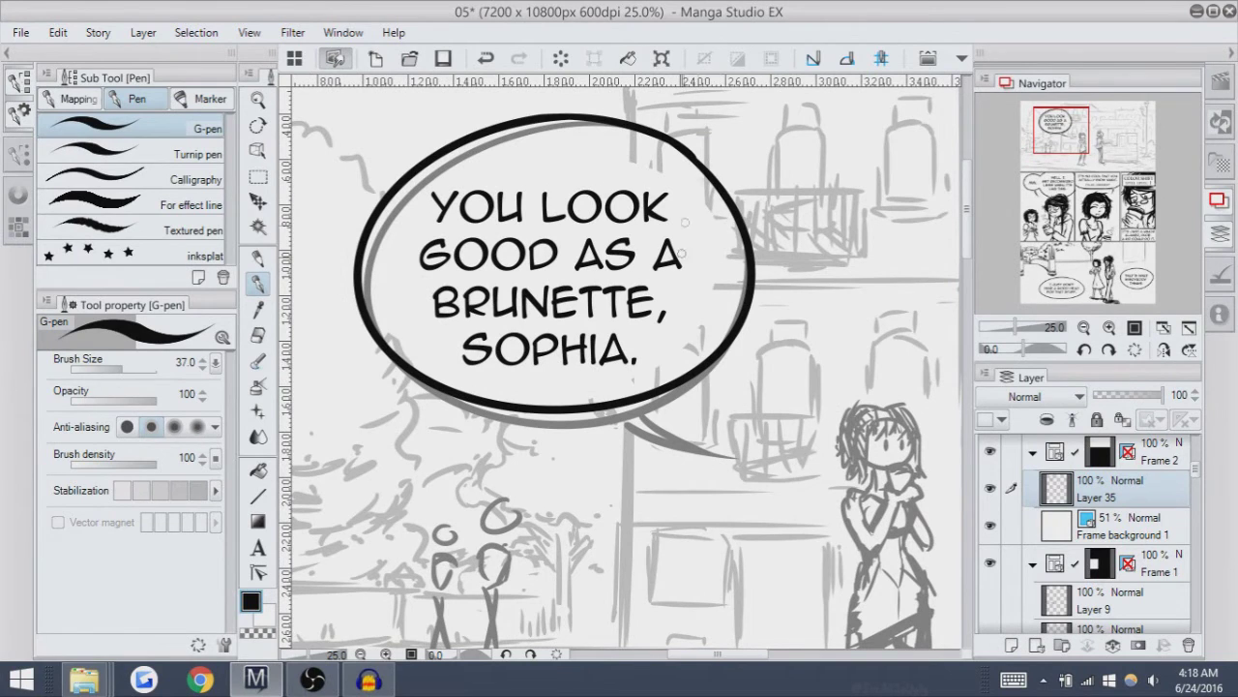
# Ink the bubble's tail as two curved lines tapering from its lower edge toward the girl's head.
pyautogui.moveTo(644, 400)
pyautogui.mouseDown()
pyautogui.moveTo(717, 457)
pyautogui.moveTo(774, 454)
pyautogui.moveTo(722, 456)
pyautogui.mouseUp()
pyautogui.hotkey('ctrl', 'z')
pyautogui.hotkey('ctrl', 'z')
pyautogui.hotkey('ctrl', 'z')
pyautogui.moveTo(670, 390); pyautogui.dragTo(745, 448)
pyautogui.hotkey('ctrl', 'z')
pyautogui.moveTo(668, 387)
pyautogui.mouseDown()
pyautogui.moveTo(746, 447)
pyautogui.moveTo(710, 440)
pyautogui.mouseUp()
pyautogui.hotkey('ctrl', 'z')
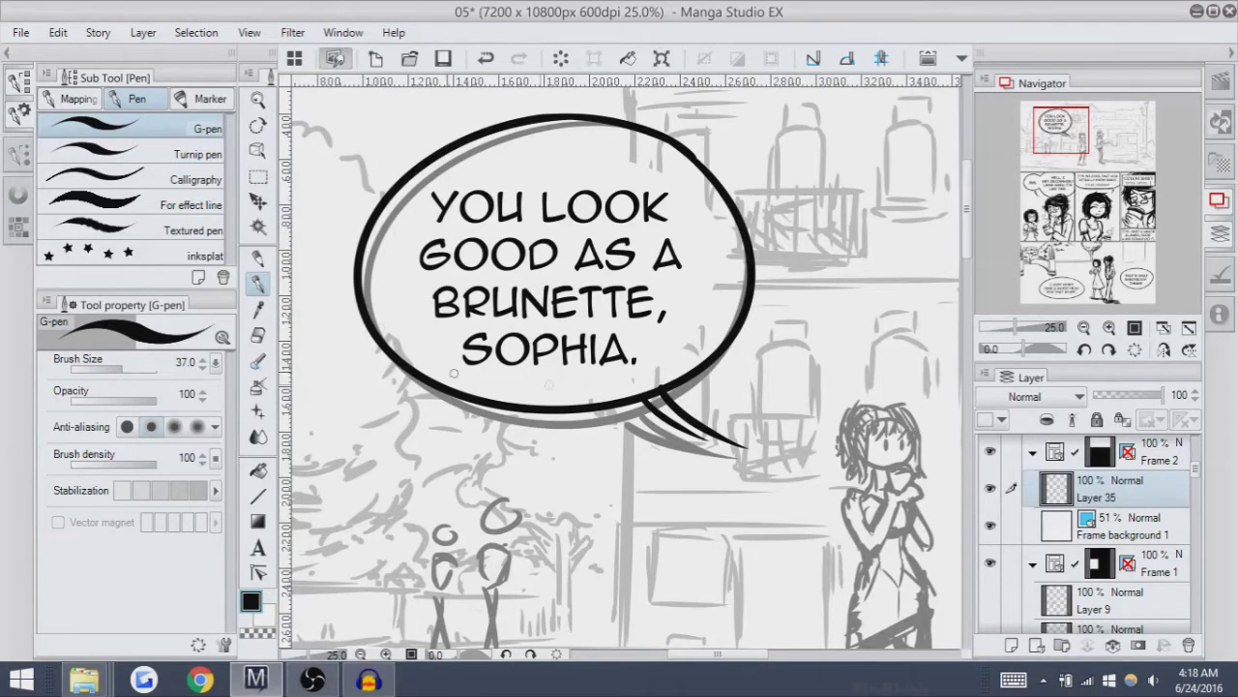
# Rotate the canvas to 30 degrees and open the tail's base by erasing the bubble outline between its two lines with the Hard eraser.
pyautogui.press('e')
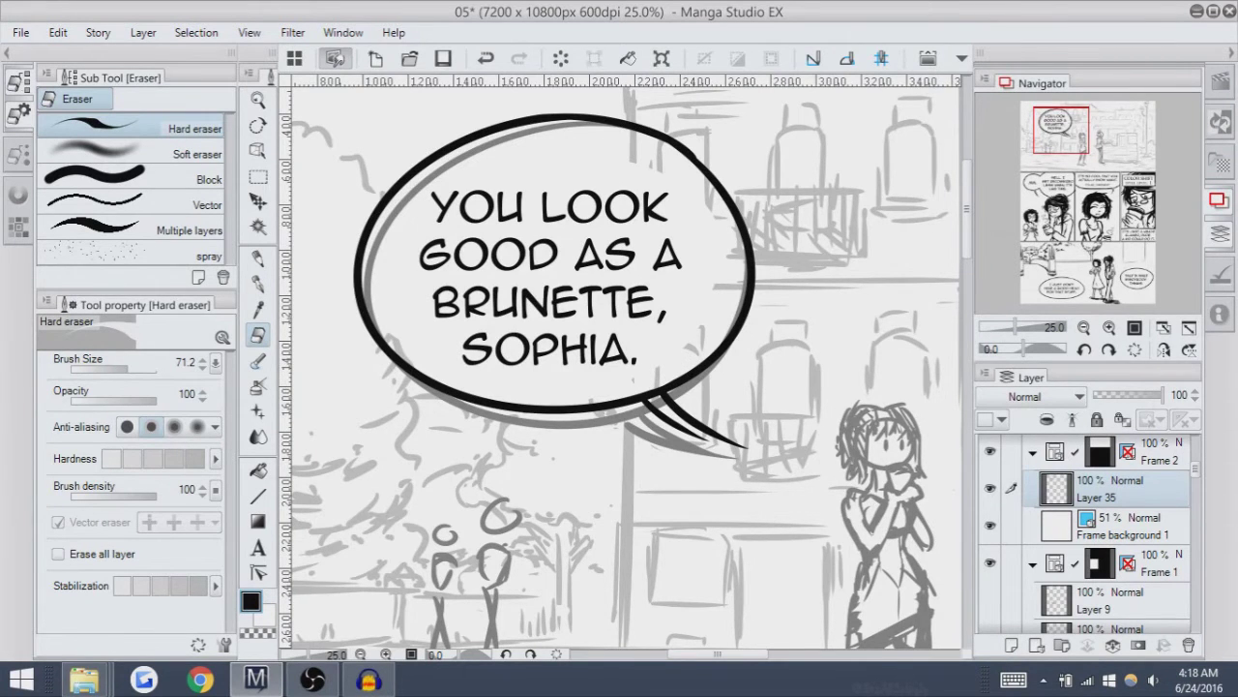
pyautogui.moveTo(541, 406); pyautogui.dragTo(406, 363)
pyautogui.click(1109, 327)
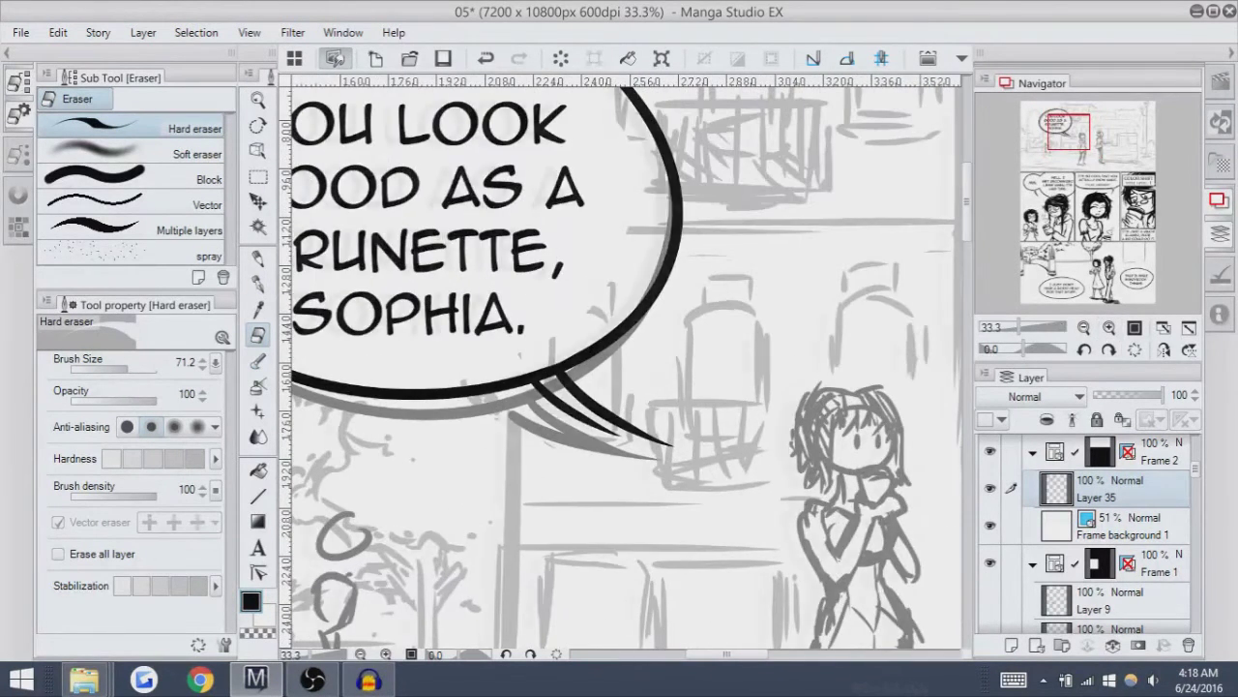
pyautogui.click(1109, 349)
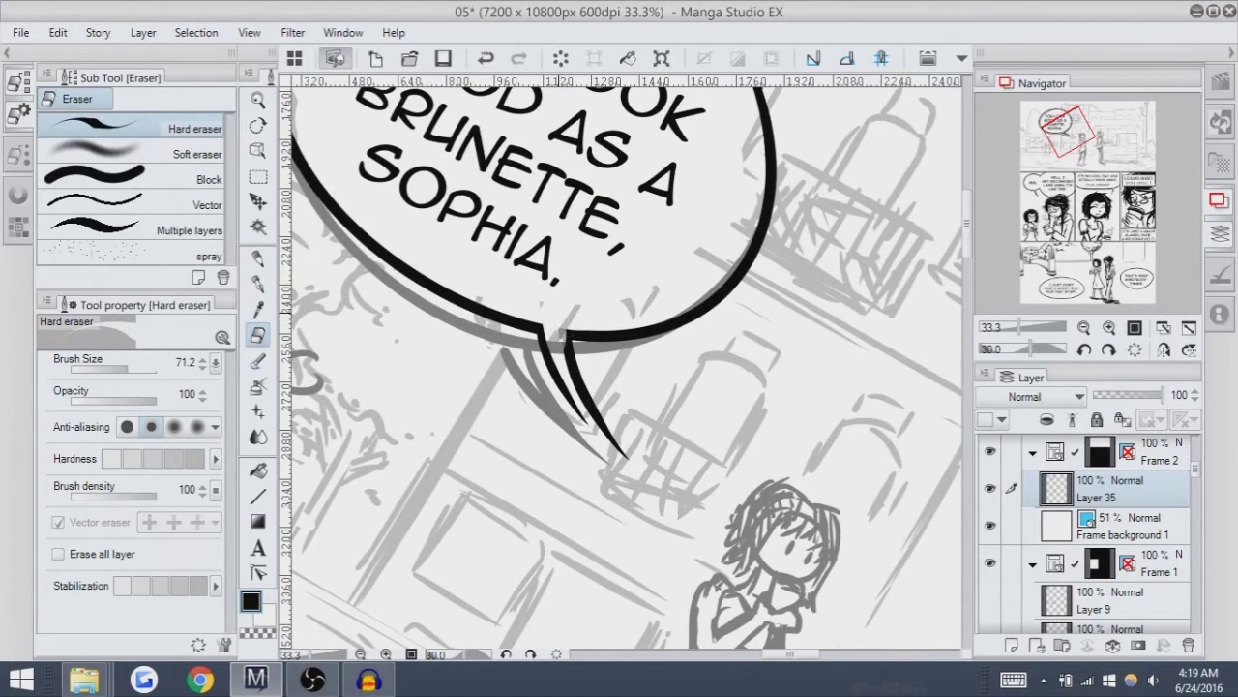
# Extend the tail's right line to meet the bubble outline with the G-pen, and erase the overshoot inside the bubble.
pyautogui.press('p')
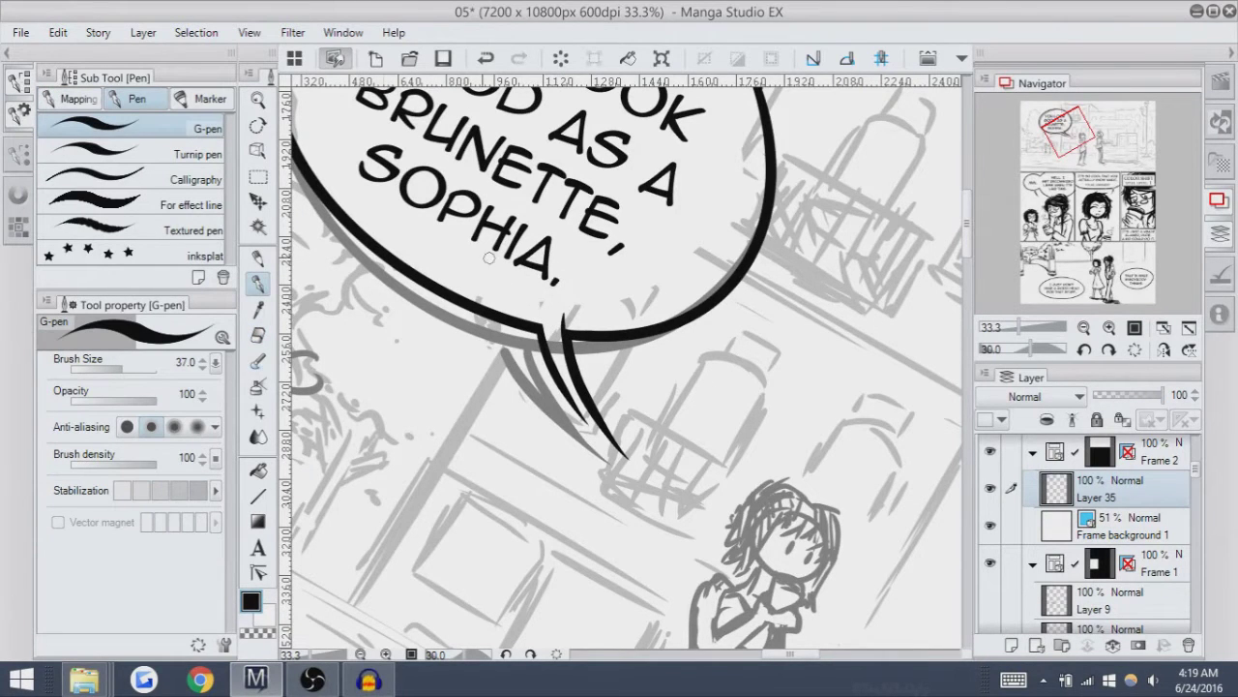
pyautogui.press('e')
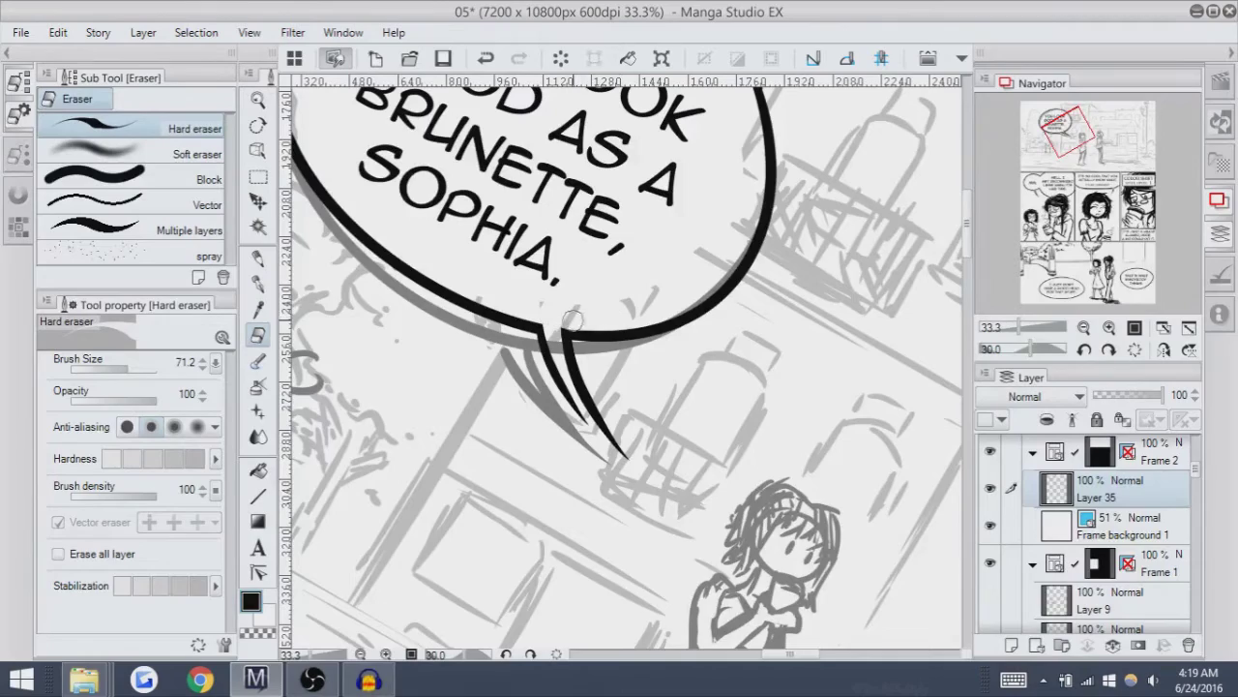
pyautogui.press('-')
pyautogui.press('-')
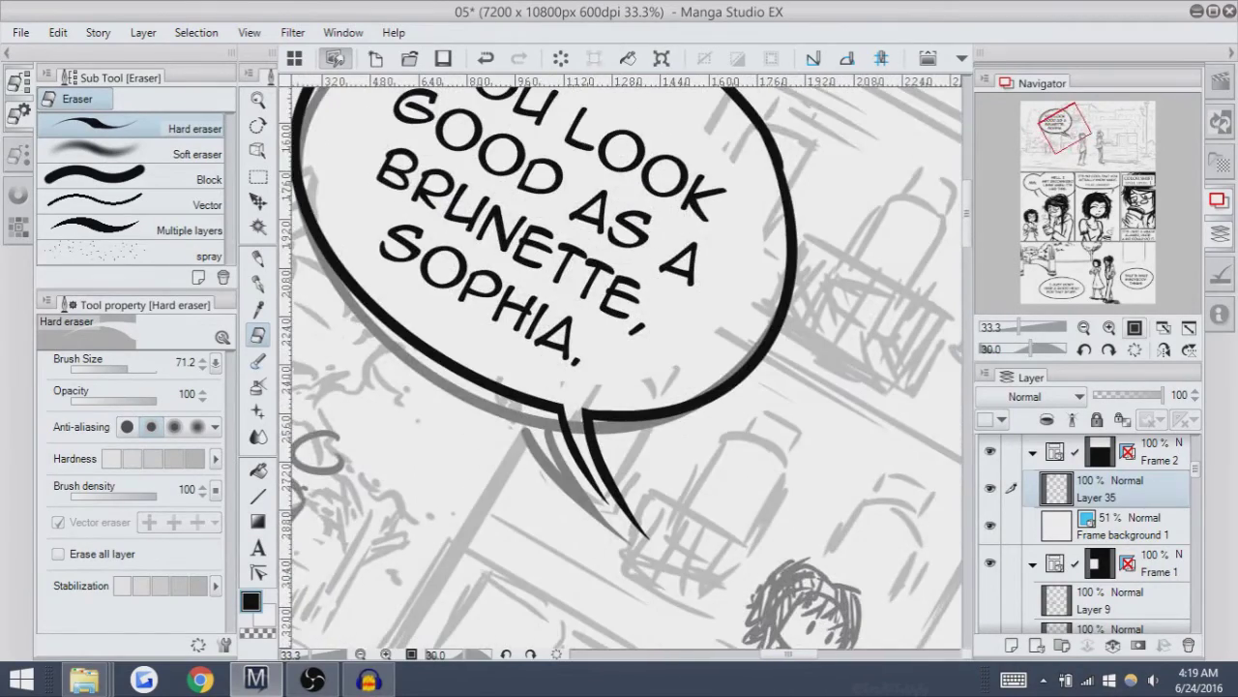
# Select the G-pen and add a new layer beneath the speech-bubble layer for inking the girl beside the tail.
pyautogui.hscroll(5, 625, 367)
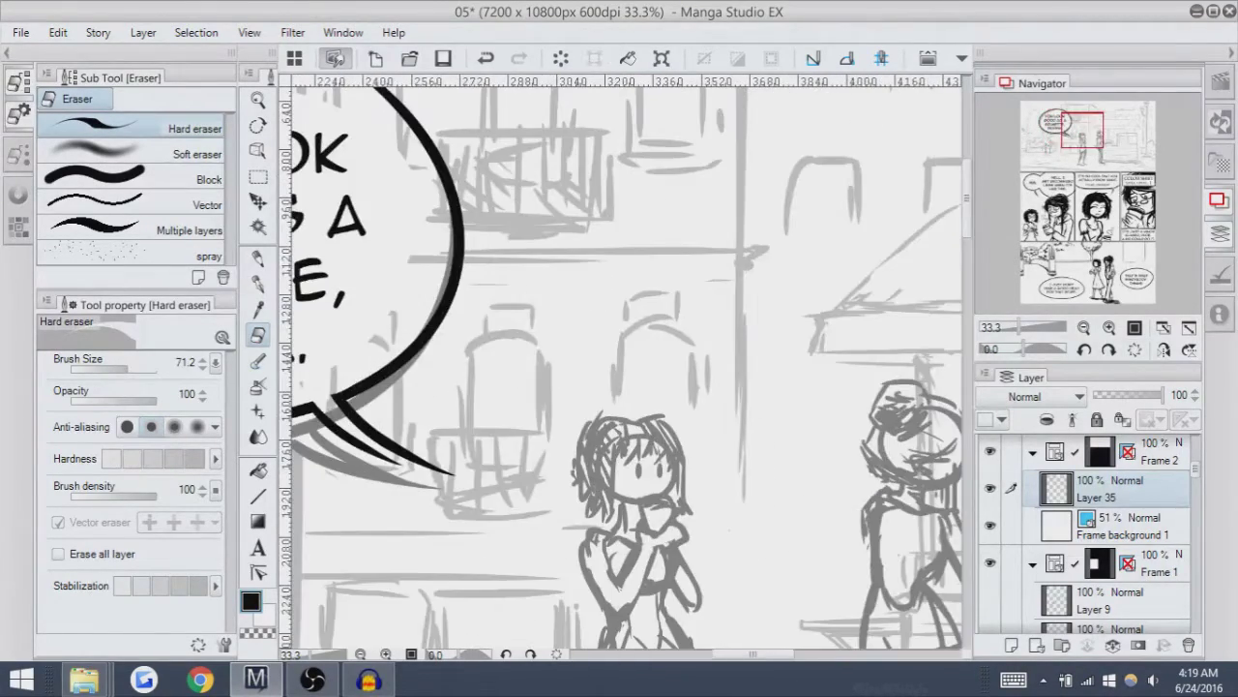
pyautogui.hscroll(3, 625, 367)
pyautogui.hotkey('ctrl', '-')
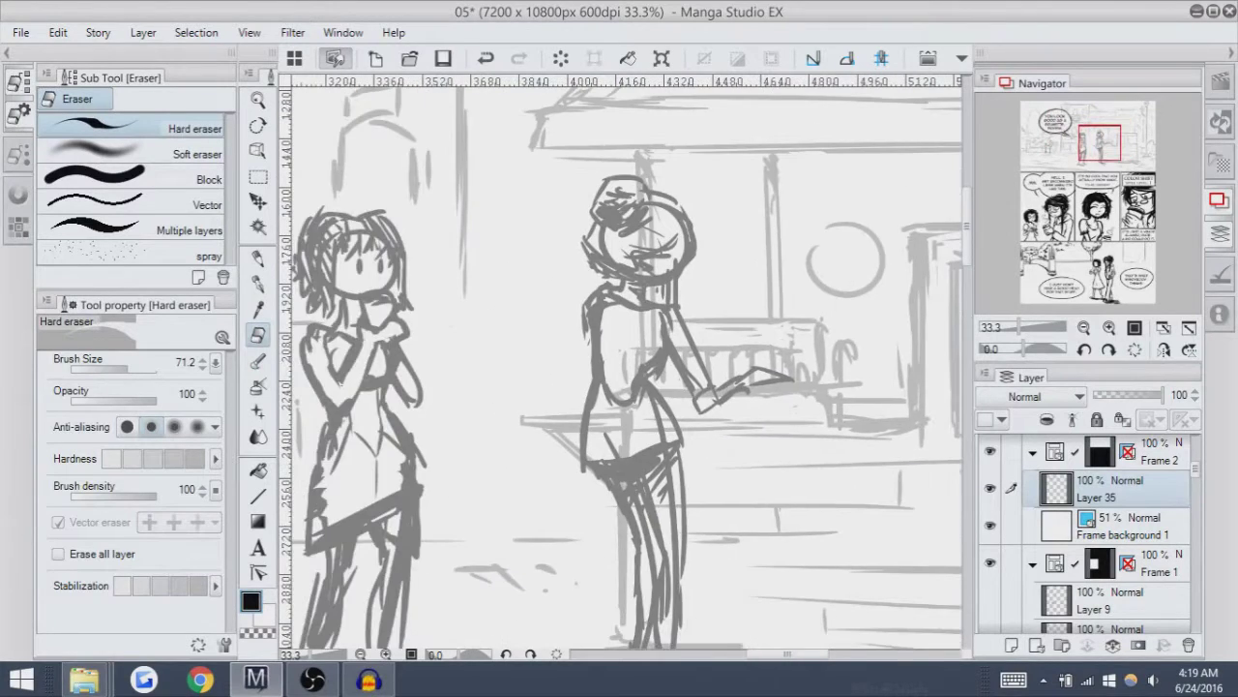
pyautogui.moveTo(620, 387); pyautogui.dragTo(764, 309)
pyautogui.moveTo(621, 169); pyautogui.dragTo(679, 223)
pyautogui.press('p')
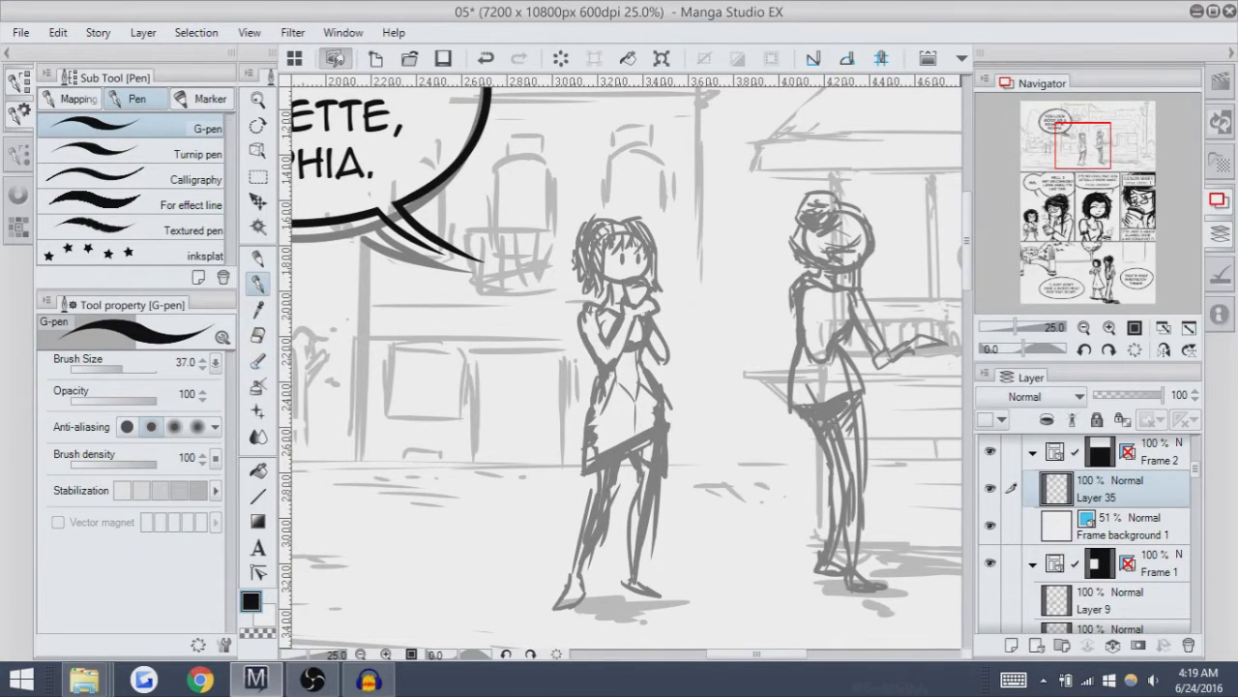
pyautogui.hotkey('ctrl', 'shift', 'n')
pyautogui.moveTo(598, 225); pyautogui.dragTo(605, 244)
pyautogui.hotkey('ctrl', 'z')
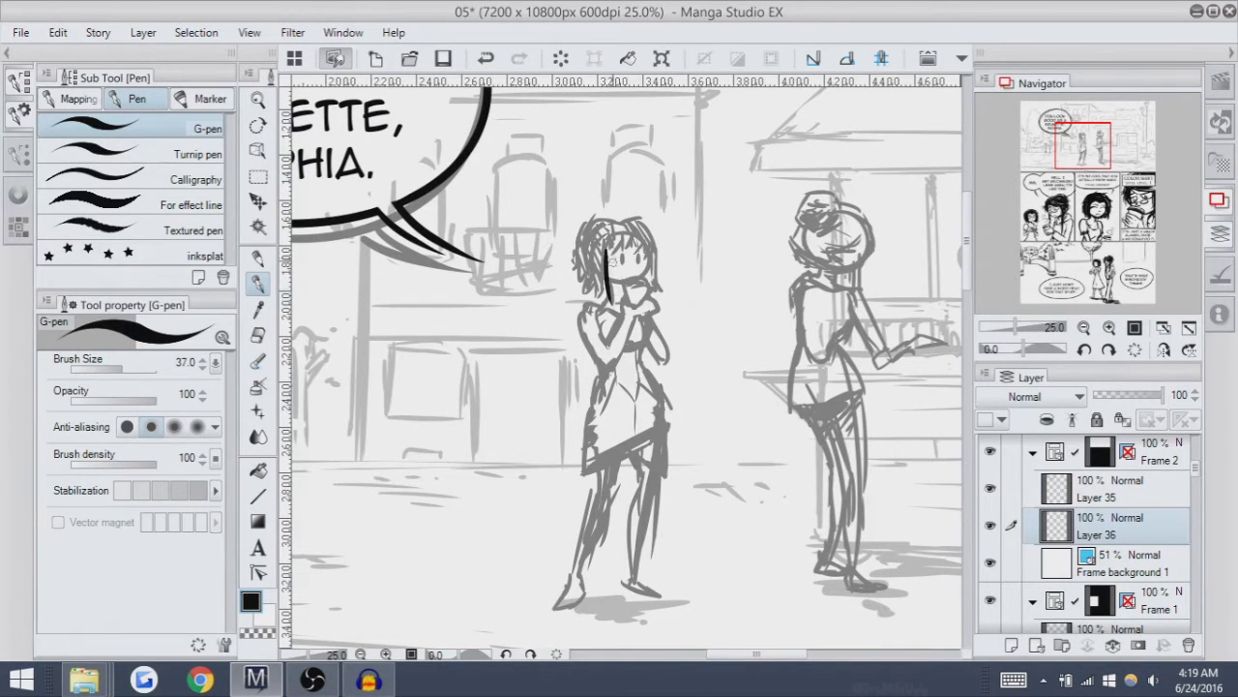
pyautogui.hotkey('ctrl', 'z')
pyautogui.hotkey('ctrl', 'y')
pyautogui.hotkey('ctrl', 'z')
pyautogui.moveTo(607, 247); pyautogui.dragTo(607, 295)
pyautogui.hotkey('ctrl', 'z')
pyautogui.hotkey('ctrl', 'z')
# Ink the girl's two eyes and the curved line of her jaw with the G-pen at brush size 37.
pyautogui.moveTo(601, 281)
pyautogui.mouseDown()
pyautogui.moveTo(623, 285)
pyautogui.moveTo(648, 253)
pyautogui.mouseUp()
pyautogui.hotkey('ctrl', 'z')
pyautogui.hotkey('ctrl', 'z')
pyautogui.hotkey('ctrl', 'z')
pyautogui.hotkey('ctrl', 'y')
pyautogui.hotkey('ctrl', 'z')
pyautogui.hotkey('ctrl', 'y')
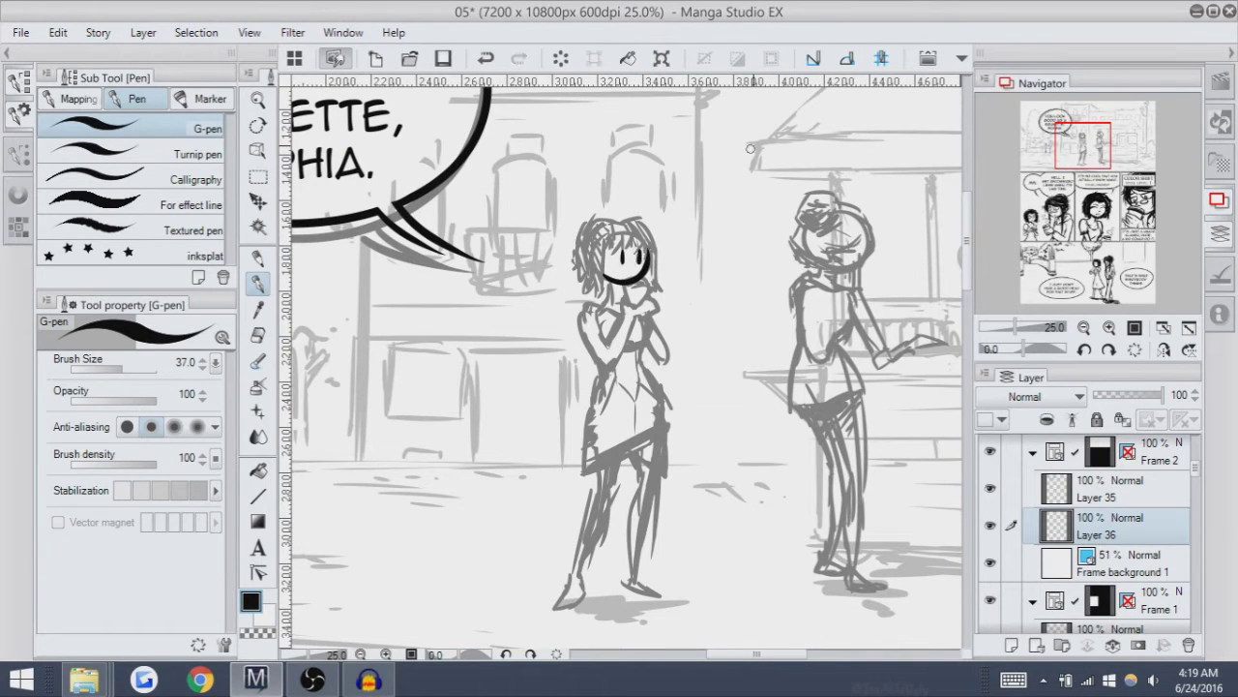
# Ink a short line for the left side of the girl's neck below her jaw, retrying the stroke until it fits.
pyautogui.click(1109, 327)
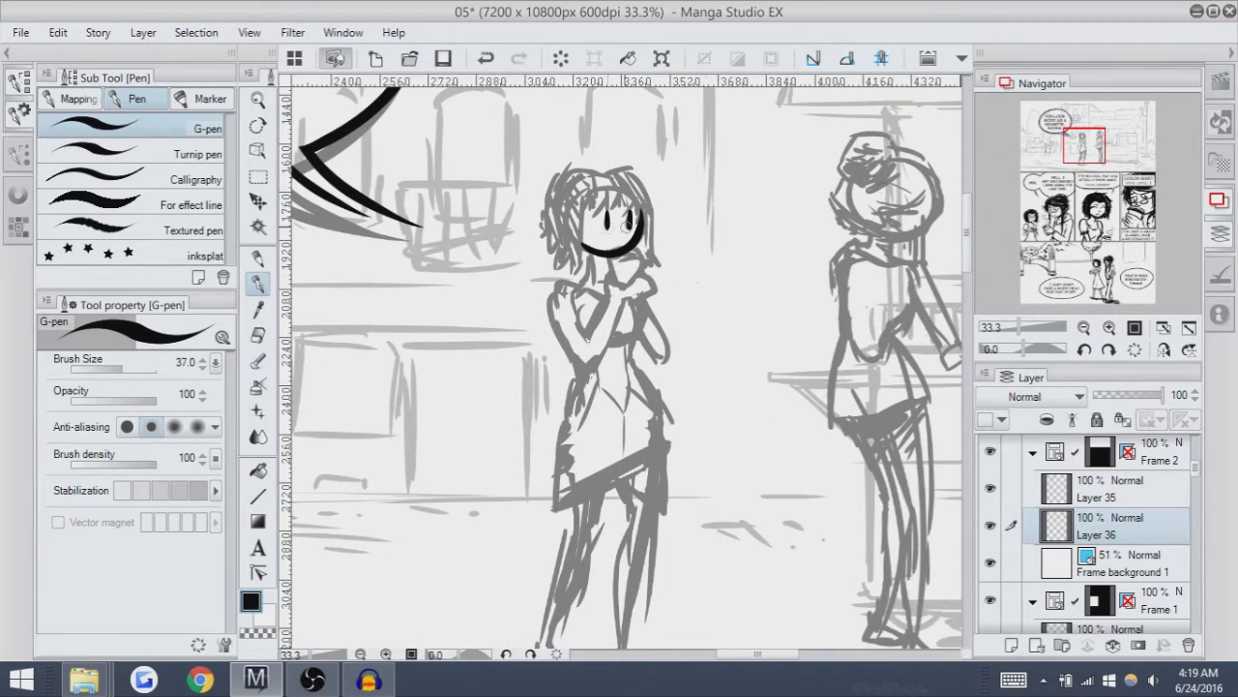
pyautogui.hotkey('ctrl', 'z')
pyautogui.moveTo(586, 249); pyautogui.dragTo(584, 269)
pyautogui.hotkey('ctrl', 'z')
pyautogui.moveTo(586, 249); pyautogui.dragTo(584, 269)
pyautogui.hotkey('ctrl', 'z')
pyautogui.hotkey('ctrl', 'z')
pyautogui.moveTo(592, 219); pyautogui.dragTo(625, 259)
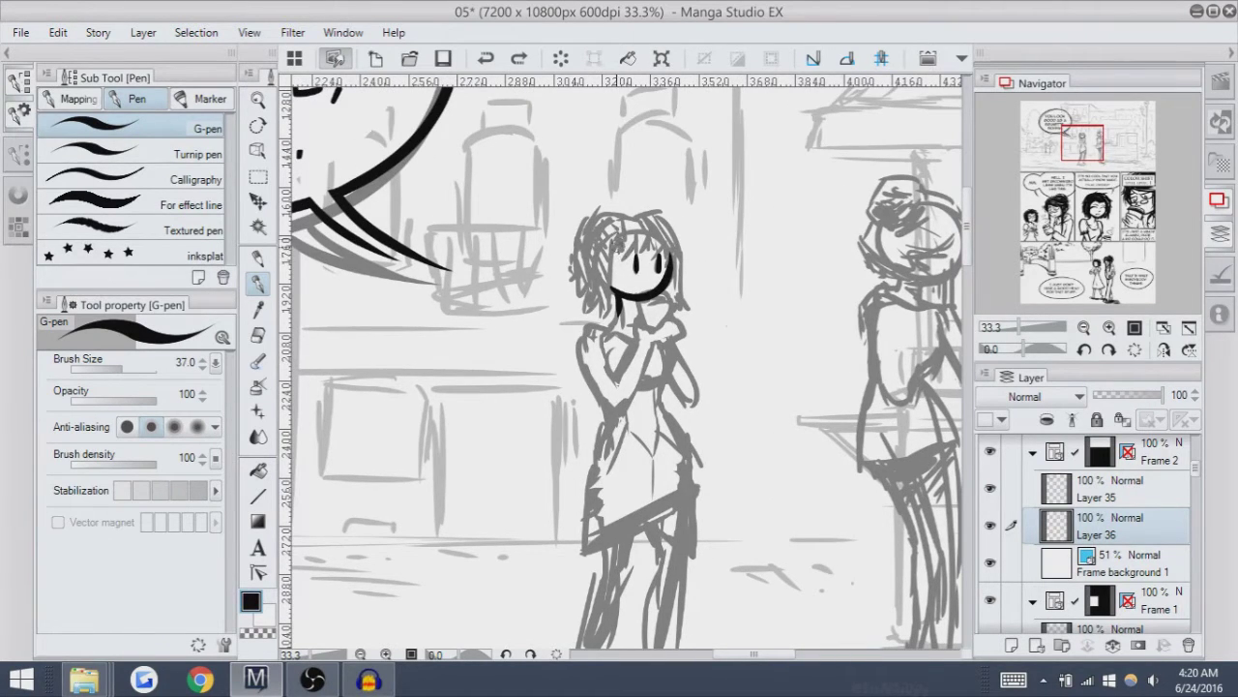
# Ink the hair strand framing the left side of the girl's face, comparing the stroke with and without it.
pyautogui.hotkey('ctrl', 'y')
pyautogui.hotkey('ctrl', 'z')
pyautogui.hotkey('ctrl', 'y')
pyautogui.hotkey('ctrl', 'z')
pyautogui.hotkey('ctrl', 'y')
pyautogui.hotkey('ctrl', 'z')
pyautogui.hotkey('ctrl', 'y')
pyautogui.hotkey('ctrl', 'z')
pyautogui.hotkey('ctrl', 'y')
pyautogui.hotkey('ctrl', 'z')
pyautogui.moveTo(618, 320); pyautogui.dragTo(621, 253)
pyautogui.hotkey('ctrl', 'z')
pyautogui.hotkey('ctrl', 'y')
pyautogui.hotkey('ctrl', 'z')
pyautogui.hotkey('ctrl', 'y')
pyautogui.hotkey('ctrl', 'z')
pyautogui.hotkey('ctrl', 'y')
pyautogui.hotkey('ctrl', 'z')
pyautogui.hotkey('ctrl', 'y')
pyautogui.hotkey('ctrl', 'z')
pyautogui.hotkey('ctrl', 'y')
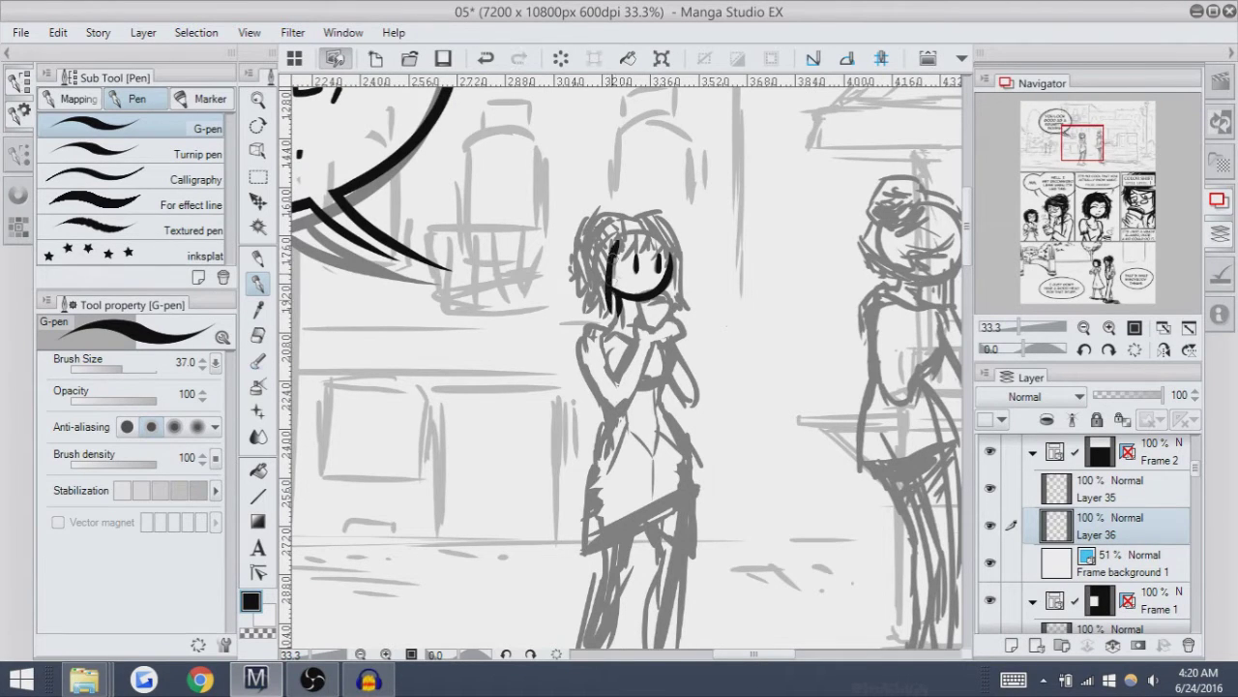
# Ink the parted fringe over the girl's forehead and the lock falling along the right side of her face.
pyautogui.moveTo(638, 232); pyautogui.dragTo(618, 295)
pyautogui.hotkey('ctrl', 'z')
pyautogui.hotkey('ctrl', 'y')
pyautogui.hotkey('ctrl', 'z')
pyautogui.hotkey('ctrl', 'y')
pyautogui.hotkey('ctrl', 'z')
pyautogui.hotkey('ctrl', 'y')
pyautogui.moveTo(654, 238)
pyautogui.mouseDown()
pyautogui.moveTo(665, 229)
pyautogui.moveTo(685, 310)
pyautogui.mouseUp()
pyautogui.hotkey('ctrl', 'z')
pyautogui.hotkey('ctrl', 'y')
pyautogui.hotkey('ctrl', 'z')
pyautogui.hotkey('ctrl', 'y')
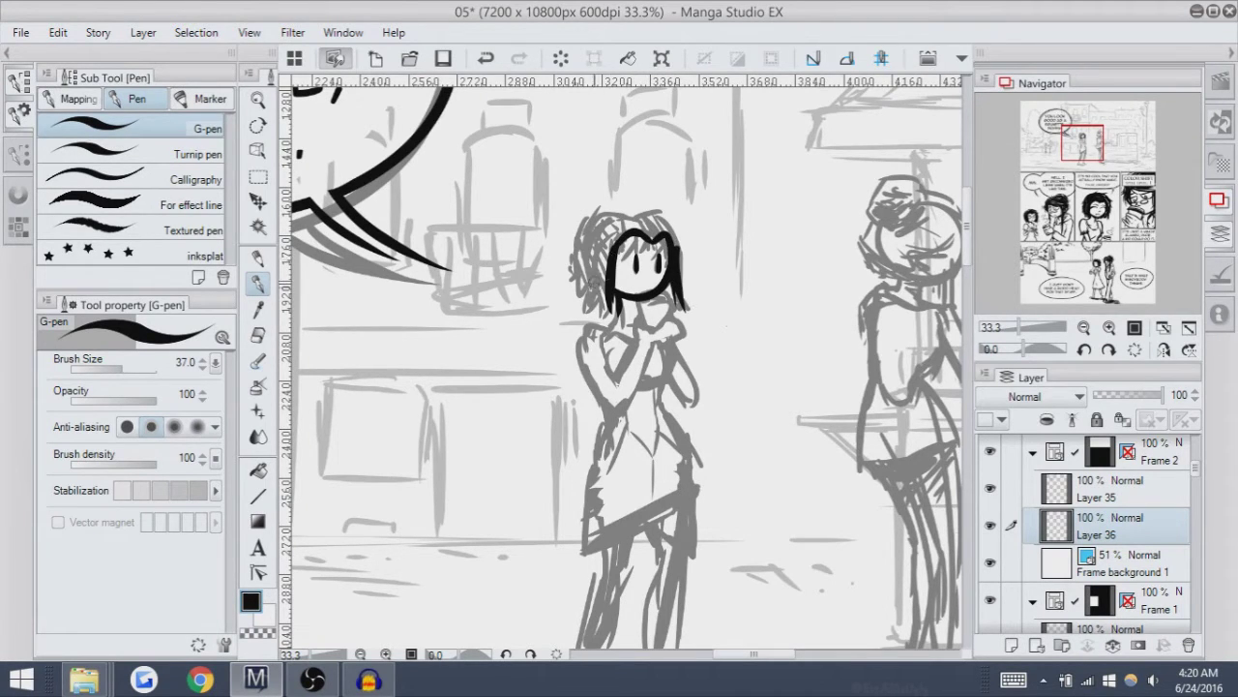
# Thicken the hair on the left side of the girl's face with overlapping solid black strands.
pyautogui.hotkey('ctrl', 'z')
pyautogui.moveTo(611, 288); pyautogui.dragTo(615, 314)
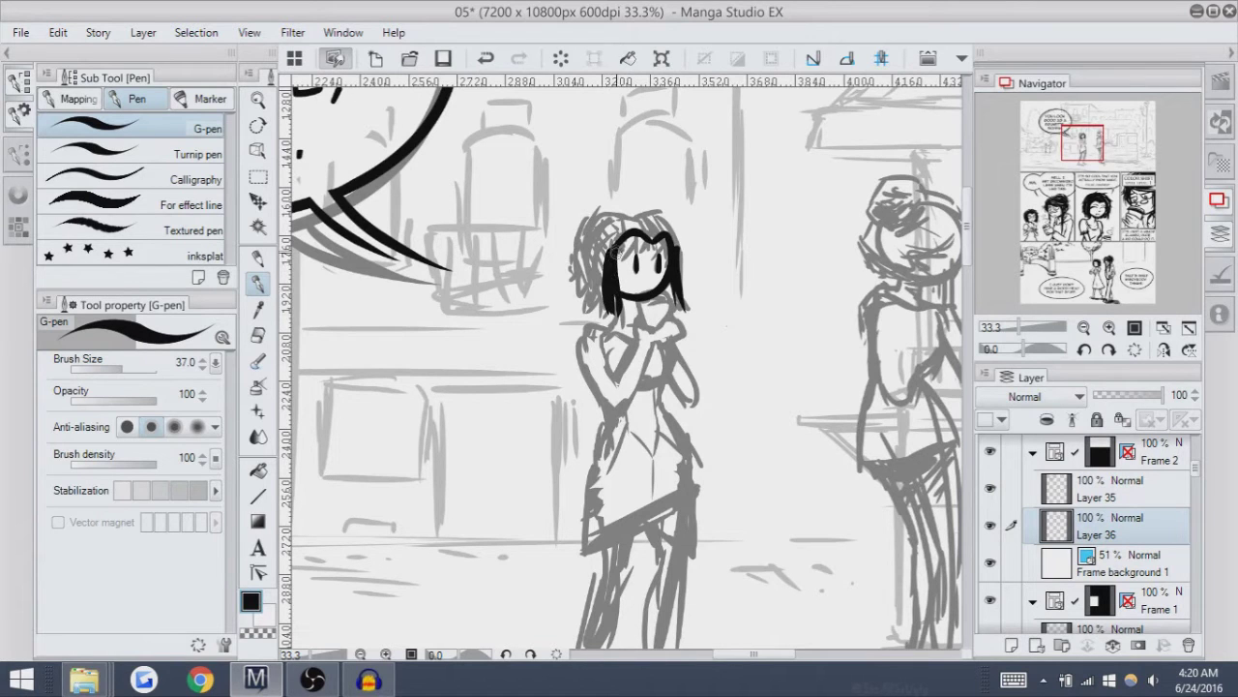
pyautogui.moveTo(622, 244)
pyautogui.mouseDown()
pyautogui.moveTo(631, 302)
pyautogui.moveTo(604, 308)
pyautogui.moveTo(600, 323)
pyautogui.mouseUp()
pyautogui.hotkey('ctrl', 'z')
pyautogui.hotkey('ctrl', 'z')
pyautogui.hotkey('ctrl', 'z')
pyautogui.moveTo(602, 262); pyautogui.dragTo(594, 316)
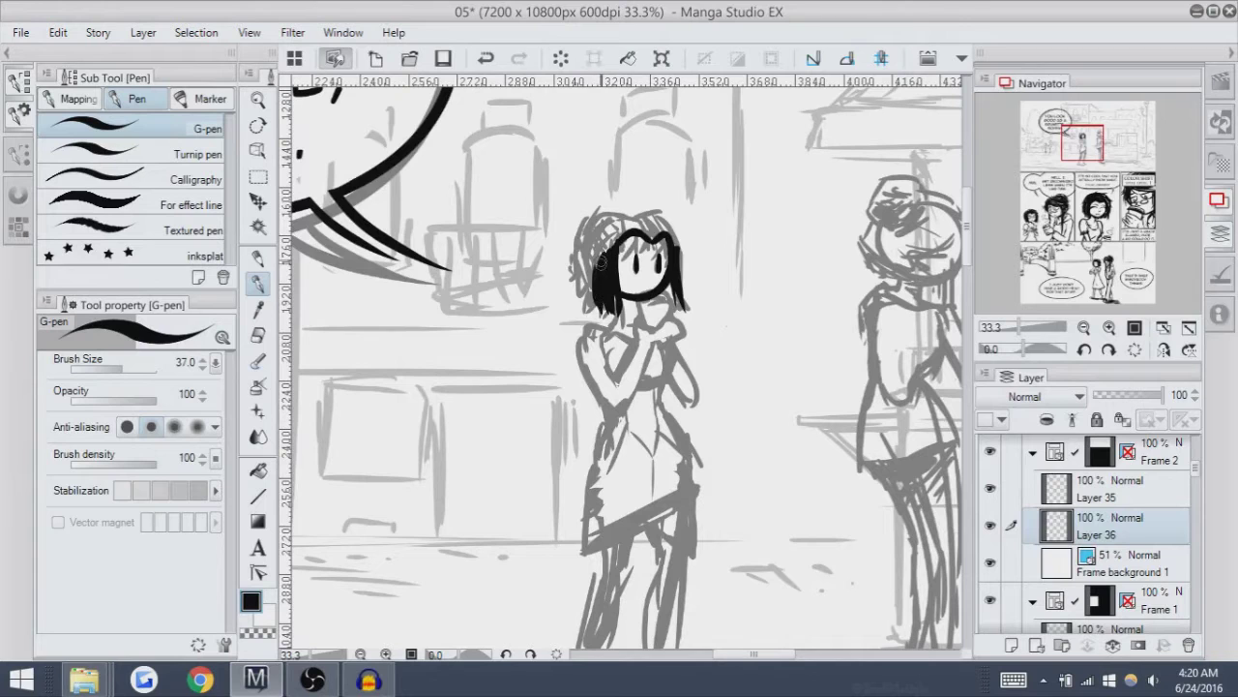
pyautogui.hotkey('ctrl', 'z')
# Extend the girl's hair outward on the left with black strokes running from the crown down to its jagged ends.
pyautogui.moveTo(592, 253)
pyautogui.mouseDown()
pyautogui.moveTo(592, 313)
pyautogui.moveTo(595, 265)
pyautogui.moveTo(593, 296)
pyautogui.mouseUp()
pyautogui.hotkey('ctrl', 'z')
pyautogui.hotkey('ctrl', 'z')
pyautogui.hotkey('ctrl', 'z')
pyautogui.hotkey('ctrl', 'z')
pyautogui.moveTo(588, 250)
pyautogui.mouseDown()
pyautogui.moveTo(584, 294)
pyautogui.moveTo(591, 248)
pyautogui.moveTo(577, 279)
pyautogui.mouseUp()
pyautogui.hotkey('ctrl', 'z')
pyautogui.moveTo(592, 224); pyautogui.dragTo(579, 271)
pyautogui.hotkey('ctrl', 'z')
pyautogui.hotkey('ctrl', 'z')
pyautogui.moveTo(592, 222)
pyautogui.mouseDown()
pyautogui.moveTo(578, 267)
pyautogui.moveTo(583, 251)
pyautogui.mouseUp()
pyautogui.hotkey('ctrl', 'z')
pyautogui.hotkey('ctrl', 'z')
pyautogui.hotkey('ctrl', 'z')
# Ink the top of the girl's hair across the crown and its spiky outer edge on the right.
pyautogui.moveTo(613, 211)
pyautogui.mouseDown()
pyautogui.moveTo(638, 229)
pyautogui.moveTo(668, 221)
pyautogui.mouseUp()
pyautogui.hotkey('ctrl', 'z')
pyautogui.moveTo(646, 209); pyautogui.dragTo(679, 257)
pyautogui.hotkey('ctrl', 'z')
pyautogui.hotkey('ctrl', 'z')
pyautogui.hotkey('ctrl', 'z')
pyautogui.hotkey('ctrl', 'z')
pyautogui.hotkey('ctrl', 'z')
pyautogui.hotkey('ctrl', 'z')
pyautogui.moveTo(648, 211); pyautogui.dragTo(683, 241)
pyautogui.moveTo(666, 229)
pyautogui.mouseDown()
pyautogui.moveTo(689, 285)
pyautogui.moveTo(681, 257)
pyautogui.mouseUp()
pyautogui.hotkey('ctrl', 'z')
pyautogui.hotkey('ctrl', 'z')
pyautogui.hotkey('ctrl', 'z')
# Fill the remaining white gaps in the upper part of the girl's hair with solid black.
pyautogui.moveTo(625, 224)
pyautogui.mouseDown()
pyautogui.moveTo(596, 257)
pyautogui.moveTo(659, 226)
pyautogui.mouseUp()
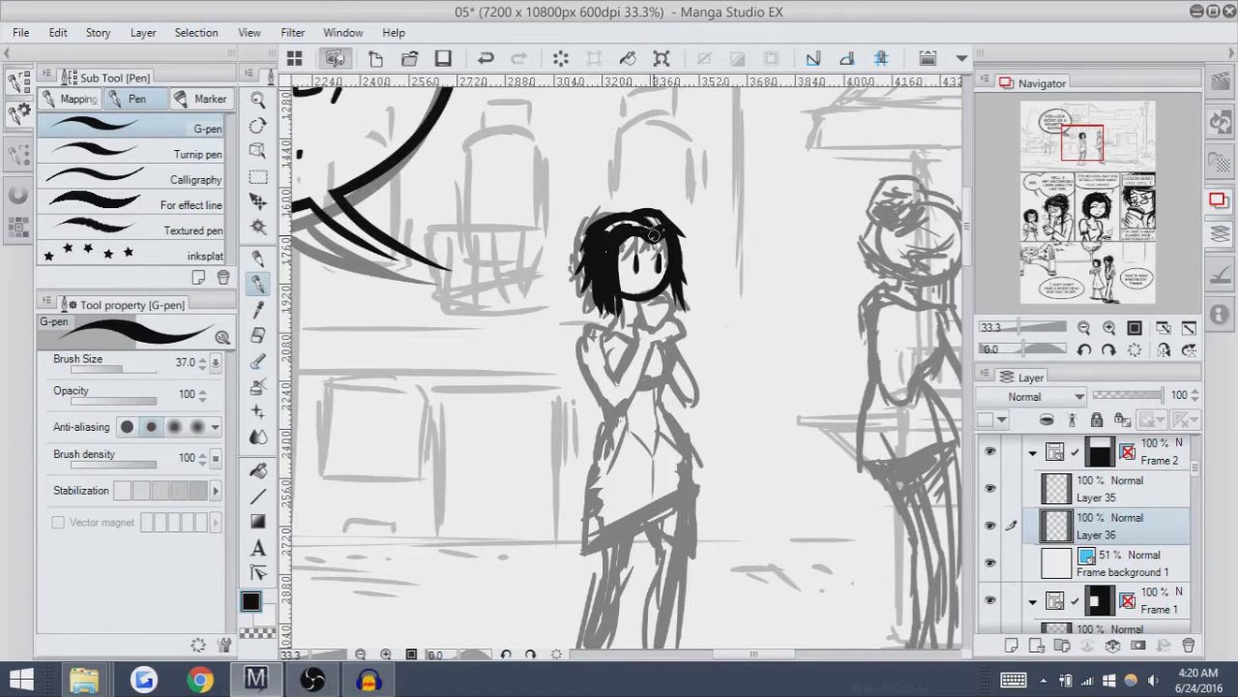
pyautogui.hotkey('ctrl', 'z')
pyautogui.moveTo(619, 234); pyautogui.dragTo(617, 237)
pyautogui.hotkey('ctrl', 'z')
pyautogui.hotkey('ctrl', 'z')
# Ink the girl's neck below her chin, undoing and redrawing the strokes until they fit.
pyautogui.moveTo(592, 325)
pyautogui.mouseDown()
pyautogui.moveTo(595, 364)
pyautogui.moveTo(594, 318)
pyautogui.moveTo(600, 358)
pyautogui.moveTo(603, 325)
pyautogui.moveTo(631, 349)
pyautogui.mouseUp()
pyautogui.hotkey('ctrl', 'z')
pyautogui.hotkey('ctrl', 'z')
pyautogui.hotkey('ctrl', 'z')
pyautogui.hotkey('ctrl', 'z')
pyautogui.hotkey('ctrl', 'z')
pyautogui.hotkey('ctrl', 'z')
pyautogui.hotkey('ctrl', 'z')
pyautogui.hotkey('ctrl', 'z')
pyautogui.moveTo(635, 308); pyautogui.dragTo(642, 315)
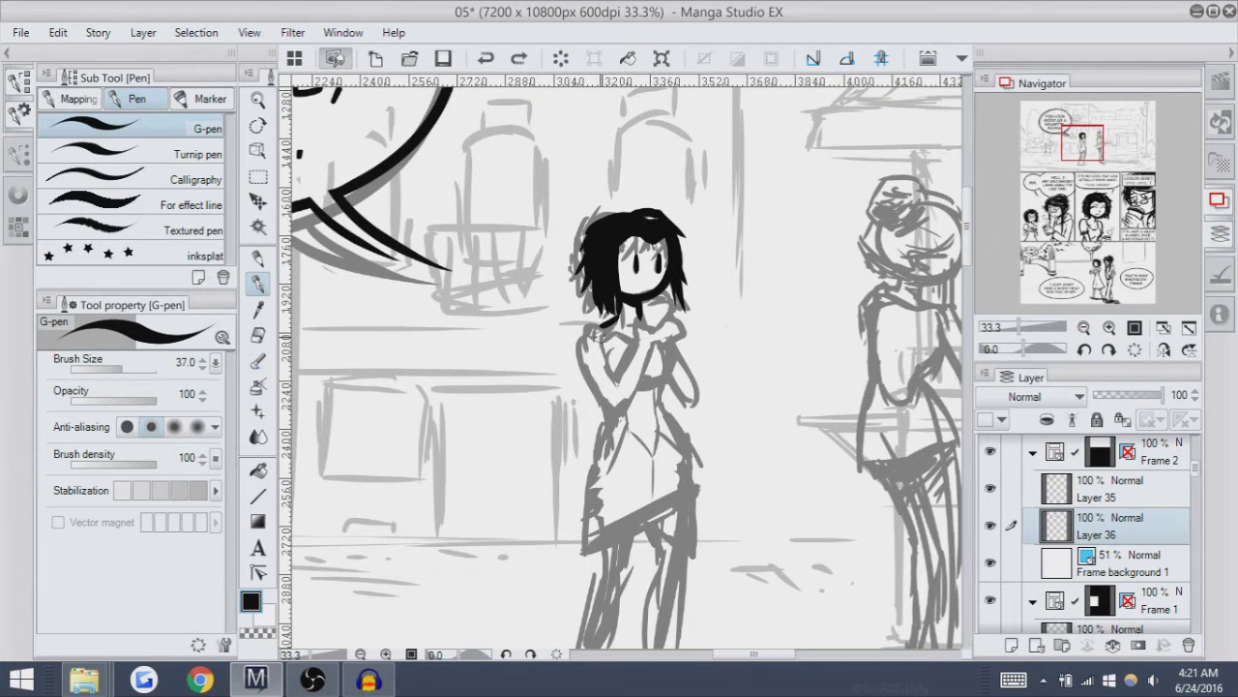
# Ink the curved neckline of the girl's top below her neck, undoing and repeating the strokes.
pyautogui.moveTo(625, 343); pyautogui.dragTo(610, 384)
pyautogui.hotkey('ctrl', 'z')
pyautogui.moveTo(625, 343)
pyautogui.mouseDown()
pyautogui.moveTo(607, 383)
pyautogui.moveTo(631, 341)
pyautogui.moveTo(662, 344)
pyautogui.moveTo(660, 314)
pyautogui.moveTo(607, 333)
pyautogui.moveTo(610, 316)
pyautogui.moveTo(652, 319)
pyautogui.mouseUp()
pyautogui.hotkey('ctrl', 'z')
pyautogui.hotkey('ctrl', 'z')
pyautogui.hotkey('ctrl', 'z')
pyautogui.hotkey('ctrl', 'z')
pyautogui.hotkey('ctrl', 'z')
pyautogui.hotkey('ctrl', 'z')
pyautogui.hotkey('ctrl', 'z')
pyautogui.hotkey('ctrl', 'z')
pyautogui.hotkey('ctrl', 'z')
pyautogui.hotkey('ctrl', 'z')
pyautogui.moveTo(641, 305)
pyautogui.mouseDown()
pyautogui.moveTo(651, 318)
pyautogui.moveTo(594, 381)
pyautogui.mouseUp()
pyautogui.hotkey('ctrl', 'z')
pyautogui.hotkey('ctrl', 'z')
pyautogui.hotkey('ctrl', 'z')
pyautogui.hotkey('ctrl', 'z')
pyautogui.hotkey('ctrl', 'z')
# Try to ink the girl's left-hand shoulder and short sleeve with a jagged hem.
pyautogui.moveTo(631, 342)
pyautogui.mouseDown()
pyautogui.moveTo(650, 385)
pyautogui.moveTo(665, 380)
pyautogui.moveTo(617, 364)
pyautogui.moveTo(577, 376)
pyautogui.moveTo(571, 399)
pyautogui.mouseUp()
pyautogui.hotkey('ctrl', 'z')
pyautogui.hotkey('ctrl', 'z')
pyautogui.hotkey('ctrl', 'z')
pyautogui.hotkey('ctrl', 'z')
pyautogui.hotkey('ctrl', 'z')
pyautogui.moveTo(585, 356)
pyautogui.mouseDown()
pyautogui.moveTo(580, 395)
pyautogui.moveTo(573, 369)
pyautogui.moveTo(587, 418)
pyautogui.mouseUp()
pyautogui.hotkey('ctrl', 'z')
pyautogui.hotkey('ctrl', 'z')
pyautogui.hotkey('ctrl', 'z')
pyautogui.hotkey('ctrl', 'z')
pyautogui.moveTo(584, 364)
pyautogui.mouseDown()
pyautogui.moveTo(573, 416)
pyautogui.moveTo(604, 389)
pyautogui.mouseUp()
# Try to ink the shoulder and upper arm on the right side of the girl's body.
pyautogui.moveTo(646, 354); pyautogui.dragTo(671, 406)
pyautogui.hotkey('ctrl', 'z')
pyautogui.hotkey('ctrl', 'z')
pyautogui.hotkey('ctrl', 'z')
pyautogui.hotkey('ctrl', 'z')
pyautogui.hotkey('ctrl', 'z')
pyautogui.hotkey('ctrl', 'z')
pyautogui.hotkey('ctrl', 'z')
pyautogui.hotkey('ctrl', 'z')
pyautogui.hotkey('ctrl', 'z')
pyautogui.moveTo(653, 364); pyautogui.dragTo(671, 400)
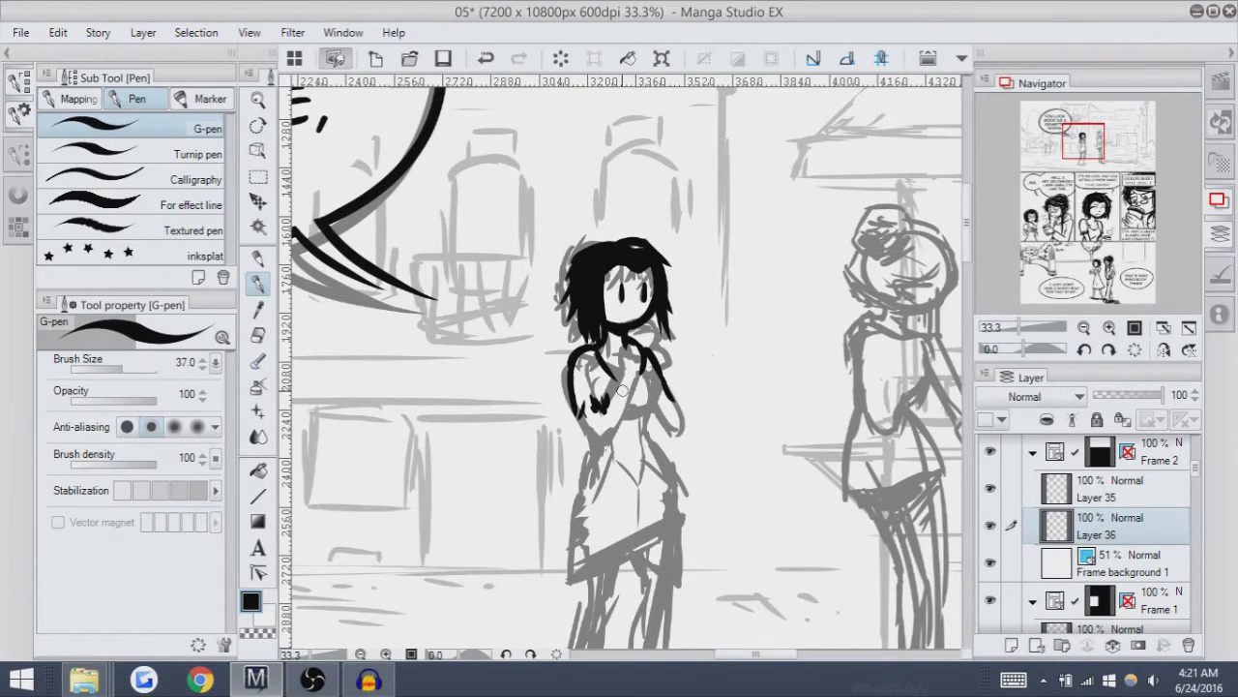
# Try to ink the bent arm and raised forearm below the left-hand sleeve.
pyautogui.hotkey('ctrl', 'z')
pyautogui.moveTo(588, 414)
pyautogui.mouseDown()
pyautogui.moveTo(654, 382)
pyautogui.moveTo(608, 443)
pyautogui.mouseUp()
pyautogui.hotkey('ctrl', 'z')
pyautogui.hotkey('ctrl', 'z')
pyautogui.hotkey('ctrl', 'z')
pyautogui.moveTo(636, 389); pyautogui.dragTo(609, 439)
pyautogui.hotkey('ctrl', 'z')
pyautogui.moveTo(640, 358); pyautogui.dragTo(609, 437)
pyautogui.hotkey('ctrl', 'z')
pyautogui.moveTo(634, 397)
pyautogui.mouseDown()
pyautogui.moveTo(596, 451)
pyautogui.moveTo(611, 424)
pyautogui.mouseUp()
pyautogui.hotkey('ctrl', 'z')
pyautogui.hotkey('ctrl', 'z')
pyautogui.hotkey('ctrl', 'z')
pyautogui.hotkey('ctrl', 'z')
pyautogui.hotkey('ctrl', 'z')
pyautogui.hotkey('ctrl', 'z')
pyautogui.scroll(-2, 624, 367)
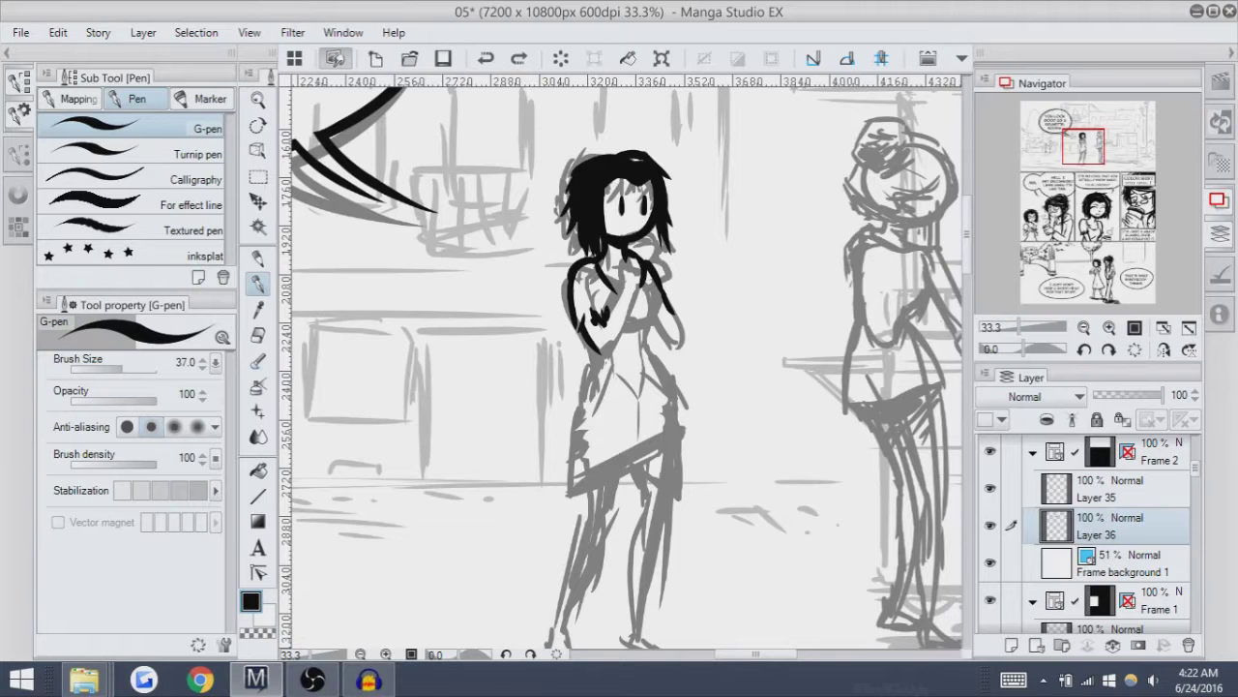
# Undo the inked shoulder, sleeve and arm strokes back to the neckline and ready the G-pen again.
pyautogui.hotkey('ctrl', 'z')
pyautogui.hotkey('ctrl', 'z')
pyautogui.hotkey('ctrl', 'z')
pyautogui.hotkey('ctrl', 'z')
pyautogui.hotkey('ctrl', 'z')
pyautogui.hotkey('ctrl', 'z')
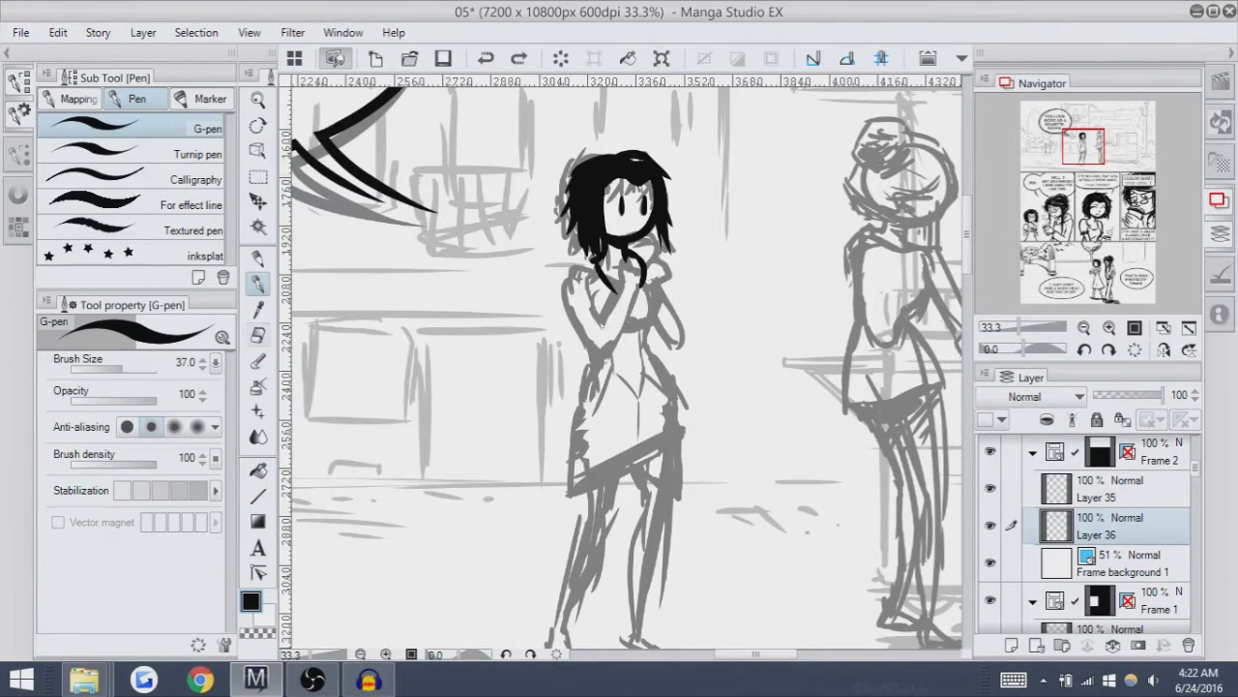
pyautogui.click(257, 334)
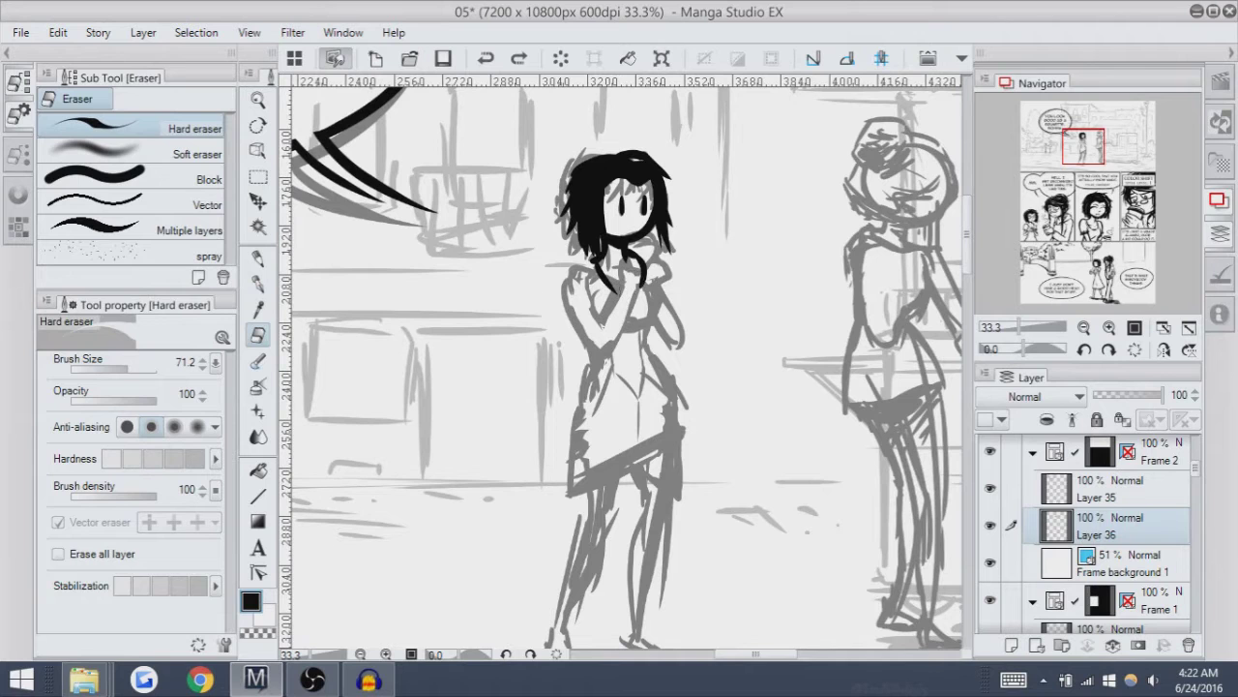
pyautogui.click(257, 283)
# Try to ink the curved chest outline of the girl's top below the neckline.
pyautogui.moveTo(610, 262)
pyautogui.mouseDown()
pyautogui.moveTo(592, 324)
pyautogui.moveTo(645, 307)
pyautogui.moveTo(639, 331)
pyautogui.mouseUp()
pyautogui.hotkey('ctrl', 'z')
pyautogui.hotkey('ctrl', 'z')
pyautogui.hotkey('ctrl', 'z')
pyautogui.moveTo(598, 286)
pyautogui.mouseDown()
pyautogui.moveTo(596, 328)
pyautogui.moveTo(635, 314)
pyautogui.moveTo(641, 325)
pyautogui.moveTo(575, 261)
pyautogui.moveTo(569, 305)
pyautogui.mouseUp()
pyautogui.hotkey('ctrl', 'z')
pyautogui.hotkey('ctrl', 'z')
pyautogui.hotkey('ctrl', 'z')
pyautogui.hotkey('ctrl', 'z')
# Try several versions of the shoulder and upper arm outlines beside the girl's chest.
pyautogui.moveTo(569, 261)
pyautogui.mouseDown()
pyautogui.moveTo(596, 274)
pyautogui.moveTo(565, 296)
pyautogui.moveTo(589, 275)
pyautogui.moveTo(569, 329)
pyautogui.mouseUp()
pyautogui.hotkey('ctrl', 'z')
pyautogui.hotkey('ctrl', 'z')
pyautogui.hotkey('ctrl', 'z')
pyautogui.hotkey('ctrl', 'z')
pyautogui.moveTo(579, 263); pyautogui.dragTo(568, 329)
pyautogui.hotkey('ctrl', 'z')
pyautogui.moveTo(569, 264)
pyautogui.mouseDown()
pyautogui.moveTo(596, 258)
pyautogui.moveTo(565, 300)
pyautogui.mouseUp()
pyautogui.hotkey('ctrl', 'z')
pyautogui.moveTo(640, 262)
pyautogui.mouseDown()
pyautogui.moveTo(662, 317)
pyautogui.moveTo(665, 302)
pyautogui.mouseUp()
pyautogui.hotkey('ctrl', 'z')
pyautogui.hotkey('ctrl', 'z')
pyautogui.hotkey('ctrl', 'z')
pyautogui.hotkey('ctrl', 'z')
pyautogui.moveTo(569, 279); pyautogui.dragTo(573, 321)
pyautogui.hotkey('ctrl', 'z')
pyautogui.moveTo(567, 273); pyautogui.dragTo(578, 333)
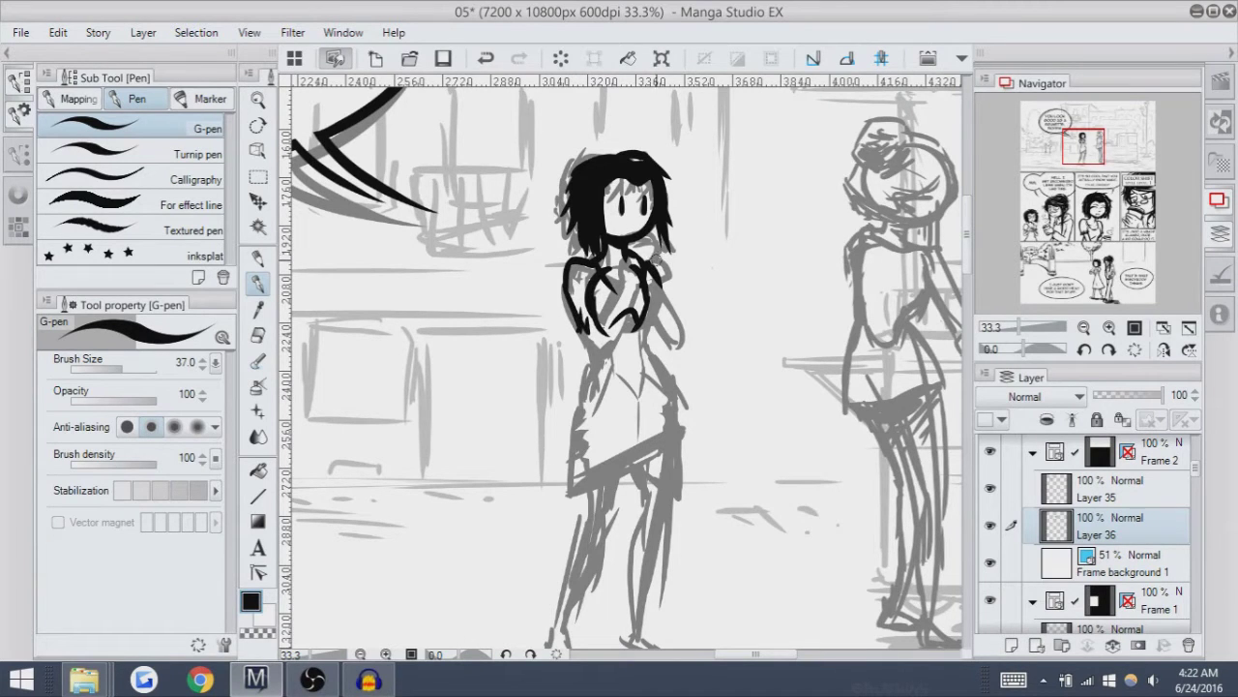
# Undo the shoulder, arm and chest outlines back to the left half of the neckline.
pyautogui.moveTo(620, 193); pyautogui.dragTo(577, 164)
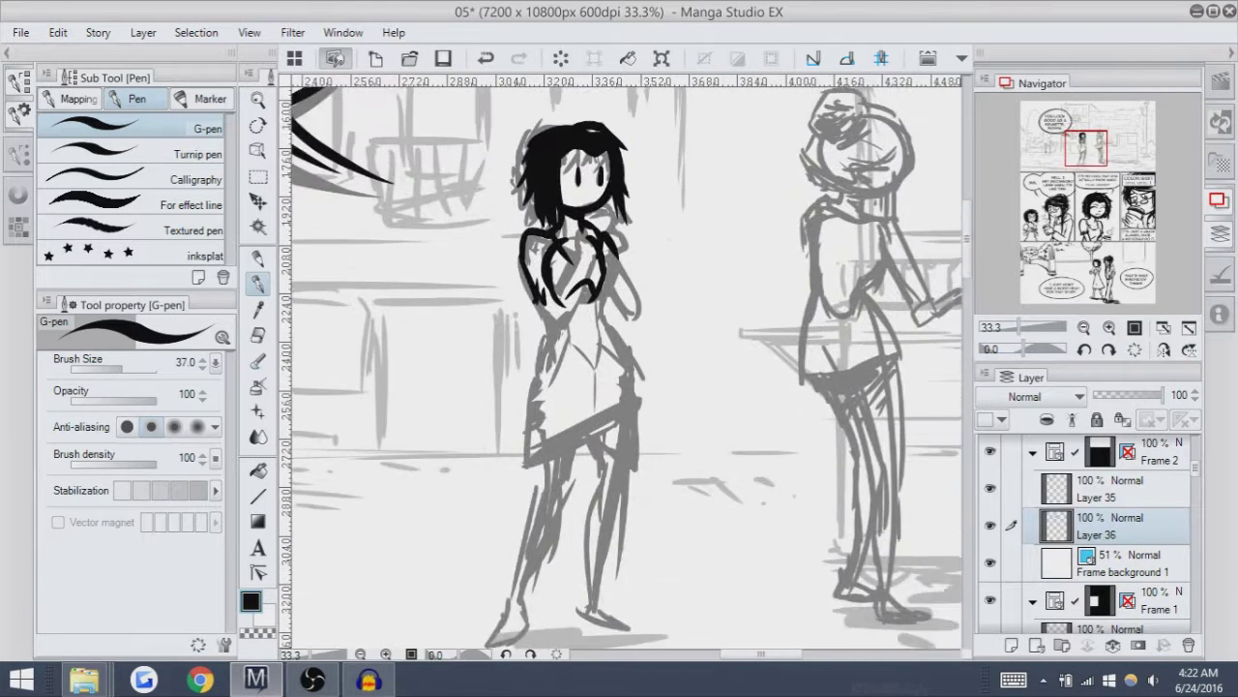
pyautogui.moveTo(812, 155); pyautogui.dragTo(826, 203)
pyautogui.hotkey('ctrl', 'z')
pyautogui.hotkey('ctrl', 'z')
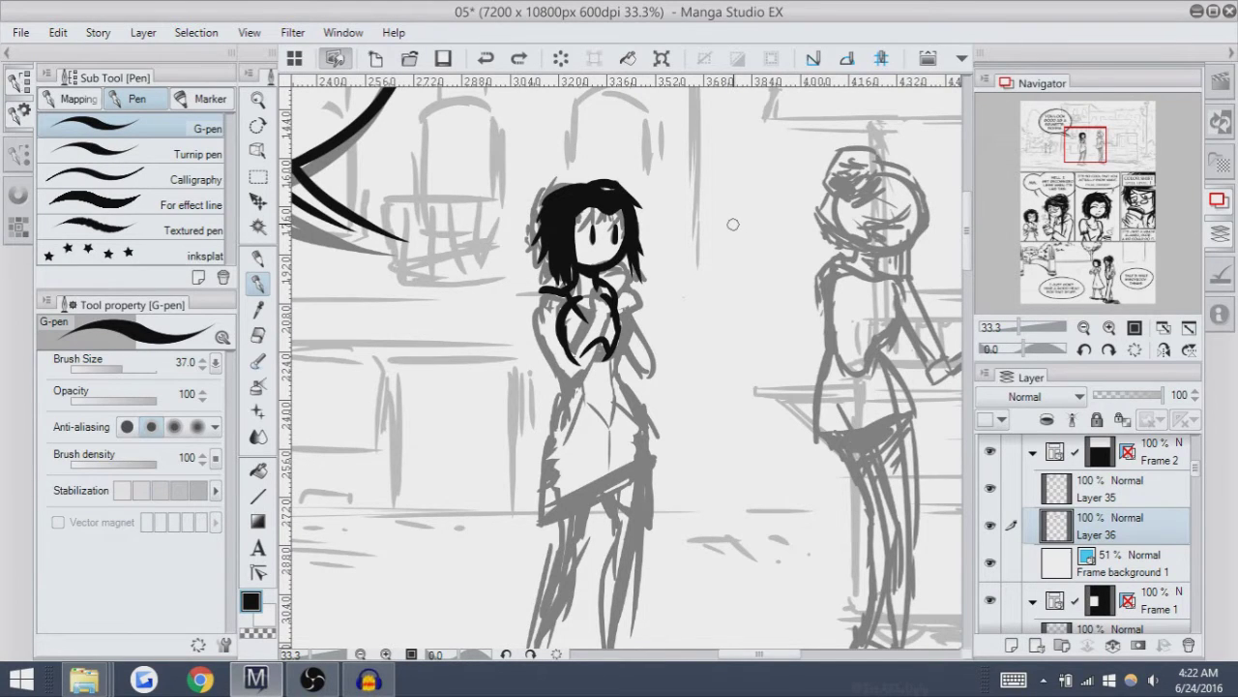
pyautogui.hotkey('ctrl', 'z')
pyautogui.hotkey('ctrl', 'z')
pyautogui.hotkey('ctrl', 'z')
pyautogui.hotkey('ctrl', 'z')
pyautogui.hotkey('ctrl', 'z')
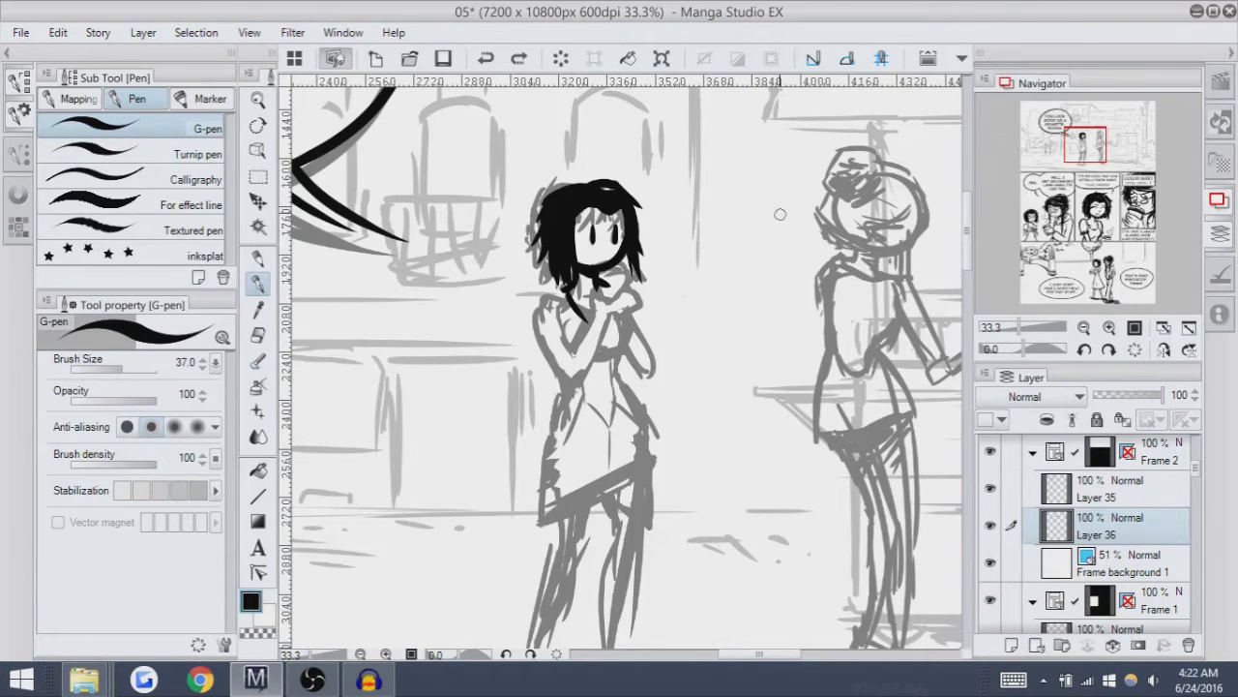
# Ink the girl's left-hand shoulder and short sleeve, ending in a jagged hem.
pyautogui.moveTo(569, 286)
pyautogui.mouseDown()
pyautogui.moveTo(544, 322)
pyautogui.moveTo(559, 363)
pyautogui.moveTo(594, 341)
pyautogui.mouseUp()
pyautogui.hotkey('ctrl', 'z')
pyautogui.hotkey('ctrl', 'z')
pyautogui.hotkey('ctrl', 'z')
pyautogui.hotkey('ctrl', 'z')
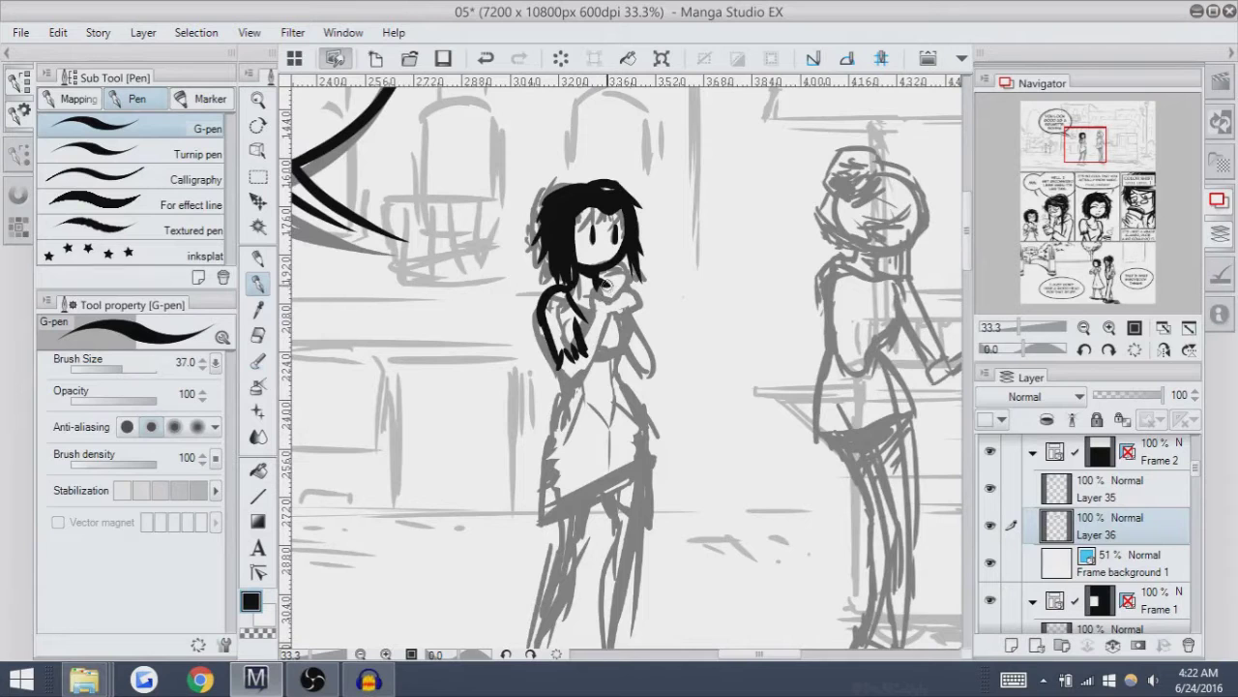
# Ink the right side of the neckline as a curve running from the neck down over the chest.
pyautogui.moveTo(606, 282)
pyautogui.mouseDown()
pyautogui.moveTo(609, 317)
pyautogui.moveTo(613, 297)
pyautogui.moveTo(622, 312)
pyautogui.moveTo(609, 289)
pyautogui.moveTo(642, 309)
pyautogui.moveTo(620, 321)
pyautogui.moveTo(637, 314)
pyautogui.moveTo(651, 341)
pyautogui.mouseUp()
pyautogui.hotkey('ctrl', 'z')
pyautogui.hotkey('ctrl', 'z')
pyautogui.hotkey('ctrl', 'z')
pyautogui.hotkey('ctrl', 'z')
pyautogui.hotkey('ctrl', 'z')
pyautogui.hotkey('ctrl', 'z')
pyautogui.hotkey('ctrl', 'z')
# Try to ink the arm emerging below the jagged sleeve hem.
pyautogui.moveTo(567, 360)
pyautogui.mouseDown()
pyautogui.moveTo(574, 393)
pyautogui.moveTo(579, 376)
pyautogui.moveTo(590, 387)
pyautogui.moveTo(579, 400)
pyautogui.mouseUp()
pyautogui.hotkey('ctrl', 'z')
pyautogui.hotkey('ctrl', 'z')
pyautogui.hotkey('ctrl', 'z')
pyautogui.hotkey('ctrl', 'z')
pyautogui.hotkey('ctrl', 'z')
pyautogui.moveTo(559, 358); pyautogui.dragTo(571, 377)
pyautogui.hotkey('ctrl', 'z')
pyautogui.hotkey('ctrl', 'z')
# Erase the lower sleeve and its jagged hem with the Hard eraser, and return to the G-pen.
pyautogui.click(257, 334)
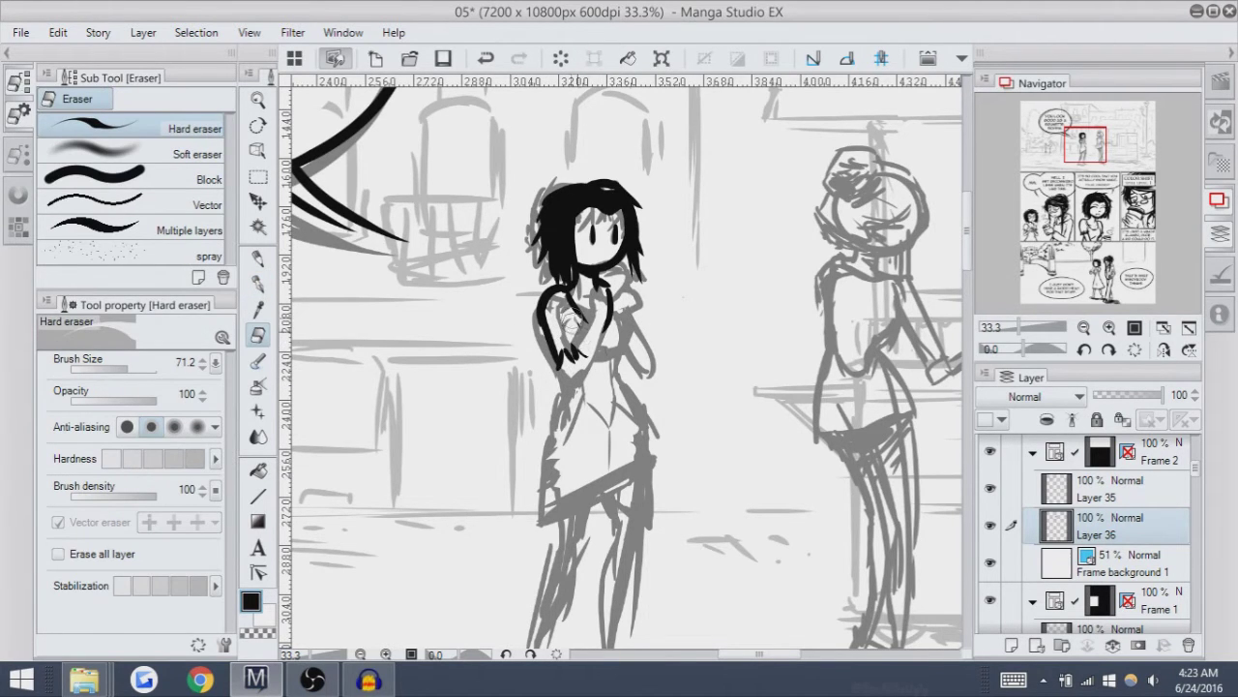
pyautogui.moveTo(556, 318)
pyautogui.mouseDown()
pyautogui.moveTo(557, 360)
pyautogui.moveTo(561, 323)
pyautogui.moveTo(584, 357)
pyautogui.mouseUp()
pyautogui.press('p')
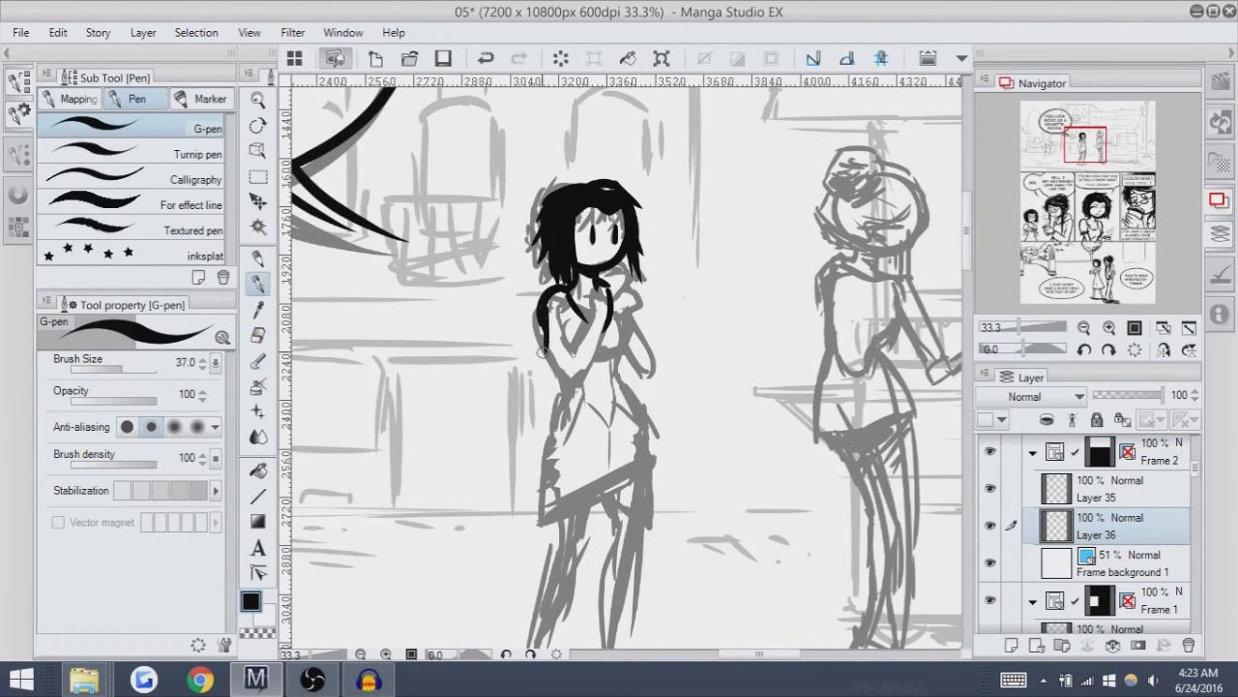
# Redraw the sleeve's outer edge straighter down from the shoulder and ink a new jagged hem.
pyautogui.hotkey('ctrl', 'z')
pyautogui.moveTo(540, 329); pyautogui.dragTo(544, 366)
pyautogui.hotkey('ctrl', 'z')
pyautogui.hotkey('ctrl', 'z')
pyautogui.moveTo(551, 346); pyautogui.dragTo(542, 371)
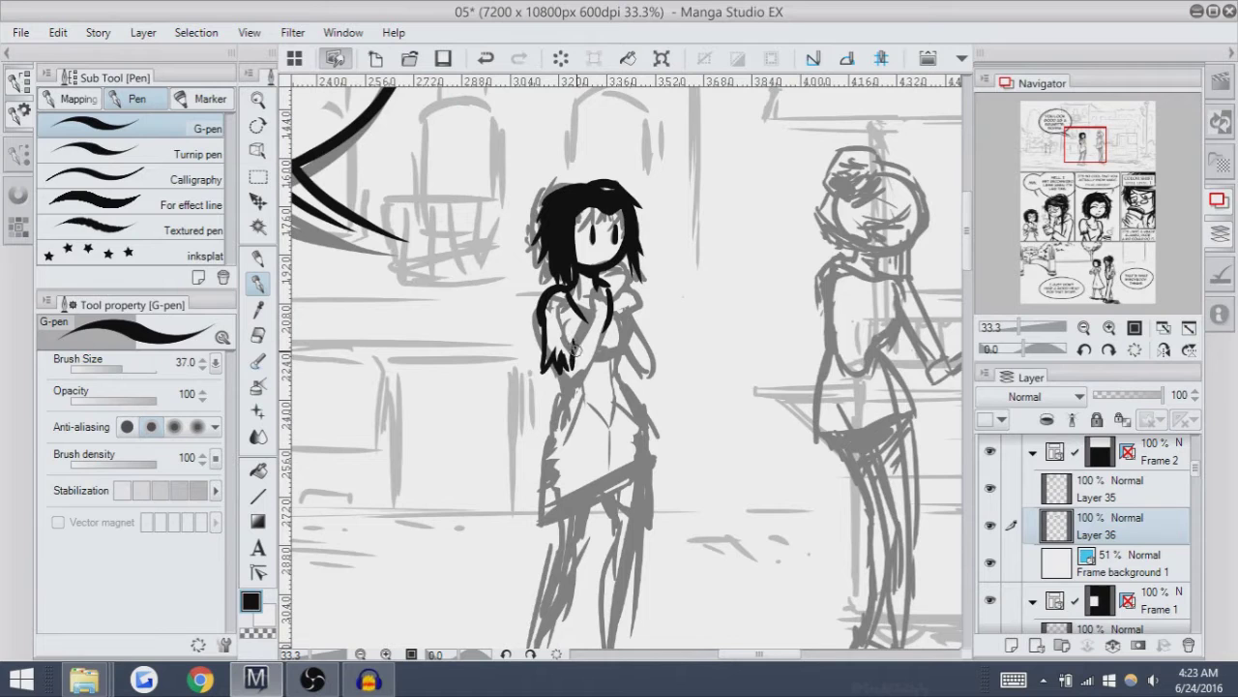
# Ink the upper edge of the girl's raised forearm from the jagged sleeve hem up across the chest, retrying the stroke until clean.
pyautogui.hotkey('ctrl', 'z')
pyautogui.moveTo(566, 356)
pyautogui.mouseDown()
pyautogui.moveTo(579, 363)
pyautogui.moveTo(574, 348)
pyautogui.moveTo(548, 405)
pyautogui.moveTo(567, 386)
pyautogui.mouseUp()
pyautogui.hotkey('ctrl', 'z')
pyautogui.hotkey('ctrl', 'z')
pyautogui.hotkey('ctrl', 'z')
pyautogui.hotkey('ctrl', 'z')
pyautogui.moveTo(595, 327); pyautogui.dragTo(571, 385)
pyautogui.hotkey('ctrl', 'z')
pyautogui.moveTo(592, 339)
pyautogui.mouseDown()
pyautogui.moveTo(565, 389)
pyautogui.moveTo(573, 375)
pyautogui.mouseUp()
pyautogui.hotkey('ctrl', 'z')
pyautogui.hotkey('ctrl', 'z')
pyautogui.hotkey('ctrl', 'z')
pyautogui.hotkey('ctrl', 'z')
pyautogui.hotkey('ctrl', 'z')
pyautogui.hotkey('ctrl', 'z')
pyautogui.hotkey('ctrl', 'z')
pyautogui.hotkey('ctrl', 'z')
pyautogui.moveTo(625, 308); pyautogui.dragTo(576, 371)
pyautogui.hotkey('ctrl', 'z')
pyautogui.hotkey('ctrl', 'z')
# Ink the top edge of the hand at the end of the raised forearm.
pyautogui.moveTo(644, 306)
pyautogui.mouseDown()
pyautogui.moveTo(622, 319)
pyautogui.moveTo(651, 329)
pyautogui.mouseUp()
pyautogui.hotkey('ctrl', 'z')
pyautogui.hotkey('ctrl', 'z')
pyautogui.hotkey('ctrl', 'z')
pyautogui.hotkey('ctrl', 'z')
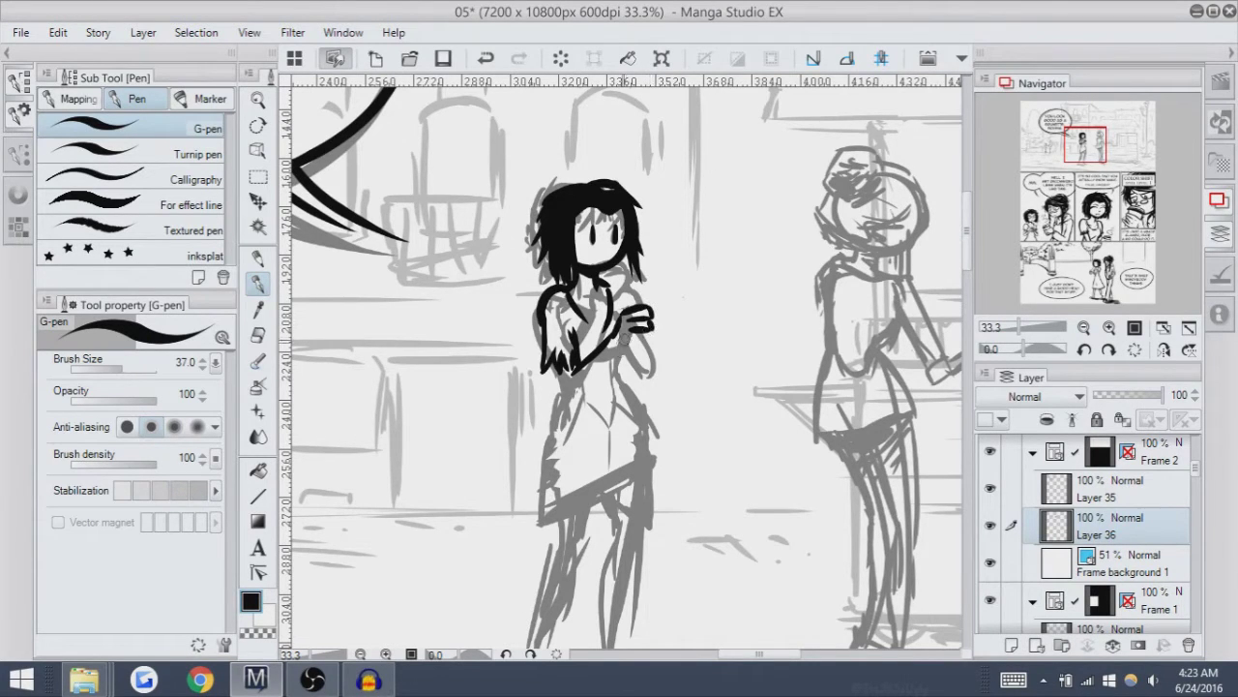
pyautogui.hotkey('ctrl', 'z')
pyautogui.moveTo(627, 309); pyautogui.dragTo(646, 313)
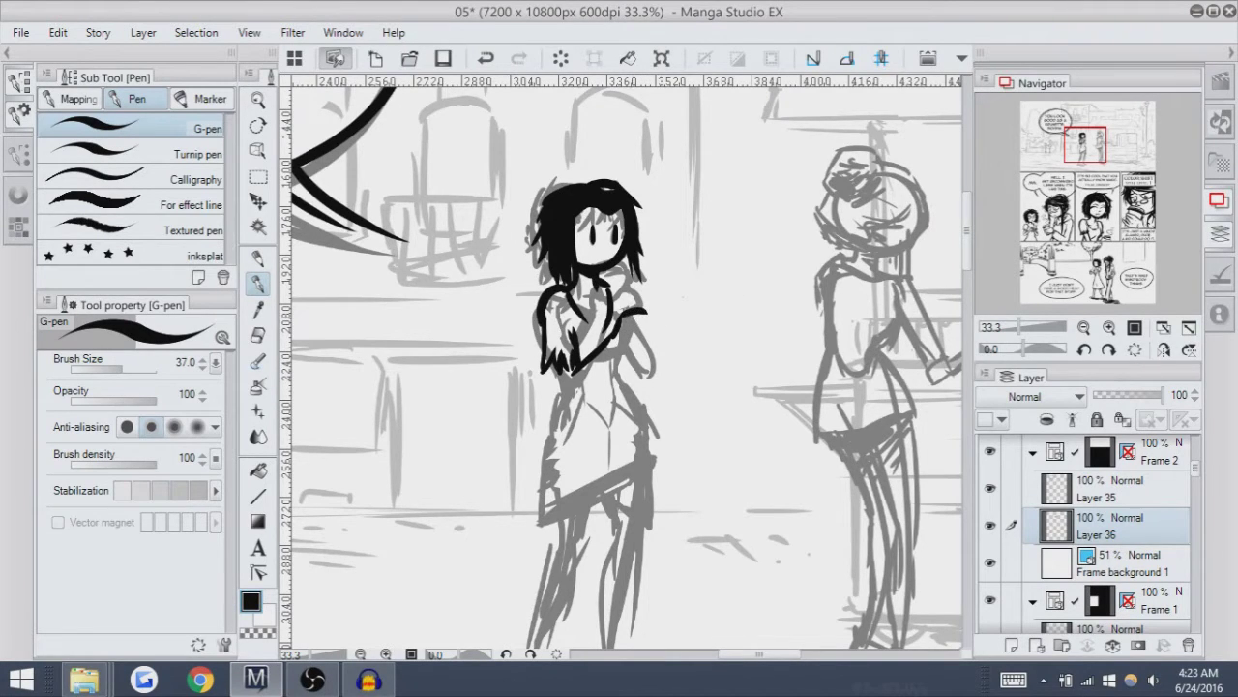
# Try to rough in the second figure's head, torso, bent arm and legs in ink over the sketch.
pyautogui.moveTo(882, 282); pyautogui.dragTo(830, 347)
pyautogui.hotkey('ctrl', 'z')
pyautogui.moveTo(886, 178)
pyautogui.mouseDown()
pyautogui.moveTo(834, 233)
pyautogui.moveTo(899, 190)
pyautogui.mouseUp()
pyautogui.moveTo(874, 277)
pyautogui.mouseDown()
pyautogui.moveTo(820, 310)
pyautogui.moveTo(883, 290)
pyautogui.moveTo(823, 320)
pyautogui.moveTo(886, 288)
pyautogui.mouseUp()
pyautogui.hotkey('ctrl', 'z')
pyautogui.moveTo(830, 364)
pyautogui.mouseDown()
pyautogui.moveTo(830, 420)
pyautogui.moveTo(902, 402)
pyautogui.moveTo(836, 360)
pyautogui.mouseUp()
pyautogui.moveTo(832, 318); pyautogui.dragTo(832, 371)
pyautogui.moveTo(880, 321); pyautogui.dragTo(886, 369)
pyautogui.moveTo(816, 295)
pyautogui.mouseDown()
pyautogui.moveTo(825, 269)
pyautogui.moveTo(849, 264)
pyautogui.mouseUp()
pyautogui.moveTo(896, 276)
pyautogui.mouseDown()
pyautogui.moveTo(941, 377)
pyautogui.moveTo(935, 358)
pyautogui.moveTo(833, 377)
pyautogui.moveTo(903, 350)
pyautogui.moveTo(927, 373)
pyautogui.moveTo(847, 394)
pyautogui.mouseUp()
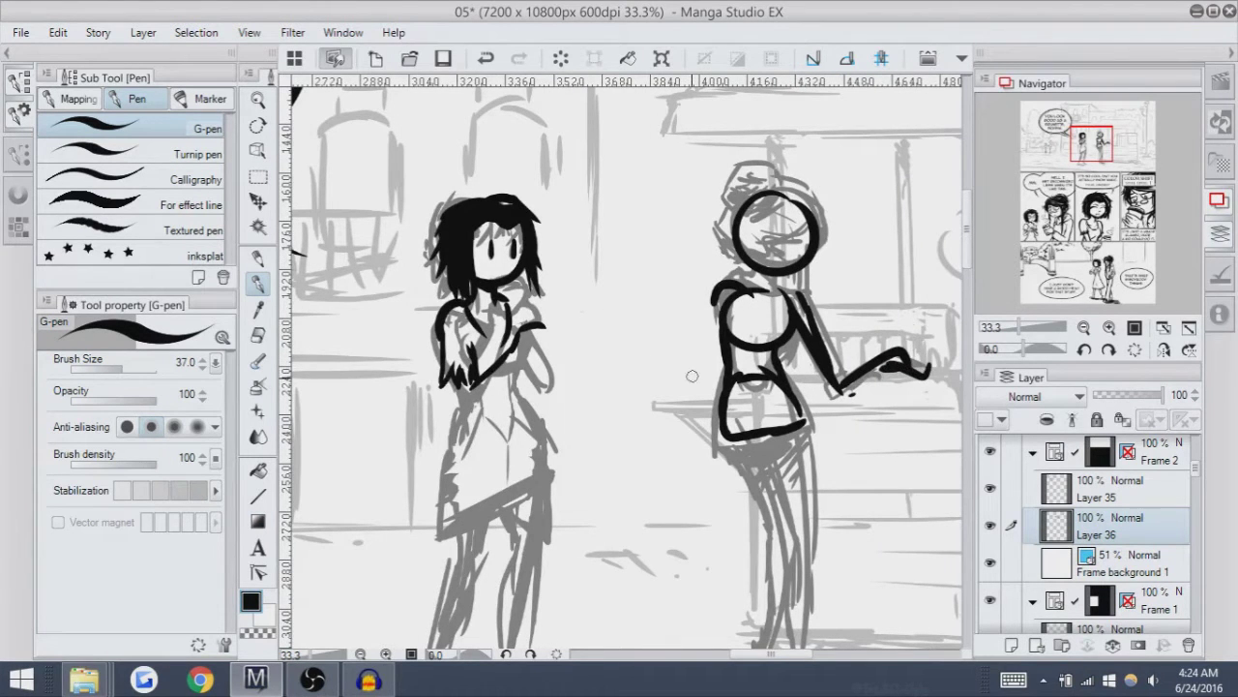
pyautogui.moveTo(758, 431); pyautogui.dragTo(795, 563)
pyautogui.moveTo(808, 430); pyautogui.dragTo(778, 638)
# Erase the rough ink strokes over the second figure and return to the G-pen.
pyautogui.press('e')
pyautogui.moveTo(764, 194)
pyautogui.mouseDown()
pyautogui.moveTo(735, 276)
pyautogui.moveTo(736, 406)
pyautogui.mouseUp()
pyautogui.moveTo(774, 164)
pyautogui.mouseDown()
pyautogui.moveTo(803, 213)
pyautogui.moveTo(813, 406)
pyautogui.mouseUp()
pyautogui.scroll(-5, 899, 358)
pyautogui.moveTo(899, 358)
pyautogui.mouseDown()
pyautogui.moveTo(914, 281)
pyautogui.moveTo(832, 242)
pyautogui.mouseUp()
pyautogui.scroll(5, 832, 242)
pyautogui.press('p')
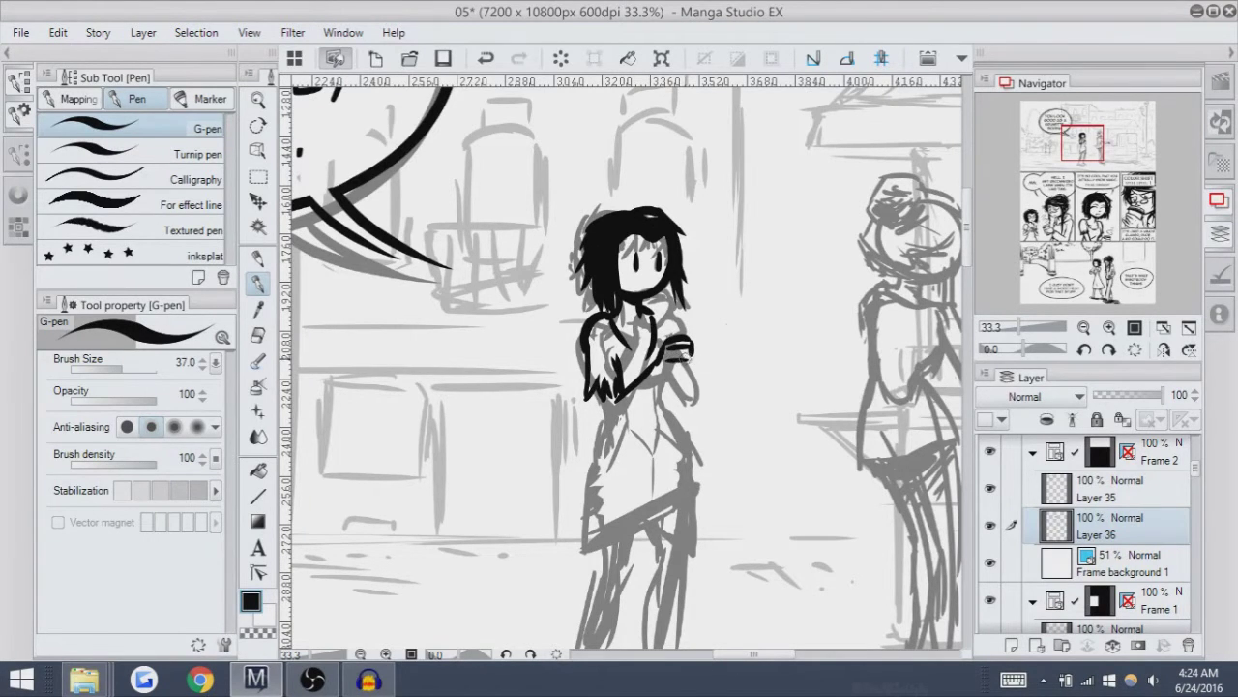
# Ink the underside of the girl's forearm from the hand down around the elbow, and fill out the fingers.
pyautogui.moveTo(698, 352); pyautogui.dragTo(620, 436)
pyautogui.hotkey('ctrl', 'z')
pyautogui.hotkey('ctrl', 'z')
pyautogui.hotkey('ctrl', 'z')
pyautogui.hotkey('ctrl', 'z')
pyautogui.hotkey('ctrl', 'z')
pyautogui.hotkey('ctrl', 'z')
pyautogui.hotkey('ctrl', 'z')
pyautogui.hotkey('ctrl', 'z')
pyautogui.hotkey('ctrl', 'z')
pyautogui.hotkey('ctrl', 'z')
pyautogui.moveTo(659, 383); pyautogui.dragTo(627, 422)
pyautogui.hotkey('ctrl', 'z')
pyautogui.hotkey('ctrl', 'z')
pyautogui.moveTo(667, 373)
pyautogui.mouseDown()
pyautogui.moveTo(627, 431)
pyautogui.moveTo(648, 407)
pyautogui.moveTo(636, 421)
pyautogui.moveTo(604, 419)
pyautogui.moveTo(600, 401)
pyautogui.moveTo(614, 428)
pyautogui.mouseUp()
pyautogui.hotkey('ctrl', 'z')
pyautogui.hotkey('ctrl', 'z')
pyautogui.hotkey('ctrl', 'z')
pyautogui.hotkey('ctrl', 'z')
pyautogui.hotkey('ctrl', 'z')
pyautogui.hotkey('ctrl', 'z')
pyautogui.hotkey('ctrl', 'z')
pyautogui.hotkey('ctrl', 'z')
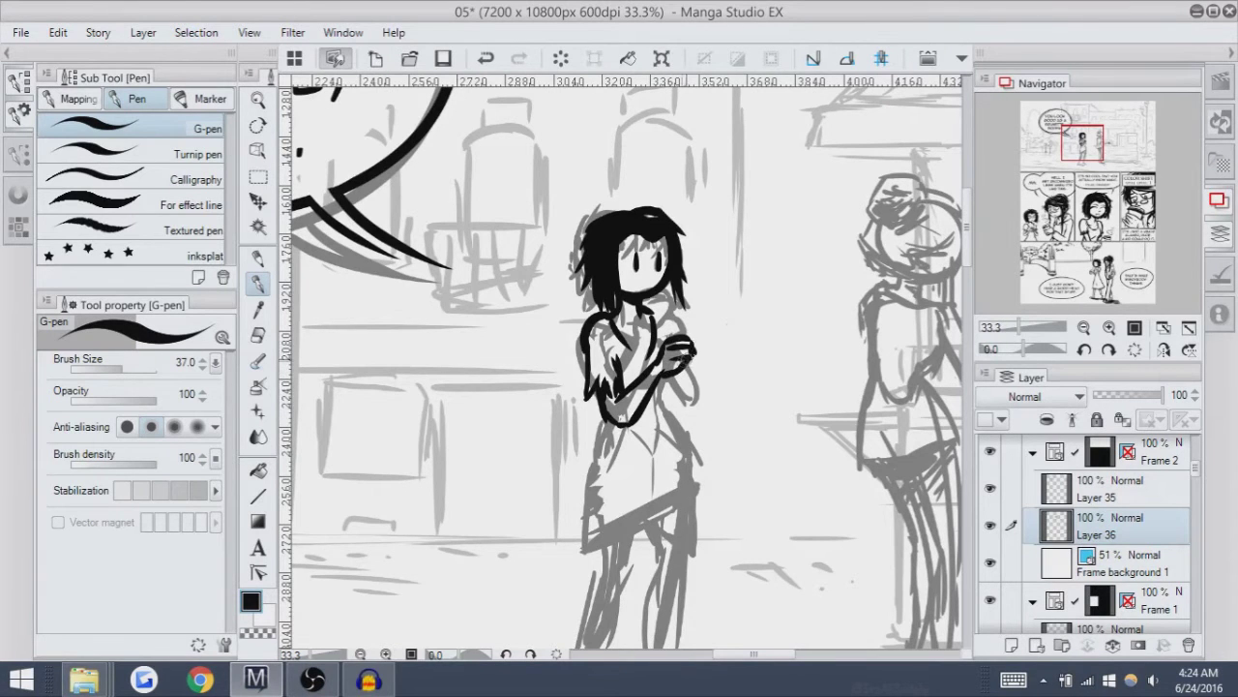
# Try to ink the inner and outer edges of the girl's far arm hanging below the hands.
pyautogui.hotkey('ctrl', 'z')
pyautogui.moveTo(700, 344); pyautogui.dragTo(703, 364)
pyautogui.hotkey('ctrl', 'z')
pyautogui.moveTo(698, 360); pyautogui.dragTo(704, 418)
pyautogui.hotkey('ctrl', 'z')
pyautogui.moveTo(685, 369)
pyautogui.mouseDown()
pyautogui.moveTo(678, 395)
pyautogui.moveTo(691, 411)
pyautogui.moveTo(679, 410)
pyautogui.mouseUp()
pyautogui.hotkey('ctrl', 'z')
pyautogui.hotkey('ctrl', 'z')
pyautogui.hotkey('ctrl', 'z')
pyautogui.hotkey('ctrl', 'z')
pyautogui.hotkey('ctrl', 'z')
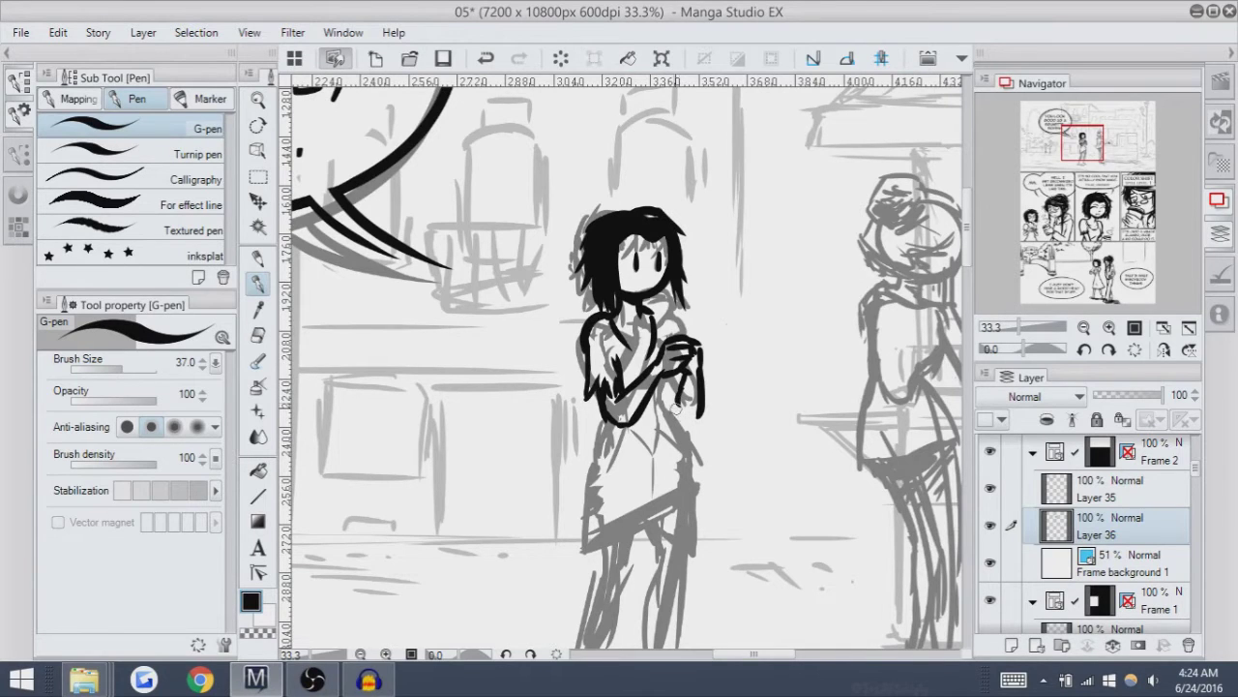
pyautogui.hotkey('ctrl', 'z')
pyautogui.hotkey('ctrl', 'z')
pyautogui.moveTo(701, 357); pyautogui.dragTo(683, 406)
pyautogui.hotkey('ctrl', 'z')
pyautogui.hotkey('ctrl', 'z')
pyautogui.hotkey('ctrl', 'z')
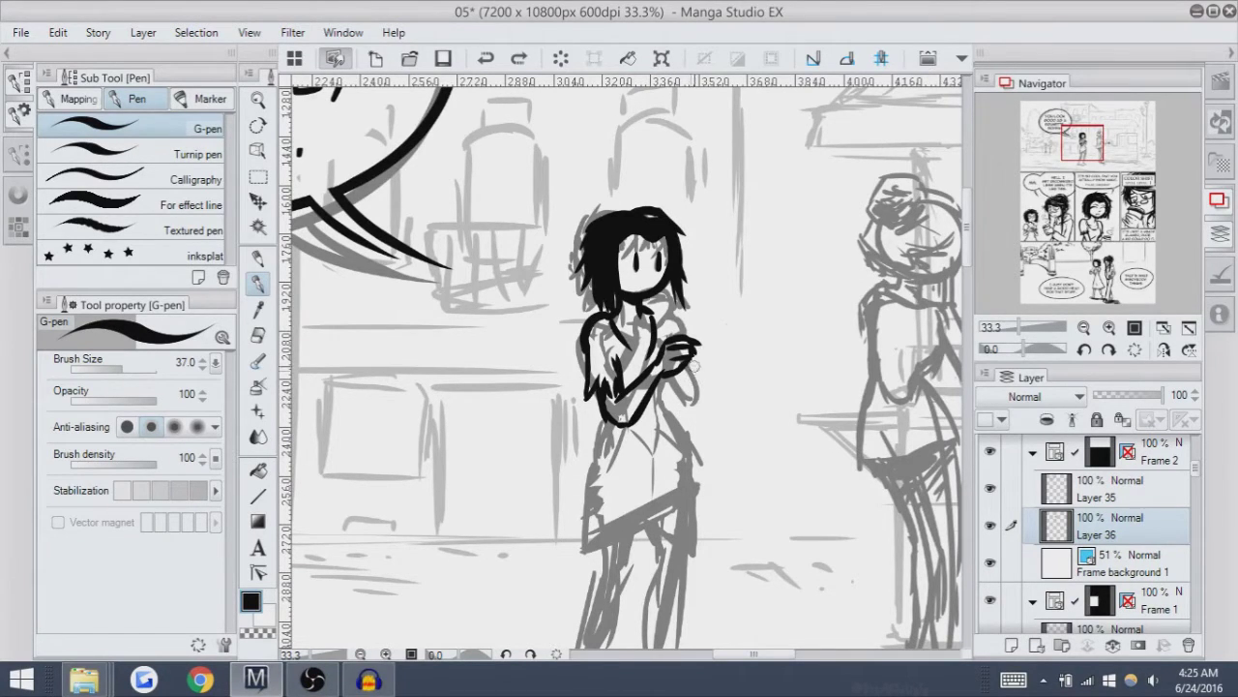
pyautogui.moveTo(716, 363); pyautogui.dragTo(634, 280)
pyautogui.moveTo(554, 230)
pyautogui.mouseDown()
pyautogui.moveTo(578, 222)
pyautogui.moveTo(586, 250)
pyautogui.mouseUp()
pyautogui.hotkey('ctrl', 'z')
pyautogui.hotkey('ctrl', 'z')
pyautogui.hotkey('ctrl', 'z')
pyautogui.hotkey('ctrl', 'z')
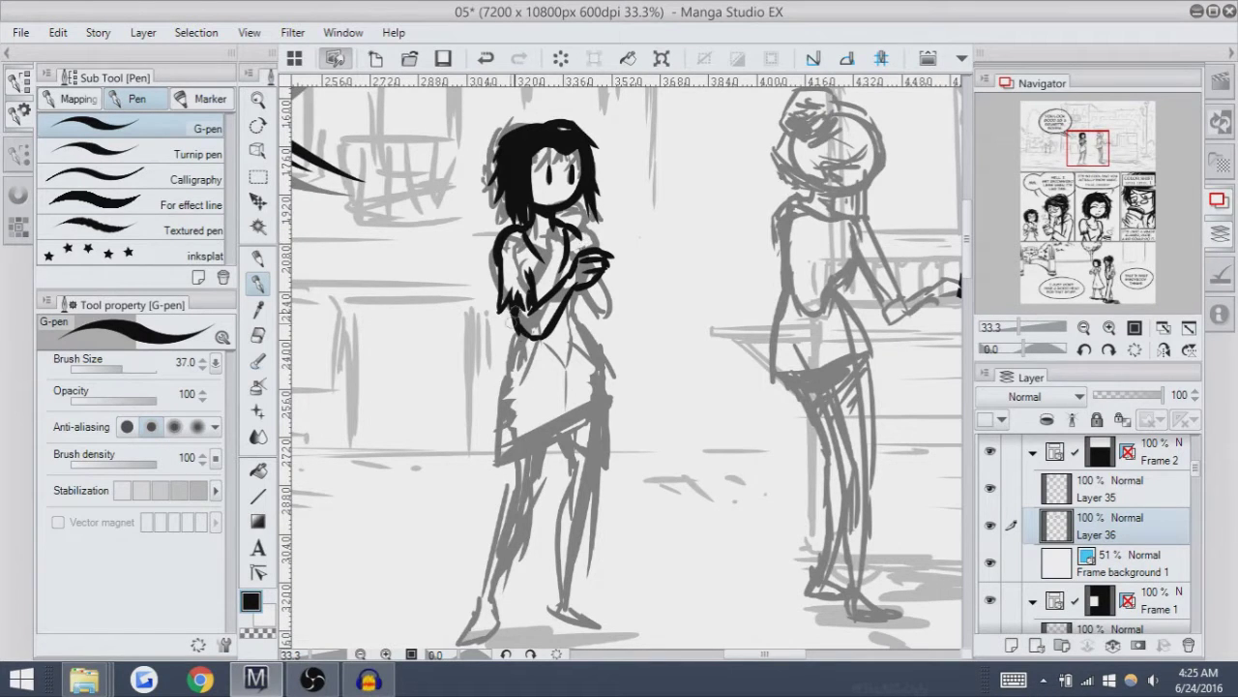
# Ink the dress's left side flaring down from beneath the elbow, and a ragged hem below the sketched skirt.
pyautogui.moveTo(524, 333); pyautogui.dragTo(474, 511)
pyautogui.hotkey('ctrl', 'z')
pyautogui.hotkey('ctrl', 'z')
pyautogui.hotkey('ctrl', 'z')
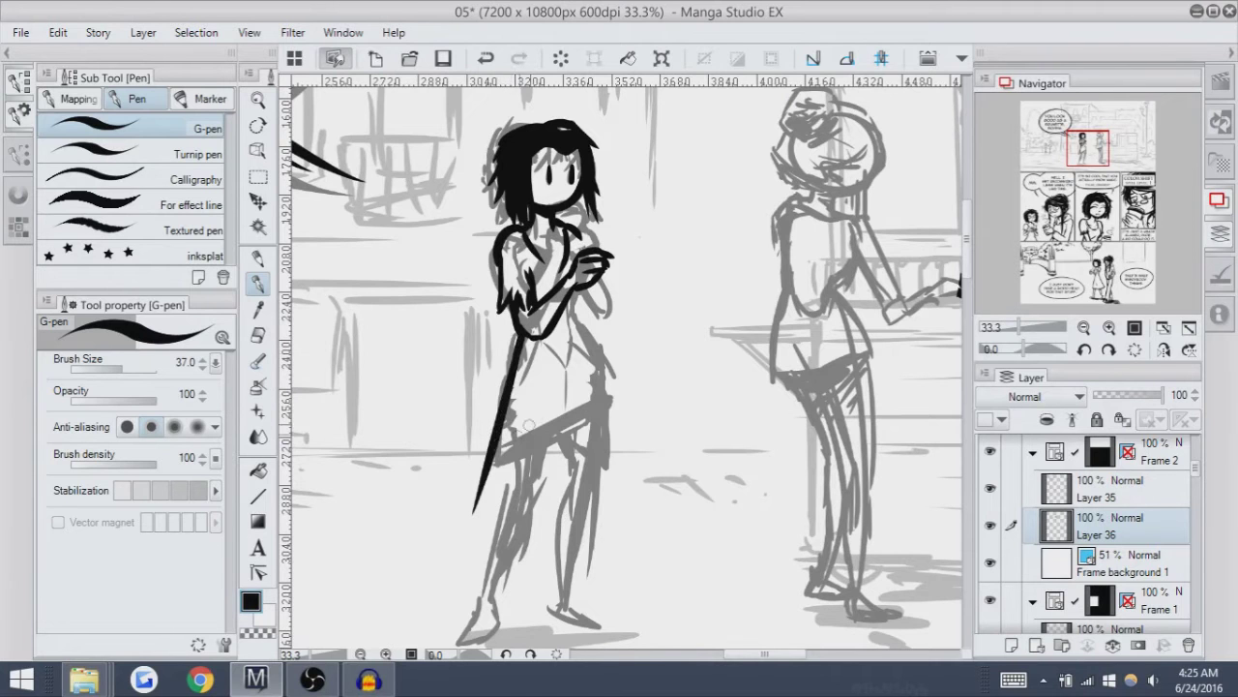
pyautogui.hotkey('ctrl', 'z')
pyautogui.moveTo(522, 335); pyautogui.dragTo(474, 513)
pyautogui.hotkey('ctrl', 'z')
pyautogui.moveTo(522, 334)
pyautogui.mouseDown()
pyautogui.moveTo(474, 511)
pyautogui.moveTo(513, 528)
pyautogui.moveTo(532, 513)
pyautogui.moveTo(487, 501)
pyautogui.moveTo(509, 522)
pyautogui.moveTo(499, 514)
pyautogui.moveTo(557, 531)
pyautogui.moveTo(601, 510)
pyautogui.moveTo(609, 522)
pyautogui.moveTo(619, 341)
pyautogui.mouseUp()
pyautogui.hotkey('ctrl', 'z')
pyautogui.hotkey('ctrl', 'z')
pyautogui.hotkey('ctrl', 'z')
pyautogui.hotkey('ctrl', 'z')
pyautogui.hotkey('ctrl', 'z')
# Ink the dress's right side from below the hands, over the hip and down to the ragged hem.
pyautogui.moveTo(612, 502); pyautogui.dragTo(601, 368)
pyautogui.hotkey('ctrl', 'z')
pyautogui.moveTo(612, 499); pyautogui.dragTo(602, 364)
pyautogui.hotkey('ctrl', 'z')
pyautogui.moveTo(611, 501); pyautogui.dragTo(600, 358)
pyautogui.hotkey('ctrl', 'z')
pyautogui.moveTo(612, 502)
pyautogui.mouseDown()
pyautogui.moveTo(602, 356)
pyautogui.moveTo(611, 515)
pyautogui.mouseUp()
pyautogui.hotkey('ctrl', 'z')
pyautogui.hotkey('ctrl', 'z')
pyautogui.hotkey('ctrl', 'z')
pyautogui.moveTo(604, 349); pyautogui.dragTo(611, 515)
pyautogui.hotkey('ctrl', 'z')
pyautogui.moveTo(606, 345); pyautogui.dragTo(613, 524)
pyautogui.hotkey('ctrl', 'z')
pyautogui.moveTo(604, 350); pyautogui.dragTo(612, 511)
pyautogui.hotkey('ctrl', 'z')
pyautogui.moveTo(580, 308); pyautogui.dragTo(602, 378)
pyautogui.hotkey('ctrl', 'z')
pyautogui.hotkey('ctrl', 'z')
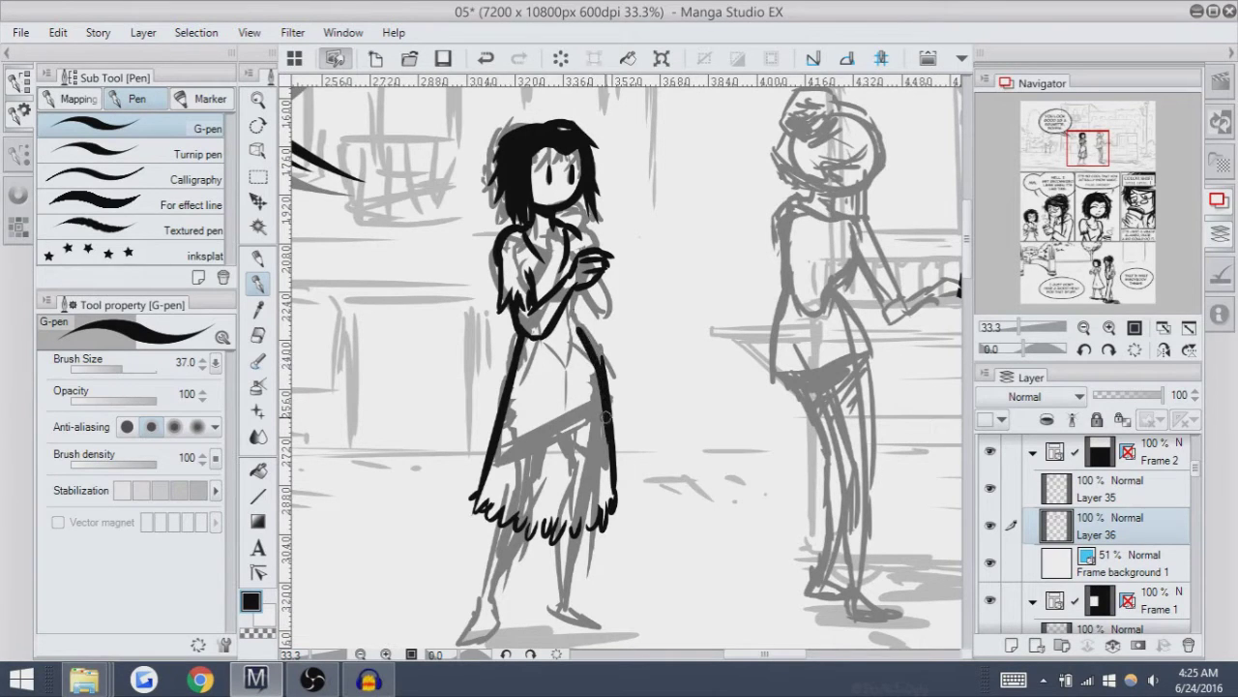
# Redraw the upper curve of the dress's right side and thicken its line down to the hem.
pyautogui.hotkey('ctrl', 'z')
pyautogui.moveTo(579, 327)
pyautogui.mouseDown()
pyautogui.moveTo(587, 362)
pyautogui.moveTo(590, 342)
pyautogui.mouseUp()
pyautogui.hotkey('ctrl', 'z')
pyautogui.hotkey('ctrl', 'z')
pyautogui.hotkey('ctrl', 'z')
pyautogui.hotkey('ctrl', 'z')
pyautogui.hotkey('ctrl', 'z')
pyautogui.hotkey('ctrl', 'z')
pyautogui.moveTo(599, 404); pyautogui.dragTo(613, 491)
pyautogui.hotkey('ctrl', 'z')
pyautogui.hotkey('ctrl', 'z')
pyautogui.hotkey('ctrl', 'z')
pyautogui.moveTo(601, 403); pyautogui.dragTo(609, 488)
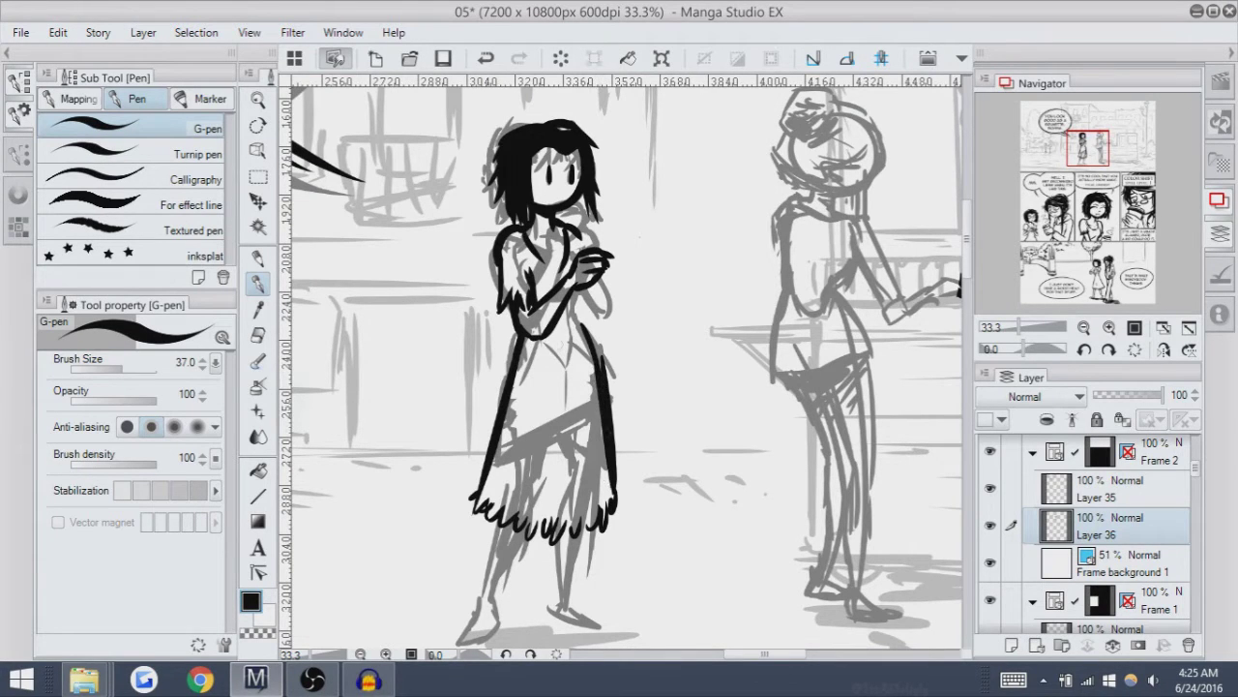
# Trim the dress's thick right edge with the Hard eraser, and extend the line up toward the hands with the G-pen.
pyautogui.press('e')
pyautogui.moveTo(605, 355); pyautogui.dragTo(622, 510)
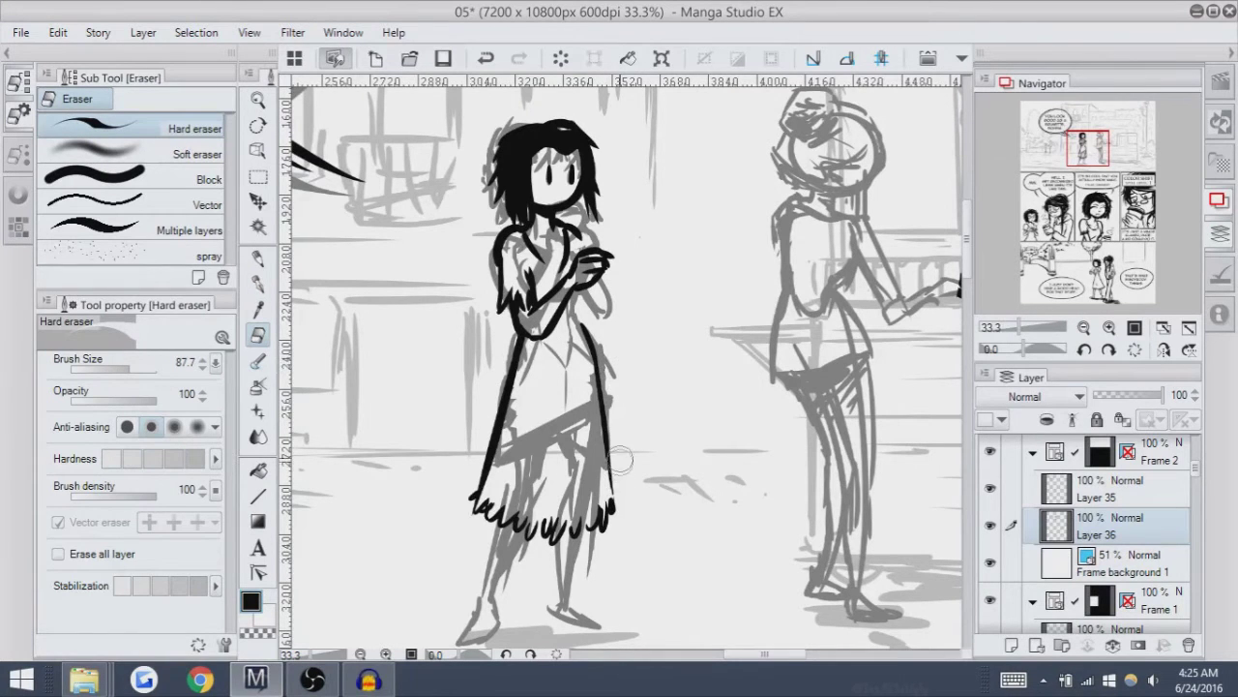
pyautogui.press('p')
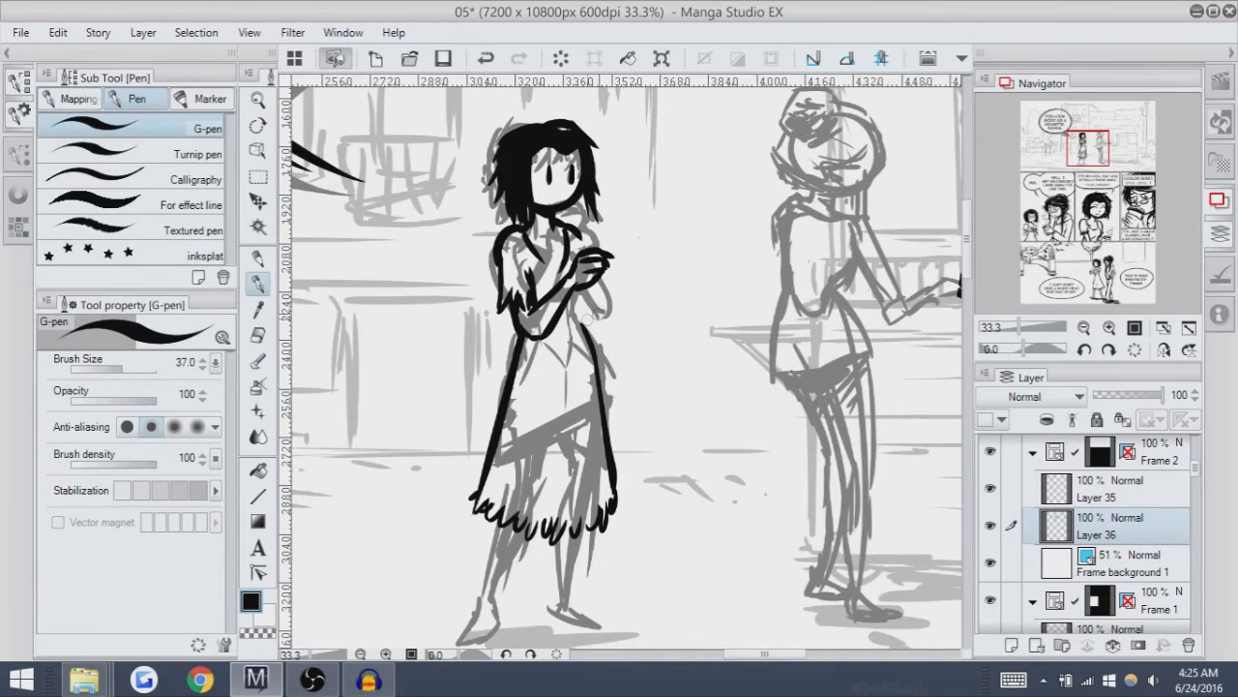
pyautogui.hotkey('ctrl', 'z')
pyautogui.moveTo(577, 303); pyautogui.dragTo(577, 308)
# Ink the girl's far hand and forearm, bending from the clasped hands down to the elbow beside the waist.
pyautogui.moveTo(874, 213)
pyautogui.mouseDown()
pyautogui.moveTo(910, 215)
pyautogui.moveTo(898, 119)
pyautogui.mouseUp()
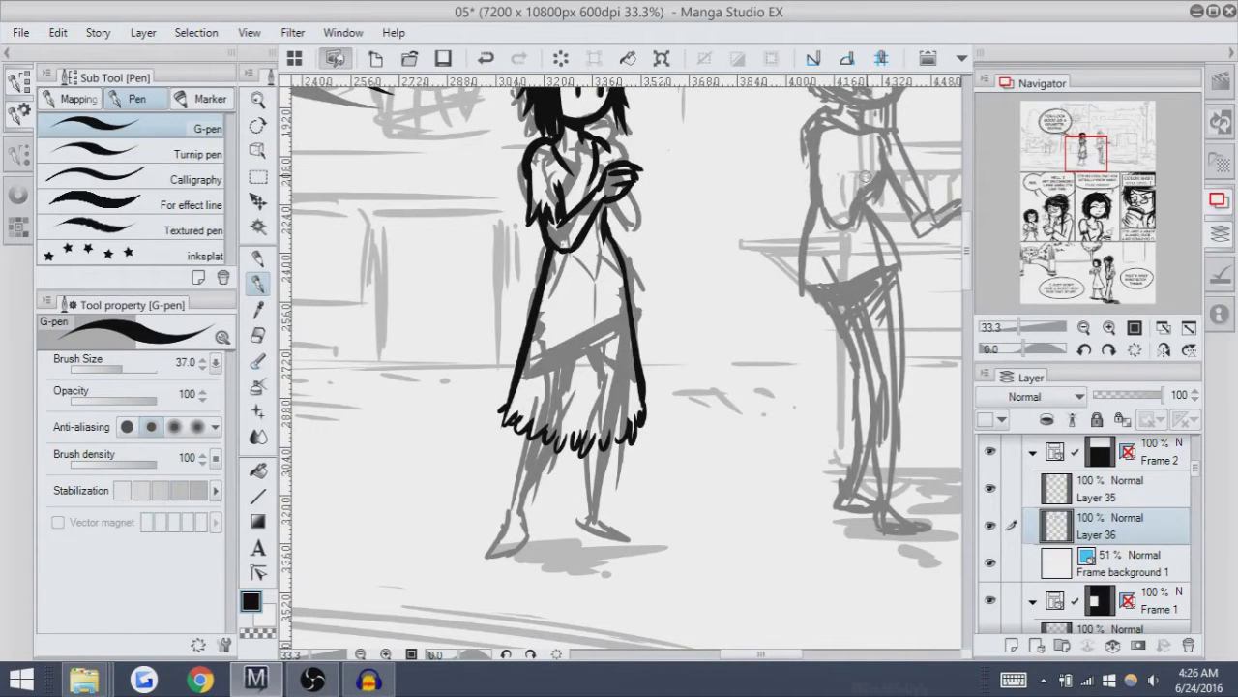
pyautogui.moveTo(659, 130); pyautogui.dragTo(630, 243)
pyautogui.hotkey('ctrl', 'z')
pyautogui.moveTo(616, 291); pyautogui.dragTo(615, 304)
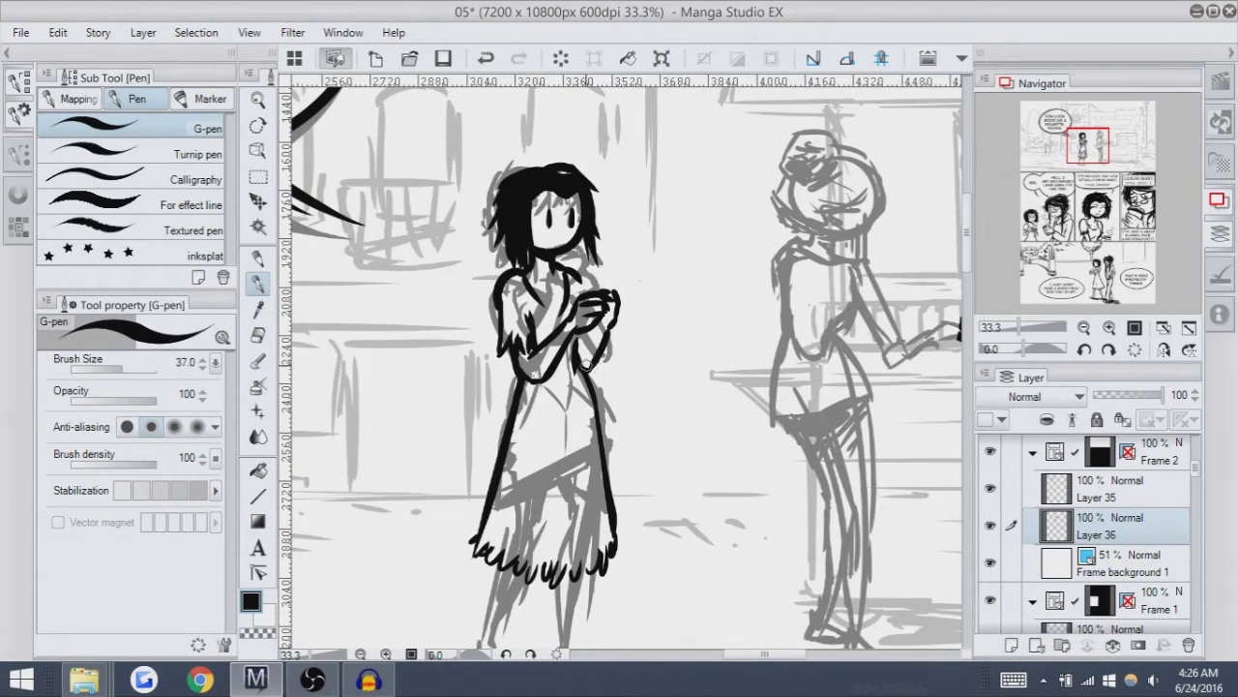
pyautogui.moveTo(586, 367); pyautogui.dragTo(598, 331)
pyautogui.scroll(1, 639, 248)
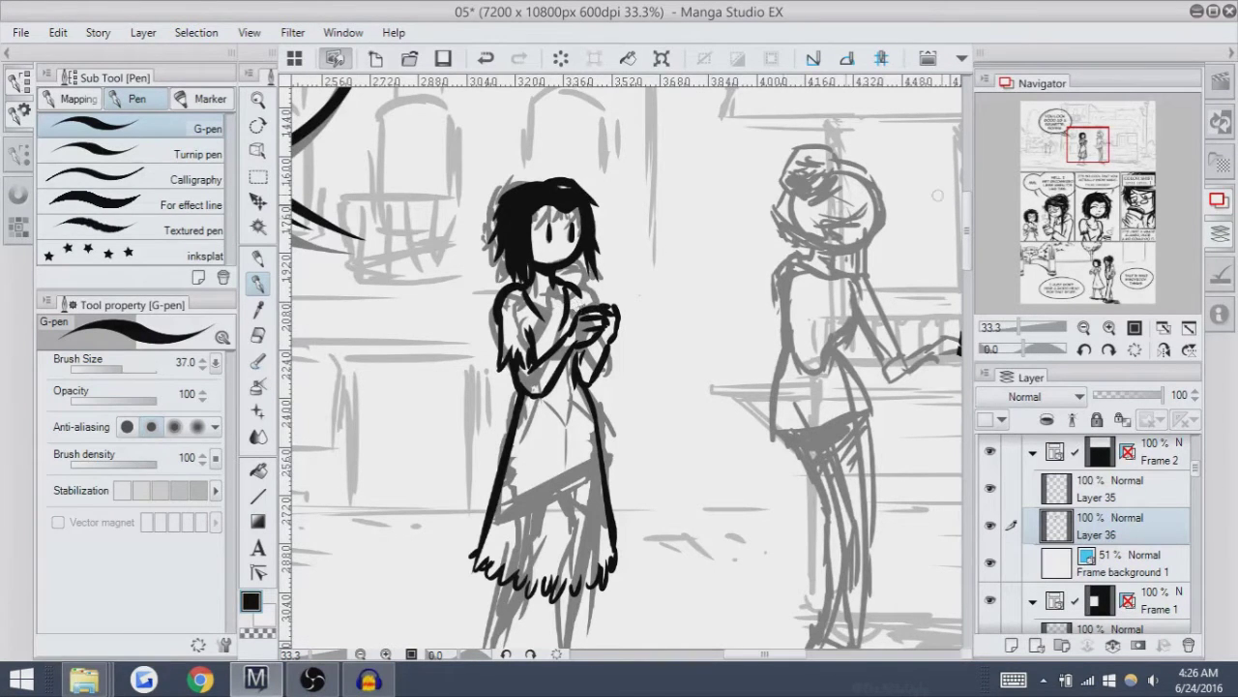
pyautogui.scroll(3, 624, 362)
pyautogui.scroll(-3, 624, 368)
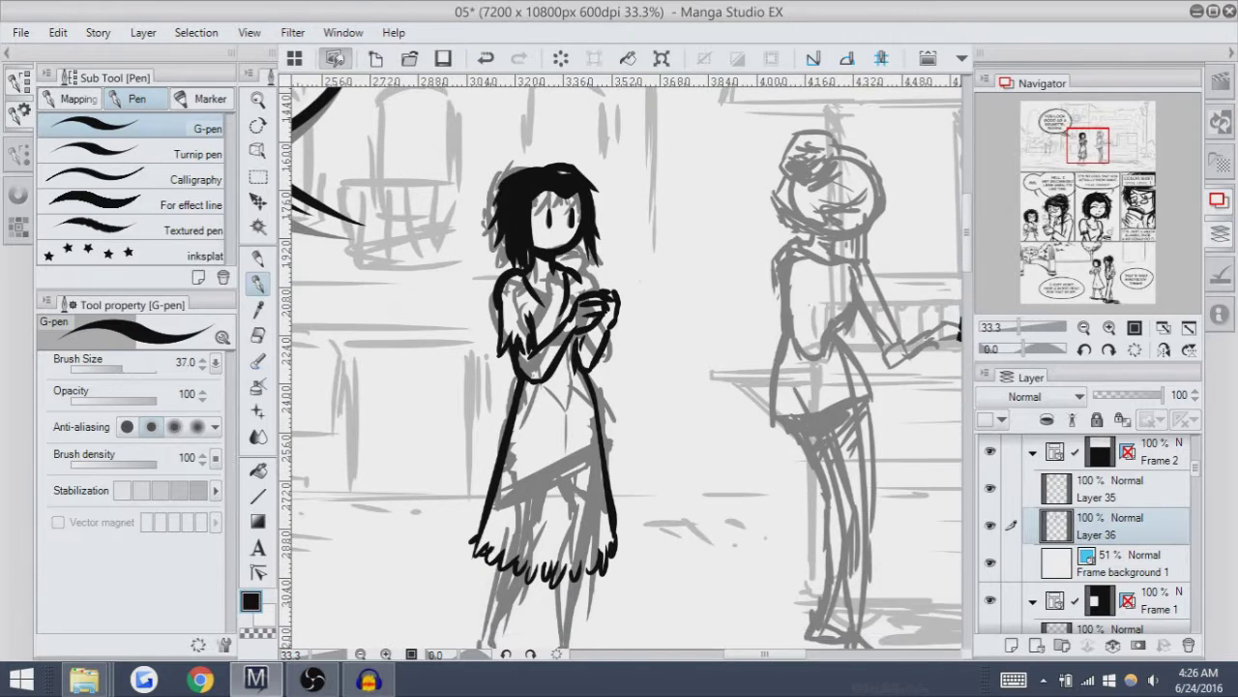
# Rework the right side of the neckline into a rounded curve across the girl's chest.
pyautogui.moveTo(624, 367); pyautogui.dragTo(677, 262)
pyautogui.scroll(5, 624, 363)
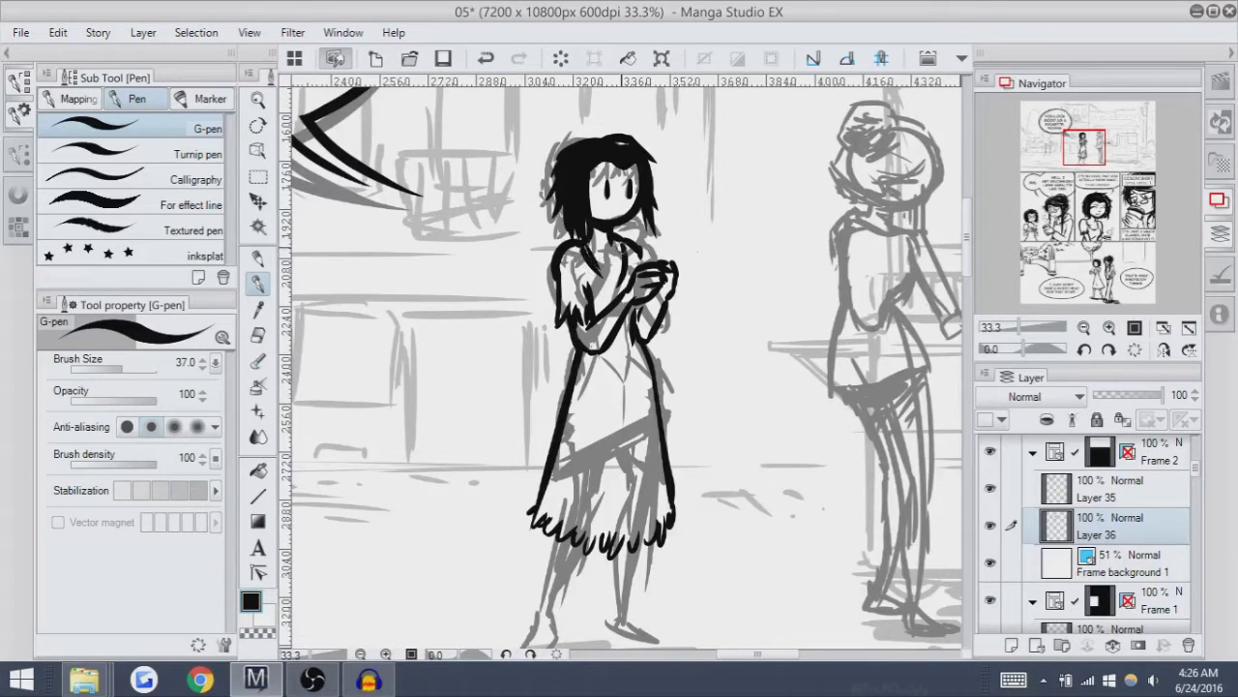
pyautogui.hotkey('ctrl', 'z')
pyautogui.moveTo(619, 244); pyautogui.dragTo(619, 287)
pyautogui.hotkey('ctrl', 'z')
pyautogui.hotkey('ctrl', 'z')
pyautogui.moveTo(677, 254)
pyautogui.mouseDown()
pyautogui.moveTo(720, 240)
pyautogui.moveTo(637, 303)
pyautogui.mouseUp()
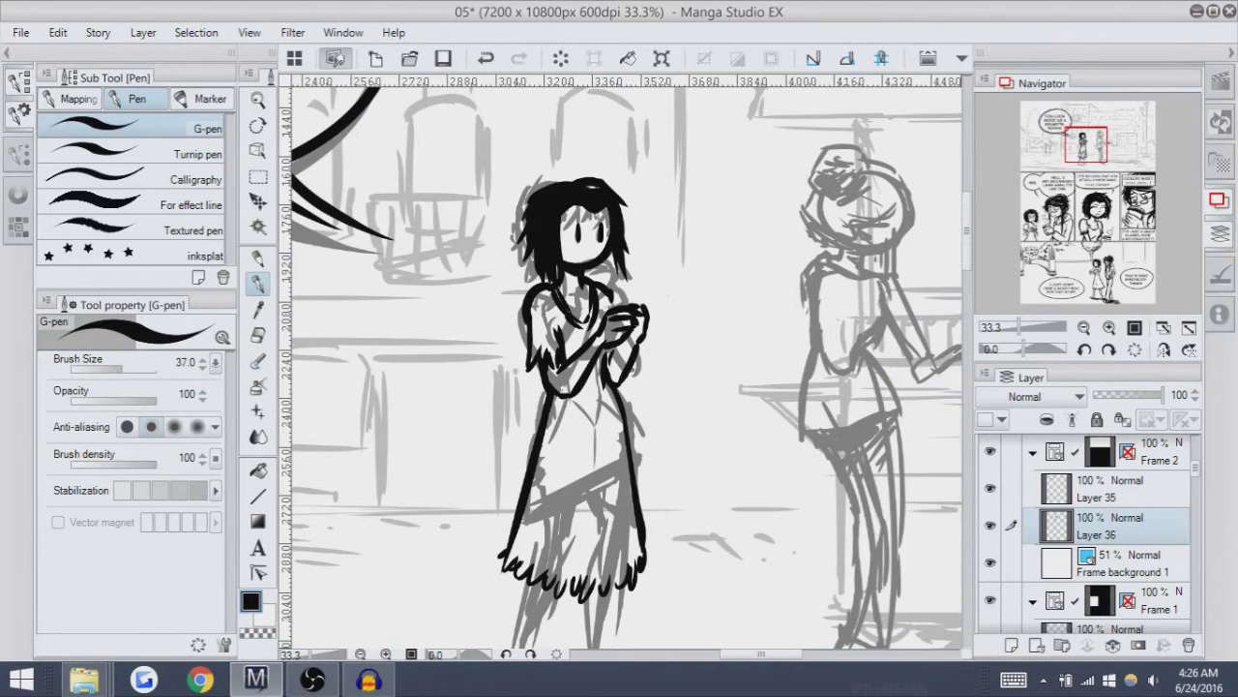
pyautogui.press('e')
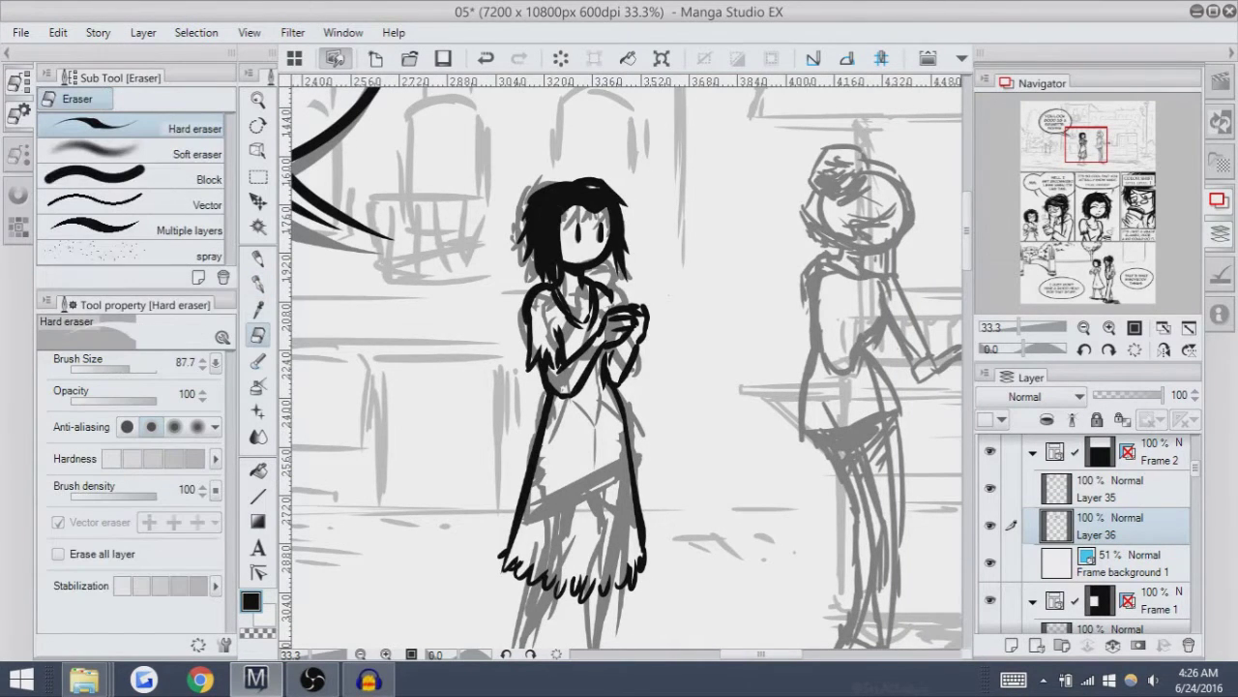
pyautogui.moveTo(637, 302); pyautogui.dragTo(606, 230)
pyautogui.press('p')
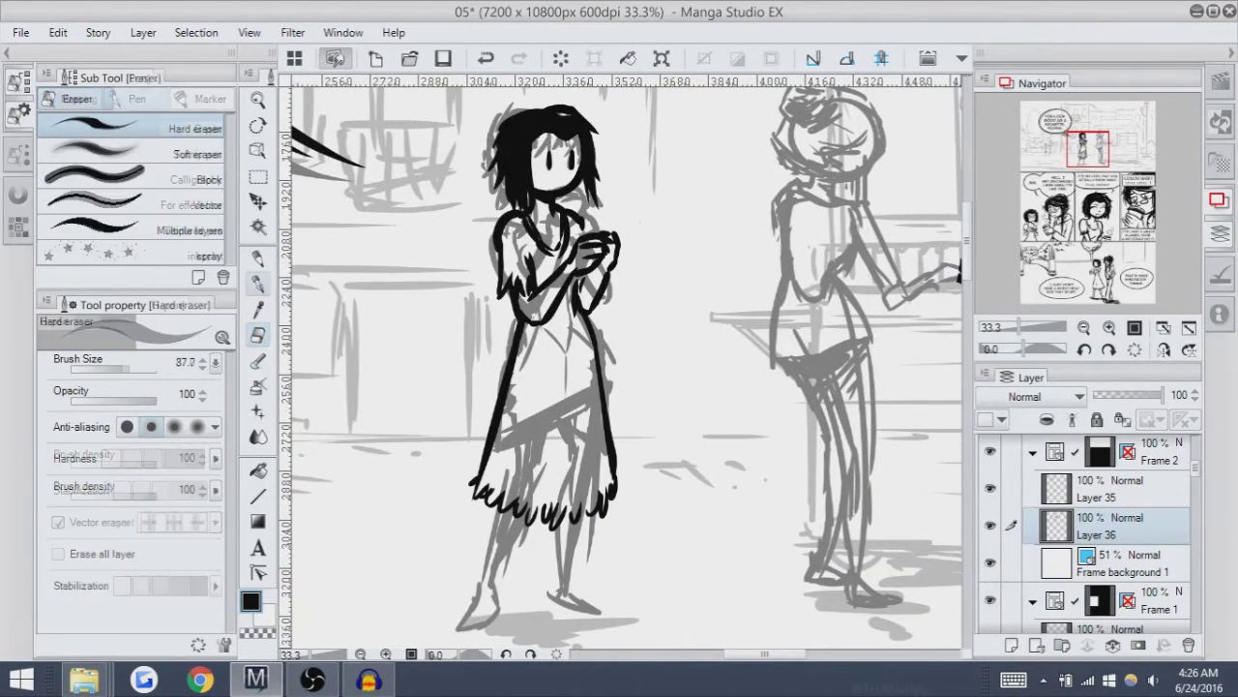
# Add a second row of short ragged fringe strokes along the whole hem of the girl's dress.
pyautogui.moveTo(650, 276); pyautogui.dragTo(678, 258)
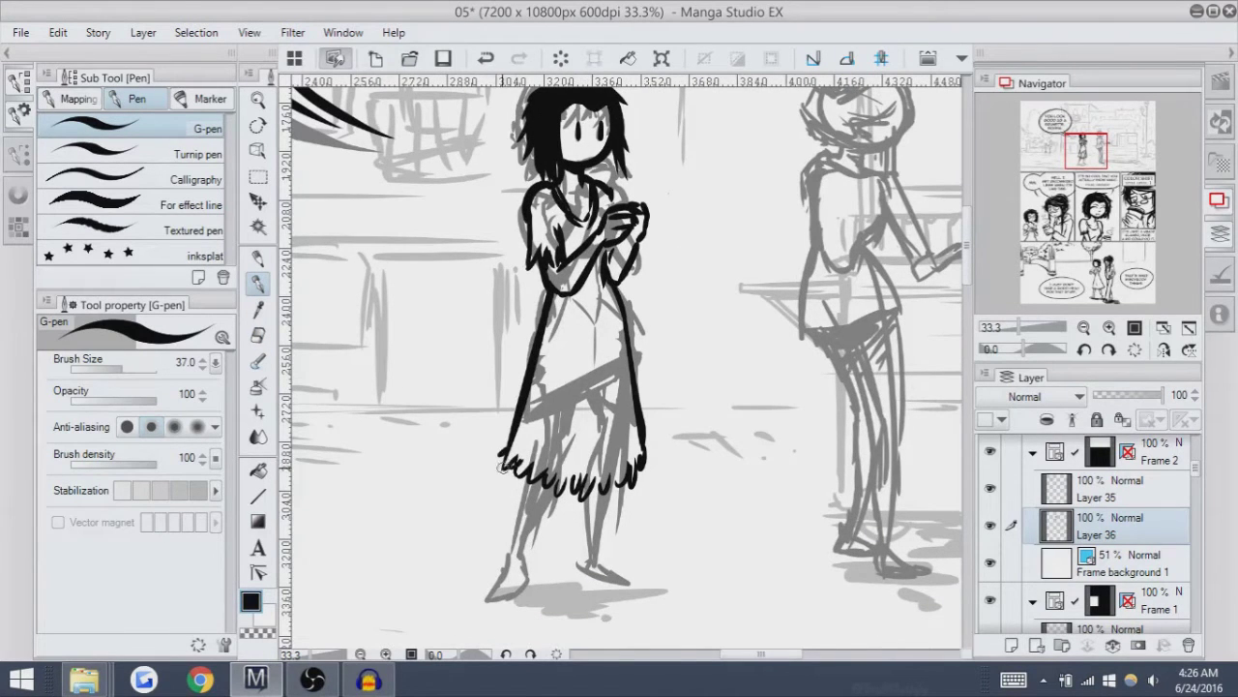
pyautogui.moveTo(499, 462)
pyautogui.mouseDown()
pyautogui.moveTo(569, 500)
pyautogui.moveTo(633, 488)
pyautogui.moveTo(647, 472)
pyautogui.mouseUp()
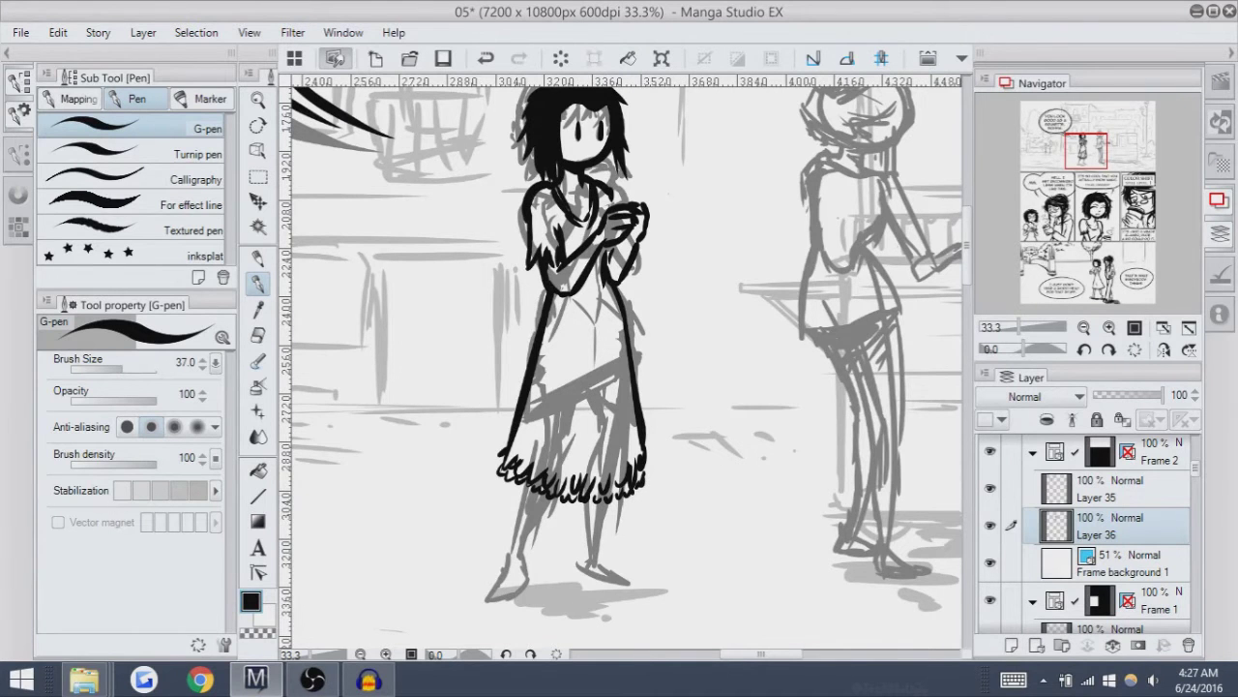
# Ink the girl's near leg and foot from beneath the dress hem down to the toes.
pyautogui.scroll(-3, 624, 368)
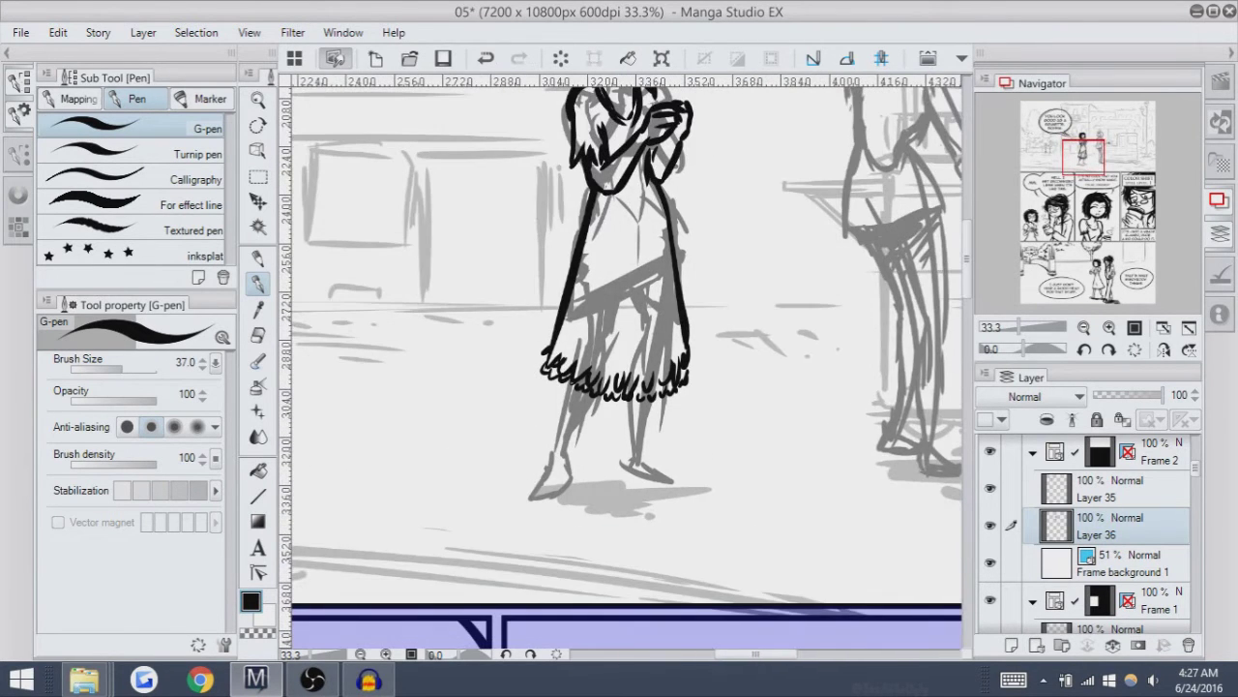
pyautogui.moveTo(629, 366)
pyautogui.mouseDown()
pyautogui.moveTo(658, 395)
pyautogui.moveTo(584, 484)
pyautogui.mouseUp()
pyautogui.hotkey('ctrl', 'z')
pyautogui.moveTo(601, 416)
pyautogui.mouseDown()
pyautogui.moveTo(584, 487)
pyautogui.moveTo(602, 465)
pyautogui.mouseUp()
pyautogui.hotkey('ctrl', 'z')
pyautogui.hotkey('ctrl', 'z')
pyautogui.hotkey('ctrl', 'z')
pyautogui.moveTo(634, 418)
pyautogui.mouseDown()
pyautogui.moveTo(553, 512)
pyautogui.moveTo(596, 509)
pyautogui.moveTo(577, 525)
pyautogui.moveTo(601, 504)
pyautogui.mouseUp()
pyautogui.hotkey('ctrl', 'z')
pyautogui.hotkey('ctrl', 'z')
pyautogui.hotkey('ctrl', 'z')
pyautogui.hotkey('ctrl', 'z')
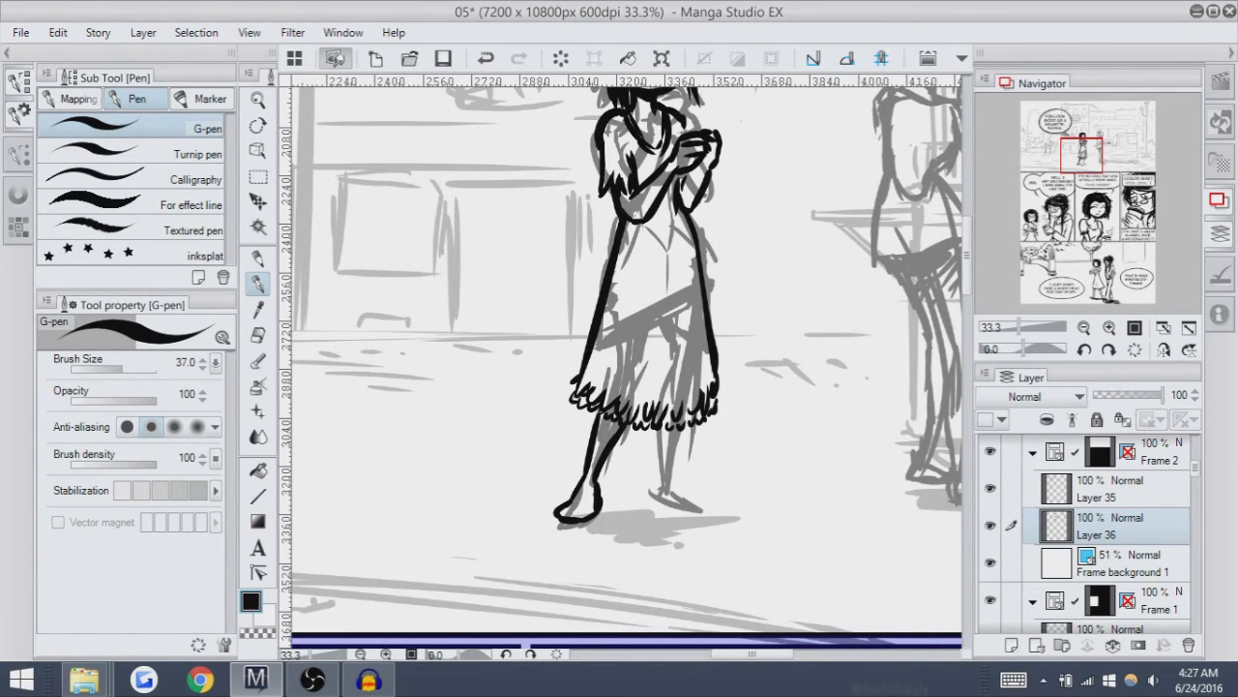
# Redraw the inner line of the near leg between foot and hem, and join the leg's outline to the dress.
pyautogui.scroll(-2, 624, 368)
pyautogui.hotkey('ctrl', 'z')
pyautogui.hotkey('ctrl', 'y')
pyautogui.hotkey('ctrl', 'z')
pyautogui.hotkey('ctrl', 'y')
pyautogui.hotkey('ctrl', 'z')
pyautogui.moveTo(579, 474); pyautogui.dragTo(623, 397)
pyautogui.hotkey('ctrl', 'z')
pyautogui.moveTo(594, 440); pyautogui.dragTo(610, 414)
pyautogui.moveTo(624, 368); pyautogui.dragTo(648, 246)
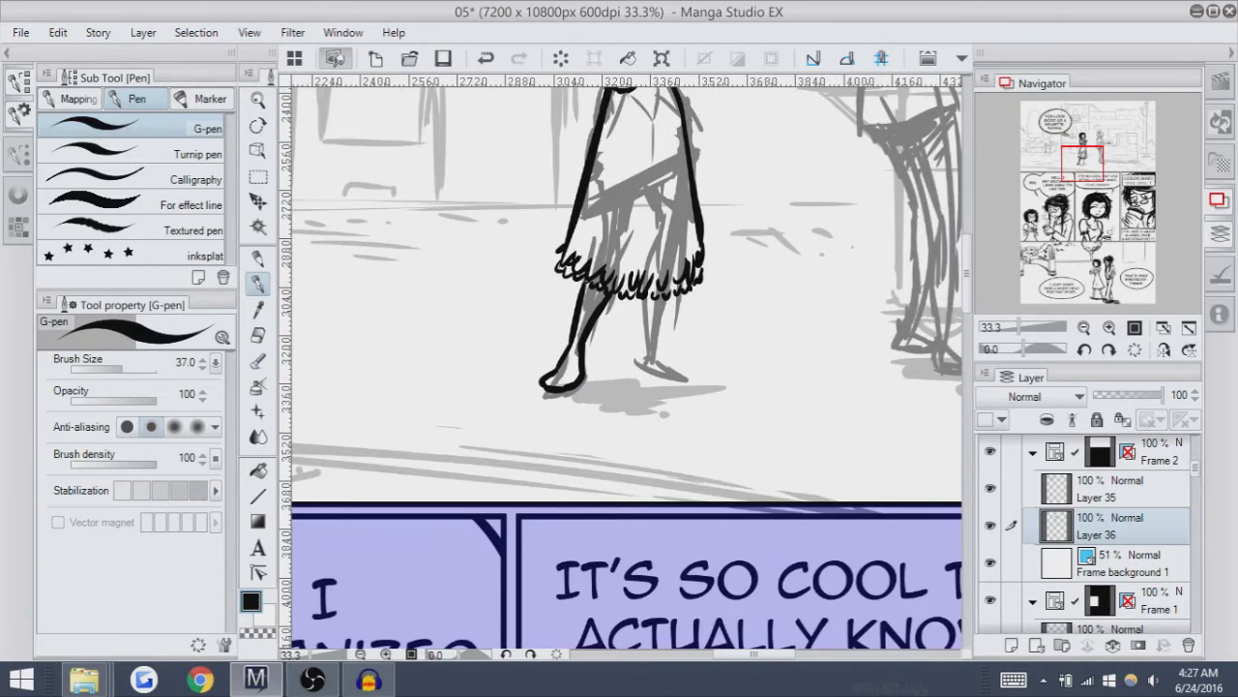
pyautogui.moveTo(580, 304); pyautogui.dragTo(586, 276)
pyautogui.hotkey('ctrl', 'z')
pyautogui.hotkey('ctrl', 'z')
pyautogui.hotkey('ctrl', 'z')
pyautogui.moveTo(630, 352); pyautogui.dragTo(639, 296)
pyautogui.hotkey('ctrl', 'z')
pyautogui.hotkey('ctrl', 'z')
pyautogui.hotkey('ctrl', 'z')
pyautogui.moveTo(635, 348)
pyautogui.mouseDown()
pyautogui.moveTo(643, 292)
pyautogui.moveTo(645, 338)
pyautogui.mouseUp()
pyautogui.hotkey('ctrl', 'z')
pyautogui.hotkey('ctrl', 'z')
pyautogui.hotkey('ctrl', 'z')
pyautogui.hotkey('ctrl', 'z')
pyautogui.moveTo(644, 291); pyautogui.dragTo(642, 346)
pyautogui.hotkey('ctrl', 'z')
# Ink the inner line of the girl's other leg from the hem and carry it around the sole of the foot.
pyautogui.moveTo(644, 293)
pyautogui.mouseDown()
pyautogui.moveTo(638, 354)
pyautogui.moveTo(678, 385)
pyautogui.moveTo(644, 377)
pyautogui.moveTo(699, 381)
pyautogui.mouseUp()
pyautogui.hotkey('ctrl', 'z')
pyautogui.hotkey('ctrl', 'z')
pyautogui.hotkey('ctrl', 'z')
pyautogui.hotkey('ctrl', 'z')
pyautogui.hotkey('ctrl', 'z')
pyautogui.hotkey('ctrl', 'z')
pyautogui.hotkey('ctrl', 'z')
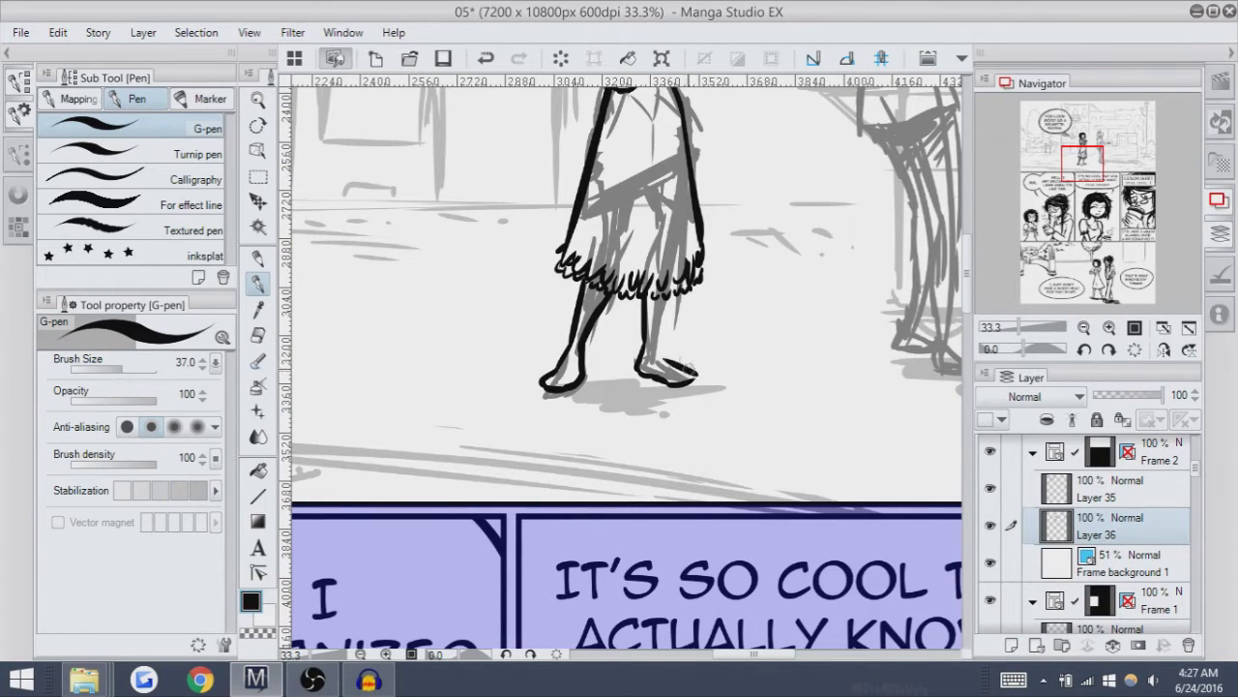
# Close the second leg with its outer line from the hem over the ankle to the top of the foot.
pyautogui.hotkey('ctrl', 'z')
pyautogui.moveTo(668, 327)
pyautogui.mouseDown()
pyautogui.moveTo(661, 354)
pyautogui.moveTo(661, 335)
pyautogui.mouseUp()
pyautogui.hotkey('ctrl', 'z')
pyautogui.hotkey('ctrl', 'z')
pyautogui.scroll(-2, 624, 367)
pyautogui.scroll(2, 624, 368)
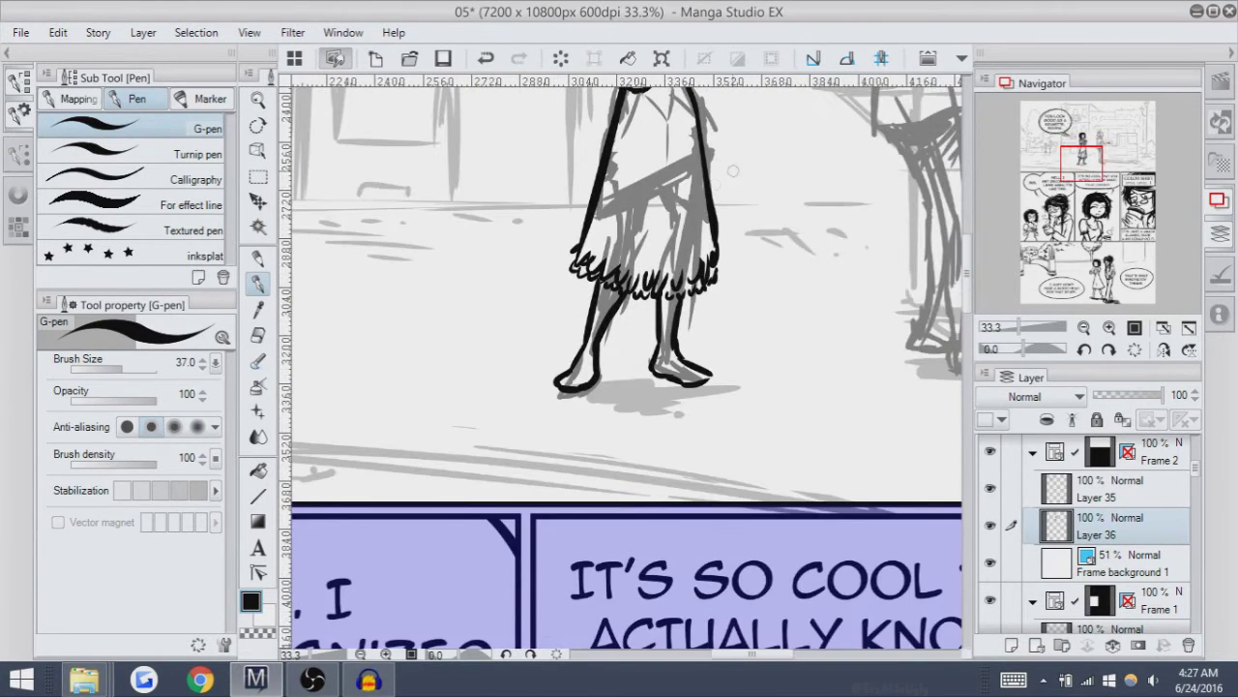
# Touch up the ink outlines of the girl's feet and ankles.
pyautogui.moveTo(565, 354)
pyautogui.mouseDown()
pyautogui.moveTo(578, 375)
pyautogui.moveTo(578, 358)
pyautogui.moveTo(596, 350)
pyautogui.moveTo(704, 372)
pyautogui.mouseUp()
pyautogui.hotkey('ctrl', 'z')
pyautogui.hotkey('ctrl', 'z')
pyautogui.hotkey('ctrl', 'z')
pyautogui.hotkey('ctrl', 'z')
pyautogui.hotkey('ctrl', 'z')
pyautogui.hotkey('ctrl', 'z')
pyautogui.moveTo(619, 387); pyautogui.dragTo(542, 566)
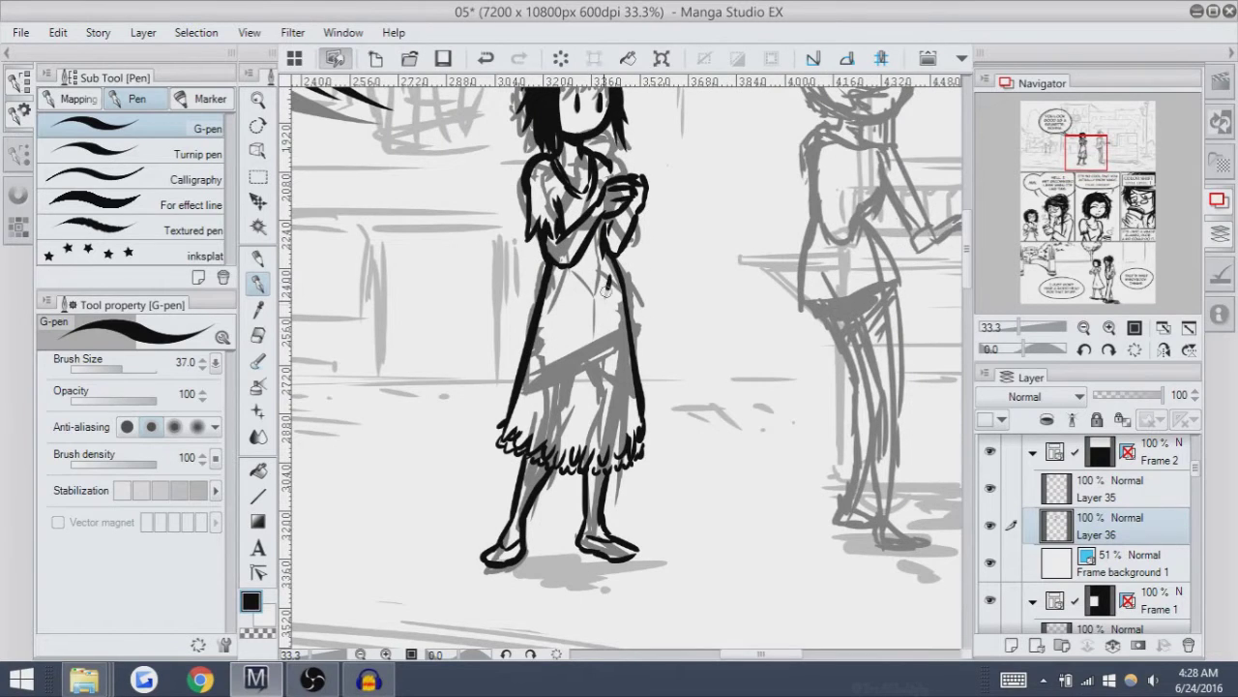
pyautogui.hotkey('ctrl', 'z')
pyautogui.moveTo(577, 270); pyautogui.dragTo(604, 319)
pyautogui.hotkey('ctrl', 'z')
pyautogui.hotkey('ctrl', 'z')
pyautogui.hotkey('ctrl', 'z')
pyautogui.moveTo(602, 274); pyautogui.dragTo(600, 292)
pyautogui.hotkey('ctrl', 'z')
pyautogui.hotkey('ctrl', 'z')
pyautogui.hotkey('ctrl', 'z')
pyautogui.moveTo(662, 164)
pyautogui.mouseDown()
pyautogui.moveTo(648, 130)
pyautogui.moveTo(690, 173)
pyautogui.moveTo(700, 240)
pyautogui.mouseUp()
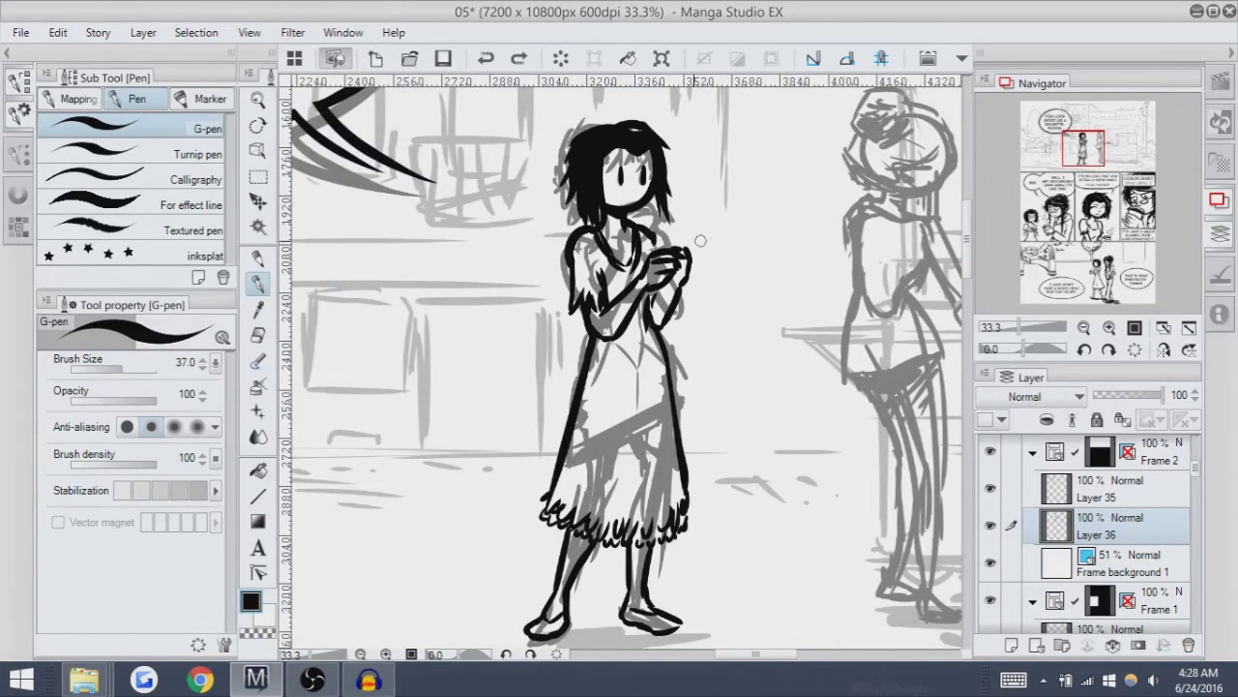
pyautogui.moveTo(677, 339); pyautogui.dragTo(488, 353)
pyautogui.moveTo(688, 145); pyautogui.dragTo(665, 116)
pyautogui.hotkey('ctrl', 'z')
pyautogui.hotkey('ctrl', 'z')
pyautogui.hotkey('ctrl', 'z')
pyautogui.hotkey('ctrl', 'z')
pyautogui.hotkey('ctrl', 'z')
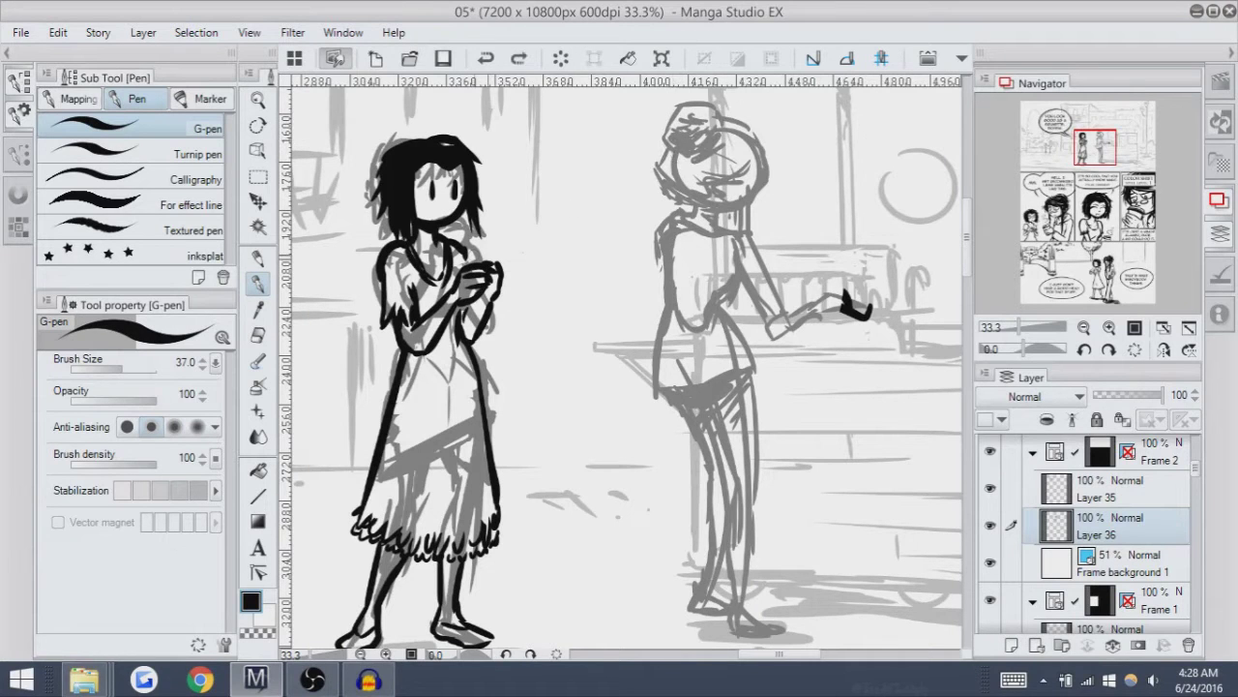
# Ink additional curved finger strokes on top of the girl's clasped hands.
pyautogui.moveTo(474, 256)
pyautogui.mouseDown()
pyautogui.moveTo(460, 269)
pyautogui.moveTo(484, 263)
pyautogui.moveTo(457, 261)
pyautogui.moveTo(482, 249)
pyautogui.mouseUp()
pyautogui.hotkey('ctrl', 'z')
pyautogui.hotkey('ctrl', 'z')
pyautogui.hotkey('ctrl', 'z')
pyautogui.hotkey('ctrl', 'z')
pyautogui.hotkey('ctrl', 'z')
pyautogui.hotkey('ctrl', 'z')
pyautogui.hotkey('ctrl', 'z')
pyautogui.hotkey('ctrl', 'z')
pyautogui.hotkey('ctrl', 'z')
pyautogui.hotkey('ctrl', 'z')
pyautogui.hotkey('ctrl', 'z')
pyautogui.hotkey('ctrl', 'z')
pyautogui.hotkey('ctrl', 'z')
pyautogui.hotkey('ctrl', 'z')
pyautogui.moveTo(513, 208); pyautogui.dragTo(496, 244)
pyautogui.hotkey('ctrl', 'z')
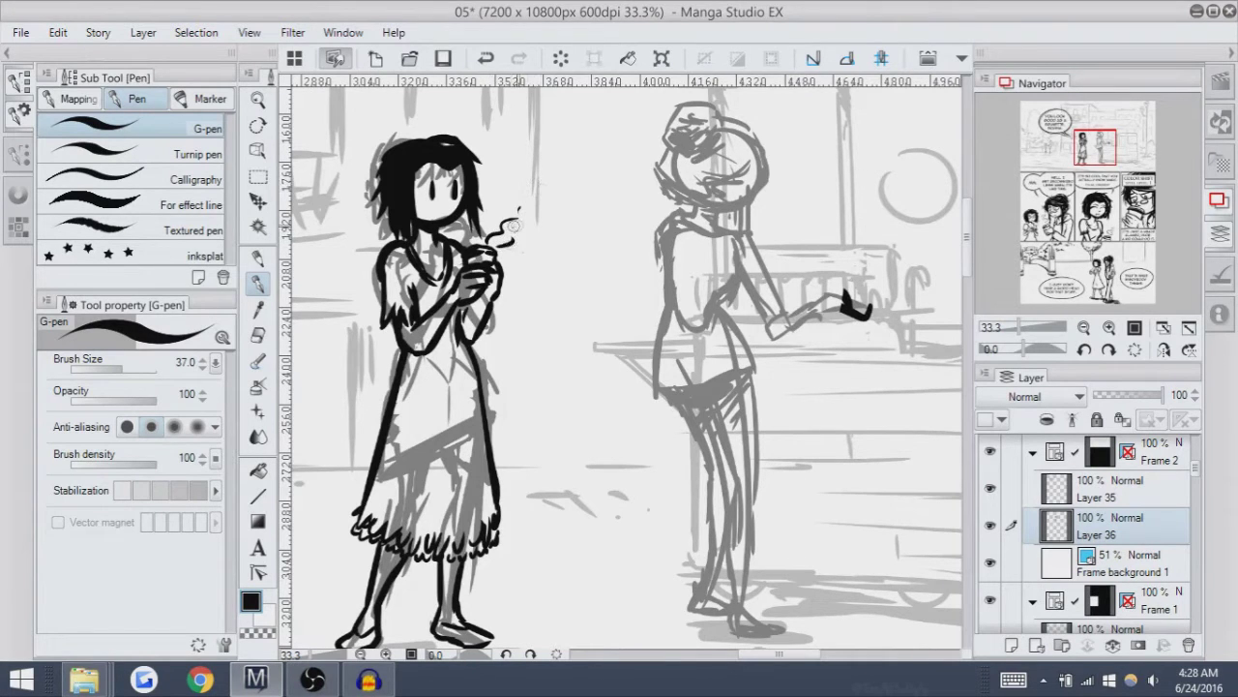
pyautogui.hotkey('ctrl', 'z')
pyautogui.hotkey('ctrl', 'z')
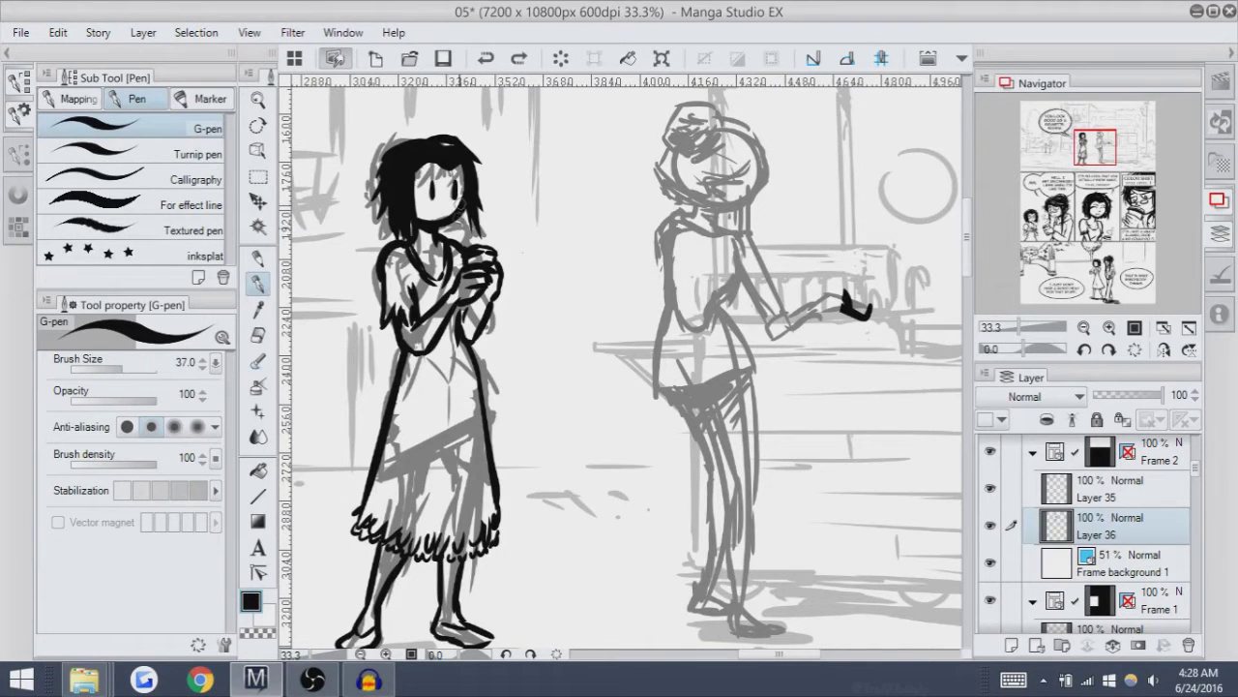
# Build up the black hair on both sides of the girl's head with extra ink strokes.
pyautogui.moveTo(383, 194)
pyautogui.mouseDown()
pyautogui.moveTo(379, 233)
pyautogui.moveTo(386, 193)
pyautogui.mouseUp()
pyautogui.hotkey('ctrl', 'z')
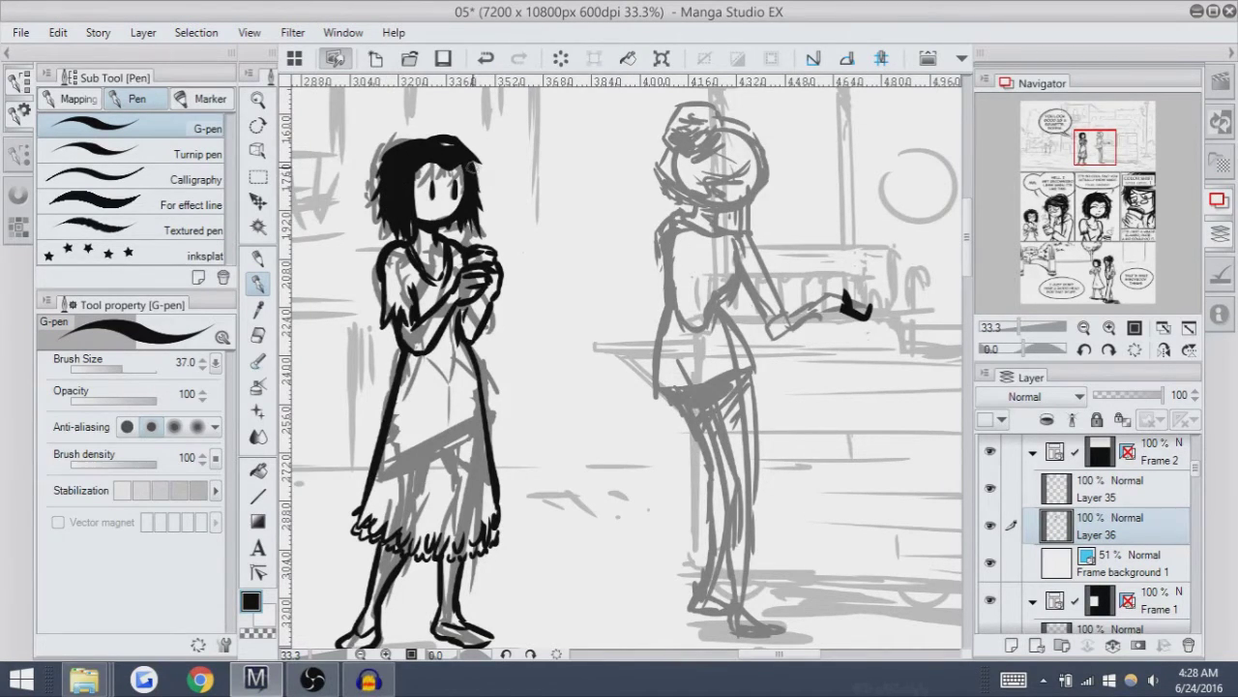
pyautogui.hotkey('ctrl', 'z')
pyautogui.moveTo(398, 147); pyautogui.dragTo(387, 172)
pyautogui.hotkey('ctrl', 'z')
pyautogui.moveTo(478, 163); pyautogui.dragTo(486, 202)
pyautogui.hotkey('ctrl', 'z')
# Ink the second woman's hair bun as an oval and fill it with dense black strokes.
pyautogui.moveTo(921, 106); pyautogui.dragTo(867, 178)
pyautogui.moveTo(653, 254)
pyautogui.mouseDown()
pyautogui.moveTo(710, 195)
pyautogui.moveTo(685, 136)
pyautogui.moveTo(696, 114)
pyautogui.mouseUp()
pyautogui.hotkey('ctrl', 'z')
pyautogui.hotkey('ctrl', 'z')
pyautogui.moveTo(667, 164)
pyautogui.mouseDown()
pyautogui.moveTo(715, 124)
pyautogui.moveTo(714, 165)
pyautogui.moveTo(683, 170)
pyautogui.moveTo(691, 145)
pyautogui.moveTo(673, 160)
pyautogui.mouseUp()
pyautogui.hotkey('ctrl', 'z')
pyautogui.hotkey('ctrl', 'z')
pyautogui.hotkey('ctrl', 'z')
pyautogui.hotkey('ctrl', 'z')
pyautogui.moveTo(702, 116)
pyautogui.mouseDown()
pyautogui.moveTo(675, 145)
pyautogui.moveTo(716, 124)
pyautogui.moveTo(704, 150)
pyautogui.mouseUp()
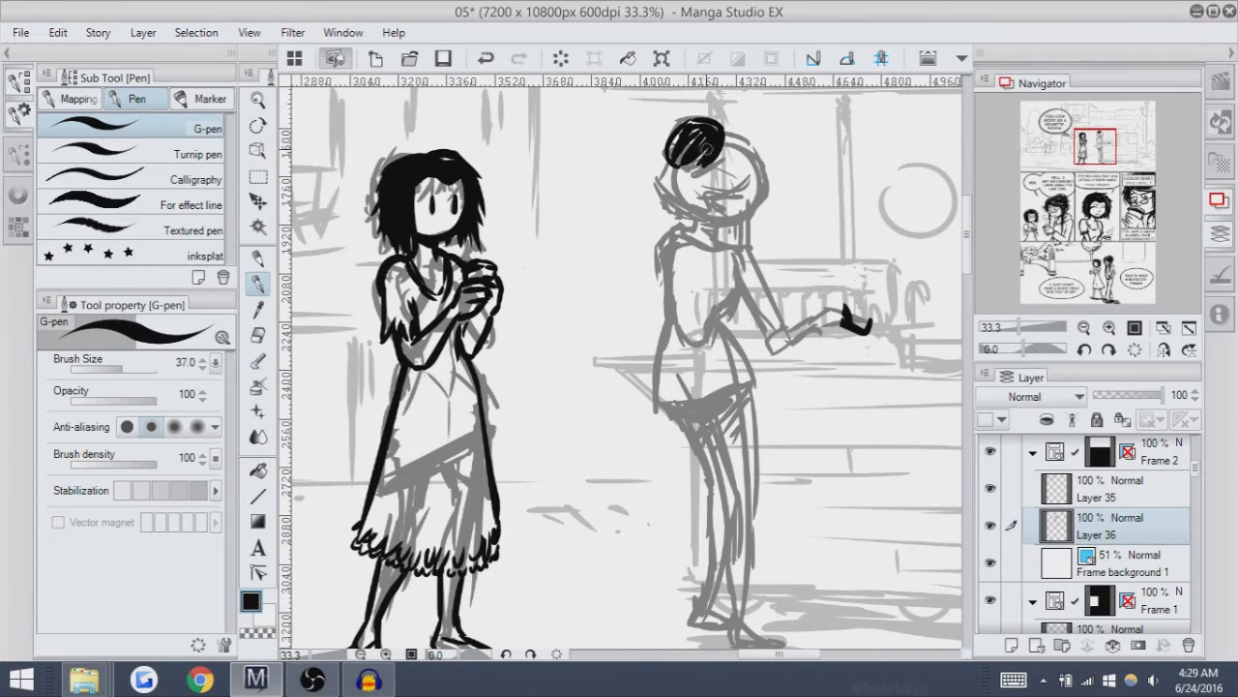
pyautogui.hotkey('ctrl', 'z')
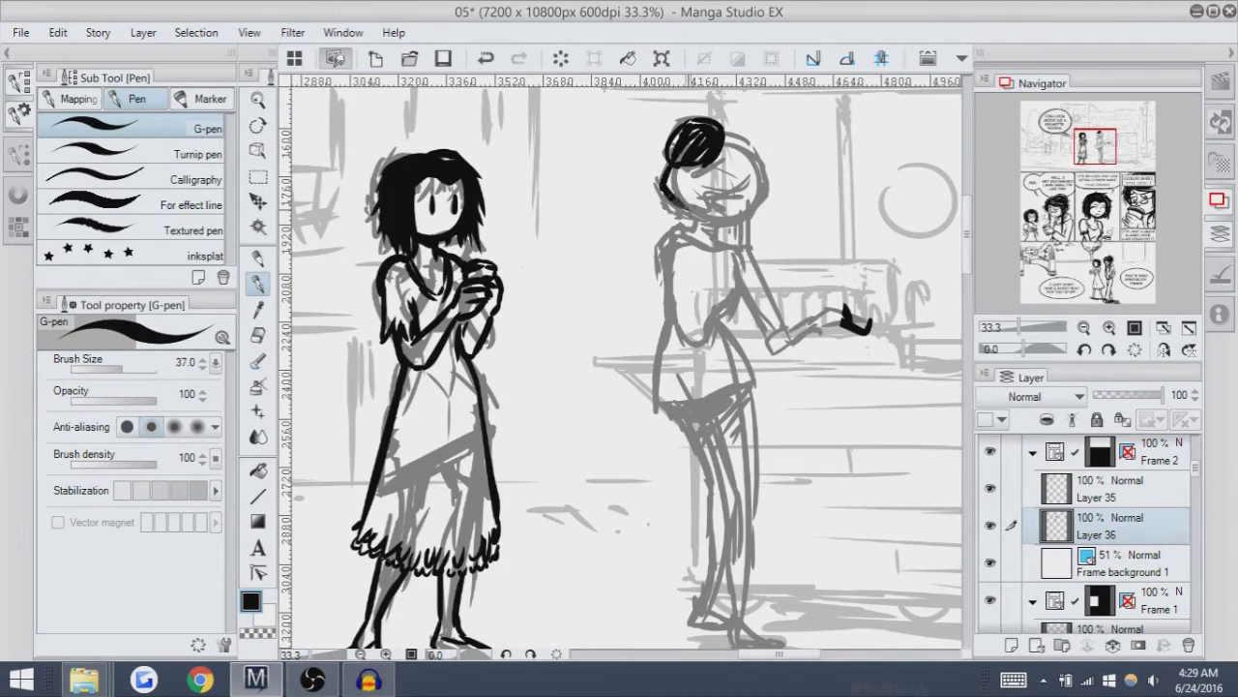
# Ink the back of the second woman's hair from below the bun down to jagged tips at the nape.
pyautogui.hotkey('ctrl', 'z')
pyautogui.hotkey('ctrl', 'y')
pyautogui.hotkey('ctrl', 'z')
pyautogui.moveTo(661, 173)
pyautogui.mouseDown()
pyautogui.moveTo(687, 209)
pyautogui.moveTo(718, 208)
pyautogui.mouseUp()
pyautogui.hotkey('ctrl', 'z')
pyautogui.hotkey('ctrl', 'y')
pyautogui.hotkey('ctrl', 'z')
pyautogui.moveTo(666, 172)
pyautogui.mouseDown()
pyautogui.moveTo(666, 203)
pyautogui.moveTo(705, 221)
pyautogui.mouseUp()
pyautogui.hotkey('ctrl', 'z')
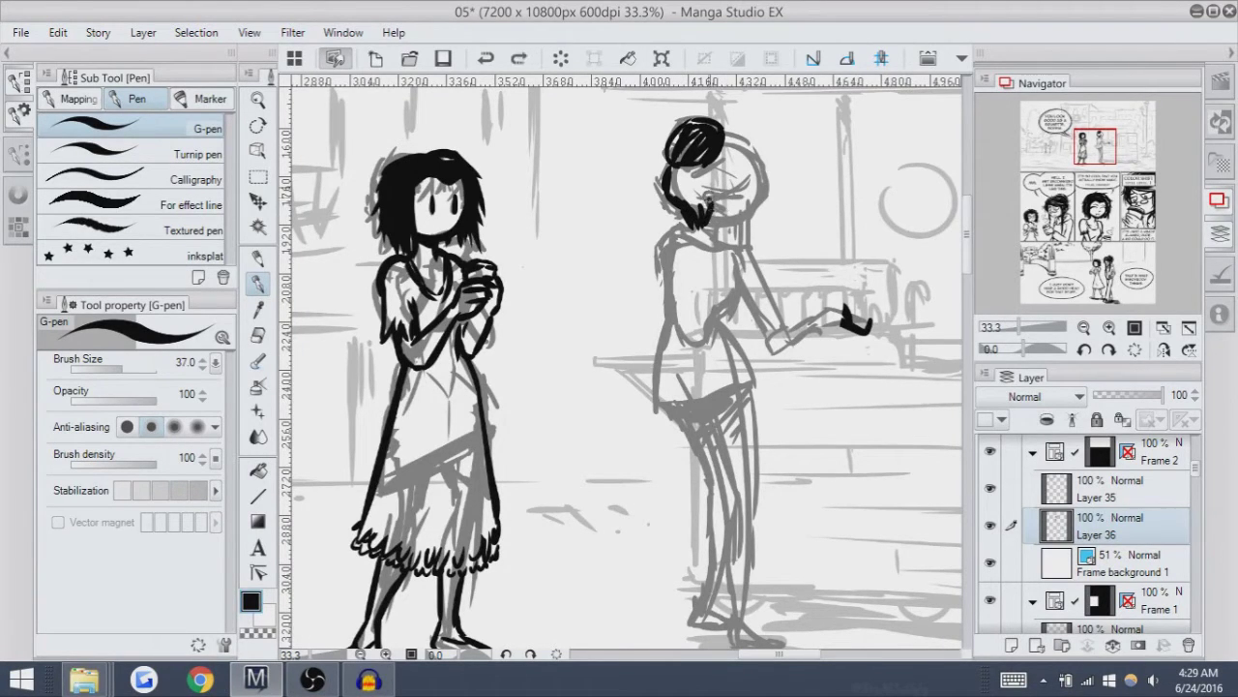
# Ink the lower hairline of the second woman from the nape past the ear to the front of the face.
pyautogui.hotkey('ctrl', 'z')
pyautogui.moveTo(719, 189)
pyautogui.mouseDown()
pyautogui.moveTo(718, 209)
pyautogui.moveTo(747, 199)
pyautogui.mouseUp()
pyautogui.hotkey('ctrl', 'z')
pyautogui.hotkey('ctrl', 'z')
pyautogui.hotkey('ctrl', 'z')
pyautogui.hotkey('ctrl', 'z')
pyautogui.hotkey('ctrl', 'z')
pyautogui.hotkey('ctrl', 'z')
pyautogui.hotkey('ctrl', 'z')
pyautogui.hotkey('ctrl', 'z')
pyautogui.hotkey('ctrl', 'z')
pyautogui.hotkey('ctrl', 'z')
# Ink the curved outline of the second woman's hair over the top and front of the head.
pyautogui.moveTo(755, 147); pyautogui.dragTo(751, 198)
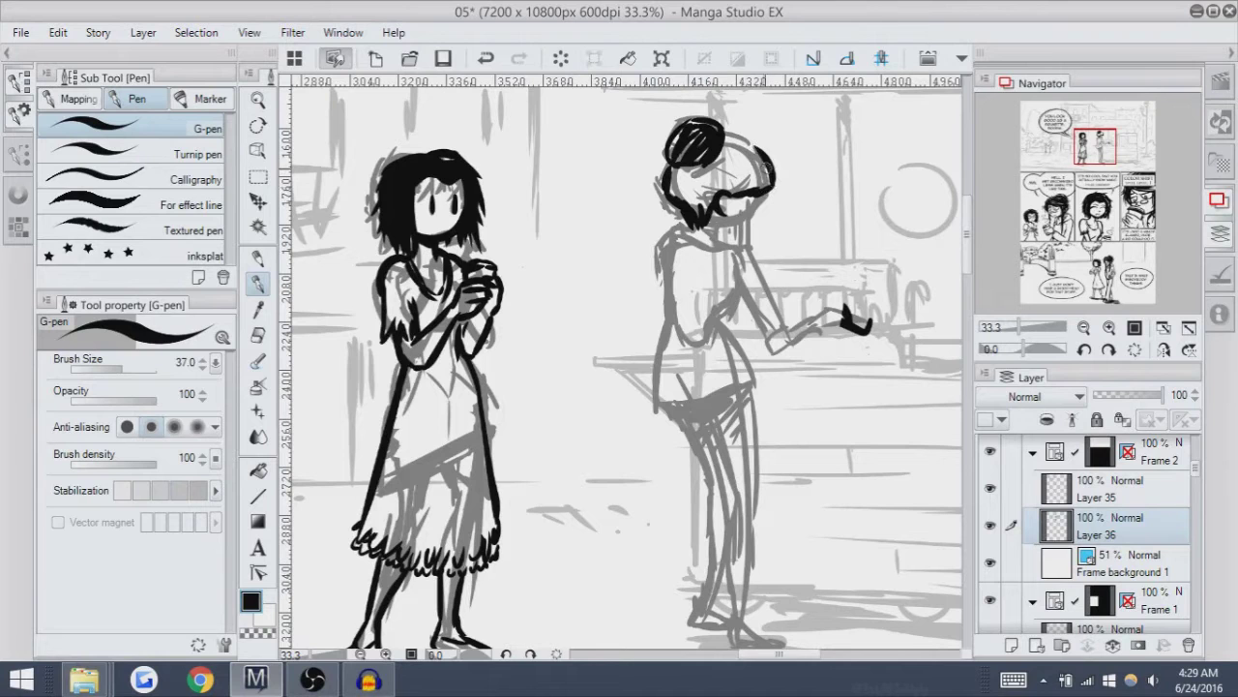
pyautogui.hotkey('ctrl', 'z')
pyautogui.moveTo(724, 145)
pyautogui.mouseDown()
pyautogui.moveTo(738, 135)
pyautogui.moveTo(770, 184)
pyautogui.mouseUp()
pyautogui.hotkey('ctrl', 'z')
pyautogui.hotkey('ctrl', 'z')
pyautogui.hotkey('ctrl', 'z')
pyautogui.hotkey('ctrl', 'z')
pyautogui.hotkey('ctrl', 'z')
# Ink a curved line across the second woman's hair and fill the hair with black strokes.
pyautogui.moveTo(668, 170)
pyautogui.mouseDown()
pyautogui.moveTo(678, 190)
pyautogui.moveTo(772, 182)
pyautogui.mouseUp()
pyautogui.hotkey('ctrl', 'z')
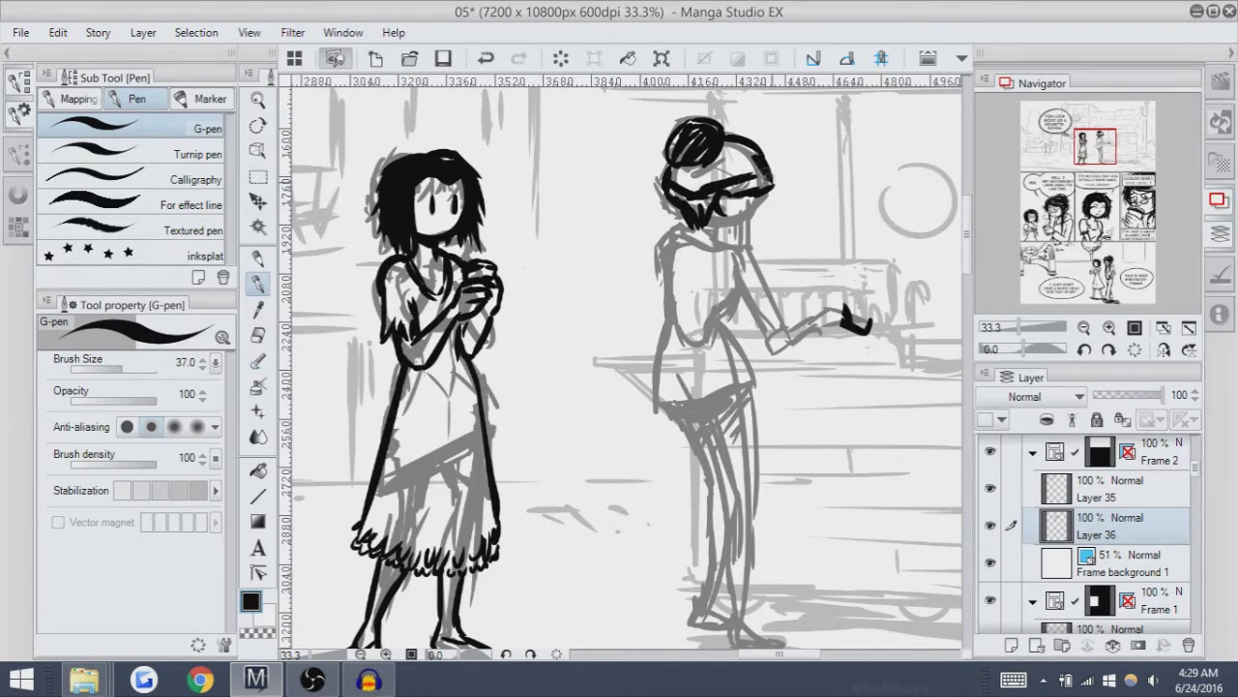
pyautogui.moveTo(685, 198)
pyautogui.mouseDown()
pyautogui.moveTo(698, 213)
pyautogui.moveTo(741, 165)
pyautogui.moveTo(687, 189)
pyautogui.moveTo(721, 169)
pyautogui.mouseUp()
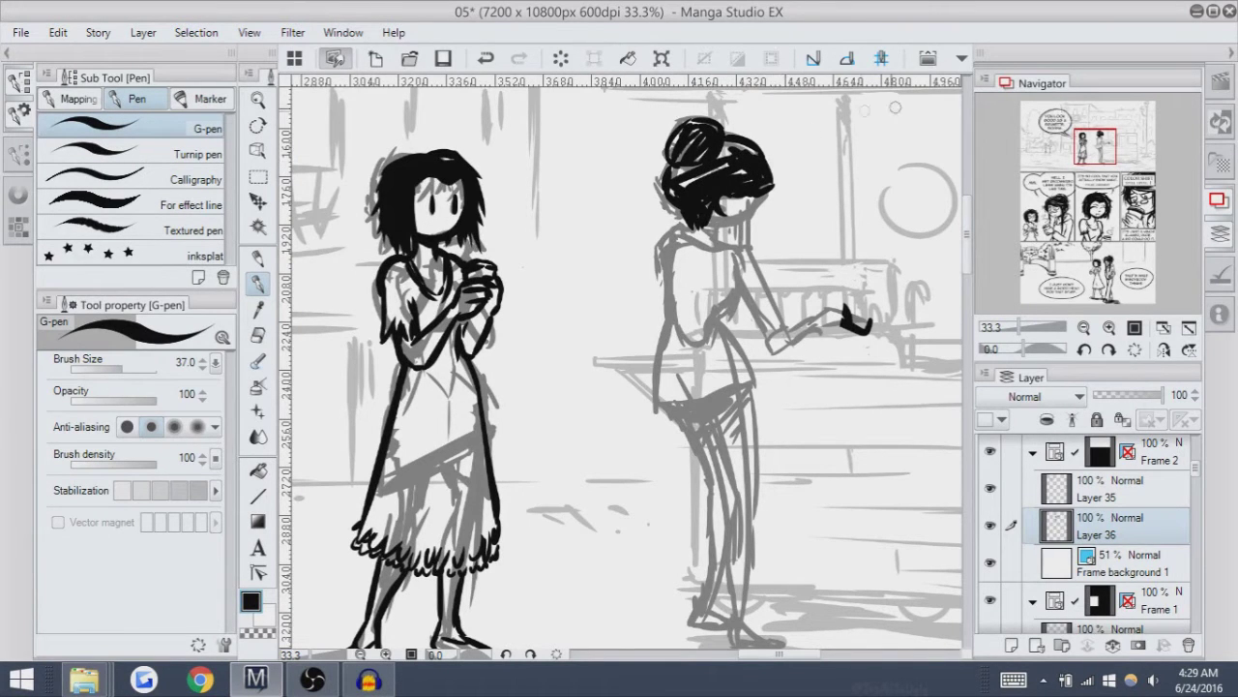
pyautogui.moveTo(677, 172)
pyautogui.mouseDown()
pyautogui.moveTo(729, 166)
pyautogui.moveTo(679, 184)
pyautogui.mouseUp()
# Ink the second woman's jawline, chin and neck, and the beginning of her back shoulder.
pyautogui.moveTo(906, 99); pyautogui.dragTo(862, 85)
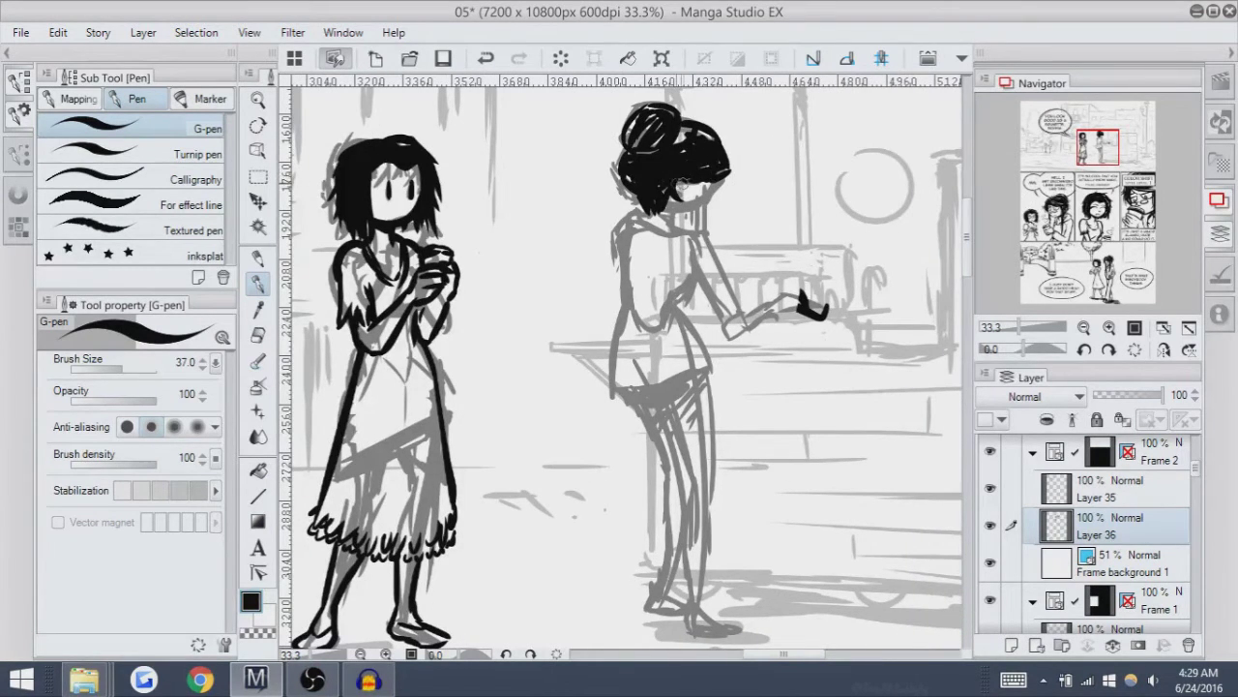
pyautogui.moveTo(862, 85)
pyautogui.mouseDown()
pyautogui.moveTo(816, 153)
pyautogui.moveTo(807, 143)
pyautogui.moveTo(824, 120)
pyautogui.moveTo(763, 118)
pyautogui.moveTo(801, 133)
pyautogui.mouseUp()
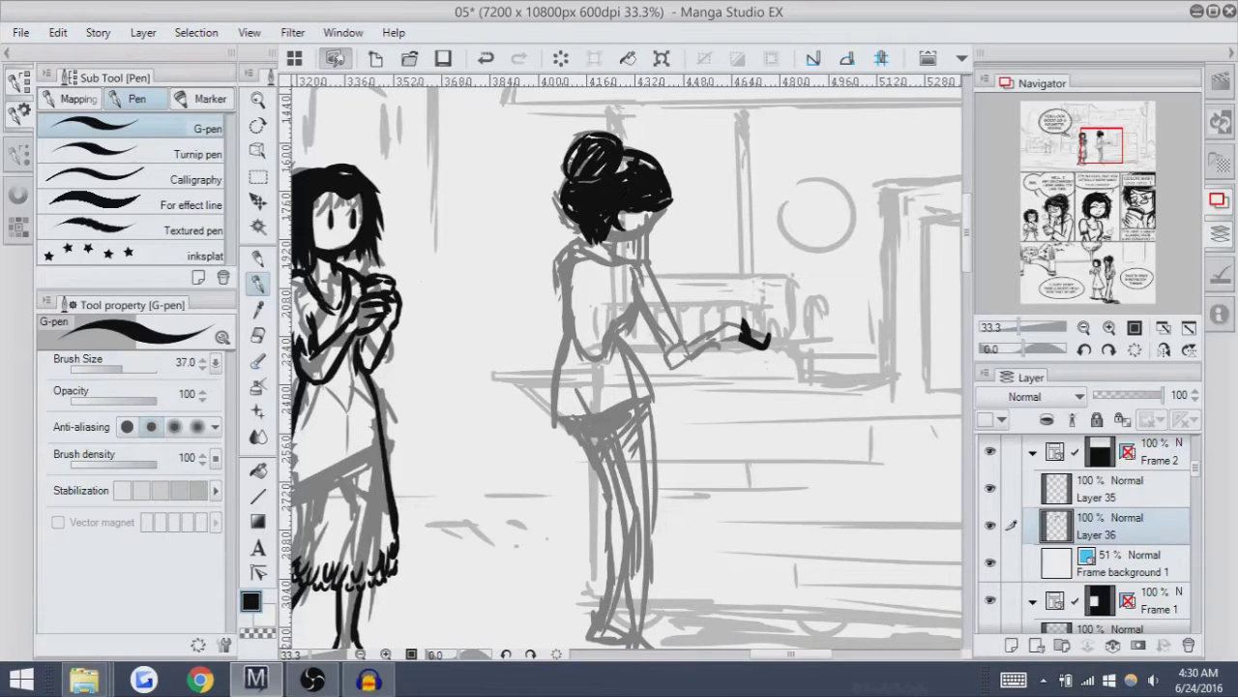
pyautogui.moveTo(640, 209)
pyautogui.mouseDown()
pyautogui.moveTo(619, 235)
pyautogui.moveTo(661, 233)
pyautogui.moveTo(635, 263)
pyautogui.moveTo(640, 235)
pyautogui.moveTo(609, 249)
pyautogui.moveTo(605, 238)
pyautogui.moveTo(609, 257)
pyautogui.moveTo(572, 242)
pyautogui.mouseUp()
pyautogui.hotkey('ctrl', 'z')
pyautogui.hotkey('ctrl', 'z')
pyautogui.hotkey('ctrl', 'z')
pyautogui.hotkey('ctrl', 'z')
pyautogui.hotkey('ctrl', 'z')
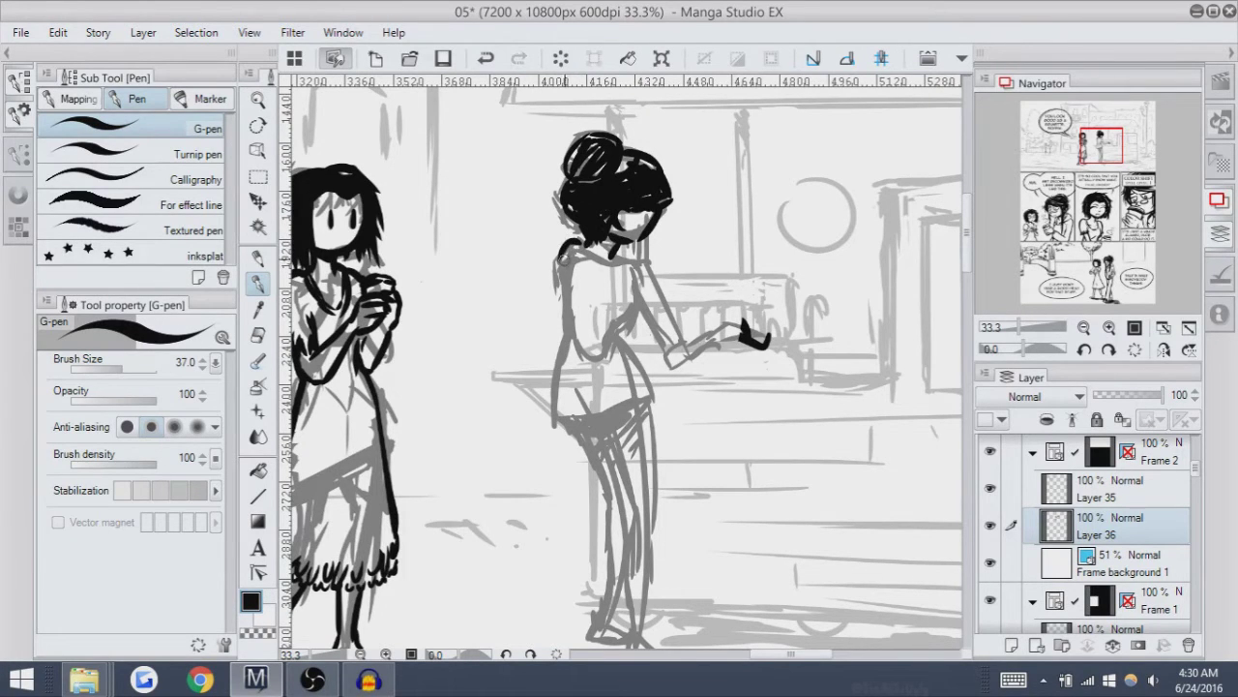
pyautogui.hotkey('ctrl', 'z')
# Ink the second woman's neckline and the upper and lower contours of her outstretched arm up to the hand.
pyautogui.moveTo(598, 252); pyautogui.dragTo(638, 259)
pyautogui.moveTo(640, 262)
pyautogui.mouseDown()
pyautogui.moveTo(678, 339)
pyautogui.moveTo(735, 331)
pyautogui.moveTo(743, 348)
pyautogui.moveTo(728, 350)
pyautogui.mouseUp()
pyautogui.hotkey('ctrl', 'z')
pyautogui.hotkey('ctrl', 'z')
pyautogui.hotkey('ctrl', 'z')
pyautogui.hotkey('ctrl', 'z')
pyautogui.hotkey('ctrl', 'z')
pyautogui.hotkey('ctrl', 'z')
pyautogui.moveTo(631, 290); pyautogui.dragTo(677, 367)
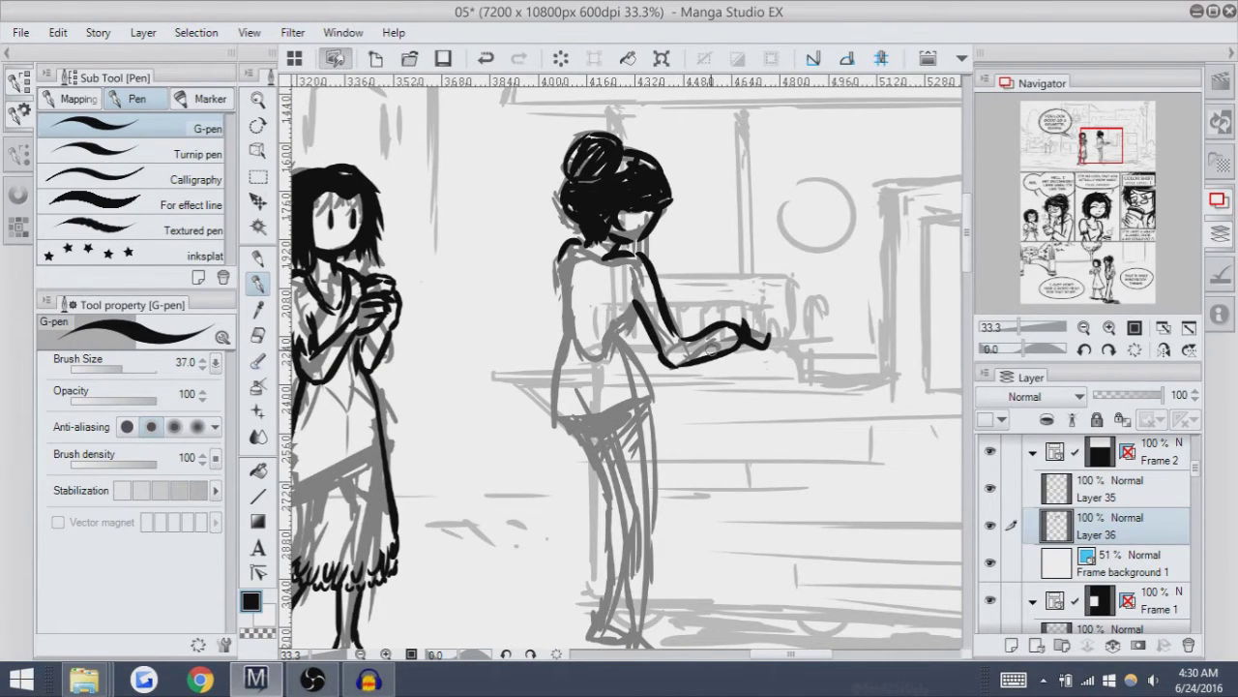
# Ink the front contour of the second woman's torso from the bent arm down to the waist.
pyautogui.hotkey('ctrl', 'z')
pyautogui.moveTo(609, 296)
pyautogui.mouseDown()
pyautogui.moveTo(629, 345)
pyautogui.moveTo(622, 327)
pyautogui.moveTo(611, 354)
pyautogui.mouseUp()
pyautogui.hotkey('ctrl', 'z')
pyautogui.hotkey('ctrl', 'z')
pyautogui.hotkey('ctrl', 'z')
pyautogui.hotkey('ctrl', 'z')
pyautogui.moveTo(567, 255)
pyautogui.mouseDown()
pyautogui.moveTo(555, 354)
pyautogui.moveTo(559, 327)
pyautogui.mouseUp()
pyautogui.hotkey('ctrl', 'z')
pyautogui.hotkey('ctrl', 'z')
pyautogui.hotkey('ctrl', 'z')
pyautogui.hotkey('ctrl', 'z')
pyautogui.moveTo(567, 248)
pyautogui.mouseDown()
pyautogui.moveTo(544, 341)
pyautogui.moveTo(551, 278)
pyautogui.moveTo(541, 340)
pyautogui.moveTo(542, 310)
pyautogui.moveTo(539, 340)
pyautogui.mouseUp()
pyautogui.hotkey('ctrl', 'z')
pyautogui.hotkey('ctrl', 'z')
pyautogui.hotkey('ctrl', 'z')
pyautogui.hotkey('ctrl', 'z')
pyautogui.hotkey('ctrl', 'z')
pyautogui.hotkey('ctrl', 'z')
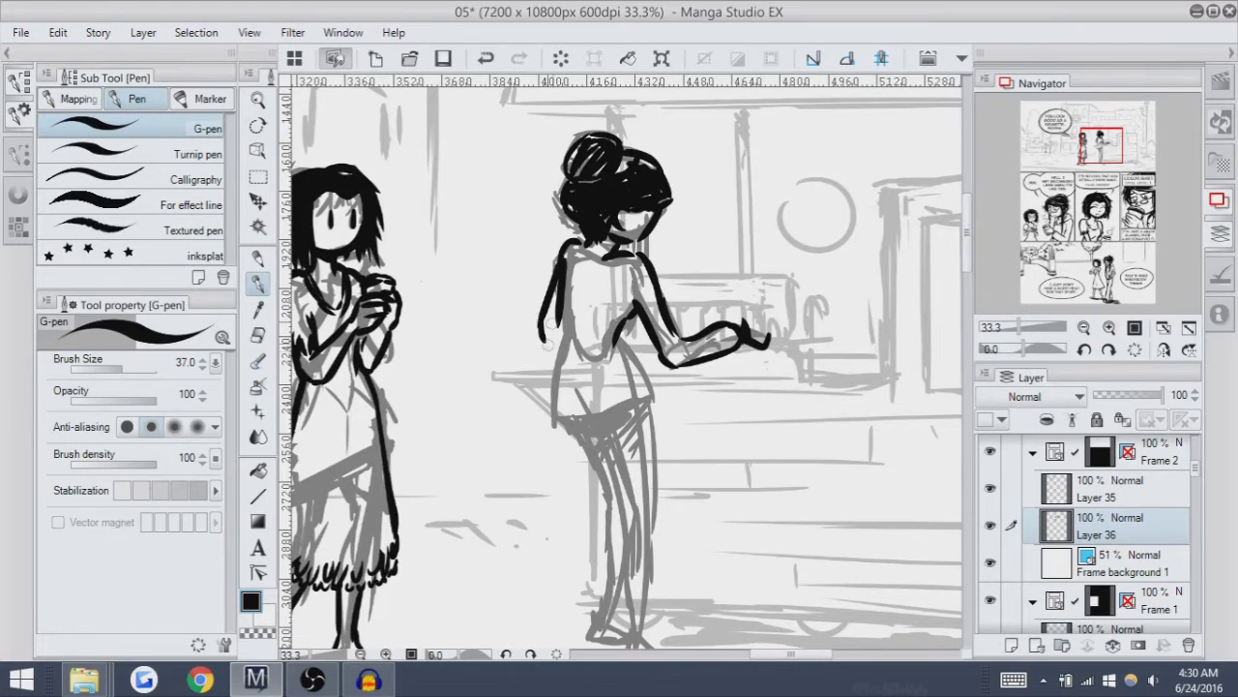
pyautogui.hotkey('ctrl', 'z')
# Ink the back outline of the second woman's top from the shoulder down to the waist.
pyautogui.moveTo(565, 253); pyautogui.dragTo(540, 344)
pyautogui.hotkey('ctrl', 'z')
pyautogui.hotkey('ctrl', 'z')
pyautogui.hotkey('ctrl', 'z')
pyautogui.hotkey('ctrl', 'z')
pyautogui.moveTo(565, 253); pyautogui.dragTo(543, 364)
pyautogui.hotkey('ctrl', 'z')
pyautogui.hotkey('ctrl', 'z')
pyautogui.moveTo(561, 316)
pyautogui.mouseDown()
pyautogui.moveTo(548, 358)
pyautogui.moveTo(557, 387)
pyautogui.mouseUp()
pyautogui.hotkey('ctrl', 'z')
# Ink the lower hem of the second woman's top from her back around to the front.
pyautogui.moveTo(544, 342)
pyautogui.mouseDown()
pyautogui.moveTo(554, 375)
pyautogui.moveTo(619, 379)
pyautogui.mouseUp()
pyautogui.hotkey('ctrl', 'z')
pyautogui.hotkey('ctrl', 'z')
pyautogui.hotkey('ctrl', 'z')
pyautogui.moveTo(541, 349)
pyautogui.mouseDown()
pyautogui.moveTo(569, 382)
pyautogui.moveTo(629, 359)
pyautogui.moveTo(610, 373)
pyautogui.moveTo(618, 365)
pyautogui.mouseUp()
pyautogui.hotkey('ctrl', 'z')
pyautogui.hotkey('ctrl', 'z')
pyautogui.hotkey('ctrl', 'z')
pyautogui.hotkey('ctrl', 'z')
pyautogui.hotkey('ctrl', 'z')
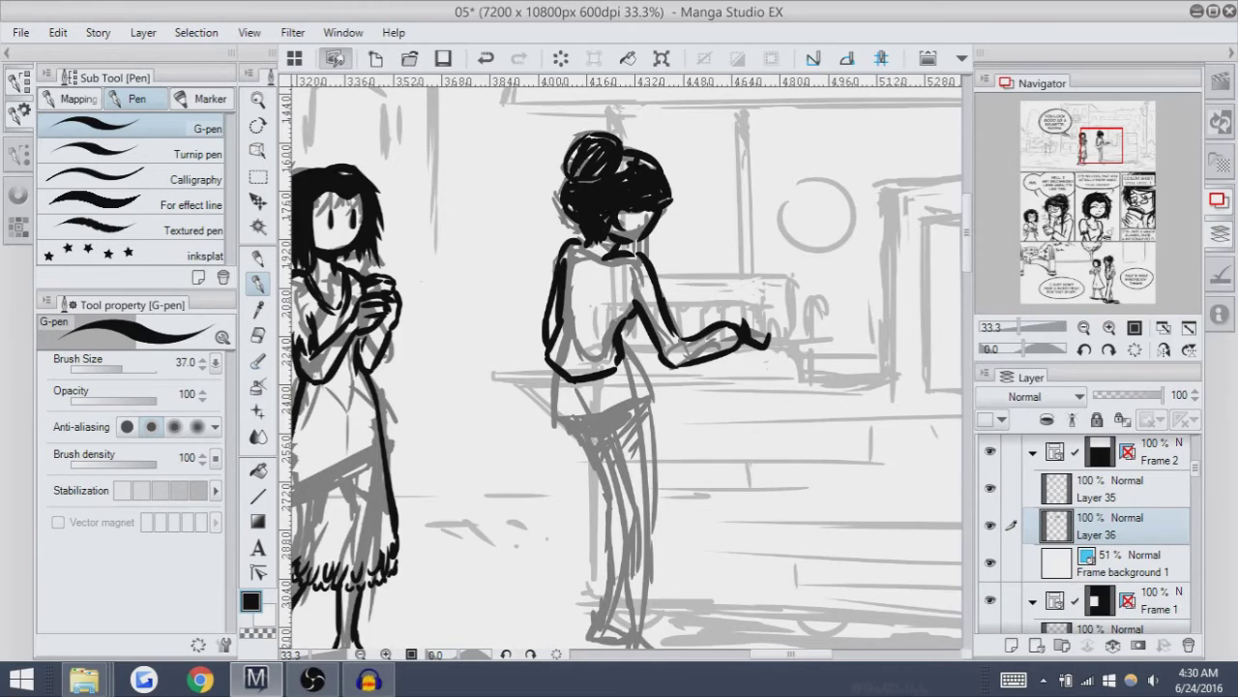
pyautogui.moveTo(619, 290)
pyautogui.mouseDown()
pyautogui.moveTo(746, 291)
pyautogui.moveTo(513, 290)
pyautogui.moveTo(556, 277)
pyautogui.mouseUp()
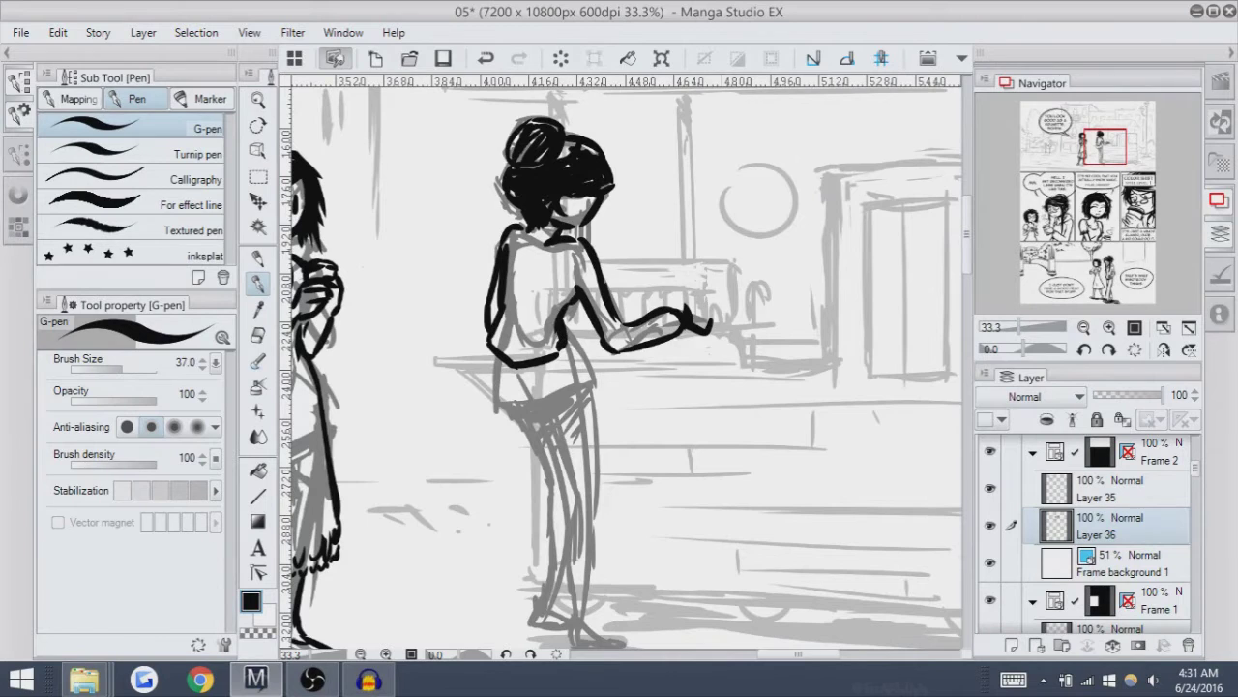
pyautogui.moveTo(545, 333); pyautogui.dragTo(587, 260)
pyautogui.moveTo(540, 337)
pyautogui.mouseDown()
pyautogui.moveTo(574, 295)
pyautogui.moveTo(610, 420)
pyautogui.mouseUp()
pyautogui.hotkey('ctrl', 'z')
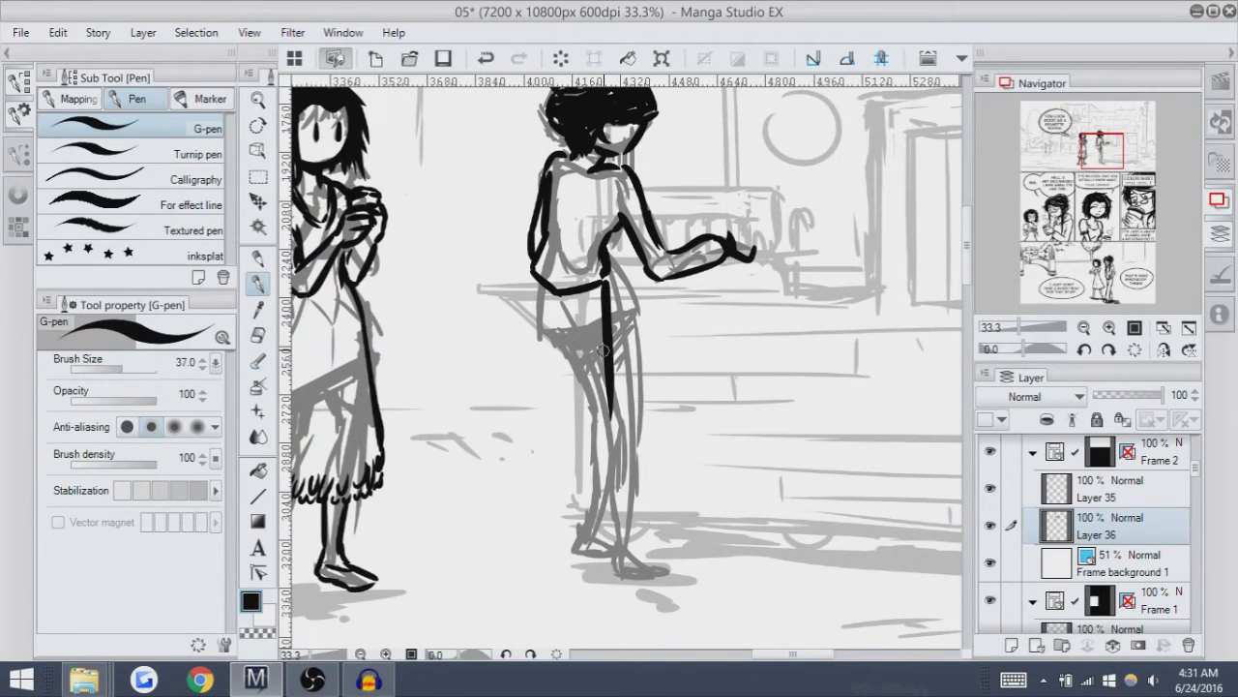
pyautogui.hotkey('ctrl', 'z')
# Erase the hem of the second woman's top and re-ink it as a flatter curve.
pyautogui.press('e')
pyautogui.moveTo(538, 263)
pyautogui.mouseDown()
pyautogui.moveTo(552, 256)
pyautogui.moveTo(547, 276)
pyautogui.moveTo(570, 305)
pyautogui.moveTo(580, 252)
pyautogui.moveTo(588, 307)
pyautogui.mouseUp()
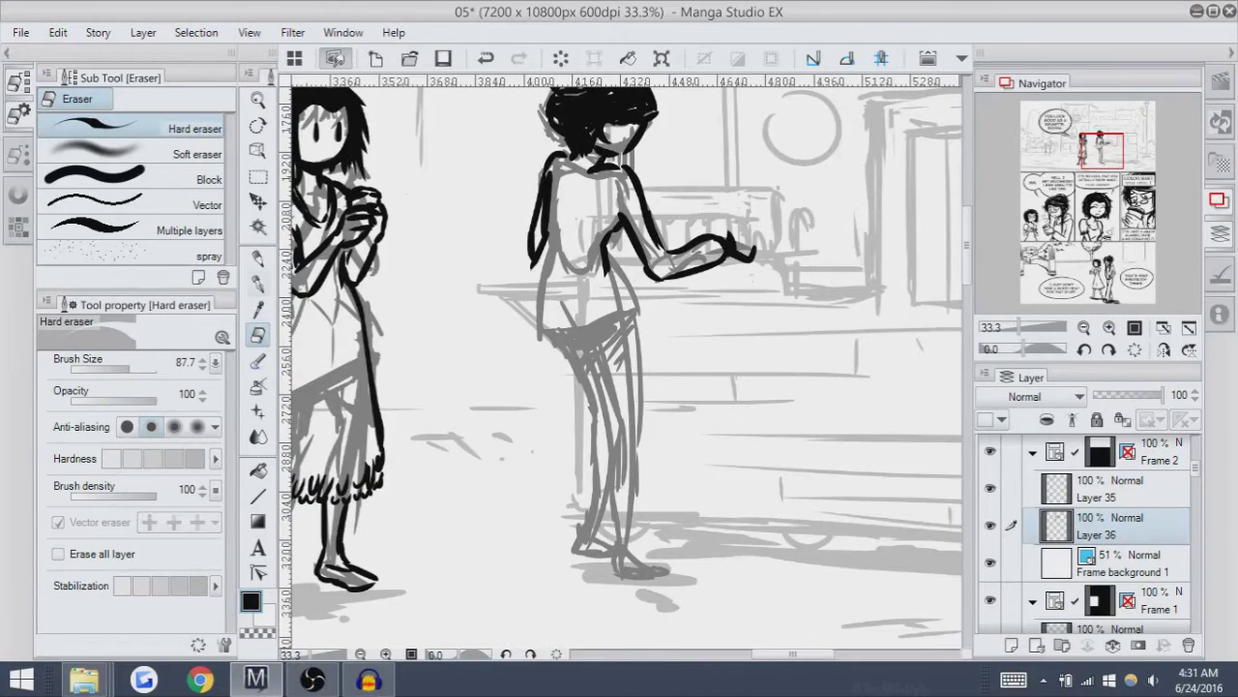
pyautogui.click(258, 282)
pyautogui.moveTo(534, 264)
pyautogui.mouseDown()
pyautogui.moveTo(538, 281)
pyautogui.moveTo(597, 285)
pyautogui.mouseUp()
pyautogui.hotkey('ctrl', 'z')
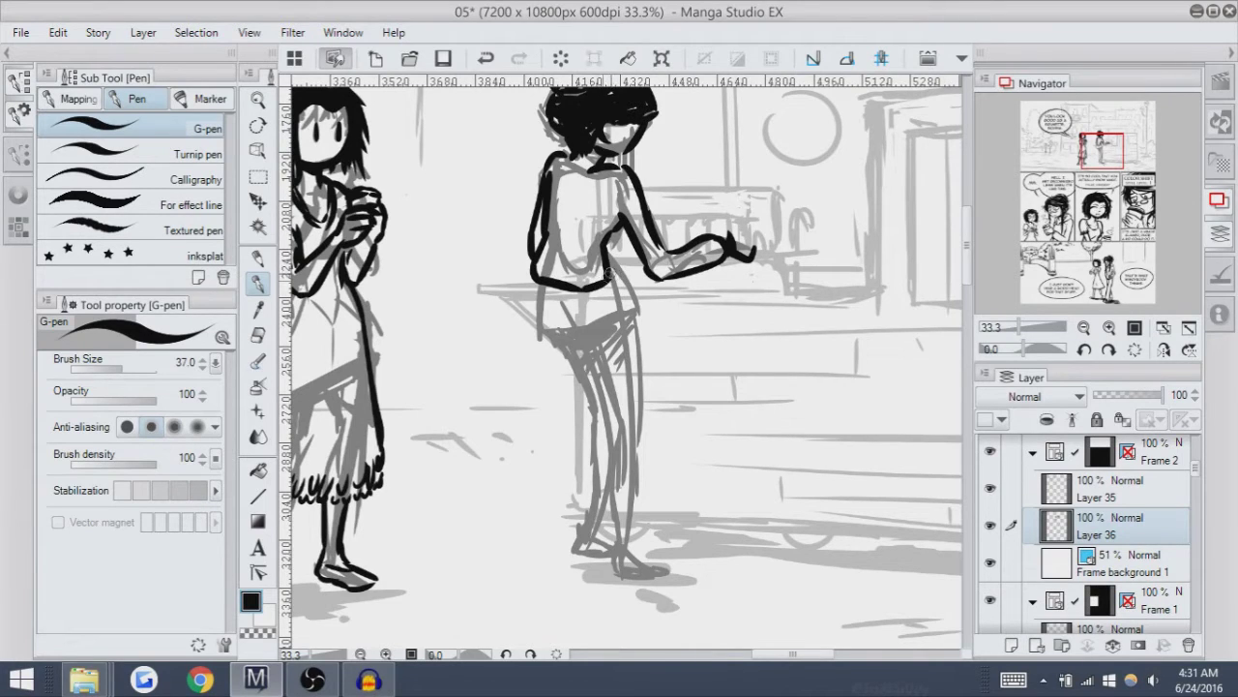
pyautogui.press('e')
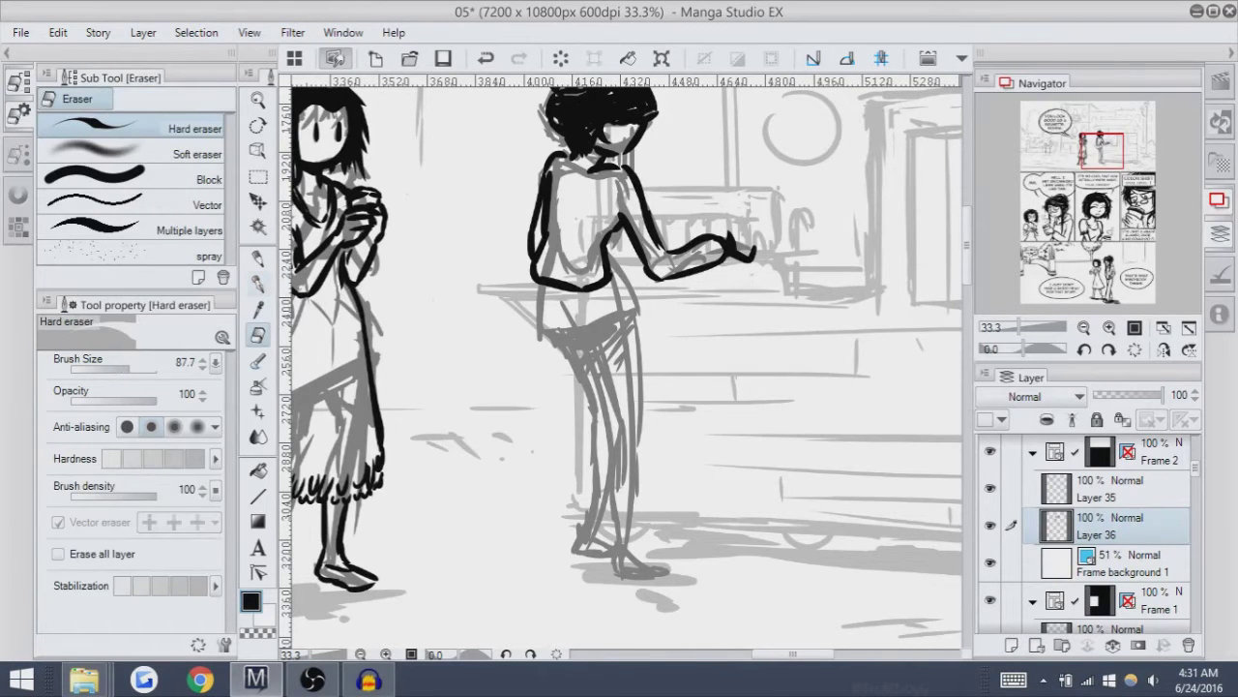
# Ink a second curved line just under the hem of the top to form a waistband.
pyautogui.press('p')
pyautogui.hotkey('ctrl', 'z')
pyautogui.moveTo(530, 270)
pyautogui.mouseDown()
pyautogui.moveTo(552, 298)
pyautogui.moveTo(535, 284)
pyautogui.moveTo(607, 286)
pyautogui.mouseUp()
pyautogui.hotkey('ctrl', 'z')
pyautogui.hotkey('ctrl', 'z')
pyautogui.hotkey('ctrl', 'z')
pyautogui.hotkey('ctrl', 'z')
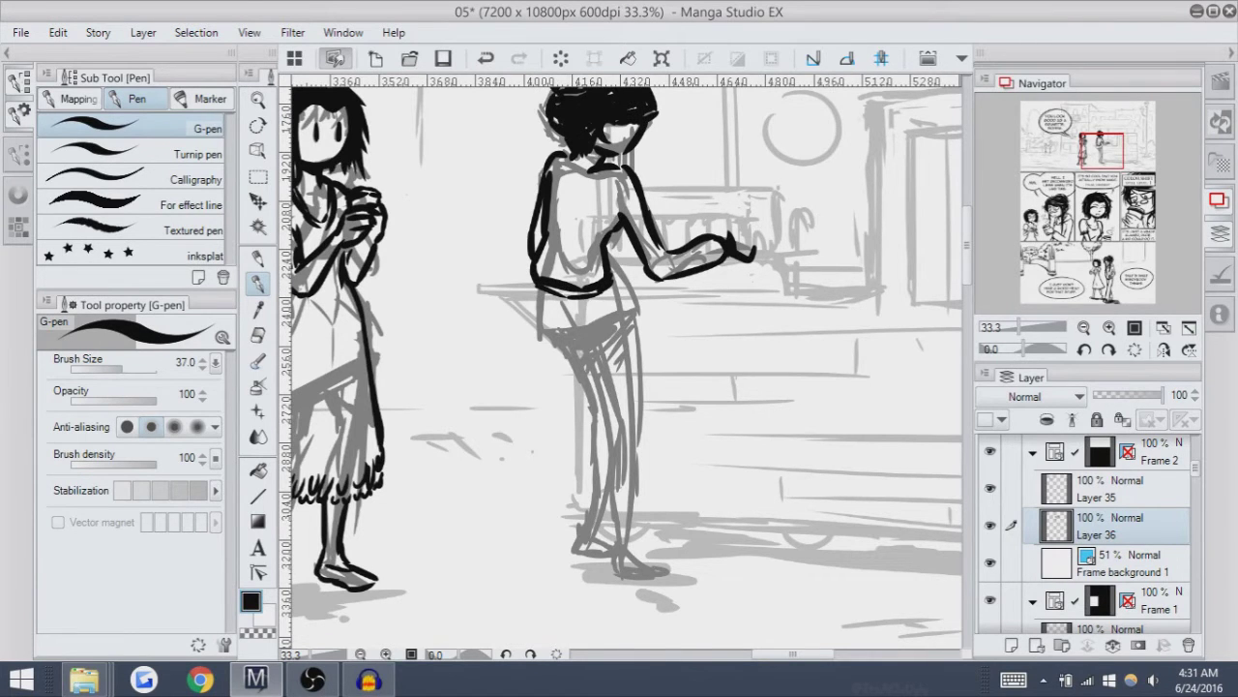
# Ink the collar of the second woman's top across the back of her neck.
pyautogui.scroll(2, 624, 358)
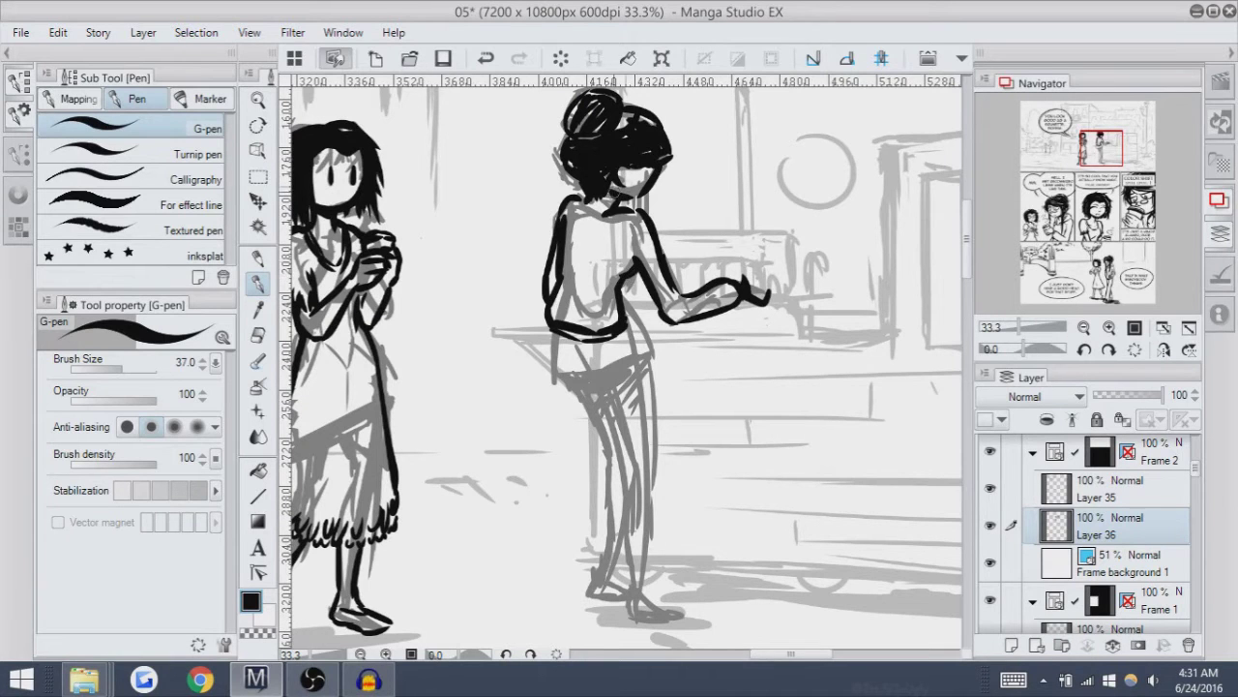
pyautogui.moveTo(570, 197)
pyautogui.mouseDown()
pyautogui.moveTo(625, 223)
pyautogui.moveTo(588, 215)
pyautogui.mouseUp()
pyautogui.hotkey('ctrl', 'z')
pyautogui.hotkey('ctrl', 'y')
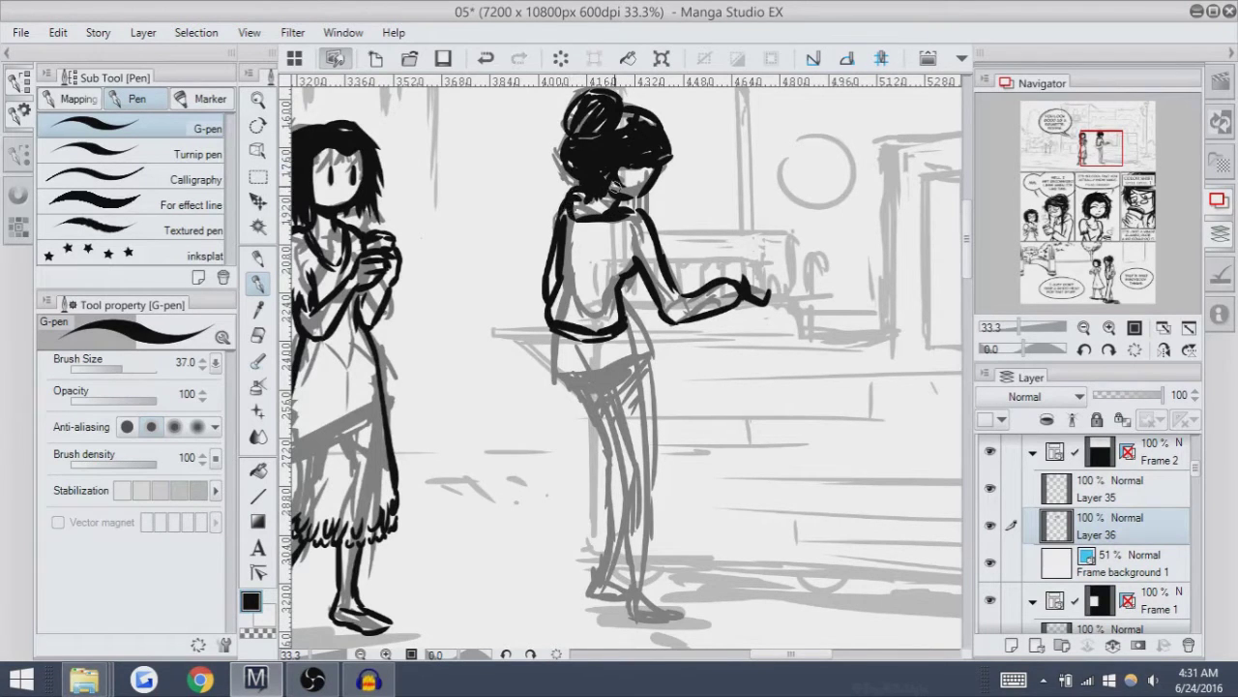
pyautogui.hotkey('ctrl', 'z')
pyautogui.hotkey('ctrl', 'y')
pyautogui.hotkey('ctrl', 'z')
pyautogui.hotkey('ctrl', 'y')
# Erase the stray ink around the second woman's collar and neck with the hard eraser.
pyautogui.moveTo(828, 123); pyautogui.dragTo(797, 123)
pyautogui.press('e')
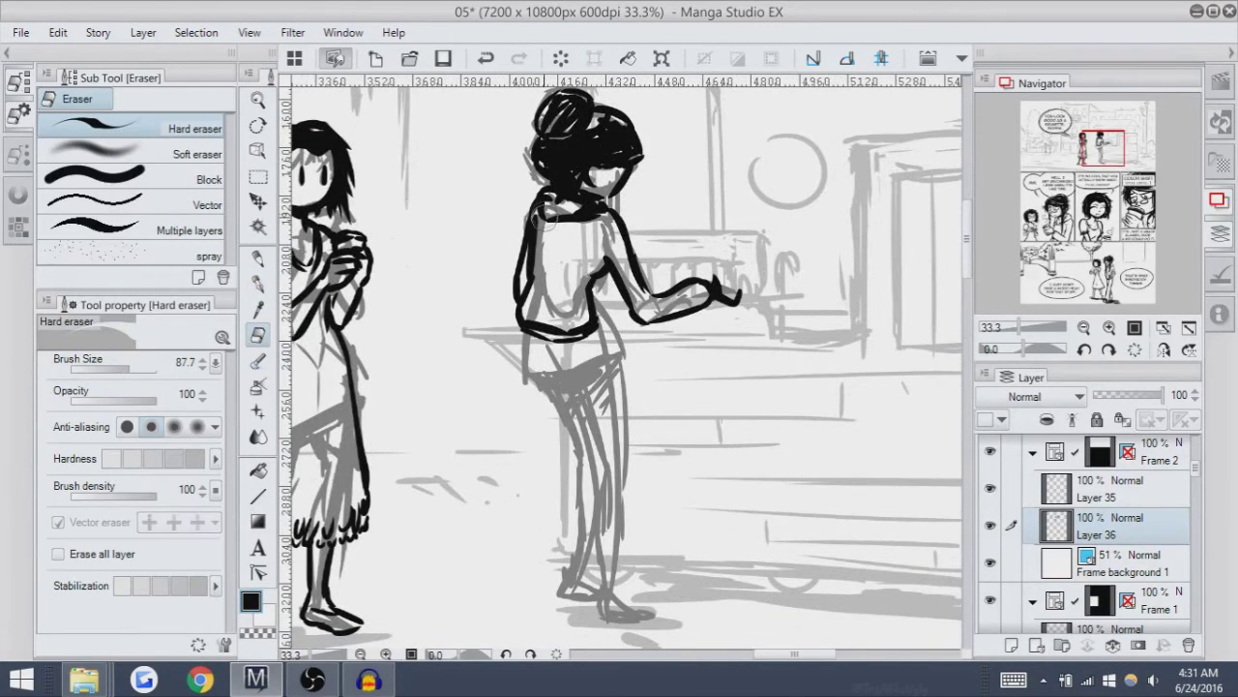
pyautogui.moveTo(561, 182)
pyautogui.mouseDown()
pyautogui.moveTo(597, 190)
pyautogui.moveTo(577, 208)
pyautogui.moveTo(578, 196)
pyautogui.moveTo(627, 206)
pyautogui.mouseUp()
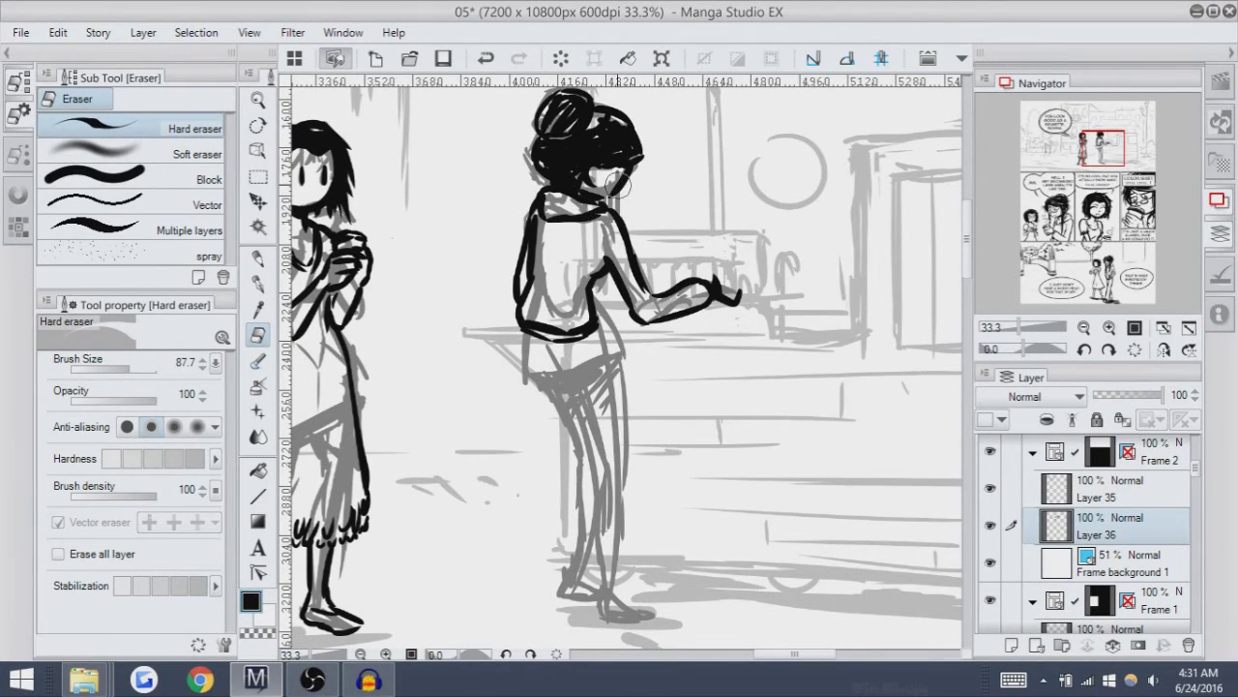
# Ink the back outline of the second woman's pants from the waistband down to the knee.
pyautogui.moveTo(677, 164)
pyautogui.mouseDown()
pyautogui.moveTo(737, 167)
pyautogui.moveTo(646, 162)
pyautogui.moveTo(622, 147)
pyautogui.moveTo(772, 169)
pyautogui.moveTo(731, 97)
pyautogui.moveTo(753, 84)
pyautogui.mouseUp()
pyautogui.press('p')
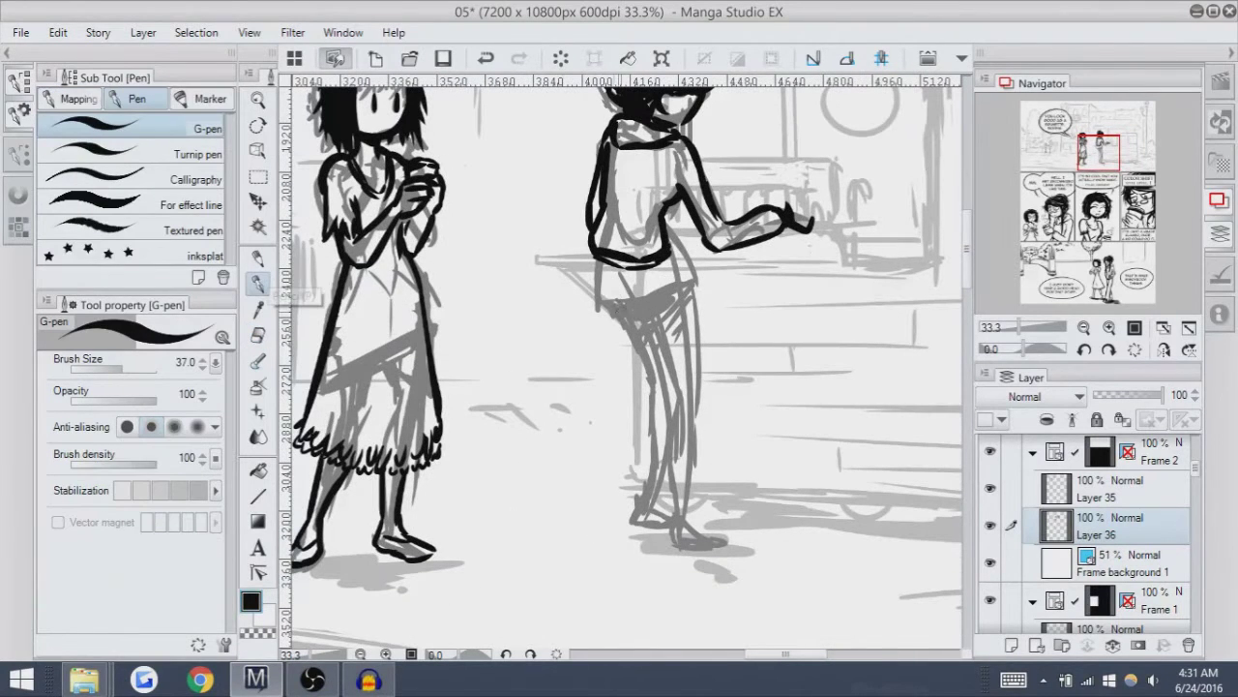
pyautogui.moveTo(599, 257); pyautogui.dragTo(620, 406)
pyautogui.hotkey('ctrl', 'z')
pyautogui.hotkey('ctrl', 'z')
pyautogui.hotkey('ctrl', 'z')
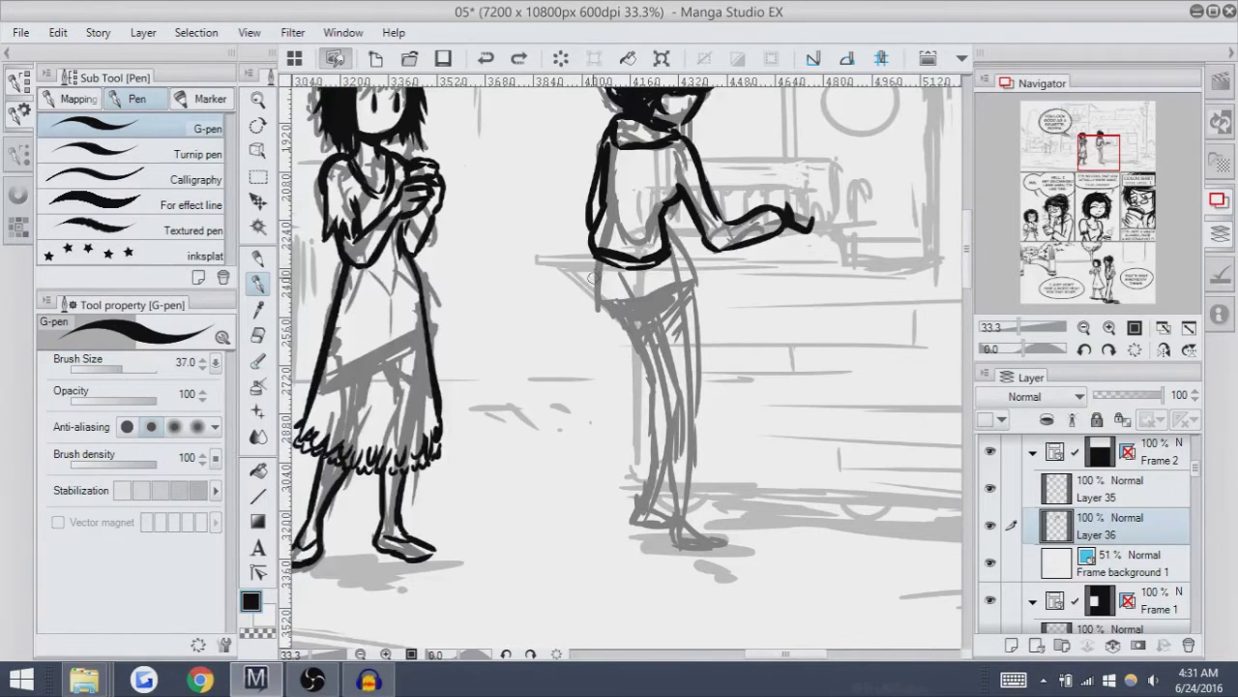
pyautogui.moveTo(597, 260)
pyautogui.mouseDown()
pyautogui.moveTo(621, 401)
pyautogui.moveTo(619, 368)
pyautogui.mouseUp()
pyautogui.hotkey('ctrl', 'z')
pyautogui.hotkey('ctrl', 'z')
pyautogui.hotkey('ctrl', 'z')
pyautogui.moveTo(597, 259); pyautogui.dragTo(625, 392)
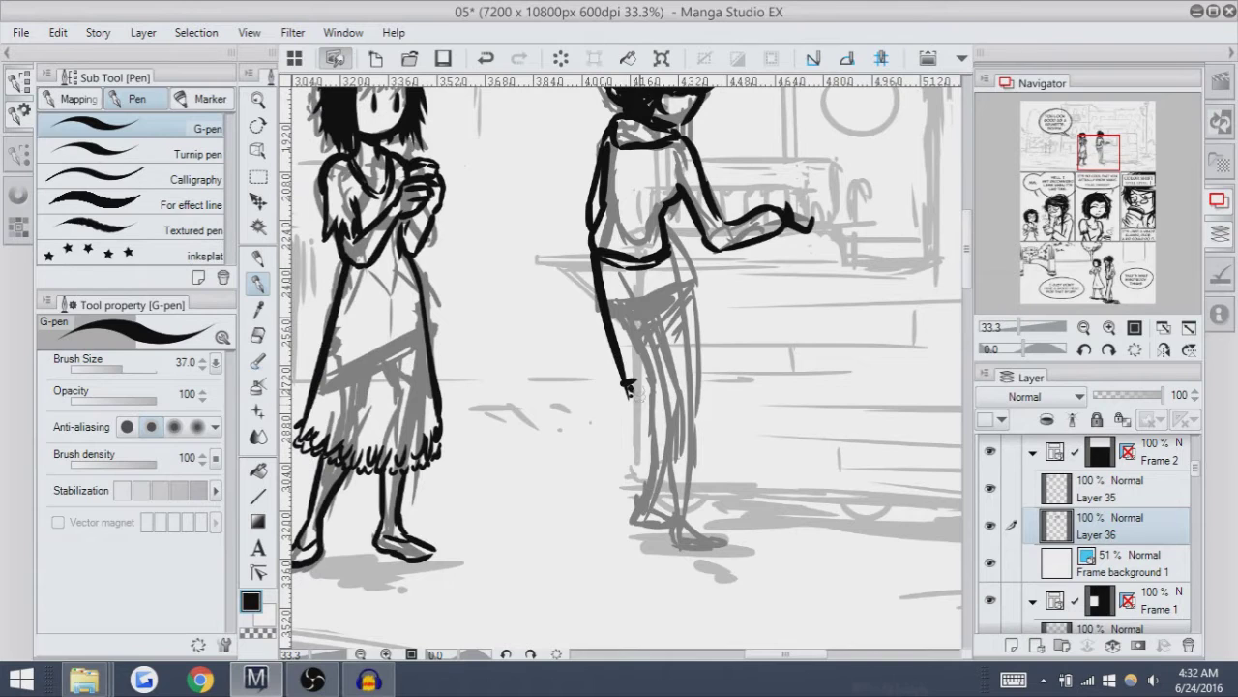
# Ink a line inside the thigh of the pants and the back outline of the lower leg to the ankle.
pyautogui.moveTo(627, 273); pyautogui.dragTo(636, 432)
pyautogui.hotkey('ctrl', 'z')
pyautogui.hotkey('ctrl', 'z')
pyautogui.hotkey('ctrl', 'z')
pyautogui.moveTo(622, 267)
pyautogui.mouseDown()
pyautogui.moveTo(634, 395)
pyautogui.moveTo(617, 281)
pyautogui.moveTo(631, 426)
pyautogui.moveTo(619, 509)
pyautogui.mouseUp()
pyautogui.hotkey('ctrl', 'z')
pyautogui.hotkey('ctrl', 'z')
pyautogui.hotkey('ctrl', 'z')
pyautogui.moveTo(631, 397); pyautogui.dragTo(611, 529)
# Ink the bottom edge of the pant leg and the front outline of the lower leg up to the knee.
pyautogui.moveTo(881, 259); pyautogui.dragTo(813, 245)
pyautogui.hotkey('ctrl', 'z')
pyautogui.moveTo(541, 491)
pyautogui.mouseDown()
pyautogui.moveTo(544, 519)
pyautogui.moveTo(592, 523)
pyautogui.mouseUp()
pyautogui.hotkey('ctrl', 'z')
pyautogui.hotkey('ctrl', 'z')
pyautogui.moveTo(608, 461)
pyautogui.mouseDown()
pyautogui.moveTo(580, 525)
pyautogui.moveTo(609, 411)
pyautogui.mouseUp()
pyautogui.hotkey('ctrl', 'z')
pyautogui.hotkey('ctrl', 'z')
pyautogui.hotkey('ctrl', 'z')
pyautogui.moveTo(585, 519); pyautogui.dragTo(616, 388)
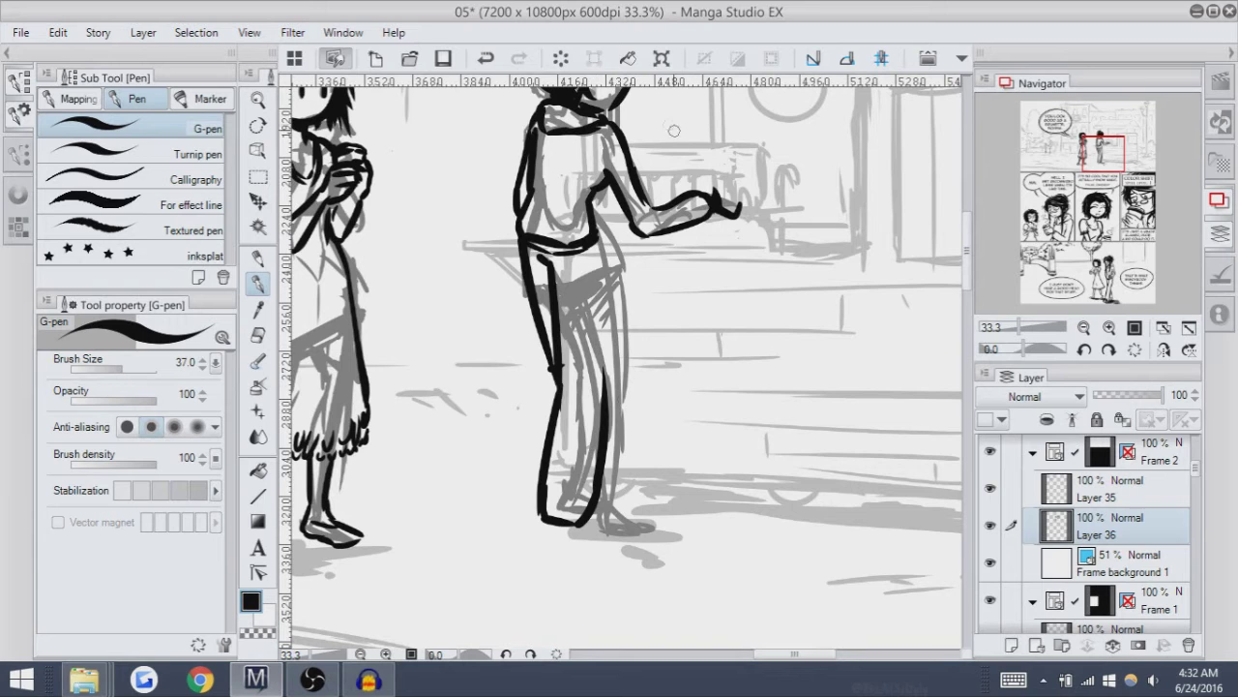
# Ink the front outline of the second woman's thigh from the waistband down to the knee.
pyautogui.hotkey('ctrl', 'z')
pyautogui.moveTo(595, 246); pyautogui.dragTo(601, 397)
pyautogui.hotkey('ctrl', 'z')
pyautogui.hotkey('ctrl', 'z')
pyautogui.hotkey('ctrl', 'z')
pyautogui.moveTo(595, 248); pyautogui.dragTo(602, 371)
pyautogui.hotkey('ctrl', 'z')
pyautogui.hotkey('ctrl', 'z')
pyautogui.hotkey('ctrl', 'z')
pyautogui.moveTo(595, 248); pyautogui.dragTo(604, 392)
# Check how the inked figures read in the whole page, returning to the second woman's legs.
pyautogui.scroll(-5, 619, 368)
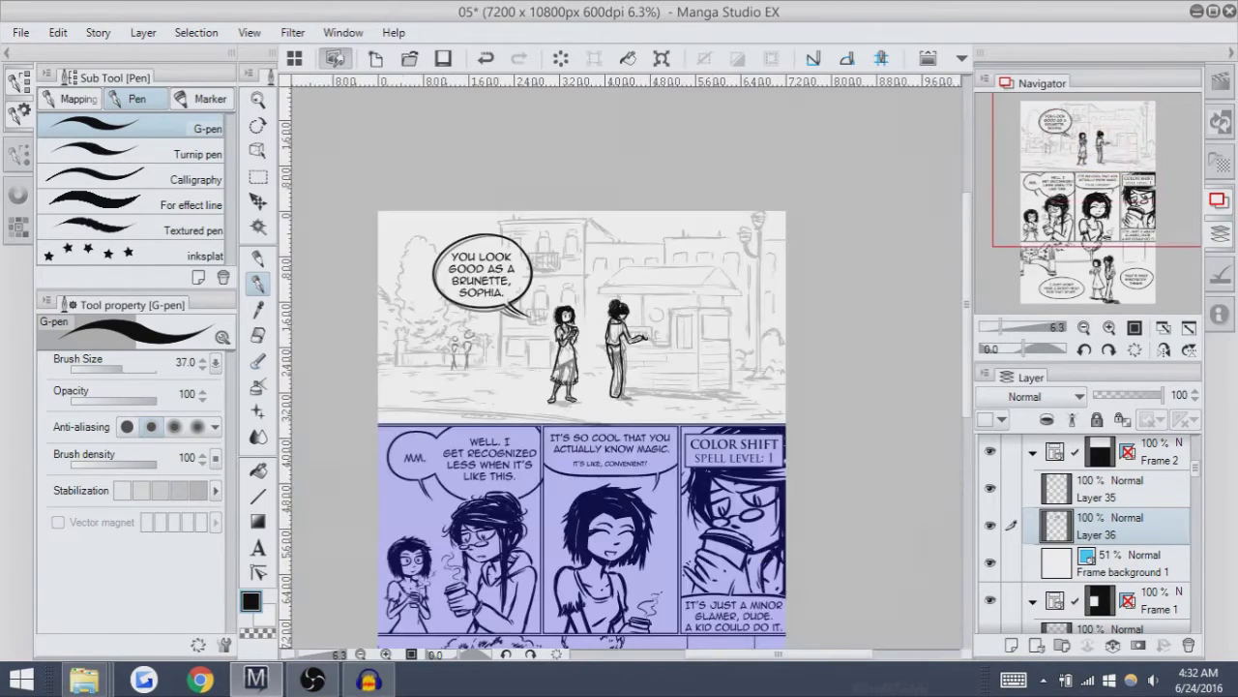
pyautogui.scroll(-2, 629, 367)
pyautogui.scroll(2, 629, 367)
pyautogui.click(1109, 327)
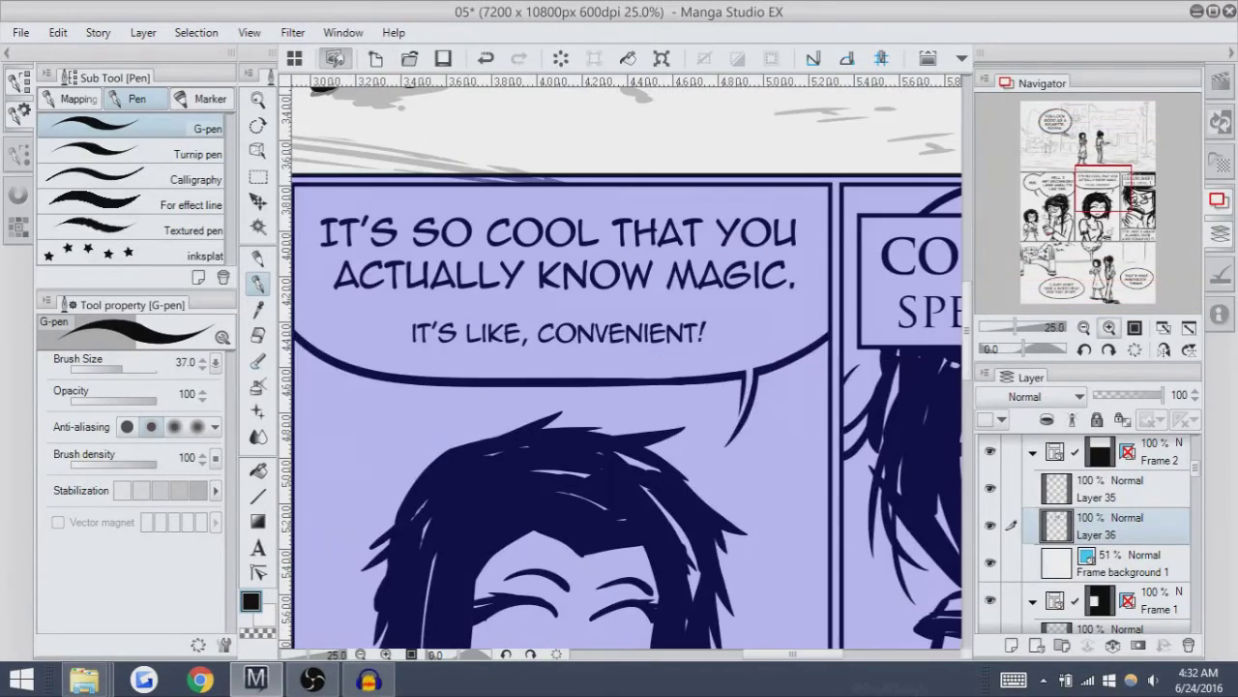
pyautogui.click(1109, 327)
pyautogui.scroll(5, 629, 368)
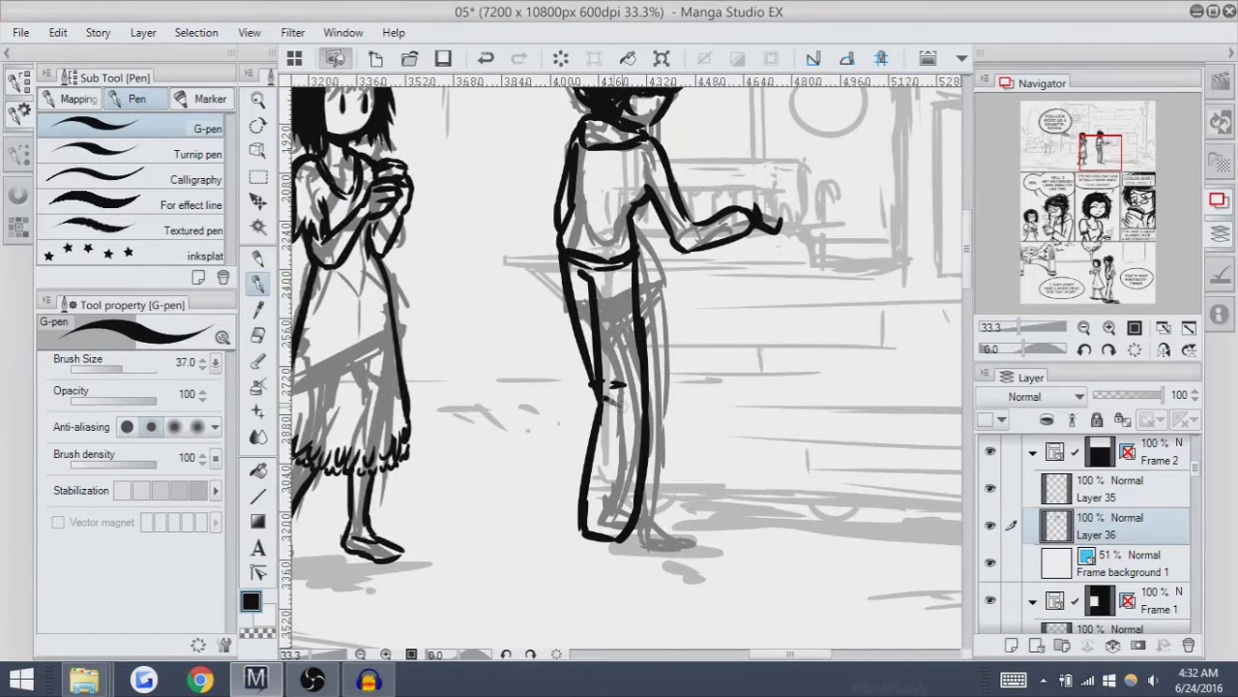
# Redo the short crease marks at the knee of the second woman's pants.
pyautogui.hotkey('ctrl', 'z')
pyautogui.scroll(-2, 629, 368)
pyautogui.moveTo(634, 424); pyautogui.dragTo(649, 449)
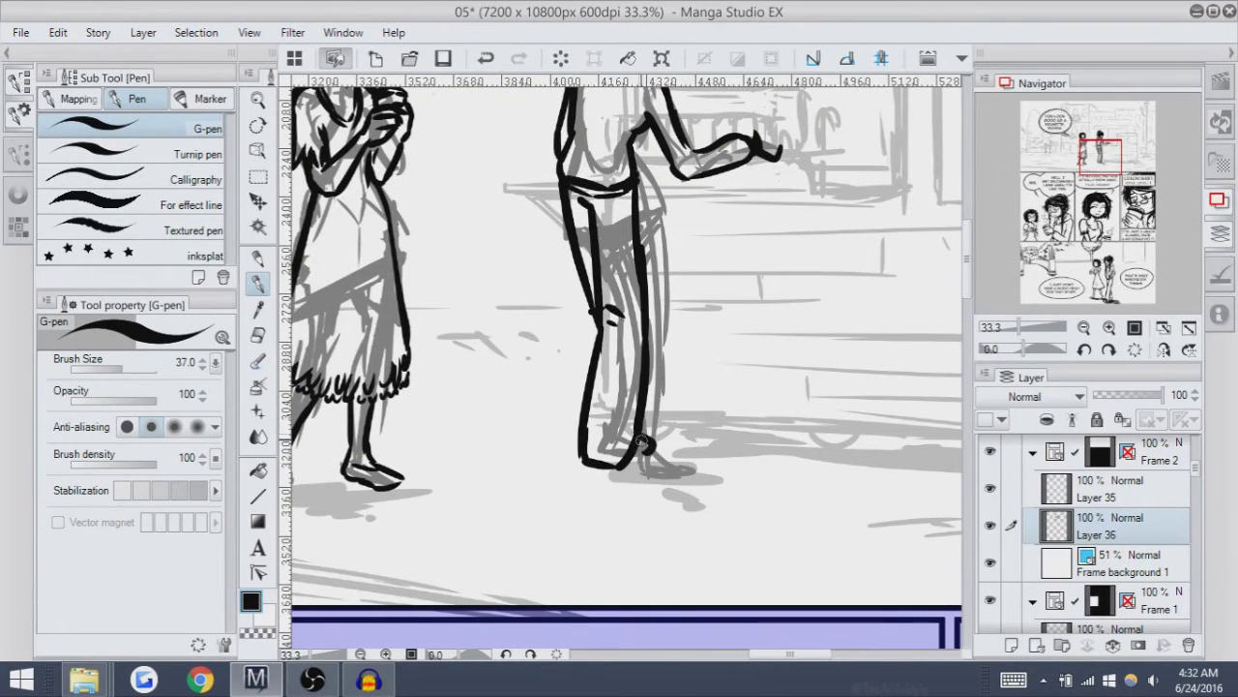
# Thicken the back outline of the pant leg just above and below the knee.
pyautogui.moveTo(582, 405); pyautogui.dragTo(587, 317)
pyautogui.hotkey('ctrl', 'z')
pyautogui.hotkey('ctrl', 'z')
pyautogui.moveTo(583, 384); pyautogui.dragTo(590, 292)
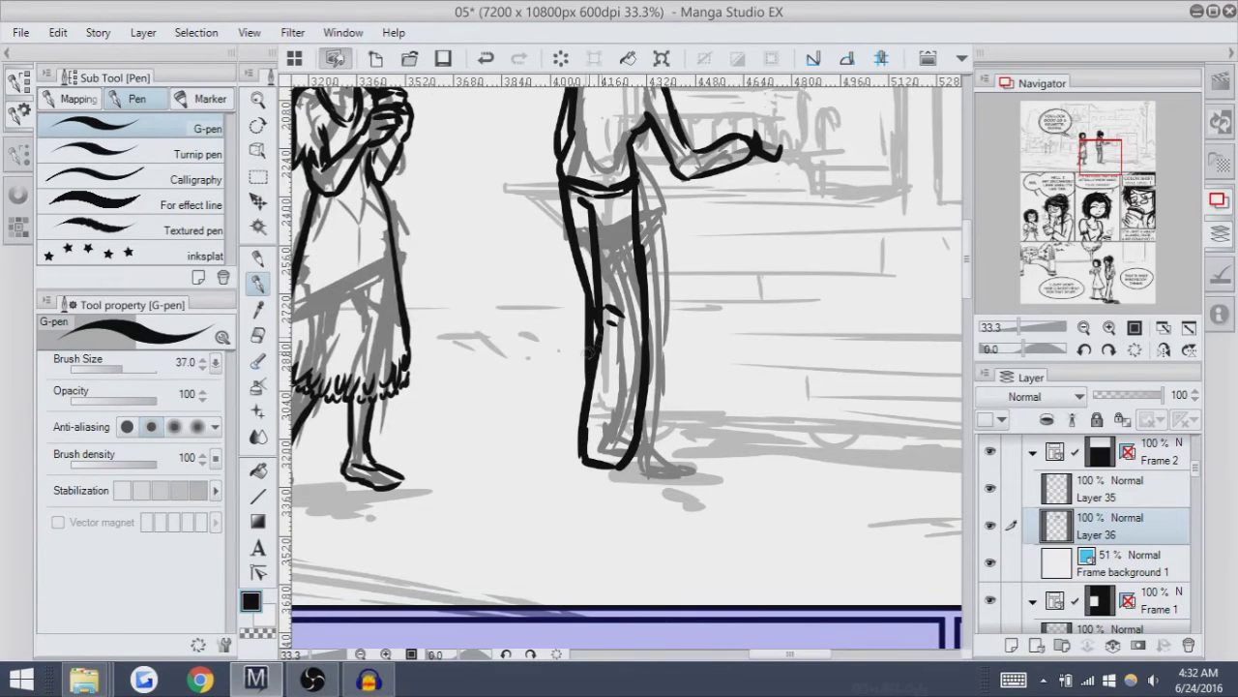
pyautogui.scroll(3, 624, 367)
pyautogui.hotkey('ctrl', 'z')
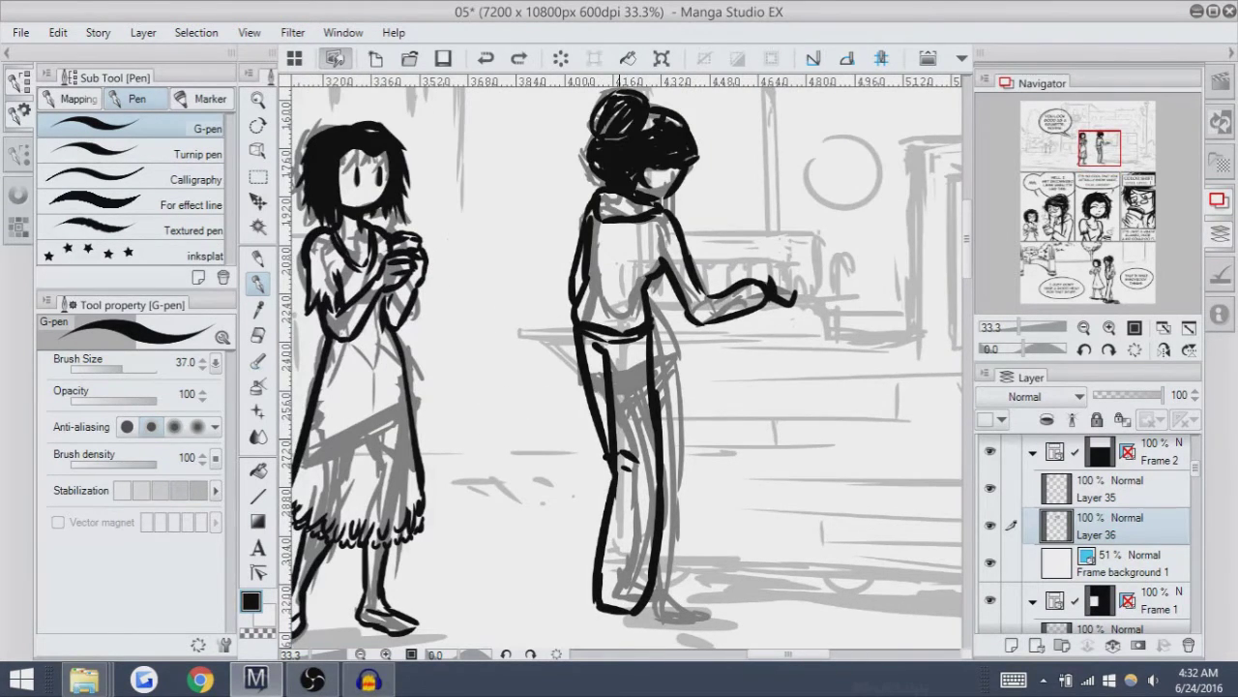
pyautogui.hotkey('ctrl', 'y')
pyautogui.hotkey('ctrl', 'z')
pyautogui.hotkey('ctrl', 'z')
pyautogui.moveTo(592, 455)
pyautogui.mouseDown()
pyautogui.moveTo(581, 393)
pyautogui.moveTo(588, 404)
pyautogui.mouseUp()
pyautogui.moveTo(605, 515); pyautogui.dragTo(600, 472)
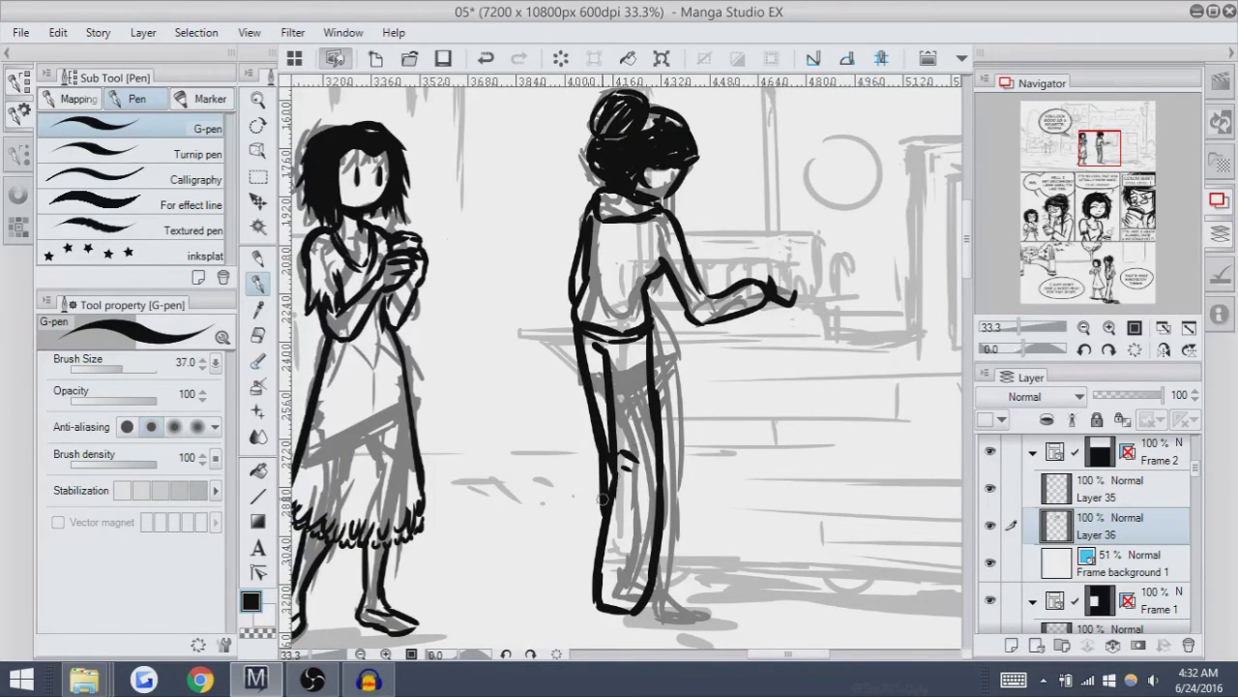
# Ink a second line along the bottom of the pant leg to form a cuff.
pyautogui.scroll(-3, 619, 368)
pyautogui.moveTo(571, 449)
pyautogui.mouseDown()
pyautogui.moveTo(577, 462)
pyautogui.moveTo(605, 451)
pyautogui.mouseUp()
pyautogui.hotkey('ctrl', 'z')
pyautogui.hotkey('ctrl', 'z')
pyautogui.hotkey('ctrl', 'z')
pyautogui.hotkey('ctrl', 'z')
pyautogui.hotkey('ctrl', 'z')
pyautogui.hotkey('ctrl', 'z')
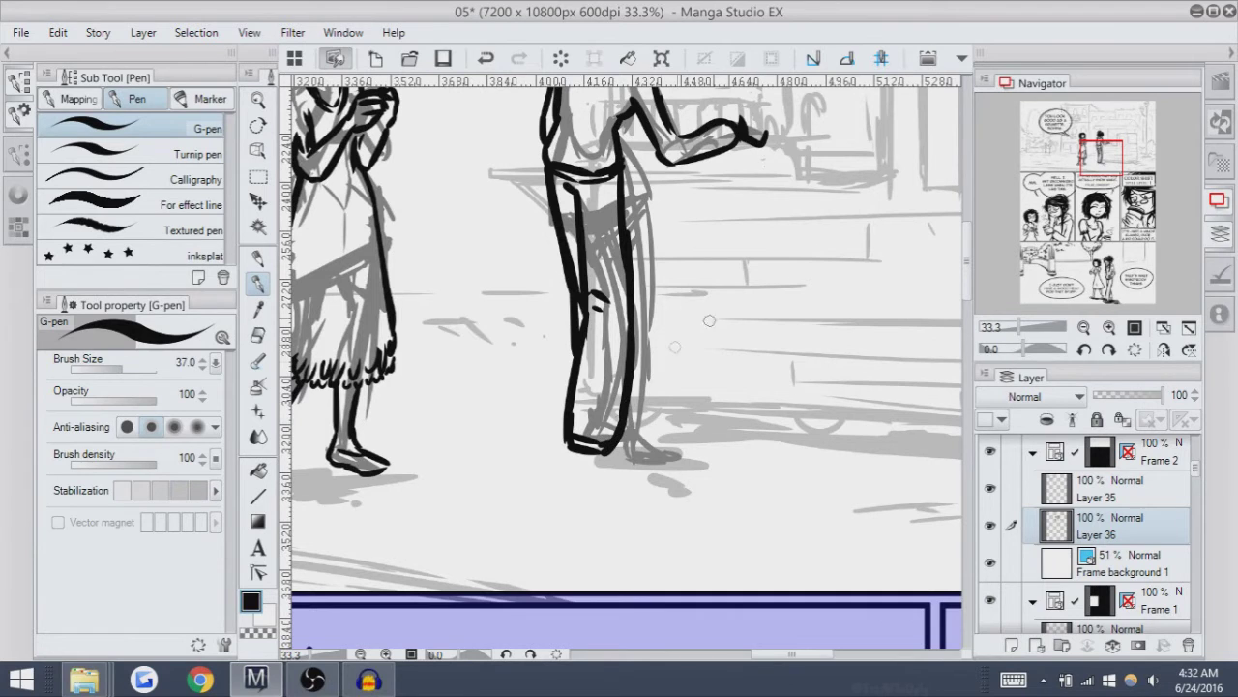
pyautogui.moveTo(619, 368)
pyautogui.mouseDown()
pyautogui.moveTo(633, 474)
pyautogui.moveTo(591, 474)
pyautogui.moveTo(632, 420)
pyautogui.moveTo(595, 426)
pyautogui.mouseUp()
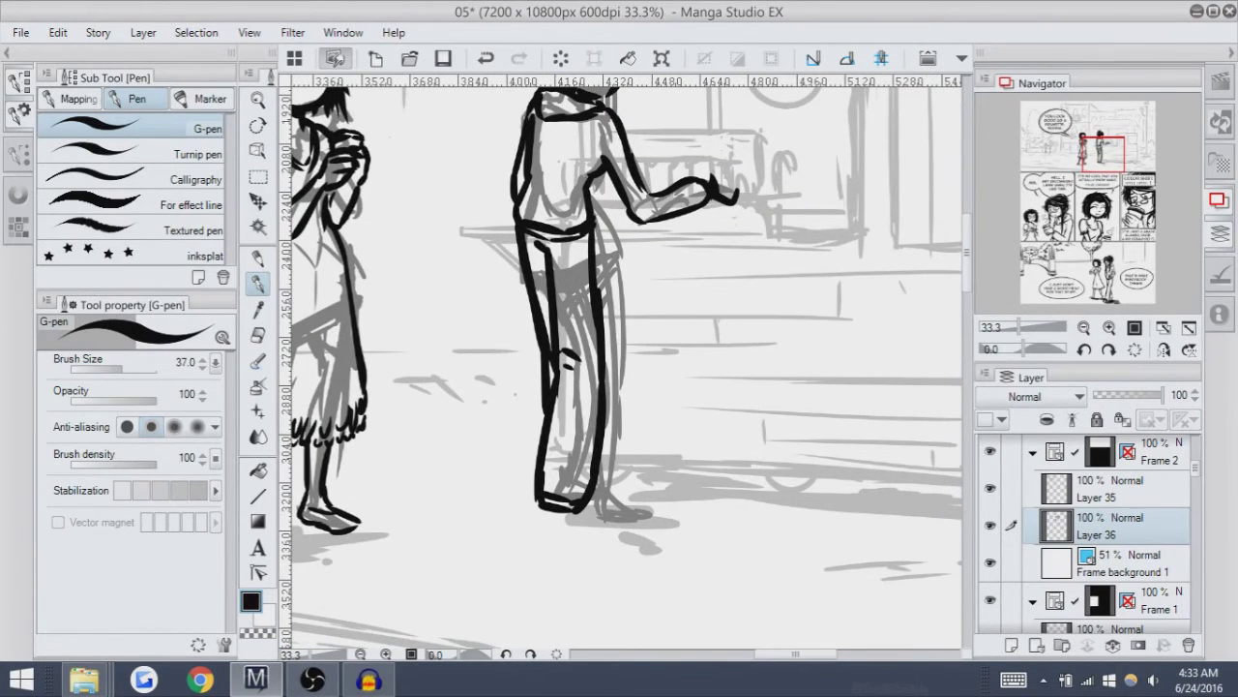
pyautogui.moveTo(595, 425); pyautogui.dragTo(667, 348)
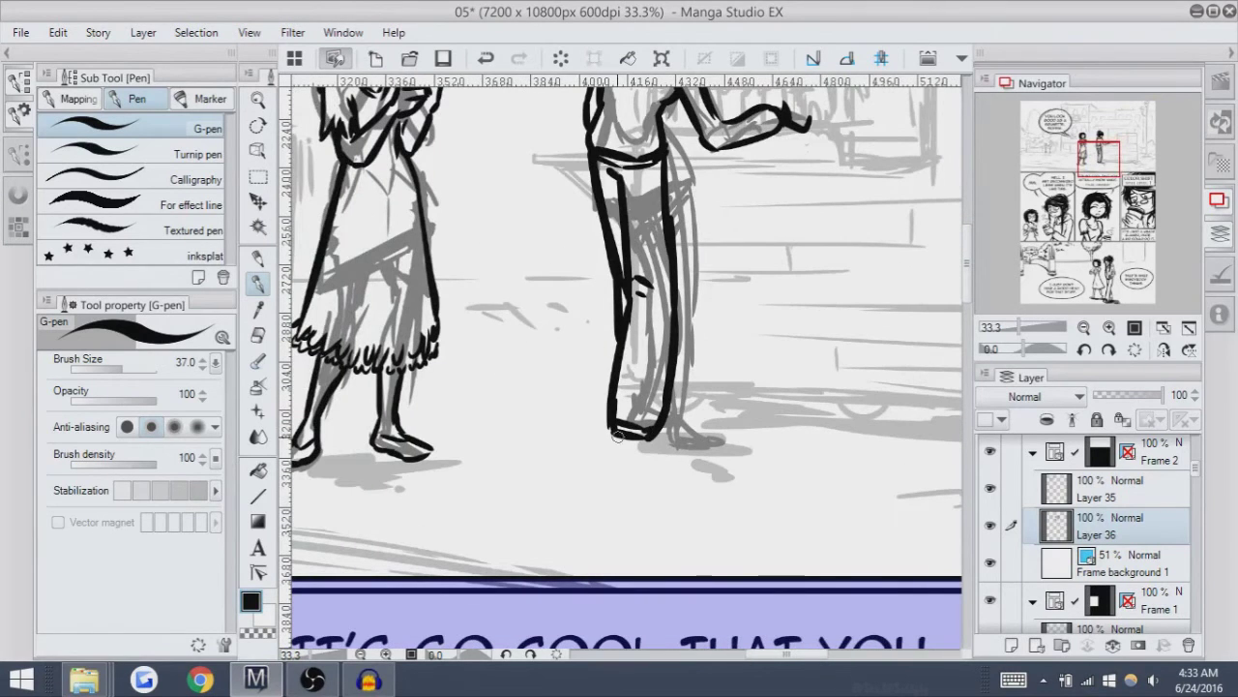
# Ink the second woman's near shoe below the pant cuff, redoing the outline strokes and comparing versions.
pyautogui.hotkey('ctrl', 'z')
pyautogui.moveTo(615, 436)
pyautogui.mouseDown()
pyautogui.moveTo(648, 445)
pyautogui.moveTo(689, 434)
pyautogui.moveTo(689, 445)
pyautogui.mouseUp()
pyautogui.hotkey('ctrl', 'z')
pyautogui.hotkey('ctrl', 'z')
pyautogui.hotkey('ctrl', 'z')
pyautogui.hotkey('ctrl', 'z')
pyautogui.hotkey('ctrl', 'z')
pyautogui.hotkey('ctrl', 'z')
pyautogui.hotkey('ctrl', 'z')
pyautogui.hotkey('ctrl', 'z')
pyautogui.hotkey('ctrl', 'z')
pyautogui.hotkey('ctrl', 'z')
pyautogui.hotkey('ctrl', 'z')
pyautogui.hotkey('ctrl', 'y')
pyautogui.hotkey('ctrl', 'z')
pyautogui.hotkey('ctrl', 'y')
pyautogui.hotkey('ctrl', 'z')
pyautogui.hotkey('ctrl', 'y')
pyautogui.hotkey('ctrl', 'z')
pyautogui.hotkey('ctrl', 'y')
pyautogui.hotkey('ctrl', 'z')
pyautogui.hotkey('ctrl', 'y')
pyautogui.moveTo(615, 437)
pyautogui.mouseDown()
pyautogui.moveTo(606, 460)
pyautogui.moveTo(631, 462)
pyautogui.mouseUp()
pyautogui.hotkey('ctrl', 'z')
pyautogui.hotkey('ctrl', 'y')
pyautogui.hotkey('ctrl', 'z')
pyautogui.hotkey('ctrl', 'y')
pyautogui.hotkey('ctrl', 'z')
pyautogui.hotkey('ctrl', 'y')
pyautogui.hotkey('ctrl', 'z')
pyautogui.hotkey('ctrl', 'y')
pyautogui.hotkey('ctrl', 'z')
pyautogui.hotkey('ctrl', 'y')
pyautogui.hotkey('ctrl', 'z')
pyautogui.hotkey('ctrl', 'y')
pyautogui.hotkey('ctrl', 'z')
pyautogui.hotkey('ctrl', 'y')
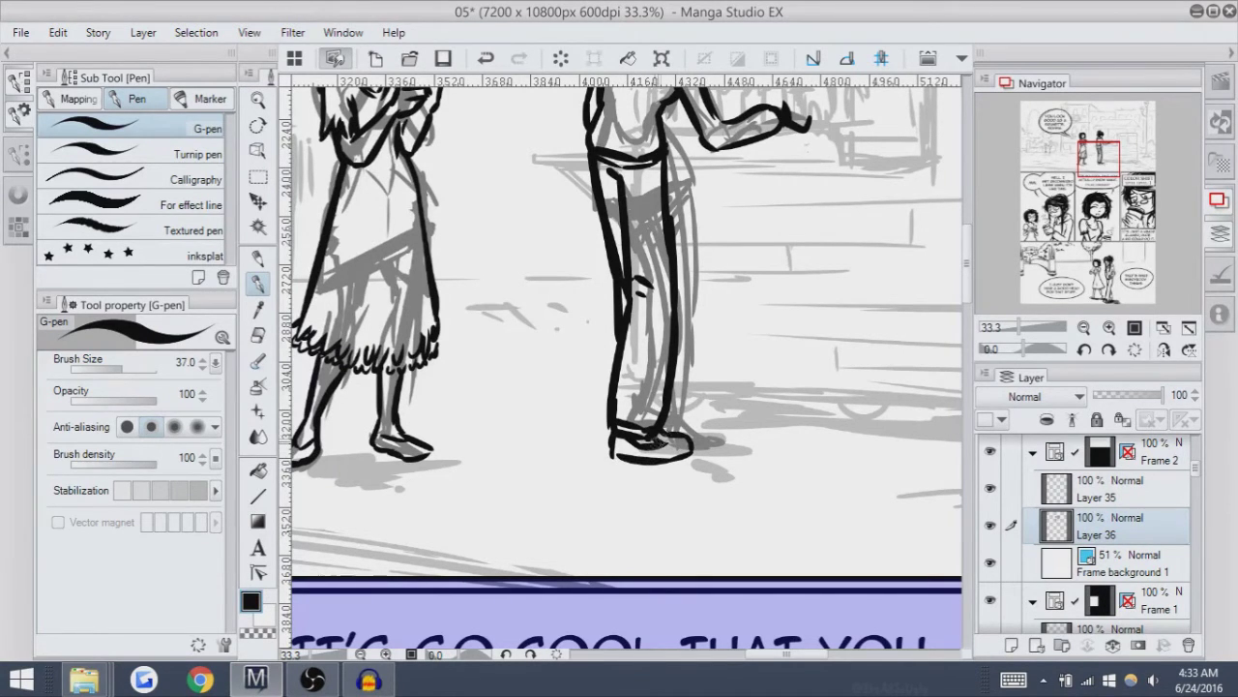
# Rework the near shoe's outline with a rounded heel and redo the short lines around the toe.
pyautogui.scroll(3, 624, 367)
pyautogui.scroll(-4, 624, 368)
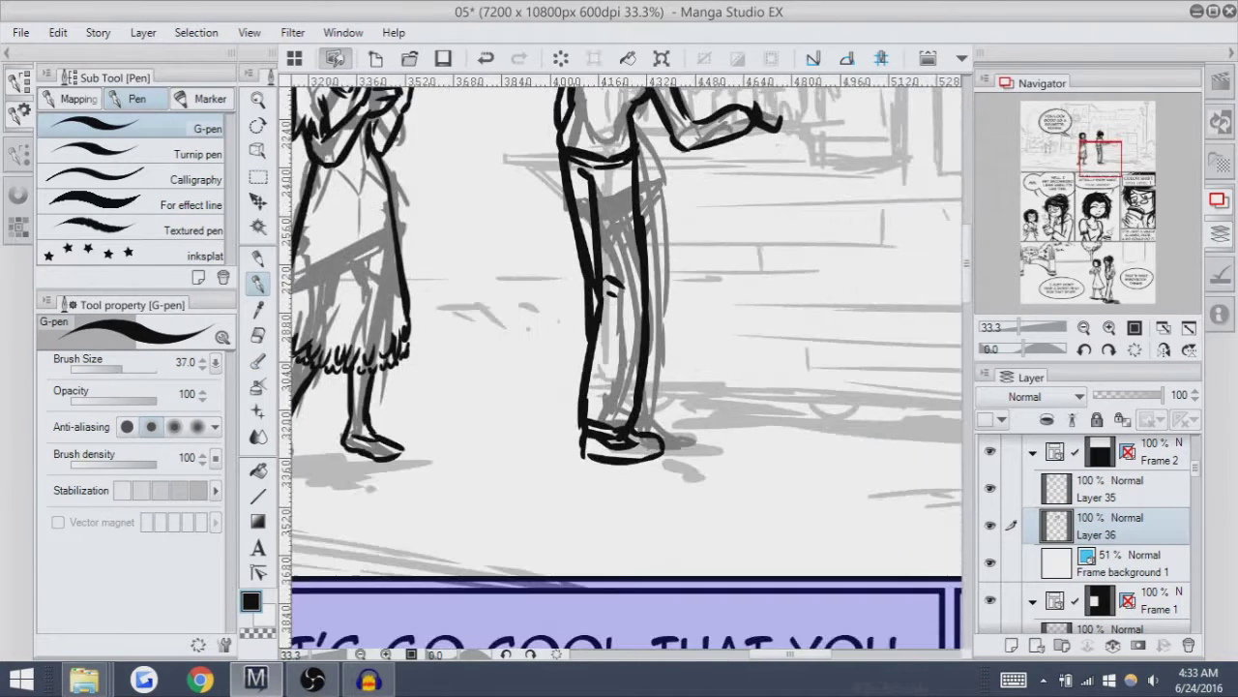
pyautogui.hotkey('ctrl', 'z')
pyautogui.hotkey('ctrl', 'z')
pyautogui.moveTo(633, 416)
pyautogui.mouseDown()
pyautogui.moveTo(661, 431)
pyautogui.moveTo(593, 426)
pyautogui.moveTo(586, 437)
pyautogui.moveTo(588, 424)
pyautogui.moveTo(598, 447)
pyautogui.moveTo(583, 438)
pyautogui.moveTo(656, 434)
pyautogui.mouseUp()
pyautogui.hotkey('ctrl', 'z')
pyautogui.hotkey('ctrl', 'z')
pyautogui.hotkey('ctrl', 'z')
pyautogui.hotkey('ctrl', 'z')
pyautogui.hotkey('ctrl', 'z')
pyautogui.hotkey('ctrl', 'z')
pyautogui.hotkey('ctrl', 'z')
pyautogui.hotkey('ctrl', 'z')
pyautogui.hotkey('ctrl', 'z')
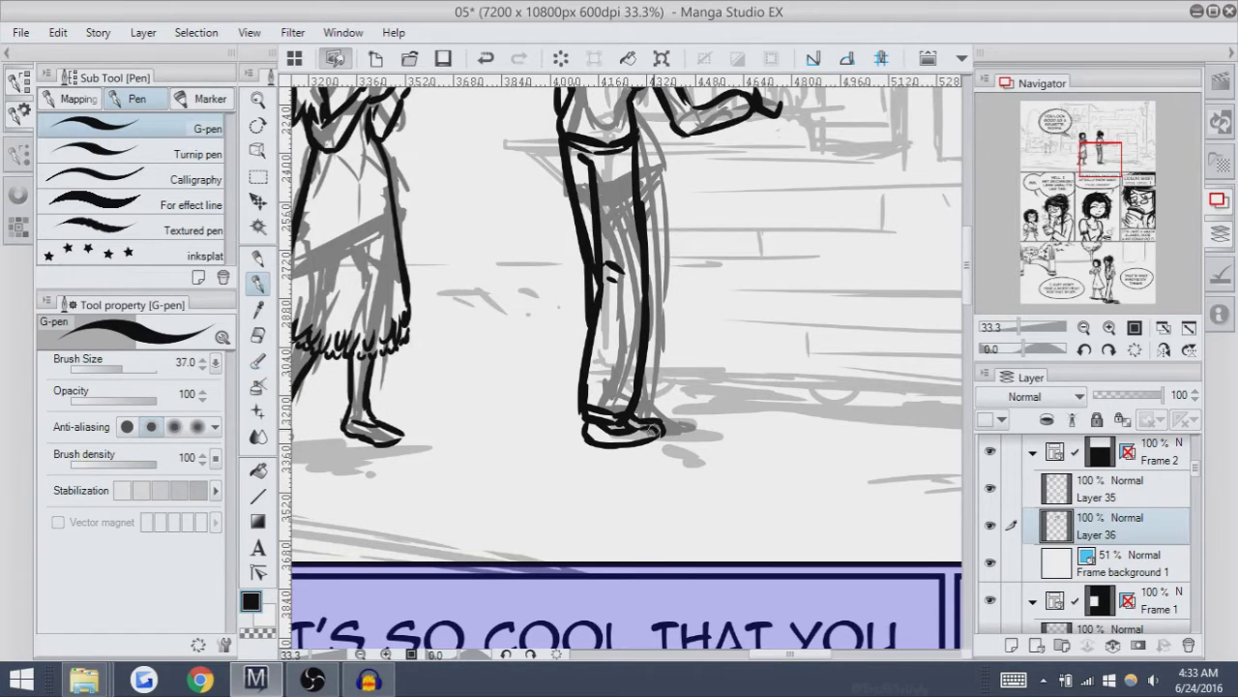
pyautogui.hotkey('ctrl', 'z')
pyautogui.hotkey('ctrl', 'y')
# Ink the visible bit of the far foot just behind the near shoe's ankle.
pyautogui.scroll(-10, 626, 368)
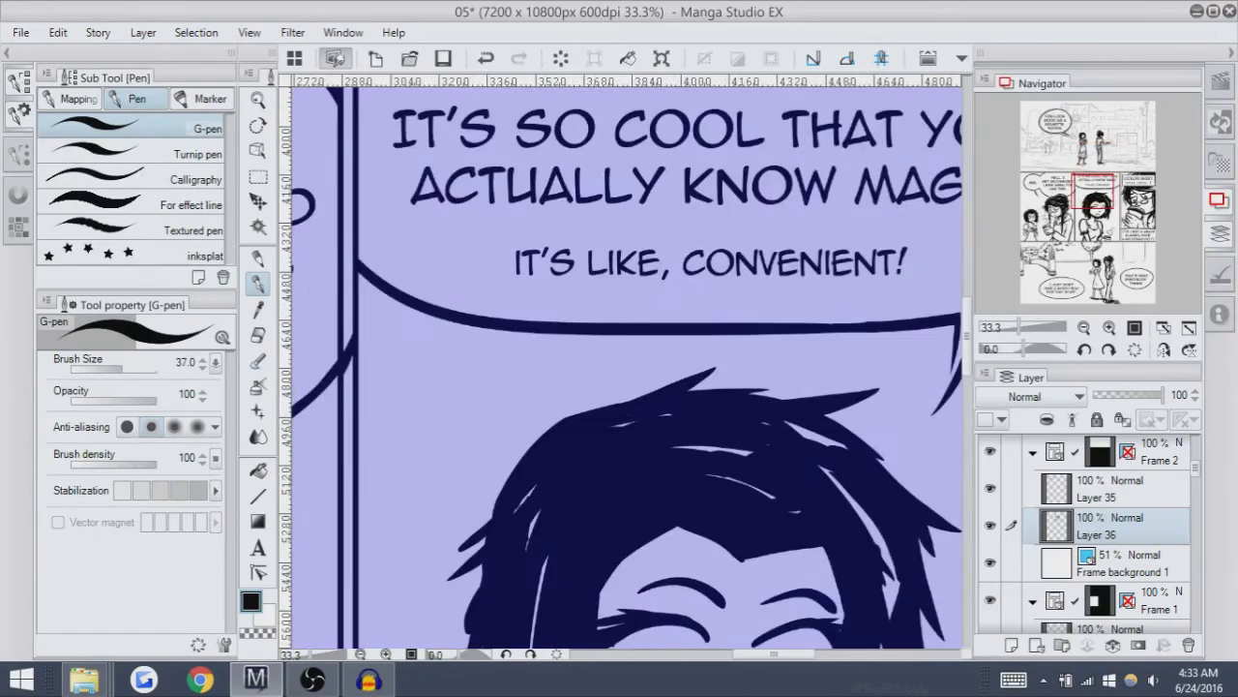
pyautogui.scroll(10, 626, 368)
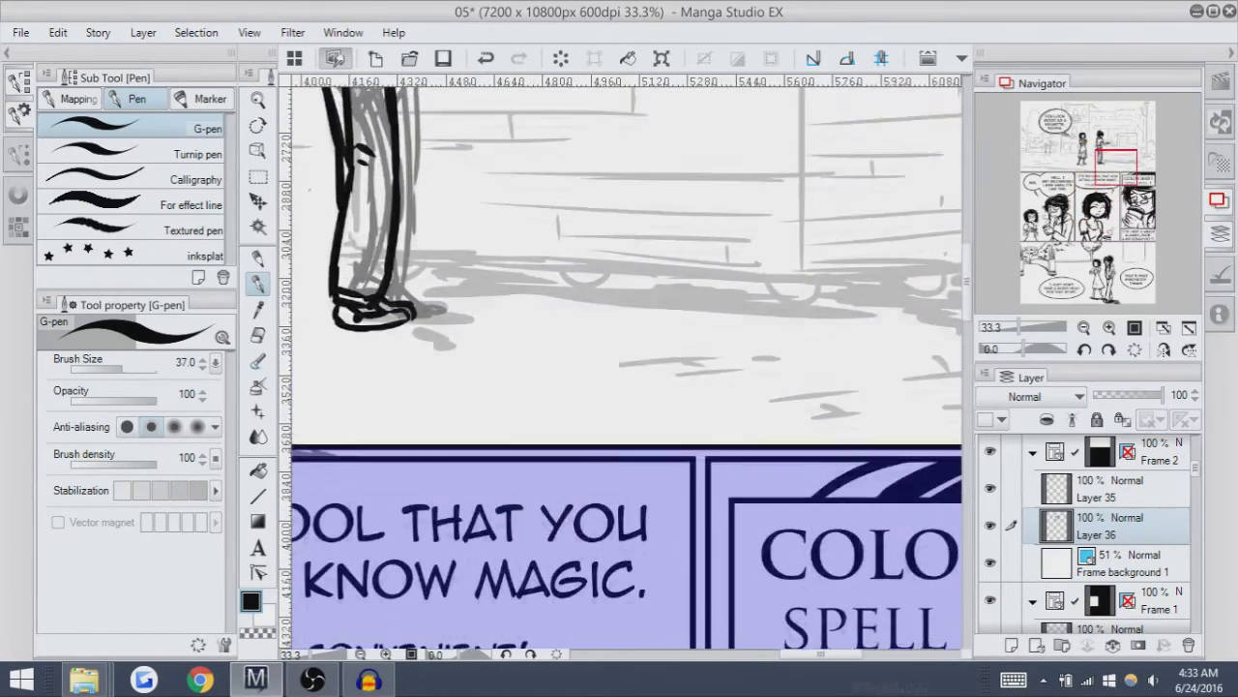
pyautogui.moveTo(691, 302); pyautogui.dragTo(683, 323)
pyautogui.hotkey('ctrl', 'z')
pyautogui.hotkey('ctrl', 'z')
pyautogui.hotkey('ctrl', 'z')
pyautogui.scroll(10, 626, 367)
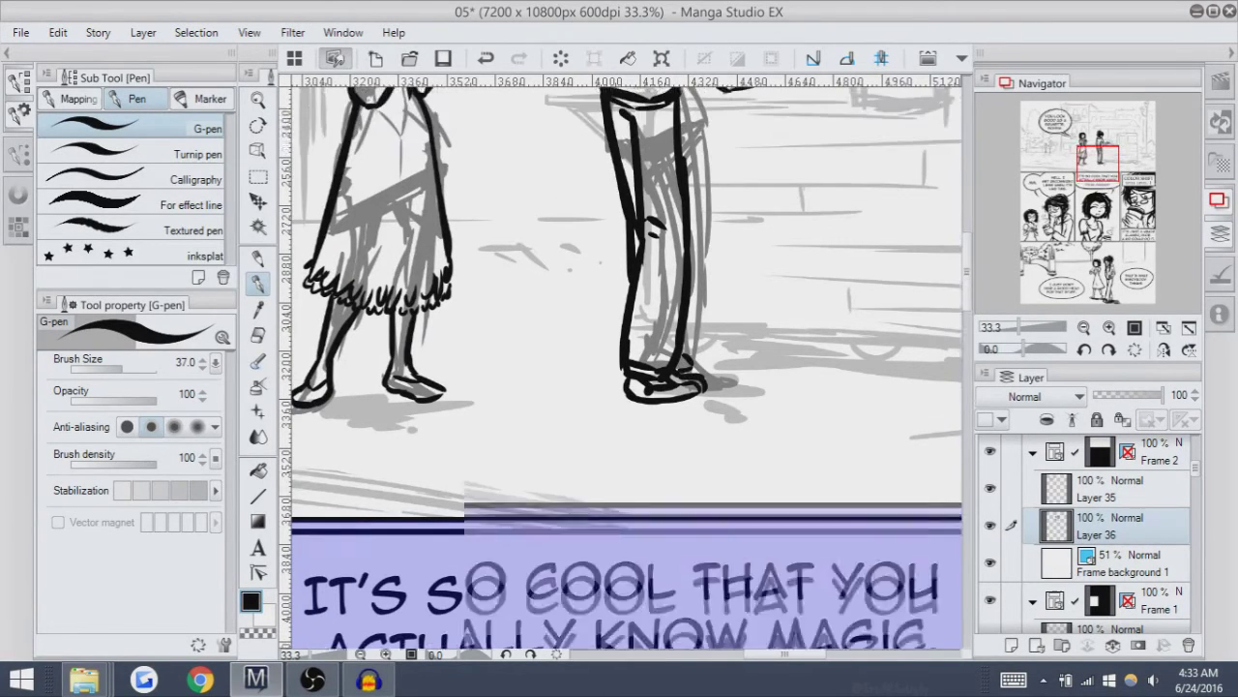
pyautogui.scroll(3, 855, 214)
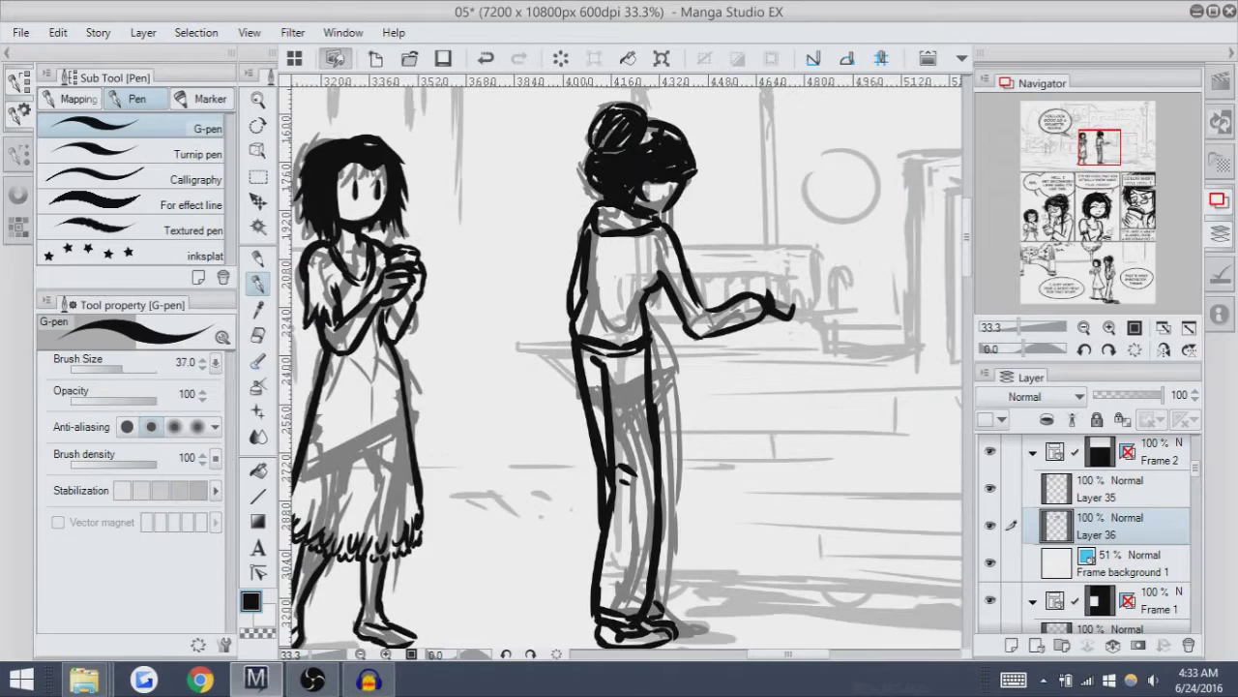
# Ink a short dark lock of hair hanging down beside the second woman's face.
pyautogui.moveTo(656, 198); pyautogui.dragTo(666, 230)
pyautogui.hotkey('ctrl', 'z')
pyautogui.hotkey('ctrl', 'z')
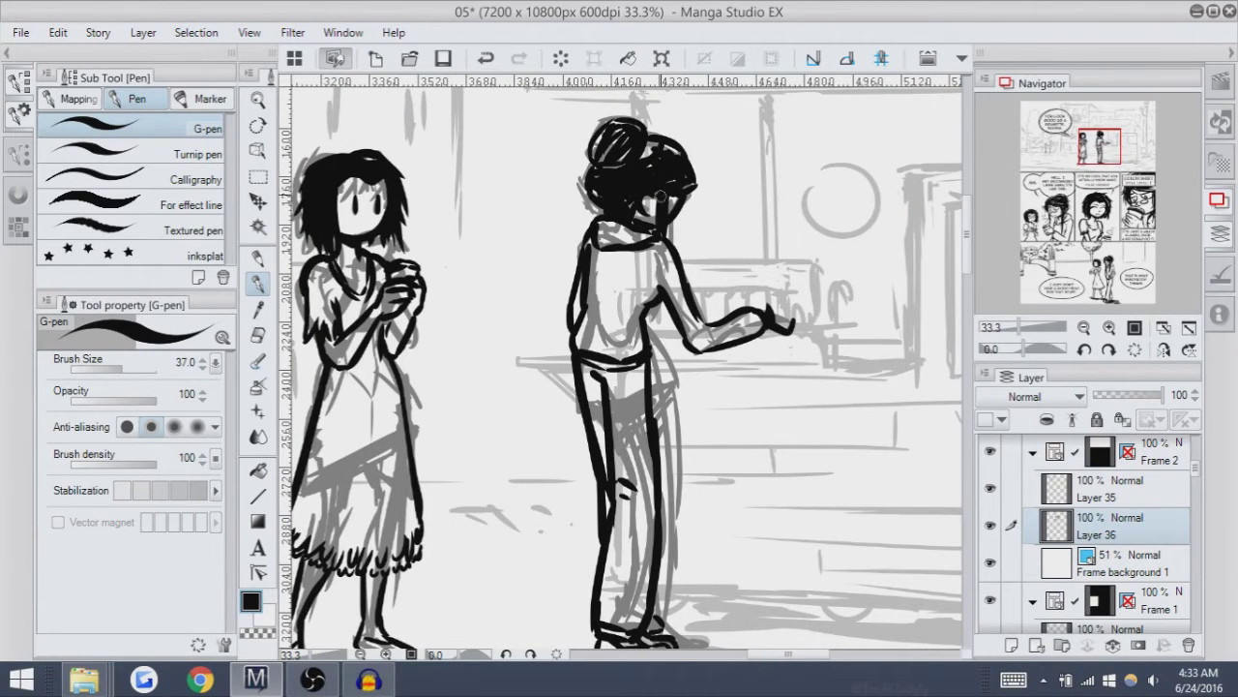
pyautogui.moveTo(658, 193); pyautogui.dragTo(663, 207)
# Ink a short fold mark under the second woman's bent arm, beside the side of her top.
pyautogui.moveTo(646, 303)
pyautogui.mouseDown()
pyautogui.moveTo(668, 350)
pyautogui.moveTo(664, 341)
pyautogui.mouseUp()
pyautogui.hotkey('ctrl', 'z')
pyautogui.hotkey('ctrl', 'z')
pyautogui.hotkey('ctrl', 'z')
pyautogui.hotkey('ctrl', 'z')
pyautogui.hotkey('ctrl', 'y')
pyautogui.hotkey('ctrl', 'z')
pyautogui.hotkey('ctrl', 'y')
pyautogui.hotkey('ctrl', 'z')
pyautogui.hotkey('ctrl', 'y')
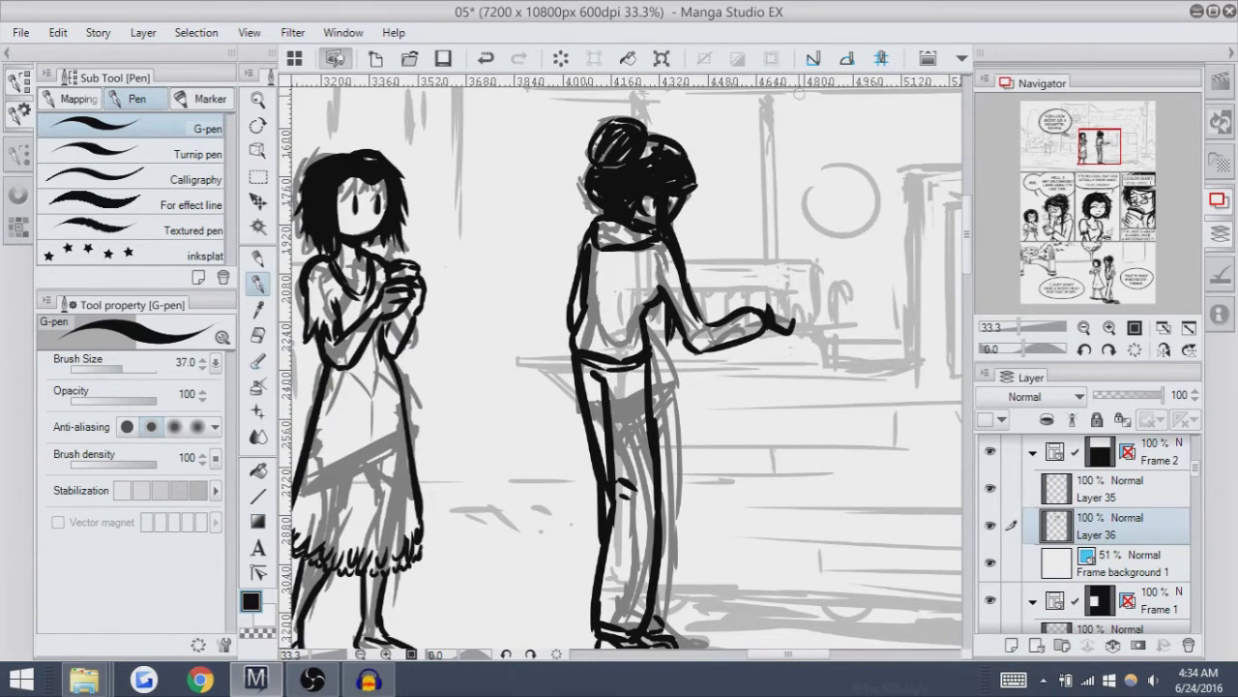
# Erase the second woman's outstretched hand back to the wrist.
pyautogui.moveTo(779, 319)
pyautogui.mouseDown()
pyautogui.moveTo(895, 271)
pyautogui.moveTo(764, 305)
pyautogui.mouseUp()
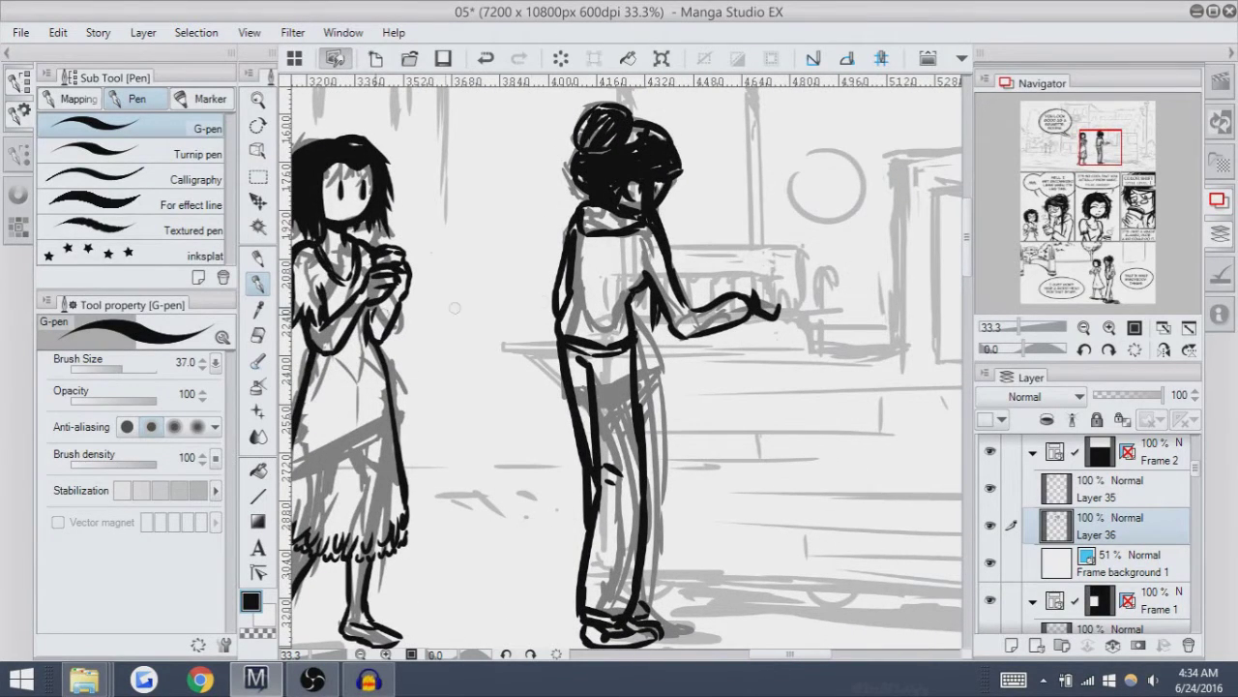
pyautogui.press('e')
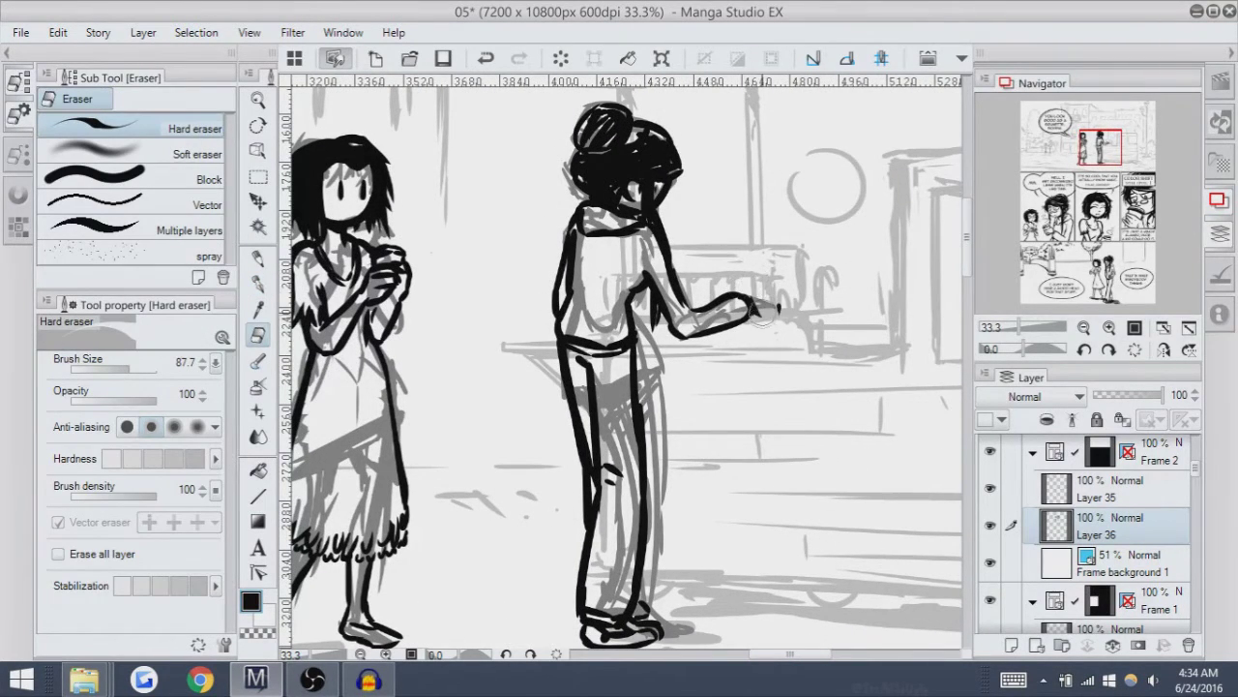
pyautogui.moveTo(771, 318); pyautogui.dragTo(774, 301)
# Ink a sleeve edge at the wrist and a new hand with curled fingers using the G-pen.
pyautogui.click(257, 283)
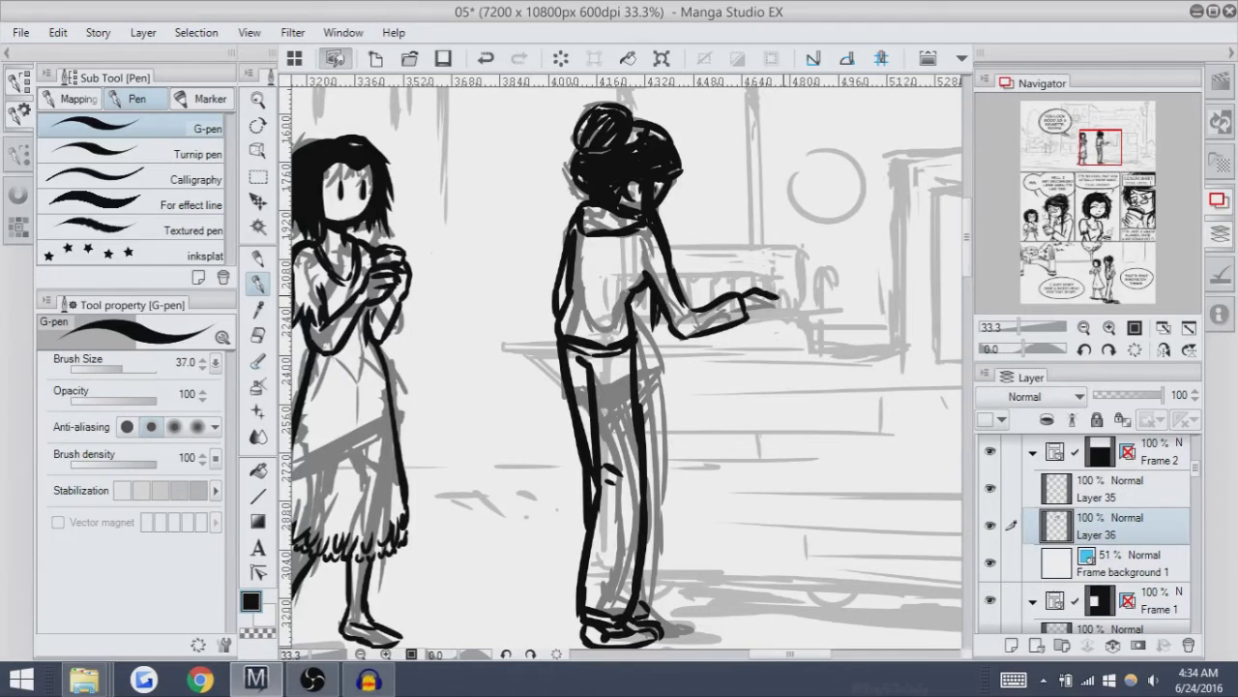
pyautogui.moveTo(737, 298); pyautogui.dragTo(768, 289)
pyautogui.moveTo(745, 304)
pyautogui.mouseDown()
pyautogui.moveTo(743, 319)
pyautogui.moveTo(759, 321)
pyautogui.mouseUp()
pyautogui.hotkey('ctrl', 'z')
pyautogui.hotkey('ctrl', 'z')
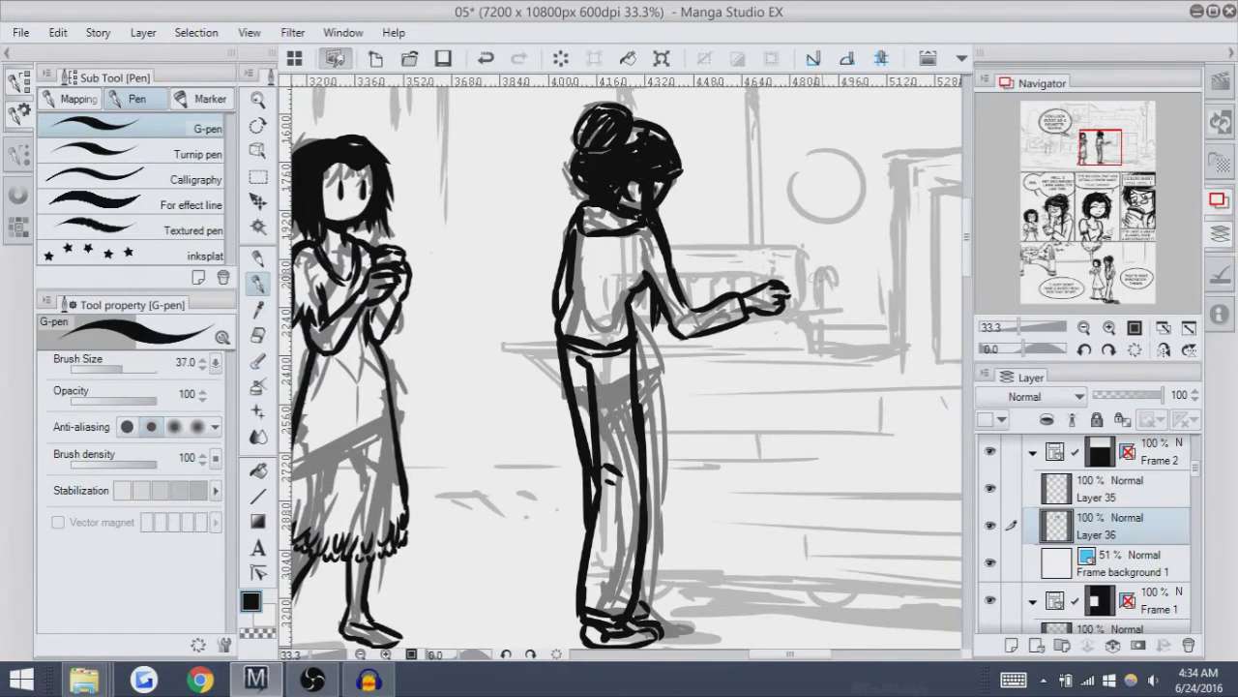
# Erase the hand's upper line near the wrist with a 57.8 hard eraser and re-ink it with the cuff.
pyautogui.scroll(-3, 624, 367)
pyautogui.scroll(3, 624, 368)
pyautogui.hscroll(2, 625, 367)
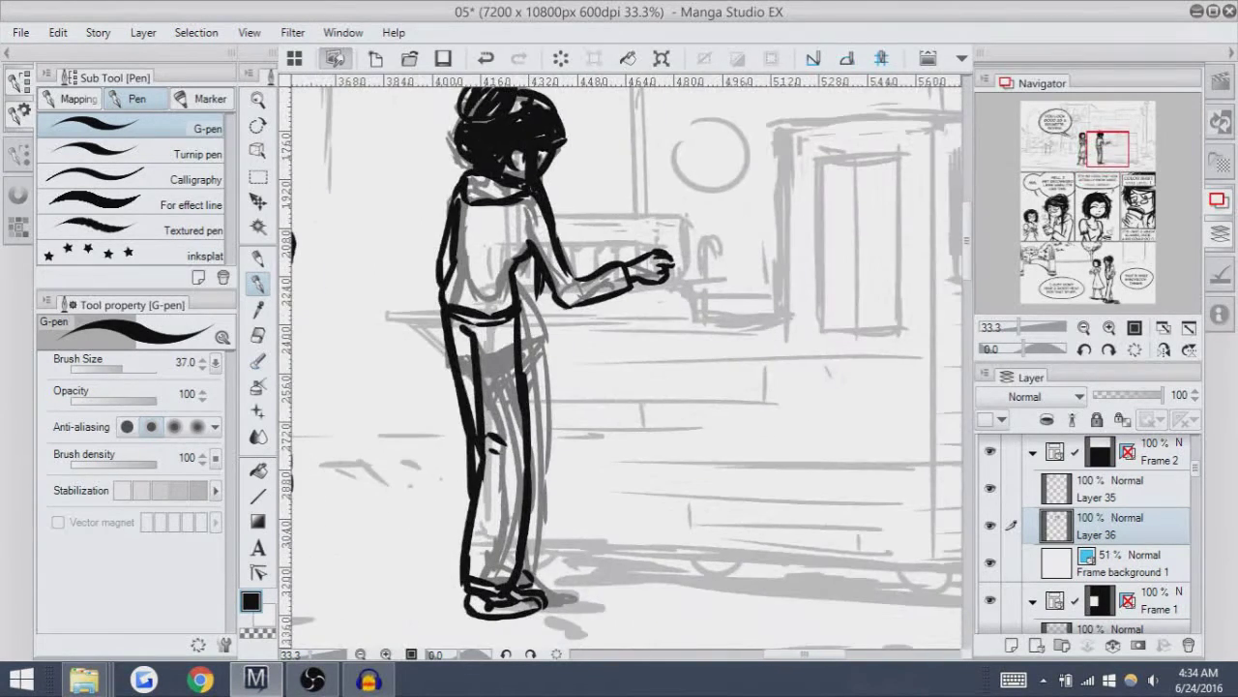
pyautogui.scroll(2, 624, 367)
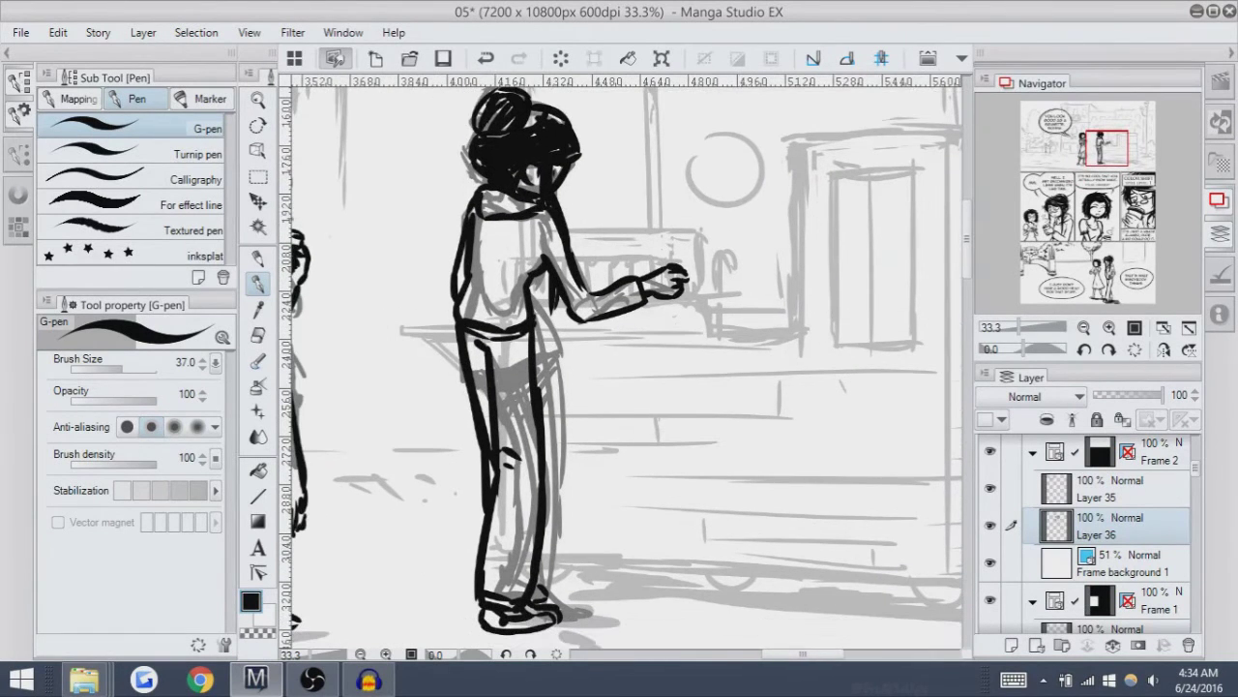
pyautogui.press('e')
pyautogui.press('[')
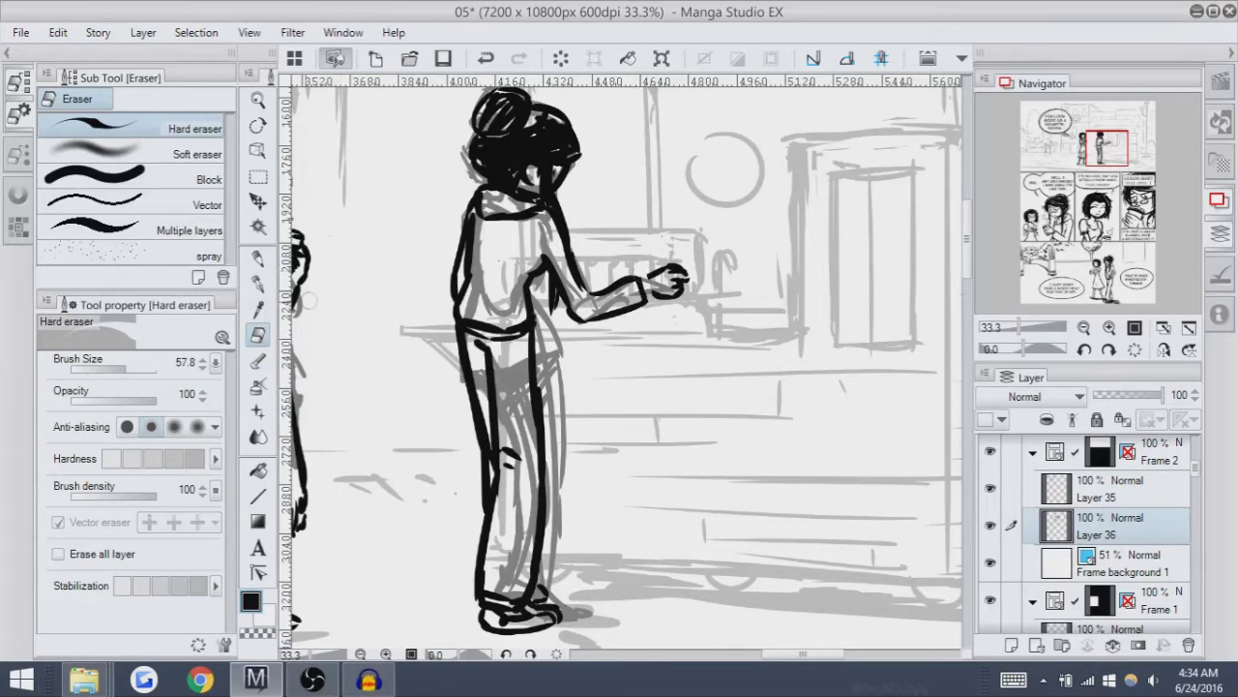
pyautogui.click(257, 283)
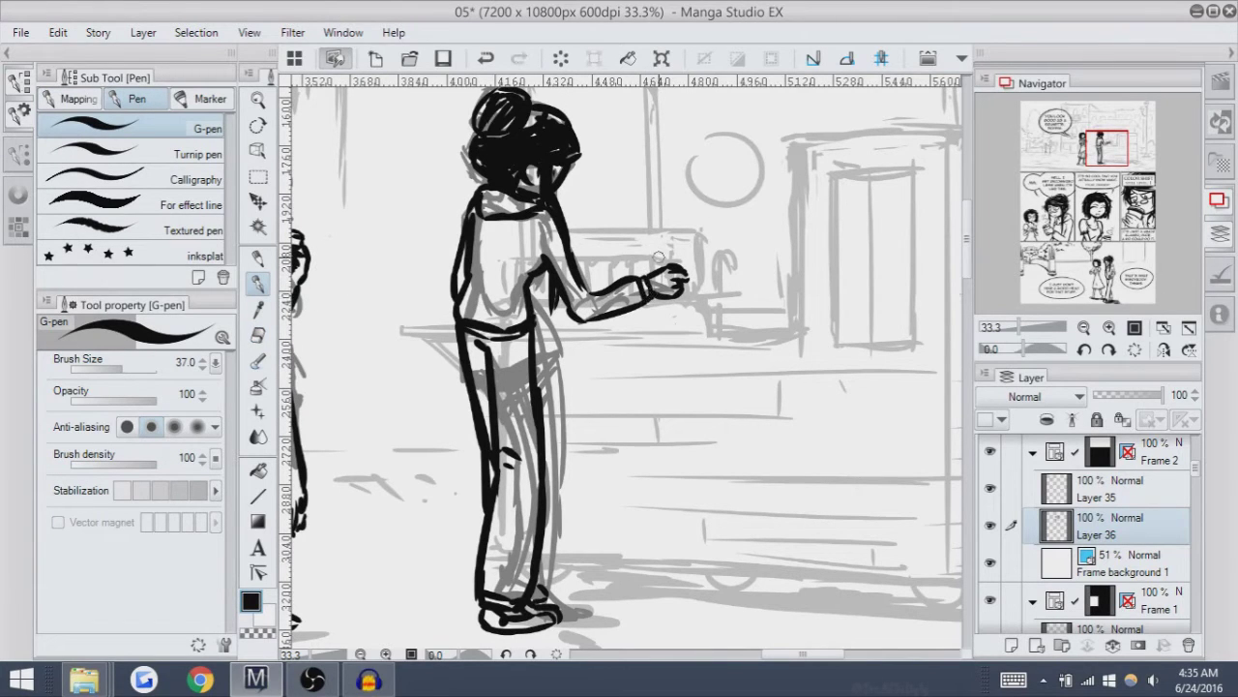
pyautogui.moveTo(939, 146); pyautogui.dragTo(953, 189)
pyautogui.moveTo(677, 387)
pyautogui.mouseDown()
pyautogui.moveTo(820, 353)
pyautogui.moveTo(648, 312)
pyautogui.moveTo(852, 373)
pyautogui.moveTo(790, 391)
pyautogui.moveTo(712, 342)
pyautogui.moveTo(677, 360)
pyautogui.moveTo(630, 355)
pyautogui.moveTo(702, 314)
pyautogui.moveTo(667, 374)
pyautogui.mouseUp()
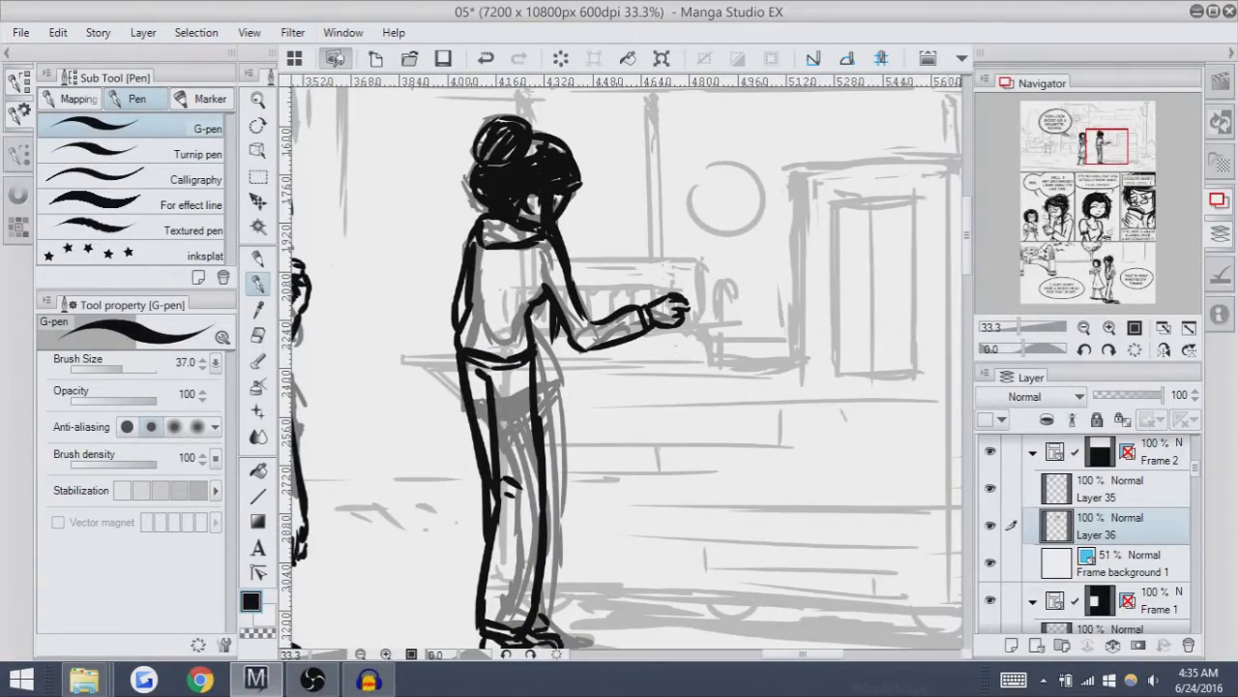
# Select the whole inked second woman with a rectangle and move her slightly away from the first woman, then deselect.
pyautogui.scroll(-1, 666, 375)
pyautogui.moveTo(667, 375); pyautogui.dragTo(580, 348)
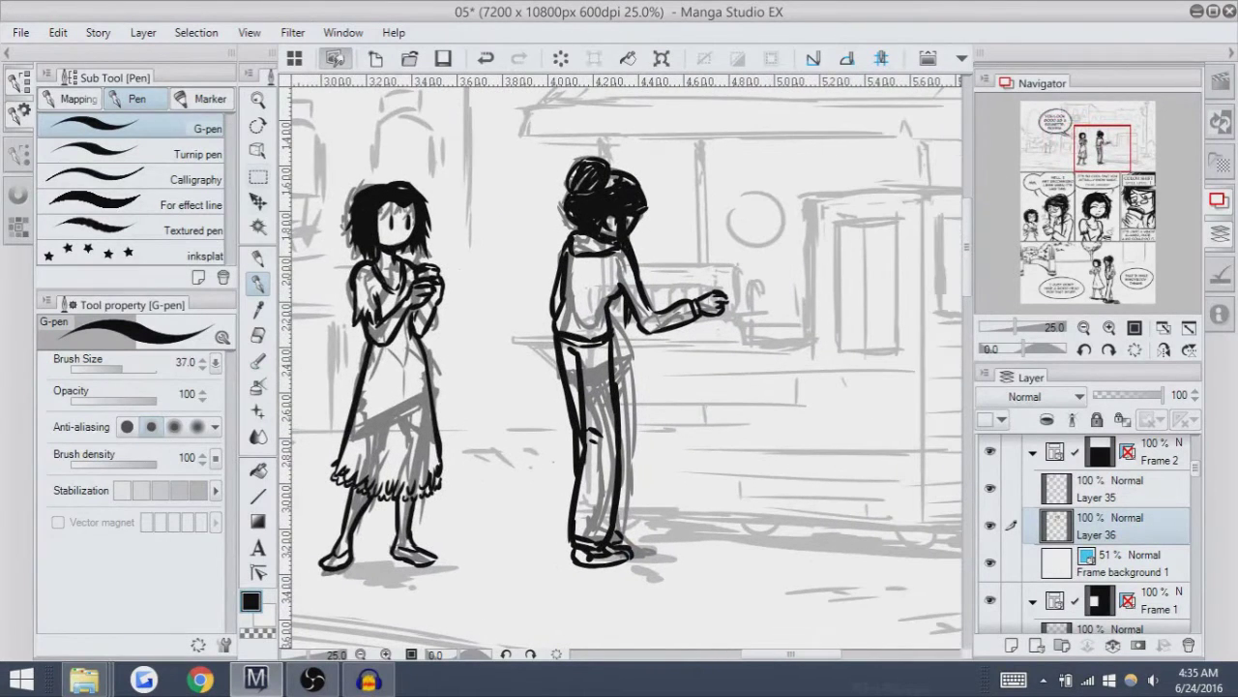
pyautogui.press('m')
pyautogui.moveTo(782, 578); pyautogui.dragTo(781, 587)
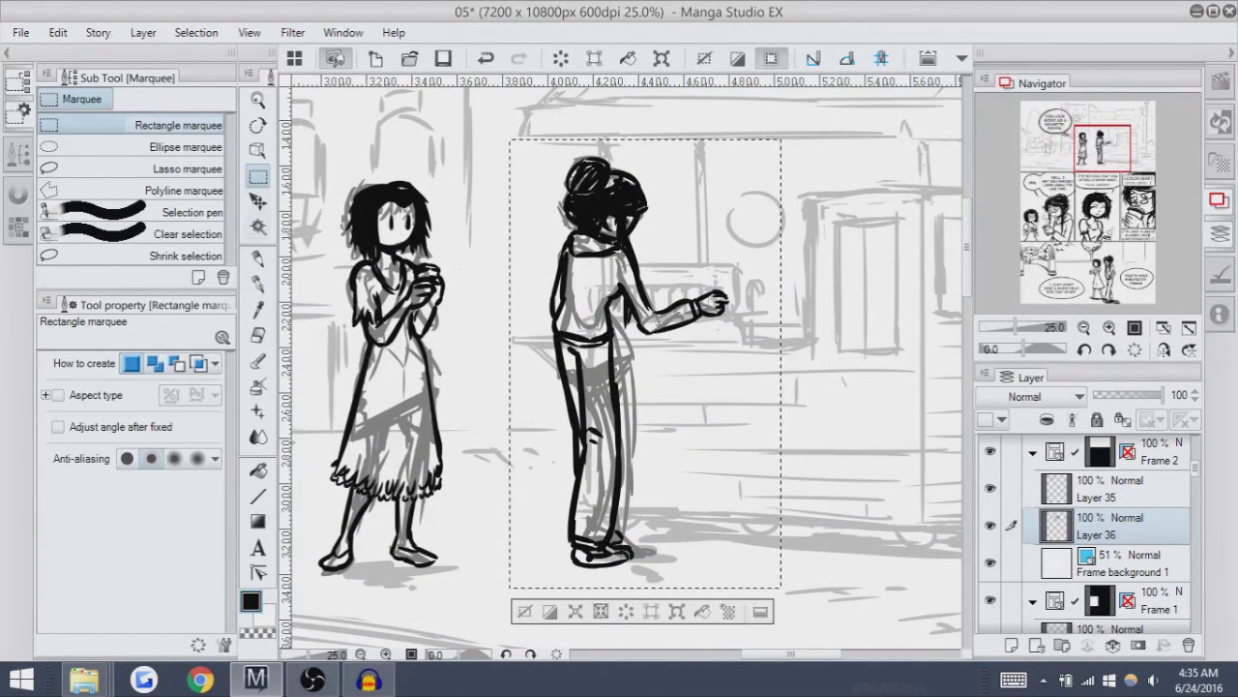
pyautogui.press('k')
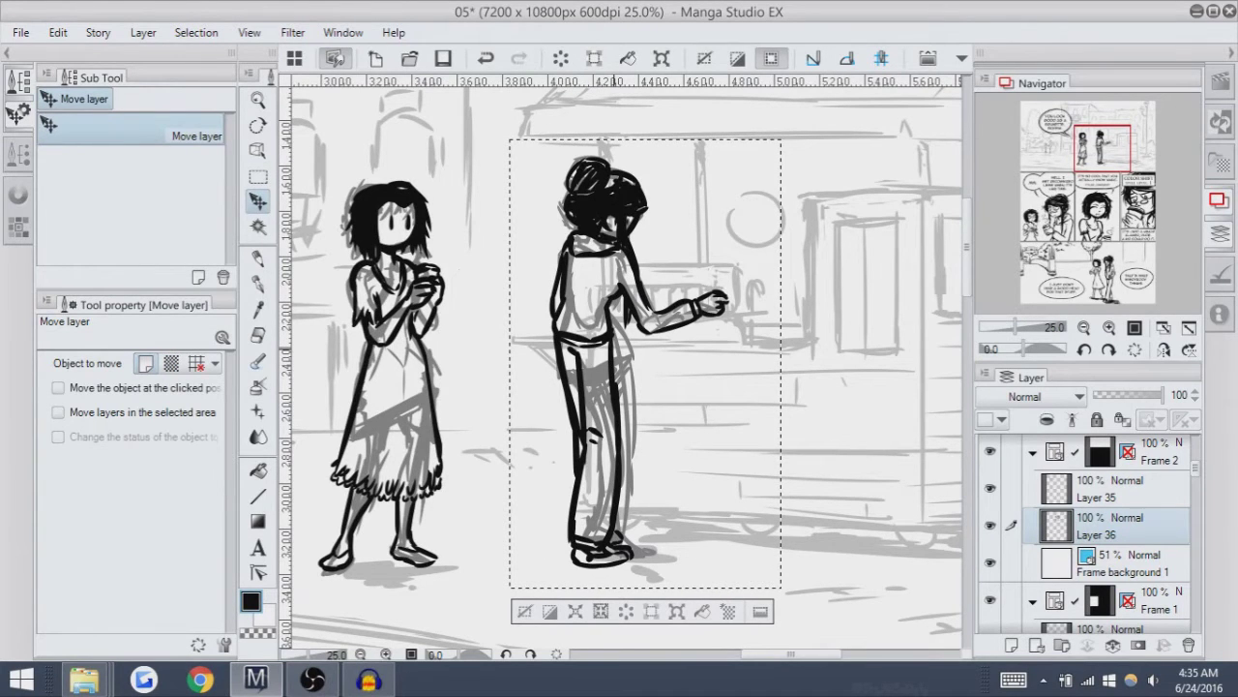
pyautogui.moveTo(611, 231); pyautogui.dragTo(631, 230)
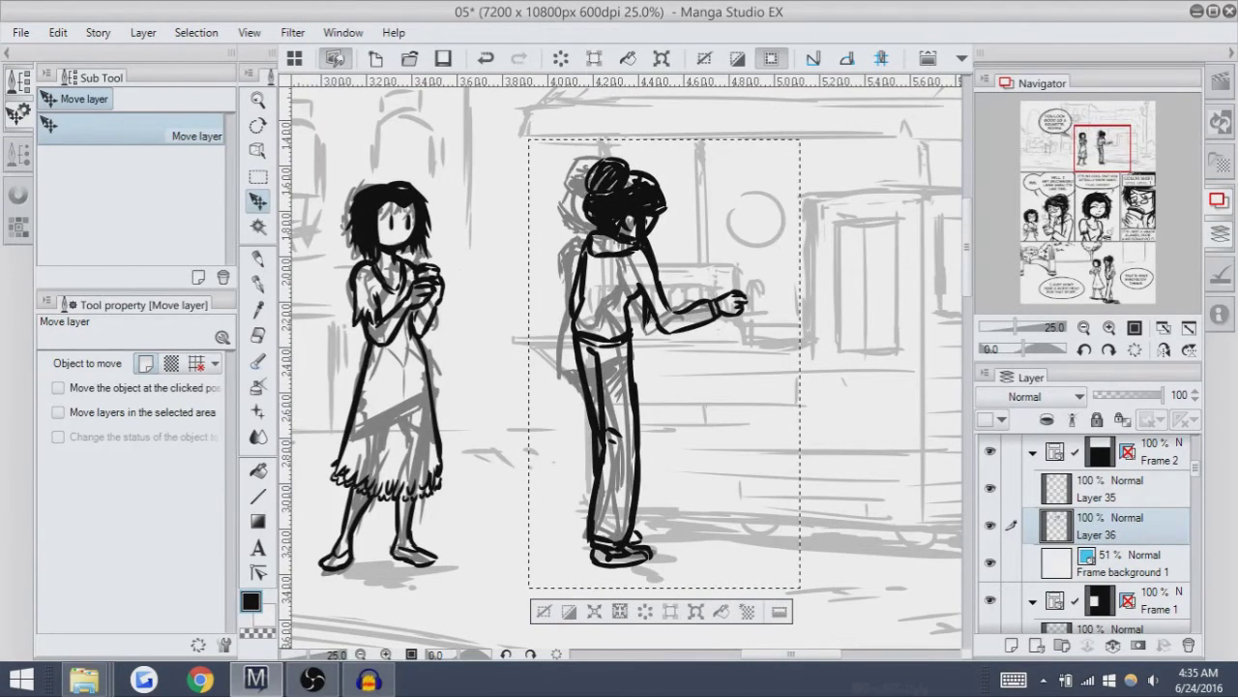
pyautogui.moveTo(631, 230); pyautogui.dragTo(639, 229)
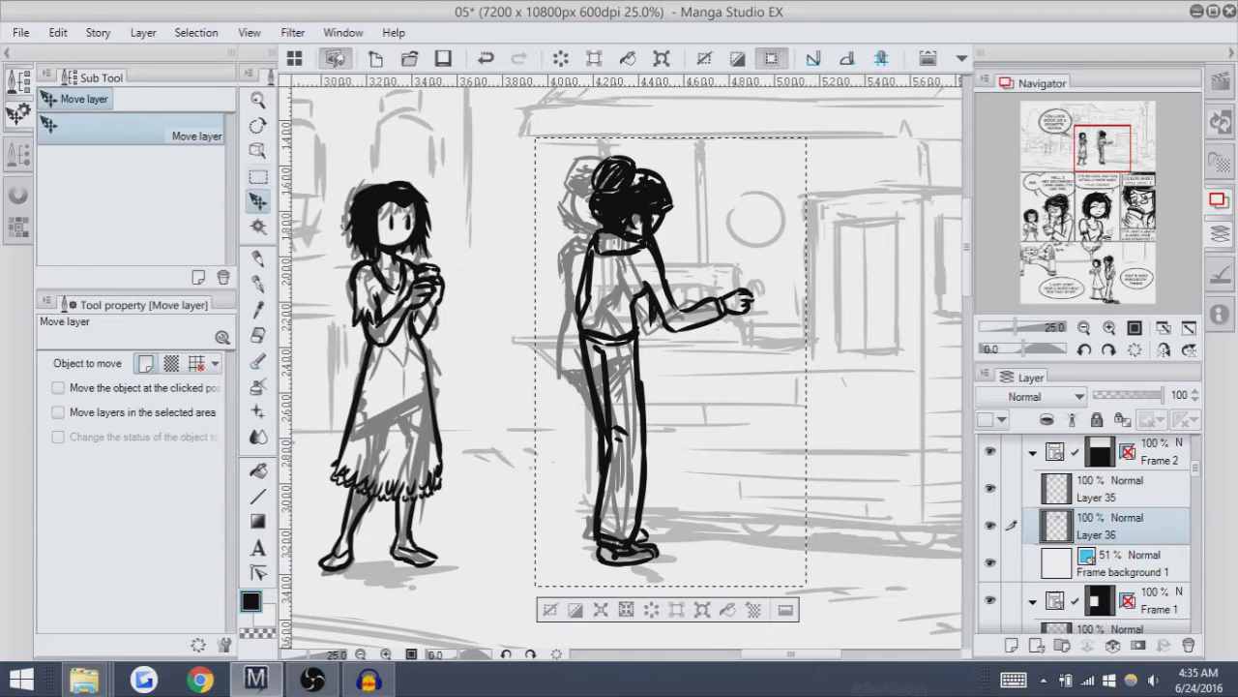
pyautogui.hotkey('ctrl', 'd')
pyautogui.press('m')
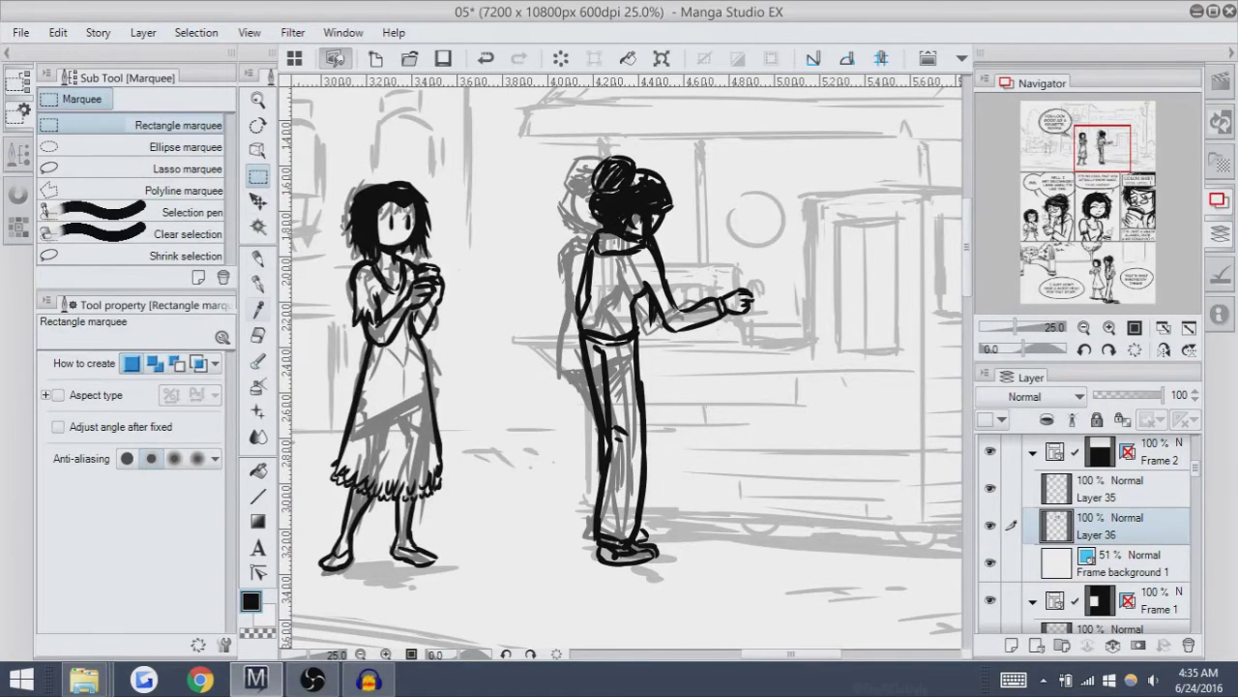
# Erase the upper line of the second woman's forearm near the elbow and re-ink it with the G-pen.
pyautogui.press('i')
pyautogui.hscroll(2, 624, 358)
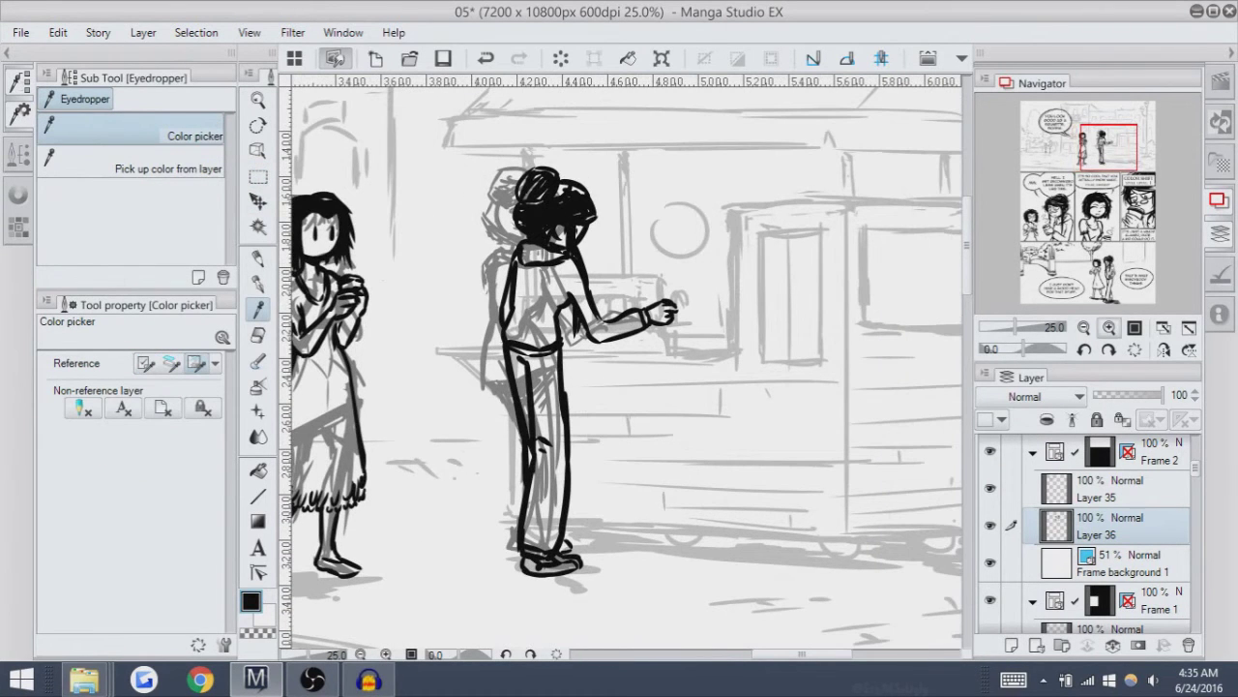
pyautogui.hotkey('ctrl', '+')
pyautogui.scroll(1, 624, 358)
pyautogui.hscroll(-1, 624, 358)
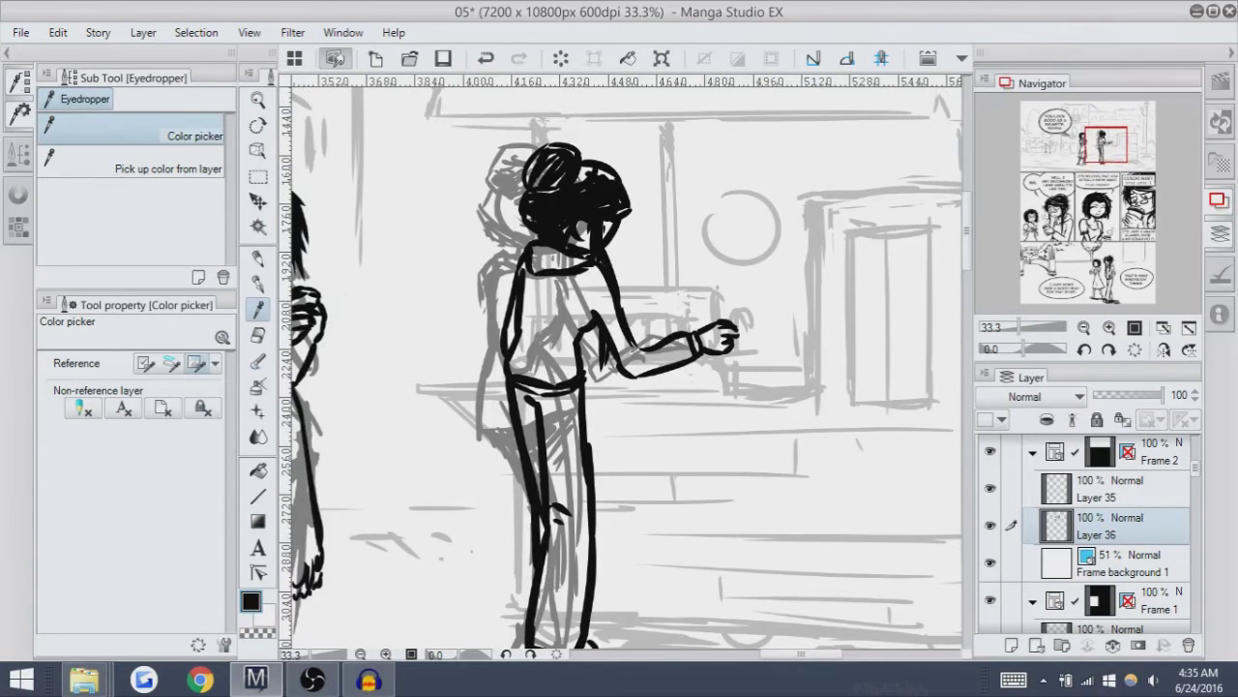
pyautogui.press('e')
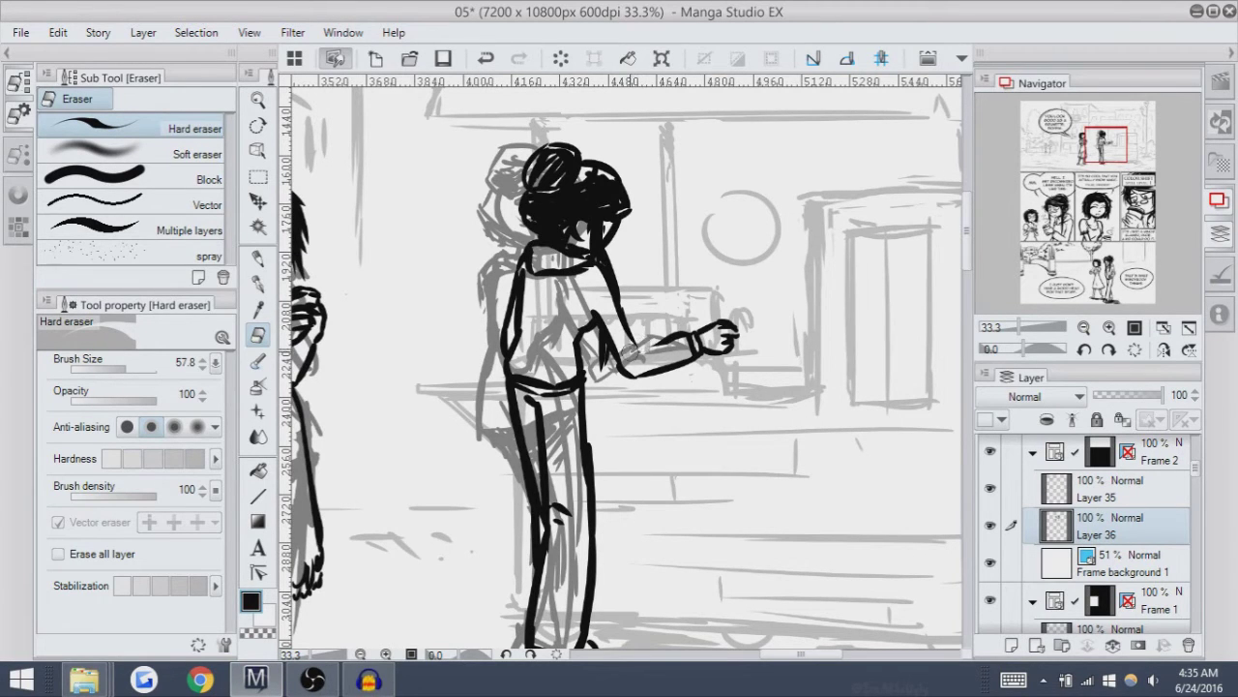
pyautogui.press('p')
pyautogui.moveTo(656, 341)
pyautogui.mouseDown()
pyautogui.moveTo(668, 329)
pyautogui.moveTo(641, 329)
pyautogui.mouseUp()
pyautogui.hotkey('ctrl', 'z')
pyautogui.hotkey('ctrl', 'z')
pyautogui.hotkey('ctrl', 'z')
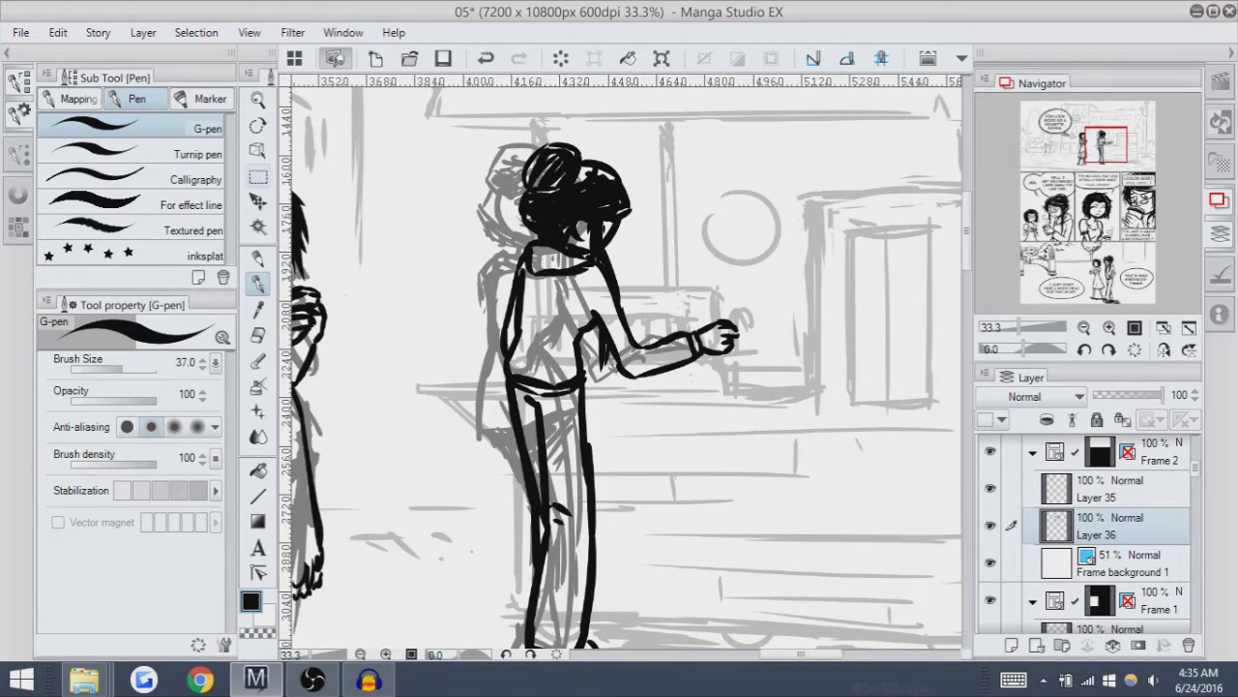
# Lasso the second woman's forearm and hand, move them slightly upward, and clear the selection.
pyautogui.click(258, 176)
pyautogui.click(116, 168)
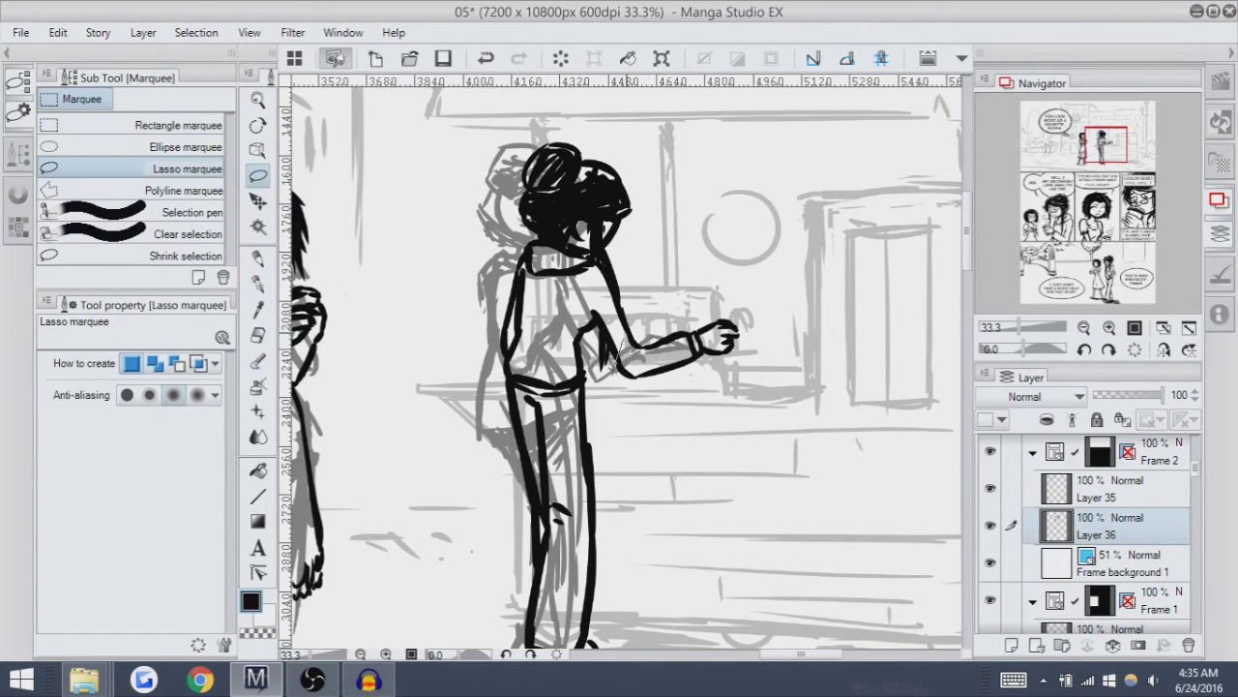
pyautogui.moveTo(712, 308); pyautogui.dragTo(624, 351)
pyautogui.press('k')
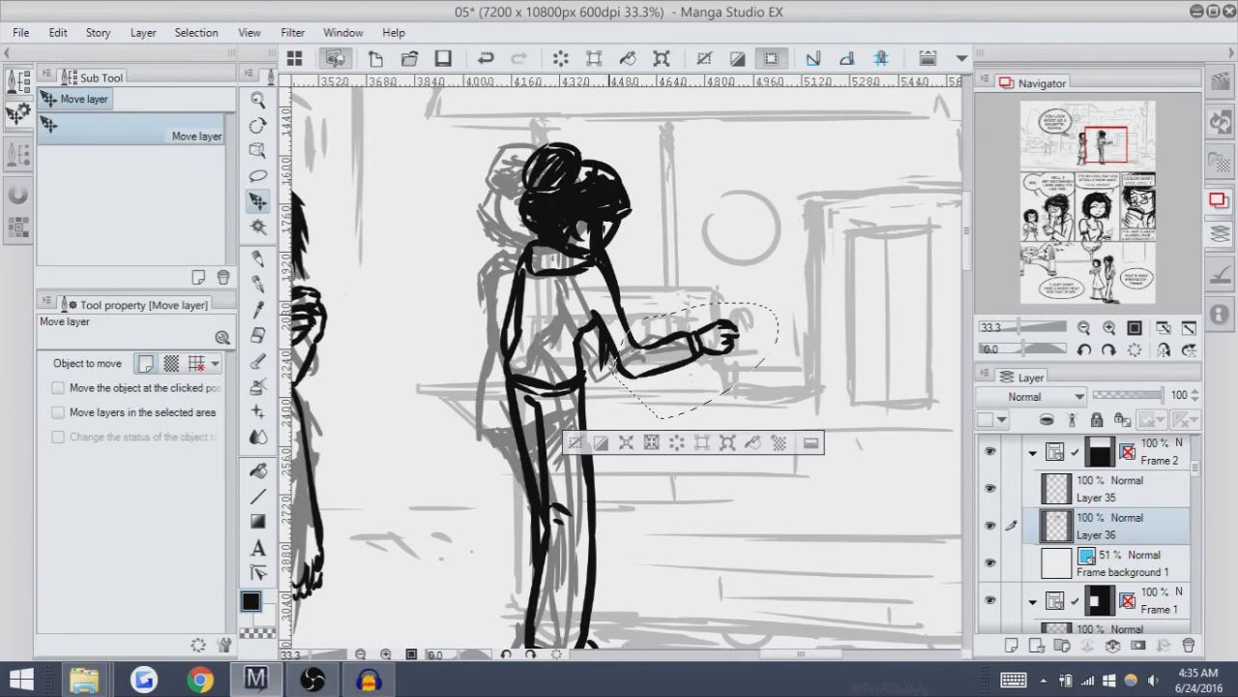
pyautogui.moveTo(718, 337); pyautogui.dragTo(715, 325)
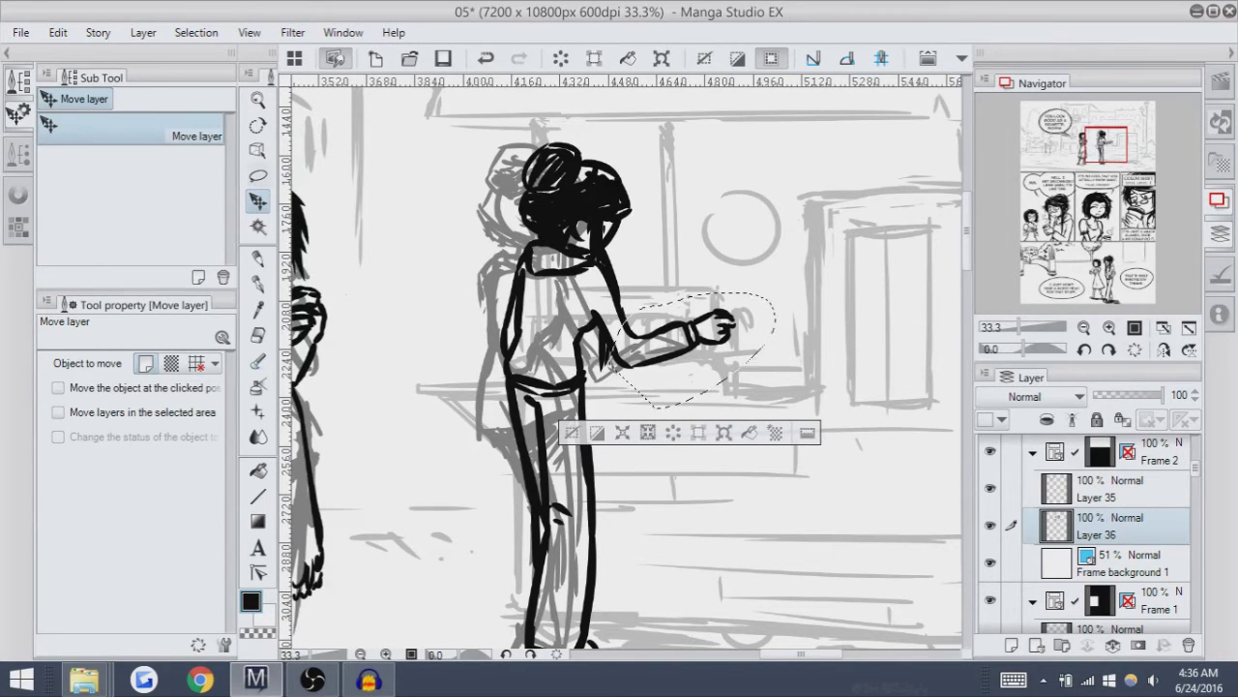
pyautogui.hotkey('ctrl', 'd')
pyautogui.press('m')
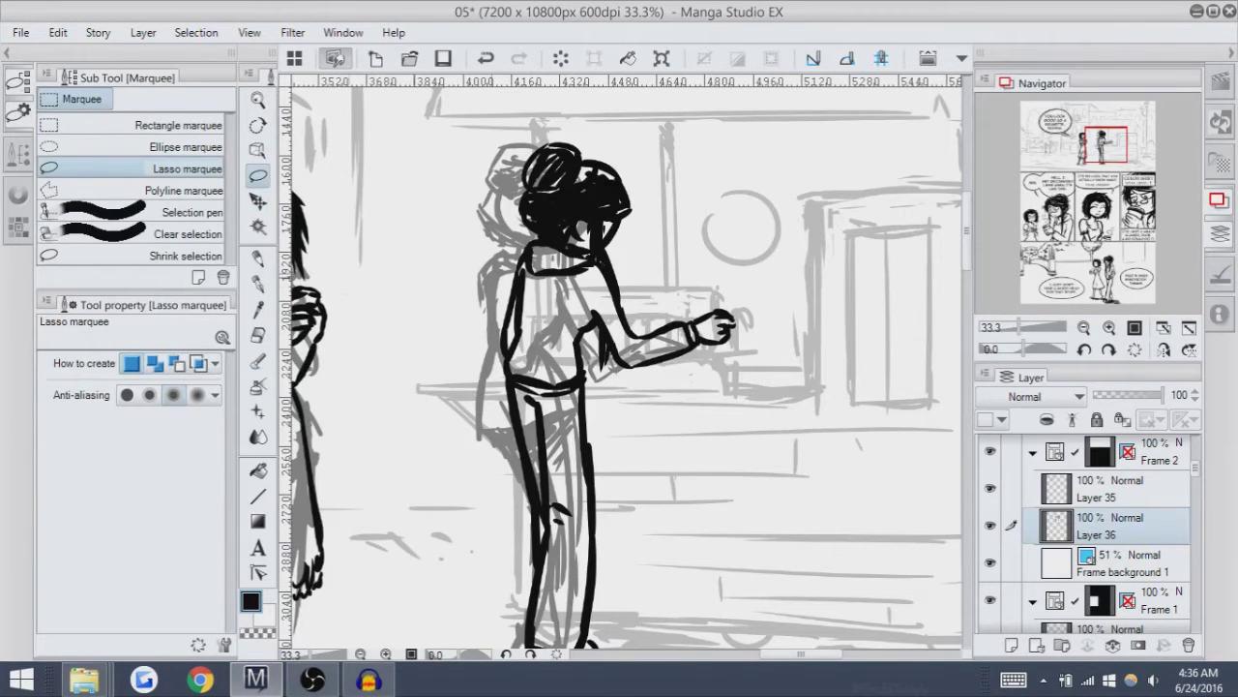
pyautogui.press('p')
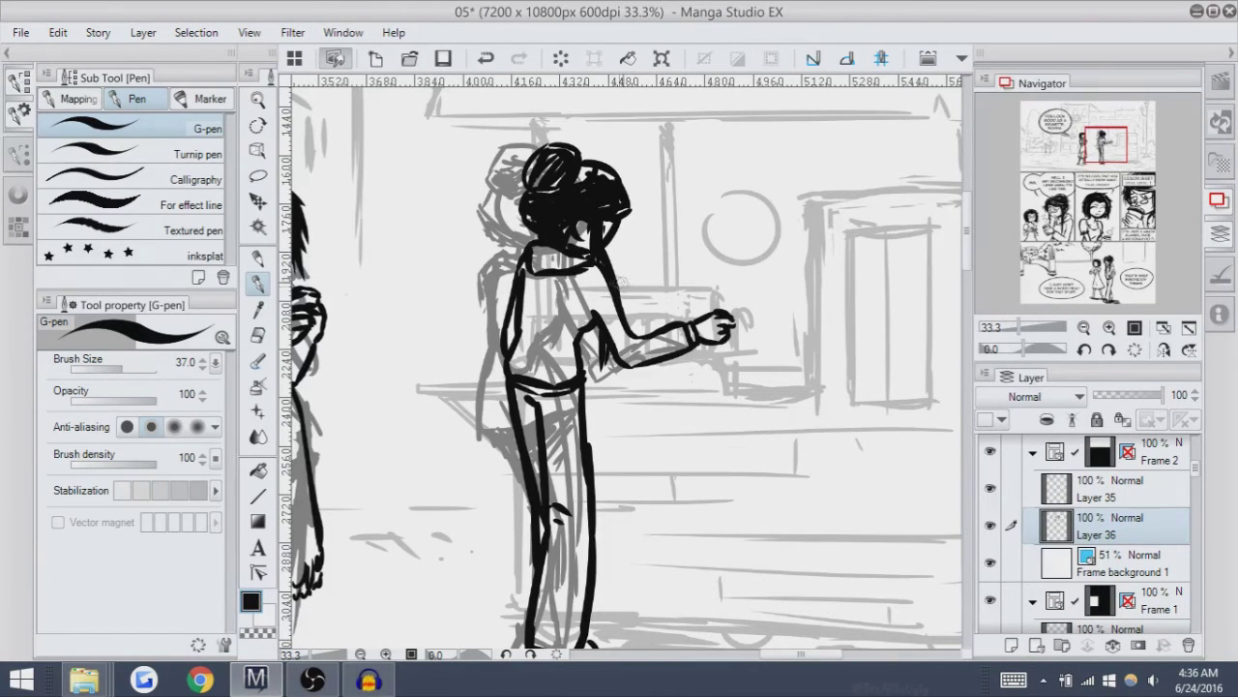
pyautogui.scroll(3, 602, 263)
pyautogui.scroll(-3, 601, 263)
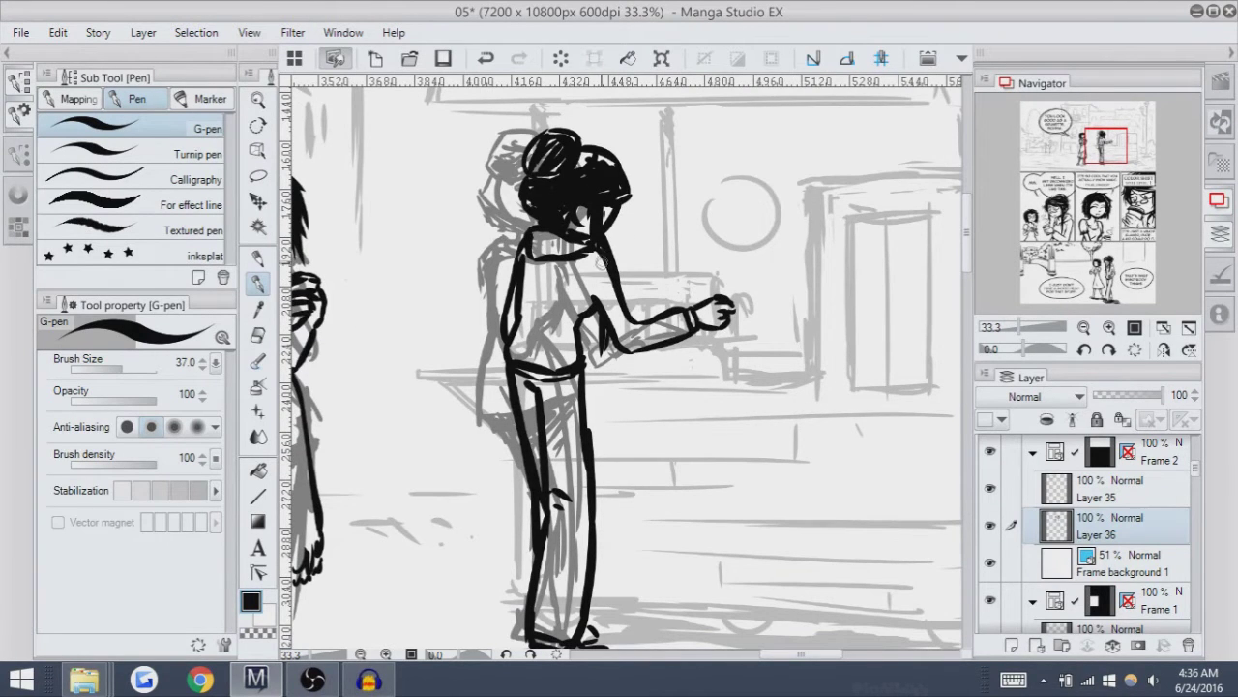
pyautogui.moveTo(711, 372); pyautogui.dragTo(682, 414)
pyautogui.scroll(1, 696, 387)
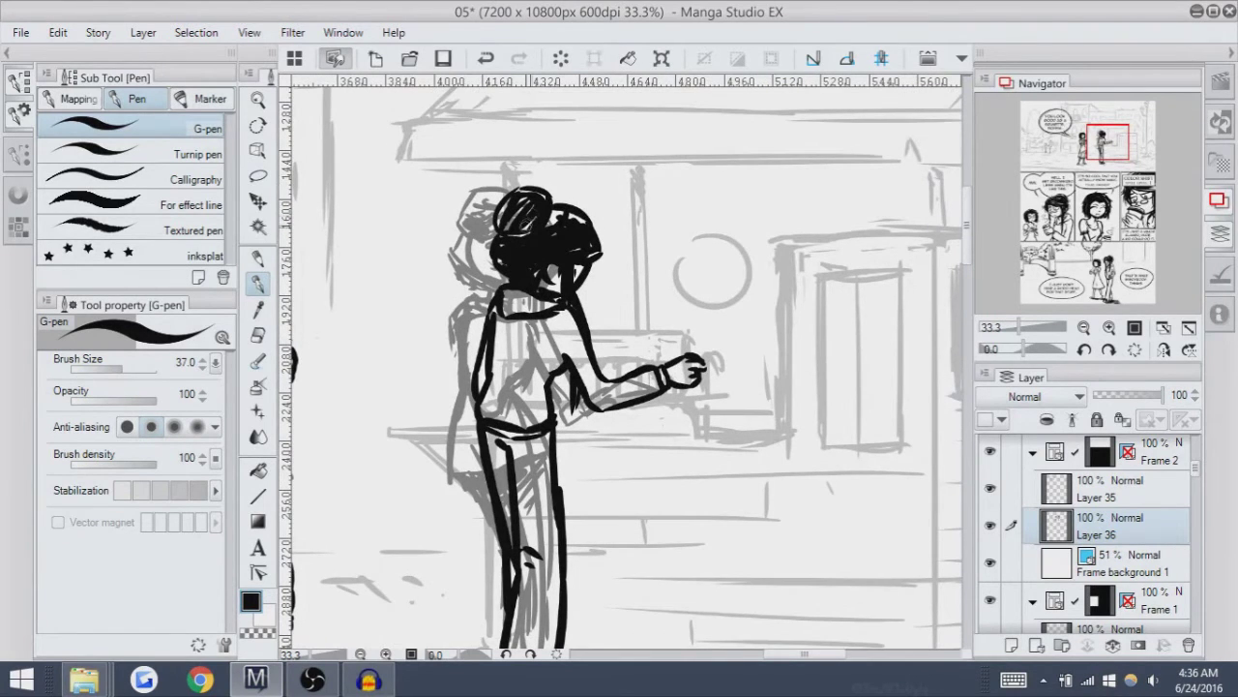
# Ink loose hair strands along the back of the second woman's head, below her bun, with the 37.0 G-pen.
pyautogui.moveTo(537, 203)
pyautogui.mouseDown()
pyautogui.moveTo(609, 220)
pyautogui.moveTo(593, 214)
pyautogui.mouseUp()
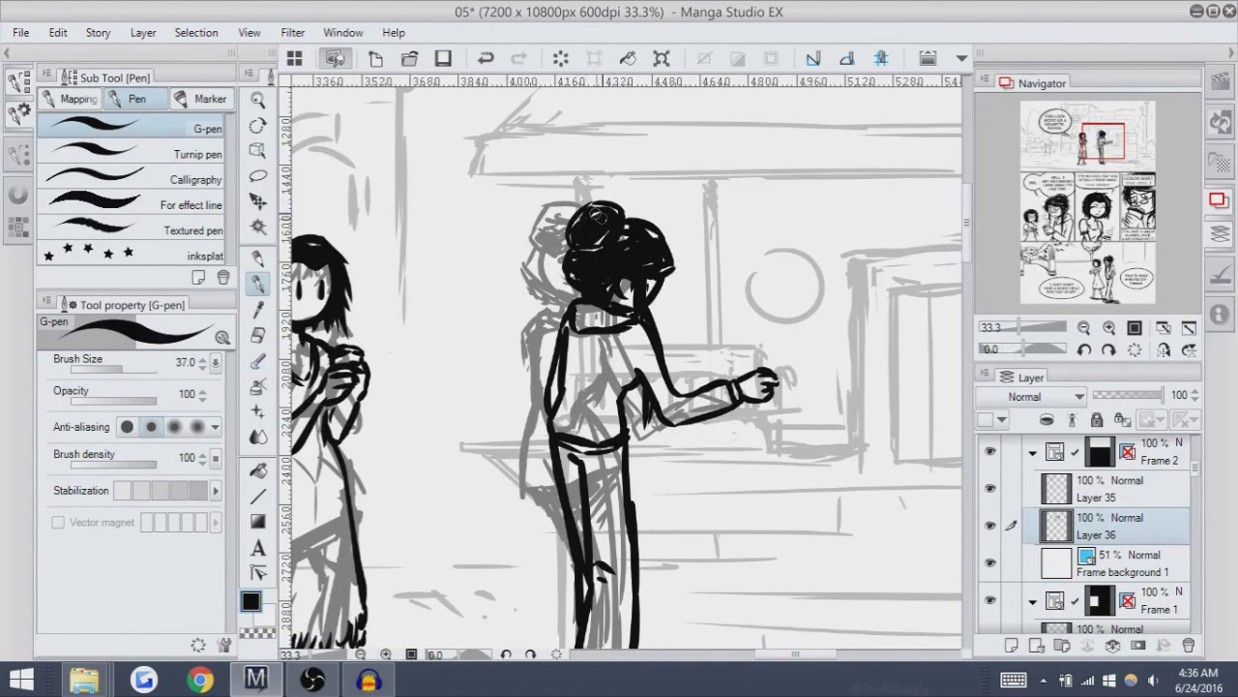
pyautogui.moveTo(619, 387); pyautogui.dragTo(905, 412)
pyautogui.moveTo(973, 312); pyautogui.dragTo(712, 380)
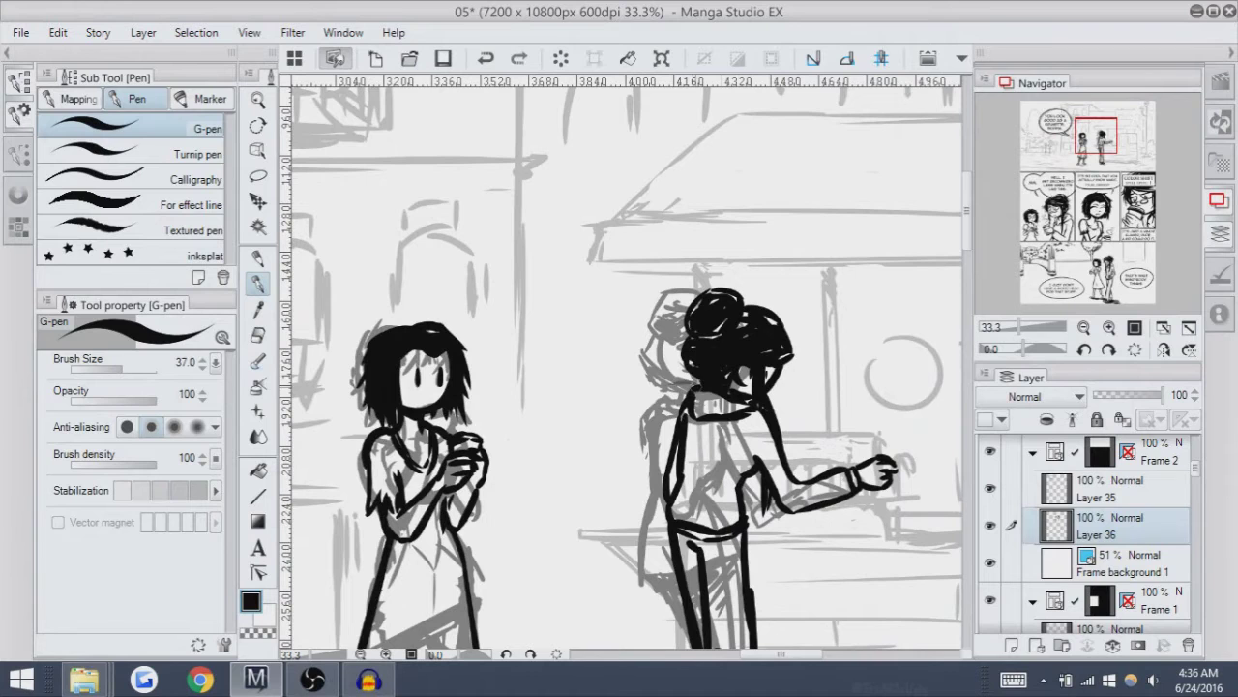
pyautogui.hotkey('ctrl', 'z')
pyautogui.moveTo(687, 372)
pyautogui.mouseDown()
pyautogui.moveTo(698, 383)
pyautogui.moveTo(665, 387)
pyautogui.moveTo(695, 385)
pyautogui.mouseUp()
pyautogui.hotkey('ctrl', 'z')
pyautogui.hotkey('ctrl', 'z')
pyautogui.hotkey('ctrl', 'z')
pyautogui.hotkey('ctrl', 'z')
pyautogui.hotkey('ctrl', 'z')
pyautogui.moveTo(688, 344)
pyautogui.mouseDown()
pyautogui.moveTo(675, 369)
pyautogui.moveTo(681, 334)
pyautogui.mouseUp()
pyautogui.hotkey('ctrl', 'z')
pyautogui.hotkey('ctrl', 'z')
pyautogui.hotkey('ctrl', 'z')
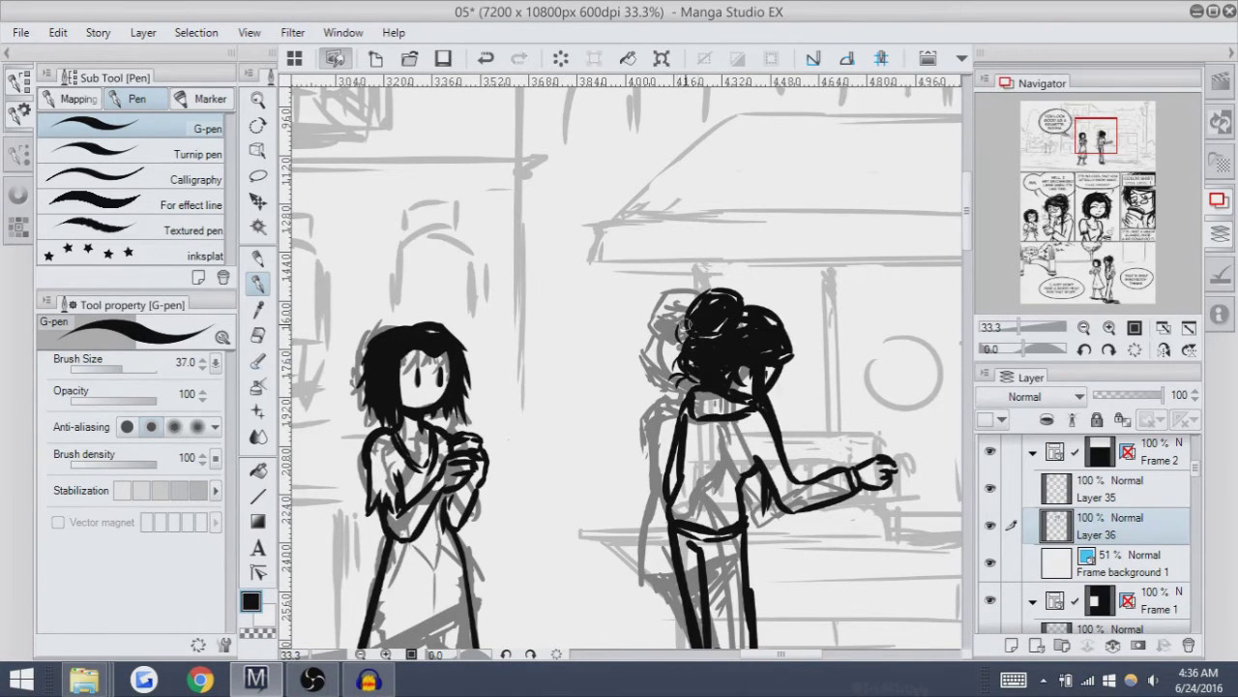
pyautogui.hotkey('ctrl', 'z')
pyautogui.hotkey('ctrl', 'z')
# Ink messy flyaway strands around the second woman's bun, crown and the front edge of her hair.
pyautogui.moveTo(690, 311); pyautogui.dragTo(683, 340)
pyautogui.hotkey('ctrl', 'z')
pyautogui.hotkey('ctrl', 'z')
pyautogui.hotkey('ctrl', 'z')
pyautogui.moveTo(760, 298)
pyautogui.mouseDown()
pyautogui.moveTo(736, 319)
pyautogui.moveTo(767, 295)
pyautogui.moveTo(743, 311)
pyautogui.moveTo(784, 336)
pyautogui.moveTo(766, 377)
pyautogui.moveTo(774, 370)
pyautogui.moveTo(613, 169)
pyautogui.moveTo(624, 169)
pyautogui.mouseUp()
pyautogui.hotkey('ctrl', 'z')
pyautogui.hotkey('ctrl', 'z')
pyautogui.hotkey('ctrl', 'z')
pyautogui.hotkey('ctrl', 'z')
pyautogui.hotkey('ctrl', 'z')
pyautogui.hotkey('ctrl', 'z')
pyautogui.hotkey('ctrl', 'z')
pyautogui.hotkey('ctrl', 'z')
pyautogui.press('e')
pyautogui.press('p')
pyautogui.moveTo(634, 224); pyautogui.dragTo(619, 248)
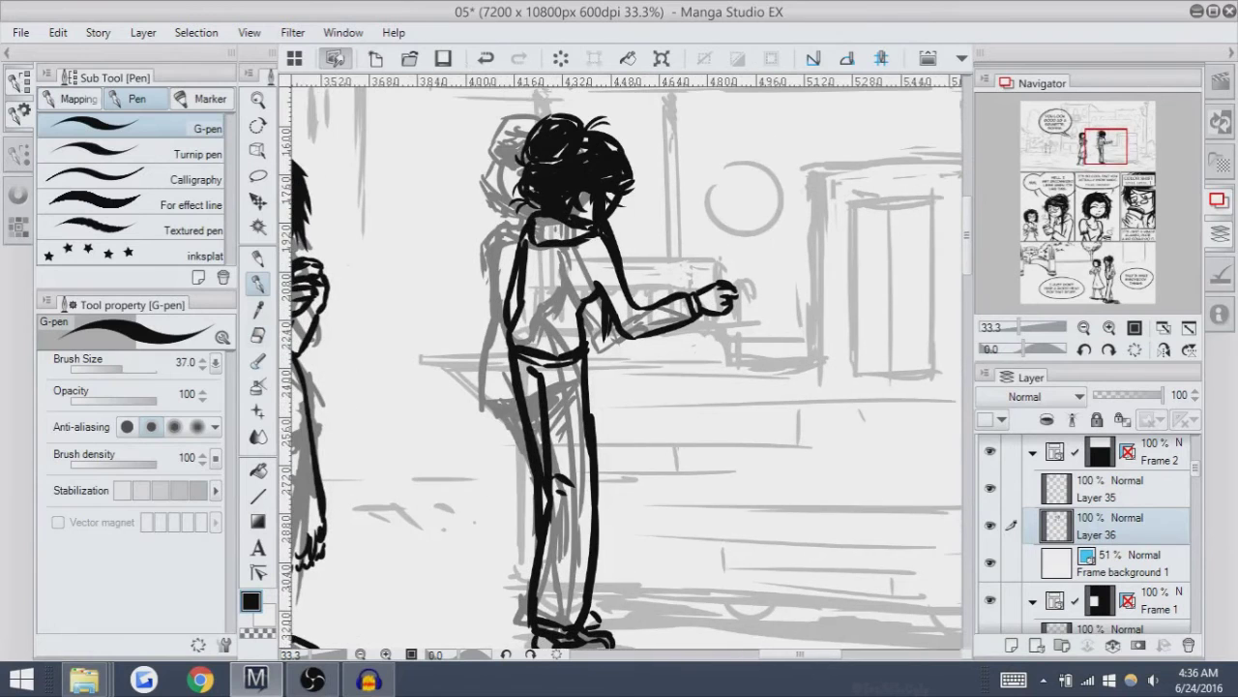
# Ink a short fold line on the second woman's upper sleeve and a small pointed object in her outstretched hand.
pyautogui.press('e')
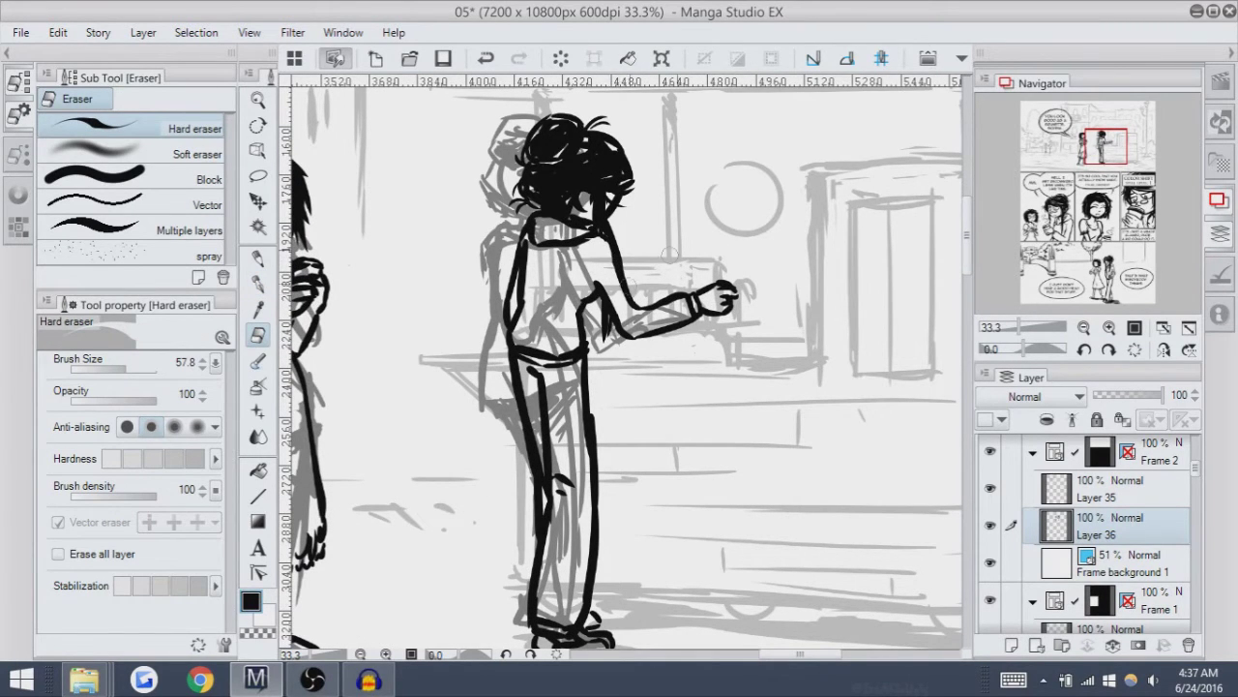
pyautogui.moveTo(725, 300)
pyautogui.mouseDown()
pyautogui.moveTo(714, 329)
pyautogui.moveTo(697, 222)
pyautogui.mouseUp()
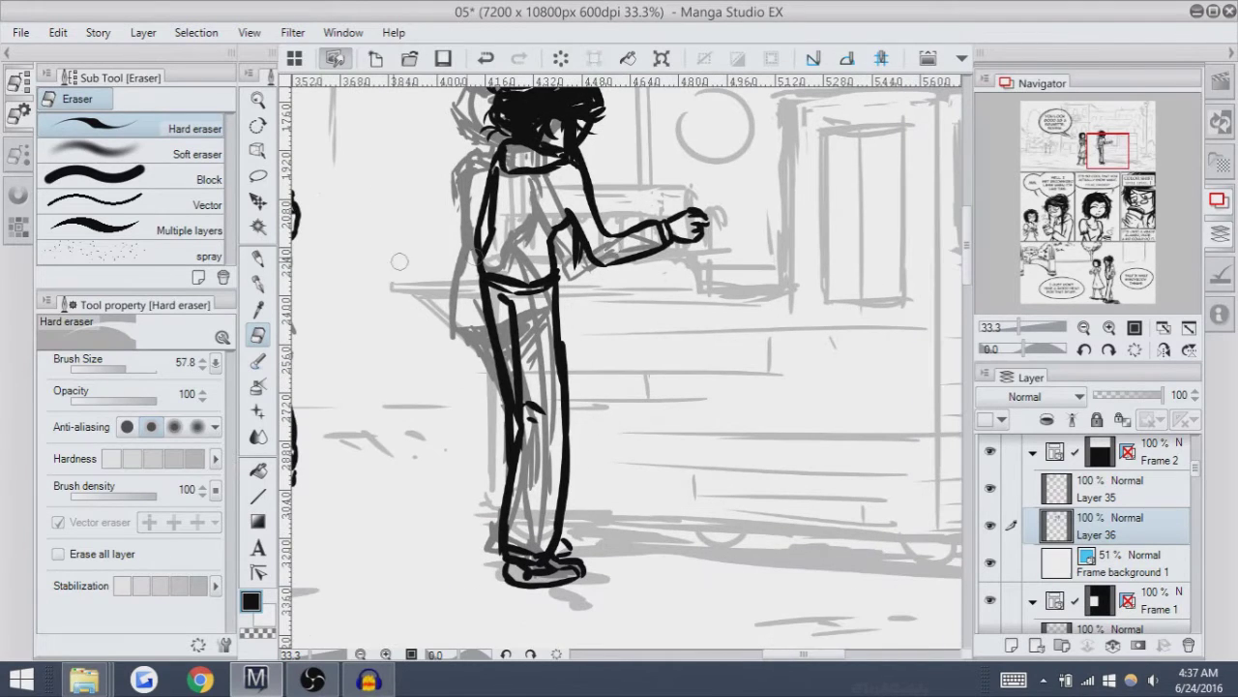
pyautogui.press('p')
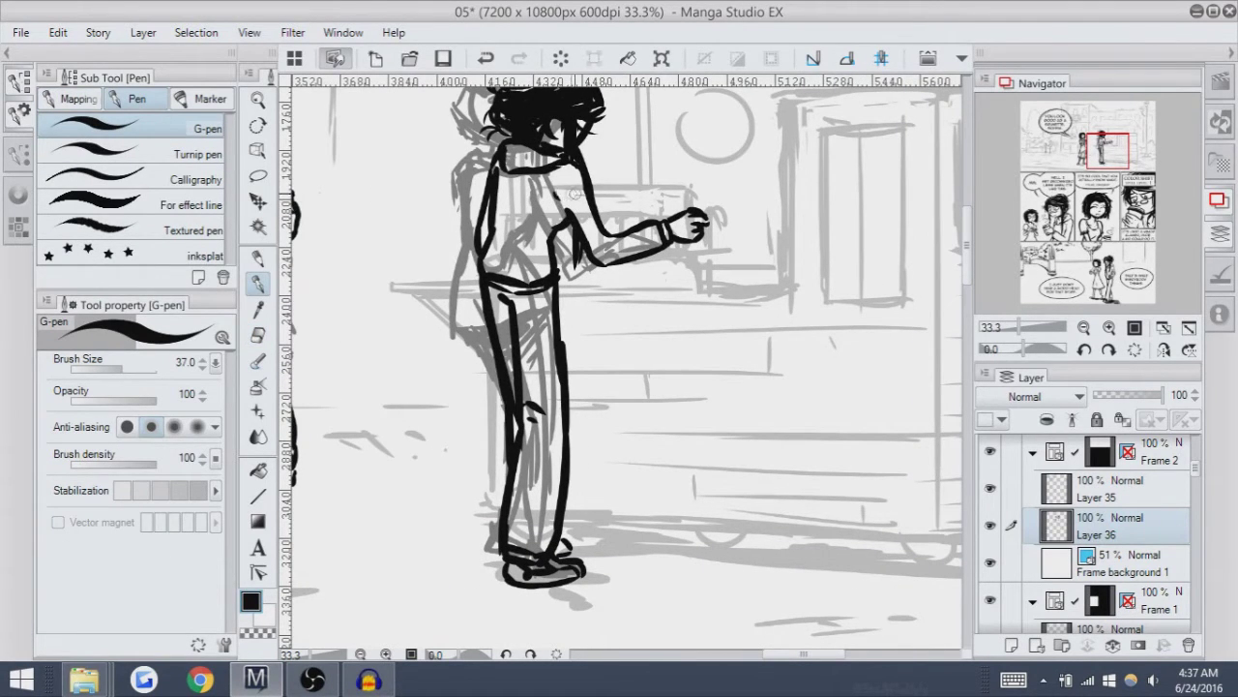
pyautogui.moveTo(571, 194)
pyautogui.mouseDown()
pyautogui.moveTo(601, 192)
pyautogui.moveTo(628, 252)
pyautogui.moveTo(624, 194)
pyautogui.moveTo(615, 266)
pyautogui.moveTo(587, 223)
pyautogui.mouseUp()
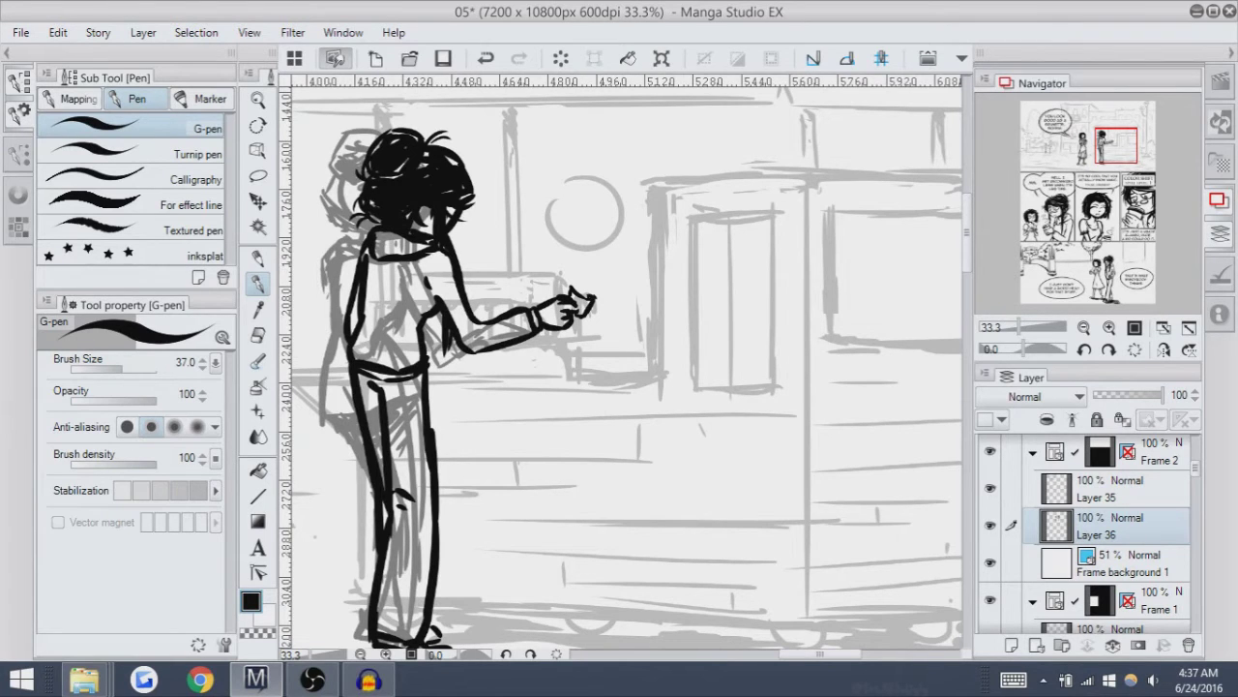
# Create a new layer beneath the figures' ink and ink the long top edge of the sketched cabin's roof.
pyautogui.hotkey('ctrl', 'shift', 'n')
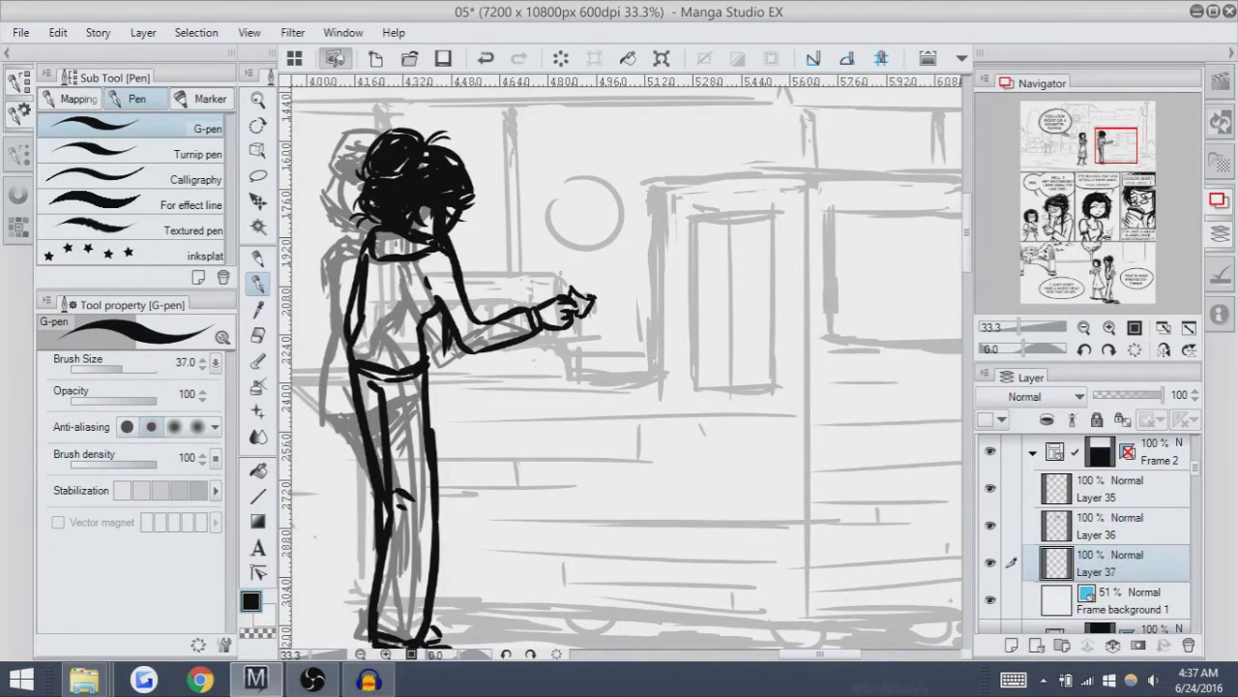
pyautogui.scroll(2, 621, 368)
pyautogui.hscroll(3, 621, 367)
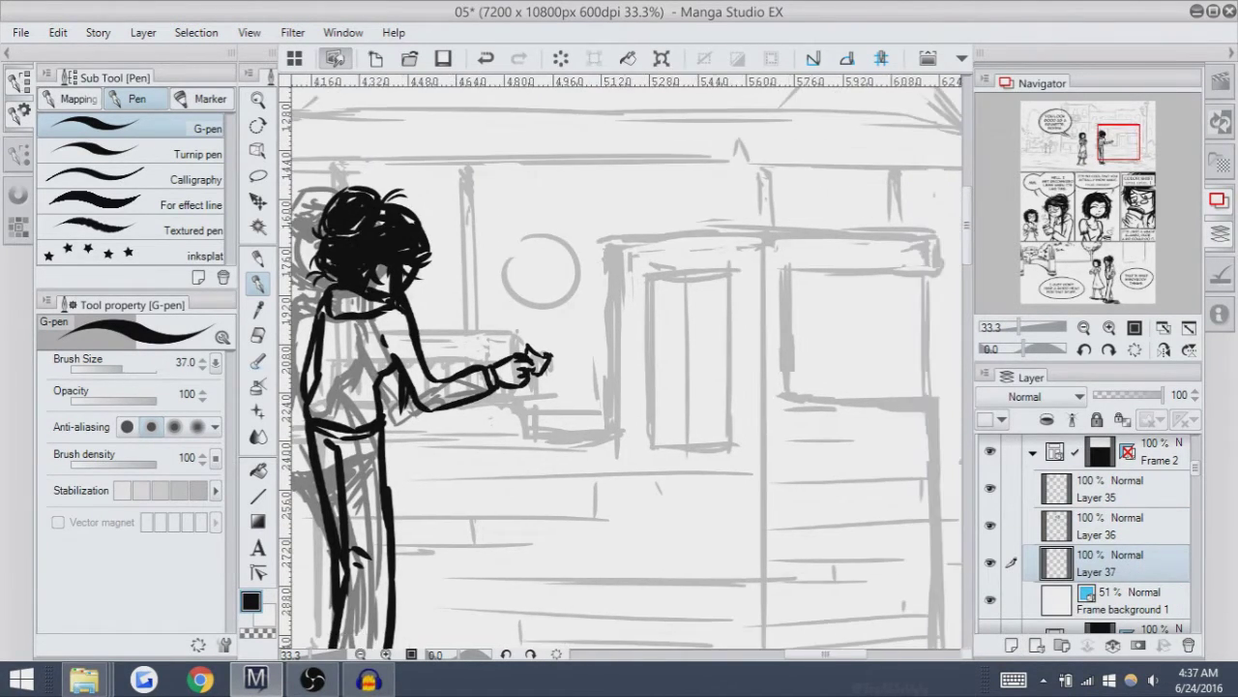
pyautogui.moveTo(599, 245)
pyautogui.mouseDown()
pyautogui.moveTo(926, 231)
pyautogui.moveTo(776, 233)
pyautogui.moveTo(883, 234)
pyautogui.mouseUp()
pyautogui.hotkey('ctrl', 'z')
pyautogui.hotkey('ctrl', 'z')
pyautogui.moveTo(757, 232); pyautogui.dragTo(929, 232)
pyautogui.hotkey('ctrl', 'z')
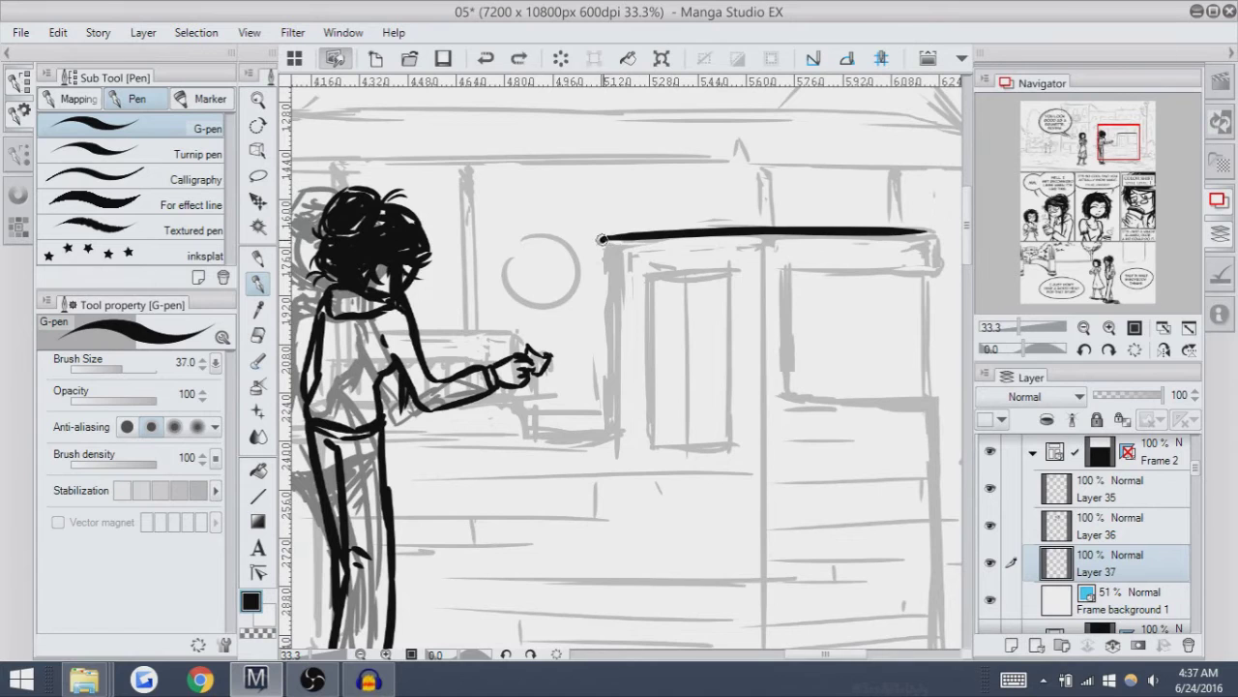
# Ink the cabin's near vertical wall edge from the roof corner down to the top of the low wall.
pyautogui.moveTo(607, 243); pyautogui.dragTo(609, 418)
pyautogui.hotkey('ctrl', 'z')
pyautogui.moveTo(607, 242); pyautogui.dragTo(609, 441)
pyautogui.hotkey('ctrl', 'z')
pyautogui.hotkey('ctrl', 'z')
pyautogui.hotkey('ctrl', 'z')
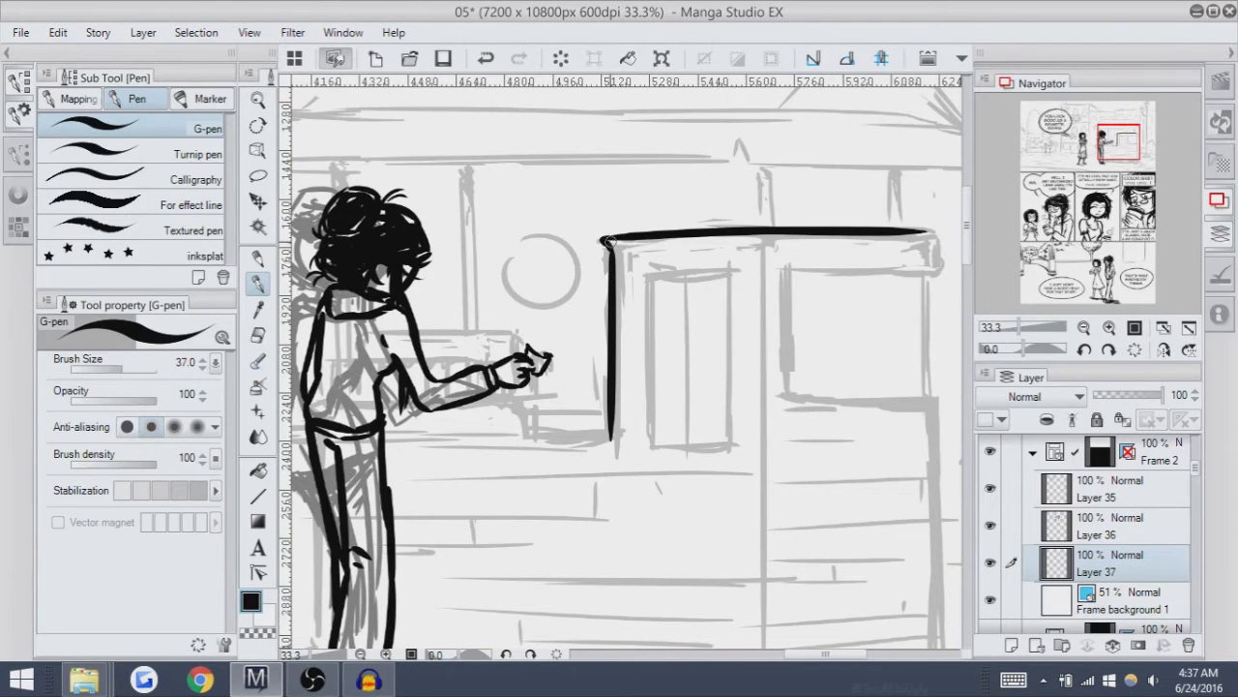
pyautogui.hotkey('ctrl', 'z')
# Thicken the roof's front half with a second line beneath its top edge, up to the cabin's middle corner.
pyautogui.moveTo(611, 243); pyautogui.dragTo(761, 234)
pyautogui.hotkey('ctrl', 'z')
pyautogui.hotkey('ctrl', 'z')
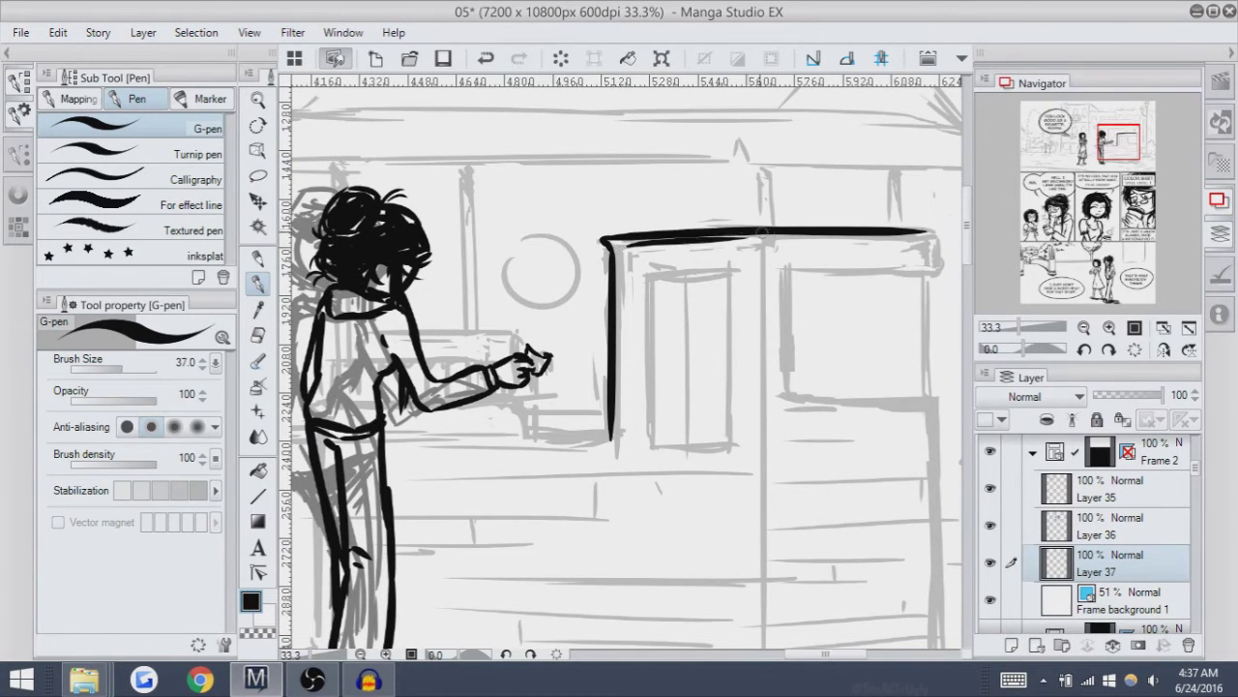
pyautogui.moveTo(626, 250); pyautogui.dragTo(757, 238)
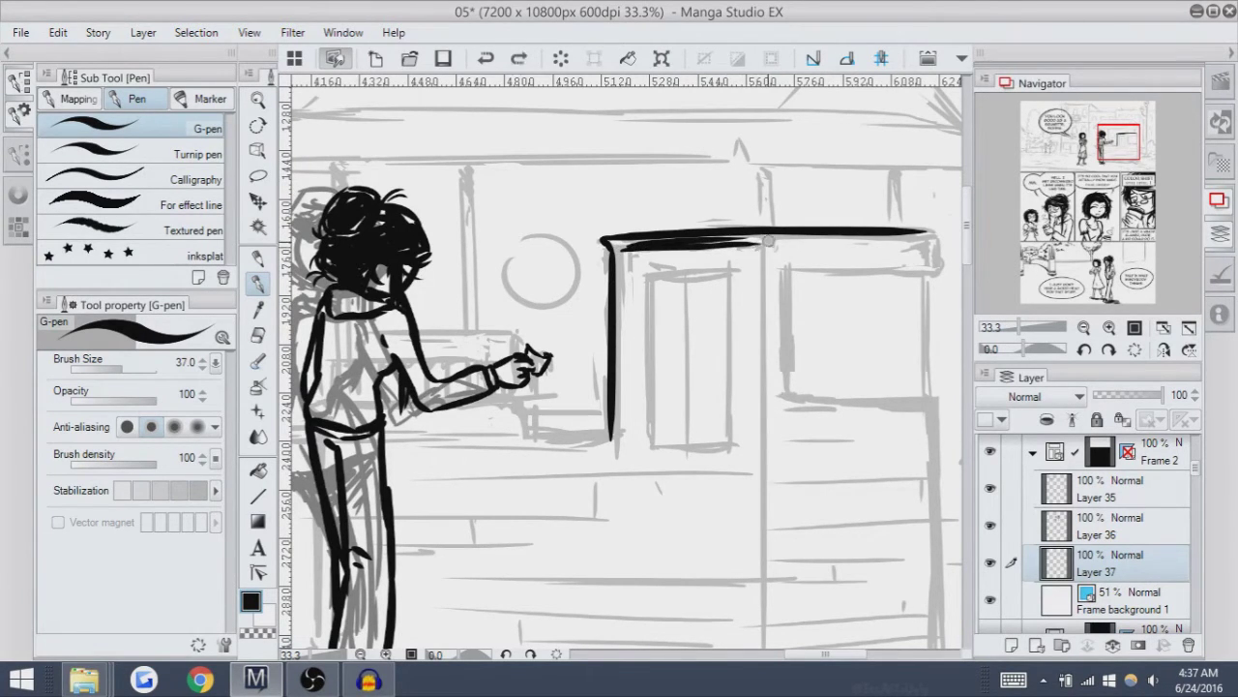
# Ink the underside line of the roof's far half and close it at the roof's end.
pyautogui.moveTo(766, 238); pyautogui.dragTo(846, 242)
pyautogui.hotkey('ctrl', 'z')
pyautogui.moveTo(760, 238); pyautogui.dragTo(929, 236)
pyautogui.hotkey('ctrl', 'z')
pyautogui.hotkey('ctrl', 'z')
pyautogui.moveTo(814, 239); pyautogui.dragTo(884, 237)
pyautogui.hotkey('ctrl', 'z')
pyautogui.moveTo(774, 240)
pyautogui.mouseDown()
pyautogui.moveTo(905, 245)
pyautogui.moveTo(949, 227)
pyautogui.moveTo(923, 240)
pyautogui.mouseUp()
pyautogui.hotkey('ctrl', 'z')
pyautogui.hotkey('ctrl', 'z')
pyautogui.hotkey('ctrl', 'z')
pyautogui.hotkey('ctrl', 'z')
pyautogui.hotkey('ctrl', 'z')
pyautogui.hotkey('ctrl', 'z')
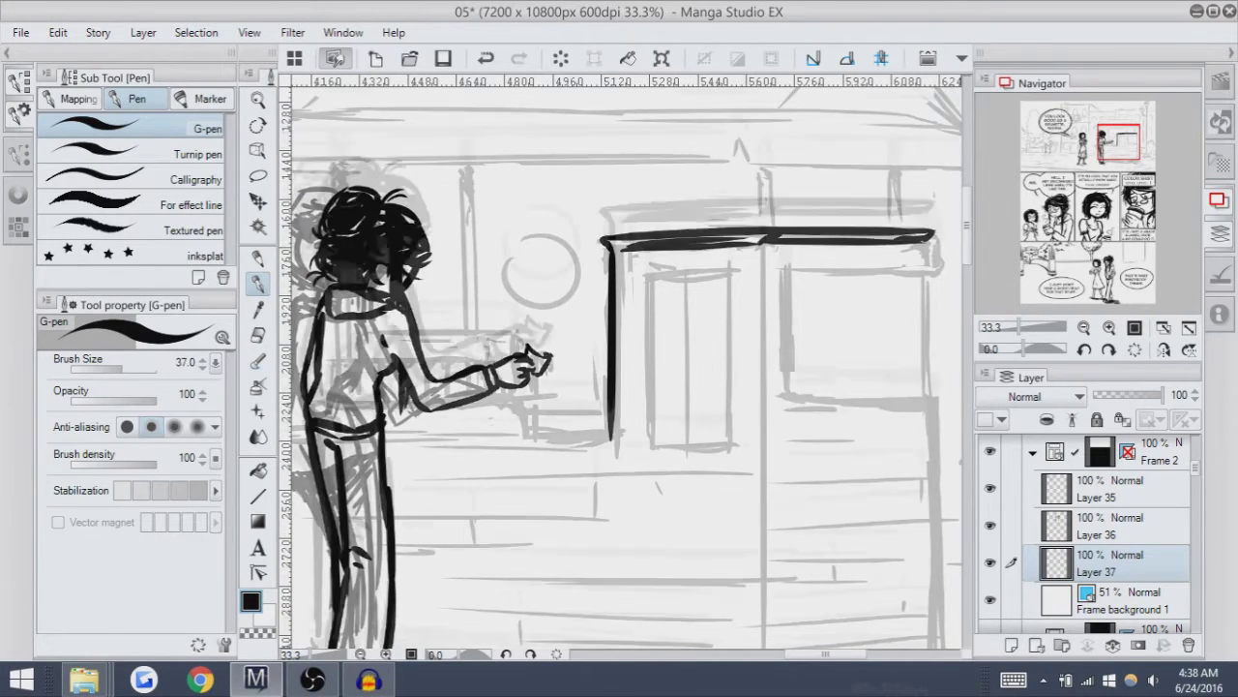
# Ink the cabin's middle vertical corner line from the roof down to the base.
pyautogui.scroll(-2, 621, 367)
pyautogui.moveTo(732, 167); pyautogui.dragTo(735, 337)
pyautogui.hotkey('ctrl', 'z')
pyautogui.hotkey('ctrl', 'z')
pyautogui.hotkey('ctrl', 'z')
pyautogui.hotkey('ctrl', 'z')
pyautogui.hotkey('ctrl', 'z')
pyautogui.moveTo(734, 180); pyautogui.dragTo(735, 337)
pyautogui.hotkey('ctrl', 'z')
pyautogui.hotkey('ctrl', 'z')
pyautogui.moveTo(734, 178)
pyautogui.mouseDown()
pyautogui.moveTo(735, 369)
pyautogui.moveTo(717, 301)
pyautogui.moveTo(718, 476)
pyautogui.mouseUp()
pyautogui.hotkey('ctrl', 'z')
pyautogui.hotkey('ctrl', 'z')
pyautogui.moveTo(718, 290)
pyautogui.mouseDown()
pyautogui.moveTo(717, 491)
pyautogui.moveTo(718, 476)
pyautogui.mouseUp()
pyautogui.moveTo(718, 346); pyautogui.dragTo(718, 530)
pyautogui.moveTo(718, 437); pyautogui.dragTo(718, 511)
pyautogui.hotkey('ctrl', 'z')
pyautogui.moveTo(718, 445); pyautogui.dragTo(718, 499)
pyautogui.hotkey('ctrl', 'z')
# Ink the slightly rising bottom edge of the cabin's side wall from the middle corner to the far corner.
pyautogui.moveTo(717, 440)
pyautogui.mouseDown()
pyautogui.moveTo(718, 503)
pyautogui.moveTo(656, 530)
pyautogui.moveTo(656, 503)
pyautogui.moveTo(660, 530)
pyautogui.moveTo(760, 529)
pyautogui.mouseUp()
pyautogui.hotkey('ctrl', 'z')
pyautogui.hotkey('ctrl', 'z')
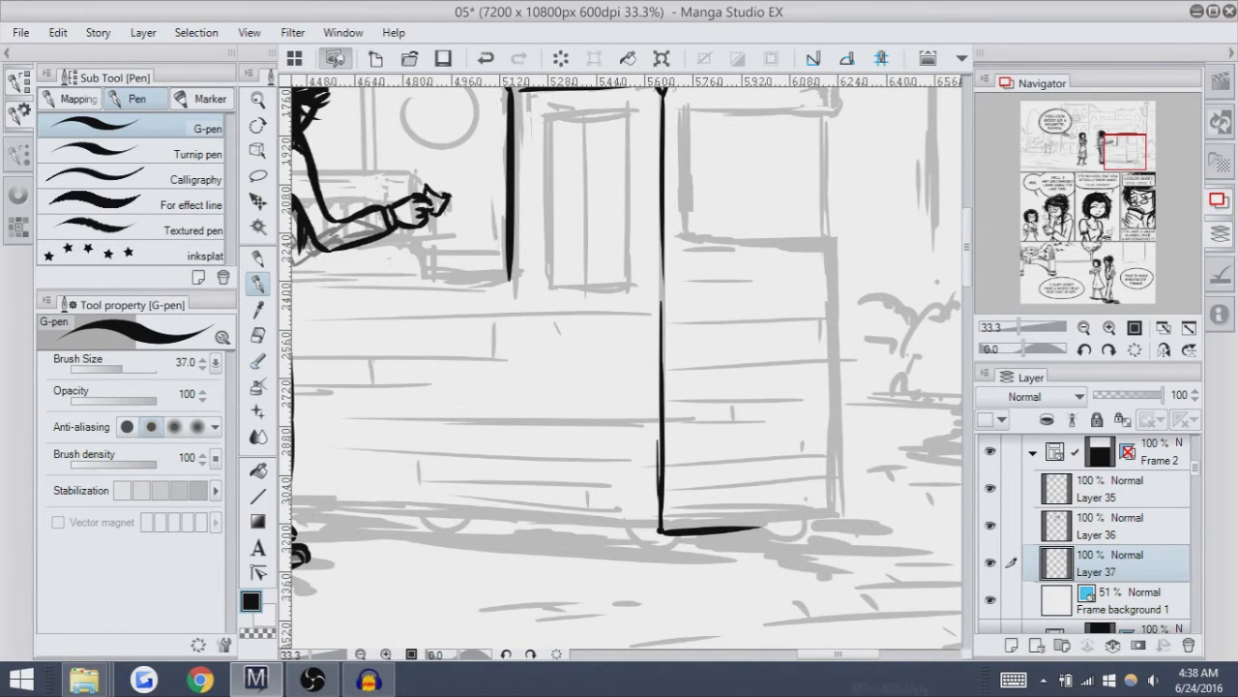
pyautogui.moveTo(661, 532)
pyautogui.mouseDown()
pyautogui.moveTo(719, 532)
pyautogui.moveTo(603, 457)
pyautogui.moveTo(720, 452)
pyautogui.mouseUp()
pyautogui.hotkey('ctrl', 'z')
pyautogui.hotkey('ctrl', 'z')
pyautogui.moveTo(602, 458); pyautogui.dragTo(755, 451)
pyautogui.hotkey('ctrl', 'z')
pyautogui.moveTo(602, 459); pyautogui.dragTo(769, 441)
pyautogui.hotkey('ctrl', 'z')
pyautogui.moveTo(829, 351); pyautogui.dragTo(801, 453)
# Ink the far vertical edge of the cabin's lower side wall down to the base corner.
pyautogui.moveTo(747, 261); pyautogui.dragTo(750, 527)
pyautogui.hotkey('ctrl', 'z')
pyautogui.hotkey('ctrl', 'z')
pyautogui.moveTo(747, 274); pyautogui.dragTo(749, 513)
pyautogui.moveTo(747, 432); pyautogui.dragTo(749, 532)
pyautogui.hotkey('ctrl', 'z')
pyautogui.moveTo(748, 480); pyautogui.dragTo(748, 540)
pyautogui.hotkey('ctrl', 'z')
pyautogui.hotkey('ctrl', 'z')
pyautogui.hotkey('ctrl', 'z')
pyautogui.hotkey('ctrl', 'z')
pyautogui.hotkey('ctrl', 'z')
pyautogui.hotkey('ctrl', 'z')
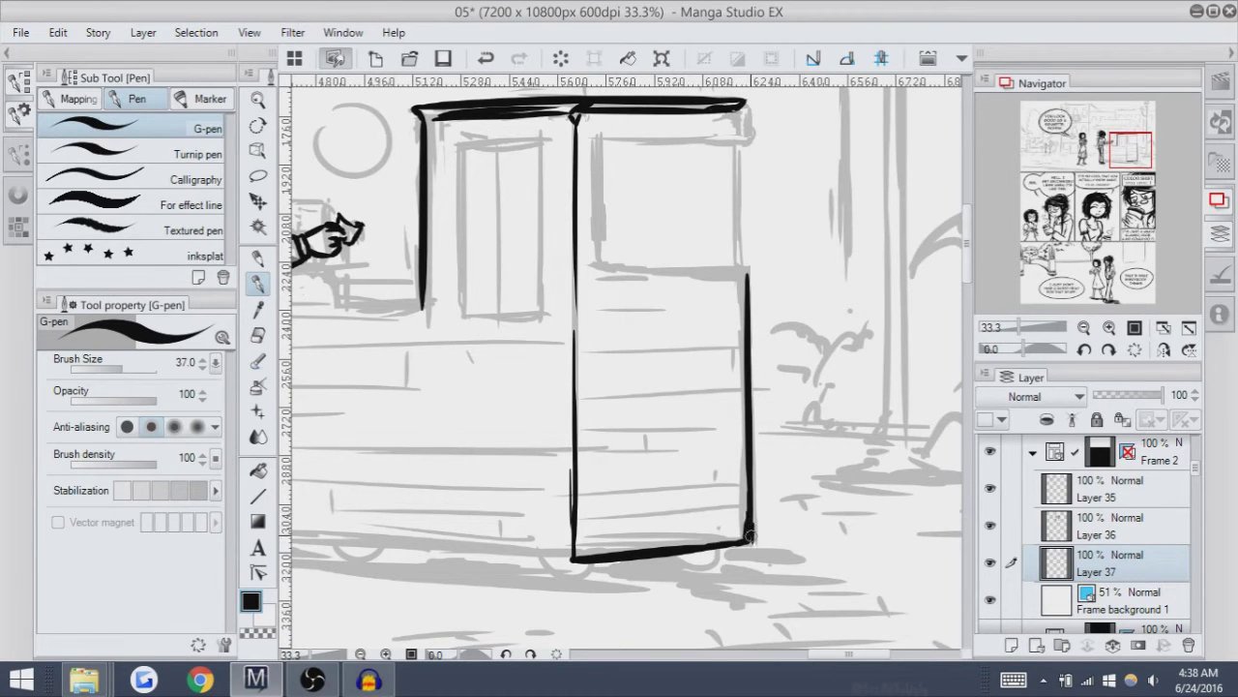
# Ink the vertical edge of the side wall's open window beside the cabin's middle corner.
pyautogui.moveTo(776, 208); pyautogui.dragTo(763, 250)
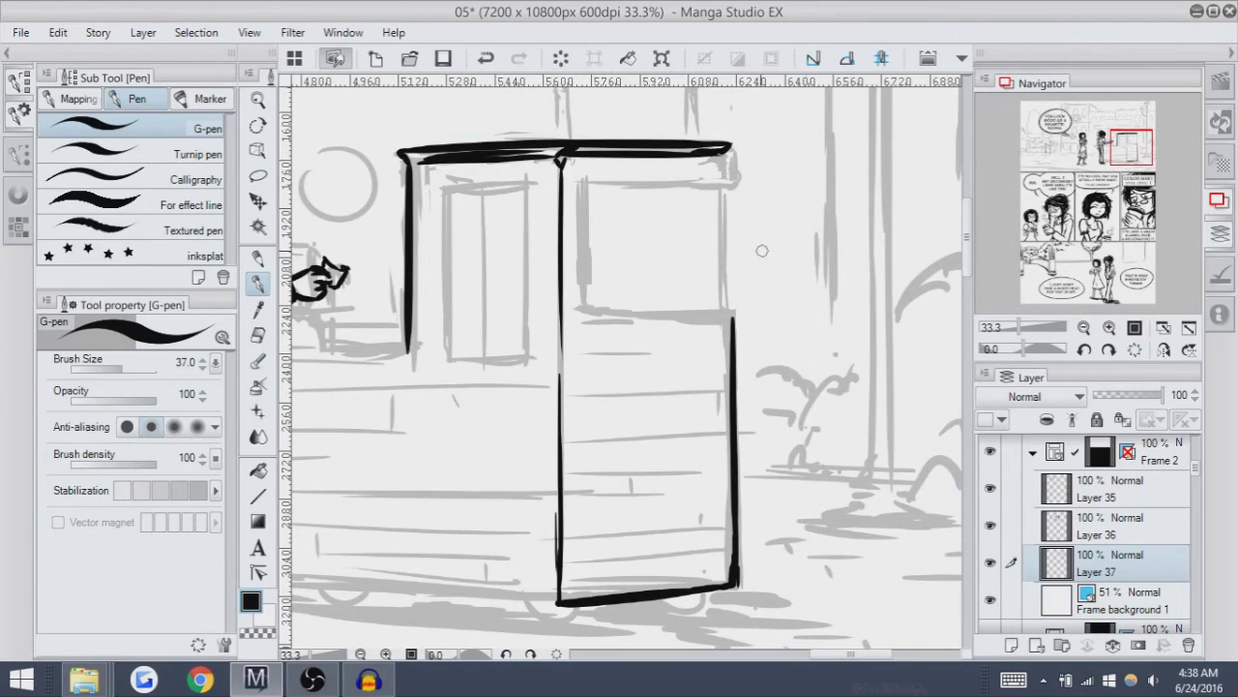
pyautogui.hotkey('ctrl', 'z')
pyautogui.moveTo(580, 182)
pyautogui.mouseDown()
pyautogui.moveTo(587, 317)
pyautogui.moveTo(606, 189)
pyautogui.moveTo(683, 192)
pyautogui.moveTo(592, 299)
pyautogui.moveTo(588, 329)
pyautogui.moveTo(589, 315)
pyautogui.mouseUp()
pyautogui.hotkey('ctrl', 'z')
pyautogui.hotkey('ctrl', 'z')
pyautogui.hotkey('ctrl', 'z')
pyautogui.hotkey('ctrl', 'z')
pyautogui.hotkey('ctrl', 'z')
pyautogui.hotkey('ctrl', 'z')
pyautogui.hotkey('ctrl', 'z')
pyautogui.hotkey('ctrl', 'z')
pyautogui.hotkey('ctrl', 'z')
pyautogui.hotkey('ctrl', 'z')
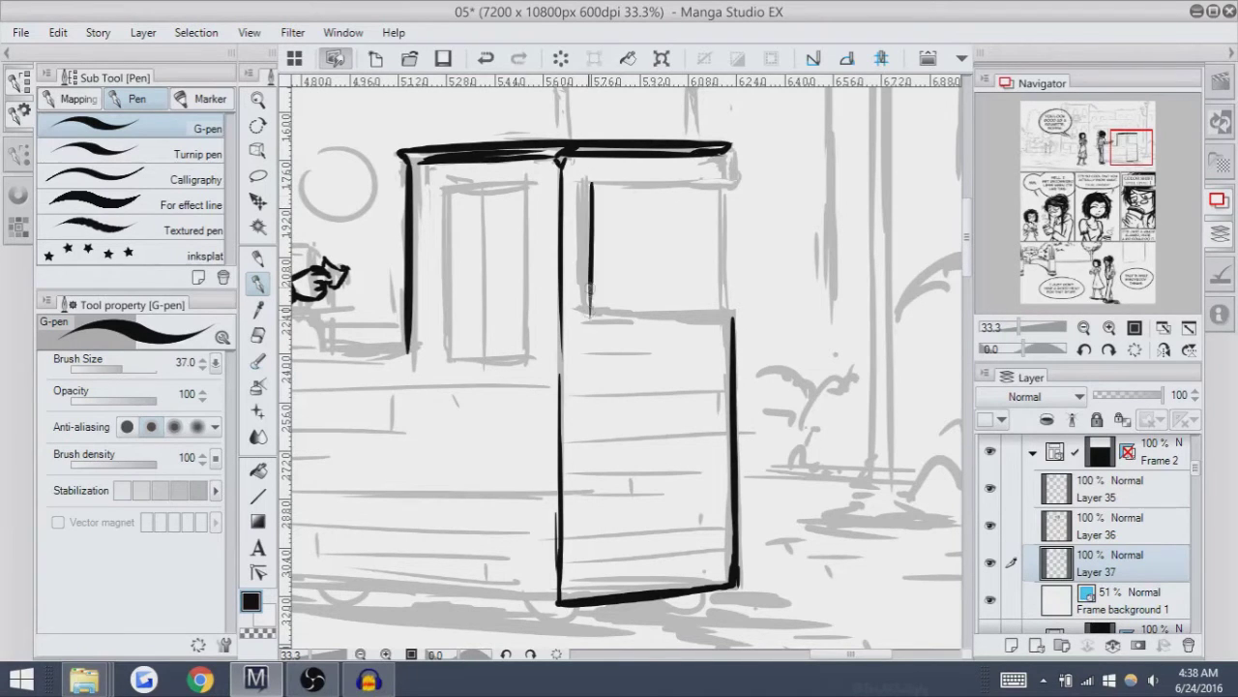
pyautogui.hotkey('ctrl', 'z')
# Ink the window opening's top edge and join it to the roof with a short vertical line at the far end.
pyautogui.moveTo(590, 172)
pyautogui.mouseDown()
pyautogui.moveTo(592, 315)
pyautogui.moveTo(625, 186)
pyautogui.moveTo(697, 189)
pyautogui.mouseUp()
pyautogui.hotkey('ctrl', 'z')
pyautogui.hotkey('ctrl', 'z')
pyautogui.hotkey('ctrl', 'z')
pyautogui.moveTo(592, 182)
pyautogui.mouseDown()
pyautogui.moveTo(723, 180)
pyautogui.moveTo(677, 184)
pyautogui.mouseUp()
pyautogui.hotkey('ctrl', 'z')
pyautogui.hotkey('ctrl', 'z')
pyautogui.hotkey('ctrl', 'z')
pyautogui.hotkey('ctrl', 'z')
pyautogui.hotkey('ctrl', 'z')
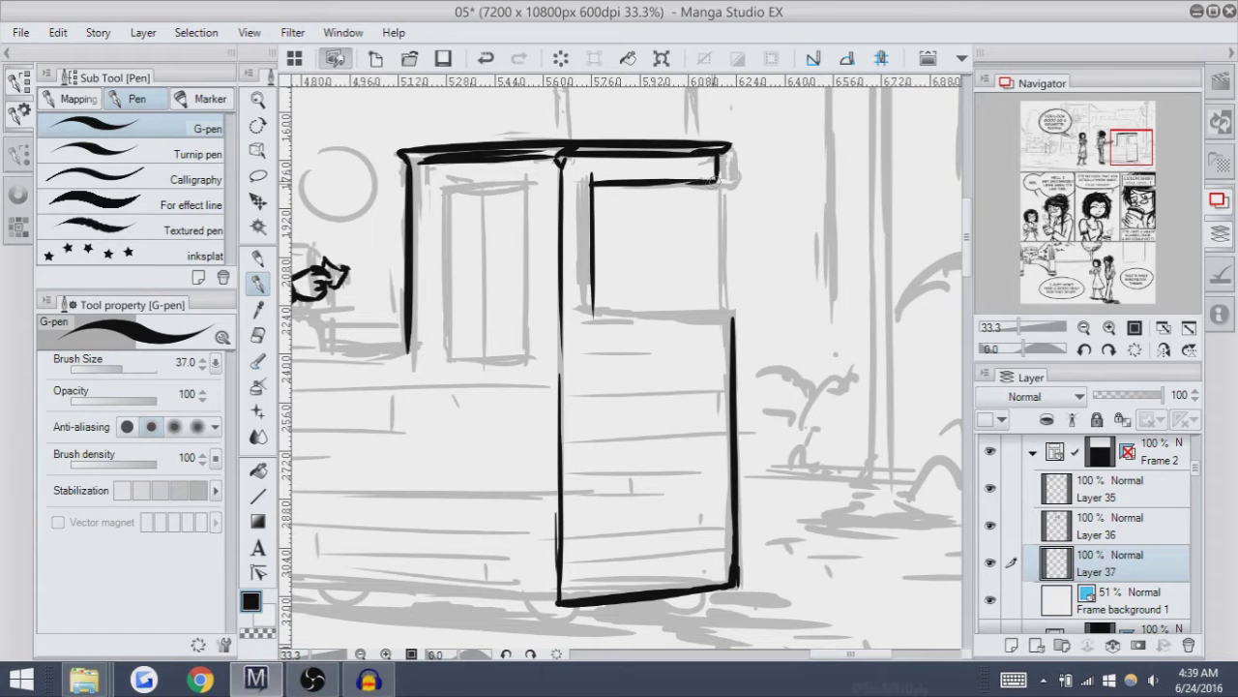
# Ink the bottom sill of the window opening across to the side wall's far edge.
pyautogui.moveTo(590, 312); pyautogui.dragTo(697, 313)
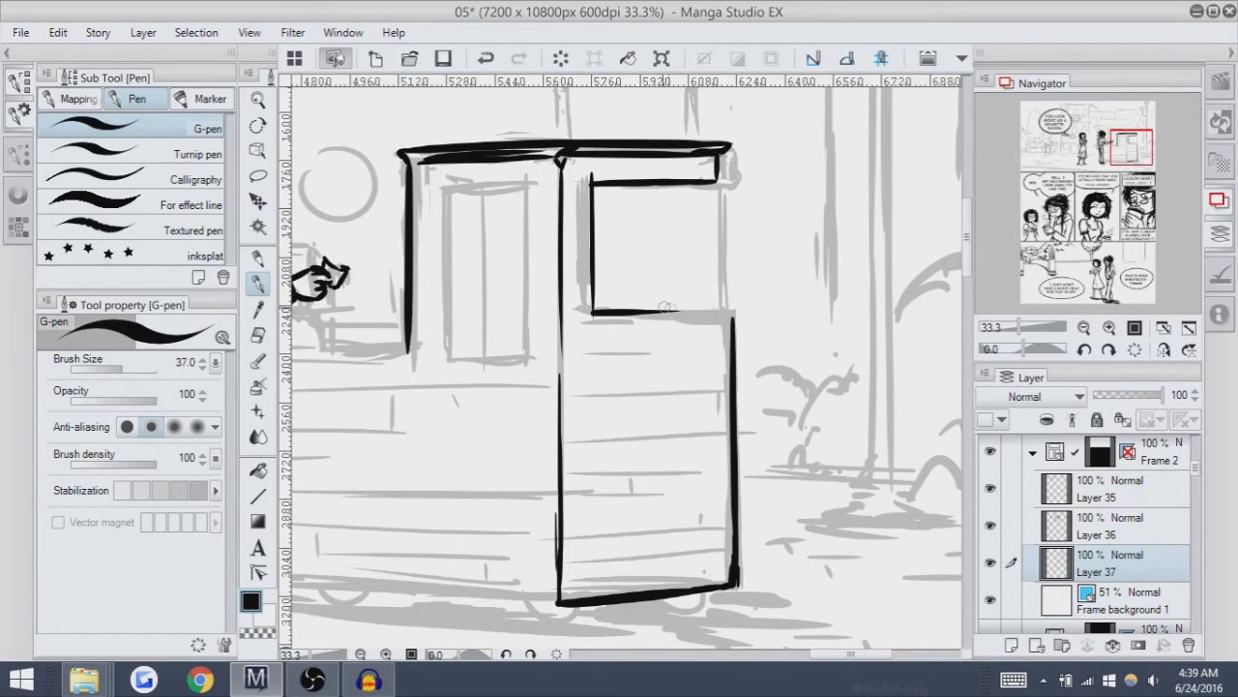
pyautogui.hotkey('ctrl', 'z')
pyautogui.hotkey('ctrl', 'z')
pyautogui.moveTo(593, 313); pyautogui.dragTo(731, 312)
pyautogui.hotkey('ctrl', 'z')
pyautogui.hotkey('ctrl', 'z')
pyautogui.hotkey('ctrl', 'z')
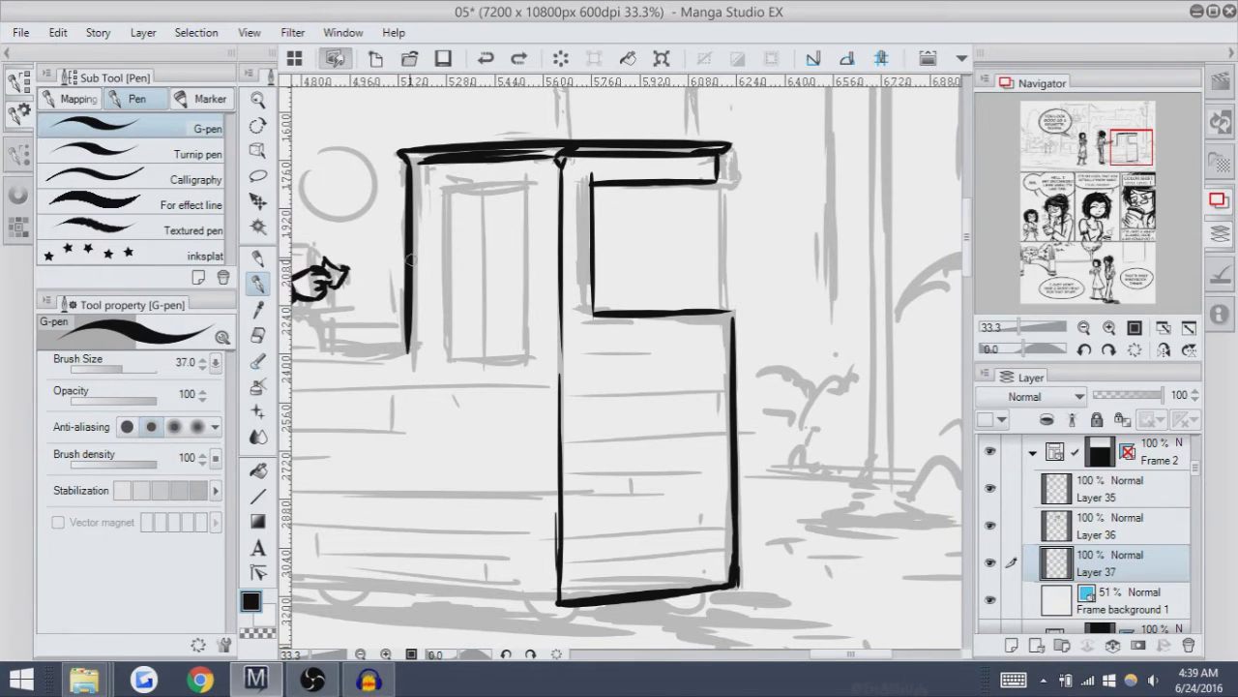
# Erase the roof's far end with the 57.8 hard eraser and re-ink its underside and end line slightly farther out.
pyautogui.press('e')
pyautogui.moveTo(718, 171); pyautogui.dragTo(730, 129)
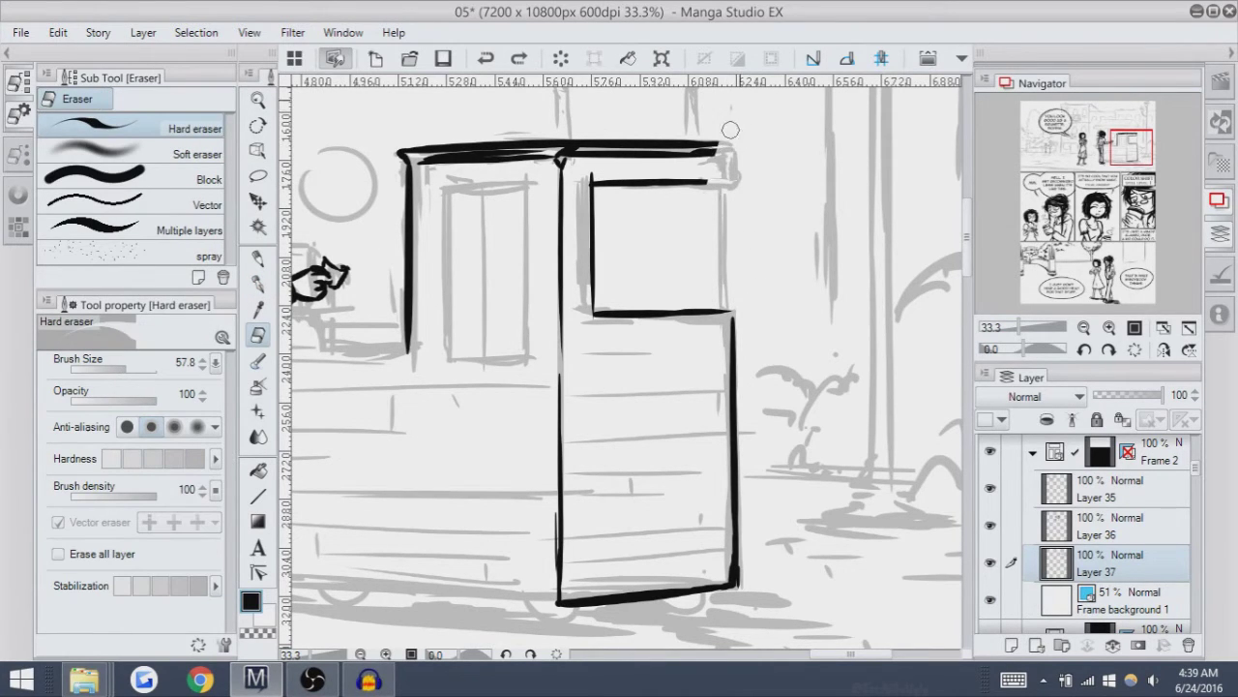
pyautogui.press('p')
pyautogui.moveTo(678, 183); pyautogui.dragTo(728, 182)
pyautogui.hotkey('ctrl', 'z')
pyautogui.hotkey('ctrl', 'z')
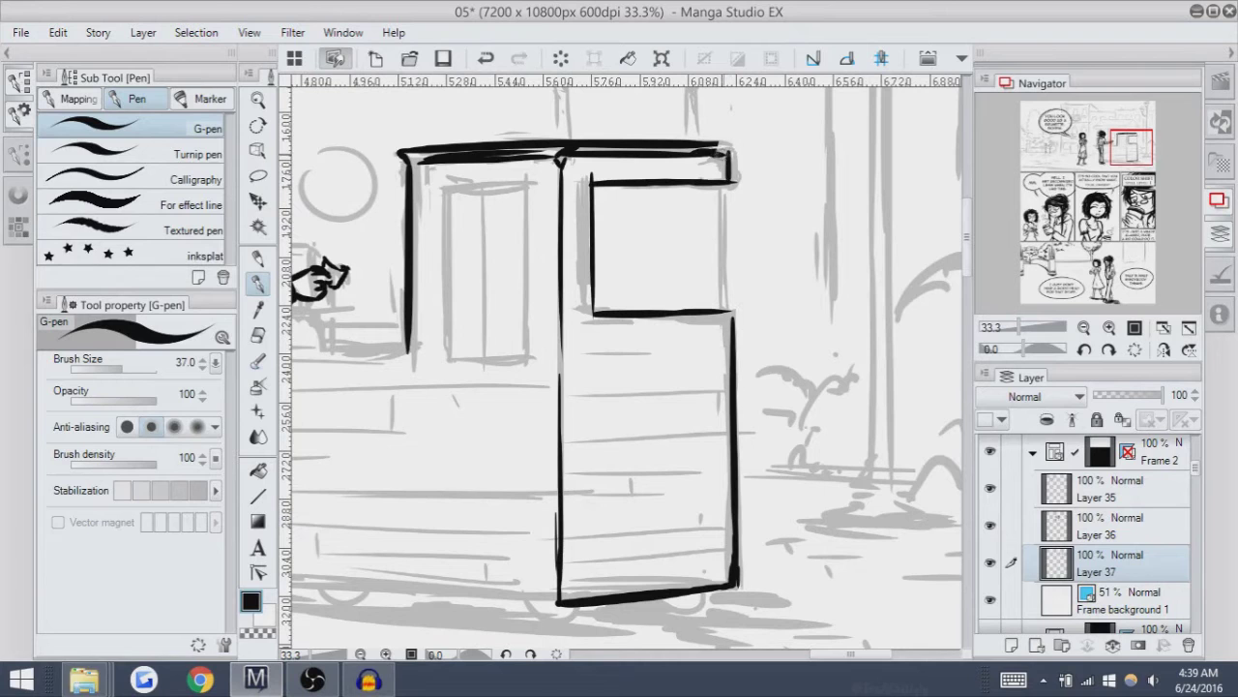
# Re-ink the underside of the roof at its far end, comparing the stroke through undo and redo.
pyautogui.hotkey('ctrl', 'z')
pyautogui.hotkey('ctrl', 'y')
pyautogui.hotkey('ctrl', 'z')
pyautogui.hotkey('ctrl', 'y')
pyautogui.hotkey('ctrl', 'z')
pyautogui.hotkey('ctrl', 'y')
pyautogui.hotkey('ctrl', 'z')
pyautogui.moveTo(693, 151); pyautogui.dragTo(739, 153)
pyautogui.hotkey('ctrl', 'z')
pyautogui.hotkey('ctrl', 'y')
pyautogui.hotkey('ctrl', 'z')
pyautogui.hotkey('ctrl', 'y')
pyautogui.hotkey('ctrl', 'z')
pyautogui.hotkey('ctrl', 'y')
# Ink a short slanted stroke under the roof at the middle corner and extend the window opening's top edge to that corner.
pyautogui.moveTo(577, 153); pyautogui.dragTo(569, 176)
pyautogui.press('e')
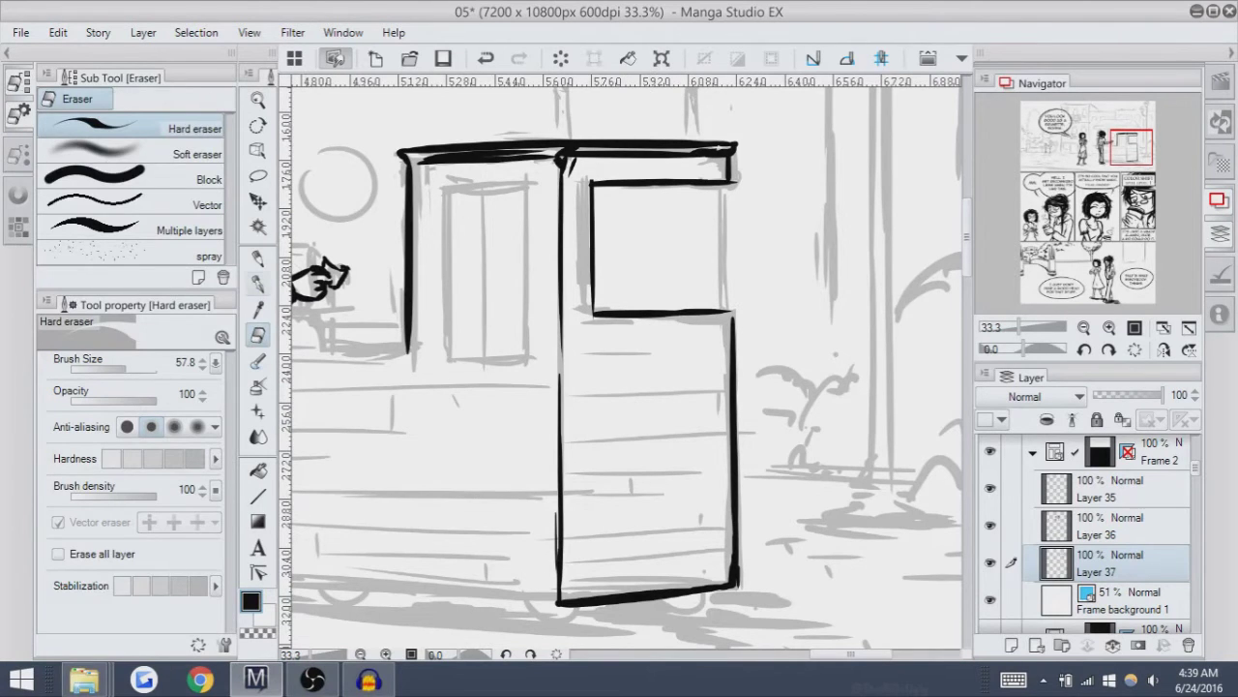
pyautogui.press('p')
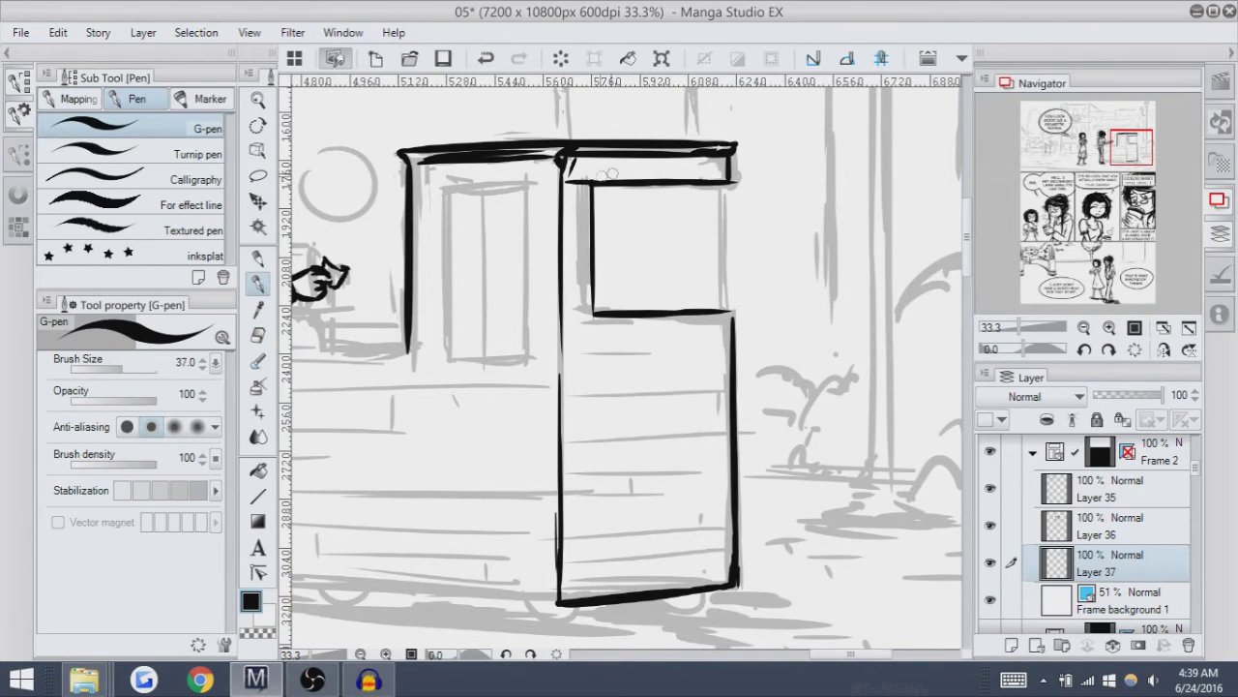
# Try inking three short horizontal slats between the cabin's middle corner and the window's vertical edge.
pyautogui.moveTo(565, 204)
pyautogui.mouseDown()
pyautogui.moveTo(590, 204)
pyautogui.moveTo(589, 247)
pyautogui.mouseUp()
pyautogui.hotkey('ctrl', 'z')
pyautogui.hotkey('ctrl', 'z')
pyautogui.hotkey('ctrl', 'z')
pyautogui.hotkey('ctrl', 'z')
pyautogui.hotkey('ctrl', 'z')
pyautogui.hotkey('ctrl', 'z')
pyautogui.press('[')
pyautogui.press('[')
pyautogui.press('[')
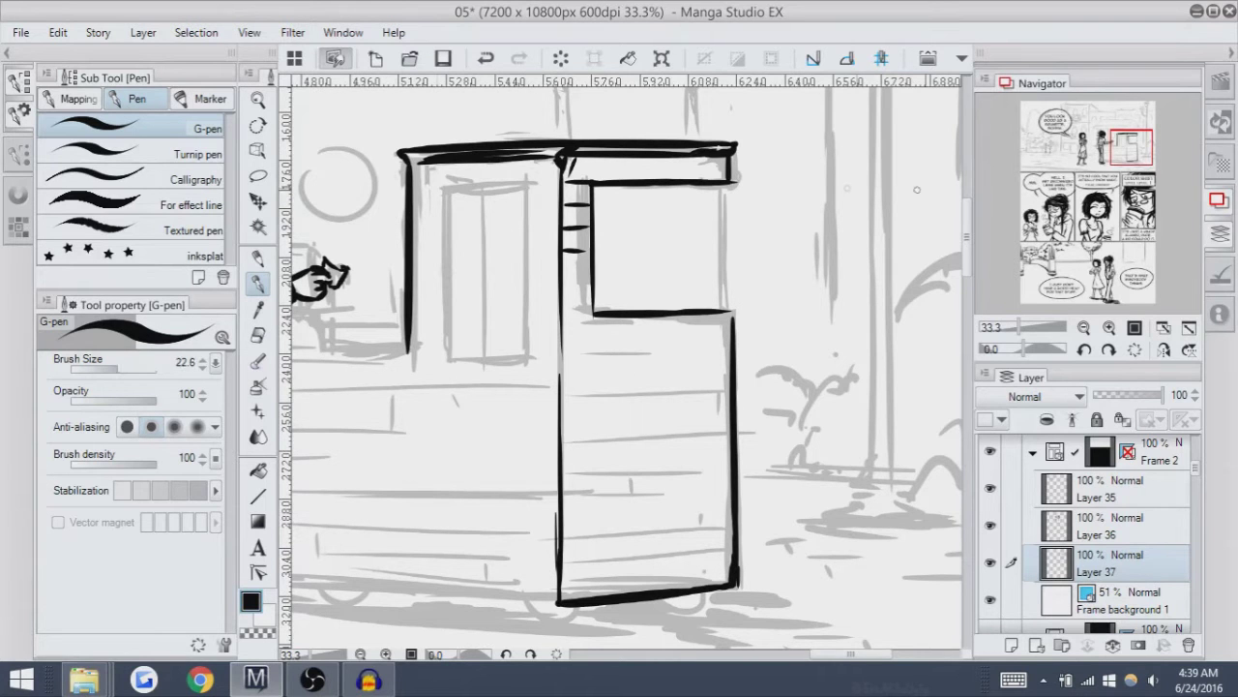
# With the canvas rotated to -30, ink the front wall's bottom edge from the woman's ankle to the middle corner, using the G-pen at 24.0.
pyautogui.click(1084, 349)
pyautogui.click(1085, 350)
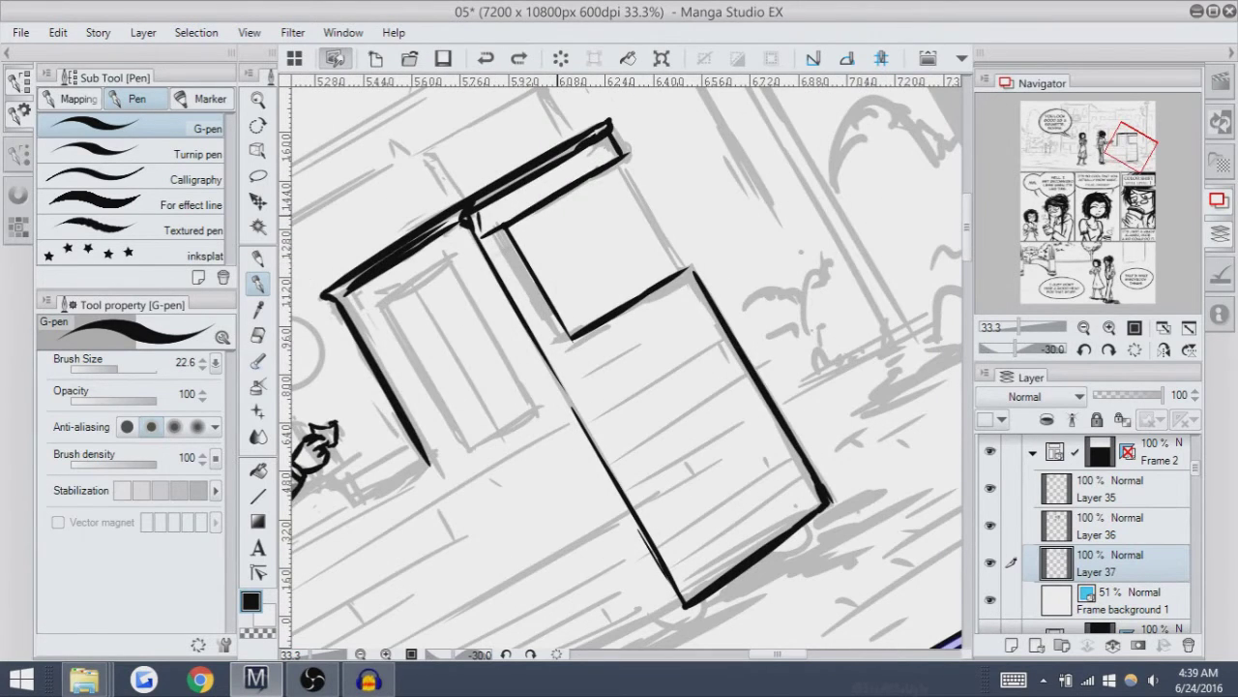
pyautogui.hotkey('ctrl', 'z')
pyautogui.scroll(-5, 624, 363)
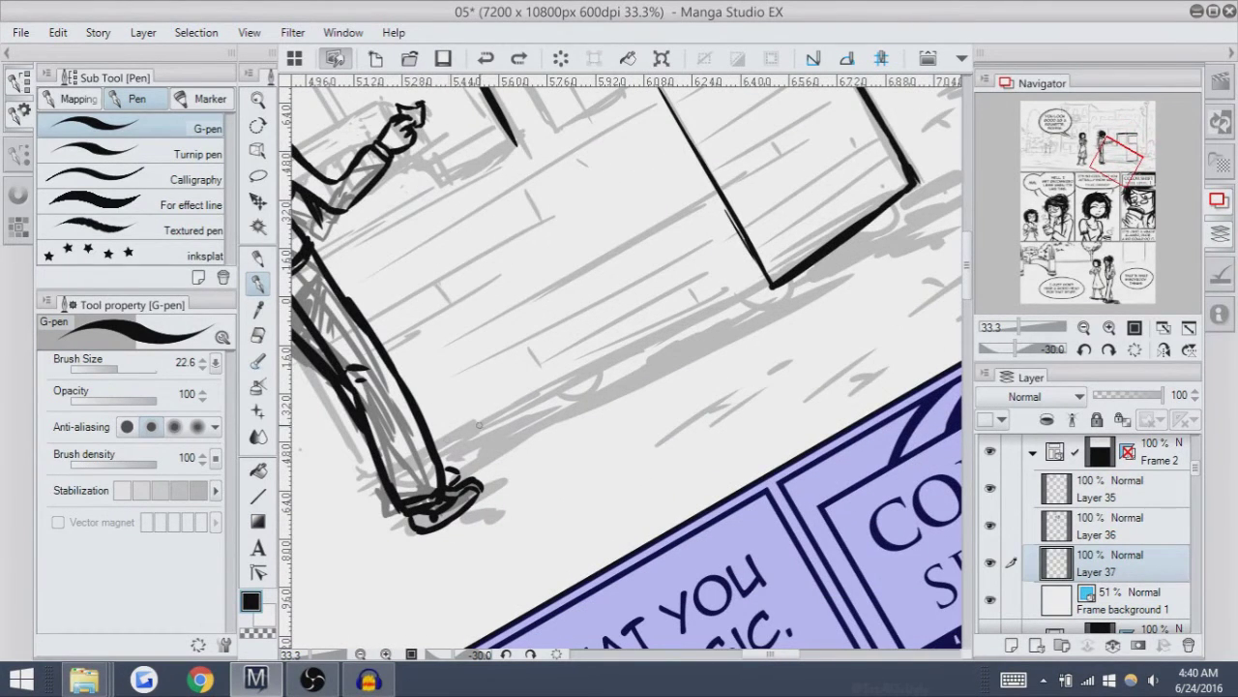
pyautogui.moveTo(382, 476); pyautogui.dragTo(682, 329)
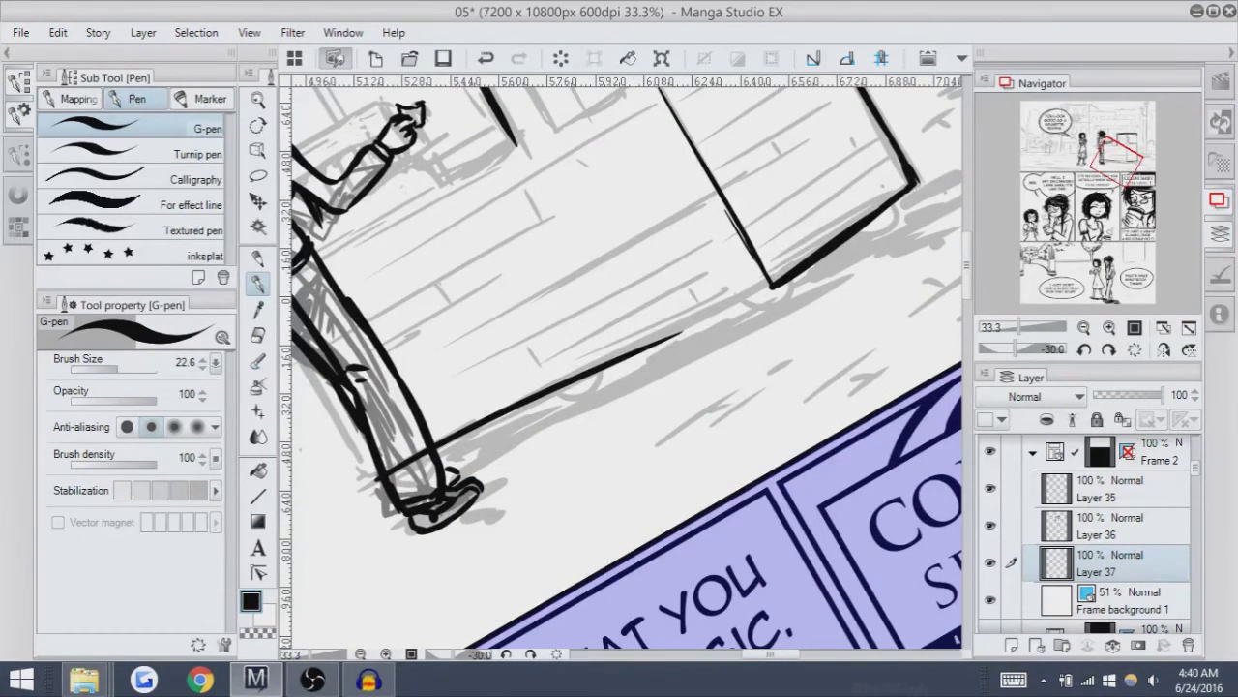
pyautogui.hotkey('ctrl', 'z')
pyautogui.moveTo(375, 478); pyautogui.dragTo(763, 317)
pyautogui.hotkey('ctrl', 'z')
pyautogui.moveTo(369, 478)
pyautogui.mouseDown()
pyautogui.moveTo(755, 269)
pyautogui.moveTo(557, 385)
pyautogui.moveTo(754, 294)
pyautogui.moveTo(731, 285)
pyautogui.mouseUp()
pyautogui.hotkey('ctrl', 'z')
pyautogui.hotkey('ctrl', 'z')
pyautogui.hotkey('ctrl', 'z')
pyautogui.moveTo(375, 478); pyautogui.dragTo(767, 280)
pyautogui.hotkey('ctrl', 'z')
pyautogui.moveTo(375, 478); pyautogui.dragTo(766, 280)
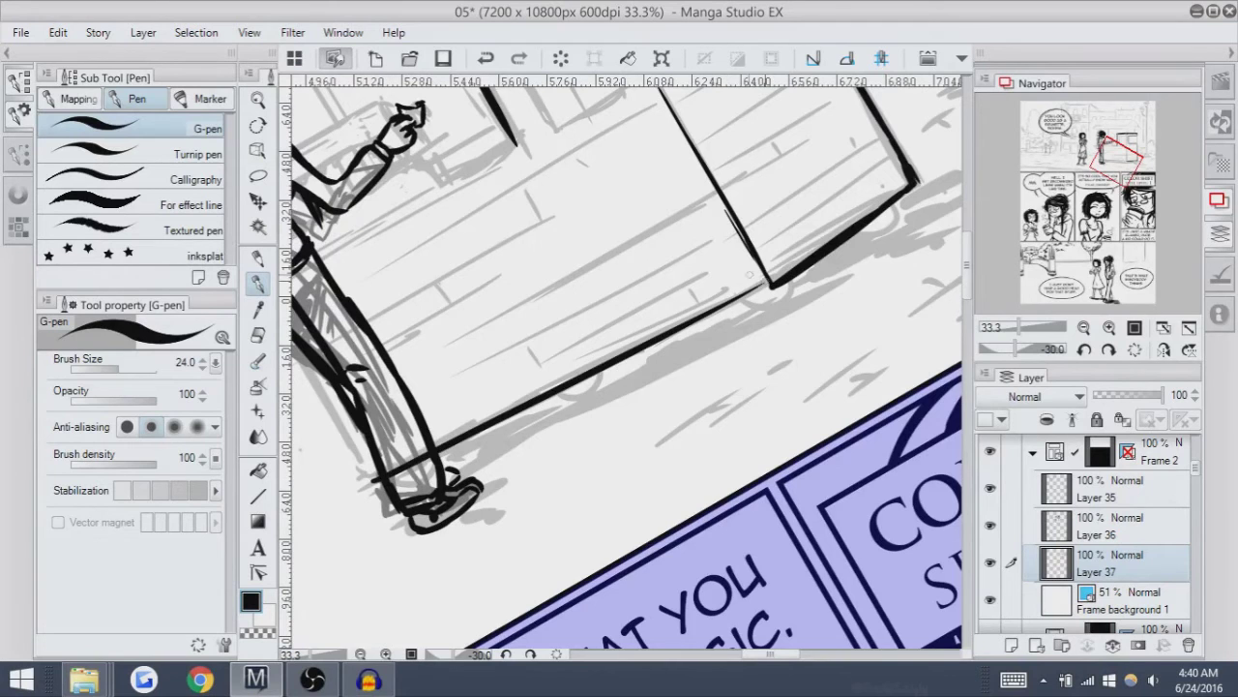
# Thicken the front wall's bottom edge from its midsection toward the middle corner with overlapping pen strokes.
pyautogui.moveTo(375, 478); pyautogui.dragTo(765, 283)
pyautogui.hotkey('ctrl', 'z')
pyautogui.hotkey('ctrl', 'z')
pyautogui.moveTo(375, 478); pyautogui.dragTo(765, 283)
pyautogui.hotkey('ctrl', 'z')
pyautogui.moveTo(534, 405)
pyautogui.mouseDown()
pyautogui.moveTo(769, 285)
pyautogui.moveTo(695, 329)
pyautogui.mouseUp()
pyautogui.hotkey('ctrl', 'z')
pyautogui.hotkey('ctrl', 'z')
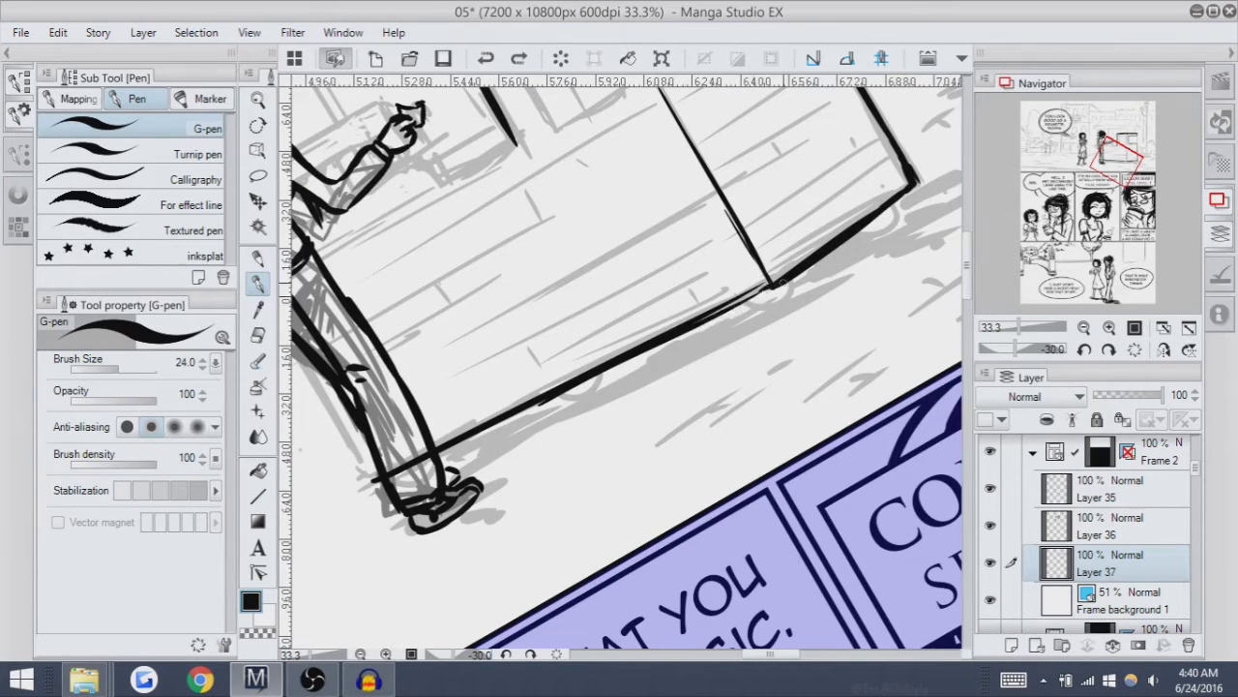
# Thicken the rest of the front wall's bottom edge toward the woman's foot and reset the canvas rotation.
pyautogui.moveTo(769, 284); pyautogui.dragTo(714, 311)
pyautogui.hotkey('ctrl', 'z')
pyautogui.moveTo(566, 385)
pyautogui.mouseDown()
pyautogui.moveTo(502, 416)
pyautogui.moveTo(554, 390)
pyautogui.moveTo(553, 402)
pyautogui.moveTo(518, 413)
pyautogui.moveTo(563, 388)
pyautogui.moveTo(457, 438)
pyautogui.moveTo(547, 395)
pyautogui.mouseUp()
pyautogui.hotkey('ctrl', 'z')
pyautogui.hotkey('ctrl', 'z')
pyautogui.hotkey('ctrl', 'z')
pyautogui.hotkey('ctrl', 'z')
pyautogui.moveTo(453, 448); pyautogui.dragTo(532, 404)
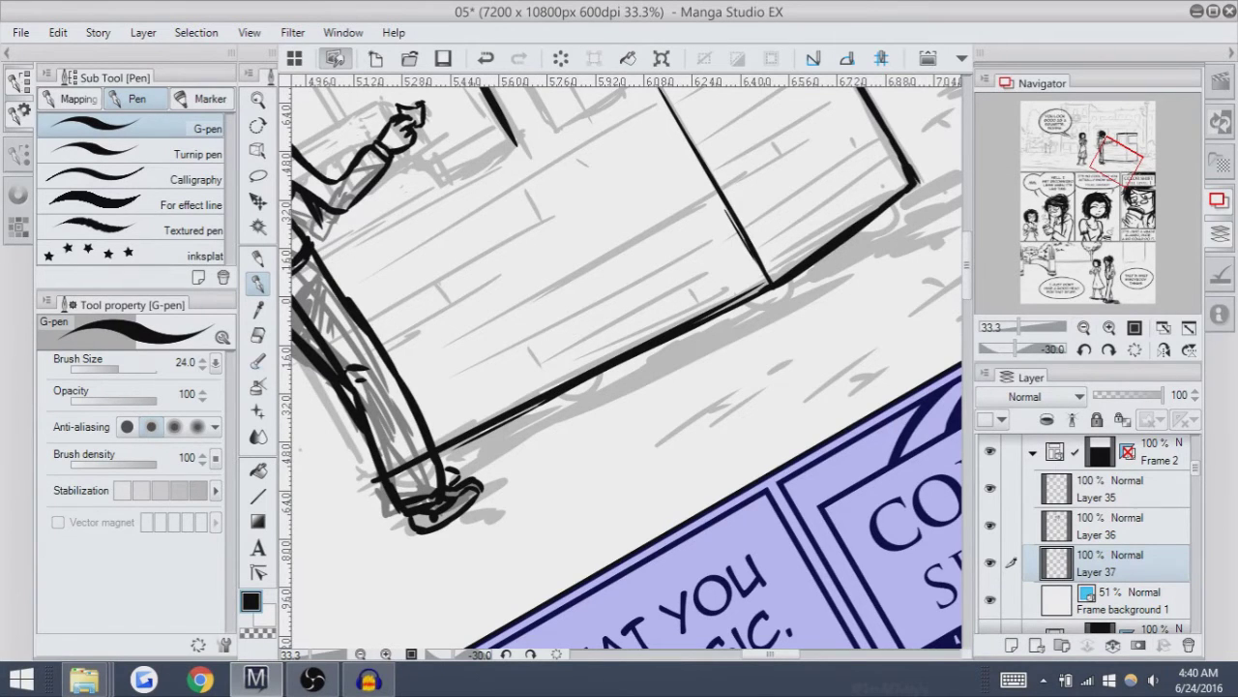
pyautogui.click(1135, 349)
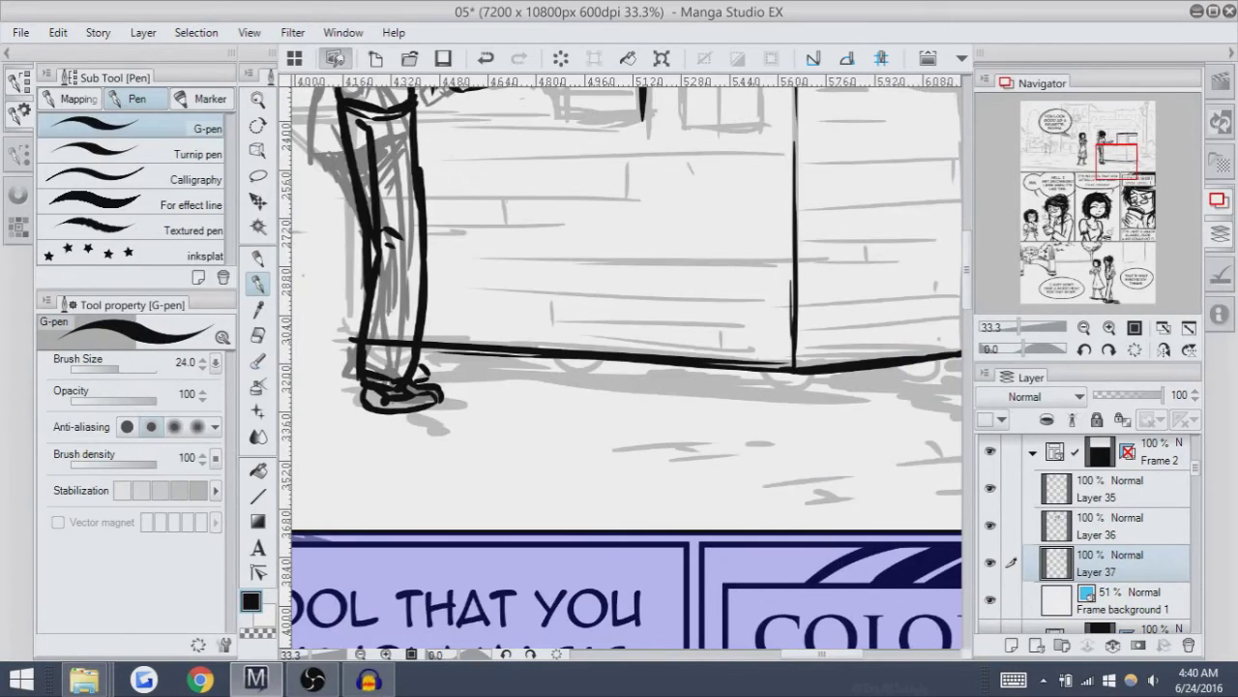
pyautogui.hscroll(-3, 627, 361)
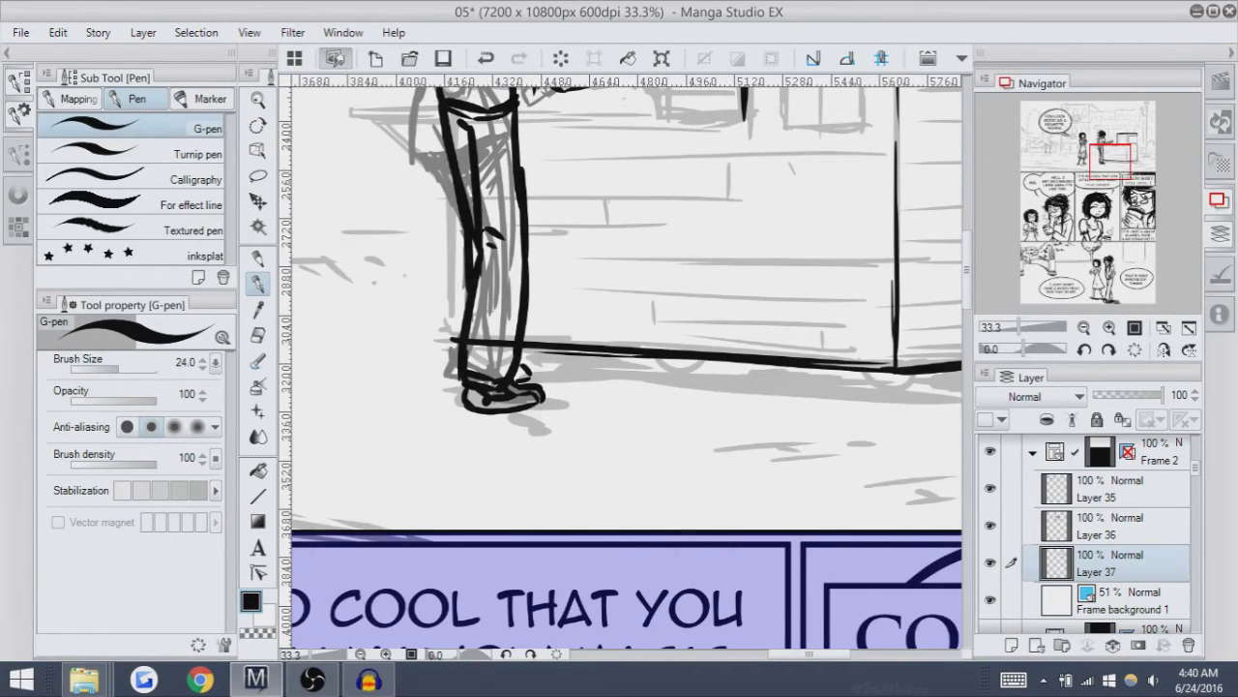
# Ink the booth's lower-left vertical edge beside the standing figure's leg down to the baseline.
pyautogui.scroll(3, 627, 361)
pyautogui.hscroll(-2, 627, 361)
pyautogui.moveTo(580, 281); pyautogui.dragTo(583, 459)
pyautogui.hotkey('ctrl', 'z')
pyautogui.hotkey('ctrl', 'z')
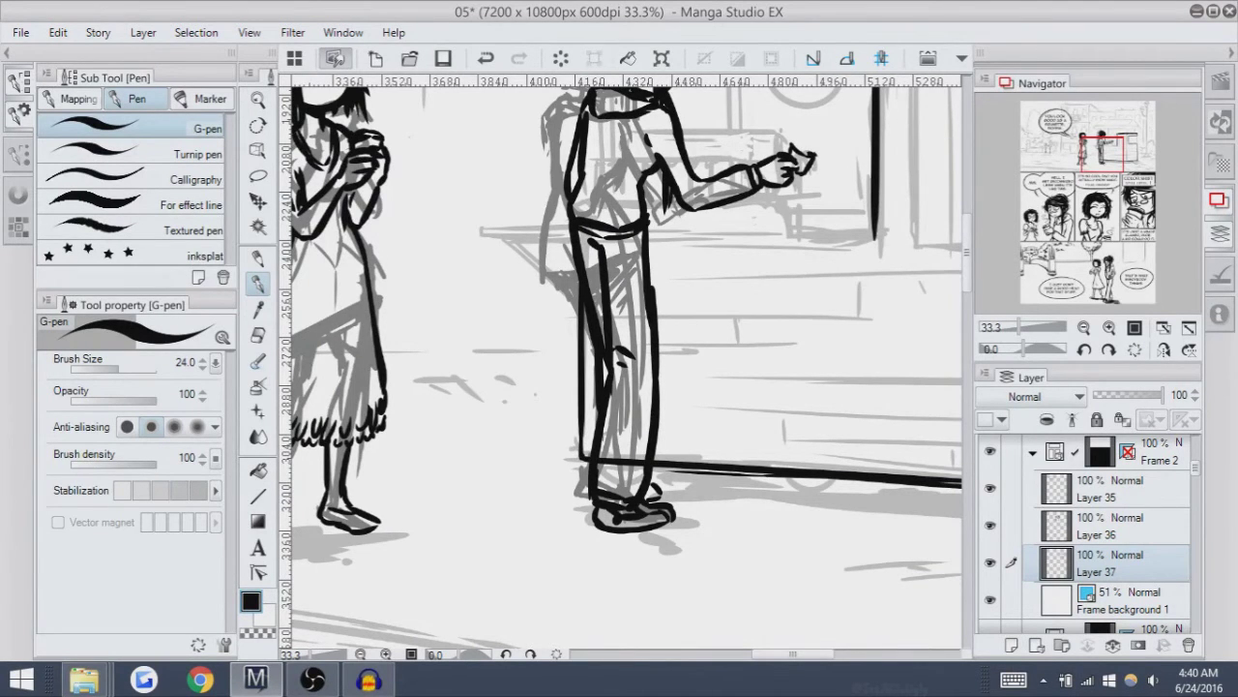
# Ink the missing right edge of the booth's wide window between its upper and lower lines.
pyautogui.hscroll(3, 627, 361)
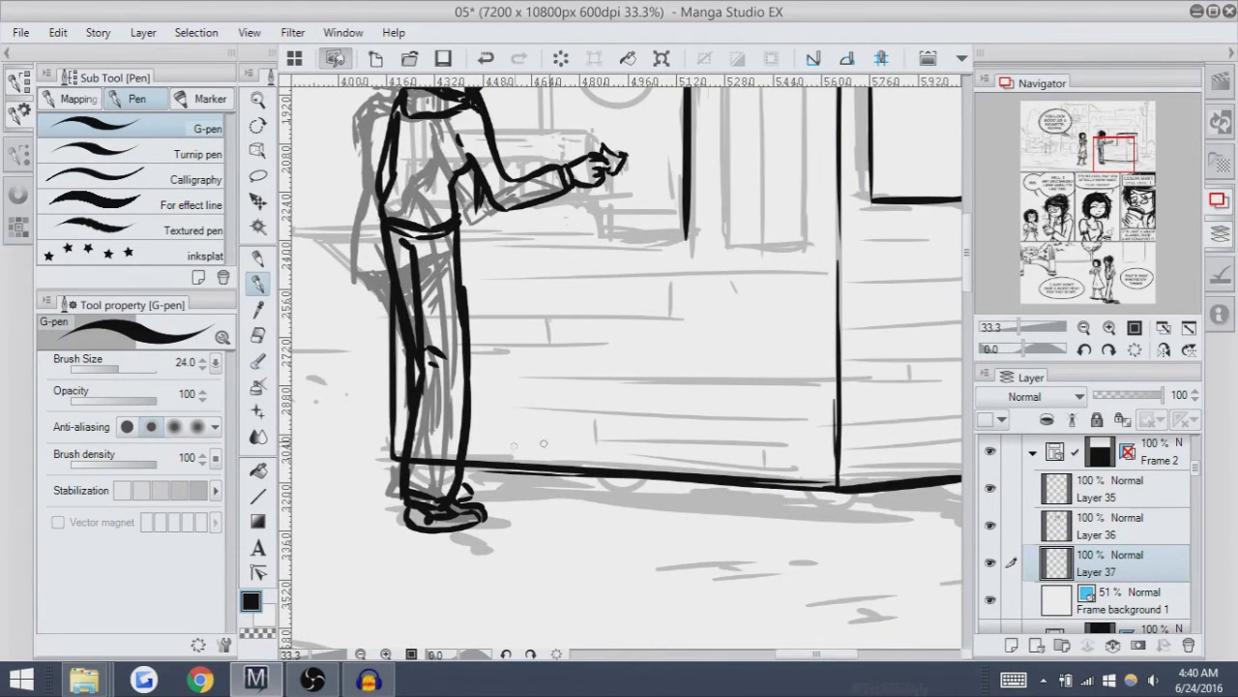
pyautogui.scroll(3, 626, 367)
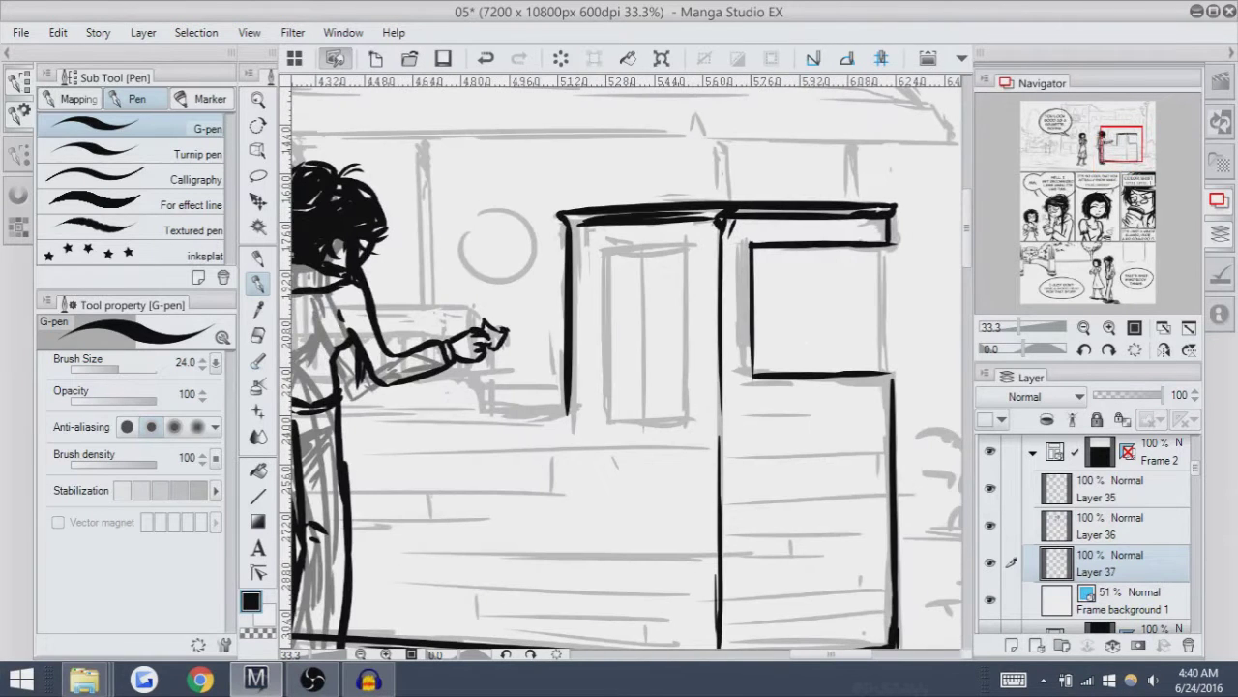
pyautogui.moveTo(879, 245); pyautogui.dragTo(883, 375)
pyautogui.hotkey('ctrl', 'z')
pyautogui.hotkey('ctrl', 'z')
pyautogui.hotkey('ctrl', 'z')
pyautogui.hotkey('ctrl', 'z')
pyautogui.moveTo(878, 244); pyautogui.dragTo(884, 379)
pyautogui.hotkey('ctrl', 'z')
# Add short shading hatches in the wide window's two lower corners and its upper-left corner.
pyautogui.moveTo(881, 333)
pyautogui.mouseDown()
pyautogui.moveTo(882, 372)
pyautogui.moveTo(859, 370)
pyautogui.mouseUp()
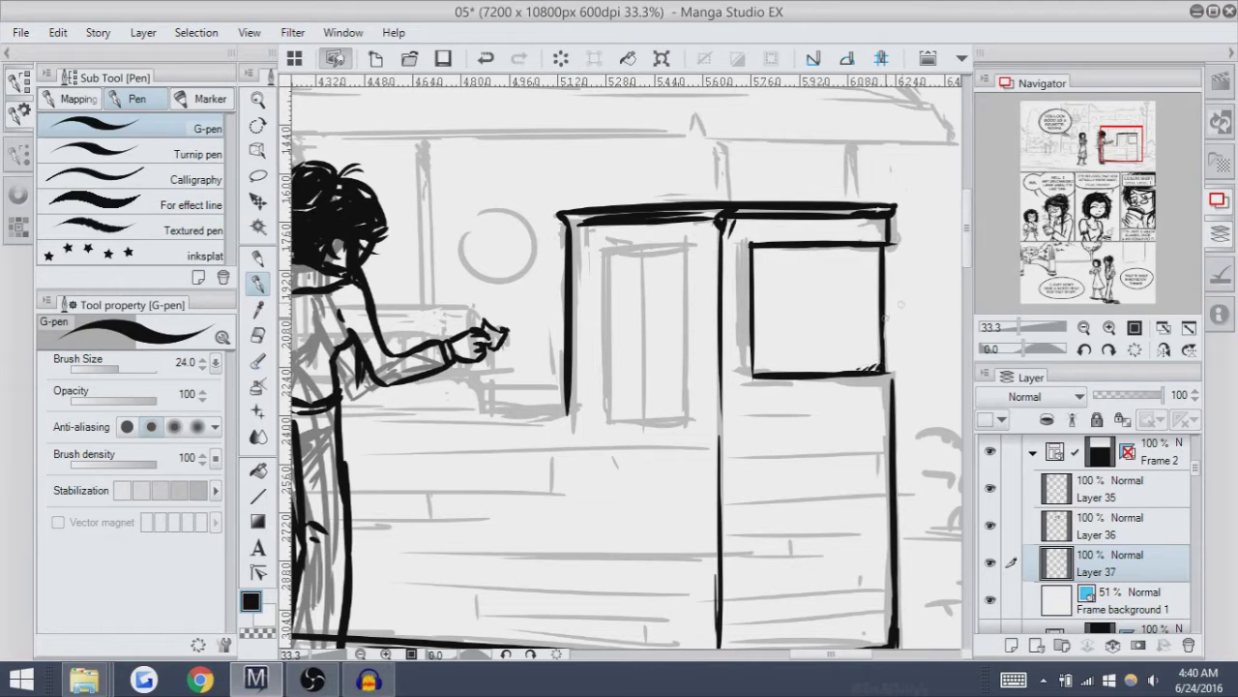
pyautogui.moveTo(754, 362)
pyautogui.mouseDown()
pyautogui.moveTo(757, 376)
pyautogui.moveTo(787, 366)
pyautogui.mouseUp()
pyautogui.hotkey('ctrl', 'z')
pyautogui.hotkey('ctrl', 'z')
pyautogui.hotkey('ctrl', 'z')
pyautogui.moveTo(753, 250); pyautogui.dragTo(755, 255)
pyautogui.hotkey('ctrl', 'z')
pyautogui.press('e')
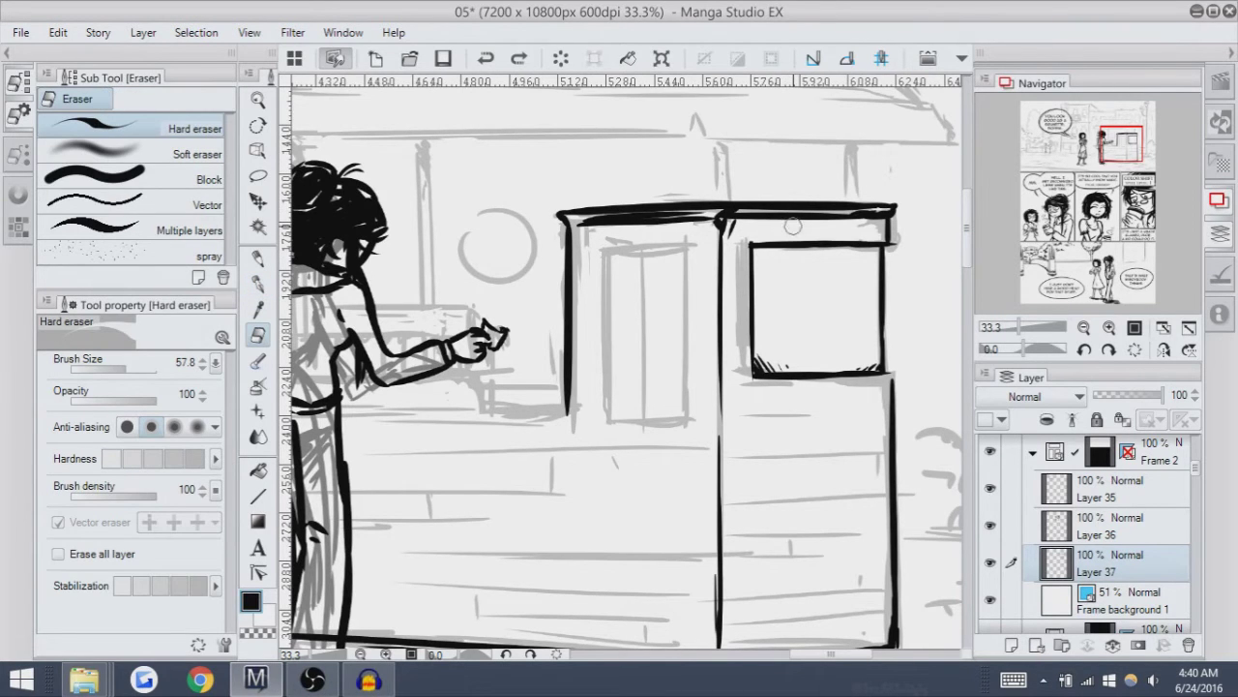
pyautogui.press('p')
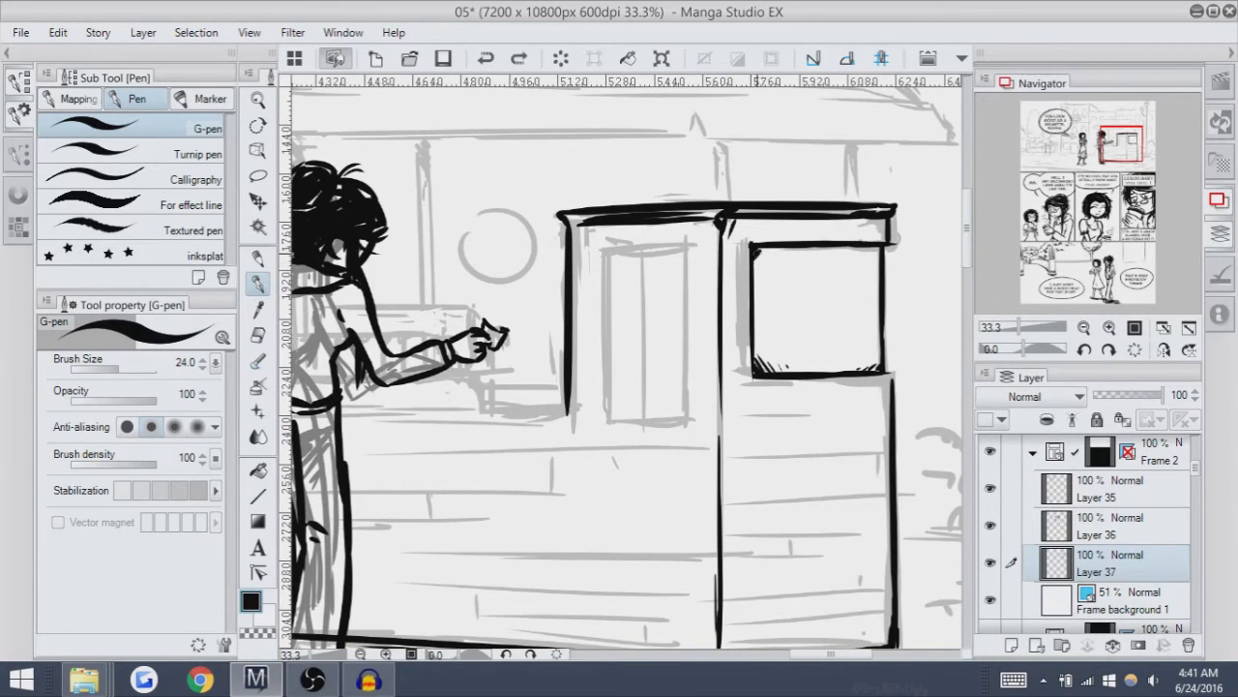
pyautogui.moveTo(753, 259); pyautogui.dragTo(813, 252)
# Ink the top edge of the narrow window on the booth's front face over the sketch.
pyautogui.moveTo(667, 251)
pyautogui.mouseDown()
pyautogui.moveTo(692, 209)
pyautogui.moveTo(735, 190)
pyautogui.mouseUp()
pyautogui.hotkey('ctrl', 'z')
pyautogui.moveTo(639, 191)
pyautogui.mouseDown()
pyautogui.moveTo(735, 190)
pyautogui.moveTo(723, 190)
pyautogui.mouseUp()
pyautogui.hotkey('ctrl', 'z')
pyautogui.hotkey('ctrl', 'z')
pyautogui.moveTo(643, 193); pyautogui.dragTo(727, 190)
pyautogui.hotkey('ctrl', 'z')
# Ink the narrow window's left edge as a straight vertical line, redrawing it until it is clean.
pyautogui.moveTo(641, 194); pyautogui.dragTo(642, 352)
pyautogui.hotkey('ctrl', 'z')
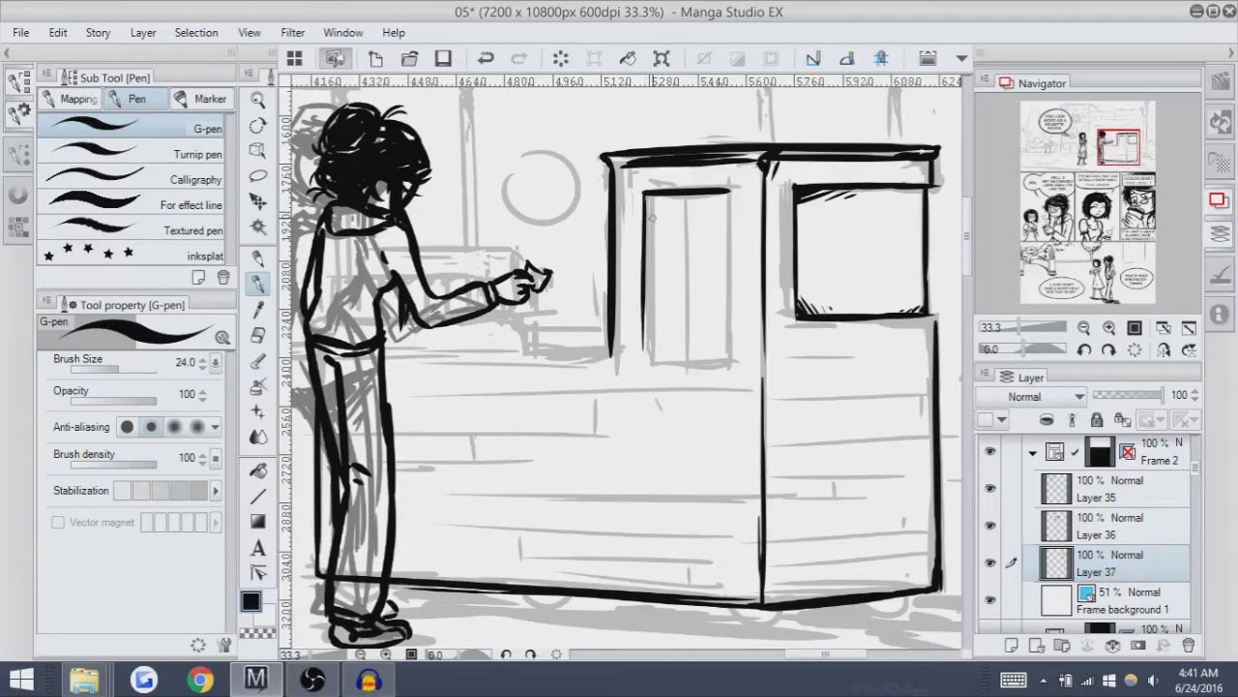
pyautogui.moveTo(727, 191); pyautogui.dragTo(728, 360)
pyautogui.hotkey('ctrl', 'z')
pyautogui.hotkey('ctrl', 'z')
pyautogui.hotkey('ctrl', 'z')
pyautogui.hotkey('ctrl', 'z')
pyautogui.moveTo(643, 194); pyautogui.dragTo(646, 366)
pyautogui.hotkey('ctrl', 'z')
pyautogui.hotkey('ctrl', 'z')
pyautogui.moveTo(644, 232); pyautogui.dragTo(644, 361)
pyautogui.hotkey('ctrl', 'z')
pyautogui.moveTo(644, 319); pyautogui.dragTo(645, 358)
pyautogui.hotkey('ctrl', 'z')
# Close the narrow window's outline by inking its bottom and right edges.
pyautogui.moveTo(644, 313)
pyautogui.mouseDown()
pyautogui.moveTo(650, 352)
pyautogui.moveTo(733, 358)
pyautogui.mouseUp()
pyautogui.hotkey('ctrl', 'z')
pyautogui.hotkey('ctrl', 'z')
pyautogui.moveTo(644, 355); pyautogui.dragTo(728, 356)
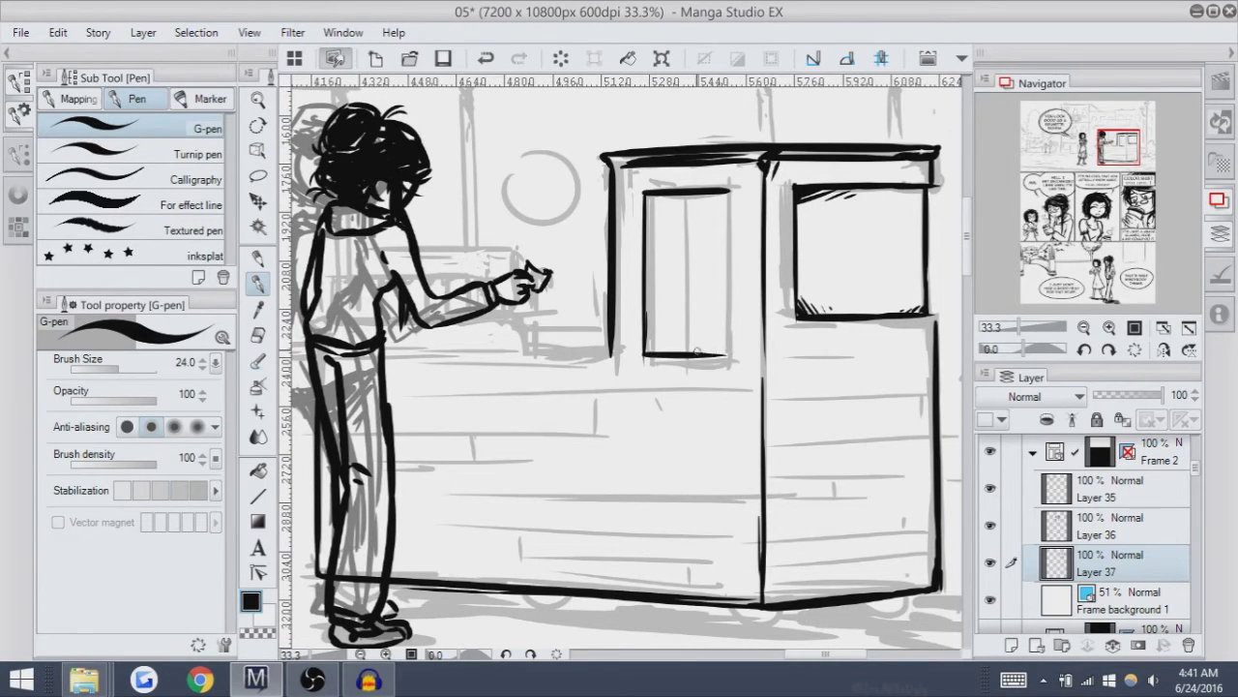
pyautogui.hotkey('ctrl', 'z')
pyautogui.moveTo(730, 188); pyautogui.dragTo(728, 357)
pyautogui.hotkey('ctrl', 'z')
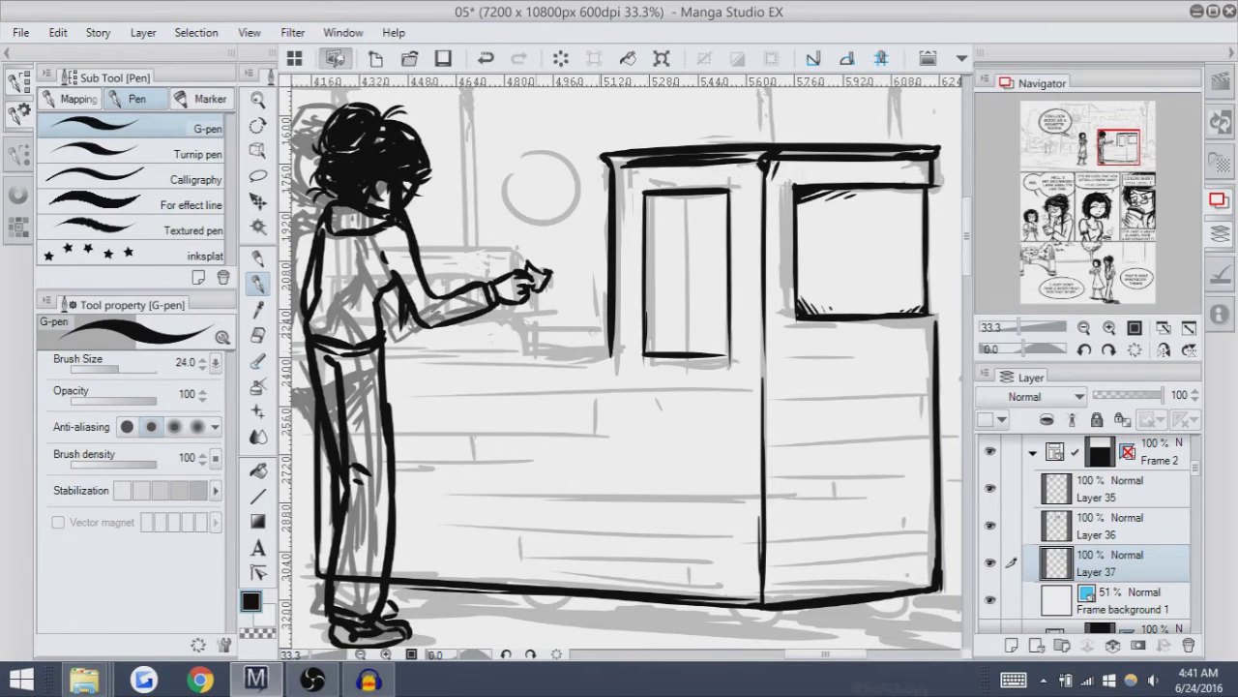
# Ink a second parallel line along the narrow window's bottom edge to form a sill.
pyautogui.moveTo(737, 357)
pyautogui.mouseDown()
pyautogui.moveTo(641, 350)
pyautogui.moveTo(662, 352)
pyautogui.mouseUp()
pyautogui.hotkey('ctrl', 'z')
pyautogui.hotkey('ctrl', 'z')
pyautogui.hotkey('ctrl', 'z')
# Ink an inner frame line just inside the narrow window's left edge.
pyautogui.moveTo(650, 195); pyautogui.dragTo(648, 344)
pyautogui.hotkey('ctrl', 'z')
pyautogui.hotkey('ctrl', 'z')
pyautogui.hotkey('ctrl', 'z')
pyautogui.moveTo(650, 194)
pyautogui.mouseDown()
pyautogui.moveTo(648, 344)
pyautogui.moveTo(648, 315)
pyautogui.mouseUp()
pyautogui.hotkey('ctrl', 'z')
pyautogui.moveTo(650, 190)
pyautogui.mouseDown()
pyautogui.moveTo(648, 337)
pyautogui.moveTo(648, 322)
pyautogui.mouseUp()
pyautogui.hotkey('ctrl', 'z')
pyautogui.moveTo(650, 194); pyautogui.dragTo(647, 356)
pyautogui.hotkey('ctrl', 'z')
pyautogui.hotkey('ctrl', 'z')
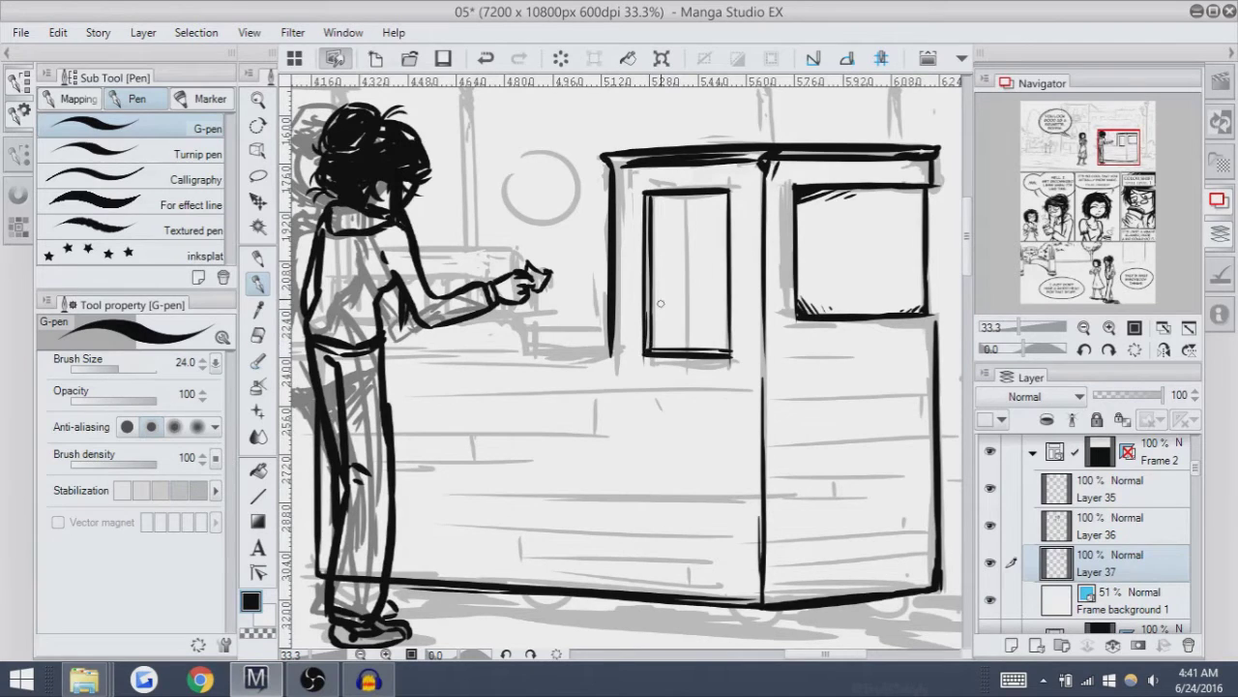
# Ink the narrow window's central vertical divider and add small detail marks on its panes.
pyautogui.hotkey('ctrl', 'z')
pyautogui.moveTo(693, 194); pyautogui.dragTo(689, 352)
pyautogui.hotkey('ctrl', 'z')
pyautogui.moveTo(691, 195); pyautogui.dragTo(689, 346)
pyautogui.hotkey('ctrl', 'z')
pyautogui.moveTo(711, 319); pyautogui.dragTo(726, 263)
pyautogui.hotkey('ctrl', 'z')
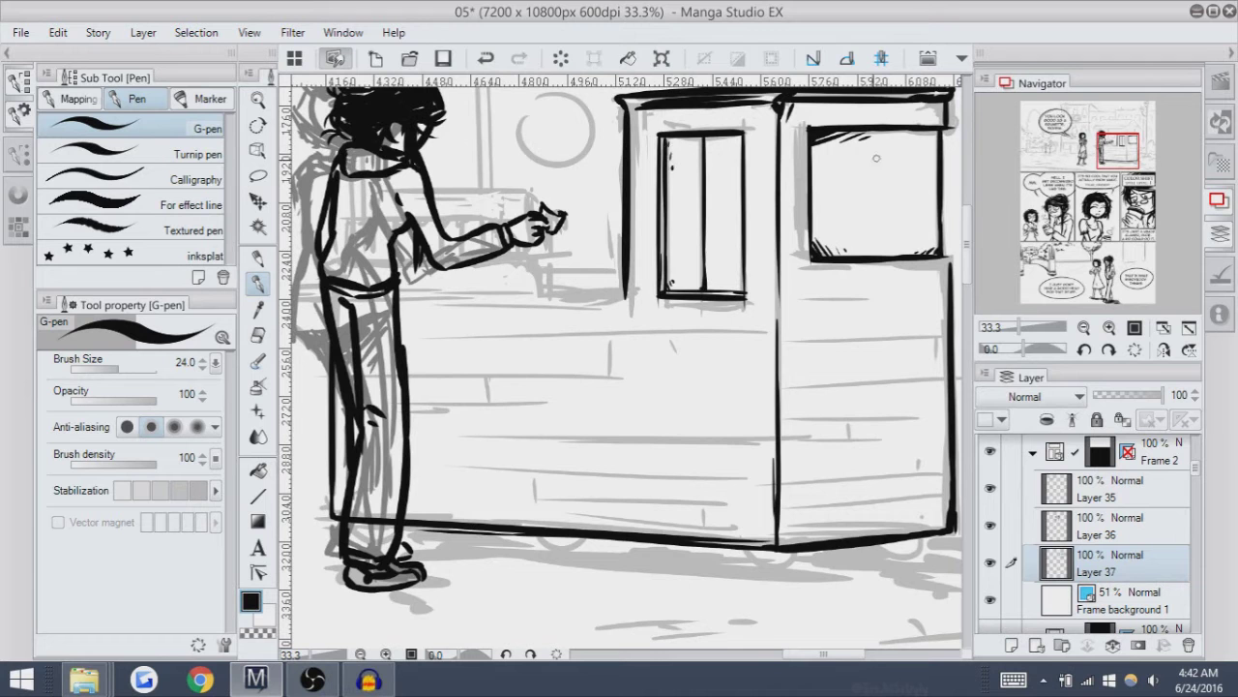
# Erase stray line ends around the booth's windows and switch back to the G-pen.
pyautogui.moveTo(877, 157); pyautogui.dragTo(818, 158)
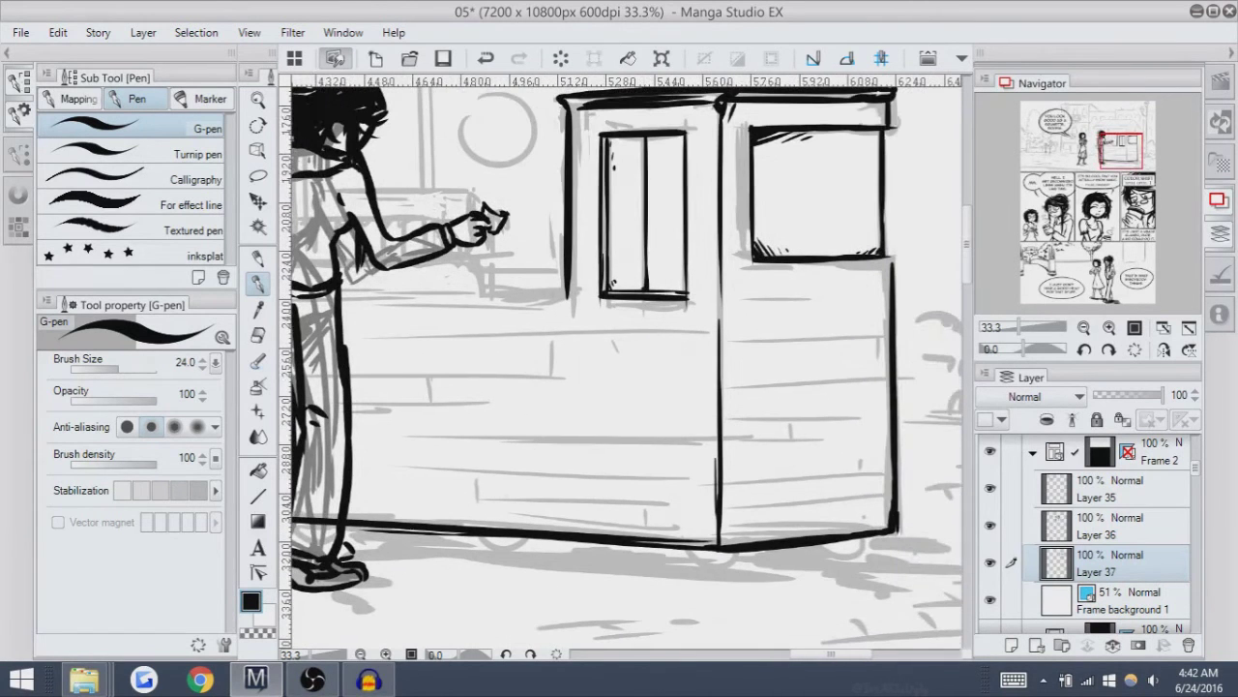
pyautogui.press('e')
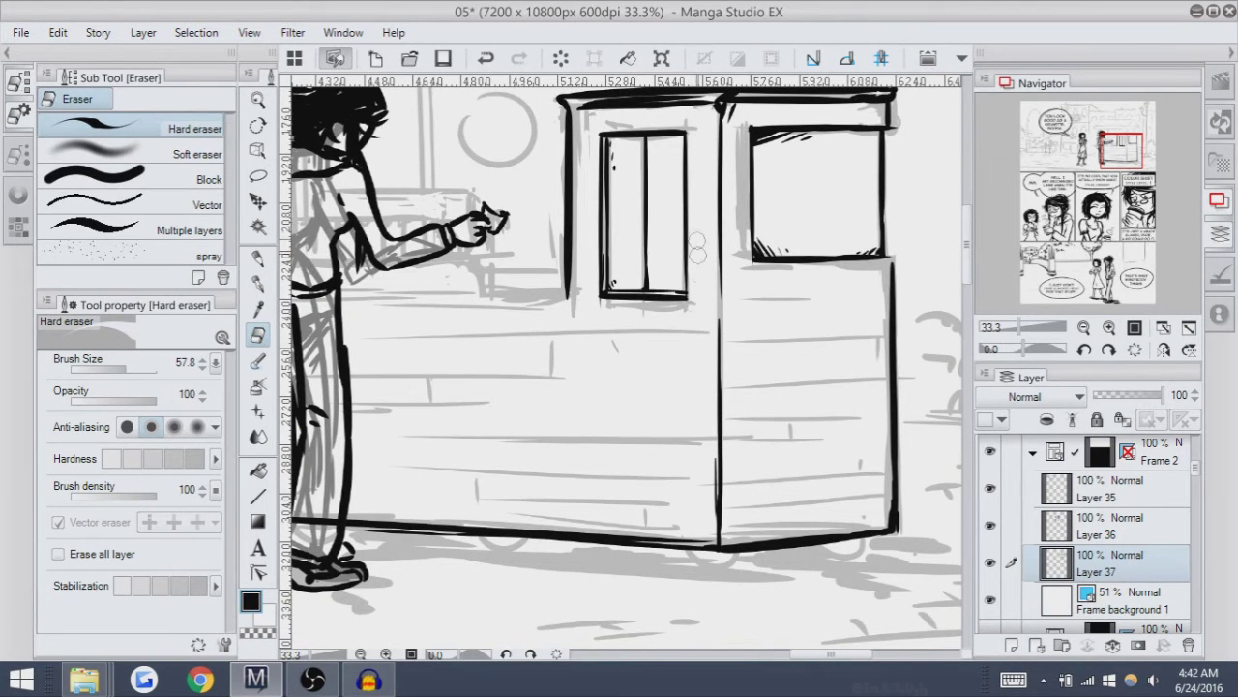
pyautogui.moveTo(705, 261); pyautogui.dragTo(660, 190)
pyautogui.press('p')
pyautogui.moveTo(650, 218); pyautogui.dragTo(761, 261)
# Ink a short horizontal ledge from the base of the booth's tall section towards the figure, and tidy its corner.
pyautogui.moveTo(544, 256); pyautogui.dragTo(637, 268)
pyautogui.hotkey('ctrl', 'z')
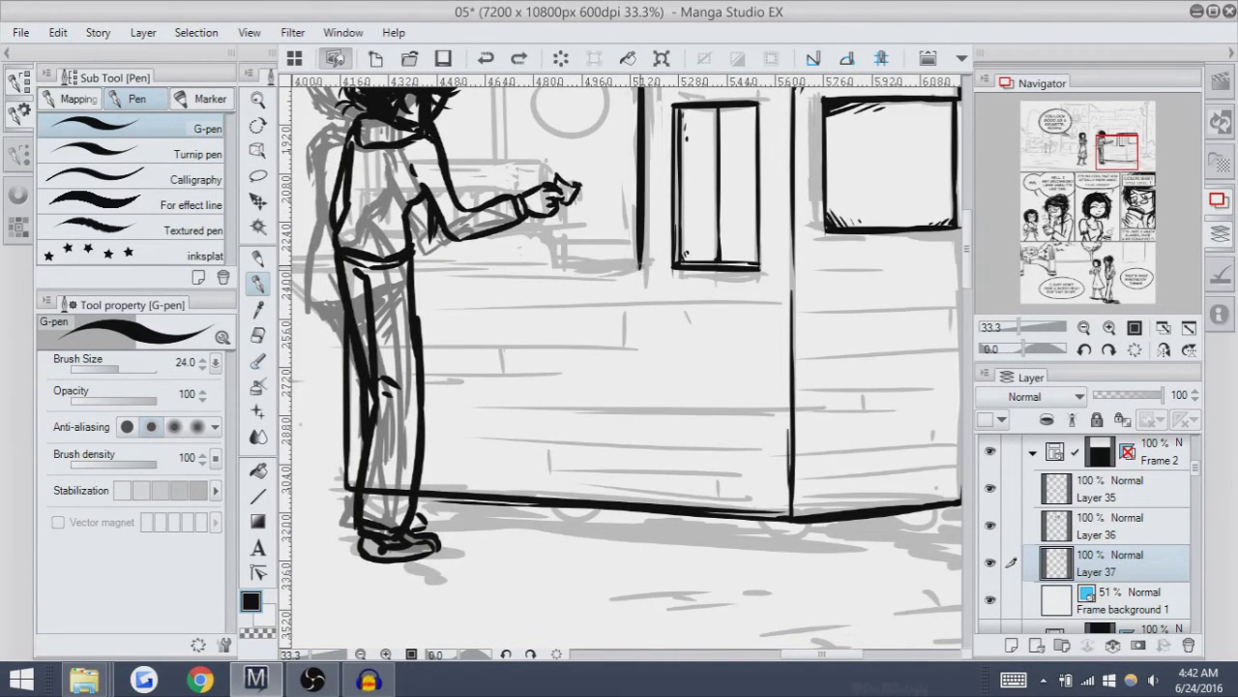
pyautogui.hotkey('ctrl', 'y')
pyautogui.hotkey('ctrl', 'z')
pyautogui.hotkey('ctrl', 'y')
pyautogui.hotkey('ctrl', 'z')
pyautogui.hotkey('ctrl', 'y')
pyautogui.hotkey('ctrl', 'z')
pyautogui.moveTo(640, 263); pyautogui.dragTo(545, 267)
pyautogui.hotkey('ctrl', 'z')
pyautogui.hotkey('ctrl', 'y')
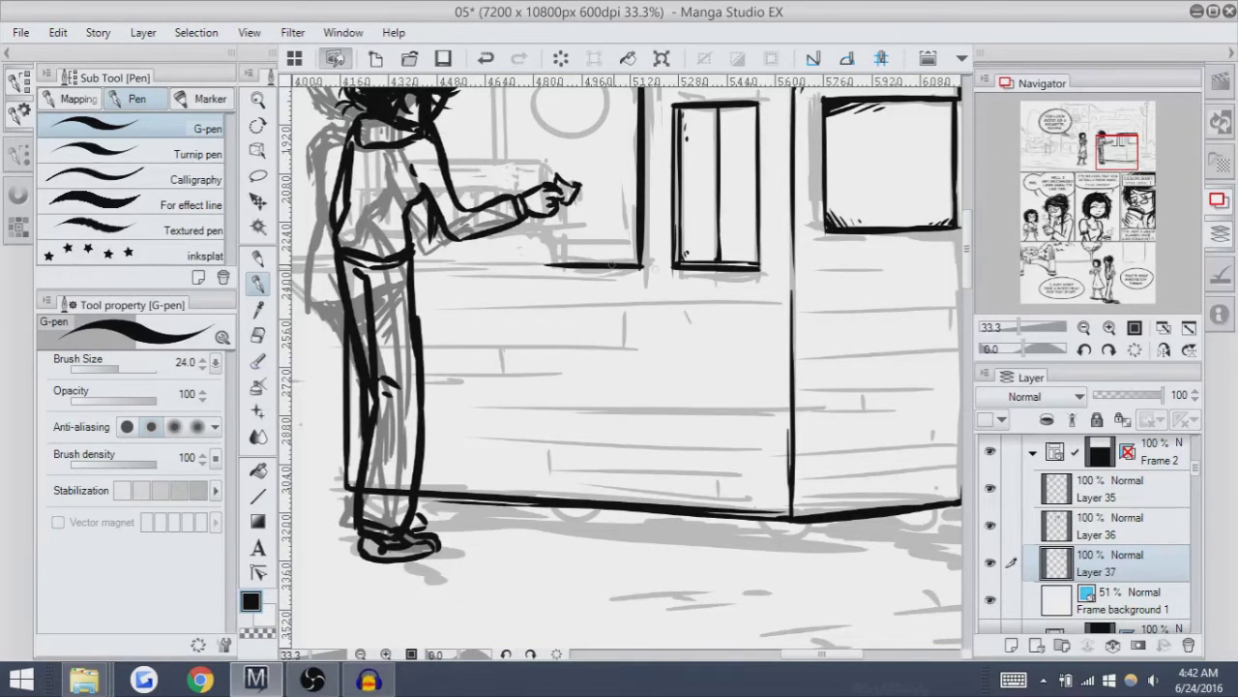
pyautogui.click(258, 336)
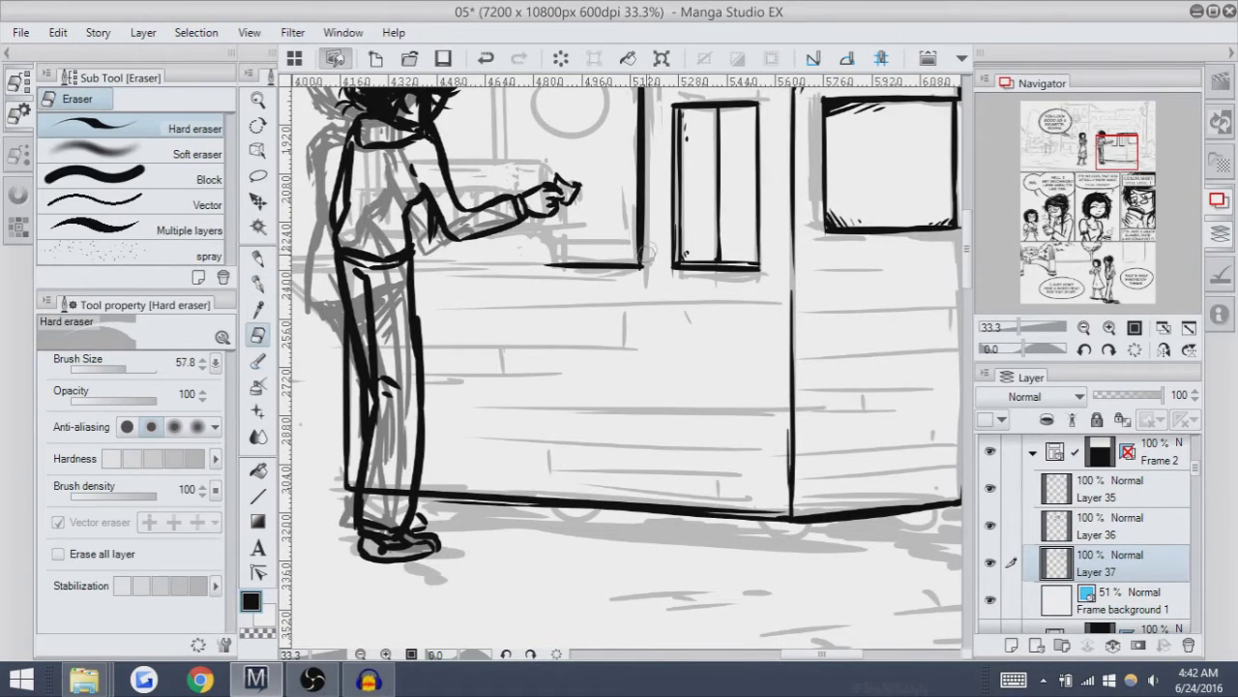
pyautogui.press('p')
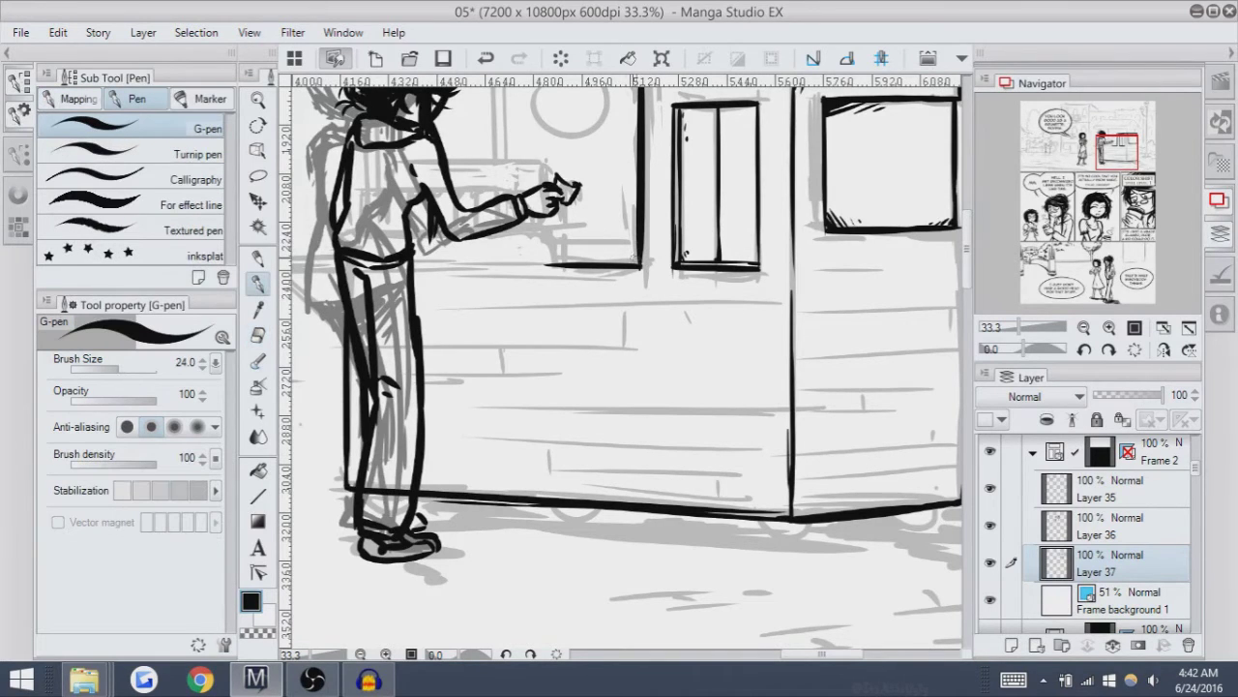
# Ink the two short vertical lines and the inner ledge line of the notch beside the booth's tall section.
pyautogui.moveTo(598, 202)
pyautogui.mouseDown()
pyautogui.moveTo(627, 231)
pyautogui.moveTo(575, 293)
pyautogui.mouseUp()
pyautogui.hotkey('ctrl', 'z')
pyautogui.moveTo(574, 250); pyautogui.dragTo(575, 293)
pyautogui.hotkey('ctrl', 'z')
pyautogui.moveTo(592, 249)
pyautogui.mouseDown()
pyautogui.moveTo(592, 290)
pyautogui.moveTo(602, 290)
pyautogui.mouseUp()
pyautogui.hotkey('ctrl', 'z')
pyautogui.hotkey('ctrl', 'z')
pyautogui.hotkey('ctrl', 'z')
pyautogui.moveTo(602, 286)
pyautogui.mouseDown()
pyautogui.moveTo(664, 270)
pyautogui.moveTo(603, 286)
pyautogui.moveTo(666, 290)
pyautogui.mouseUp()
pyautogui.hotkey('ctrl', 'z')
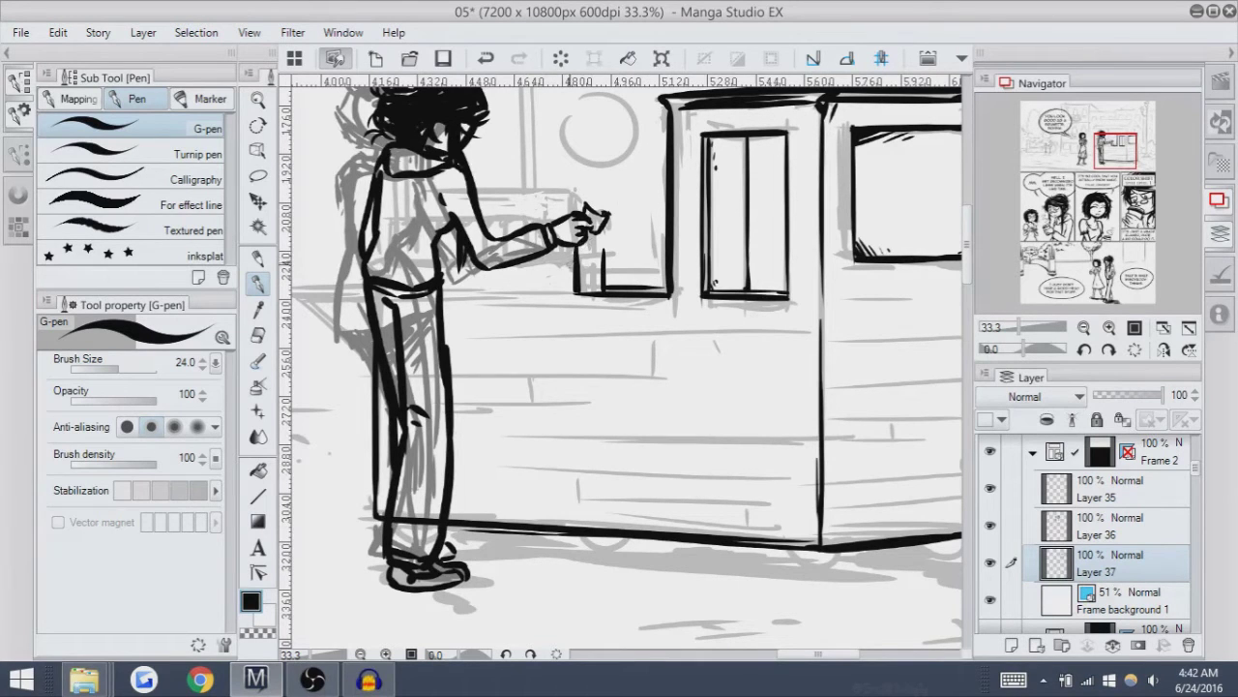
# Ink the counter's top edge and, with Layer 36 hidden, its left edge down to the existing vertical line.
pyautogui.moveTo(581, 247); pyautogui.dragTo(381, 249)
pyautogui.hotkey('ctrl', 'z')
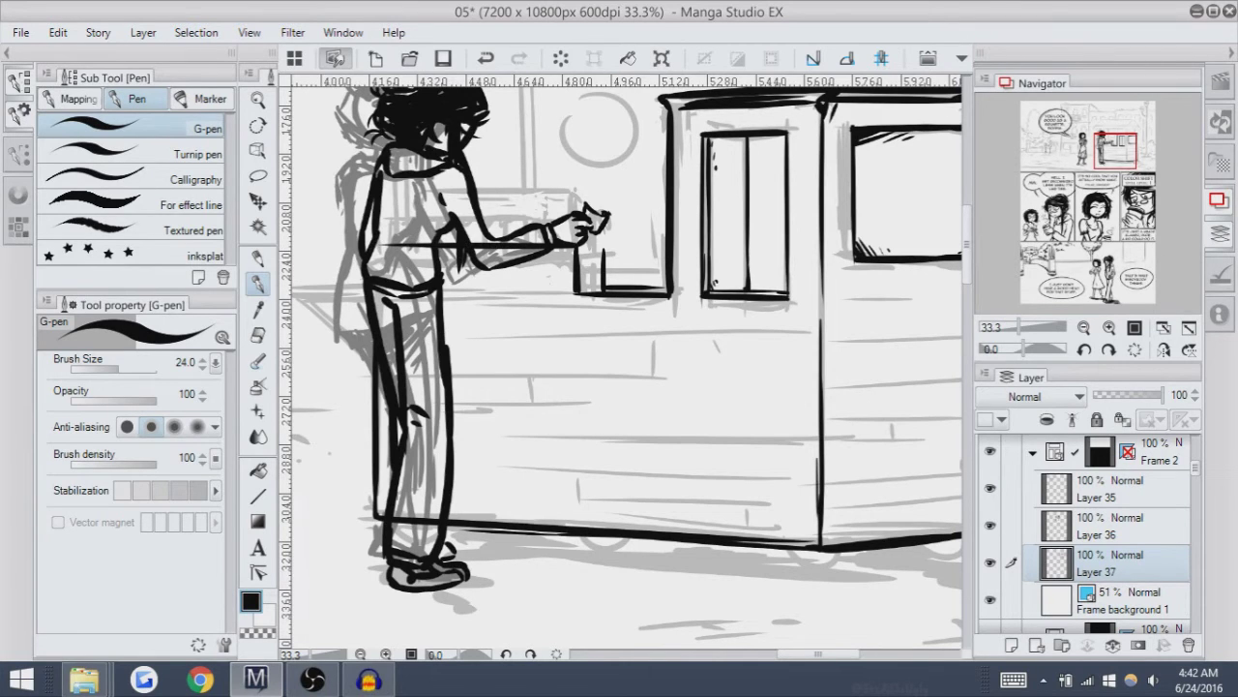
pyautogui.click(989, 526)
pyautogui.moveTo(379, 244); pyautogui.dragTo(373, 348)
pyautogui.hotkey('ctrl', 'z')
pyautogui.moveTo(380, 245); pyautogui.dragTo(369, 339)
pyautogui.hotkey('ctrl', 'z')
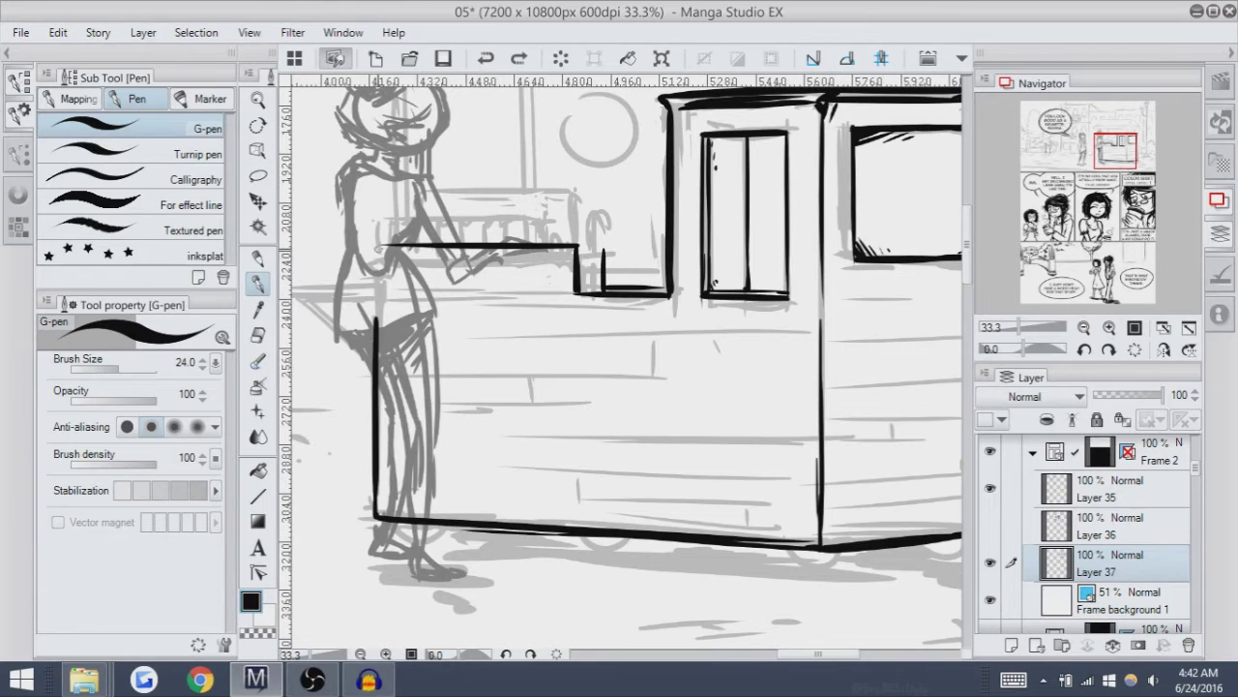
pyautogui.moveTo(378, 245); pyautogui.dragTo(373, 354)
pyautogui.hotkey('ctrl', 'z')
pyautogui.moveTo(374, 280); pyautogui.dragTo(373, 323)
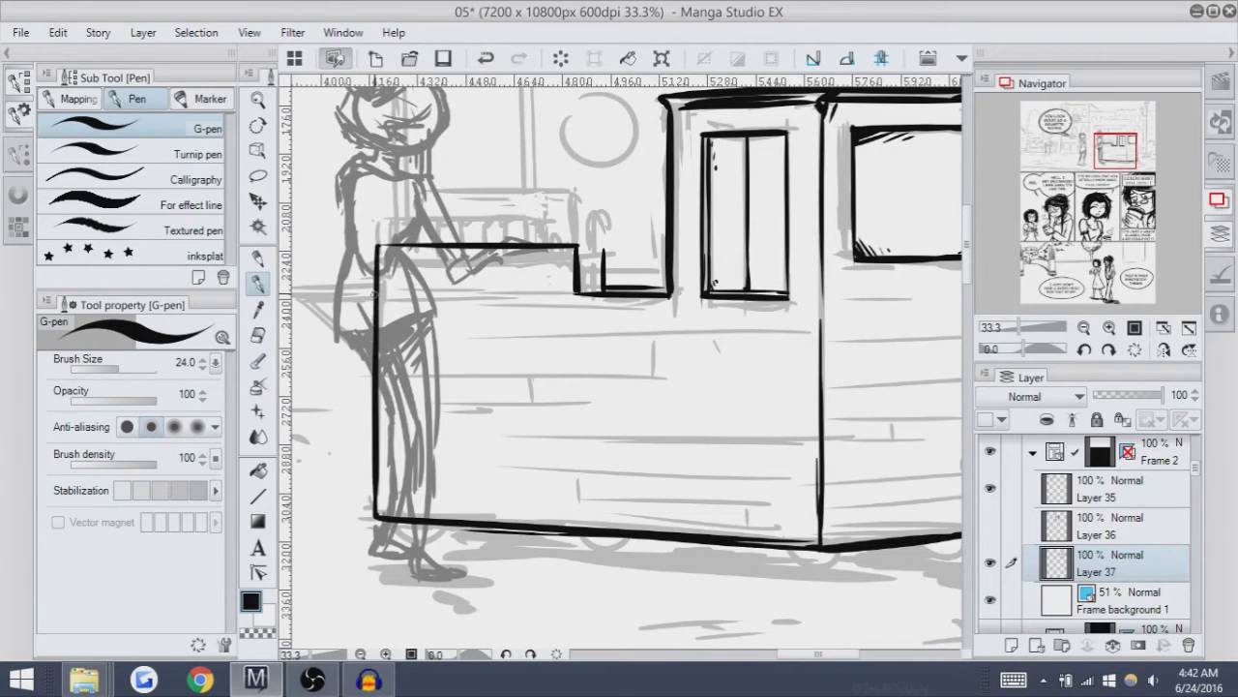
# Thicken the counter's top edge and extend it over the notch to the inner vertical line.
pyautogui.moveTo(572, 245); pyautogui.dragTo(600, 243)
pyautogui.hotkey('ctrl', 'z')
pyautogui.hotkey('ctrl', 'z')
pyautogui.hotkey('ctrl', 'z')
pyautogui.moveTo(378, 243); pyautogui.dragTo(495, 242)
pyautogui.hotkey('ctrl', 'z')
pyautogui.hotkey('ctrl', 'z')
pyautogui.hotkey('ctrl', 'z')
pyautogui.hotkey('ctrl', 'z')
pyautogui.moveTo(403, 242); pyautogui.dragTo(580, 232)
pyautogui.hotkey('ctrl', 'z')
pyautogui.hotkey('ctrl', 'z')
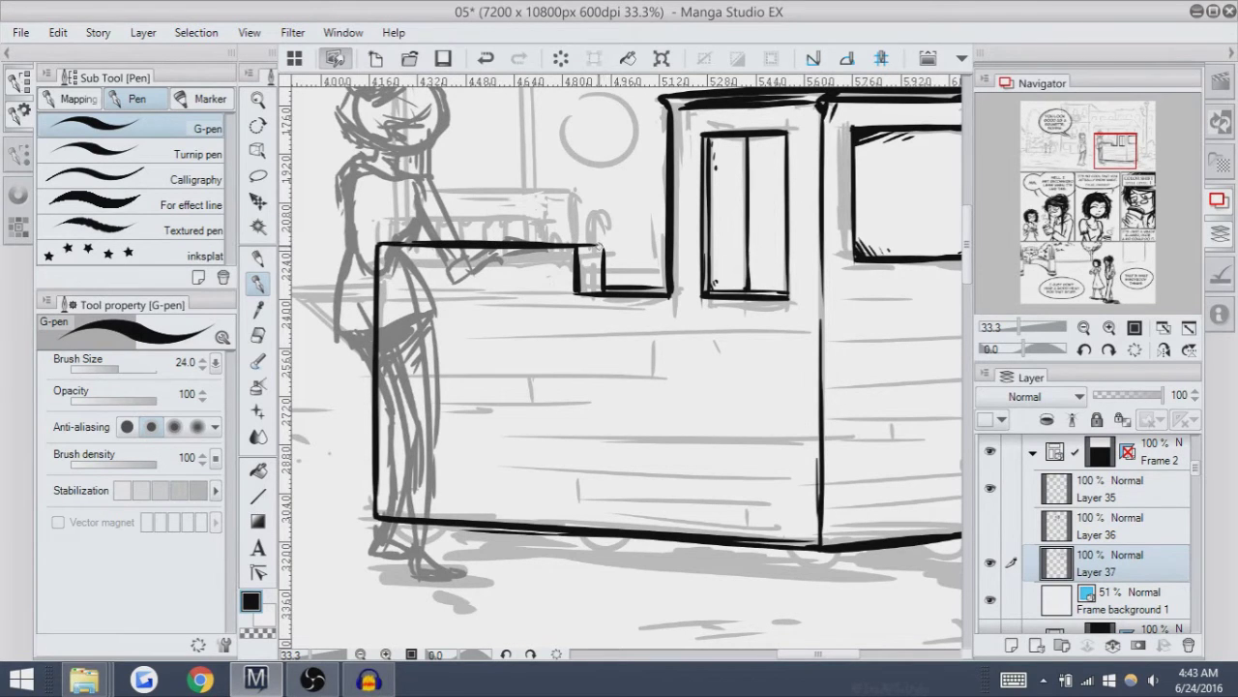
pyautogui.hotkey('ctrl', 'z')
# Reinforce the vertical and lower lines of the notch at the end of the counter.
pyautogui.moveTo(602, 245)
pyautogui.mouseDown()
pyautogui.moveTo(599, 289)
pyautogui.moveTo(579, 290)
pyautogui.mouseUp()
pyautogui.hotkey('ctrl', 'z')
pyautogui.hotkey('ctrl', 'y')
pyautogui.hotkey('ctrl', 'z')
pyautogui.hotkey('ctrl', 'y')
pyautogui.hotkey('ctrl', 'z')
pyautogui.hotkey('ctrl', 'y')
pyautogui.hotkey('ctrl', 'z')
pyautogui.hotkey('ctrl', 'y')
pyautogui.moveTo(600, 290)
pyautogui.mouseDown()
pyautogui.moveTo(578, 284)
pyautogui.moveTo(594, 275)
pyautogui.moveTo(482, 304)
pyautogui.mouseUp()
pyautogui.hotkey('ctrl', 'z')
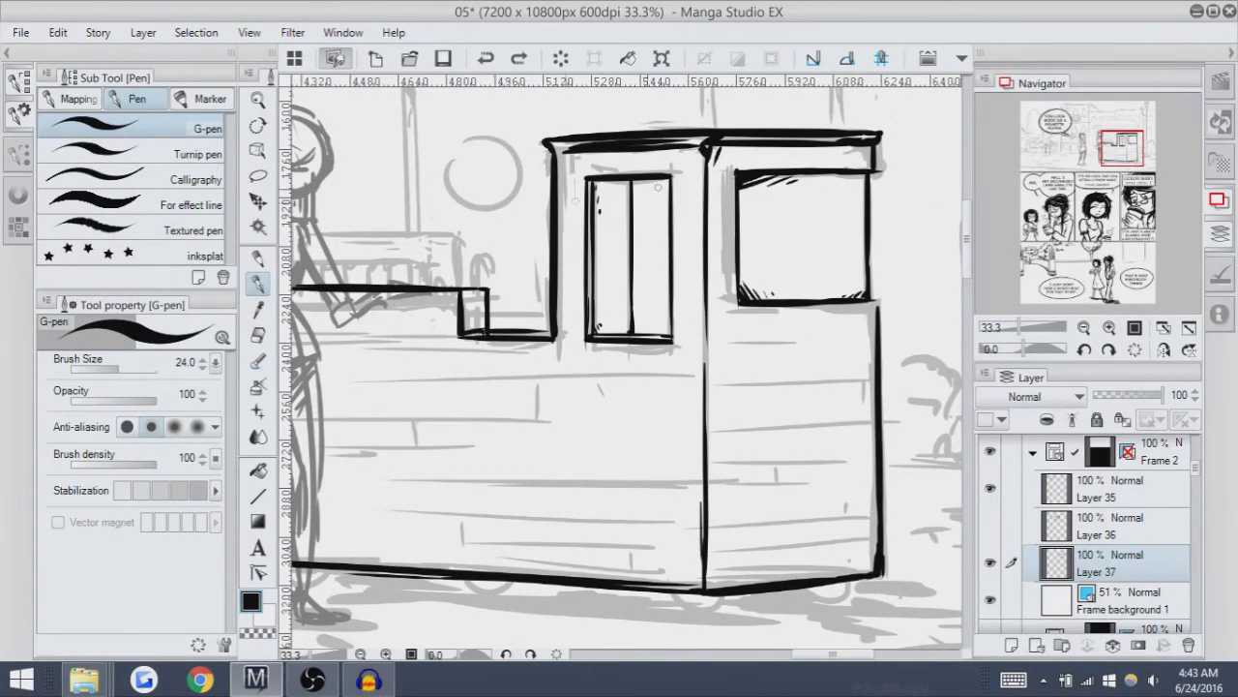
# Erase the excess ink along the notch's lower line and return to the G-pen.
pyautogui.press('e')
pyautogui.moveTo(474, 336); pyautogui.dragTo(503, 334)
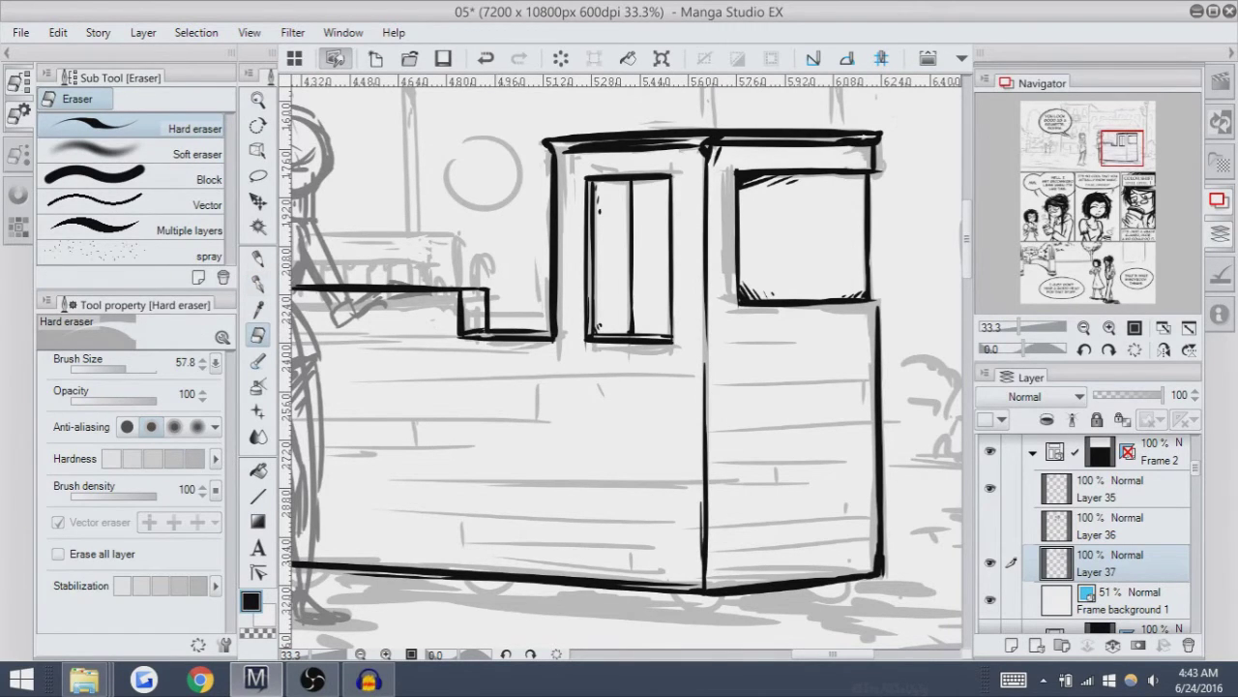
pyautogui.press('p')
pyautogui.hotkey('ctrl', 'z')
pyautogui.hotkey('ctrl', 'y')
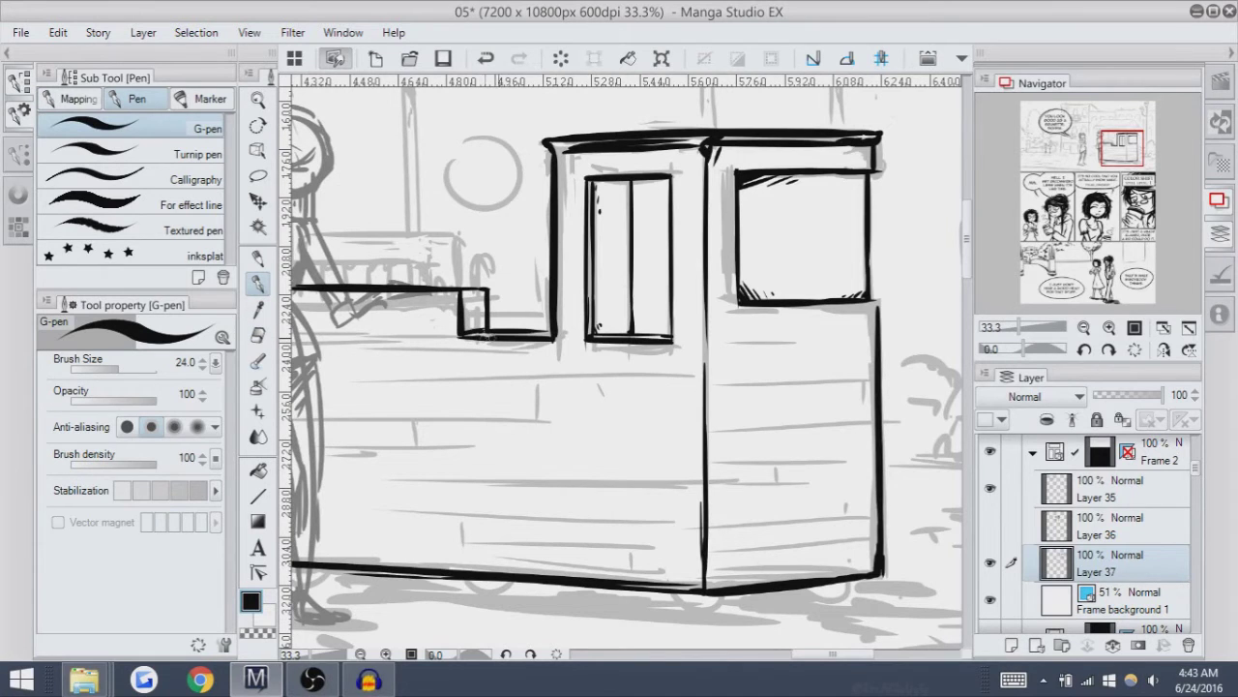
# Even out the line weight of the counter's top edge between the figure and the notch.
pyautogui.moveTo(522, 334)
pyautogui.mouseDown()
pyautogui.moveTo(558, 377)
pyautogui.moveTo(608, 401)
pyautogui.moveTo(565, 626)
pyautogui.moveTo(619, 429)
pyautogui.mouseUp()
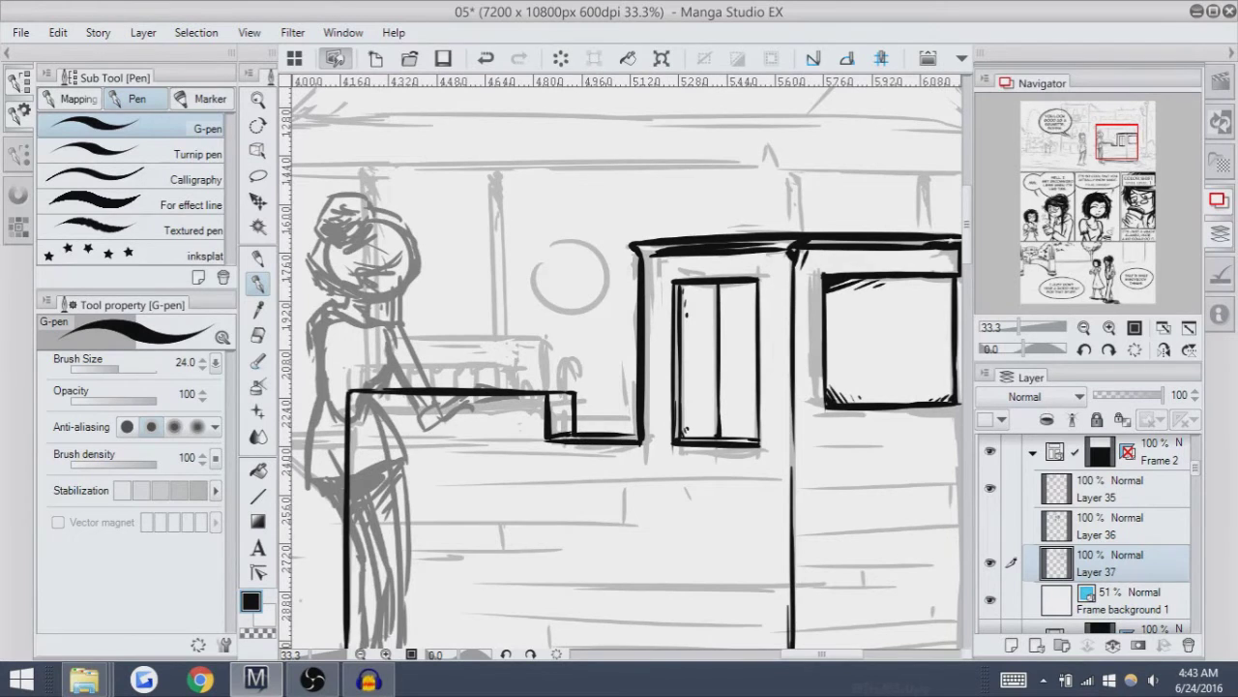
pyautogui.moveTo(619, 429); pyautogui.dragTo(721, 443)
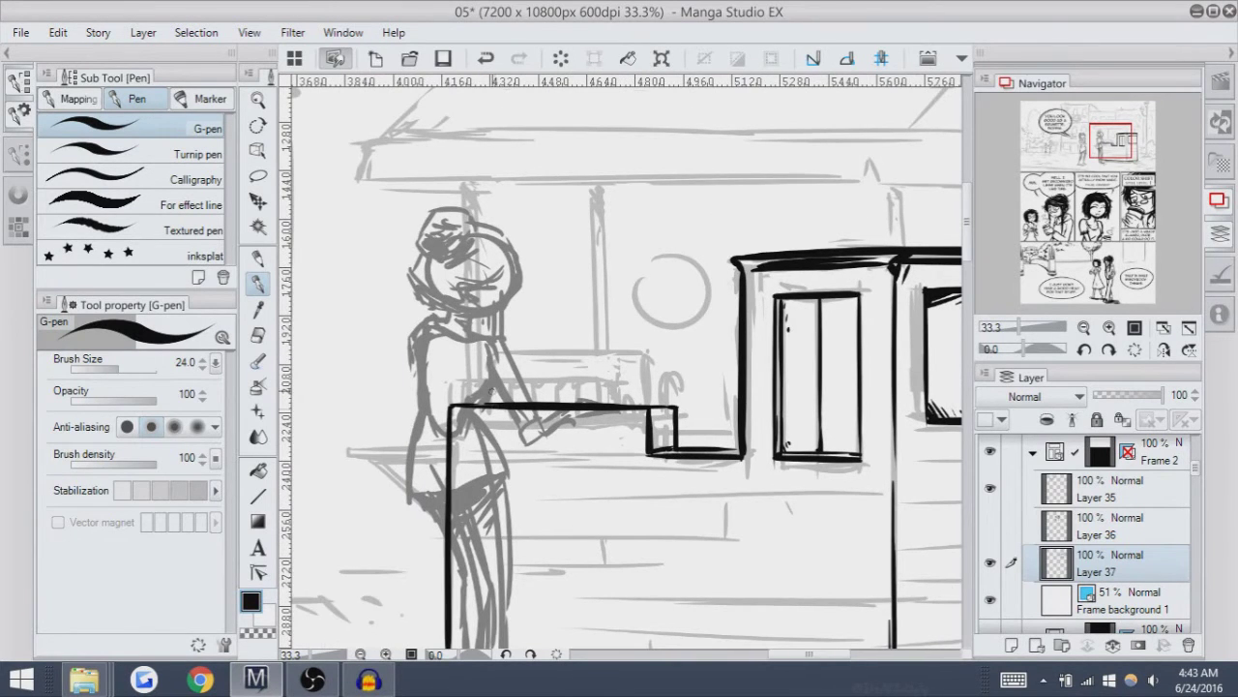
pyautogui.moveTo(542, 425)
pyautogui.mouseDown()
pyautogui.moveTo(412, 464)
pyautogui.moveTo(517, 392)
pyautogui.moveTo(557, 397)
pyautogui.mouseUp()
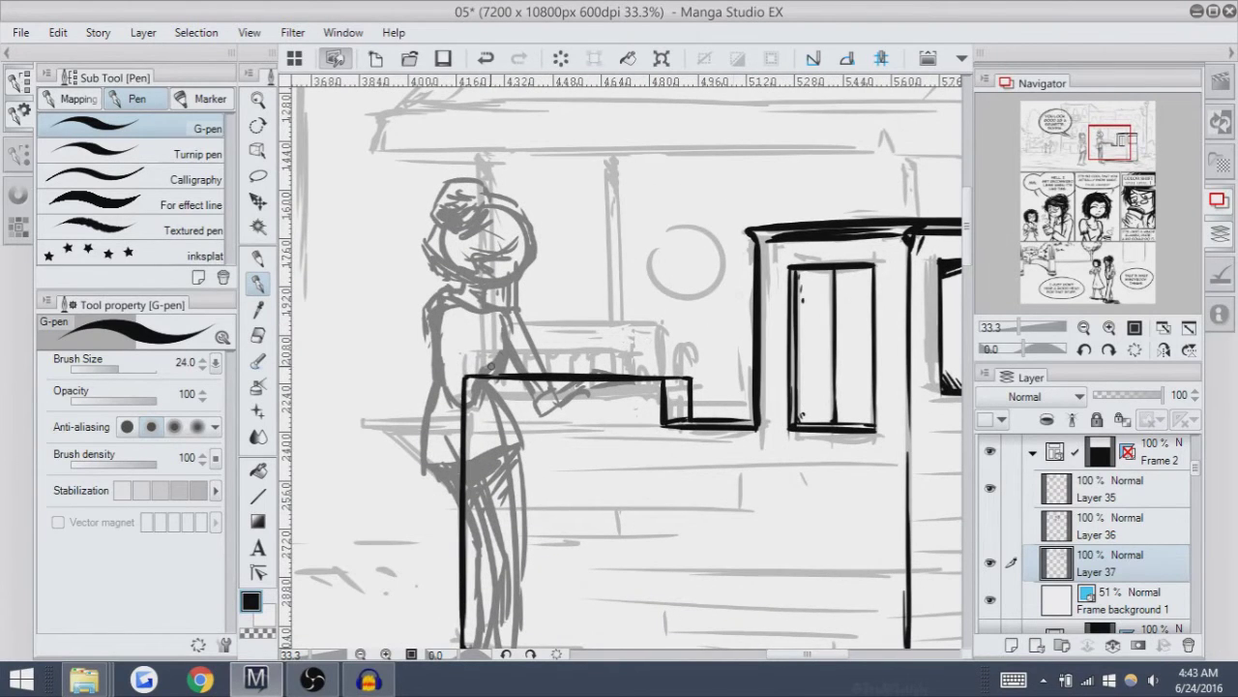
pyautogui.hotkey('ctrl', 'z')
pyautogui.hotkey('ctrl', 'z')
pyautogui.moveTo(534, 372)
pyautogui.mouseDown()
pyautogui.moveTo(668, 374)
pyautogui.moveTo(635, 374)
pyautogui.mouseUp()
pyautogui.hotkey('ctrl', 'z')
pyautogui.hotkey('ctrl', 'z')
pyautogui.moveTo(516, 373); pyautogui.dragTo(662, 374)
pyautogui.hotkey('ctrl', 'z')
pyautogui.moveTo(534, 374)
pyautogui.mouseDown()
pyautogui.moveTo(693, 374)
pyautogui.moveTo(542, 420)
pyautogui.moveTo(445, 420)
pyautogui.moveTo(465, 434)
pyautogui.moveTo(530, 371)
pyautogui.moveTo(521, 234)
pyautogui.moveTo(502, 314)
pyautogui.moveTo(486, 251)
pyautogui.moveTo(528, 259)
pyautogui.moveTo(503, 94)
pyautogui.moveTo(545, 92)
pyautogui.moveTo(472, 194)
pyautogui.moveTo(498, 227)
pyautogui.moveTo(515, 310)
pyautogui.mouseUp()
pyautogui.hotkey('ctrl', 'z')
pyautogui.hotkey('ctrl', 'z')
pyautogui.hotkey('ctrl', 'z')
pyautogui.hotkey('ctrl', 'z')
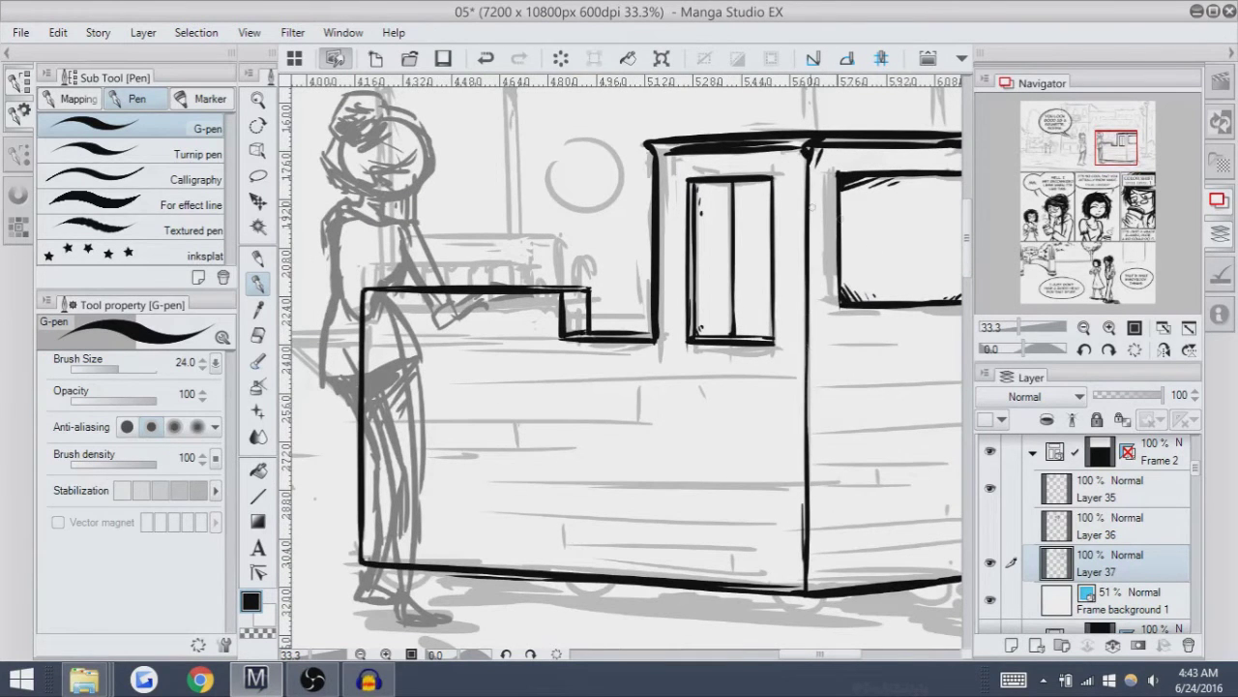
# Auto-select the booth's enclosed front face on Layer 37, referring to the edited layer only.
pyautogui.press('e')
pyautogui.press('w')
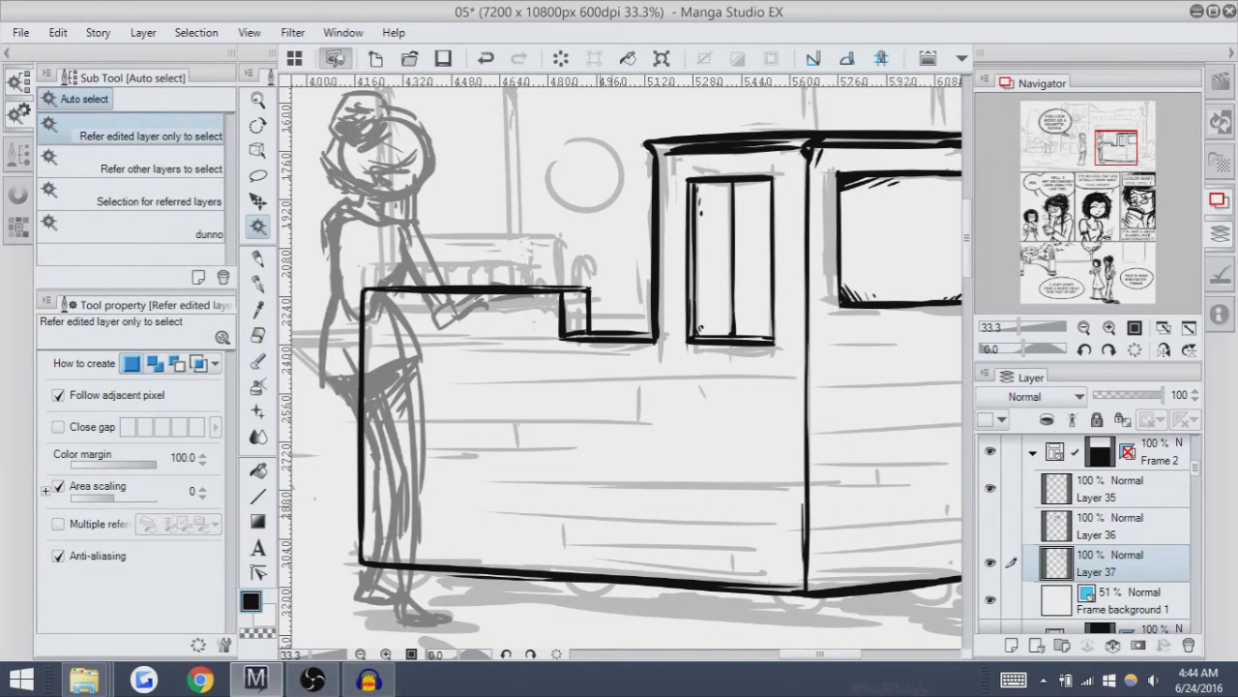
pyautogui.click(611, 337)
pyautogui.scroll(-3, 619, 358)
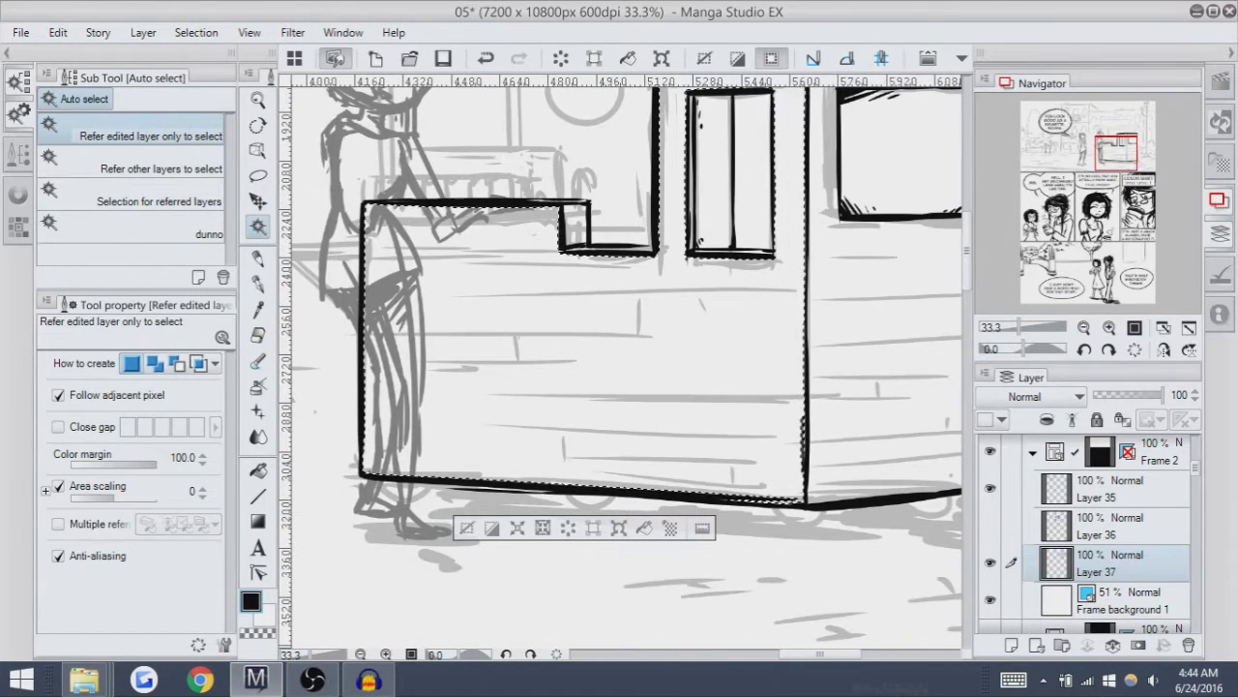
# Ink the lowest plank line along the base of the booth's front face to the corner with the G-pen.
pyautogui.press('p')
pyautogui.hotkey('ctrl', 'z')
pyautogui.moveTo(722, 481); pyautogui.dragTo(725, 481)
pyautogui.hotkey('ctrl', 'z')
pyautogui.moveTo(806, 478); pyautogui.dragTo(429, 465)
pyautogui.hotkey('ctrl', 'z')
pyautogui.moveTo(683, 465); pyautogui.dragTo(684, 465)
pyautogui.hotkey('ctrl', 'z')
pyautogui.moveTo(492, 465)
pyautogui.mouseDown()
pyautogui.moveTo(441, 467)
pyautogui.moveTo(586, 464)
pyautogui.mouseUp()
pyautogui.hotkey('ctrl', 'z')
pyautogui.hotkey('ctrl', 'z')
pyautogui.hotkey('ctrl', 'z')
pyautogui.hotkey('ctrl', 'z')
pyautogui.hotkey('ctrl', 'z')
pyautogui.moveTo(480, 464); pyautogui.dragTo(490, 464)
pyautogui.hotkey('ctrl', 'z')
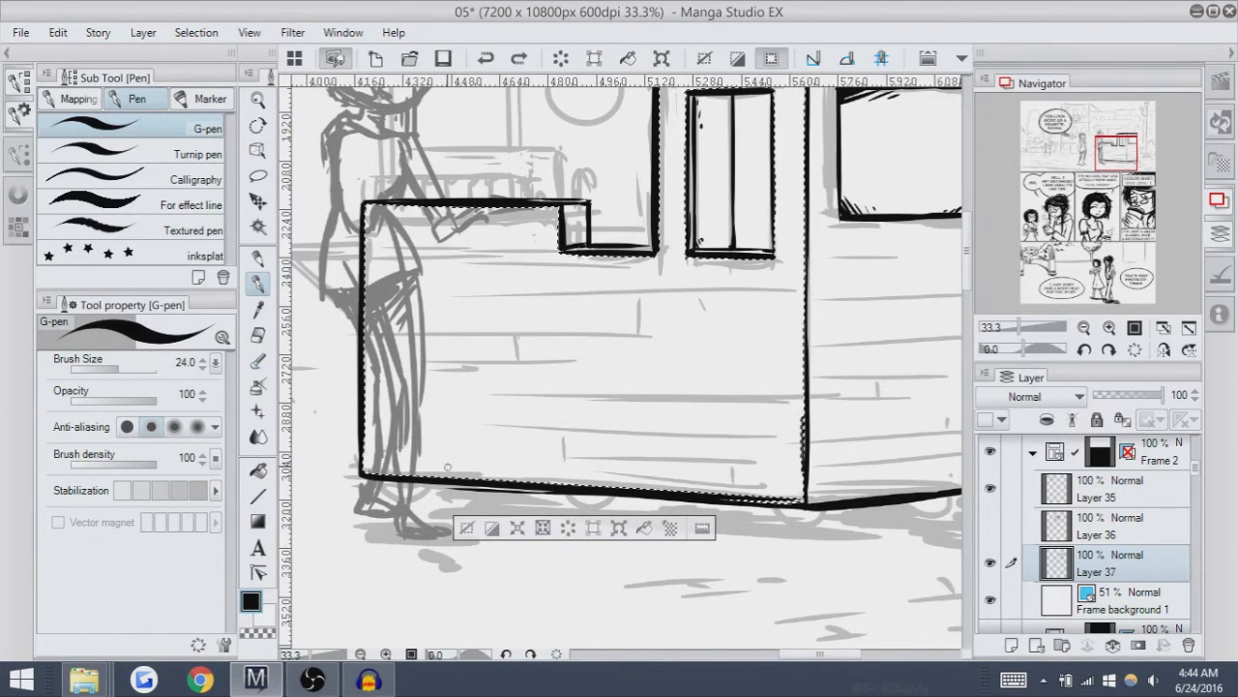
pyautogui.moveTo(652, 475); pyautogui.dragTo(652, 475)
pyautogui.hotkey('ctrl', 'z')
pyautogui.moveTo(455, 466); pyautogui.dragTo(592, 465)
pyautogui.hotkey('ctrl', 'z')
pyautogui.moveTo(454, 466); pyautogui.dragTo(803, 474)
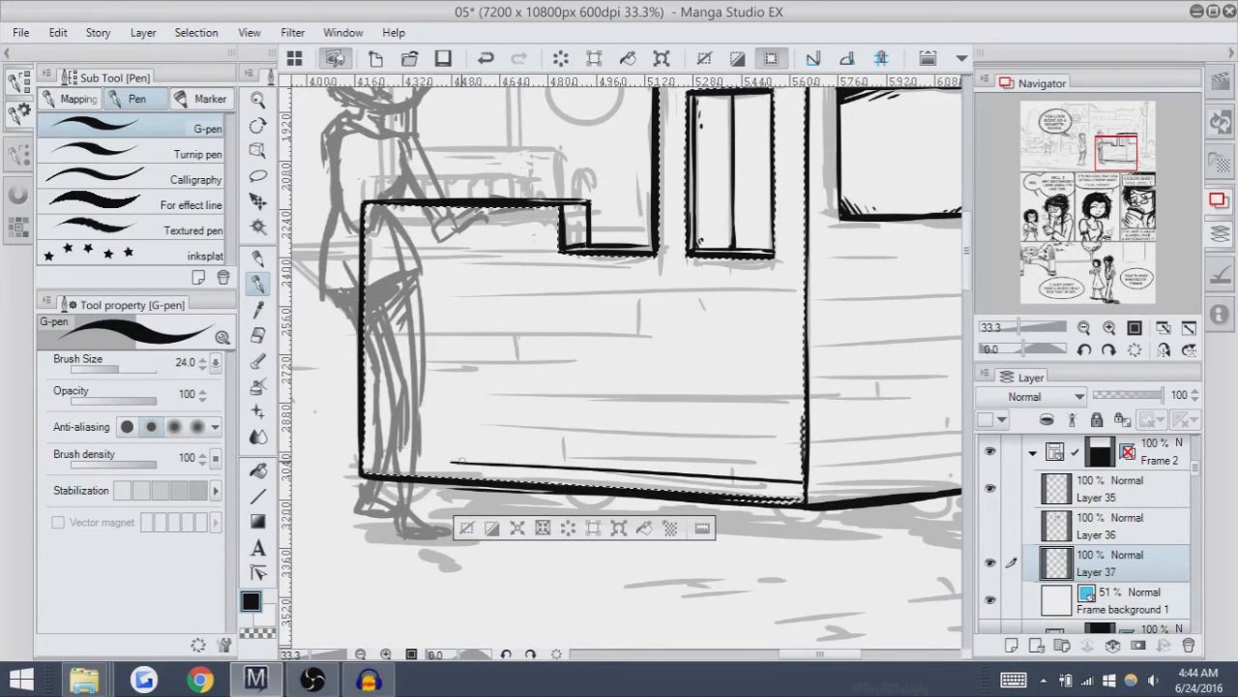
pyautogui.hotkey('ctrl', 'z')
pyautogui.moveTo(455, 467)
pyautogui.mouseDown()
pyautogui.moveTo(803, 474)
pyautogui.moveTo(782, 480)
pyautogui.mouseUp()
pyautogui.hotkey('ctrl', 'z')
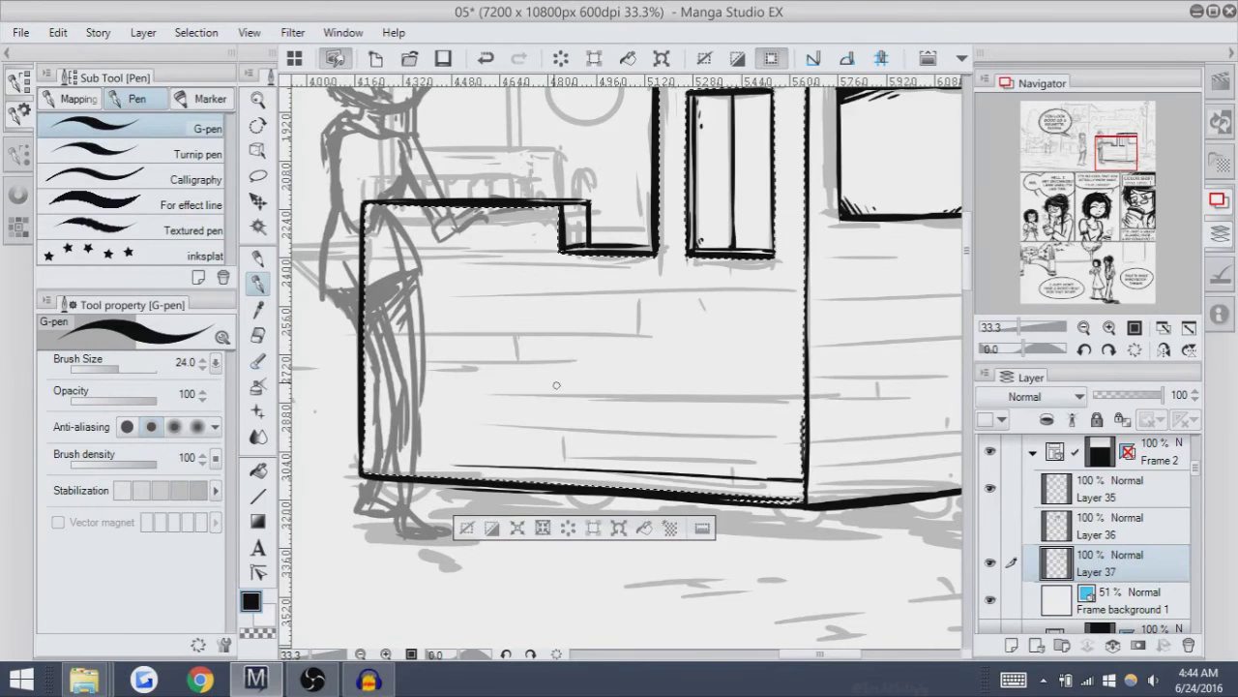
pyautogui.hotkey('ctrl', 'z')
pyautogui.moveTo(564, 446); pyautogui.dragTo(801, 455)
pyautogui.hotkey('ctrl', 'z')
pyautogui.moveTo(564, 447); pyautogui.dragTo(801, 456)
pyautogui.hotkey('ctrl', 'z')
pyautogui.moveTo(561, 448); pyautogui.dragTo(735, 454)
pyautogui.hotkey('ctrl', 'z')
pyautogui.moveTo(559, 449); pyautogui.dragTo(735, 454)
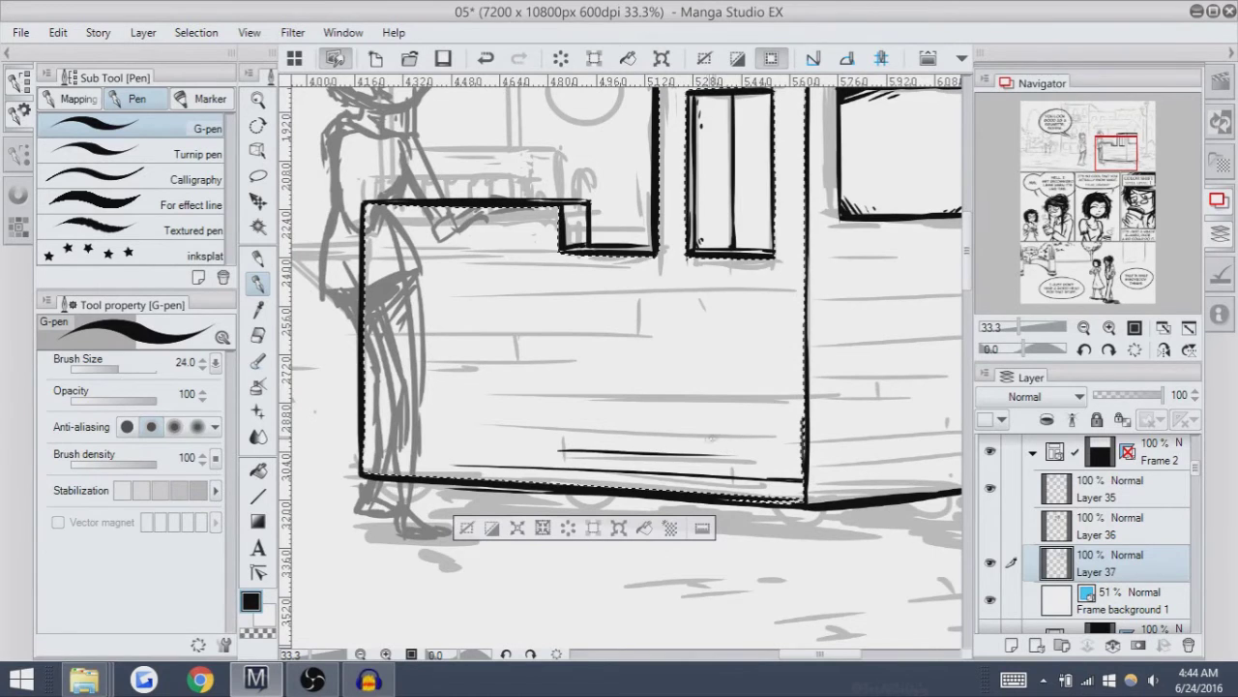
pyautogui.hotkey('ctrl', 'z')
pyautogui.moveTo(580, 450); pyautogui.dragTo(780, 452)
pyautogui.hotkey('ctrl', 'z')
pyautogui.hotkey('ctrl', 'z')
pyautogui.moveTo(571, 448); pyautogui.dragTo(759, 454)
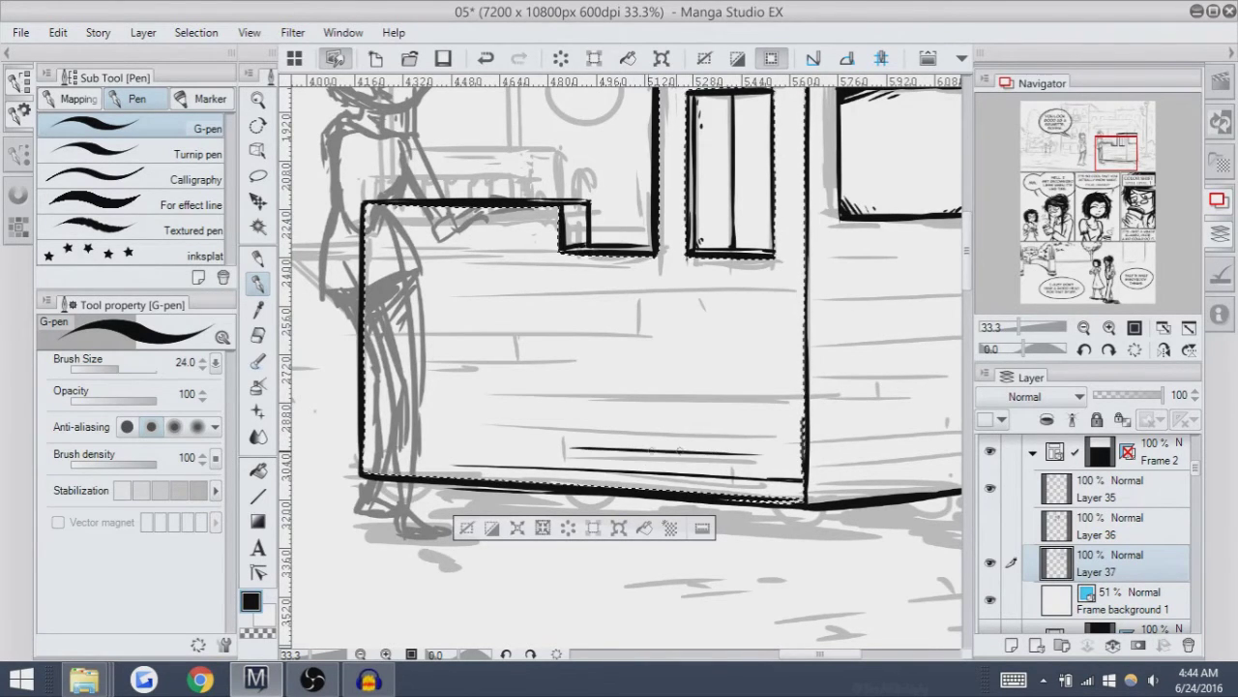
pyautogui.hotkey('ctrl', 'z')
pyautogui.hotkey('ctrl', 'z')
pyautogui.moveTo(581, 451); pyautogui.dragTo(755, 455)
pyautogui.hotkey('ctrl', 'z')
pyautogui.hotkey('ctrl', 'z')
pyautogui.moveTo(619, 452); pyautogui.dragTo(745, 454)
pyautogui.hotkey('ctrl', 'z')
pyautogui.hotkey('ctrl', 'z')
pyautogui.moveTo(625, 452)
pyautogui.mouseDown()
pyautogui.moveTo(726, 452)
pyautogui.moveTo(703, 452)
pyautogui.mouseUp()
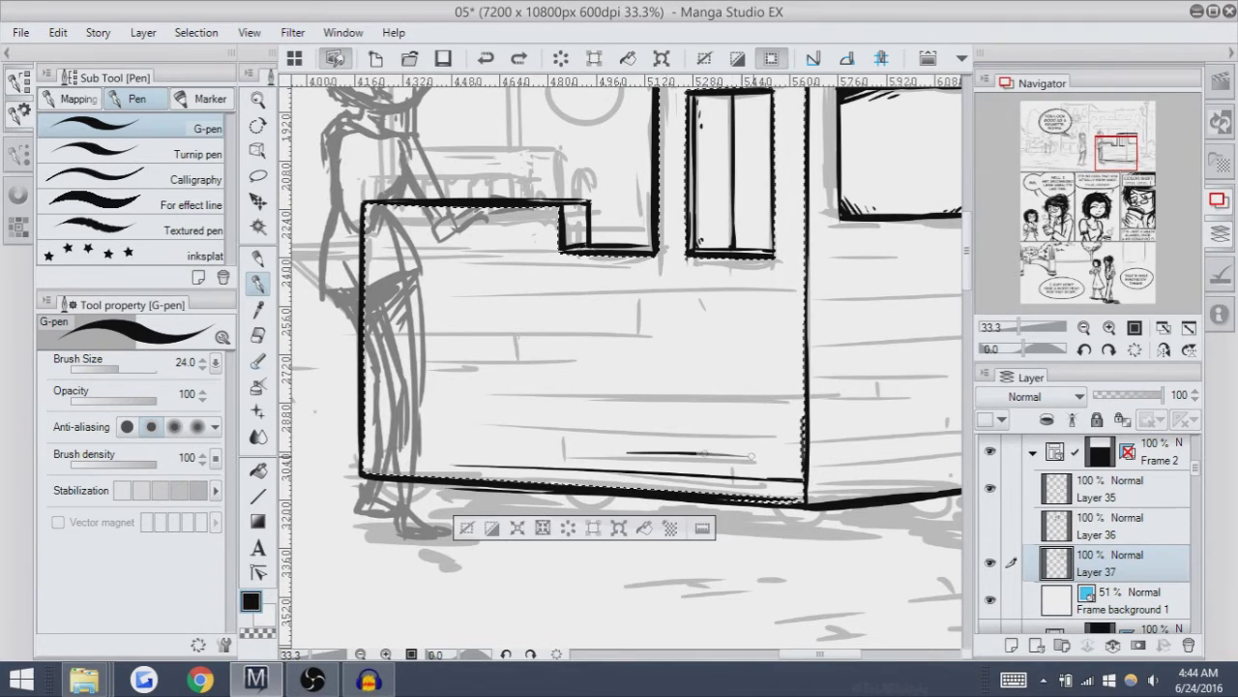
pyautogui.hotkey('ctrl', 'z')
pyautogui.moveTo(627, 452); pyautogui.dragTo(701, 453)
pyautogui.hotkey('ctrl', 'z')
pyautogui.hotkey('ctrl', 'z')
pyautogui.moveTo(627, 452); pyautogui.dragTo(702, 453)
pyautogui.hotkey('ctrl', 'z')
pyautogui.moveTo(627, 452); pyautogui.dragTo(702, 453)
pyautogui.hotkey('ctrl', 'z')
# Ink a second plank line just above the lowest one near the corner, plus a short line above it.
pyautogui.moveTo(626, 455); pyautogui.dragTo(792, 459)
pyautogui.hotkey('ctrl', 'z')
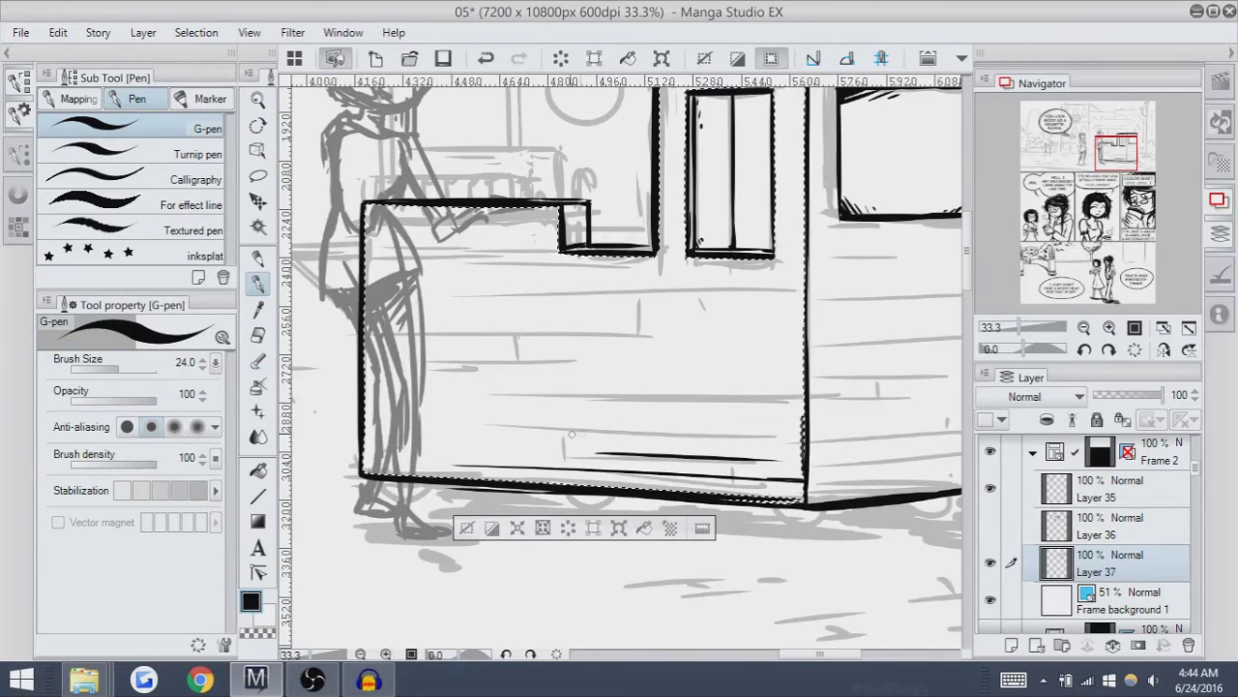
pyautogui.hotkey('ctrl', 'z')
pyautogui.moveTo(664, 436); pyautogui.dragTo(586, 435)
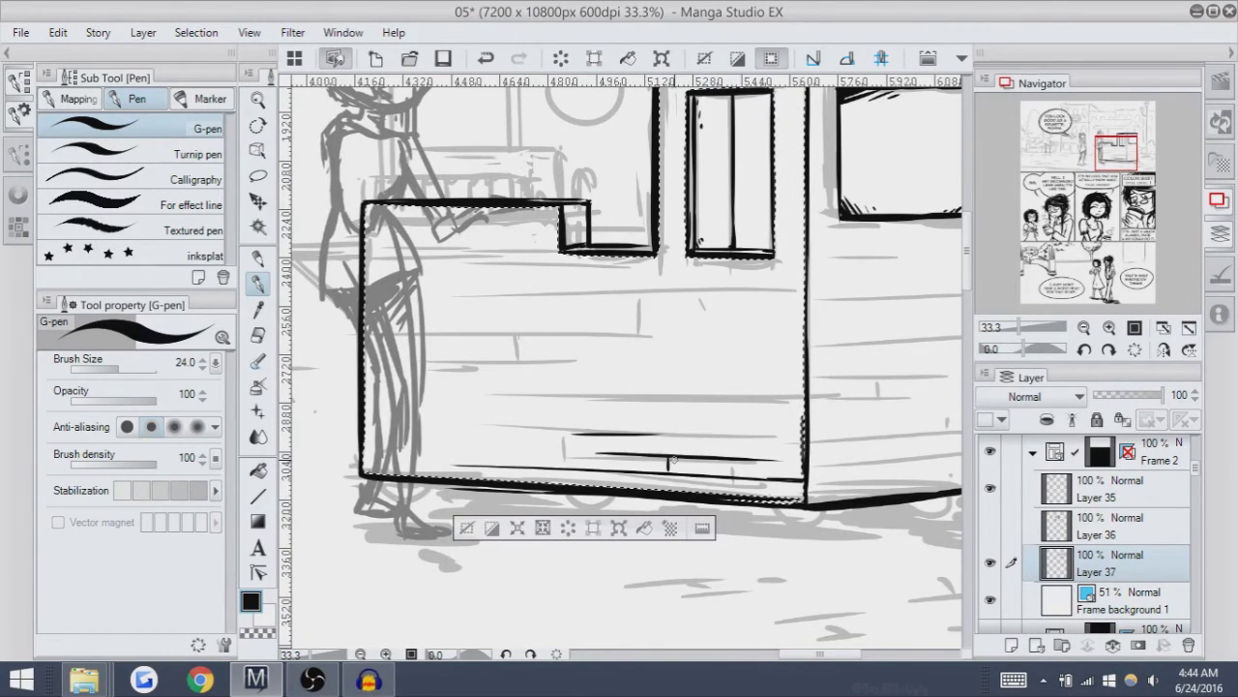
# Ink a short vertical joint between the two upper plank lines and extend the lower of them to the booth's corner.
pyautogui.hotkey('ctrl', 'z')
pyautogui.hotkey('ctrl', 'y')
pyautogui.hotkey('ctrl', 'z')
pyautogui.hotkey('ctrl', 'y')
pyautogui.hotkey('ctrl', 'z')
pyautogui.hotkey('ctrl', 'y')
pyautogui.hotkey('ctrl', 'z')
pyautogui.hotkey('ctrl', 'y')
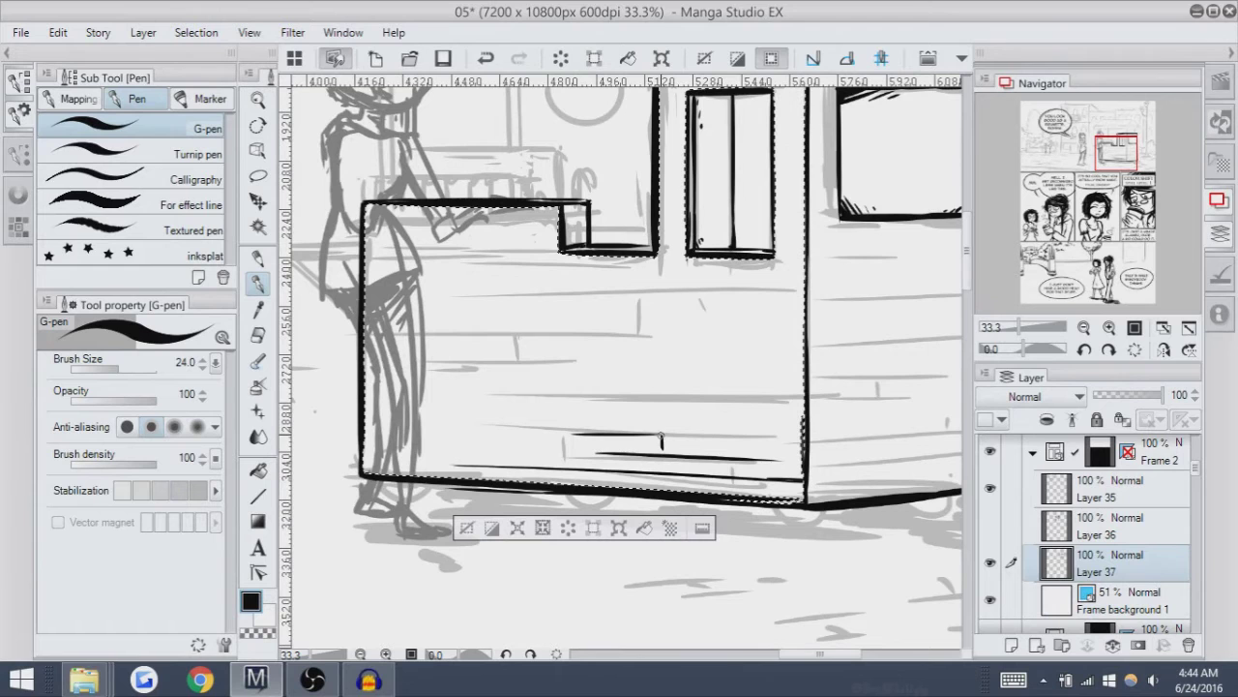
pyautogui.hotkey('ctrl', 'z')
pyautogui.hotkey('ctrl', 'y')
pyautogui.hotkey('ctrl', 'z')
pyautogui.hotkey('ctrl', 'y')
pyautogui.hotkey('ctrl', 'z')
pyautogui.hotkey('ctrl', 'y')
pyautogui.hotkey('ctrl', 'z')
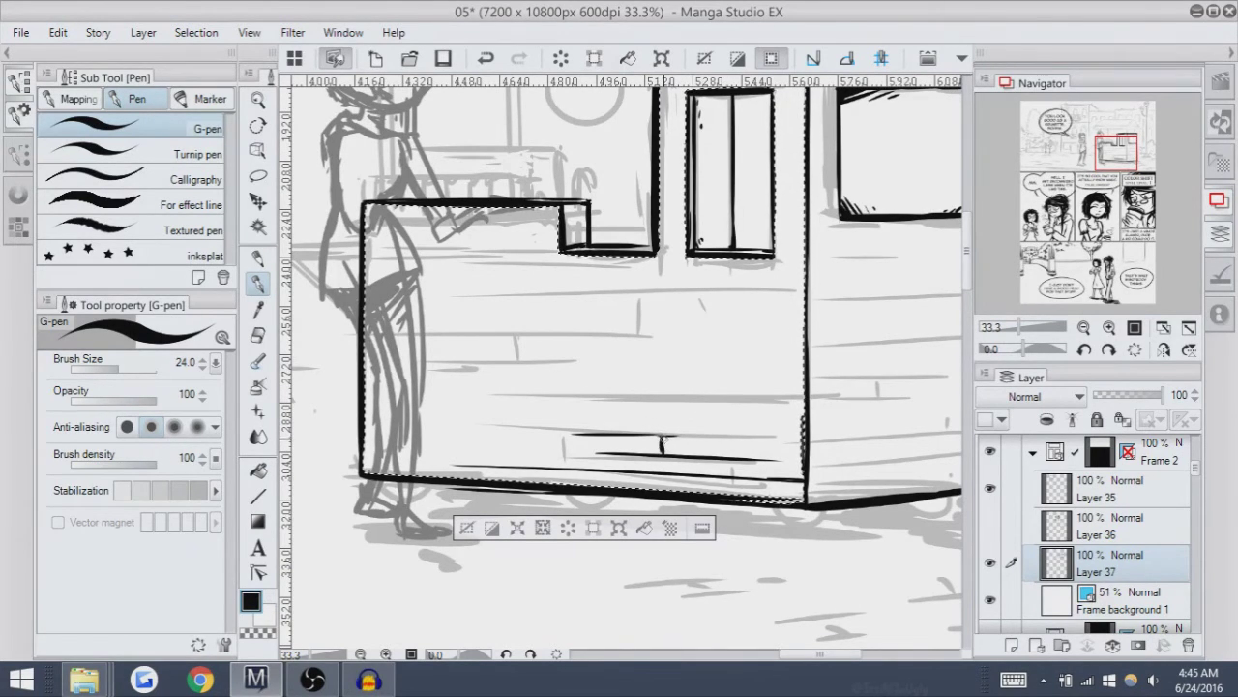
pyautogui.hotkey('ctrl', 'z')
pyautogui.hotkey('ctrl', 'y')
pyautogui.hotkey('ctrl', 'z')
pyautogui.hotkey('ctrl', 'y')
pyautogui.hotkey('ctrl', 'z')
pyautogui.hotkey('ctrl', 'y')
pyautogui.hotkey('ctrl', 'z')
pyautogui.hotkey('ctrl', 'y')
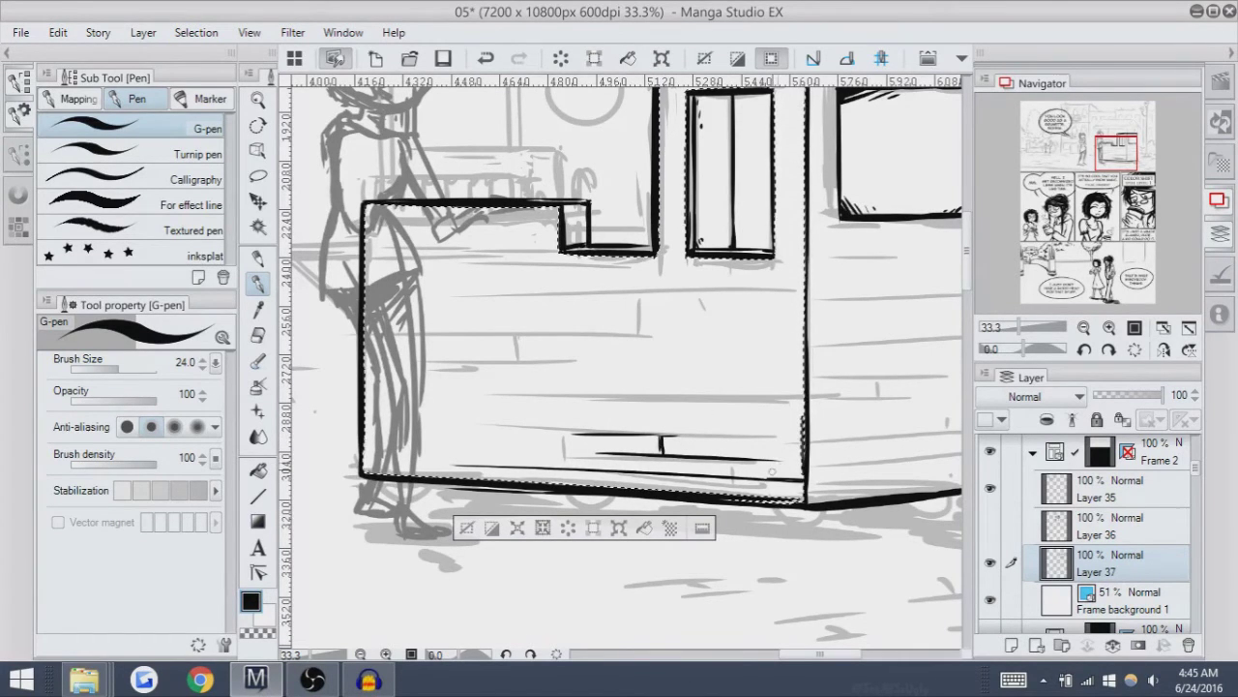
pyautogui.hotkey('ctrl', 'z')
pyautogui.hotkey('ctrl', 'y')
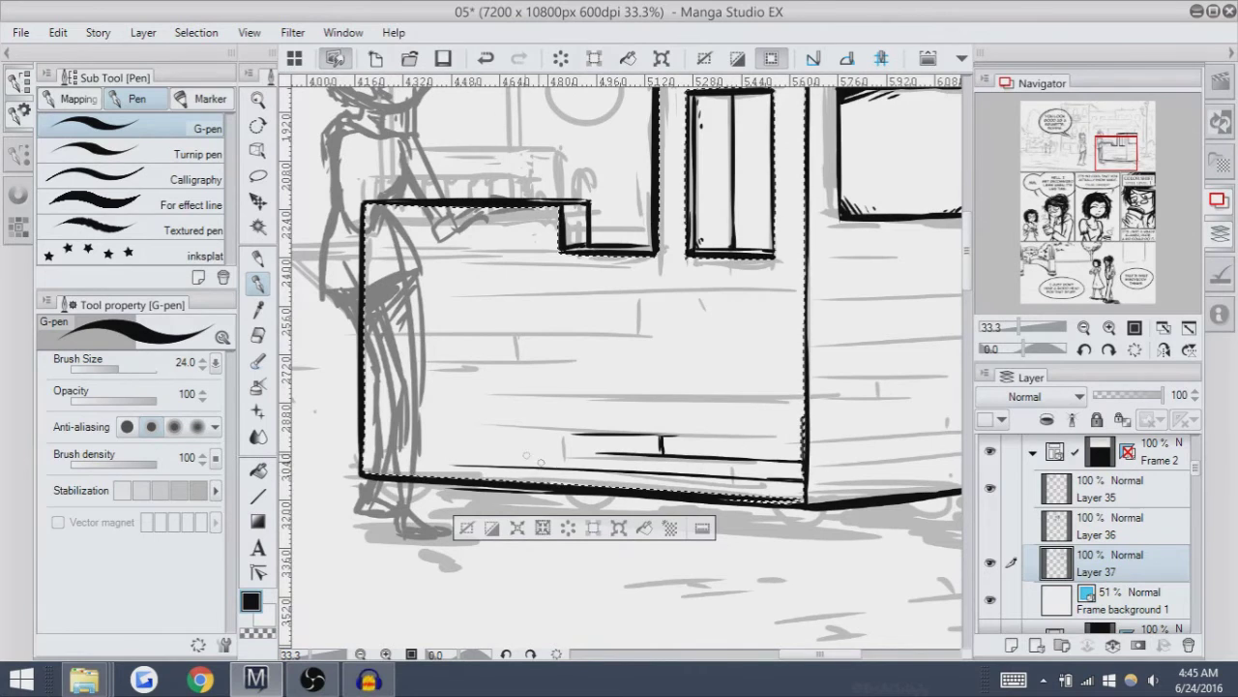
# Ink a vertical joint in the bottom plank row and another standing just above it, closer to the figure.
pyautogui.hotkey('ctrl', 'z')
pyautogui.hotkey('ctrl', 'y')
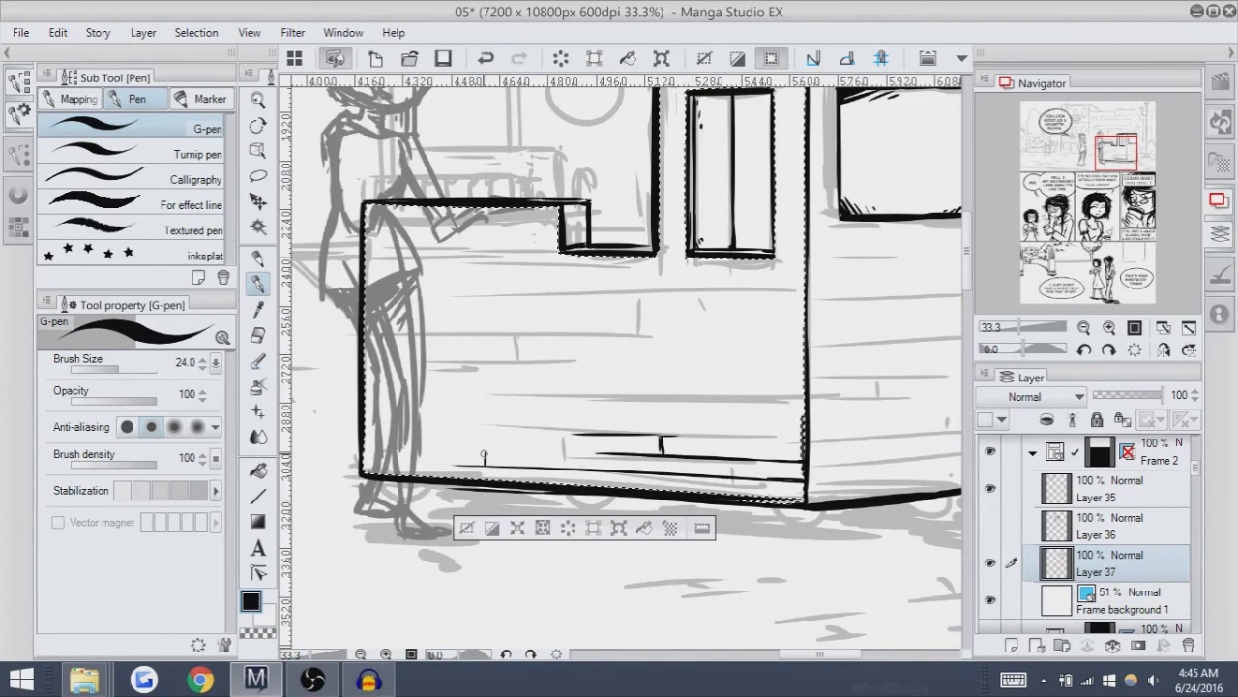
pyautogui.hotkey('ctrl', 'z')
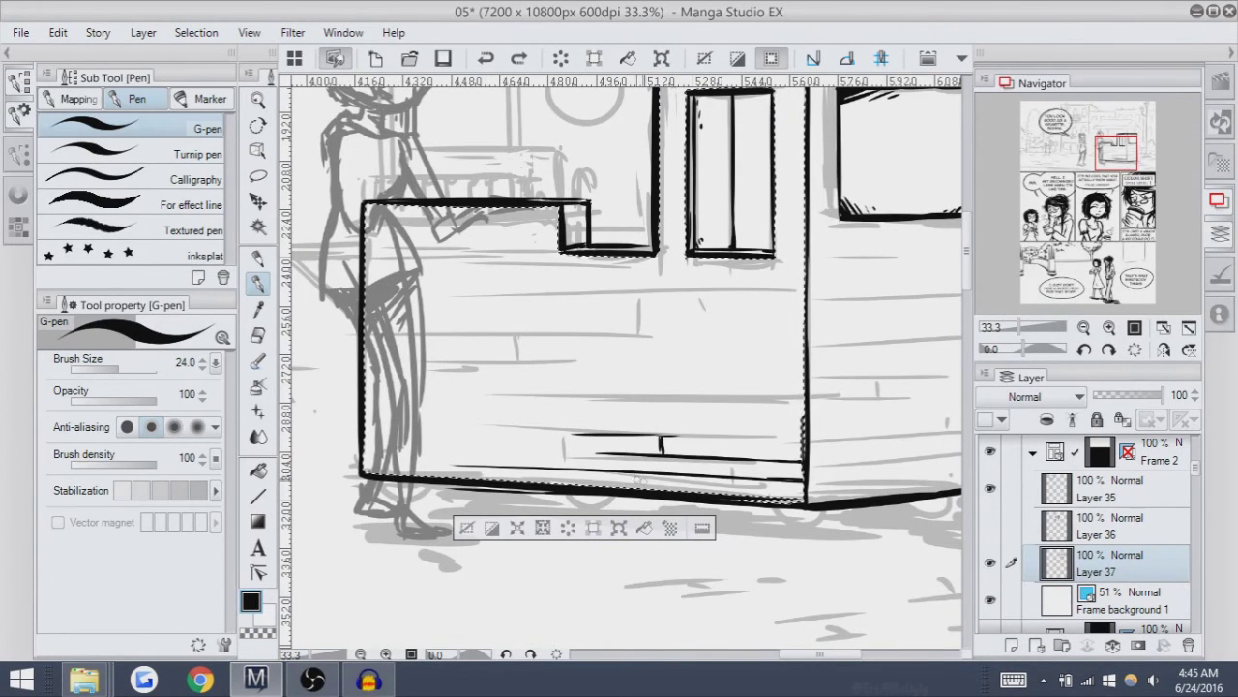
pyautogui.hotkey('ctrl', 'y')
pyautogui.hotkey('ctrl', 'z')
pyautogui.hotkey('ctrl', 'y')
pyautogui.hotkey('ctrl', 'z')
pyautogui.hotkey('ctrl', 'y')
pyautogui.hotkey('ctrl', 'z')
pyautogui.hotkey('ctrl', 'y')
pyautogui.hotkey('ctrl', 'z')
pyautogui.hotkey('ctrl', 'y')
pyautogui.hotkey('ctrl', 'z')
pyautogui.hotkey('ctrl', 'y')
pyautogui.hotkey('ctrl', 'z')
pyautogui.hotkey('ctrl', 'y')
pyautogui.hotkey('ctrl', 'z')
pyautogui.hotkey('ctrl', 'y')
pyautogui.hotkey('ctrl', 'z')
pyautogui.hotkey('ctrl', 'y')
pyautogui.hotkey('ctrl', 'y')
pyautogui.hotkey('ctrl', 'z')
pyautogui.hotkey('ctrl', 'y')
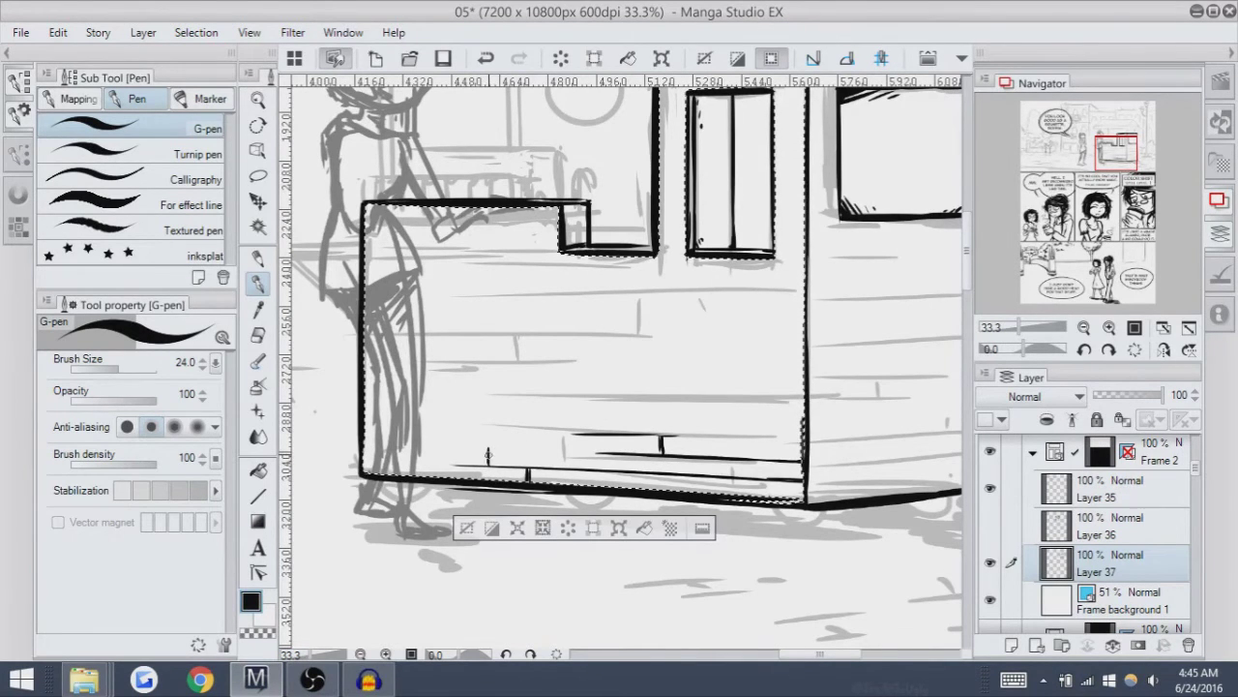
# Ink a short horizontal plank edge from the top of the joint nearest the figure toward the corner.
pyautogui.hotkey('ctrl', 'z')
pyautogui.moveTo(489, 450); pyautogui.dragTo(532, 451)
pyautogui.hotkey('ctrl', 'z')
pyautogui.hotkey('ctrl', 'z')
pyautogui.hotkey('ctrl', 'z')
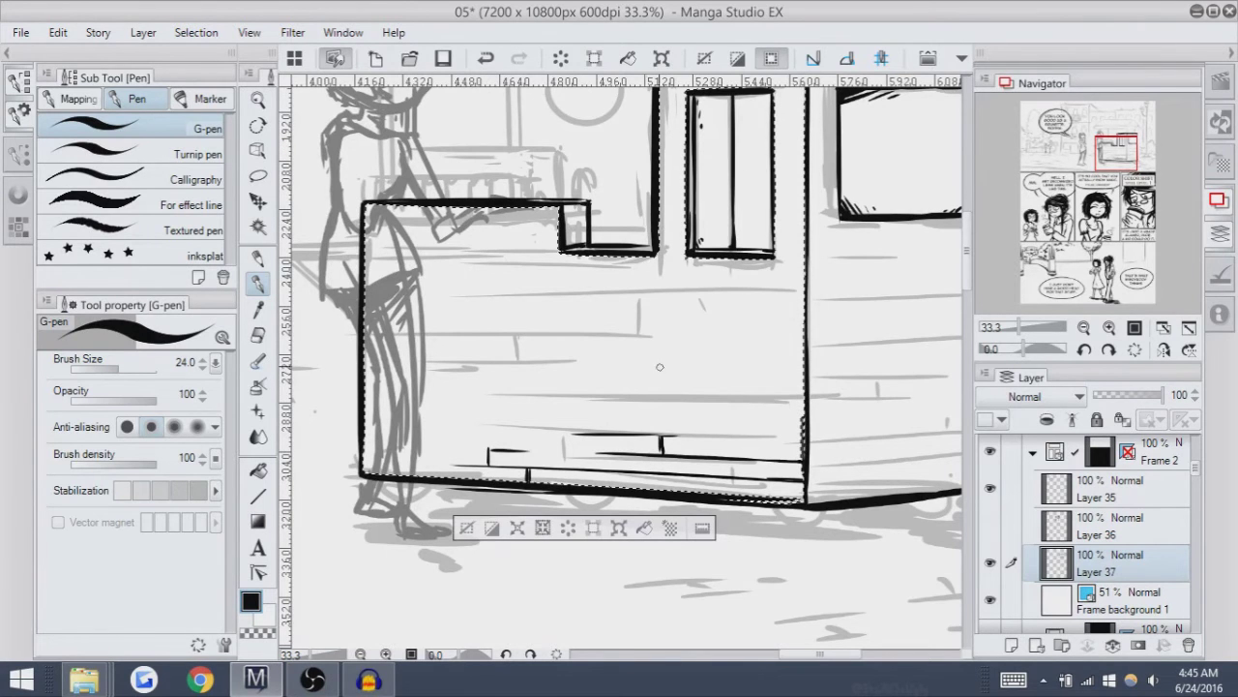
# Continue the third plank line from its vertical joint to the booth's corner.
pyautogui.hotkey('ctrl', 'z')
pyautogui.moveTo(664, 437); pyautogui.dragTo(803, 437)
pyautogui.hotkey('ctrl', 'z')
pyautogui.moveTo(664, 437); pyautogui.dragTo(795, 442)
pyautogui.hotkey('ctrl', 'z')
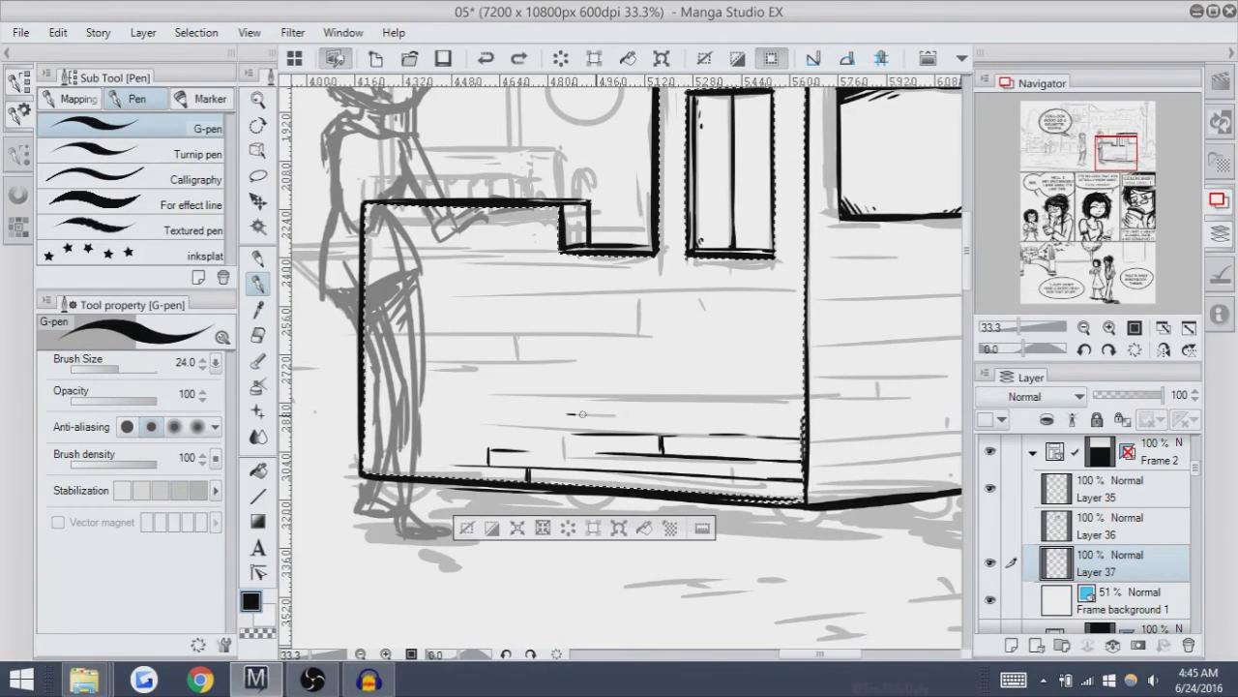
# Ink the long fourth plank line from near the figure's legs across to the booth's corner.
pyautogui.hotkey('ctrl', 'z')
pyautogui.moveTo(524, 412); pyautogui.dragTo(747, 412)
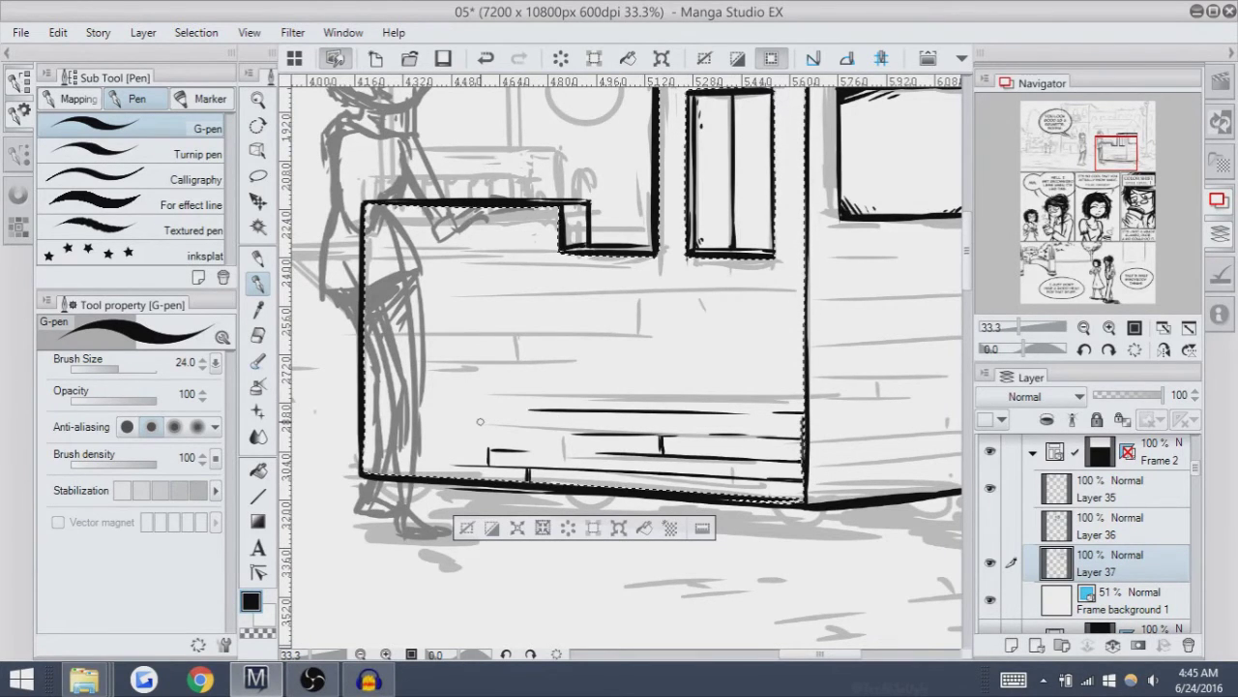
pyautogui.hotkey('ctrl', 'z')
pyautogui.moveTo(511, 407); pyautogui.dragTo(547, 407)
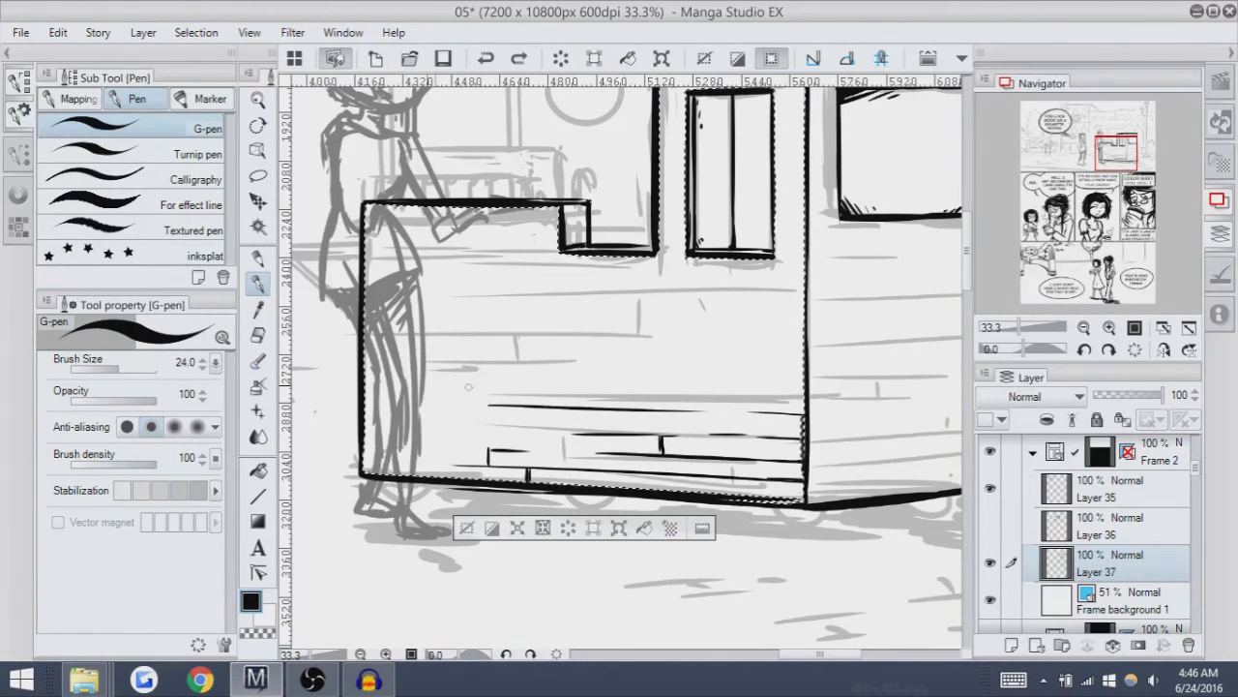
# Ink the next plank line from the booth's outer edge behind the figure, with a vertical joint below its far end.
pyautogui.hotkey('ctrl', 'z')
pyautogui.moveTo(663, 384); pyautogui.dragTo(365, 381)
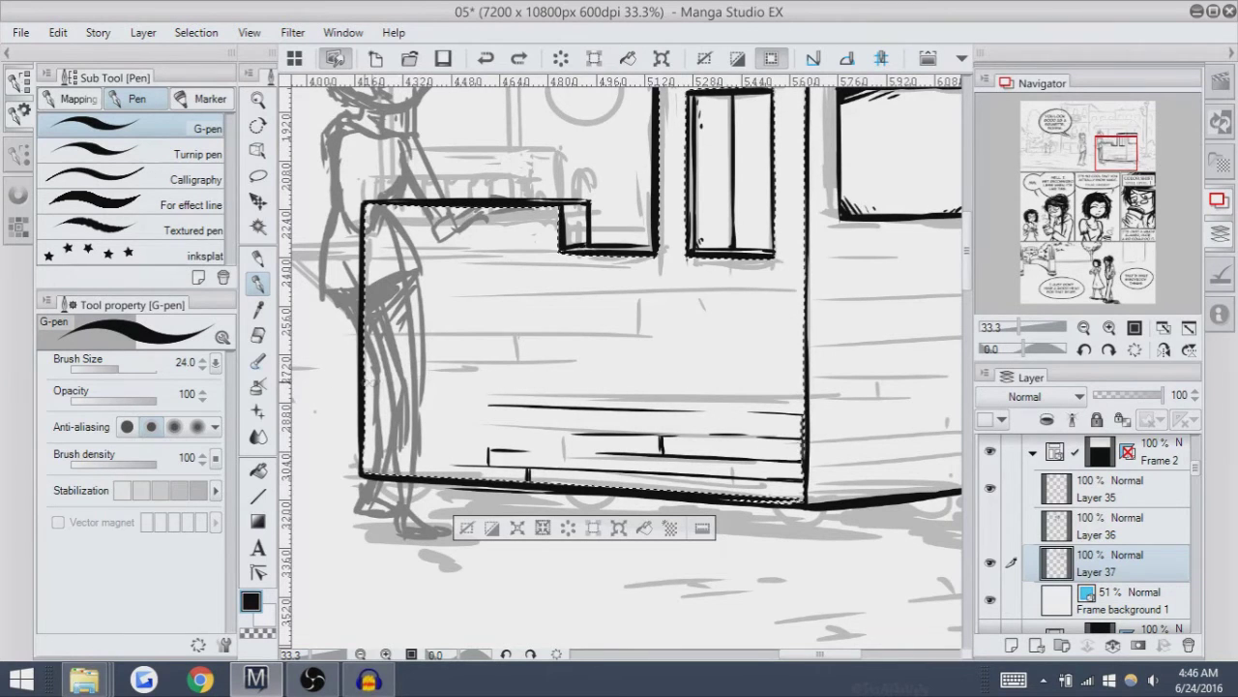
pyautogui.hotkey('ctrl', 'z')
pyautogui.hotkey('ctrl', 'y')
pyautogui.hotkey('ctrl', 'z')
pyautogui.hotkey('ctrl', 'y')
pyautogui.hotkey('ctrl', 'z')
pyautogui.hotkey('ctrl', 'y')
pyautogui.hotkey('ctrl', 'z')
pyautogui.hotkey('ctrl', 'y')
pyautogui.hotkey('ctrl', 'z')
pyautogui.hotkey('ctrl', 'y')
pyautogui.hotkey('ctrl', 'z')
pyautogui.hotkey('ctrl', 'y')
pyautogui.hotkey('ctrl', 'z')
pyautogui.hotkey('ctrl', 'y')
pyautogui.hotkey('ctrl', 'z')
pyautogui.hotkey('ctrl', 'y')
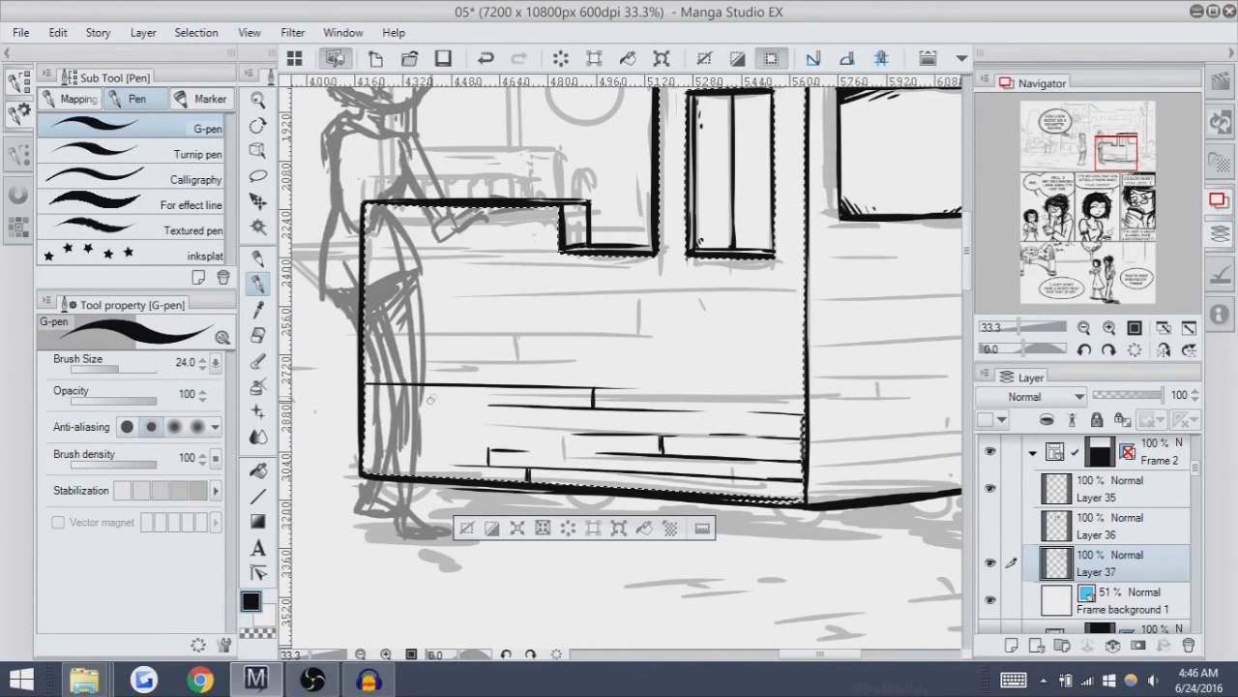
# Ink a short vertical joint rising from the topmost plank line beside the figure's legs.
pyautogui.hotkey('ctrl', 'z')
pyautogui.hotkey('ctrl', 'y')
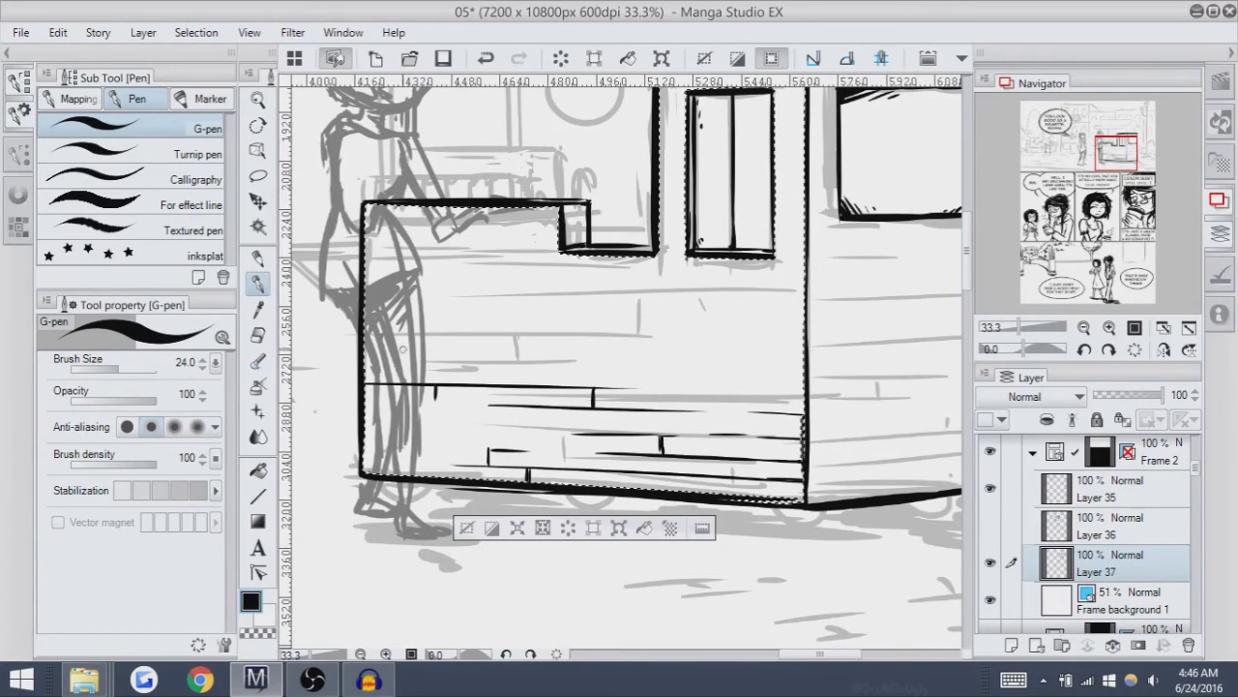
pyautogui.hotkey('ctrl', 'z')
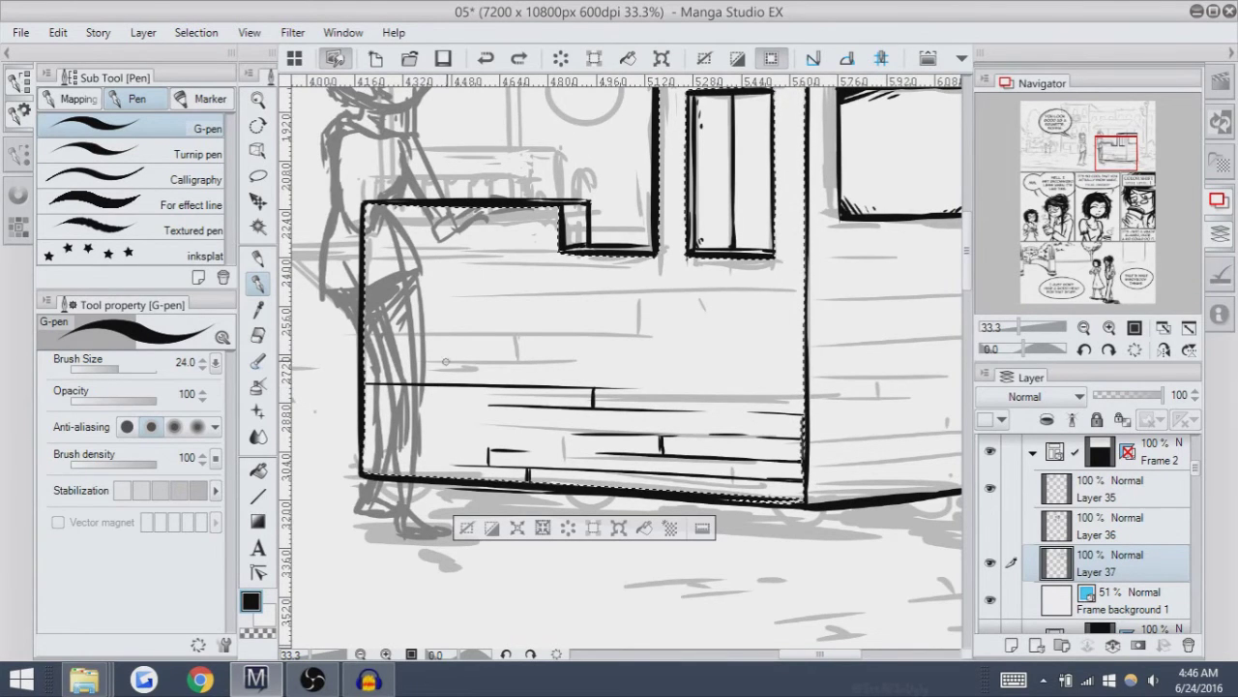
pyautogui.hotkey('ctrl', 'y')
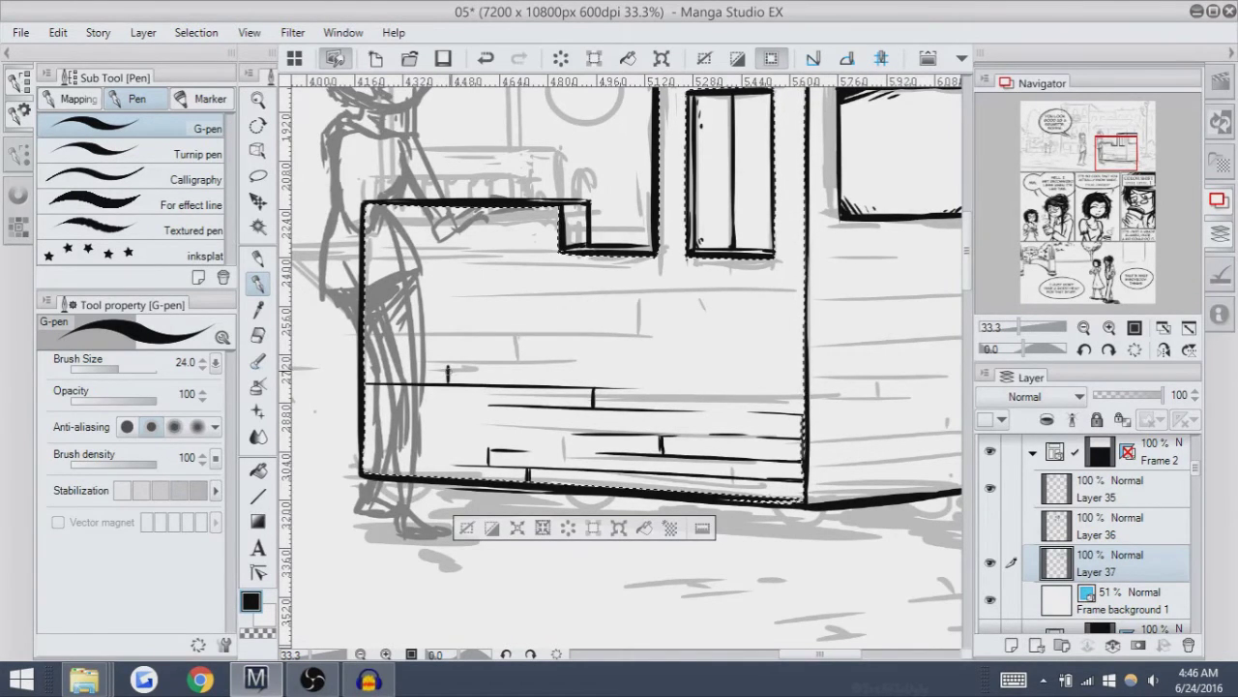
pyautogui.hotkey('ctrl', 'z')
pyautogui.hotkey('ctrl', 'y')
pyautogui.hotkey('ctrl', 'z')
# Ink a horizontal plank line across the top of the joint beside the figure's legs.
pyautogui.moveTo(393, 369)
pyautogui.mouseDown()
pyautogui.moveTo(632, 370)
pyautogui.moveTo(600, 366)
pyautogui.mouseUp()
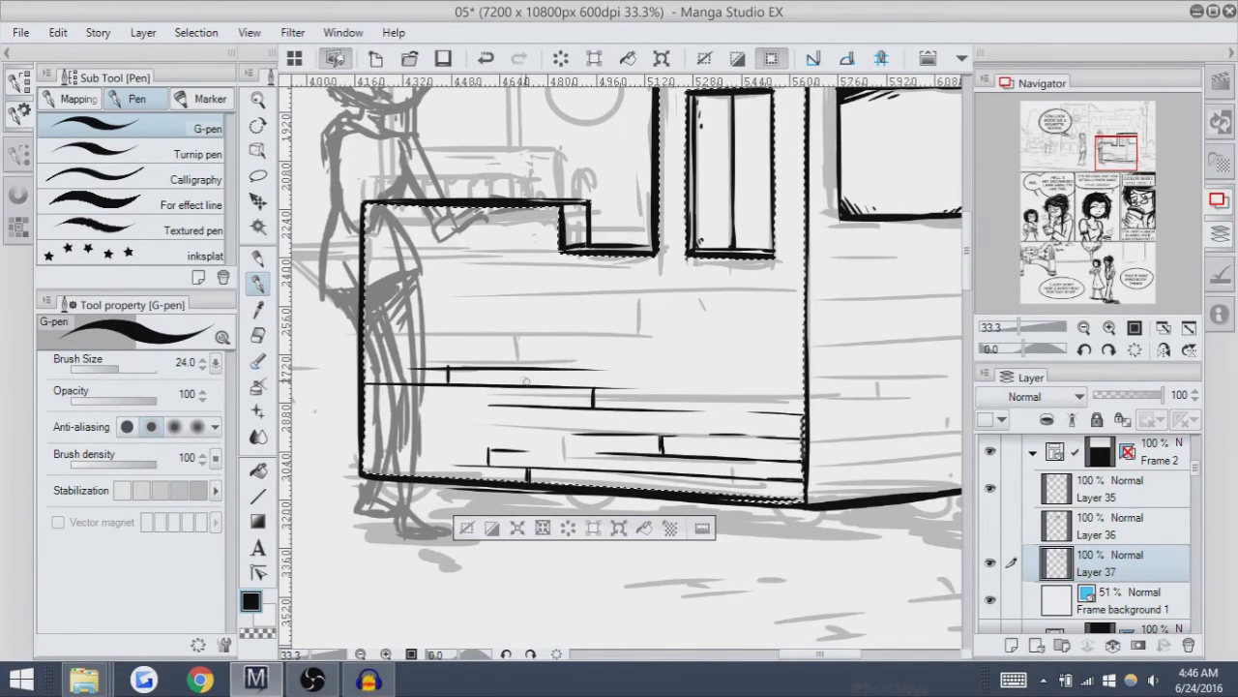
pyautogui.hotkey('ctrl', 'z')
pyautogui.hotkey('ctrl', 'z')
pyautogui.moveTo(409, 367); pyautogui.dragTo(581, 366)
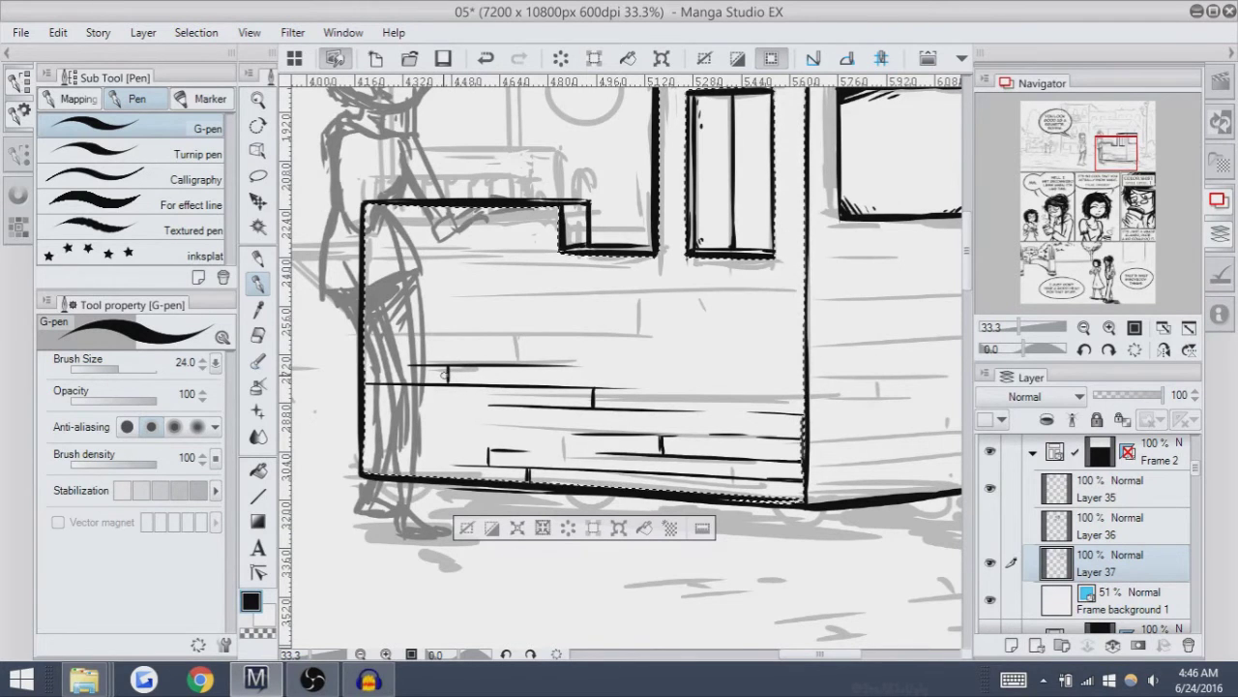
pyautogui.click(258, 334)
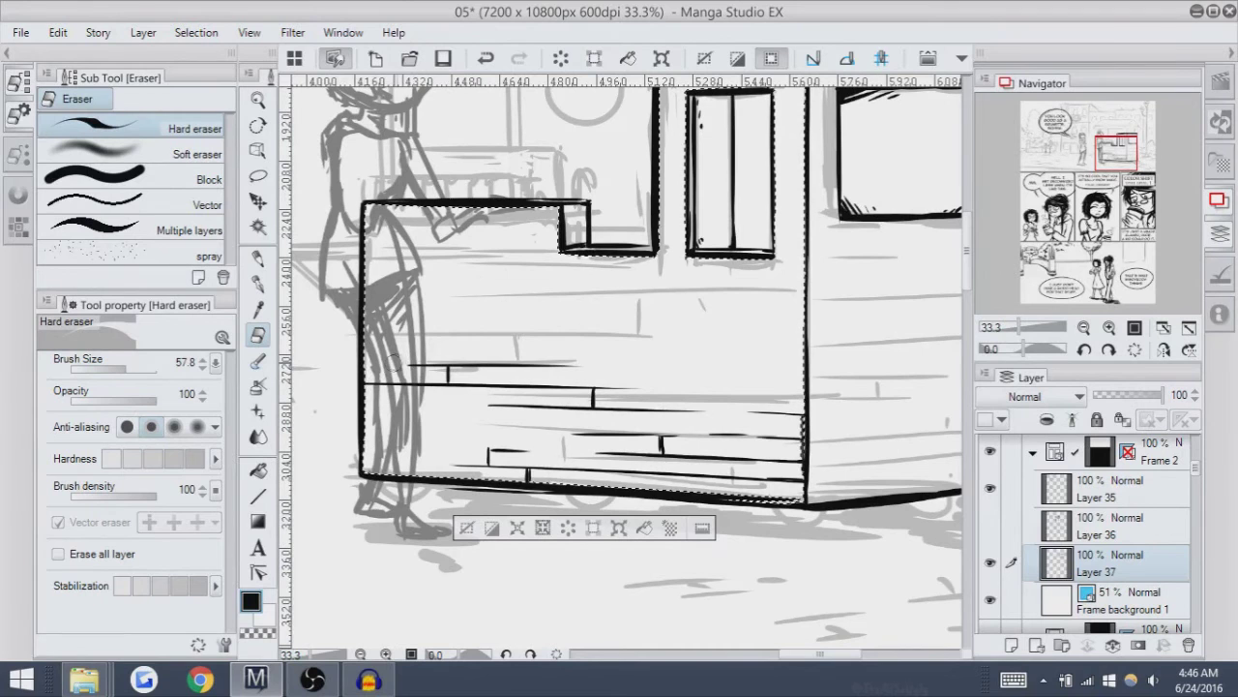
pyautogui.click(258, 175)
pyautogui.click(420, 197)
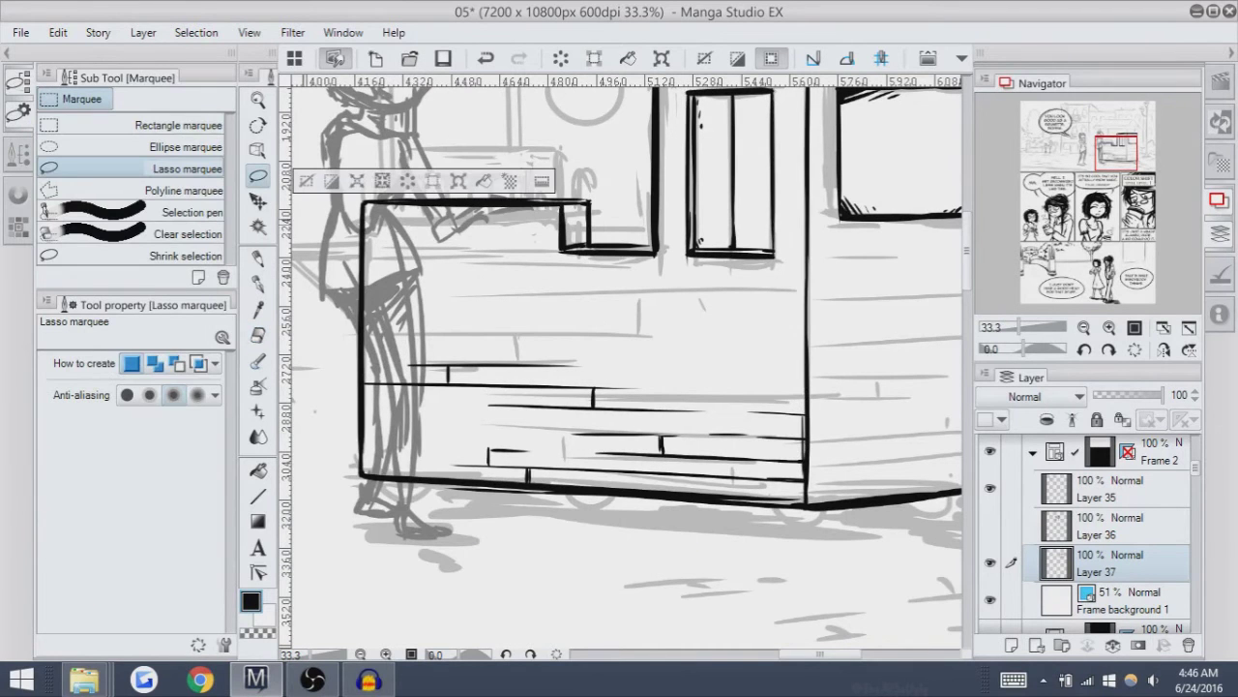
pyautogui.moveTo(308, 230); pyautogui.dragTo(296, 253)
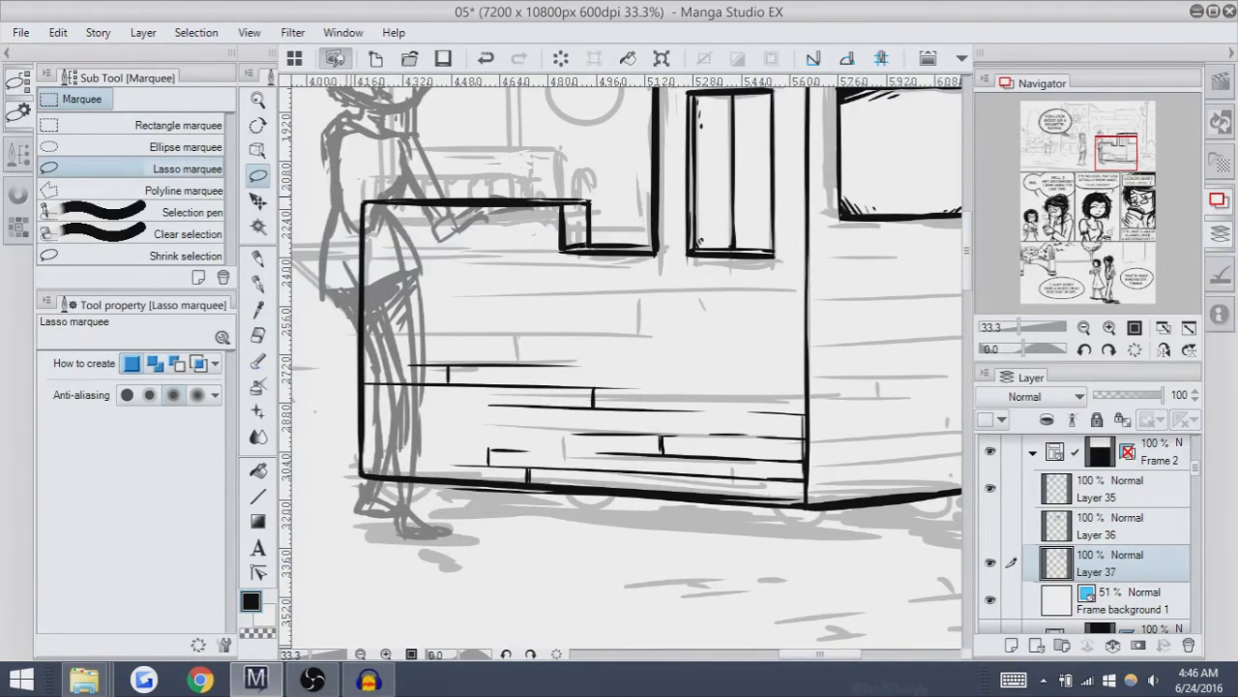
pyautogui.moveTo(301, 180)
pyautogui.mouseDown()
pyautogui.moveTo(320, 290)
pyautogui.moveTo(338, 317)
pyautogui.mouseUp()
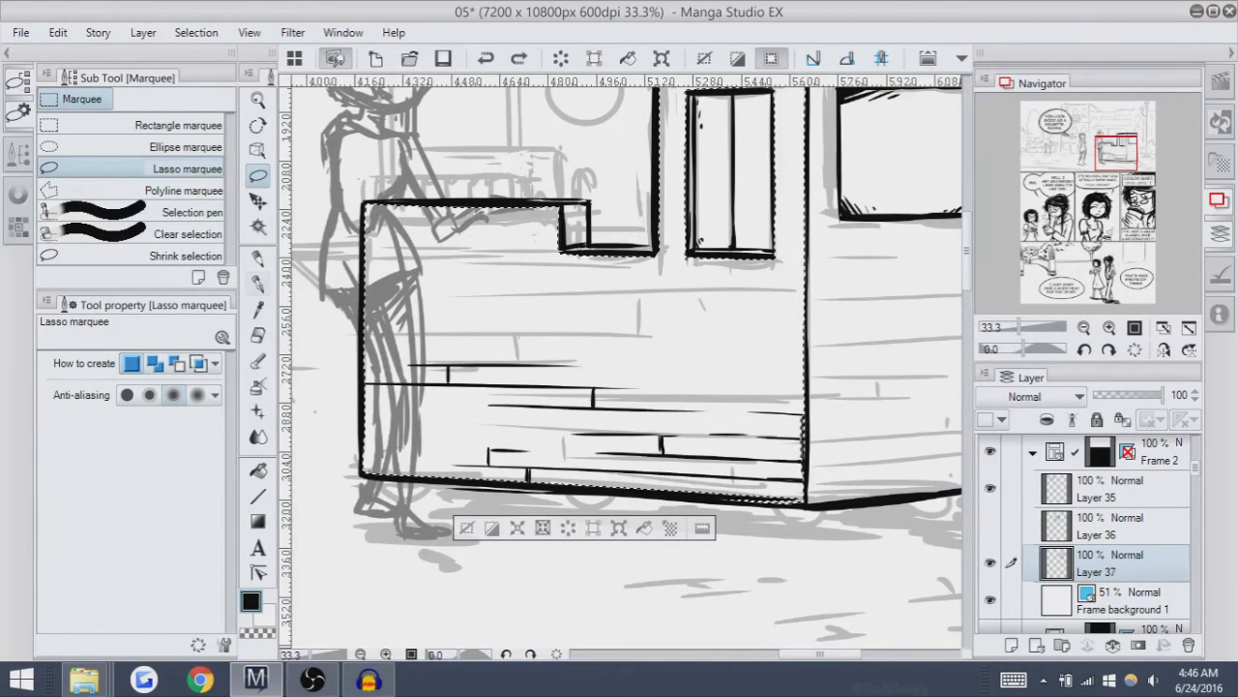
# Ink two short plank lines ending at the booth's corner below the window with the G-pen, joined by a vertical joint.
pyautogui.press('p')
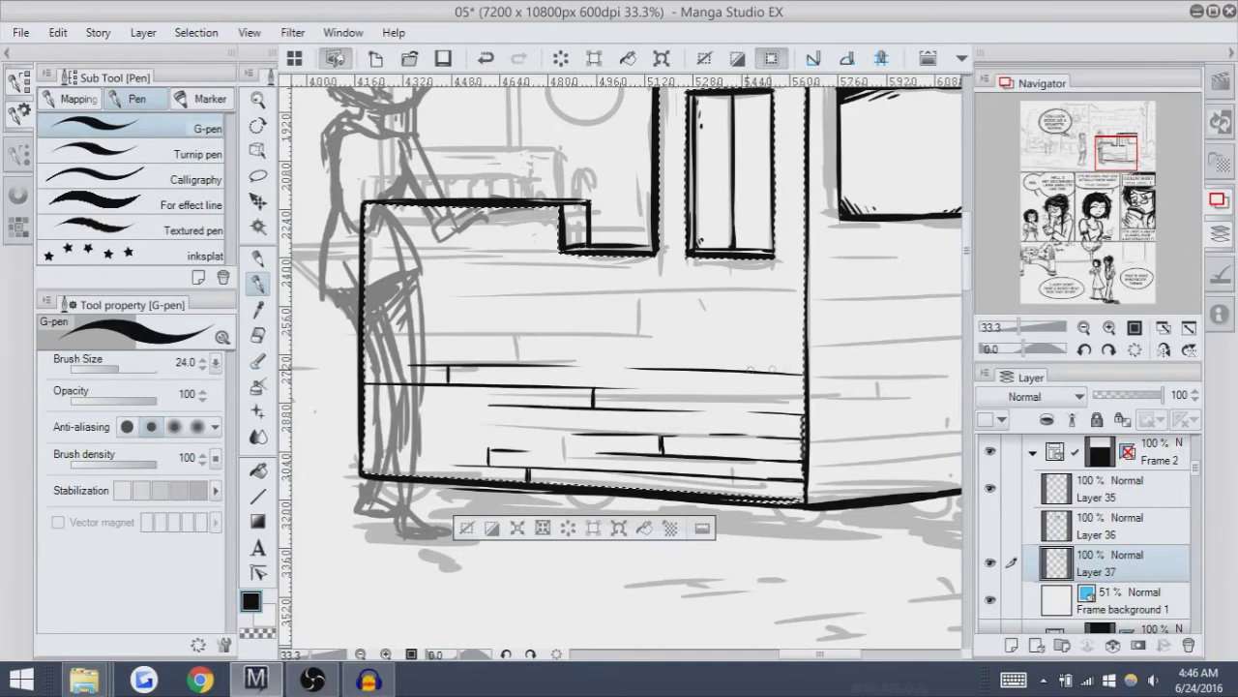
pyautogui.moveTo(640, 367); pyautogui.dragTo(858, 365)
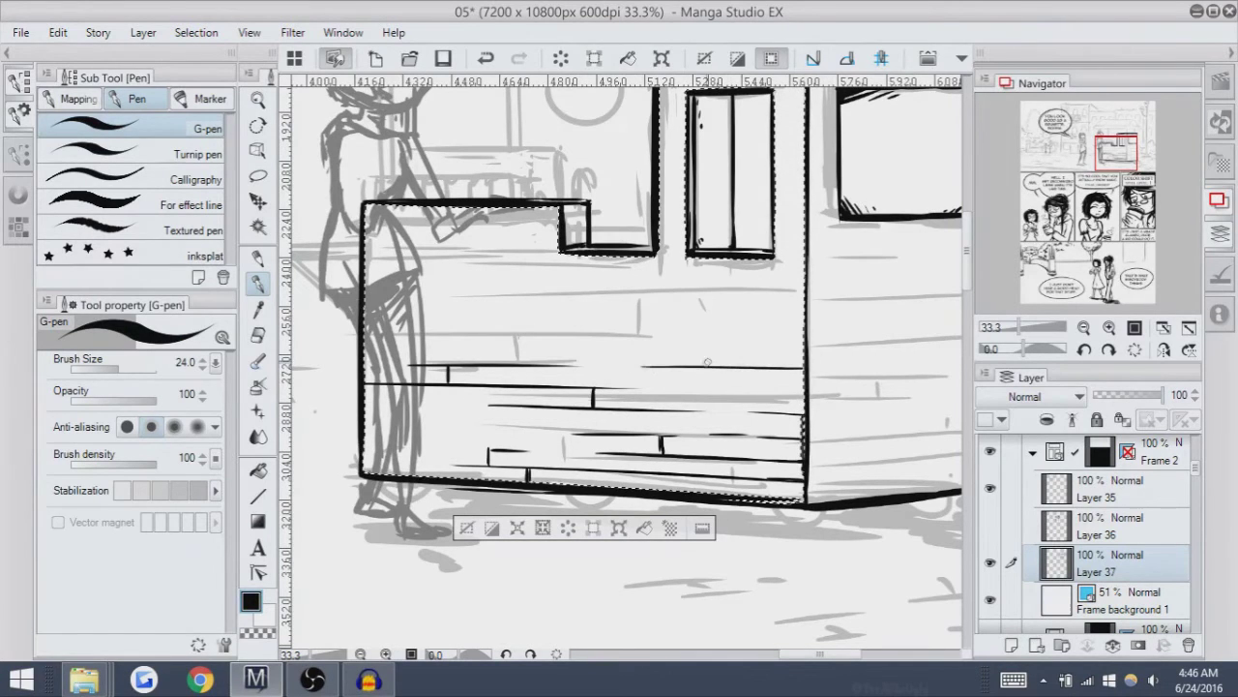
pyautogui.moveTo(754, 350); pyautogui.dragTo(754, 363)
pyautogui.hotkey('ctrl', 'z')
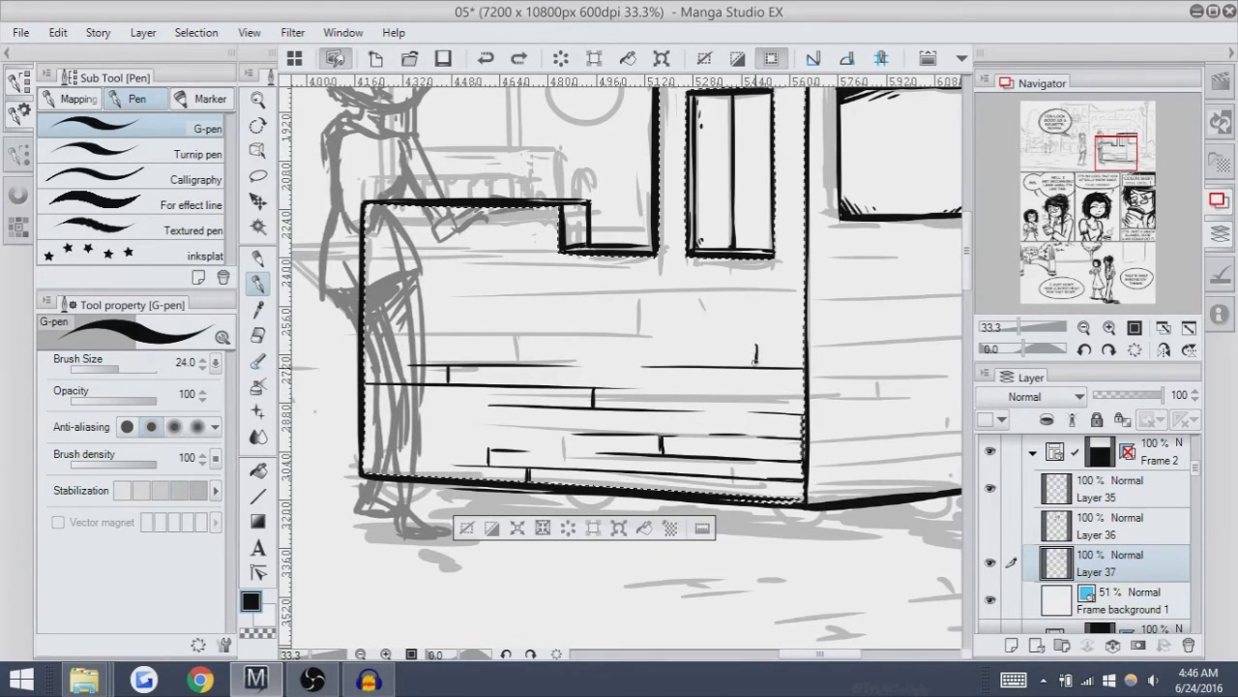
pyautogui.moveTo(689, 349); pyautogui.dragTo(830, 345)
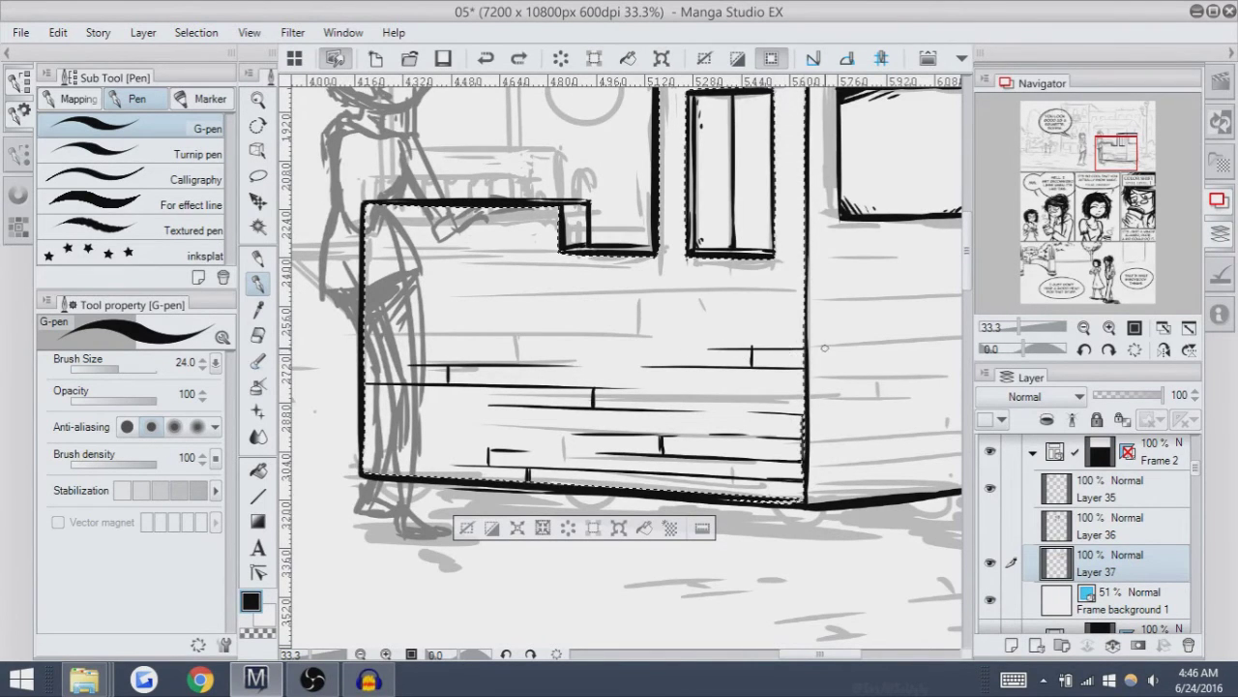
# Redraw the short plank line over the vertical joint beside the booth's corner.
pyautogui.hotkey('ctrl', 'z')
pyautogui.moveTo(693, 348); pyautogui.dragTo(834, 343)
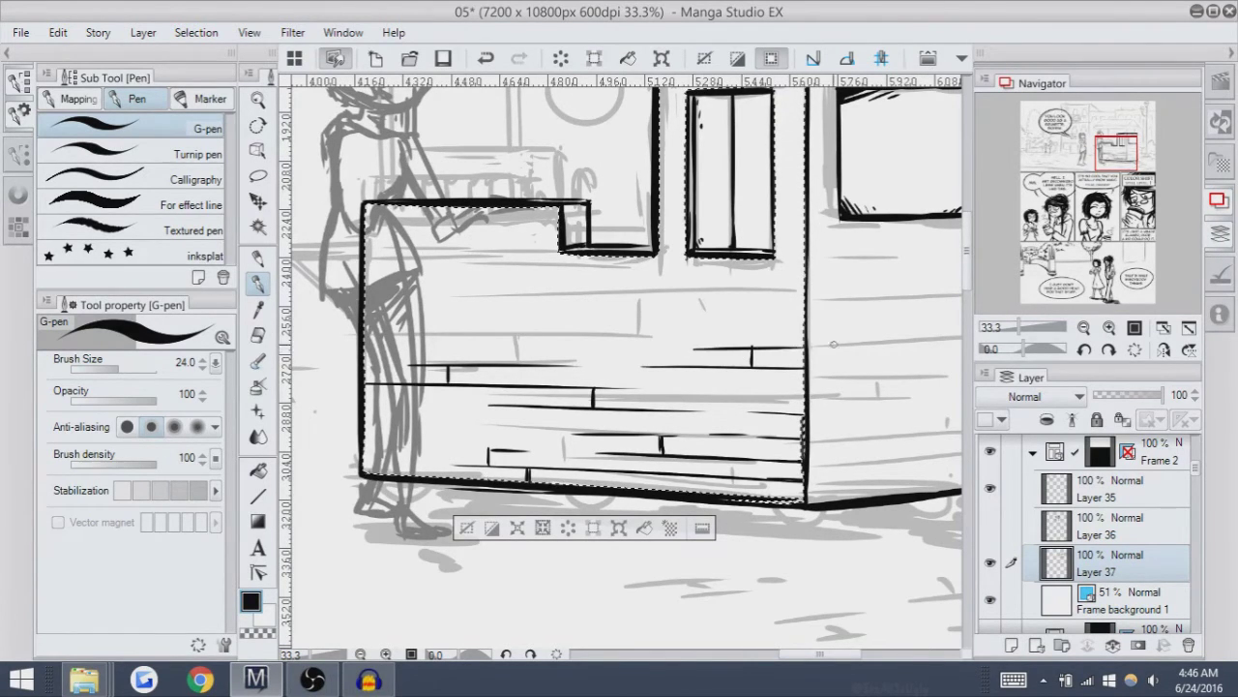
pyautogui.hotkey('ctrl', 'z')
pyautogui.moveTo(700, 347); pyautogui.dragTo(798, 345)
pyautogui.hotkey('ctrl', 'z')
# Ink the next longer plank line above it, running to the booth's corner below the window.
pyautogui.hotkey('ctrl', 'z')
pyautogui.moveTo(668, 327)
pyautogui.mouseDown()
pyautogui.moveTo(799, 326)
pyautogui.moveTo(785, 325)
pyautogui.mouseUp()
pyautogui.hotkey('ctrl', 'z')
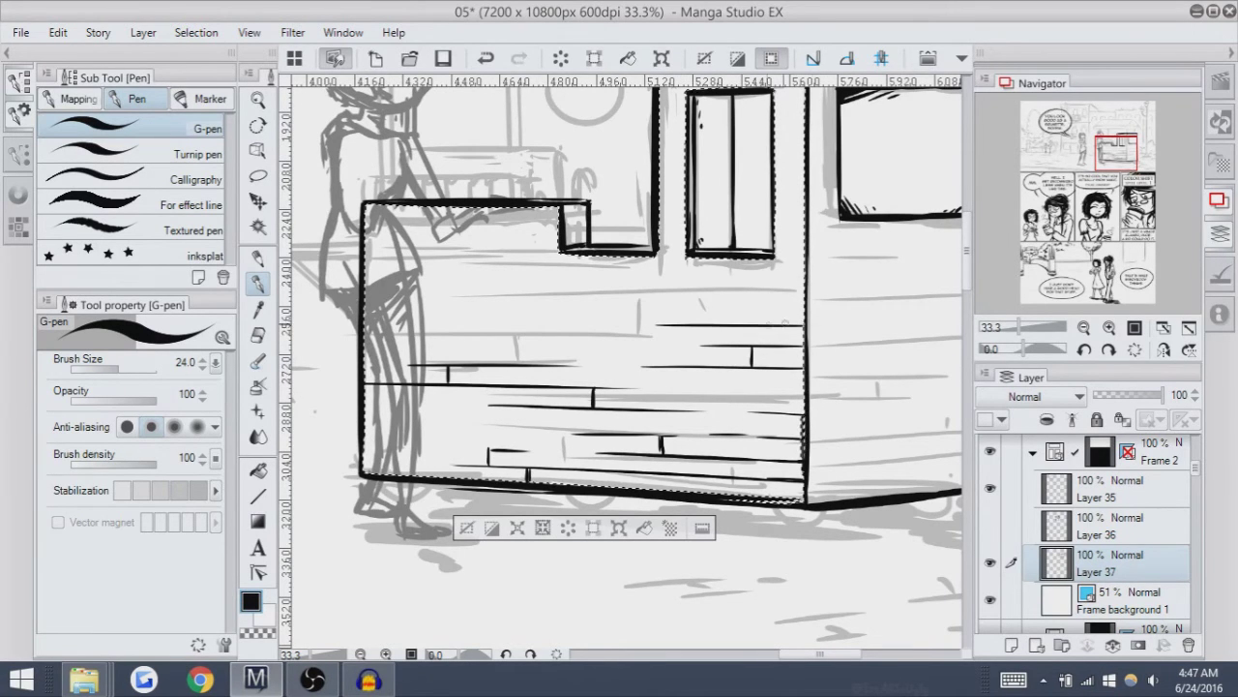
pyautogui.hotkey('ctrl', 'z')
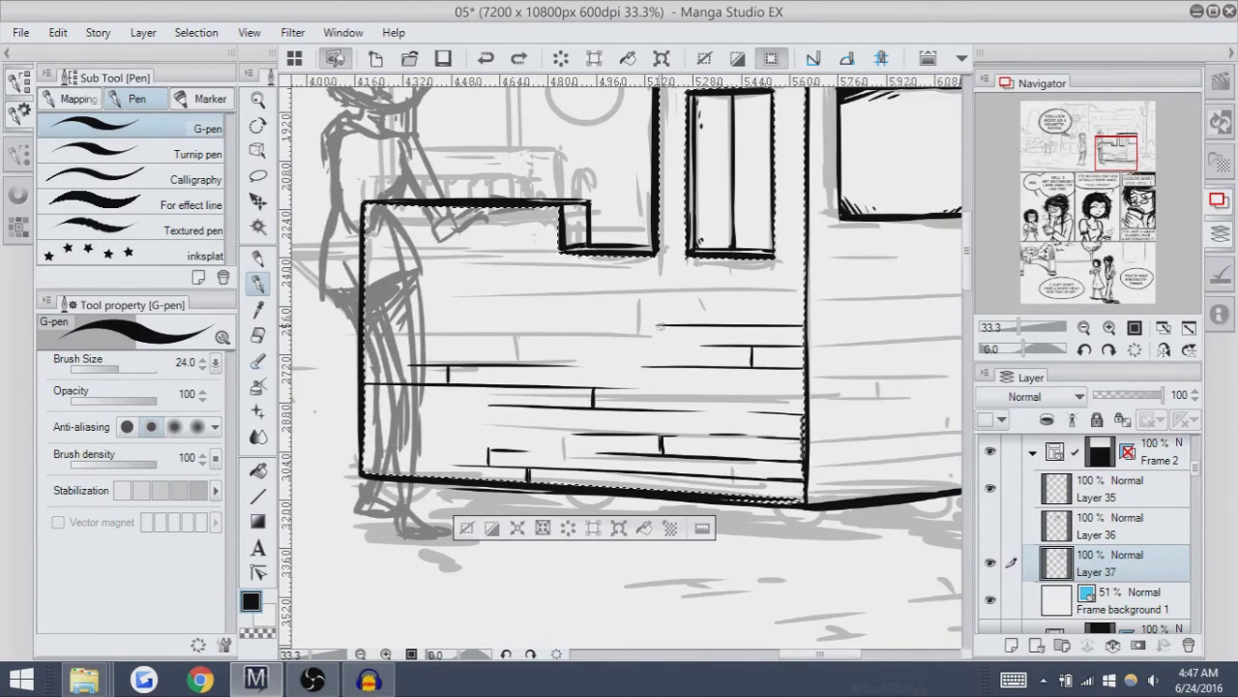
pyautogui.moveTo(594, 325); pyautogui.dragTo(626, 325)
pyautogui.hotkey('ctrl', 'z')
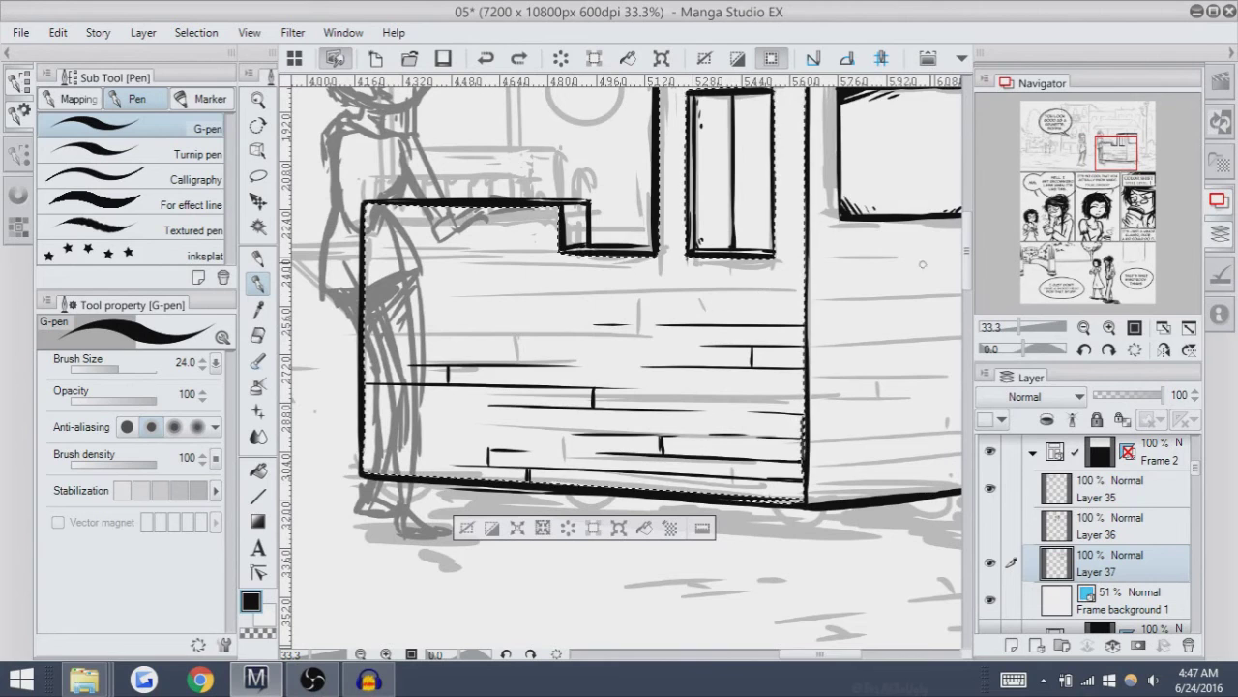
# Ink the next plank line up below the window with the G-pen, with a vertical joint beneath it.
pyautogui.moveTo(567, 331); pyautogui.dragTo(610, 304)
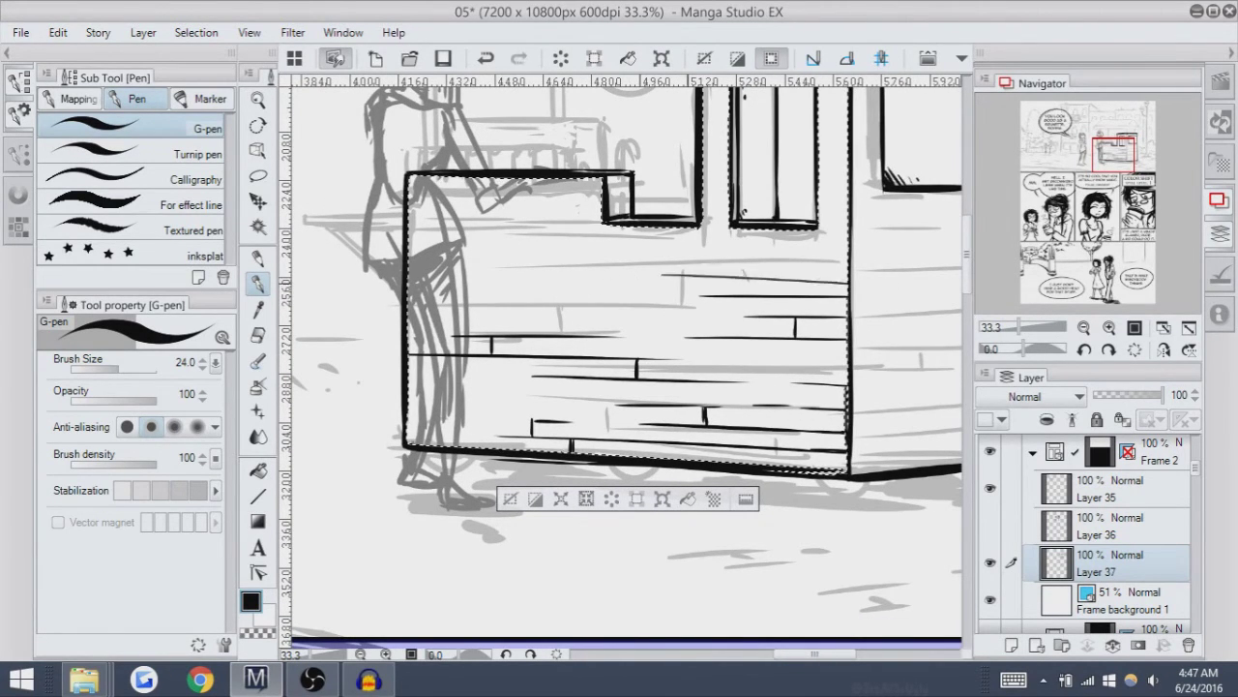
pyautogui.moveTo(648, 273)
pyautogui.mouseDown()
pyautogui.moveTo(849, 268)
pyautogui.moveTo(832, 273)
pyautogui.mouseUp()
pyautogui.hotkey('ctrl', 'z')
pyautogui.hotkey('ctrl', 'z')
pyautogui.moveTo(601, 274); pyautogui.dragTo(830, 274)
pyautogui.hotkey('ctrl', 'z')
pyautogui.hotkey('ctrl', 'y')
pyautogui.hotkey('ctrl', 'z')
pyautogui.hotkey('ctrl', 'y')
pyautogui.hotkey('ctrl', 'z')
pyautogui.hotkey('ctrl', 'y')
pyautogui.hotkey('ctrl', 'z')
pyautogui.hotkey('ctrl', 'y')
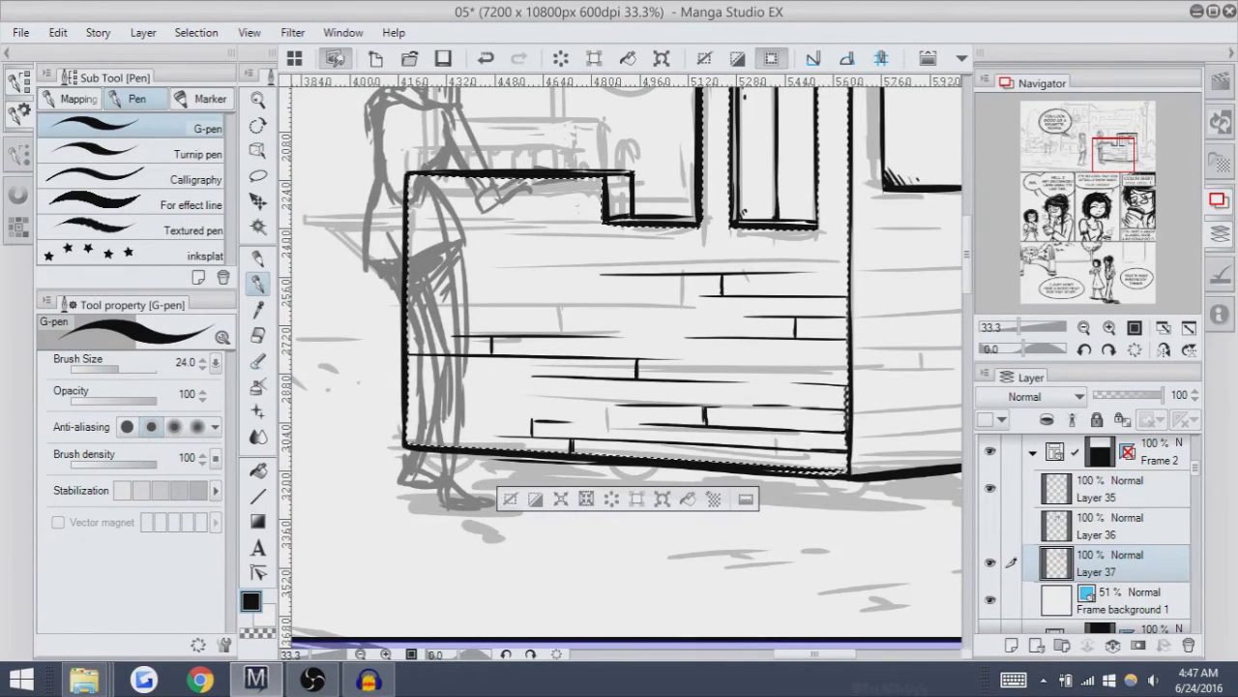
# Erase the far part of the new plank line around its vertical joint with the Hard eraser.
pyautogui.press('e')
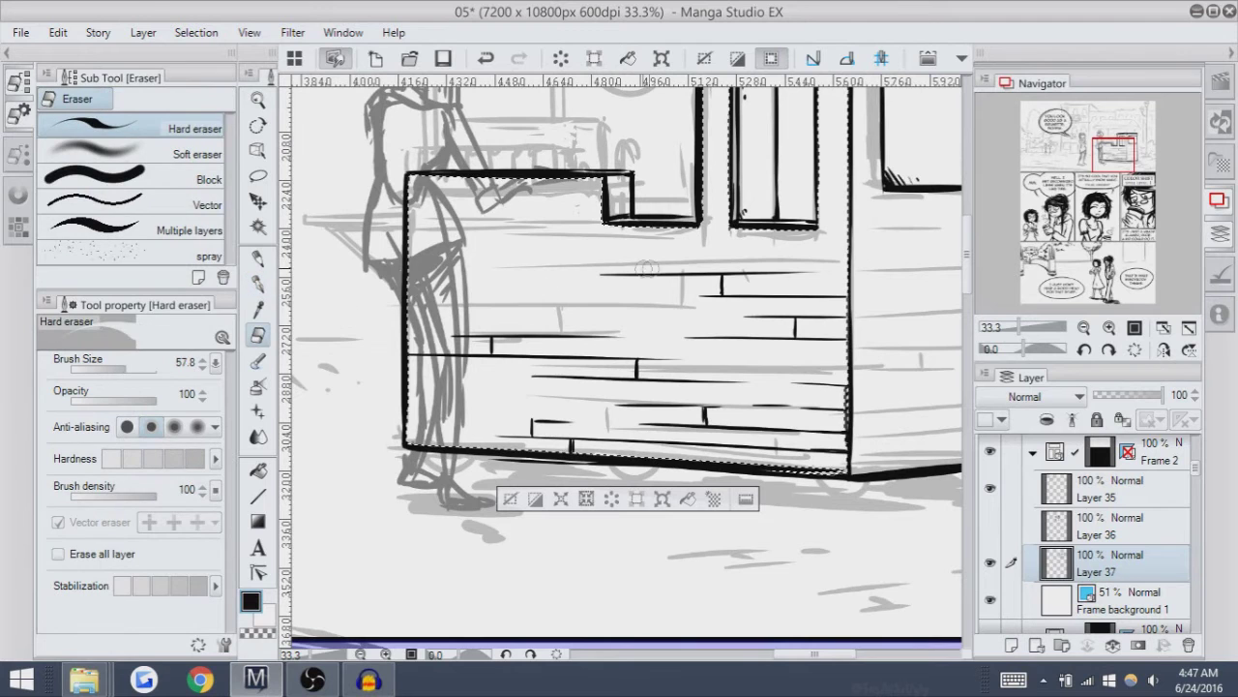
pyautogui.hotkey('ctrl', 'z')
pyautogui.hotkey('ctrl', 'y')
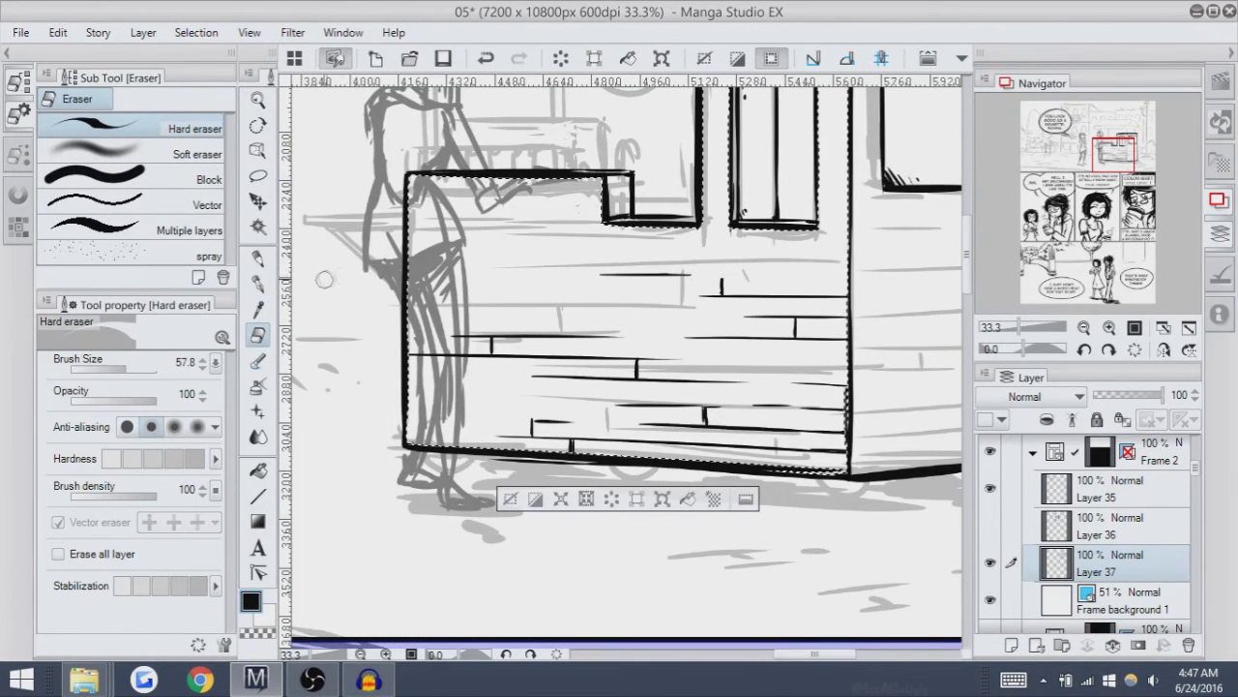
# Re-ink the erased plank line with the G-pen from the vertical joint to the booth's corner.
pyautogui.press('p')
pyautogui.moveTo(674, 275); pyautogui.dragTo(722, 275)
pyautogui.hotkey('ctrl', 'z')
pyautogui.hotkey('ctrl', 'y')
pyautogui.hotkey('ctrl', 'z')
pyautogui.hotkey('ctrl', 'y')
pyautogui.hotkey('ctrl', 'y')
pyautogui.hotkey('ctrl', 'z')
pyautogui.hotkey('ctrl', 'y')
pyautogui.hotkey('ctrl', 'z')
pyautogui.hotkey('ctrl', 'y')
pyautogui.hotkey('ctrl', 'z')
pyautogui.hotkey('ctrl', 'y')
pyautogui.hotkey('ctrl', 'z')
pyautogui.hotkey('ctrl', 'y')
pyautogui.hotkey('ctrl', 'z')
pyautogui.hotkey('ctrl', 'y')
pyautogui.hotkey('ctrl', 'z')
pyautogui.hotkey('ctrl', 'y')
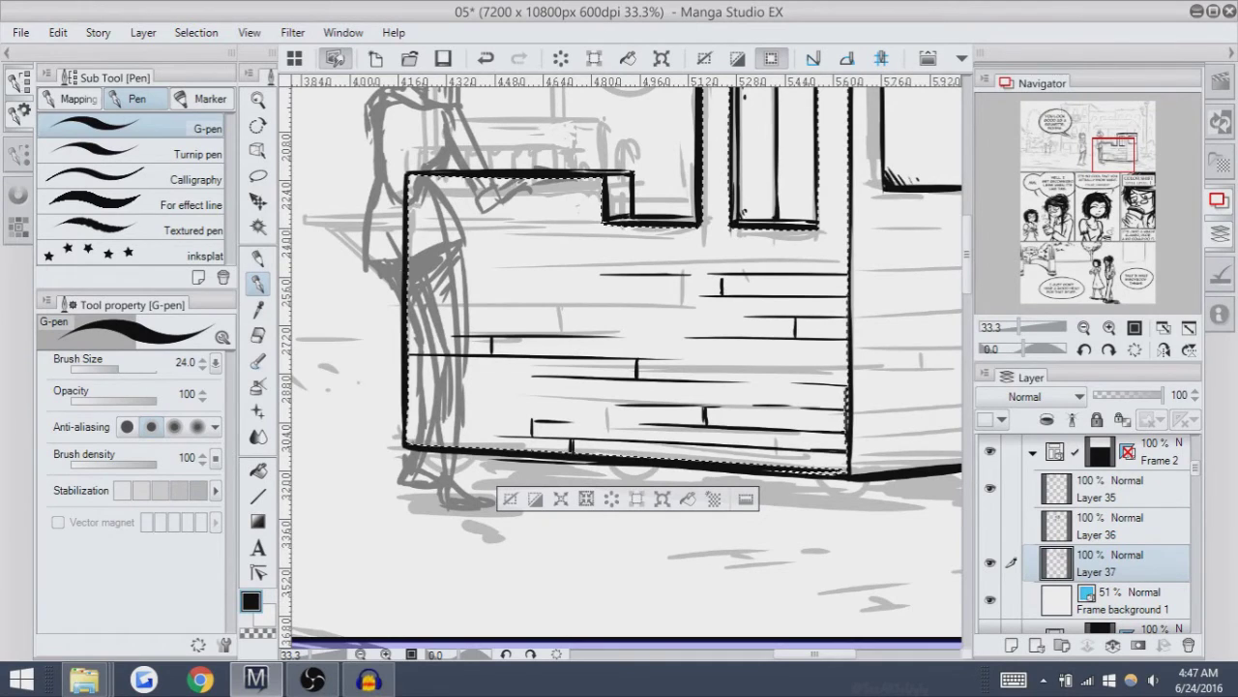
# Ink a long plank line one row higher across the front face, with a vertical joint beneath it.
pyautogui.moveTo(513, 255); pyautogui.dragTo(840, 260)
pyautogui.hotkey('ctrl', 'z')
pyautogui.hotkey('ctrl', 'y')
pyautogui.hotkey('ctrl', 'z')
pyautogui.hotkey('ctrl', 'y')
pyautogui.hotkey('ctrl', 'z')
pyautogui.hotkey('ctrl', 'y')
pyautogui.hotkey('ctrl', 'z')
pyautogui.hotkey('ctrl', 'y')
pyautogui.hotkey('ctrl', 'z')
pyautogui.hotkey('ctrl', 'y')
pyautogui.hotkey('ctrl', 'z')
pyautogui.hotkey('ctrl', 'y')
pyautogui.hotkey('ctrl', 'z')
pyautogui.hotkey('ctrl', 'y')
pyautogui.hotkey('ctrl', 'z')
pyautogui.hotkey('ctrl', 'y')
pyautogui.hotkey('ctrl', 'z')
pyautogui.hotkey('ctrl', 'y')
pyautogui.hotkey('ctrl', 'z')
pyautogui.hotkey('ctrl', 'y')
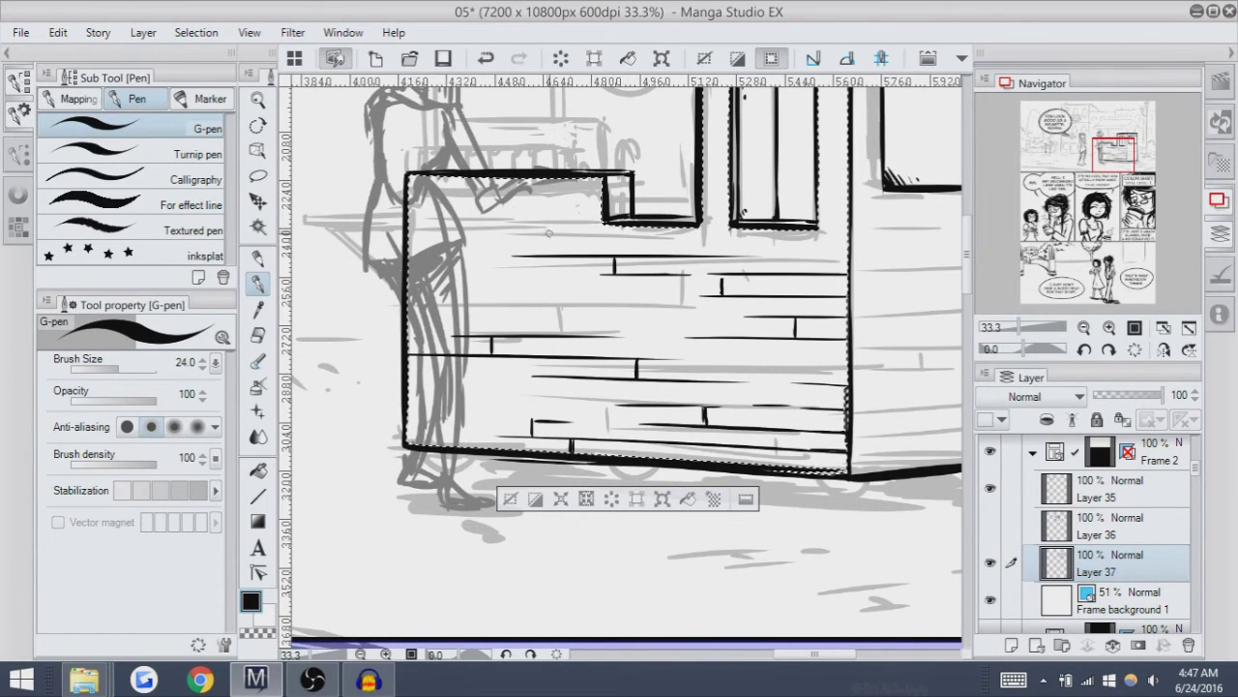
pyautogui.hotkey('ctrl', 'z')
pyautogui.hotkey('ctrl', 'y')
pyautogui.hotkey('ctrl', 'z')
pyautogui.hotkey('ctrl', 'y')
pyautogui.hotkey('ctrl', 'z')
pyautogui.hotkey('ctrl', 'y')
pyautogui.hotkey('ctrl', 'z')
pyautogui.hotkey('ctrl', 'z')
pyautogui.hotkey('ctrl', 'y')
pyautogui.hotkey('ctrl', 'z')
pyautogui.hotkey('ctrl', 'y')
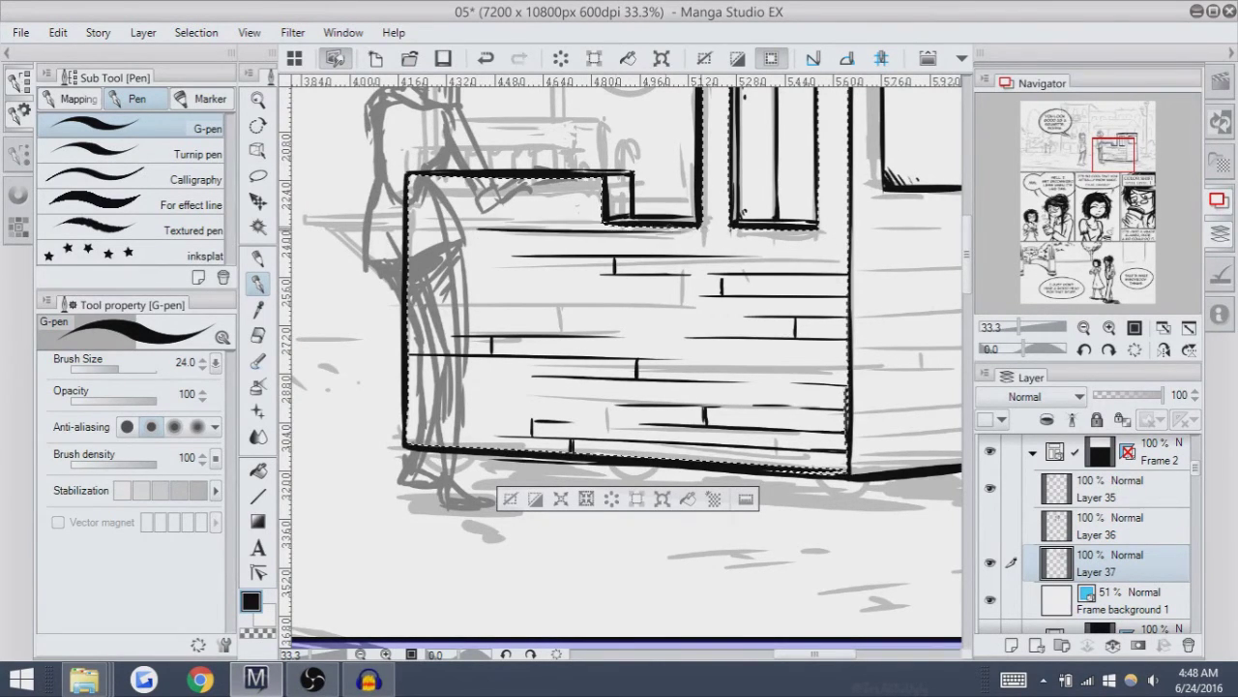
pyautogui.hotkey('ctrl', 'z')
# Ink a thin plank line just below the counter's stepped edge, with a vertical joint beneath it.
pyautogui.hotkey('ctrl', 'y')
pyautogui.hotkey('ctrl', 'z')
pyautogui.hotkey('ctrl', 'y')
pyautogui.hotkey('ctrl', 'z')
pyautogui.hotkey('ctrl', 'y')
pyautogui.hotkey('ctrl', 'z')
pyautogui.hotkey('ctrl', 'y')
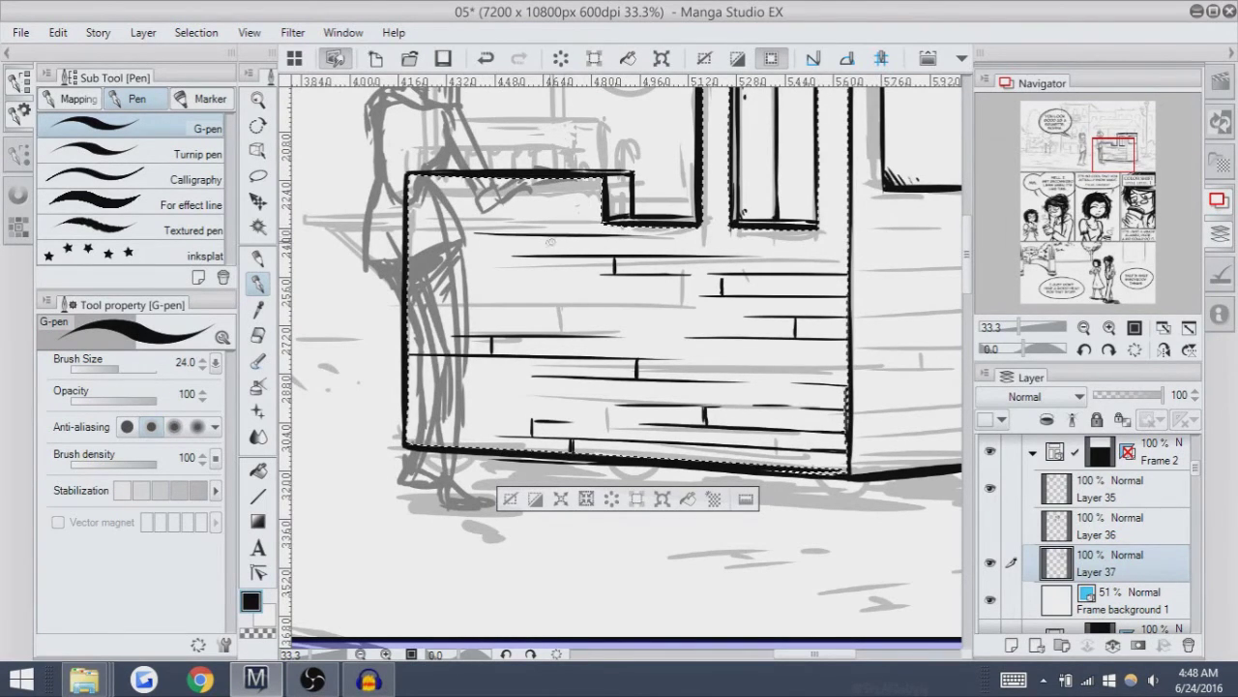
pyautogui.hotkey('ctrl', 'z')
pyautogui.hotkey('ctrl', 'y')
pyautogui.hotkey('ctrl', 'z')
pyautogui.hotkey('ctrl', 'y')
pyautogui.hotkey('ctrl', 'z')
pyautogui.hotkey('ctrl', 'y')
pyautogui.hotkey('ctrl', 'z')
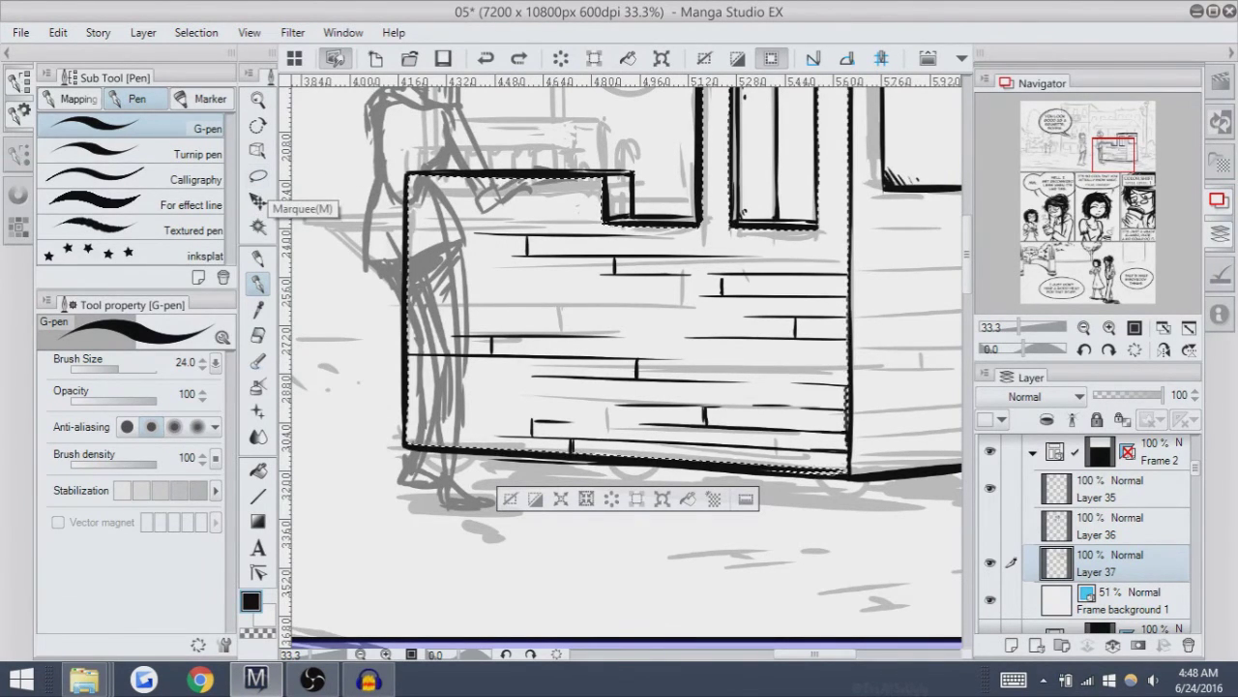
# Deselect the booth's front face and return to the G-pen.
pyautogui.click(257, 175)
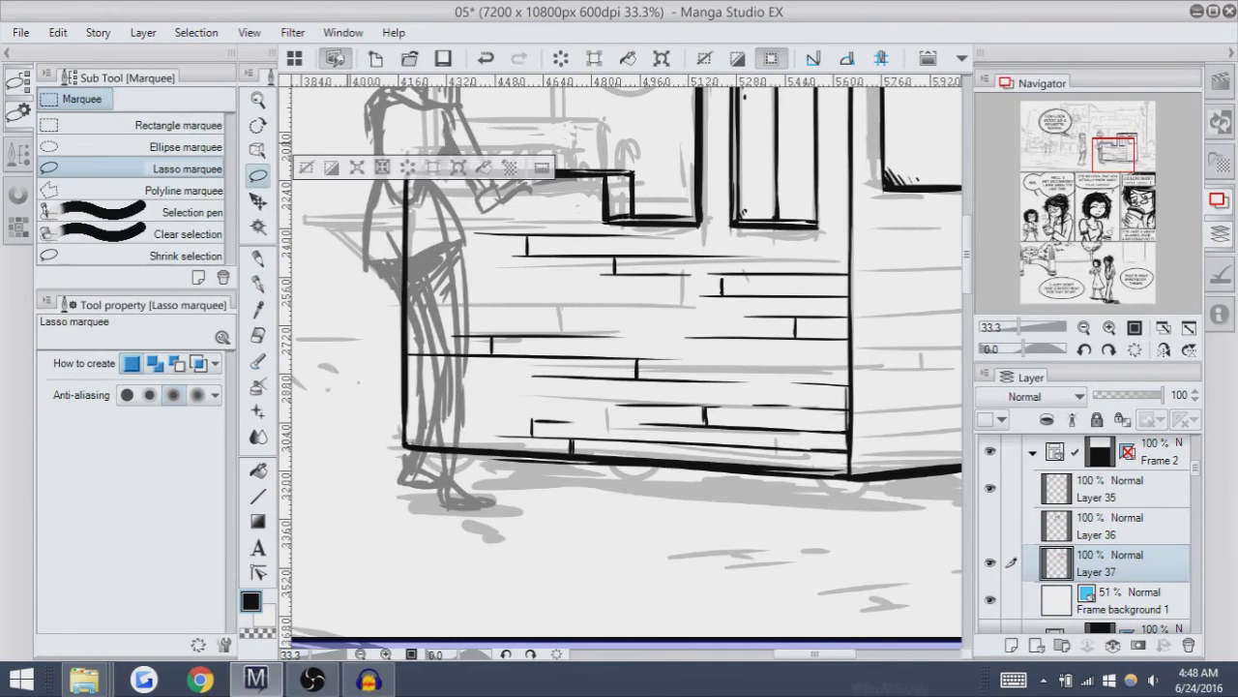
pyautogui.hotkey('ctrl', 'd')
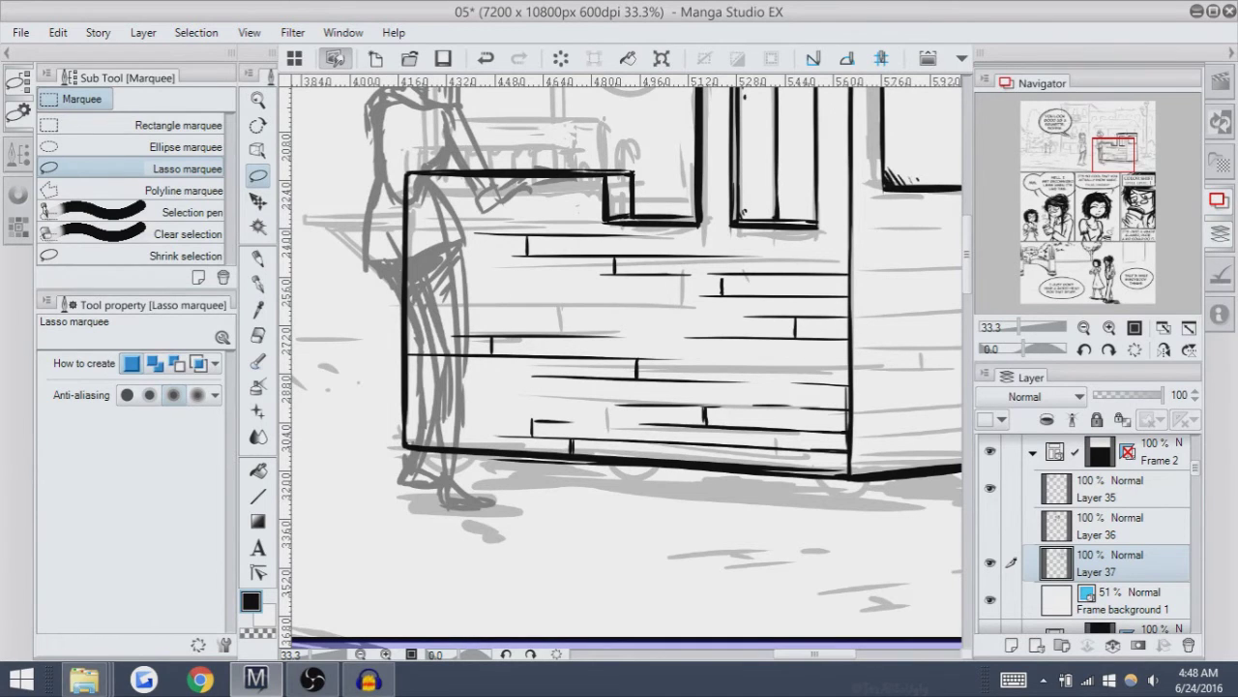
pyautogui.click(257, 282)
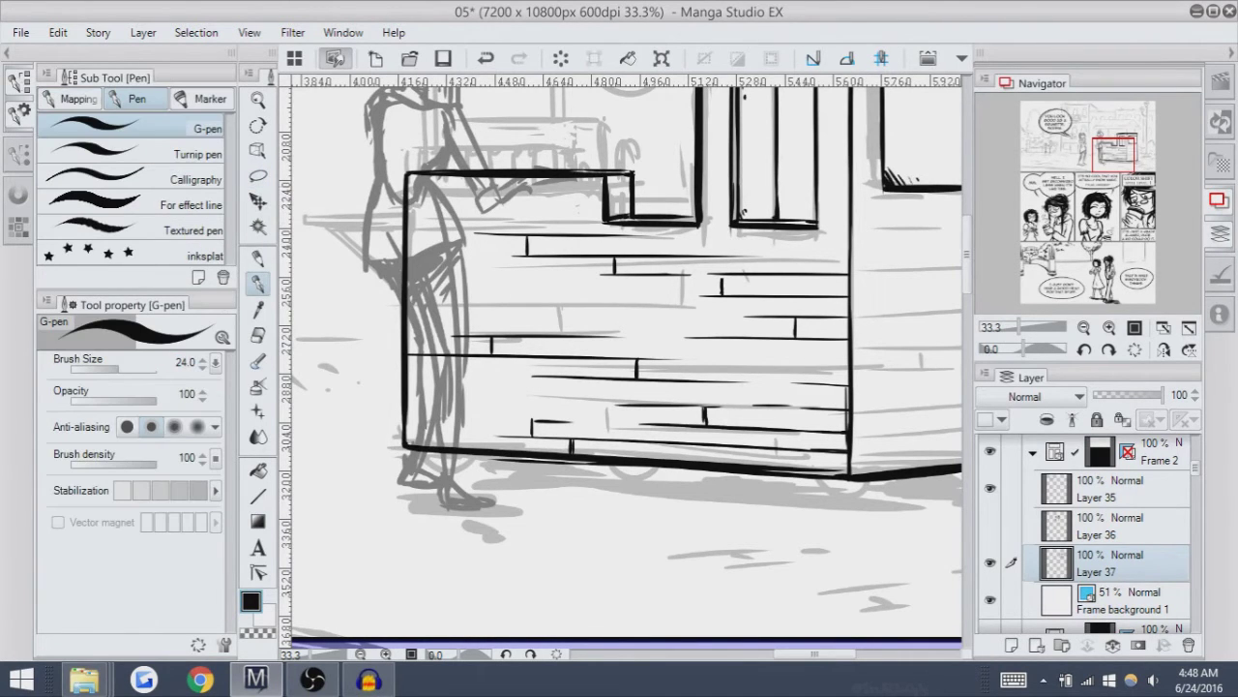
pyautogui.moveTo(746, 234); pyautogui.dragTo(717, 203)
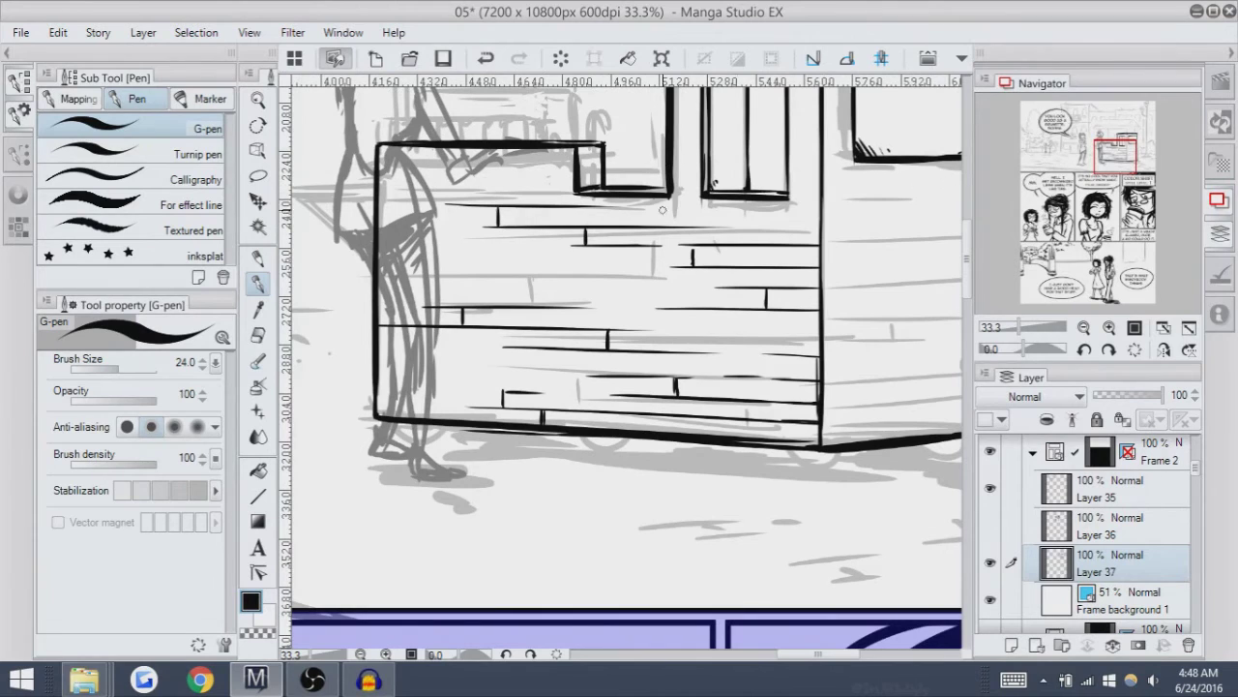
pyautogui.moveTo(681, 207); pyautogui.dragTo(830, 208)
pyautogui.hotkey('ctrl', 'z')
pyautogui.hotkey('ctrl', 'z')
pyautogui.hotkey('ctrl', 'z')
pyautogui.moveTo(689, 208)
pyautogui.mouseDown()
pyautogui.moveTo(800, 207)
pyautogui.moveTo(765, 219)
pyautogui.moveTo(674, 211)
pyautogui.moveTo(791, 208)
pyautogui.mouseUp()
pyautogui.hotkey('ctrl', 'z')
pyautogui.hotkey('ctrl', 'z')
pyautogui.hotkey('ctrl', 'z')
# Ink a plank line just below the narrow window, reaching the booth's corner.
pyautogui.moveTo(619, 319)
pyautogui.mouseDown()
pyautogui.moveTo(604, 377)
pyautogui.moveTo(590, 375)
pyautogui.moveTo(619, 375)
pyautogui.mouseUp()
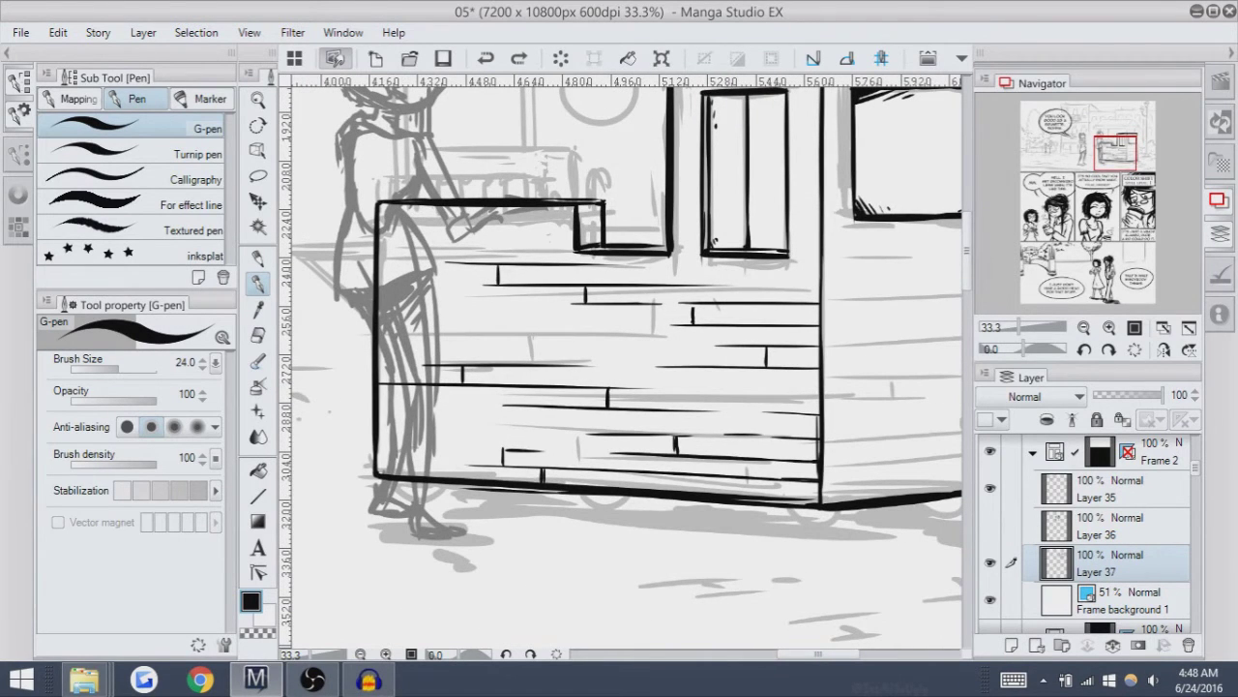
pyautogui.moveTo(619, 374)
pyautogui.mouseDown()
pyautogui.moveTo(634, 433)
pyautogui.moveTo(634, 389)
pyautogui.moveTo(646, 416)
pyautogui.moveTo(570, 389)
pyautogui.moveTo(571, 360)
pyautogui.mouseUp()
pyautogui.moveTo(355, 233); pyautogui.dragTo(383, 291)
pyautogui.moveTo(698, 308)
pyautogui.mouseDown()
pyautogui.moveTo(824, 301)
pyautogui.moveTo(825, 313)
pyautogui.moveTo(738, 317)
pyautogui.moveTo(691, 307)
pyautogui.moveTo(795, 310)
pyautogui.mouseUp()
pyautogui.hotkey('ctrl', 'z')
pyautogui.hotkey('ctrl', 'z')
pyautogui.hotkey('ctrl', 'z')
pyautogui.hotkey('ctrl', 'z')
pyautogui.hotkey('ctrl', 'z')
# Ink short plank lines between the narrow window's lower half and the booth's corner, with a vertical joint at the lowest row.
pyautogui.moveTo(714, 306)
pyautogui.mouseDown()
pyautogui.moveTo(805, 307)
pyautogui.moveTo(785, 310)
pyautogui.moveTo(784, 286)
pyautogui.moveTo(797, 289)
pyautogui.moveTo(807, 267)
pyautogui.moveTo(803, 235)
pyautogui.mouseUp()
pyautogui.hotkey('ctrl', 'z')
pyautogui.hotkey('ctrl', 'z')
pyautogui.hotkey('ctrl', 'z')
pyautogui.hotkey('ctrl', 'z')
pyautogui.hotkey('ctrl', 'z')
pyautogui.hotkey('ctrl', 'z')
pyautogui.hotkey('ctrl', 'z')
pyautogui.hotkey('ctrl', 'z')
pyautogui.hotkey('ctrl', 'z')
pyautogui.hotkey('ctrl', 'z')
pyautogui.hotkey('ctrl', 'z')
pyautogui.hotkey('ctrl', 'z')
pyautogui.hotkey('ctrl', 'z')
pyautogui.hotkey('ctrl', 'z')
pyautogui.hotkey('ctrl', 'z')
# Continue the short plank lines up between the narrow window's upper half and the booth's corner, adding a vertical joint.
pyautogui.moveTo(774, 226)
pyautogui.mouseDown()
pyautogui.moveTo(803, 226)
pyautogui.moveTo(803, 206)
pyautogui.mouseUp()
pyautogui.hotkey('ctrl', 'z')
pyautogui.moveTo(772, 199)
pyautogui.mouseDown()
pyautogui.moveTo(803, 198)
pyautogui.moveTo(803, 182)
pyautogui.moveTo(782, 191)
pyautogui.moveTo(803, 173)
pyautogui.mouseUp()
pyautogui.hotkey('ctrl', 'z')
pyautogui.hotkey('ctrl', 'z')
pyautogui.hotkey('ctrl', 'z')
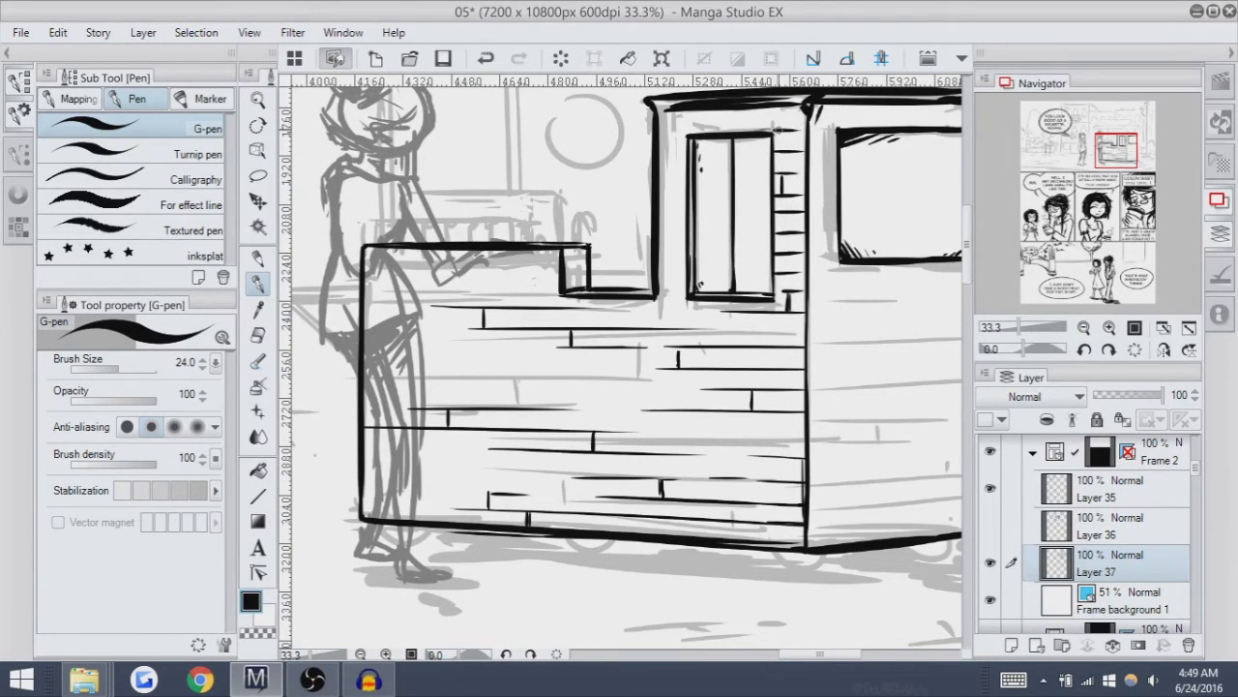
# Ink a plank line above the narrow window under the roof edge, with a short vertical joint.
pyautogui.moveTo(678, 131); pyautogui.dragTo(741, 128)
pyautogui.hotkey('ctrl', 'z')
pyautogui.moveTo(673, 116); pyautogui.dragTo(803, 112)
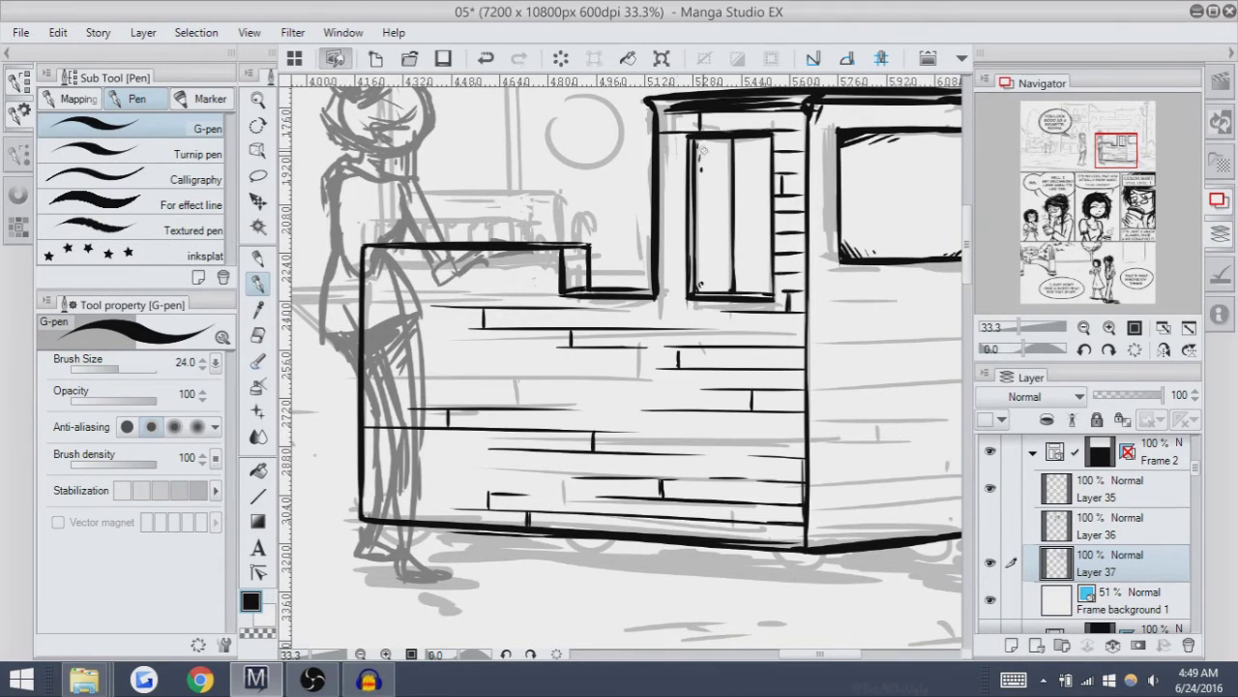
# Ink short plank lines between the booth's post edge and the upper half of the narrow window.
pyautogui.moveTo(689, 150); pyautogui.dragTo(664, 150)
pyautogui.moveTo(707, 163); pyautogui.dragTo(693, 149)
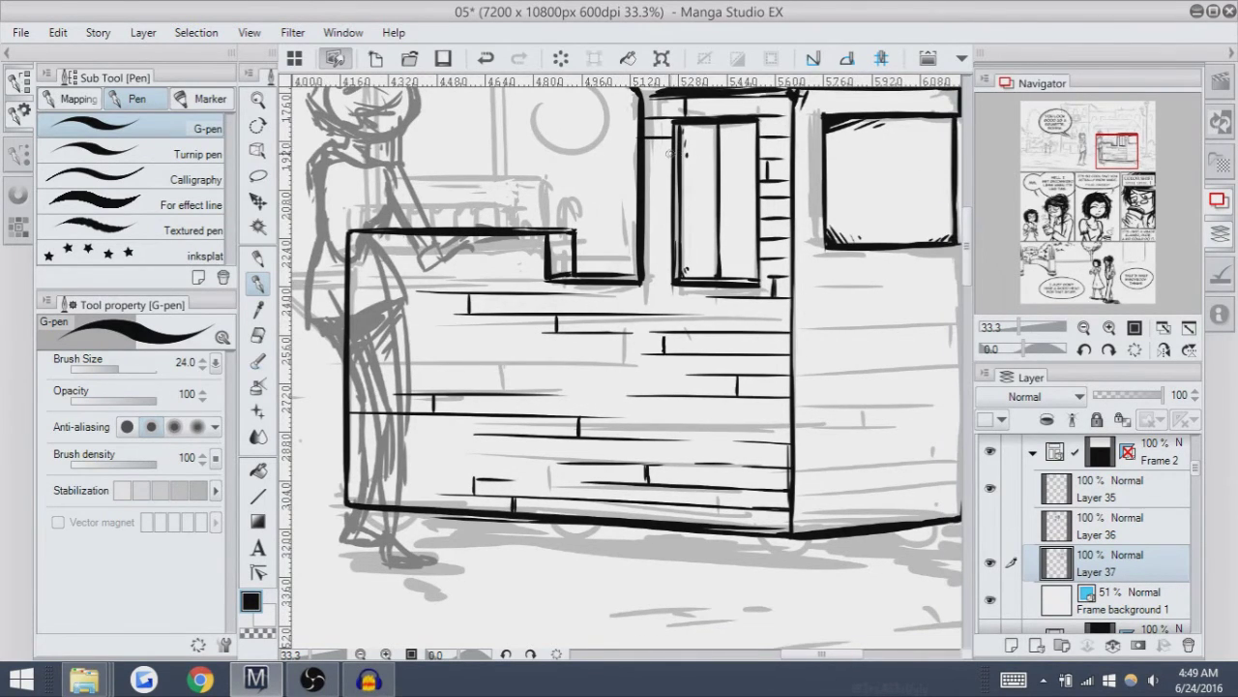
pyautogui.moveTo(674, 159)
pyautogui.mouseDown()
pyautogui.moveTo(640, 161)
pyautogui.moveTo(671, 170)
pyautogui.moveTo(652, 141)
pyautogui.moveTo(675, 192)
pyautogui.moveTo(637, 182)
pyautogui.moveTo(672, 178)
pyautogui.moveTo(648, 176)
pyautogui.moveTo(676, 191)
pyautogui.moveTo(645, 196)
pyautogui.mouseUp()
pyautogui.hotkey('ctrl', 'z')
pyautogui.hotkey('ctrl', 'z')
pyautogui.hotkey('ctrl', 'z')
pyautogui.hotkey('ctrl', 'z')
pyautogui.hotkey('ctrl', 'z')
pyautogui.hotkey('ctrl', 'z')
# Continue the short plank lines down between the booth's post edge and the narrow window's lower half.
pyautogui.moveTo(671, 213)
pyautogui.mouseDown()
pyautogui.moveTo(642, 208)
pyautogui.moveTo(645, 277)
pyautogui.mouseUp()
pyautogui.hotkey('ctrl', 'z')
pyautogui.hotkey('ctrl', 'z')
pyautogui.hotkey('ctrl', 'z')
pyautogui.hotkey('ctrl', 'z')
pyautogui.hotkey('ctrl', 'z')
pyautogui.hotkey('ctrl', 'z')
pyautogui.hotkey('ctrl', 'z')
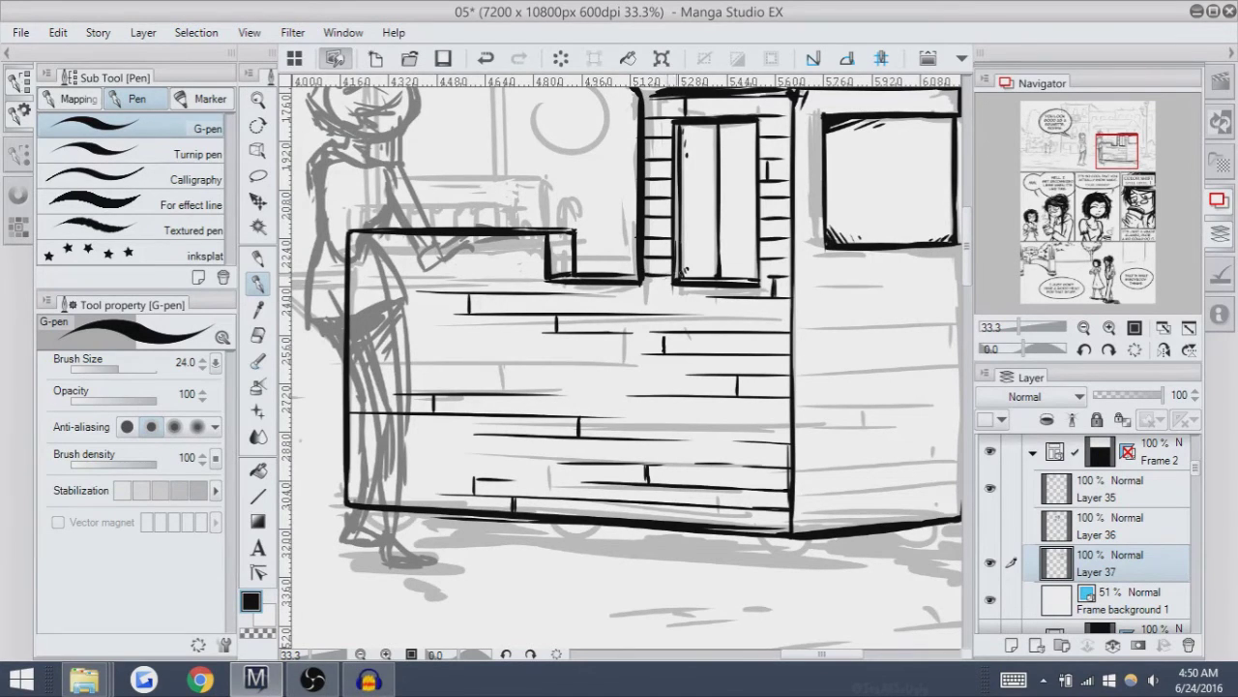
pyautogui.moveTo(942, 128); pyautogui.dragTo(928, 143)
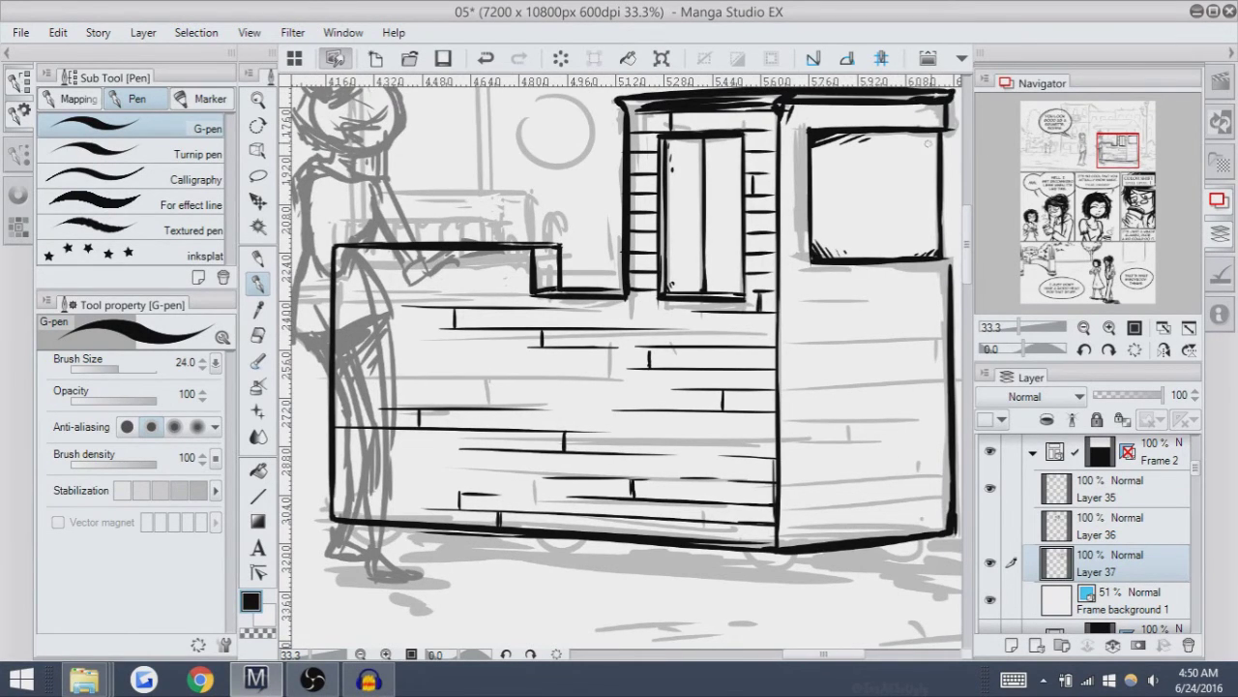
# Add a short vertical joint between the plank lines of the narrow strip beside the booth's outer post.
pyautogui.hotkey('ctrl', 'z')
pyautogui.moveTo(646, 232); pyautogui.dragTo(646, 250)
pyautogui.hotkey('ctrl', 'z')
pyautogui.scroll(-3, 648, 242)
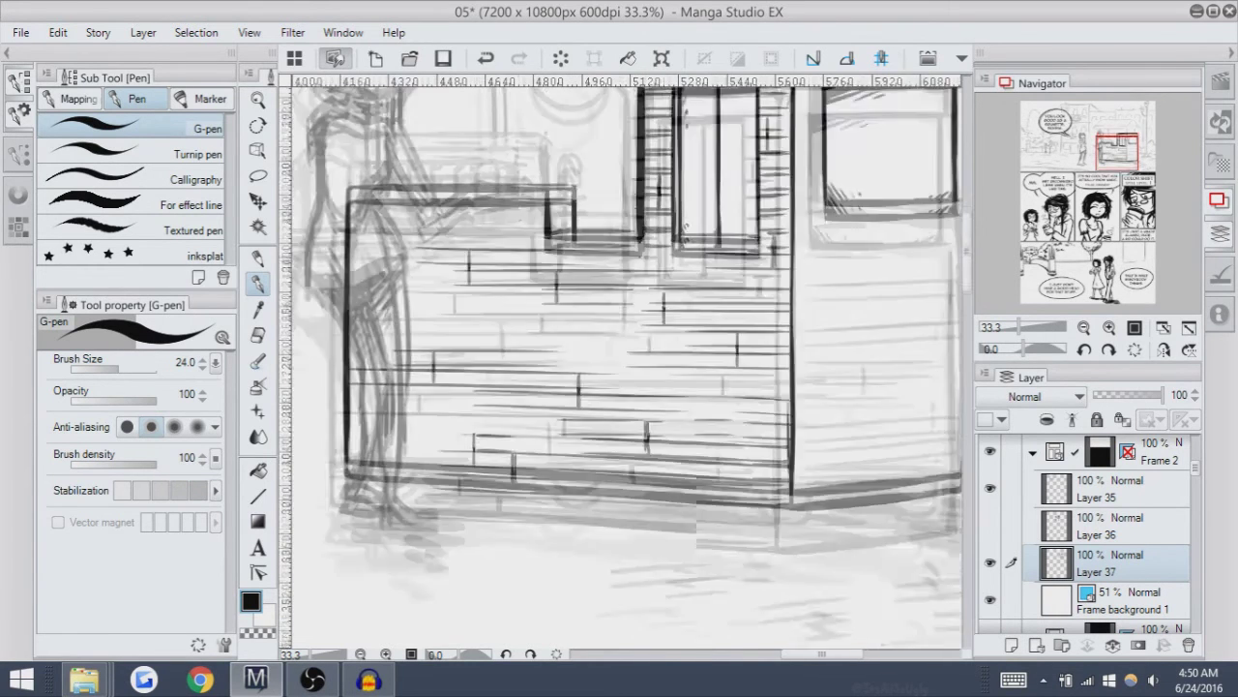
pyautogui.moveTo(611, 205)
pyautogui.mouseDown()
pyautogui.moveTo(706, 207)
pyautogui.moveTo(686, 207)
pyautogui.mouseUp()
pyautogui.hotkey('ctrl', 'z')
pyautogui.hotkey('ctrl', 'z')
pyautogui.hotkey('ctrl', 'z')
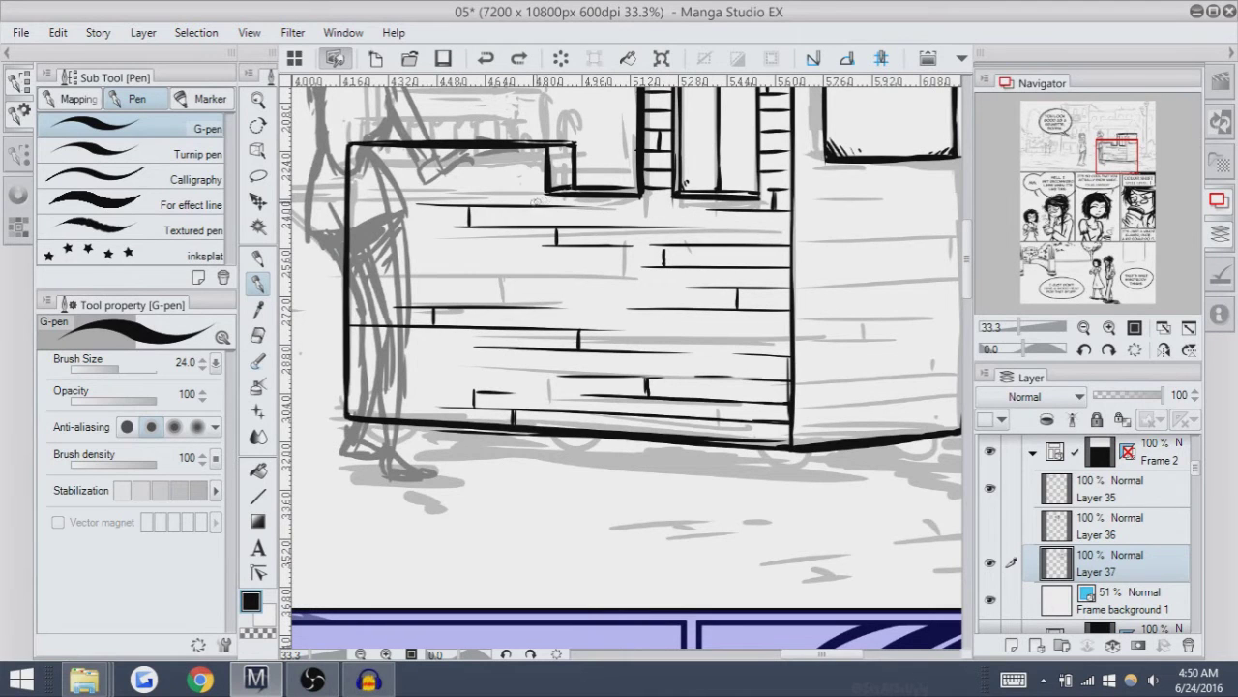
pyautogui.press('e')
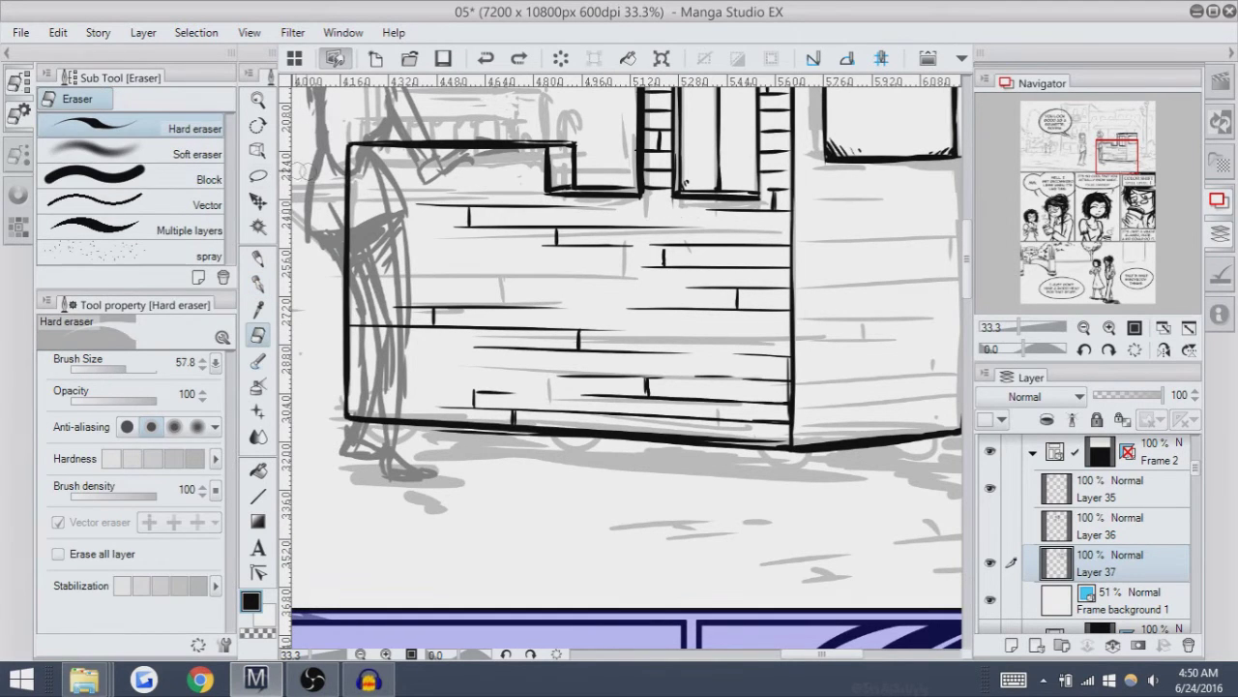
# Select the narrow window's sill with a lasso marquee, move it slightly upward, and clear the selection.
pyautogui.press('m')
pyautogui.hscroll(2, 624, 348)
pyautogui.scroll(1, 625, 348)
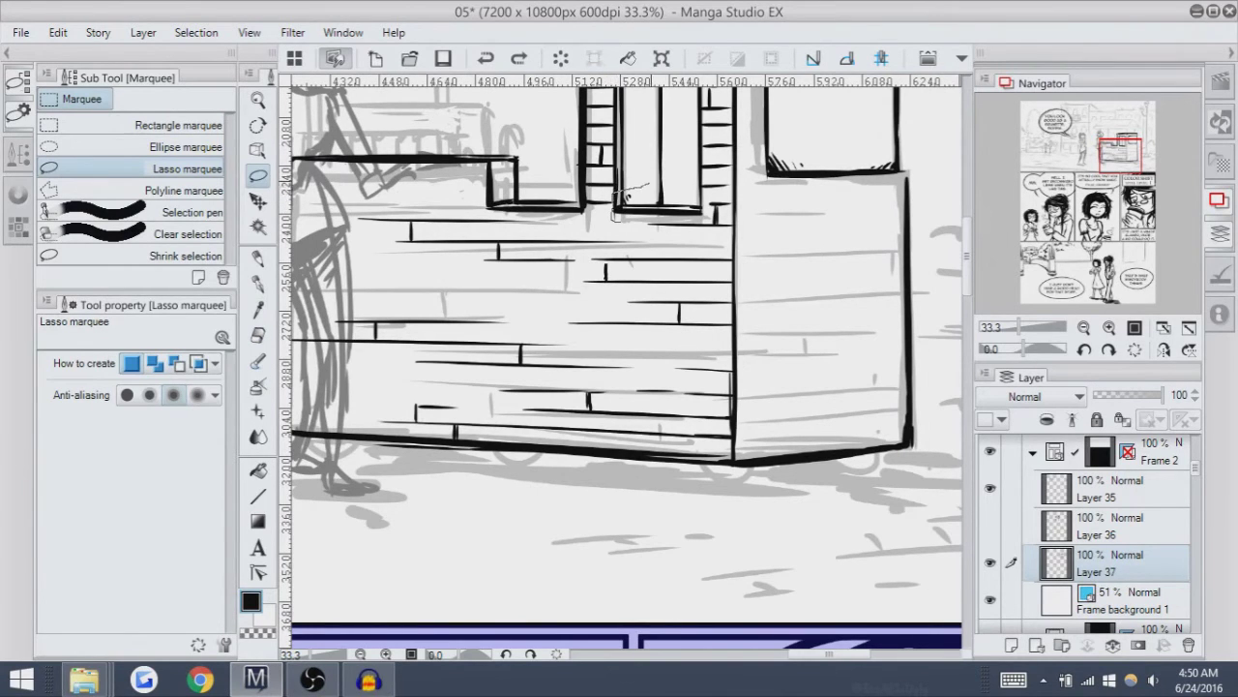
pyautogui.moveTo(702, 213)
pyautogui.mouseDown()
pyautogui.moveTo(638, 221)
pyautogui.moveTo(653, 198)
pyautogui.mouseUp()
pyautogui.press('k')
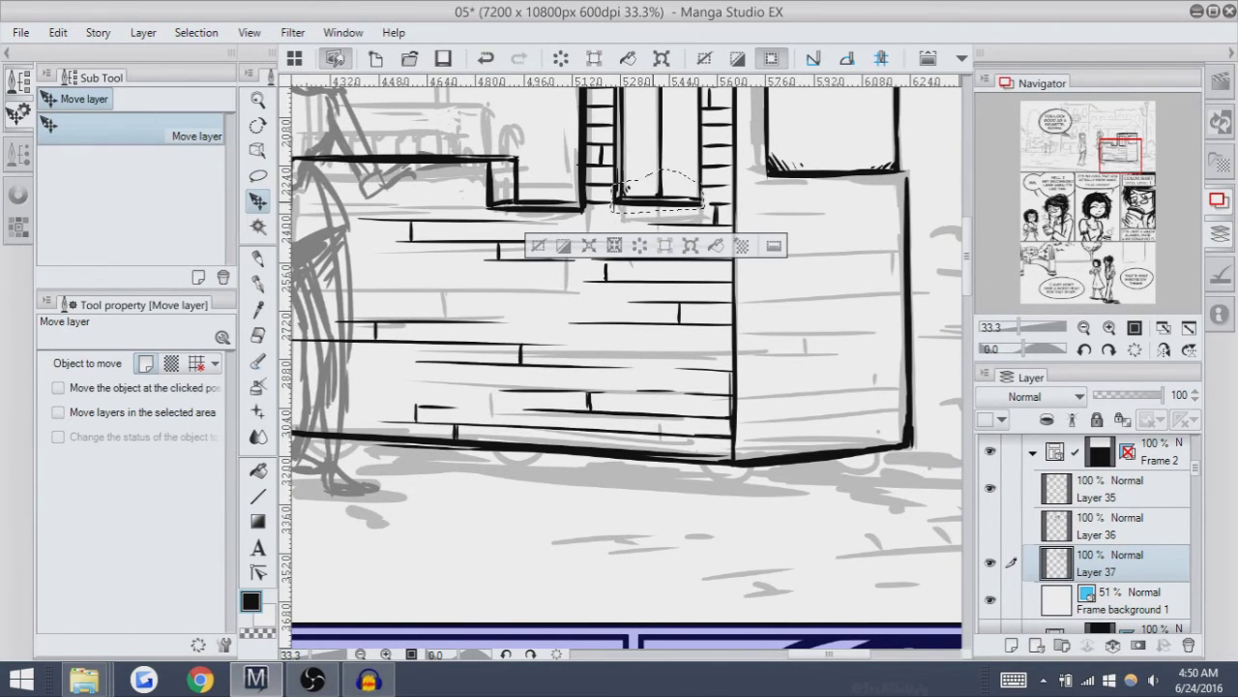
pyautogui.hotkey('ctrl', 'd')
pyautogui.click(258, 175)
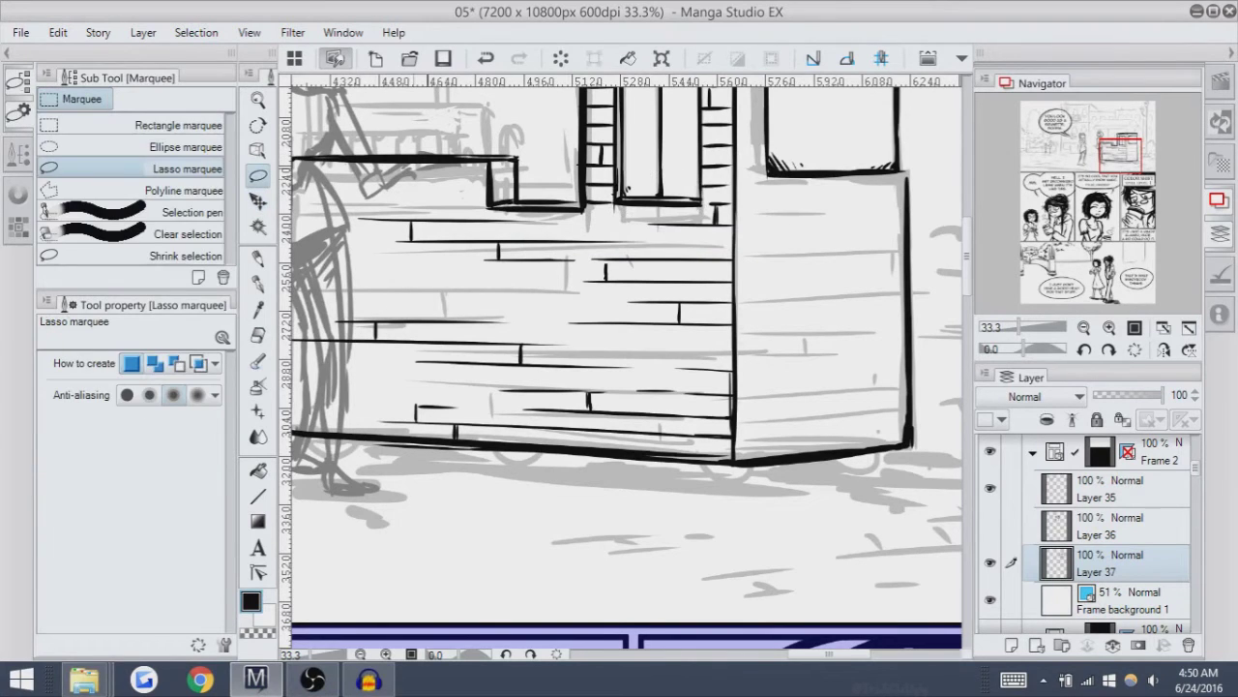
# Retouch the ends of the moved window sill with small G-pen strokes.
pyautogui.press('p')
pyautogui.hotkey('ctrl', 'z')
pyautogui.moveTo(716, 211); pyautogui.dragTo(706, 206)
pyautogui.hotkey('ctrl', 'z')
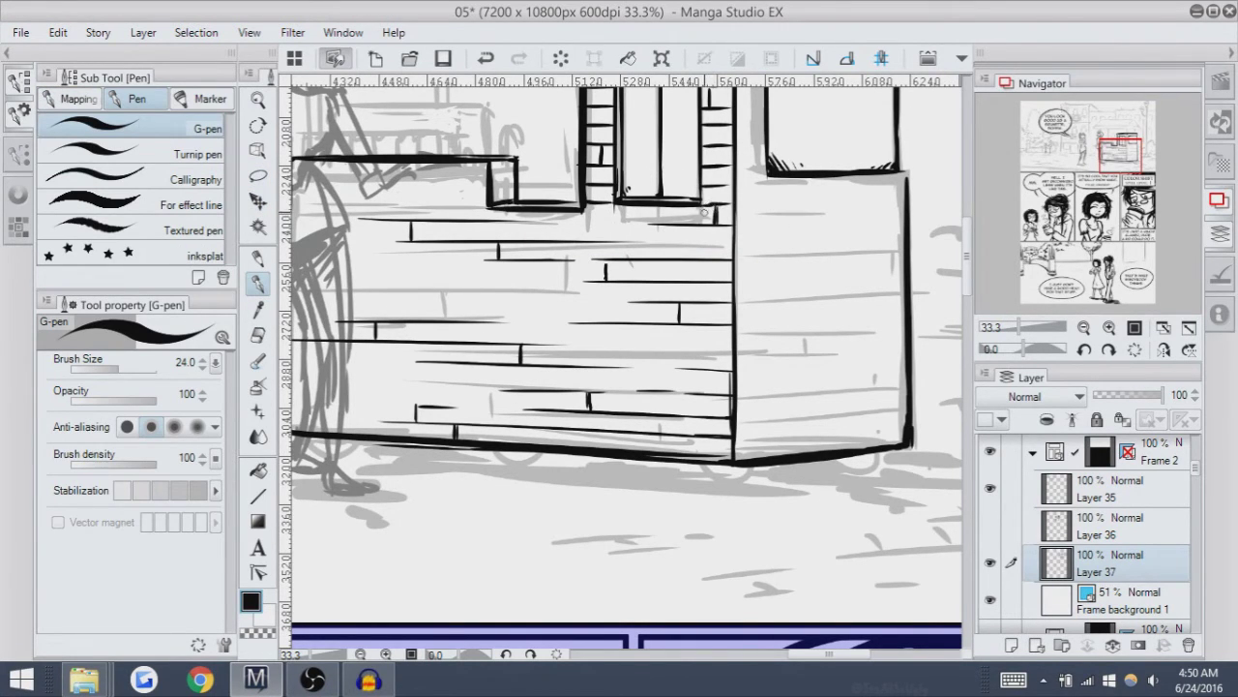
pyautogui.hotkey('ctrl', 'z')
pyautogui.moveTo(611, 199); pyautogui.dragTo(616, 224)
pyautogui.hotkey('ctrl', 'z')
# Lasso the lower ledge of the counter's step, move it up level with the window sill, and deselect.
pyautogui.press('m')
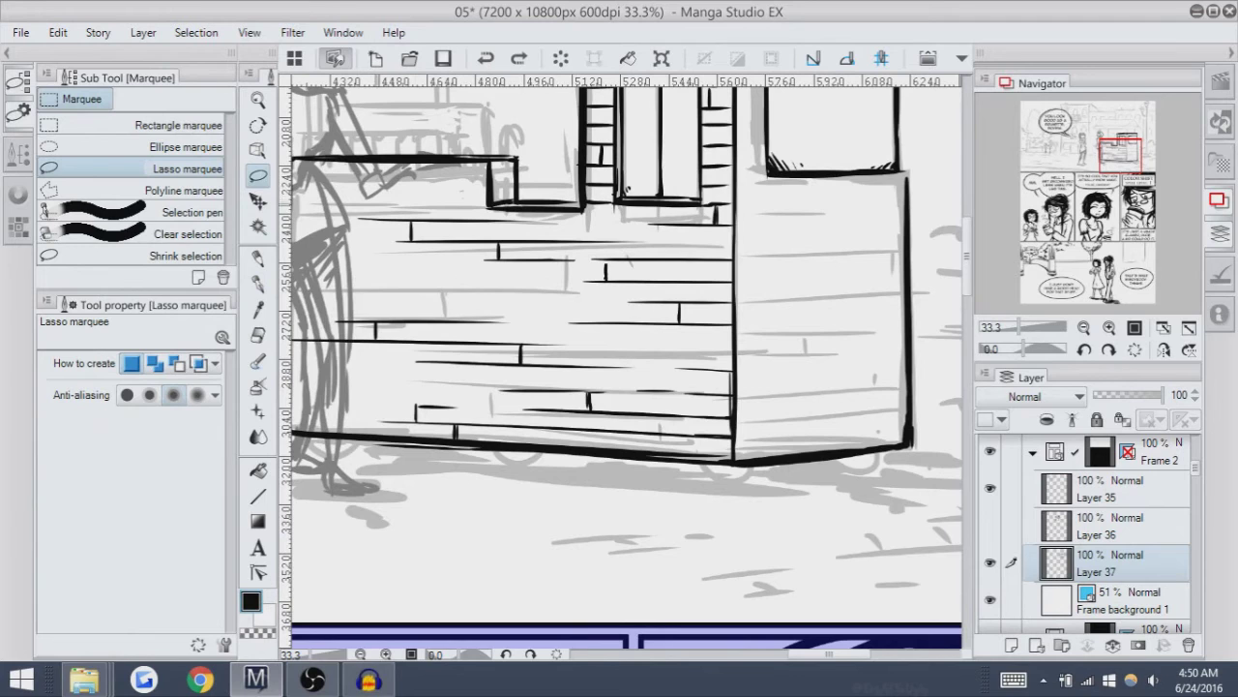
pyautogui.moveTo(470, 190); pyautogui.dragTo(557, 187)
pyautogui.moveTo(584, 207); pyautogui.dragTo(583, 202)
pyautogui.press('k')
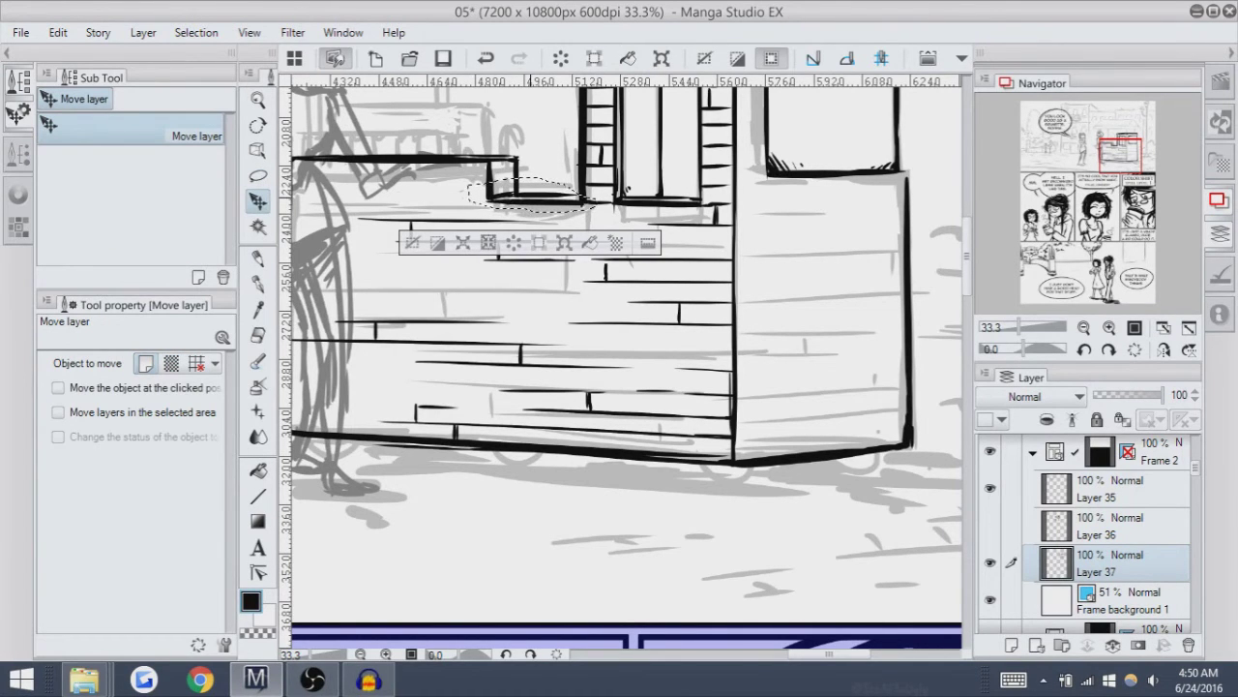
pyautogui.press('m')
pyautogui.hotkey('ctrl', 'd')
pyautogui.press('p')
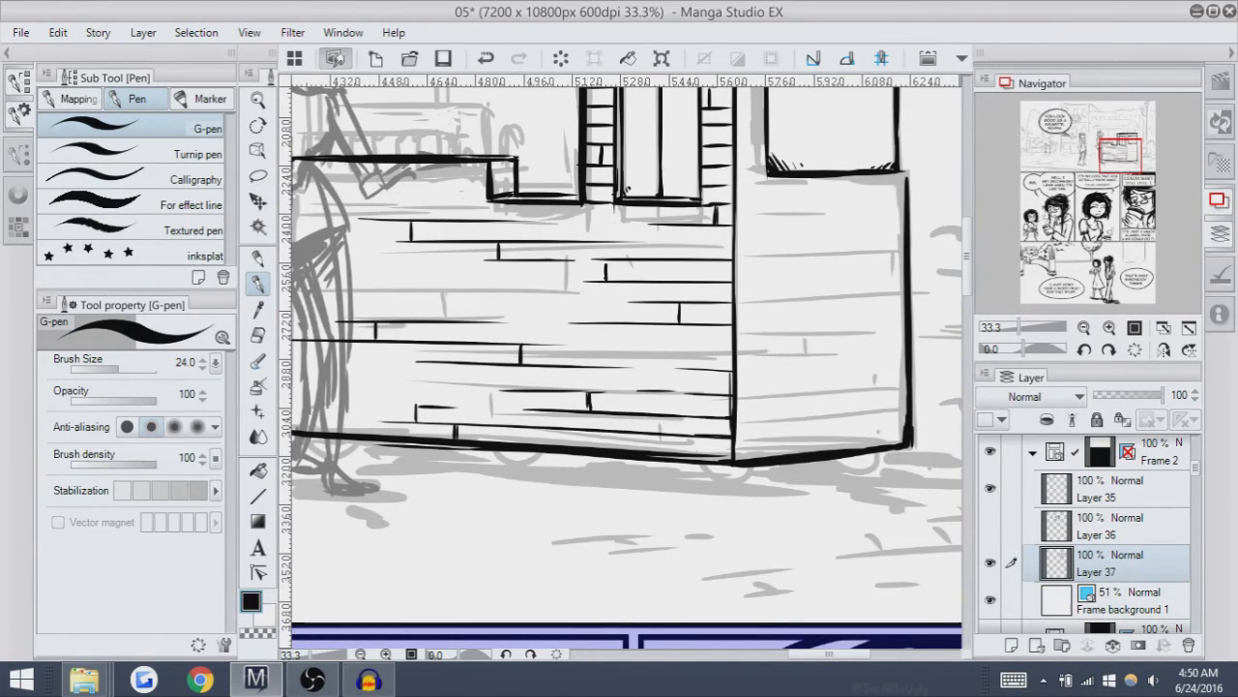
# Ink another short horizontal plank line across the middle of the booth's front wall with the G-pen.
pyautogui.moveTo(451, 276); pyautogui.dragTo(559, 276)
pyautogui.hotkey('ctrl', 'z')
pyautogui.moveTo(390, 282); pyautogui.dragTo(523, 282)
pyautogui.hotkey('ctrl', 'z')
pyautogui.moveTo(416, 284); pyautogui.dragTo(561, 283)
pyautogui.hotkey('ctrl', 'z')
pyautogui.hotkey('ctrl', 'z')
pyautogui.moveTo(412, 282); pyautogui.dragTo(547, 280)
pyautogui.hotkey('ctrl', 'z')
# Add a short vertical joint above the new plank line, near its end closest to the standing figure.
pyautogui.moveTo(474, 302); pyautogui.dragTo(632, 305)
pyautogui.hotkey('ctrl', 'z')
pyautogui.hotkey('ctrl', 'z')
pyautogui.moveTo(518, 302); pyautogui.dragTo(611, 303)
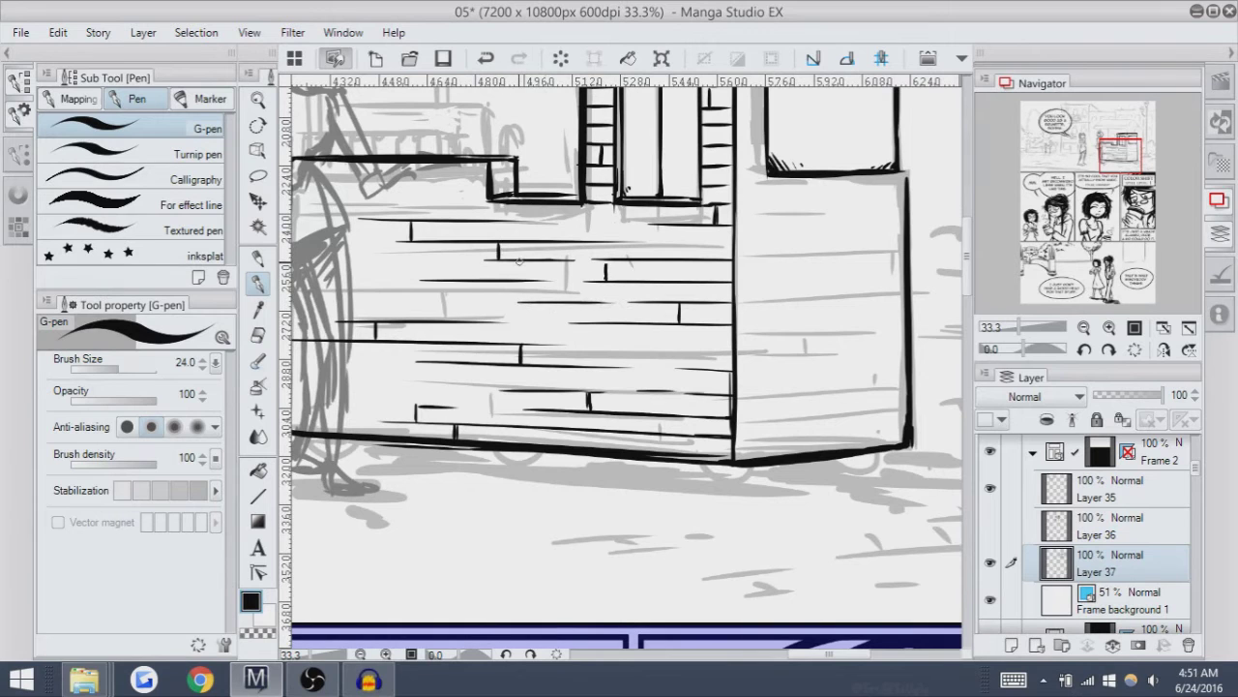
pyautogui.hotkey('ctrl', 'z')
pyautogui.hotkey('ctrl', 'z')
pyautogui.moveTo(437, 265); pyautogui.dragTo(428, 279)
# Clean up and re-ink the plank line above the front wall's lower joint, extending it toward the standing figure.
pyautogui.moveTo(619, 387)
pyautogui.mouseDown()
pyautogui.moveTo(687, 348)
pyautogui.moveTo(677, 368)
pyautogui.mouseUp()
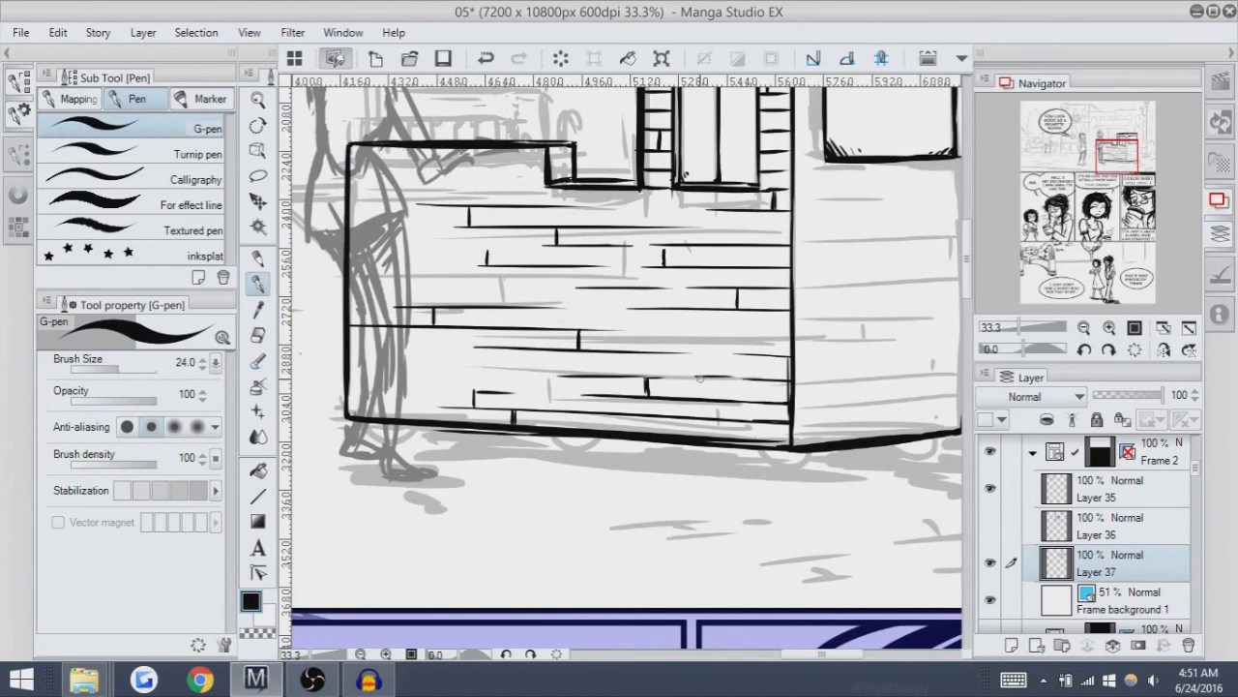
pyautogui.press('e')
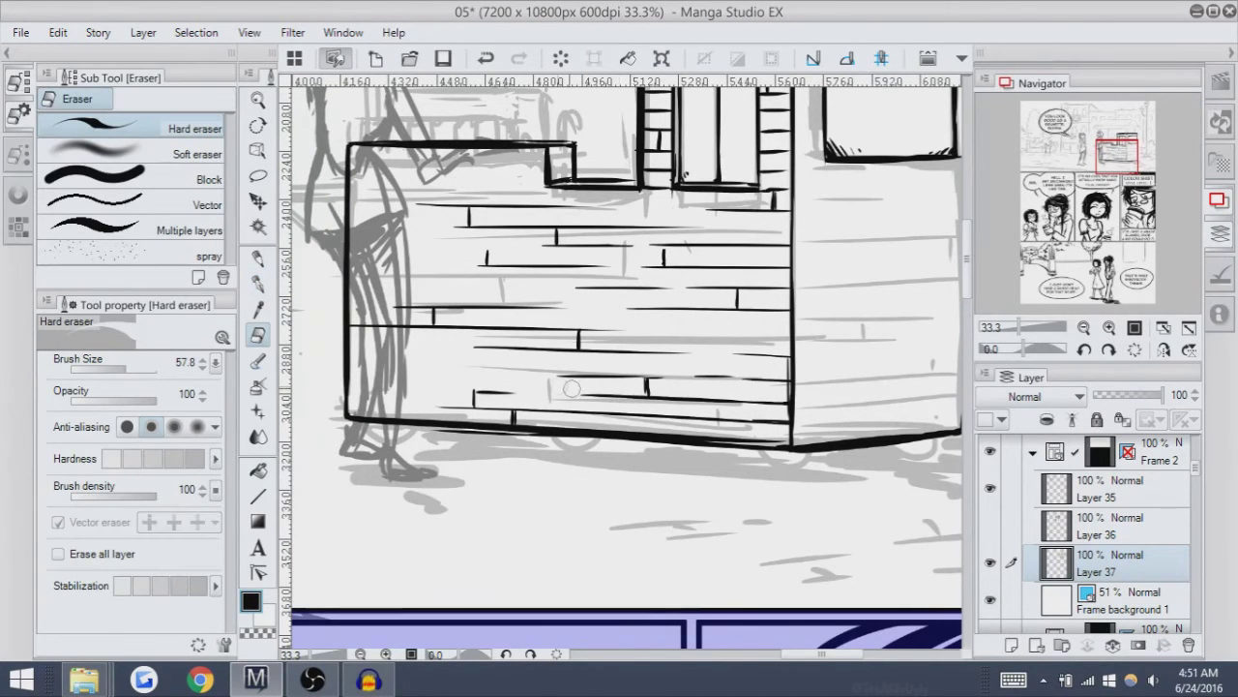
pyautogui.moveTo(560, 376); pyautogui.dragTo(723, 379)
pyautogui.press('p')
pyautogui.moveTo(550, 377)
pyautogui.mouseDown()
pyautogui.moveTo(650, 379)
pyautogui.moveTo(536, 373)
pyautogui.moveTo(710, 376)
pyautogui.moveTo(528, 371)
pyautogui.moveTo(741, 384)
pyautogui.mouseUp()
pyautogui.hotkey('ctrl', 'z')
pyautogui.hotkey('ctrl', 'z')
pyautogui.hotkey('ctrl', 'z')
pyautogui.hotkey('ctrl', 'z')
pyautogui.hotkey('ctrl', 'z')
pyautogui.hotkey('ctrl', 'z')
pyautogui.hotkey('ctrl', 'z')
pyautogui.hotkey('ctrl', 'z')
pyautogui.moveTo(660, 376); pyautogui.dragTo(743, 384)
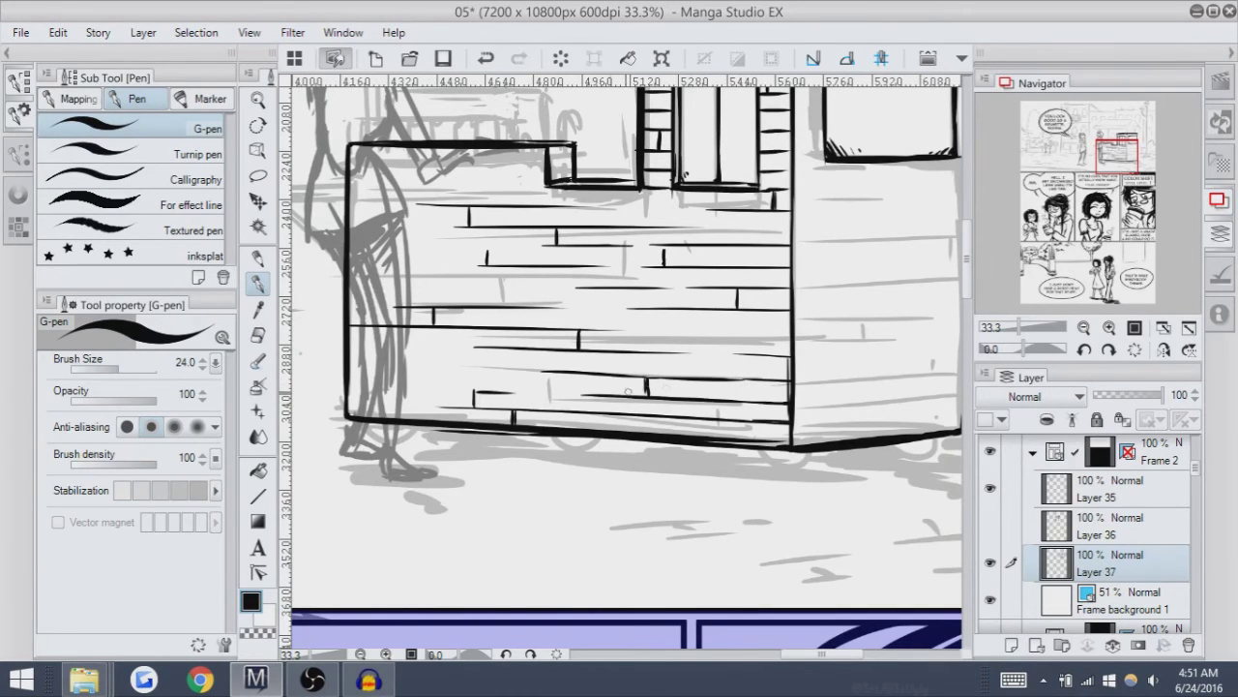
pyautogui.moveTo(619, 319)
pyautogui.mouseDown()
pyautogui.moveTo(575, 378)
pyautogui.moveTo(677, 382)
pyautogui.moveTo(707, 454)
pyautogui.moveTo(697, 431)
pyautogui.moveTo(721, 456)
pyautogui.moveTo(720, 298)
pyautogui.moveTo(721, 414)
pyautogui.moveTo(731, 334)
pyautogui.moveTo(701, 157)
pyautogui.moveTo(678, 254)
pyautogui.mouseUp()
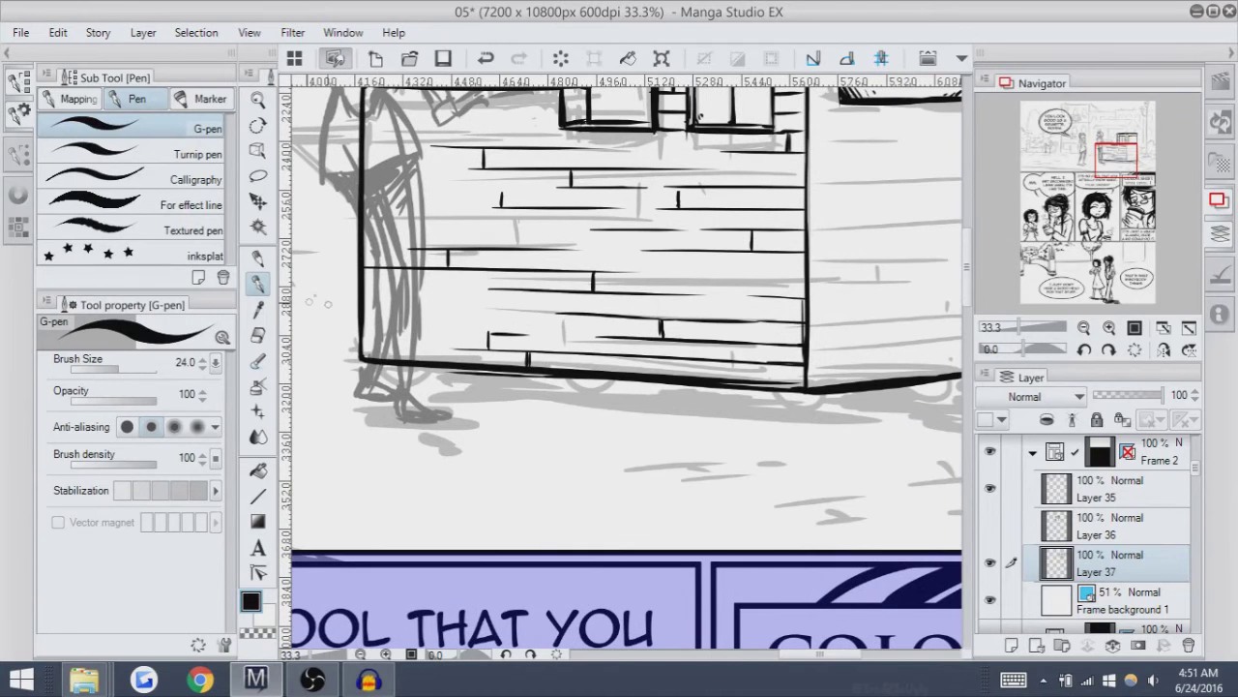
pyautogui.press('e')
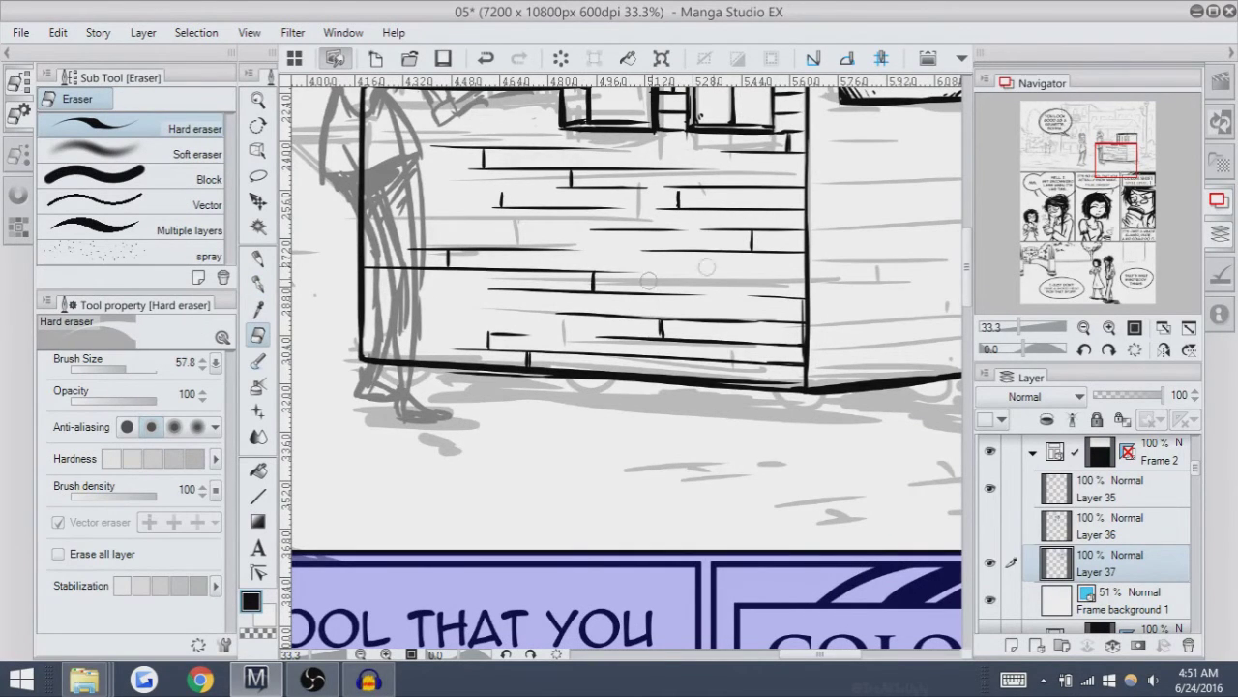
pyautogui.moveTo(677, 253); pyautogui.dragTo(663, 355)
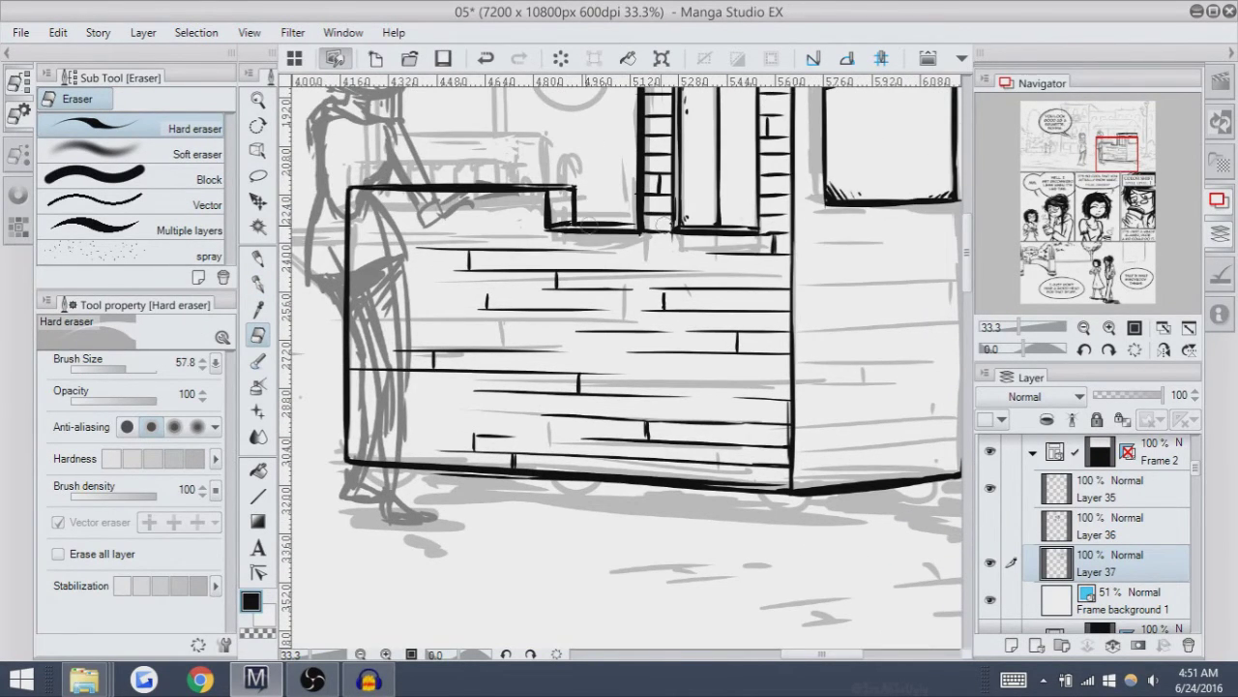
pyautogui.moveTo(562, 290)
pyautogui.mouseDown()
pyautogui.moveTo(628, 352)
pyautogui.moveTo(664, 422)
pyautogui.moveTo(647, 381)
pyautogui.moveTo(661, 379)
pyautogui.mouseUp()
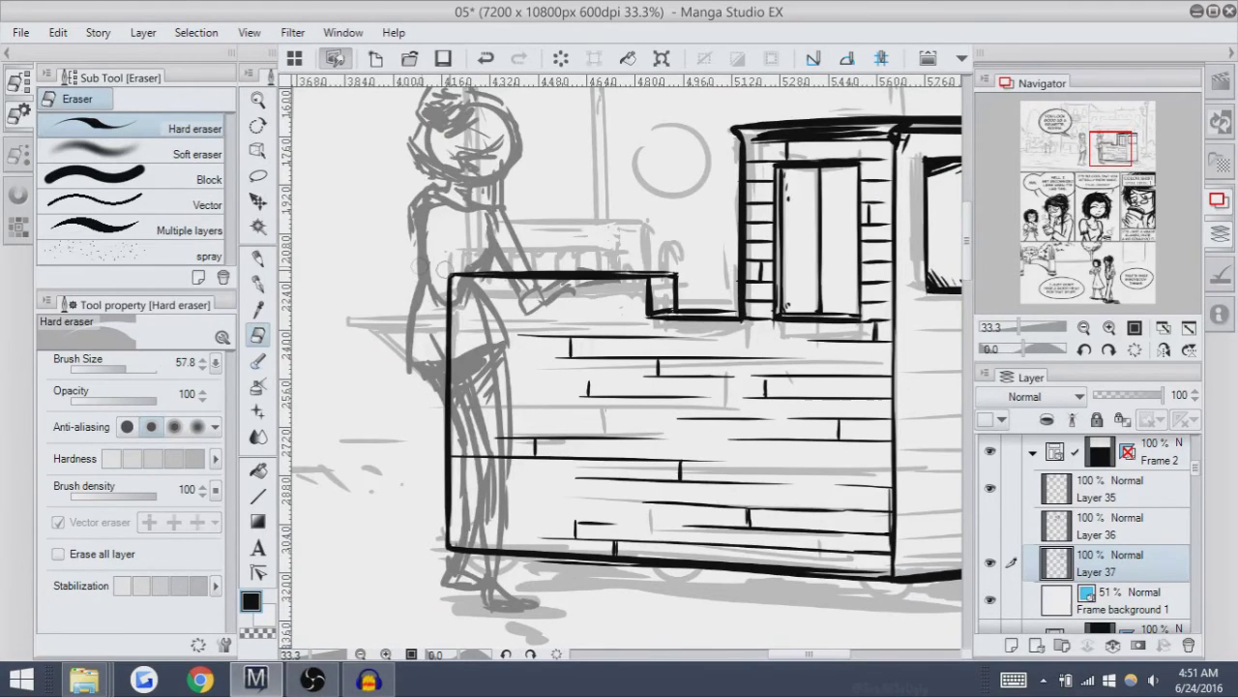
pyautogui.moveTo(418, 266)
pyautogui.mouseDown()
pyautogui.moveTo(312, 261)
pyautogui.moveTo(128, 189)
pyautogui.mouseUp()
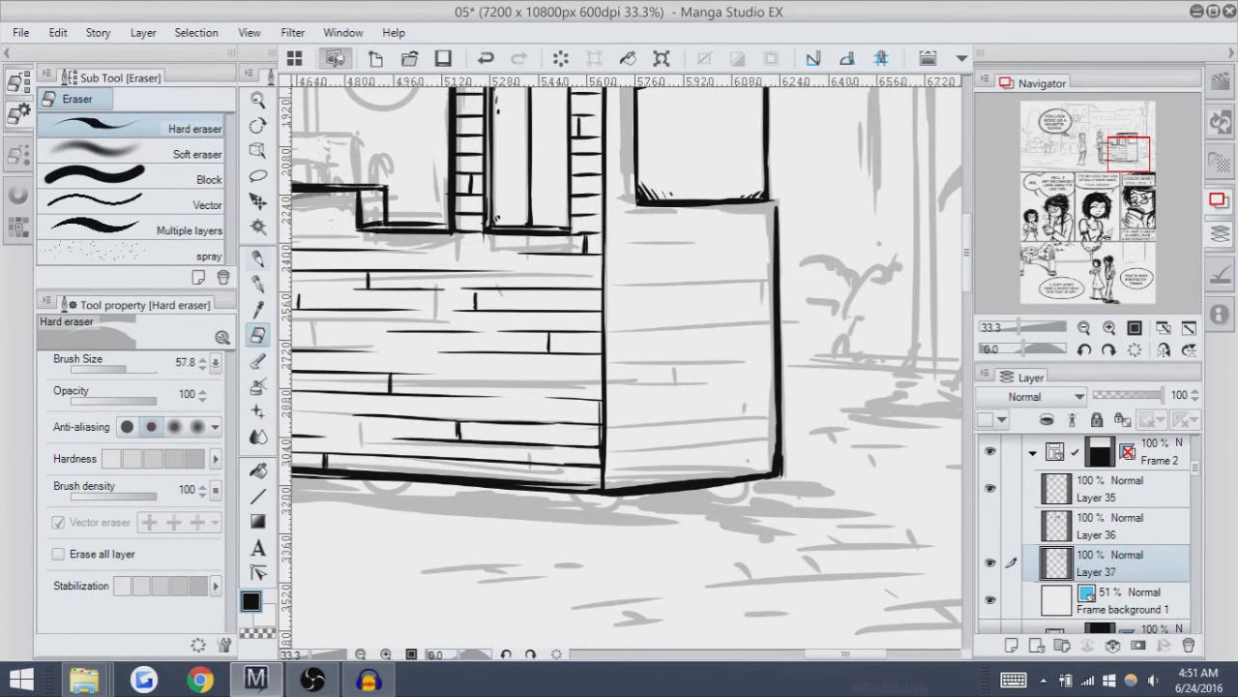
# Try to ink the top plank line freehand across the booth's side wall below the large window.
pyautogui.press('p')
pyautogui.moveTo(606, 270); pyautogui.dragTo(726, 270)
pyautogui.hotkey('ctrl', 'z')
pyautogui.moveTo(606, 270); pyautogui.dragTo(772, 270)
pyautogui.hotkey('ctrl', 'z')
pyautogui.hotkey('ctrl', 'z')
pyautogui.moveTo(602, 270); pyautogui.dragTo(769, 270)
pyautogui.hotkey('ctrl', 'z')
pyautogui.hotkey('ctrl', 'z')
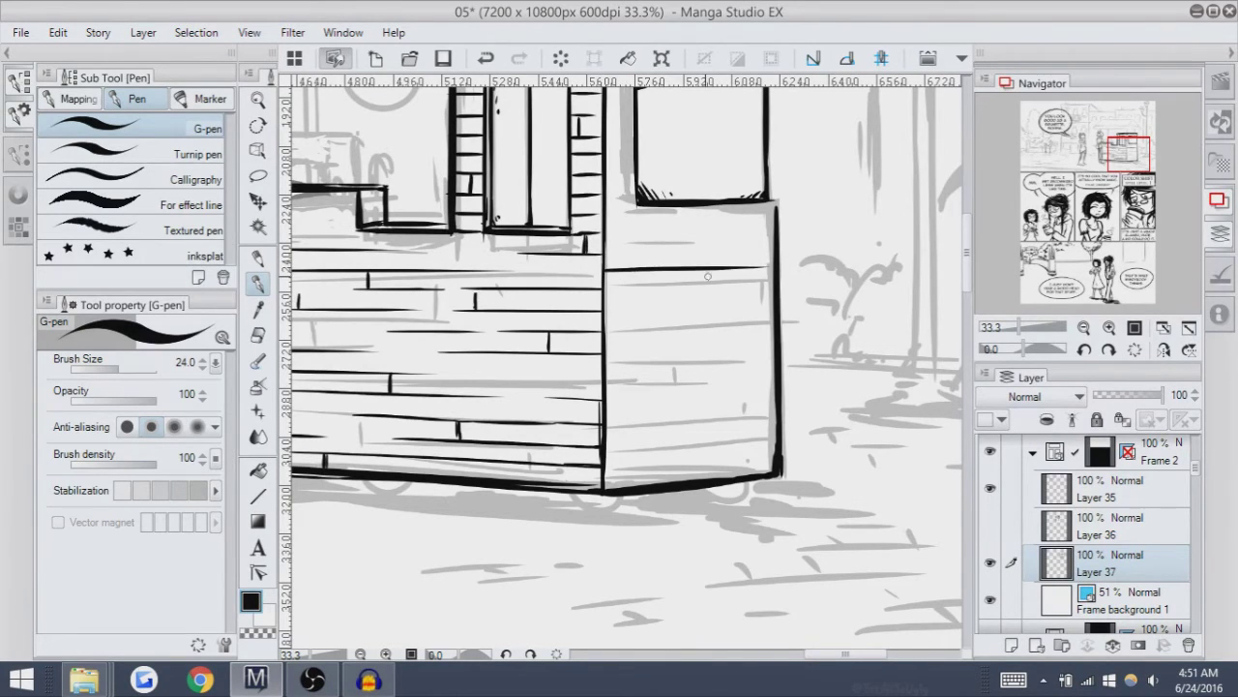
pyautogui.hotkey('ctrl', 'z')
pyautogui.moveTo(606, 274); pyautogui.dragTo(769, 264)
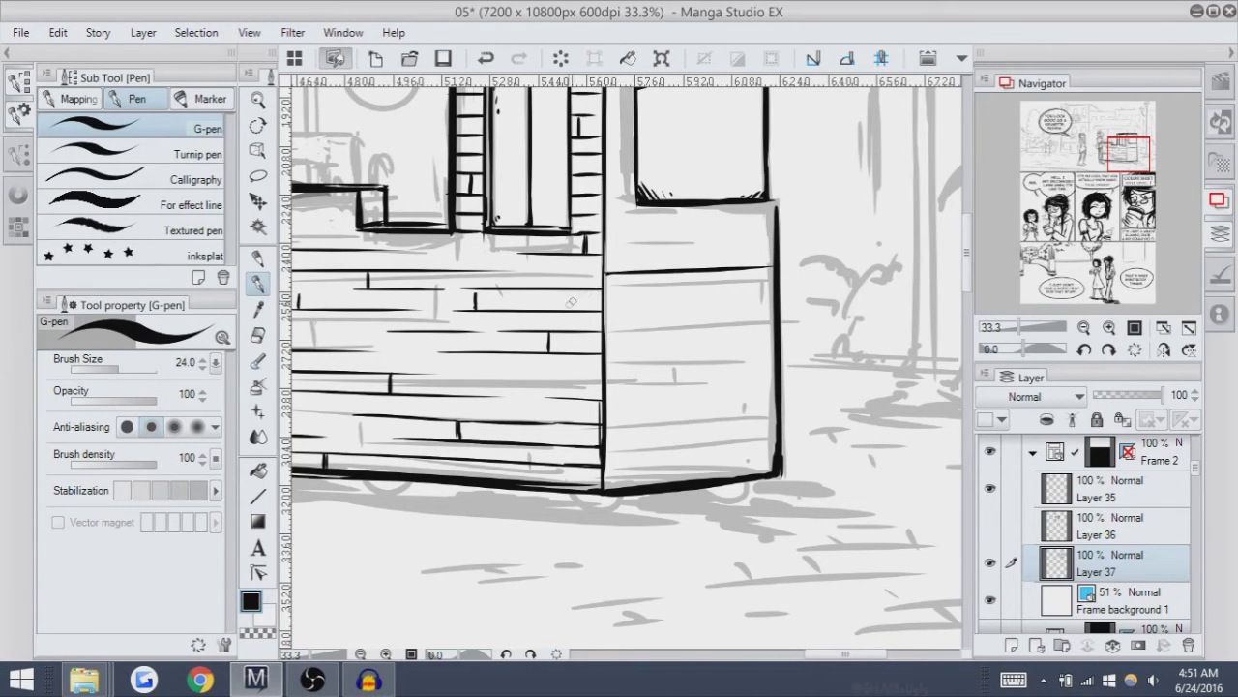
pyautogui.click(258, 172)
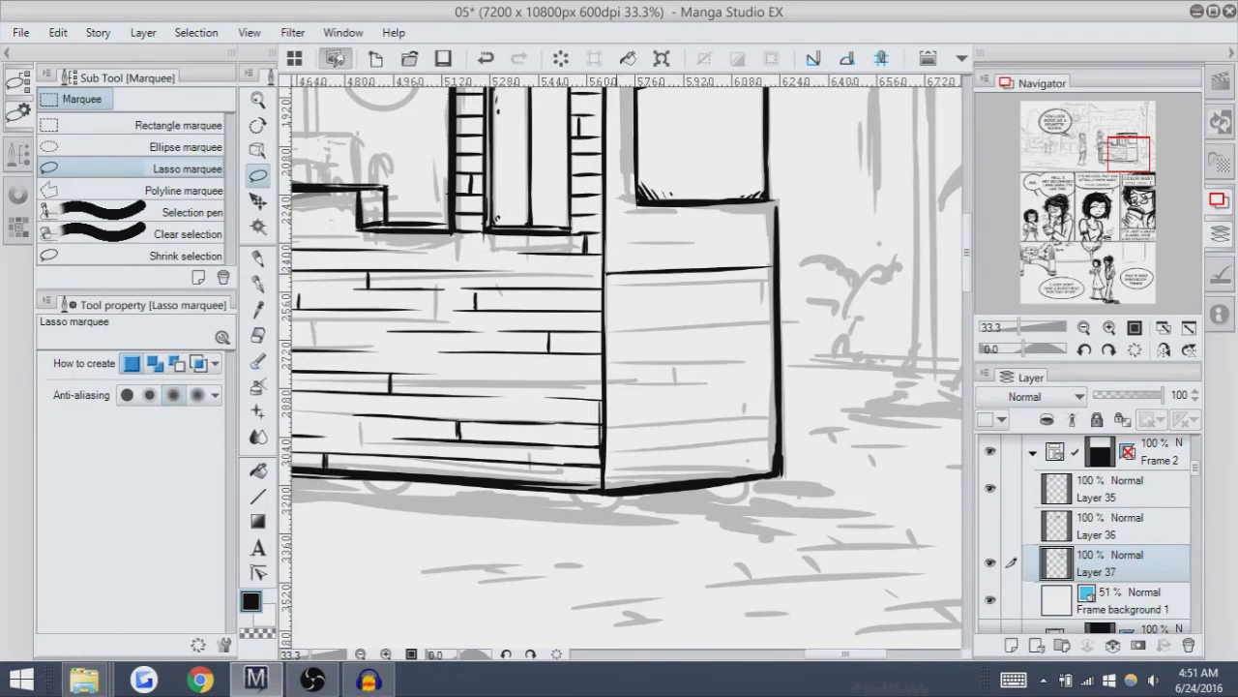
pyautogui.hotkey('ctrl', 'z')
# Ink a straight plank line across the upper side wall, plus a second one just beneath it.
pyautogui.click(257, 283)
pyautogui.keyDown('shift'); pyautogui.click(604, 269); pyautogui.keyUp('shift')
pyautogui.hotkey('ctrl', 'z')
pyautogui.keyDown('shift'); pyautogui.click(604, 269); pyautogui.keyUp('shift')
pyautogui.hotkey('ctrl', 'z')
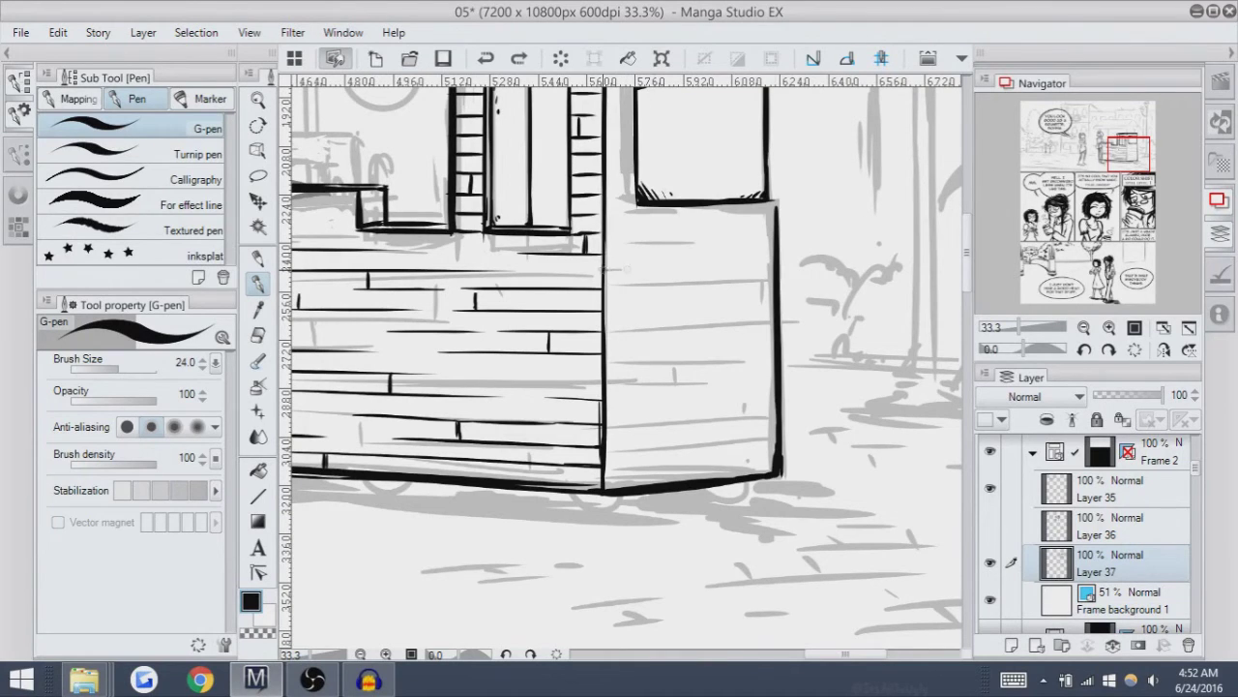
pyautogui.keyDown('shift'); pyautogui.click(603, 269); pyautogui.keyUp('shift')
pyautogui.moveTo(604, 288); pyautogui.dragTo(704, 286)
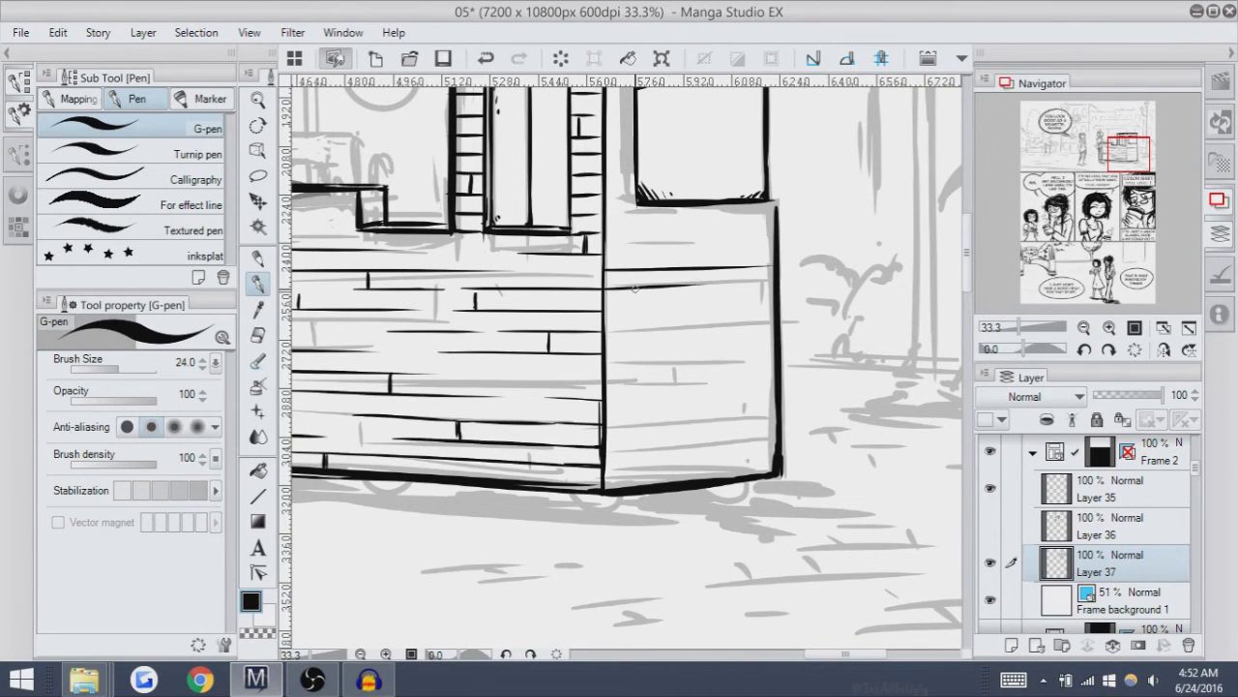
# Ink a third plank line across the full width of the side wall, redoing the stroke until it is clean.
pyautogui.moveTo(604, 310); pyautogui.dragTo(776, 304)
pyautogui.hotkey('ctrl', 'z')
pyautogui.hotkey('ctrl', 'z')
pyautogui.hotkey('ctrl', 'z')
pyautogui.hotkey('ctrl', 'z')
pyautogui.moveTo(608, 304); pyautogui.dragTo(774, 303)
pyautogui.hotkey('ctrl', 'z')
pyautogui.moveTo(671, 306); pyautogui.dragTo(774, 304)
pyautogui.hotkey('ctrl', 'z')
pyautogui.moveTo(671, 305)
pyautogui.mouseDown()
pyautogui.moveTo(767, 302)
pyautogui.moveTo(612, 311)
pyautogui.moveTo(774, 306)
pyautogui.mouseUp()
pyautogui.hotkey('ctrl', 'z')
pyautogui.hotkey('ctrl', 'z')
pyautogui.hotkey('ctrl', 'z')
pyautogui.moveTo(607, 303); pyautogui.dragTo(774, 303)
pyautogui.hotkey('ctrl', 'z')
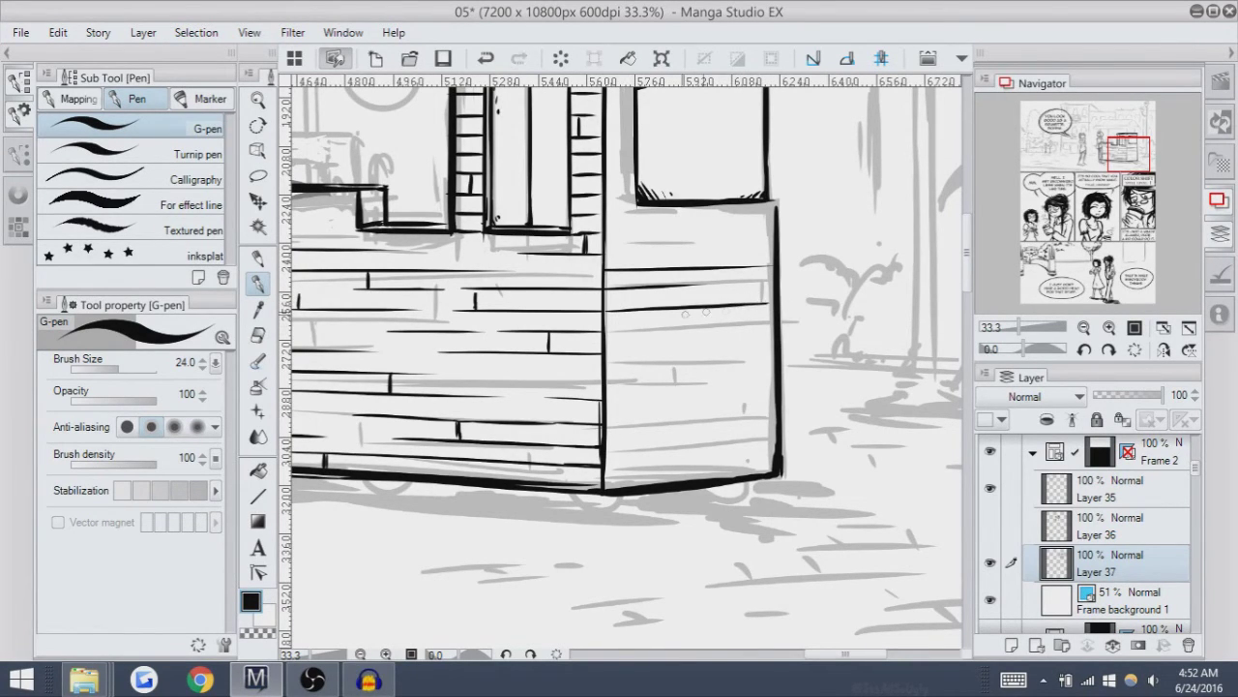
# Ink two more plank lines across the side wall below the third, reworking the lower one from the far edge.
pyautogui.moveTo(606, 328); pyautogui.dragTo(774, 322)
pyautogui.moveTo(605, 345); pyautogui.dragTo(777, 338)
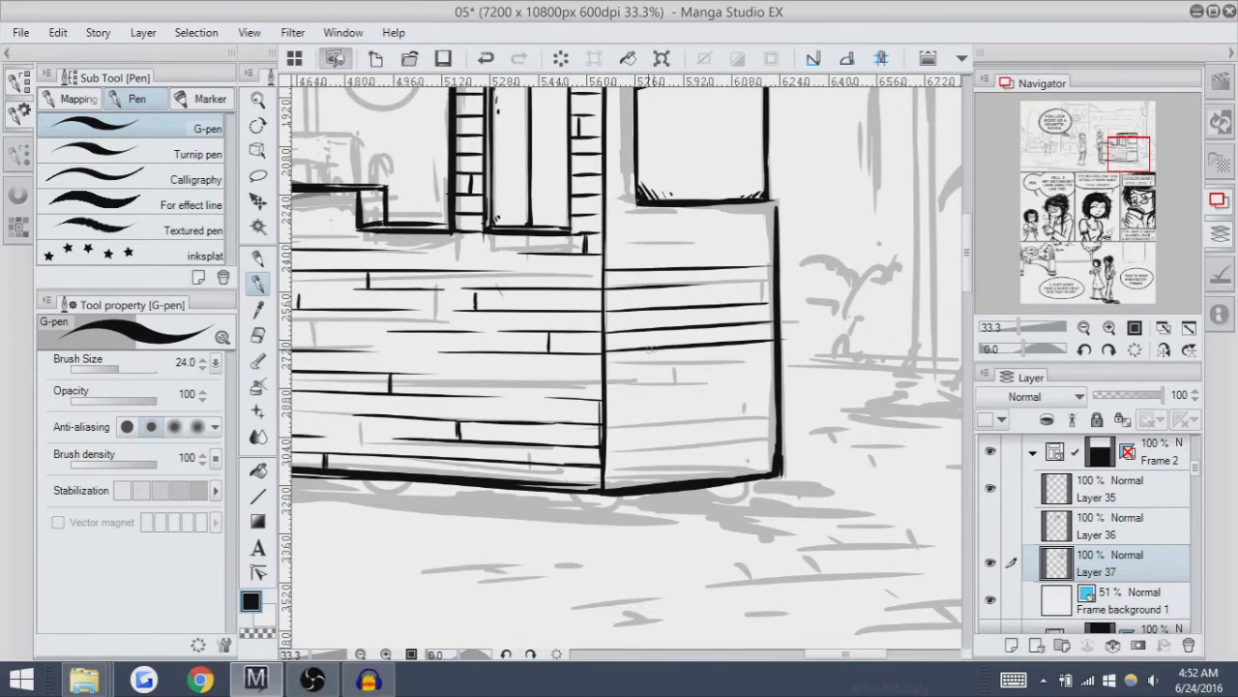
pyautogui.hotkey('ctrl', 'z')
pyautogui.moveTo(606, 346)
pyautogui.mouseDown()
pyautogui.moveTo(774, 339)
pyautogui.moveTo(610, 347)
pyautogui.mouseUp()
pyautogui.hotkey('ctrl', 'z')
pyautogui.hotkey('ctrl', 'z')
pyautogui.moveTo(771, 338)
pyautogui.mouseDown()
pyautogui.moveTo(650, 345)
pyautogui.moveTo(669, 344)
pyautogui.mouseUp()
pyautogui.hotkey('ctrl', 'z')
pyautogui.hotkey('ctrl', 'z')
pyautogui.moveTo(770, 337); pyautogui.dragTo(696, 343)
# Check the booth against the whole page and undo the lowest full-width plank line on the side wall.
pyautogui.scroll(-2, 697, 342)
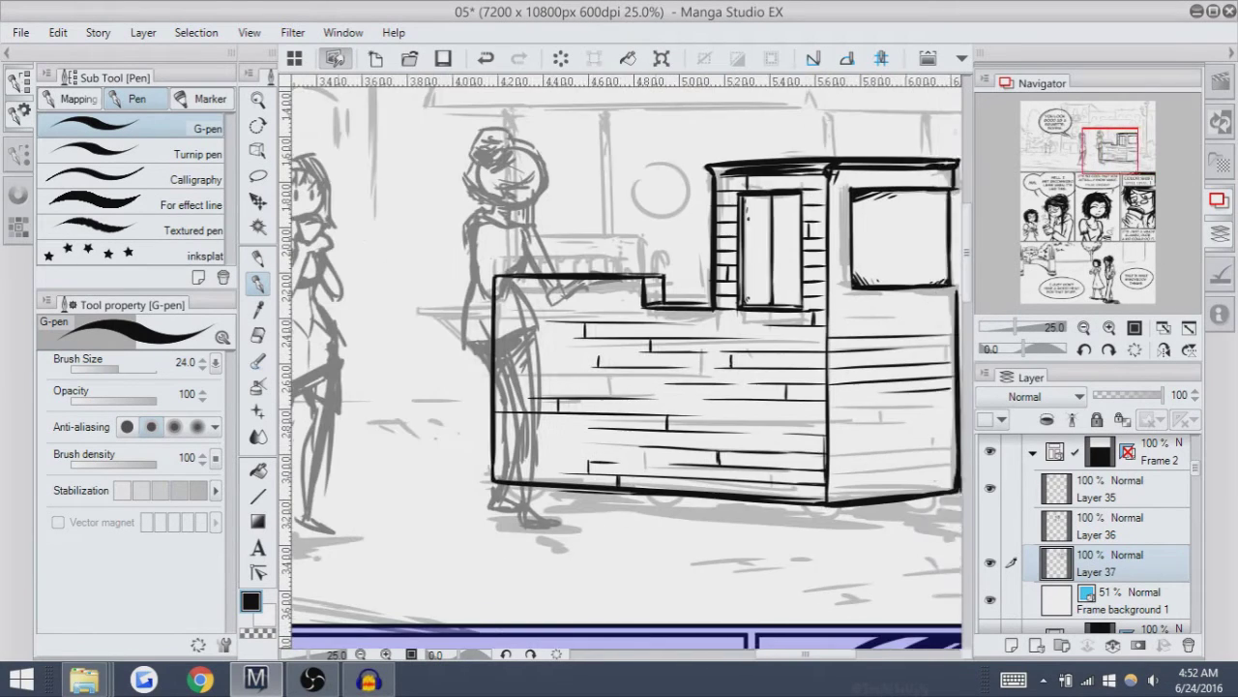
pyautogui.scroll(-2, 696, 343)
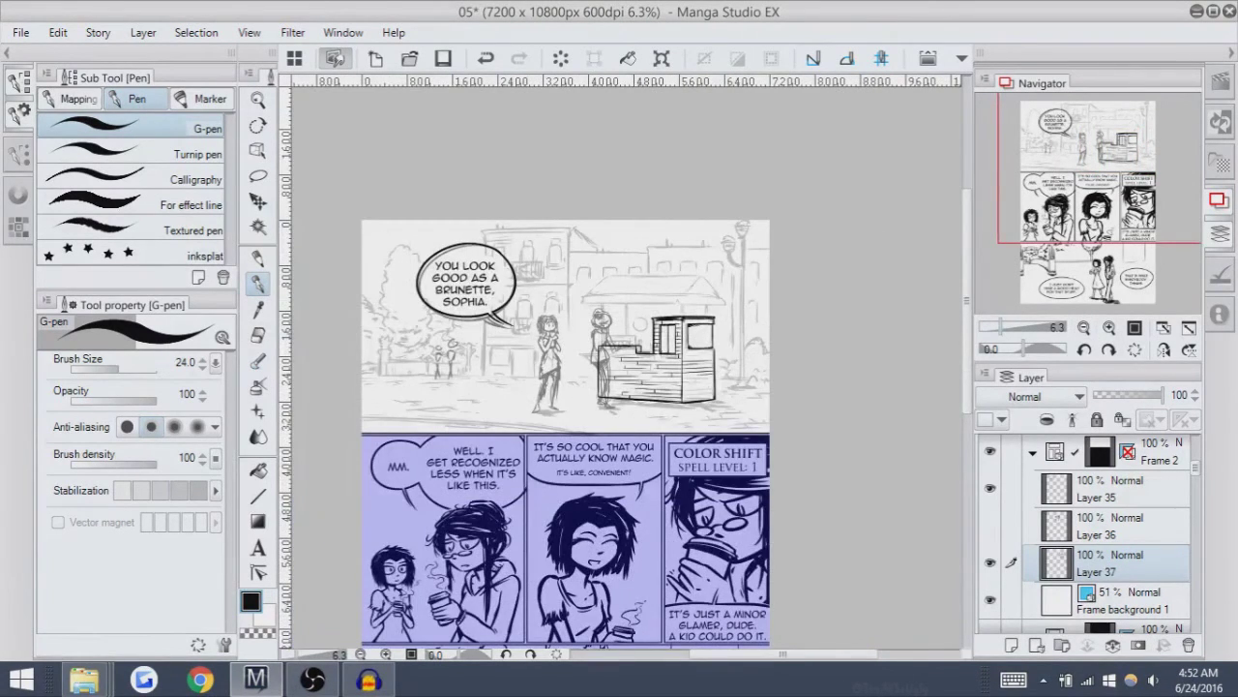
pyautogui.doubleClick(1109, 327)
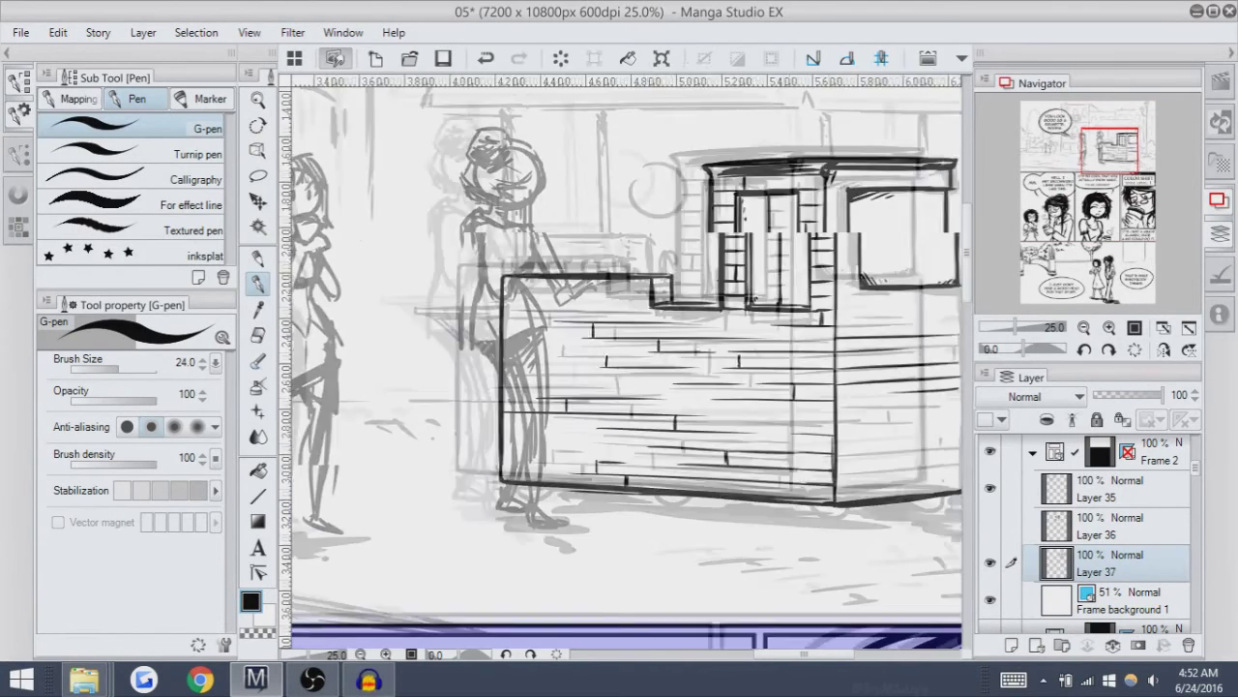
pyautogui.moveTo(1109, 149); pyautogui.dragTo(1124, 156)
pyautogui.hotkey('ctrl', 'z')
pyautogui.hotkey('ctrl', 'z')
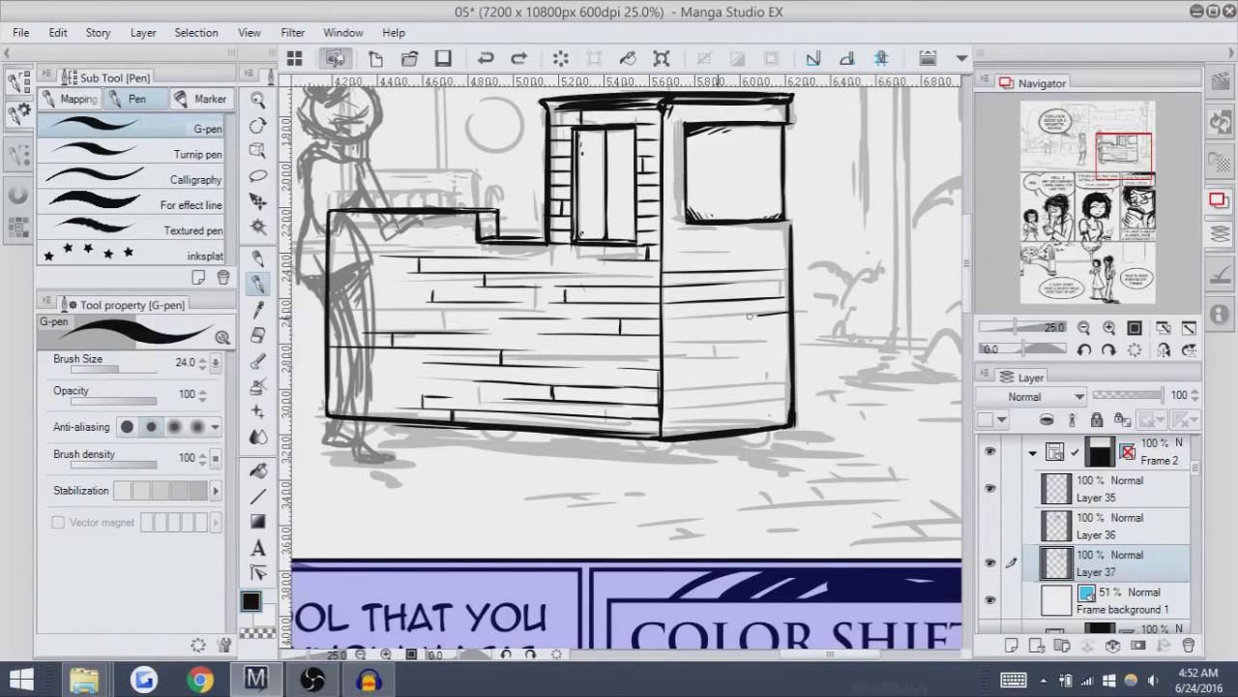
# Ink a plank line inward from the side wall's far edge, with a short vertical joint above it.
pyautogui.moveTo(780, 333); pyautogui.dragTo(684, 336)
pyautogui.hotkey('ctrl', 'z')
pyautogui.hotkey('ctrl', 'z')
pyautogui.hotkey('ctrl', 'z')
pyautogui.moveTo(781, 335)
pyautogui.mouseDown()
pyautogui.moveTo(726, 334)
pyautogui.moveTo(769, 329)
pyautogui.mouseUp()
pyautogui.hotkey('ctrl', 'z')
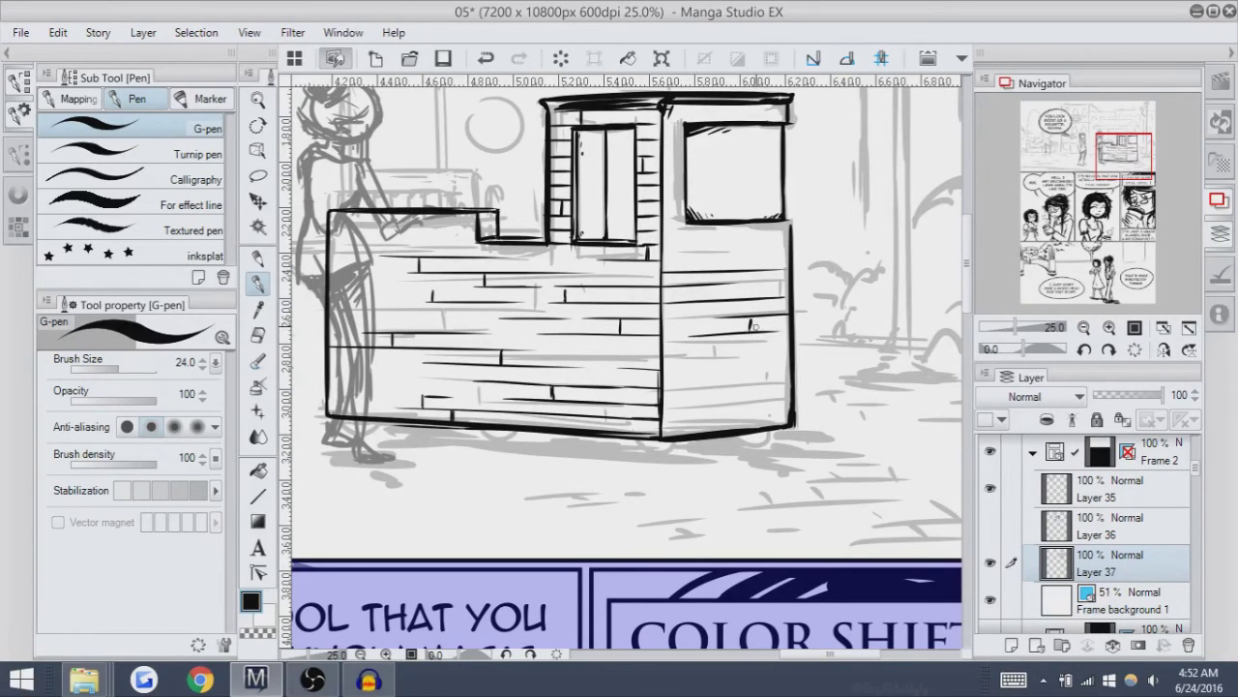
# Ink shorter plank lines lower on the side wall, with a small vertical joint near the booth's front corner.
pyautogui.moveTo(772, 349); pyautogui.dragTo(717, 354)
pyautogui.hotkey('ctrl', 'z')
pyautogui.moveTo(715, 376); pyautogui.dragTo(791, 367)
pyautogui.hotkey('ctrl', 'z')
pyautogui.moveTo(663, 372)
pyautogui.mouseDown()
pyautogui.moveTo(797, 364)
pyautogui.moveTo(714, 368)
pyautogui.moveTo(778, 366)
pyautogui.mouseUp()
pyautogui.hotkey('ctrl', 'z')
pyautogui.hotkey('ctrl', 'z')
pyautogui.hotkey('ctrl', 'z')
pyautogui.hotkey('ctrl', 'z')
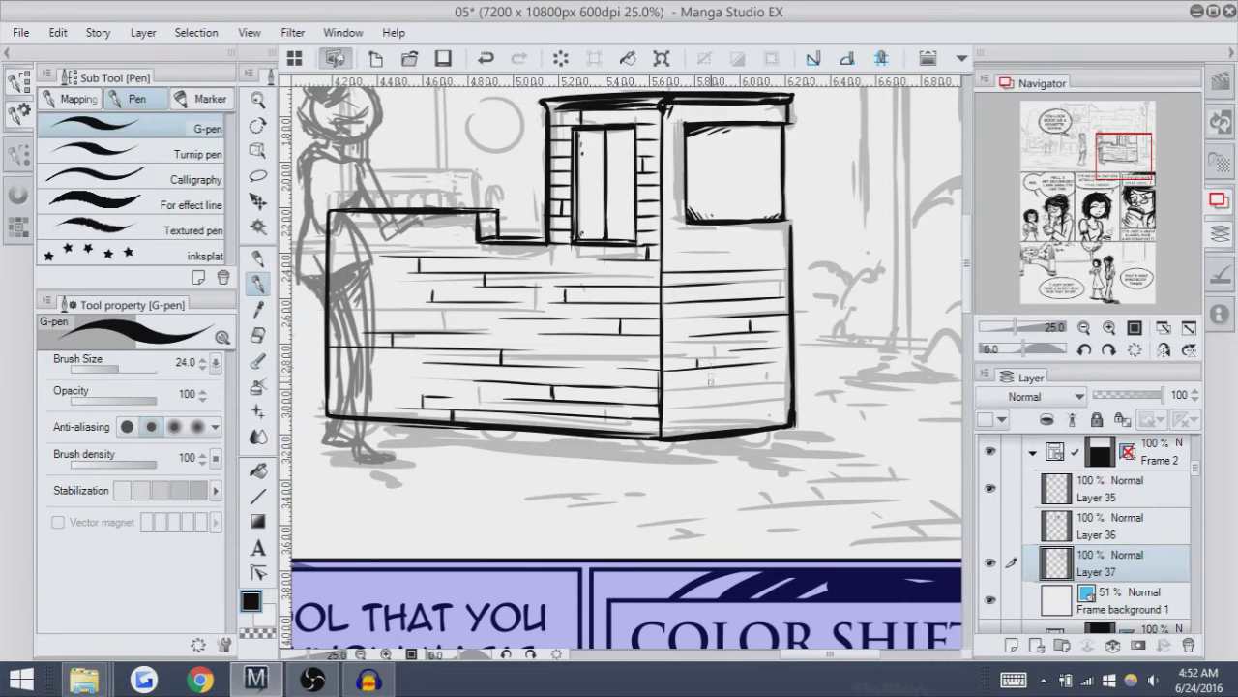
# Ink a full-width plank line across the lower part of the side wall, angled up toward the far edge.
pyautogui.moveTo(664, 385); pyautogui.dragTo(740, 380)
pyautogui.hotkey('ctrl', 'z')
pyautogui.moveTo(664, 385); pyautogui.dragTo(786, 381)
pyautogui.hotkey('ctrl', 'z')
pyautogui.moveTo(668, 383); pyautogui.dragTo(793, 376)
pyautogui.hotkey('ctrl', 'z')
pyautogui.moveTo(664, 385); pyautogui.dragTo(791, 379)
pyautogui.hotkey('ctrl', 'z')
pyautogui.moveTo(661, 385); pyautogui.dragTo(792, 379)
# Trim the thick bottom edge of the booth's side wall with the hard eraser.
pyautogui.scroll(-3, 624, 368)
pyautogui.scroll(3, 624, 367)
pyautogui.scroll(-1, 624, 367)
pyautogui.press('e')
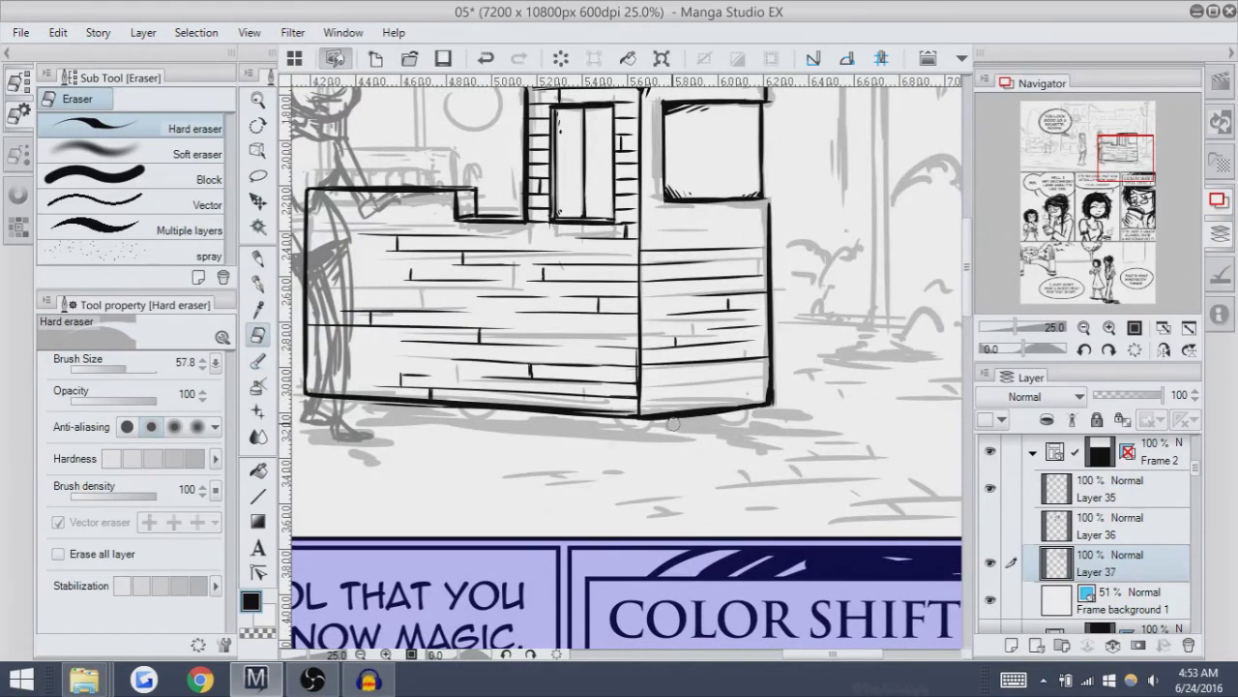
pyautogui.hotkey('ctrl', 'z')
pyautogui.moveTo(774, 400); pyautogui.dragTo(686, 407)
pyautogui.hotkey('ctrl', 'z')
# Re-ink the side wall's bottom edge near the far corner with the G-pen, retrying the strokes.
pyautogui.press('p')
pyautogui.moveTo(761, 408); pyautogui.dragTo(675, 418)
pyautogui.hotkey('ctrl', 'z')
pyautogui.hotkey('ctrl', 'z')
pyautogui.moveTo(780, 404)
pyautogui.mouseDown()
pyautogui.moveTo(689, 416)
pyautogui.moveTo(704, 416)
pyautogui.mouseUp()
pyautogui.hotkey('ctrl', 'z')
pyautogui.hotkey('ctrl', 'z')
pyautogui.hotkey('ctrl', 'z')
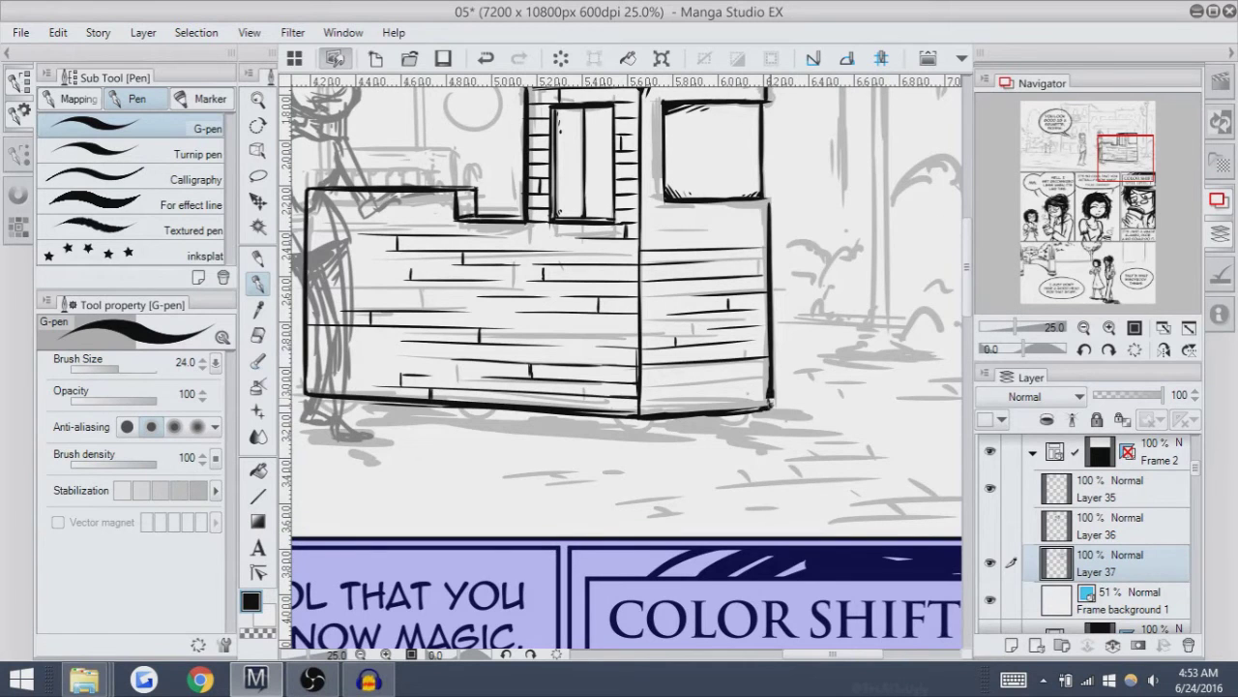
# Undo the last bottom-edge stroke and ink closely spaced plank lines just above the bottom edge of the booth's side wall.
pyautogui.hotkey('ctrl', 'z')
pyautogui.moveTo(772, 404); pyautogui.dragTo(706, 416)
pyautogui.hotkey('ctrl', 'z')
pyautogui.moveTo(756, 377); pyautogui.dragTo(638, 385)
pyautogui.hotkey('ctrl', 'z')
pyautogui.hotkey('ctrl', 'z')
pyautogui.moveTo(757, 377); pyautogui.dragTo(642, 385)
pyautogui.hotkey('ctrl', 'z')
pyautogui.hotkey('ctrl', 'z')
pyautogui.moveTo(759, 376)
pyautogui.mouseDown()
pyautogui.moveTo(640, 385)
pyautogui.moveTo(766, 376)
pyautogui.mouseUp()
pyautogui.hotkey('ctrl', 'z')
pyautogui.hotkey('ctrl', 'z')
pyautogui.moveTo(639, 385); pyautogui.dragTo(754, 377)
pyautogui.moveTo(642, 391); pyautogui.dragTo(766, 383)
pyautogui.hotkey('ctrl', 'z')
pyautogui.moveTo(619, 368)
pyautogui.mouseDown()
pyautogui.moveTo(566, 441)
pyautogui.moveTo(566, 419)
pyautogui.mouseUp()
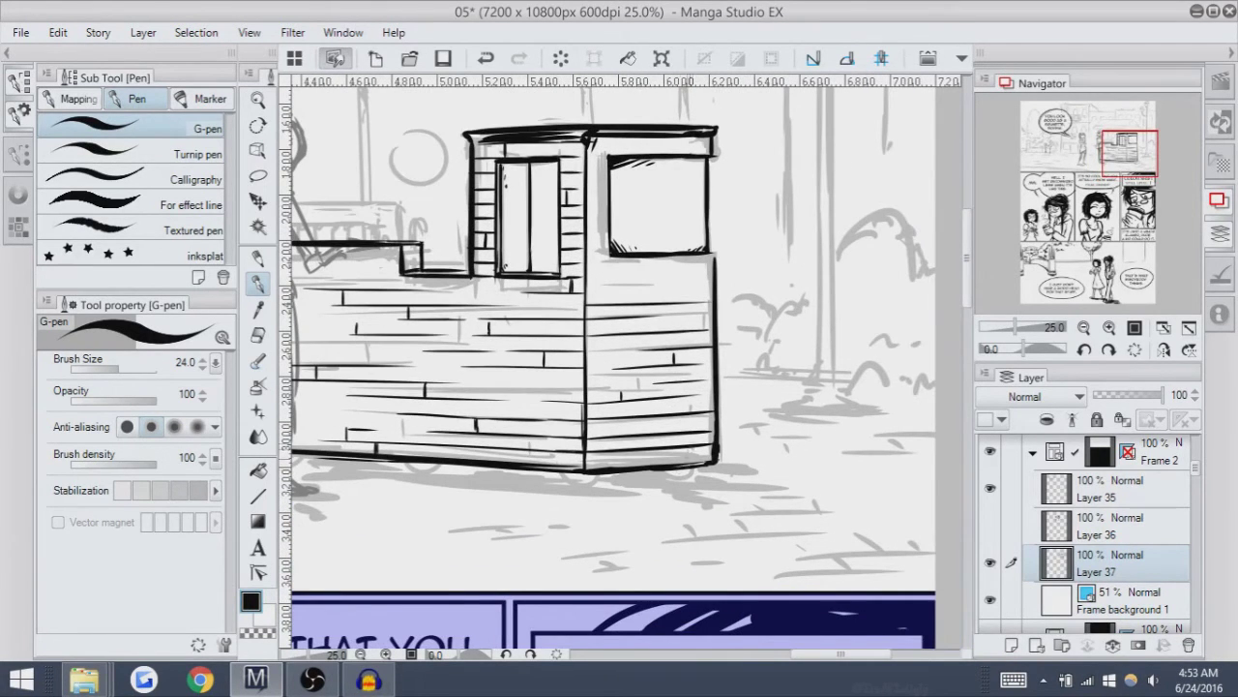
pyautogui.hotkey('ctrl', 'z')
pyautogui.moveTo(696, 429); pyautogui.dragTo(698, 447)
pyautogui.hotkey('ctrl', 'z')
# Ink a full-width plank line across the top of the side wall just below the window, retrying the stroke.
pyautogui.moveTo(794, 245)
pyautogui.mouseDown()
pyautogui.moveTo(840, 194)
pyautogui.moveTo(825, 267)
pyautogui.mouseUp()
pyautogui.moveTo(616, 312)
pyautogui.mouseDown()
pyautogui.moveTo(743, 306)
pyautogui.moveTo(619, 312)
pyautogui.moveTo(745, 310)
pyautogui.mouseUp()
pyautogui.hotkey('ctrl', 'z')
pyautogui.hotkey('ctrl', 'z')
pyautogui.hotkey('ctrl', 'z')
pyautogui.hotkey('ctrl', 'z')
pyautogui.hotkey('ctrl', 'z')
pyautogui.moveTo(614, 314); pyautogui.dragTo(671, 314)
pyautogui.moveTo(671, 313); pyautogui.dragTo(747, 309)
pyautogui.hotkey('ctrl', 'z')
pyautogui.moveTo(615, 312); pyautogui.dragTo(745, 310)
pyautogui.moveTo(618, 294)
pyautogui.mouseDown()
pyautogui.moveTo(732, 288)
pyautogui.moveTo(661, 297)
pyautogui.moveTo(745, 288)
pyautogui.mouseUp()
pyautogui.hotkey('ctrl', 'z')
pyautogui.hotkey('ctrl', 'z')
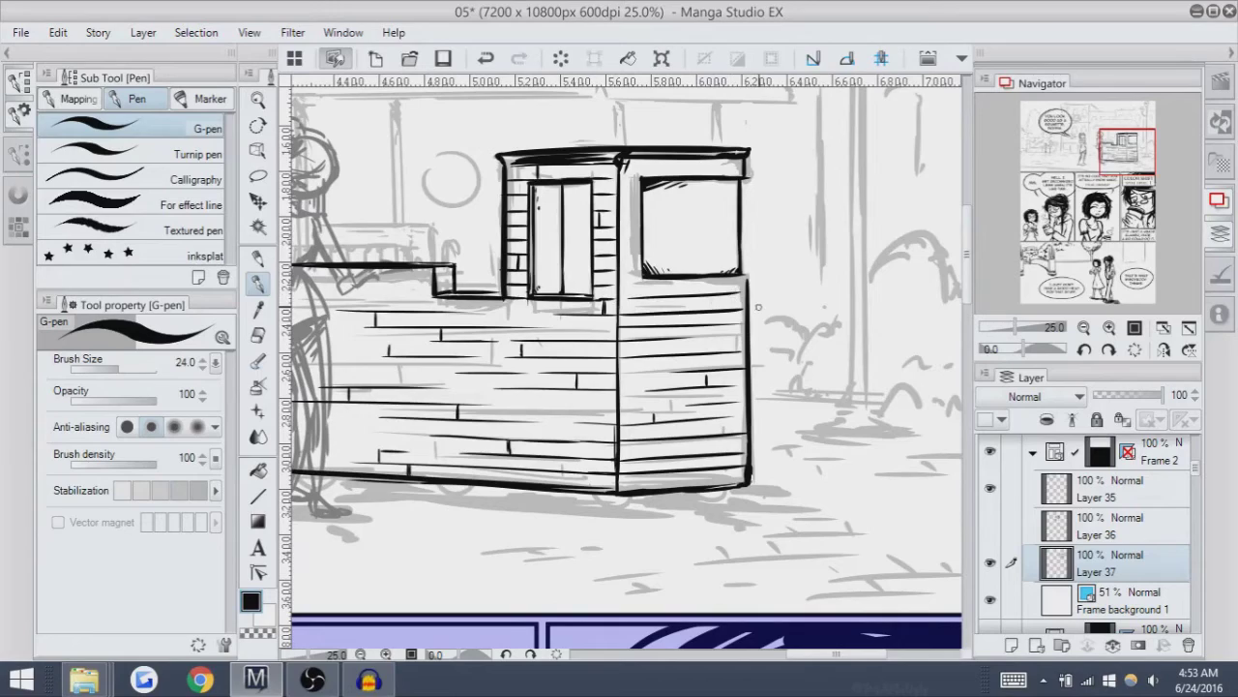
# Rework the upper plank line beneath the side window, inking it from the front corner to the far edge.
pyautogui.scroll(-2, 624, 368)
pyautogui.scroll(3, 624, 367)
pyautogui.hotkey('ctrl', 'z')
pyautogui.hotkey('ctrl', 'z')
pyautogui.moveTo(635, 332)
pyautogui.mouseDown()
pyautogui.moveTo(714, 332)
pyautogui.moveTo(627, 329)
pyautogui.moveTo(753, 329)
pyautogui.mouseUp()
pyautogui.hotkey('ctrl', 'z')
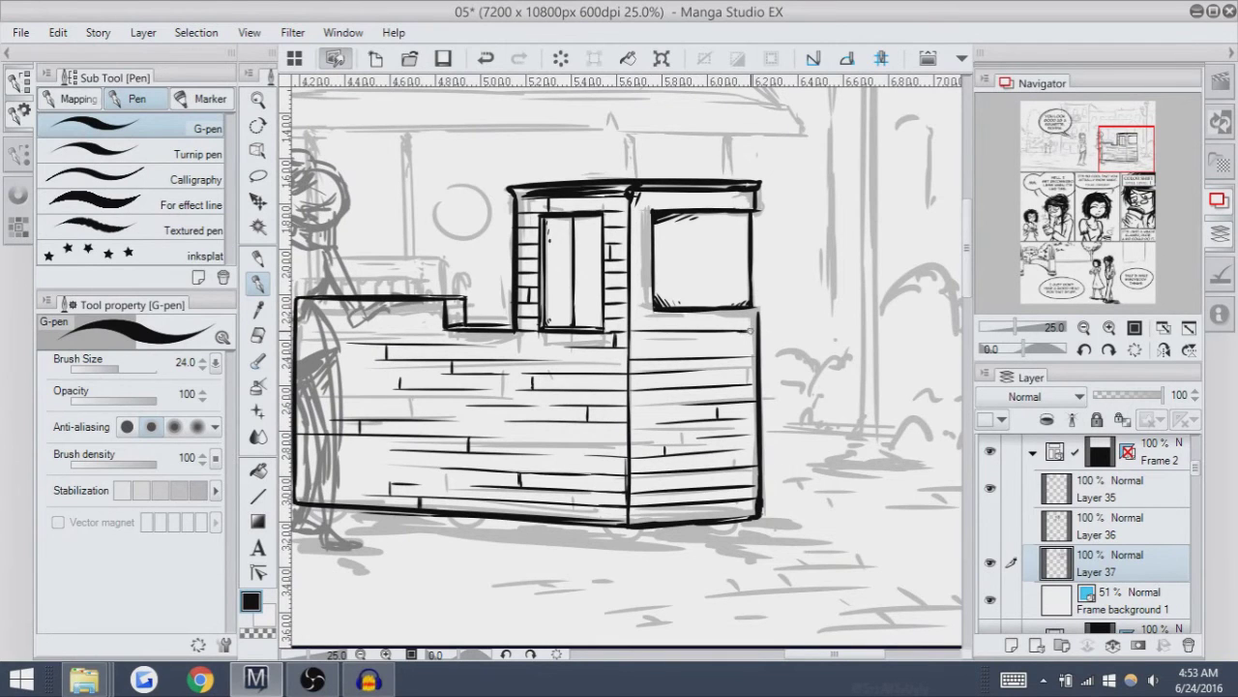
pyautogui.moveTo(631, 342); pyautogui.dragTo(755, 340)
pyautogui.hotkey('ctrl', 'z')
pyautogui.moveTo(650, 344); pyautogui.dragTo(757, 340)
# Clean up the upper middle of the side wall with the hard eraser and re-ink its plank line with the G-pen.
pyautogui.press('e')
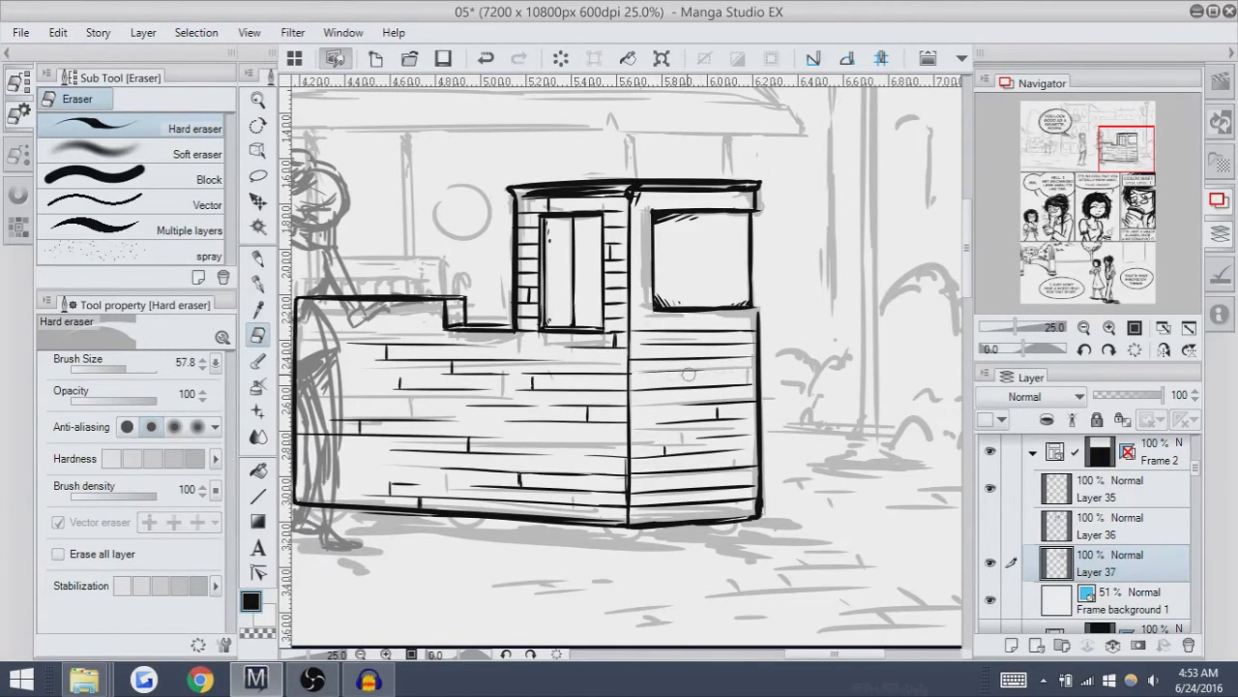
pyautogui.hotkey('ctrl', 'z')
pyautogui.moveTo(643, 371); pyautogui.dragTo(705, 371)
pyautogui.press('p')
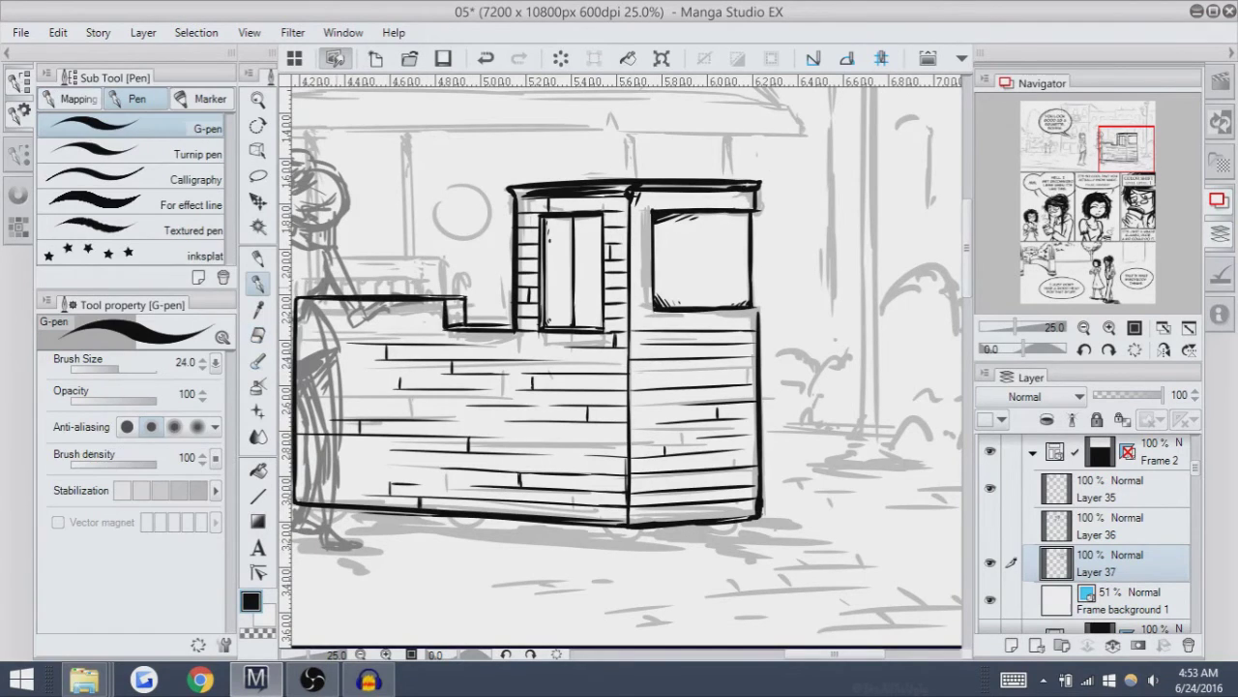
pyautogui.moveTo(625, 375); pyautogui.dragTo(728, 373)
pyautogui.hotkey('ctrl', 'z')
pyautogui.hotkey('ctrl', 'z')
pyautogui.moveTo(629, 374); pyautogui.dragTo(757, 371)
pyautogui.hotkey('ctrl', 'z')
pyautogui.hotkey('ctrl', 'z')
# Trim the far end of the side wall's upper-middle planks with the hard eraser and ink a shorter plank line there.
pyautogui.press('e')
pyautogui.moveTo(751, 385); pyautogui.dragTo(745, 384)
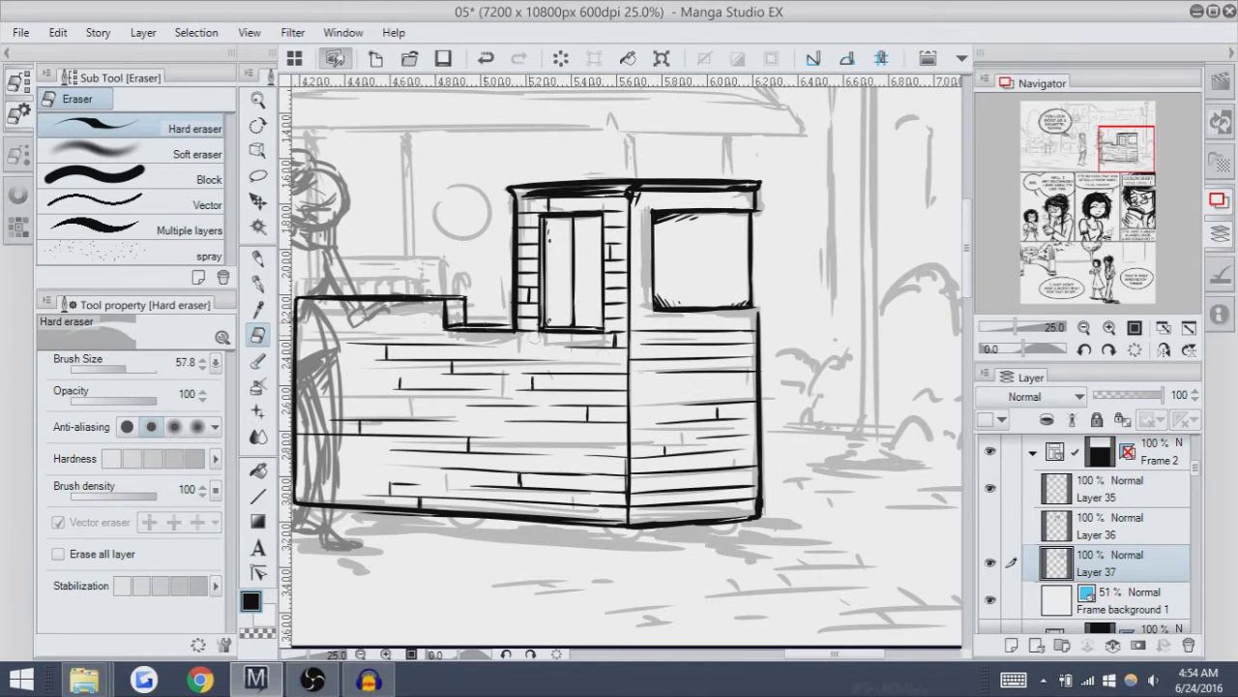
pyautogui.press('p')
pyautogui.hotkey('ctrl', 'z')
pyautogui.moveTo(756, 388)
pyautogui.mouseDown()
pyautogui.moveTo(648, 391)
pyautogui.moveTo(666, 391)
pyautogui.mouseUp()
pyautogui.hotkey('ctrl', 'z')
pyautogui.hotkey('ctrl', 'z')
pyautogui.hotkey('ctrl', 'z')
pyautogui.moveTo(745, 388); pyautogui.dragTo(664, 391)
pyautogui.hotkey('ctrl', 'z')
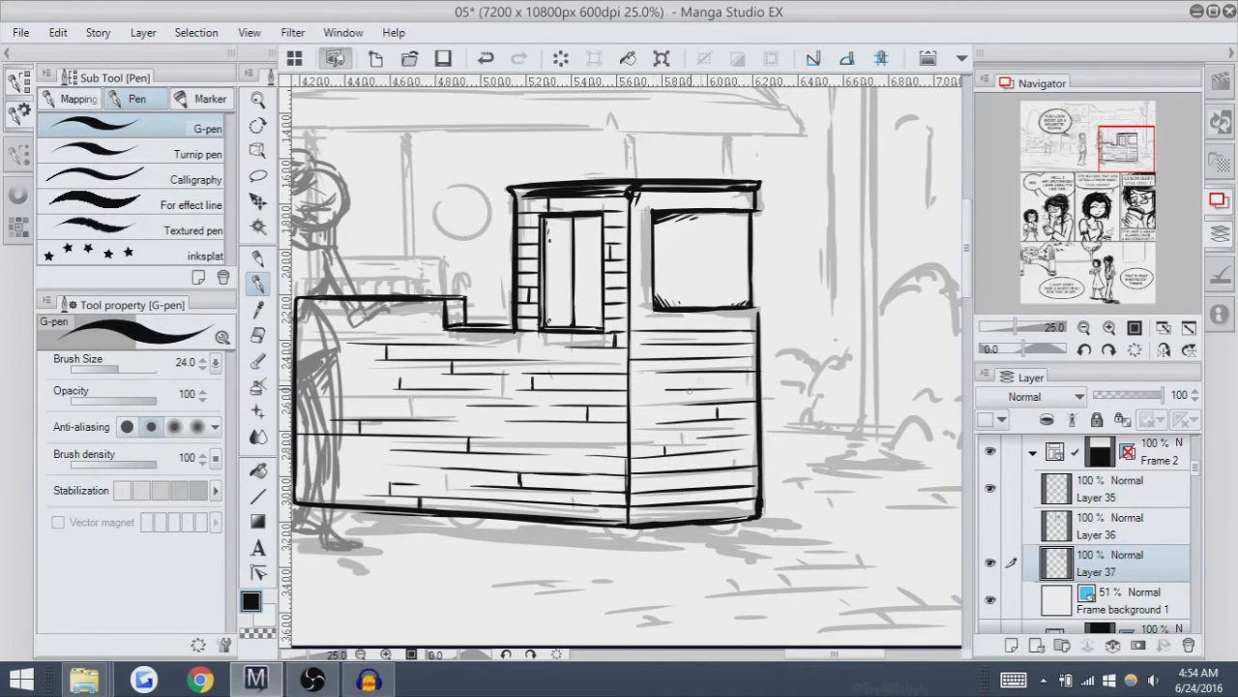
# Redo the shorter plank line and add small vertical joints between the upper planks of the side wall.
pyautogui.hotkey('ctrl', 'z')
pyautogui.moveTo(745, 387)
pyautogui.mouseDown()
pyautogui.moveTo(667, 391)
pyautogui.moveTo(687, 385)
pyautogui.mouseUp()
pyautogui.hotkey('ctrl', 'z')
pyautogui.hotkey('ctrl', 'z')
pyautogui.hotkey('ctrl', 'z')
pyautogui.moveTo(747, 344); pyautogui.dragTo(746, 358)
pyautogui.hotkey('ctrl', 'z')
# Erase the jointed plank line in the lower middle of the side wall with the hard eraser.
pyautogui.click(257, 334)
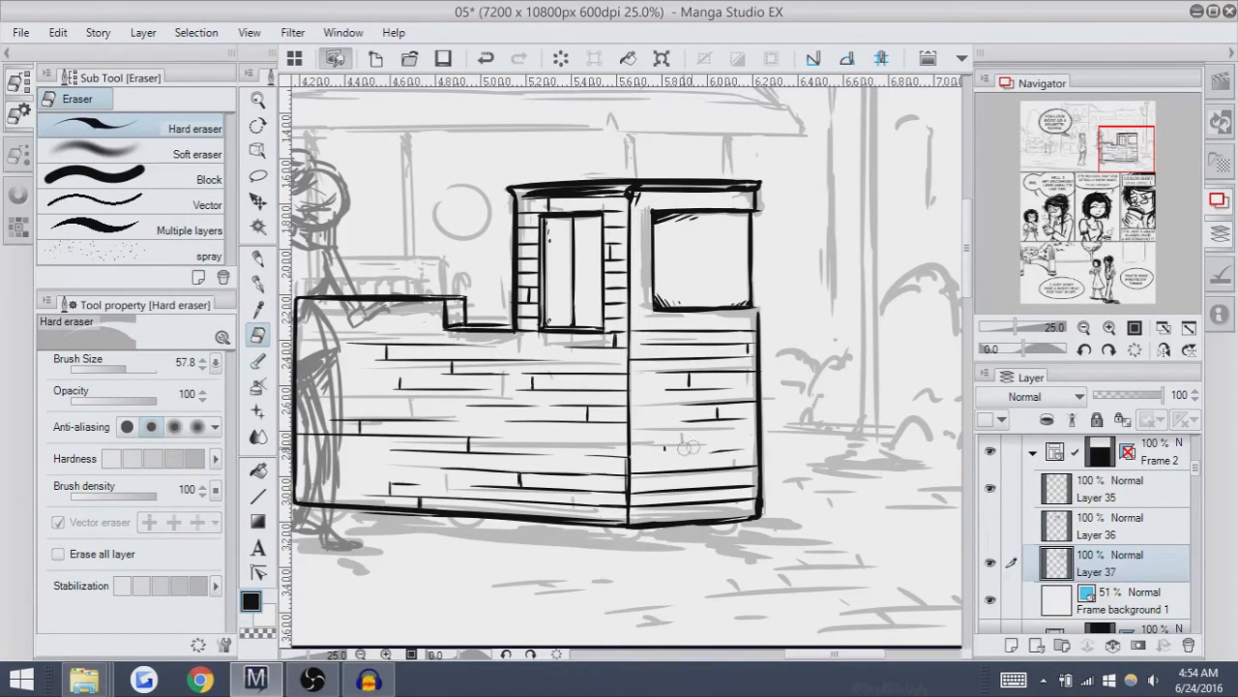
pyautogui.hotkey('ctrl', 'z')
pyautogui.hotkey('ctrl', 'y')
pyautogui.press('p')
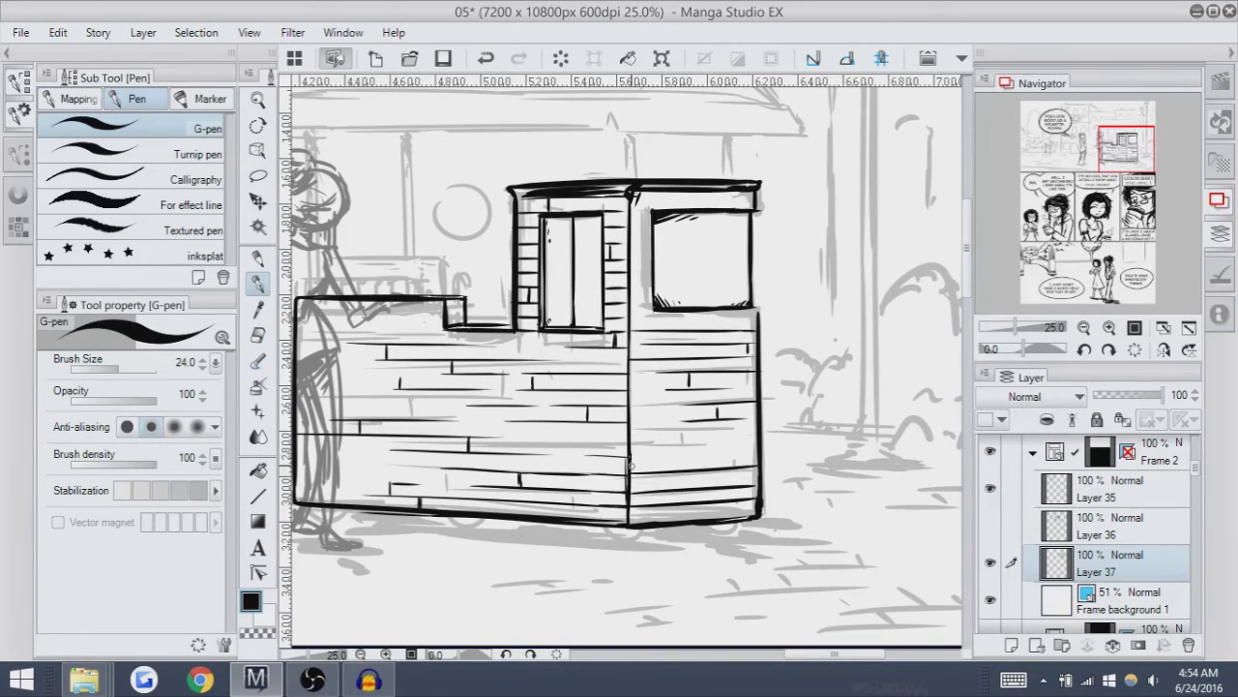
# Ink a full-width plank line across the lower middle of the side wall with the G-pen, retrying until it sits right.
pyautogui.hotkey('ctrl', 'z')
pyautogui.moveTo(735, 455); pyautogui.dragTo(631, 459)
pyautogui.hotkey('ctrl', 'z')
pyautogui.hotkey('ctrl', 'z')
pyautogui.moveTo(754, 454)
pyautogui.mouseDown()
pyautogui.moveTo(631, 459)
pyautogui.moveTo(759, 455)
pyautogui.mouseUp()
pyautogui.hotkey('ctrl', 'z')
pyautogui.hotkey('ctrl', 'z')
pyautogui.hotkey('ctrl', 'z')
pyautogui.moveTo(631, 459); pyautogui.dragTo(757, 449)
pyautogui.hotkey('ctrl', 'z')
pyautogui.moveTo(631, 458)
pyautogui.mouseDown()
pyautogui.moveTo(736, 453)
pyautogui.moveTo(636, 459)
pyautogui.moveTo(759, 451)
pyautogui.mouseUp()
pyautogui.hotkey('ctrl', 'z')
pyautogui.hotkey('ctrl', 'z')
pyautogui.moveTo(630, 457); pyautogui.dragTo(757, 453)
# Ink a shorter plank line just above the new one and add small vertical joints to the side wall's lower planks.
pyautogui.moveTo(627, 443)
pyautogui.mouseDown()
pyautogui.moveTo(747, 437)
pyautogui.moveTo(718, 440)
pyautogui.mouseUp()
pyautogui.hotkey('ctrl', 'z')
pyautogui.hotkey('ctrl', 'z')
pyautogui.moveTo(630, 443); pyautogui.dragTo(724, 441)
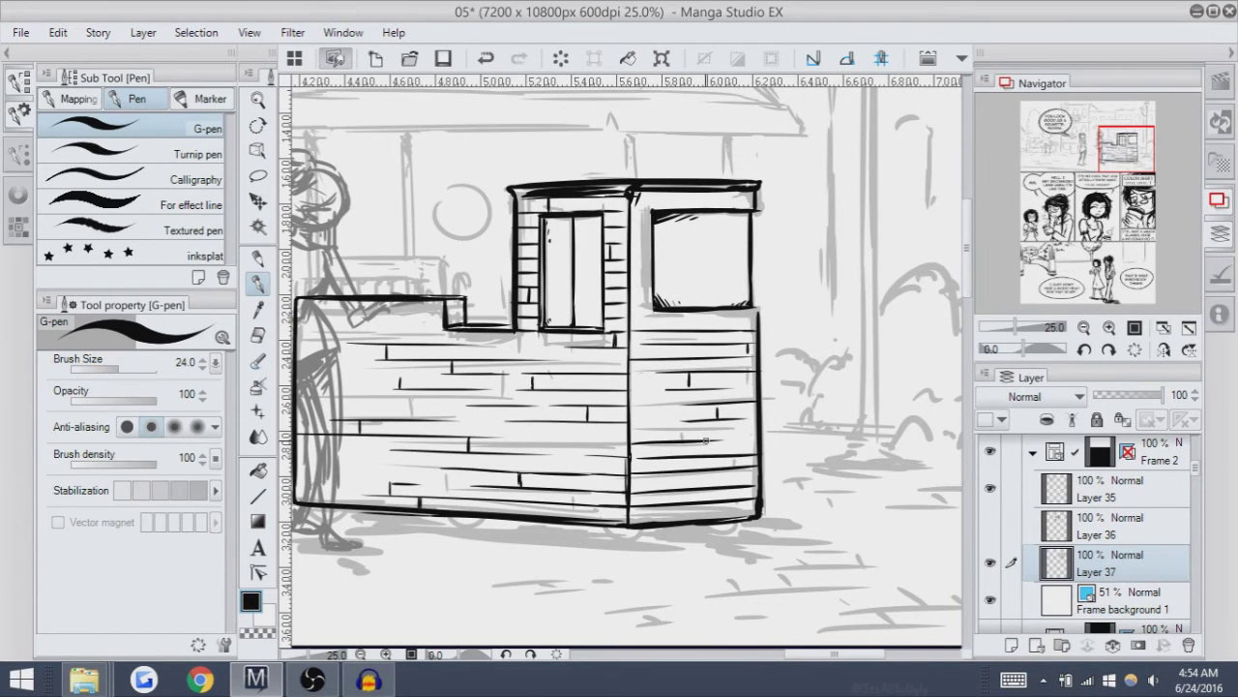
pyautogui.hotkey('ctrl', 'z')
pyautogui.moveTo(631, 441)
pyautogui.mouseDown()
pyautogui.moveTo(736, 428)
pyautogui.moveTo(665, 448)
pyautogui.moveTo(745, 455)
pyautogui.mouseUp()
pyautogui.hotkey('ctrl', 'z')
pyautogui.hotkey('ctrl', 'z')
pyautogui.moveTo(634, 459); pyautogui.dragTo(750, 459)
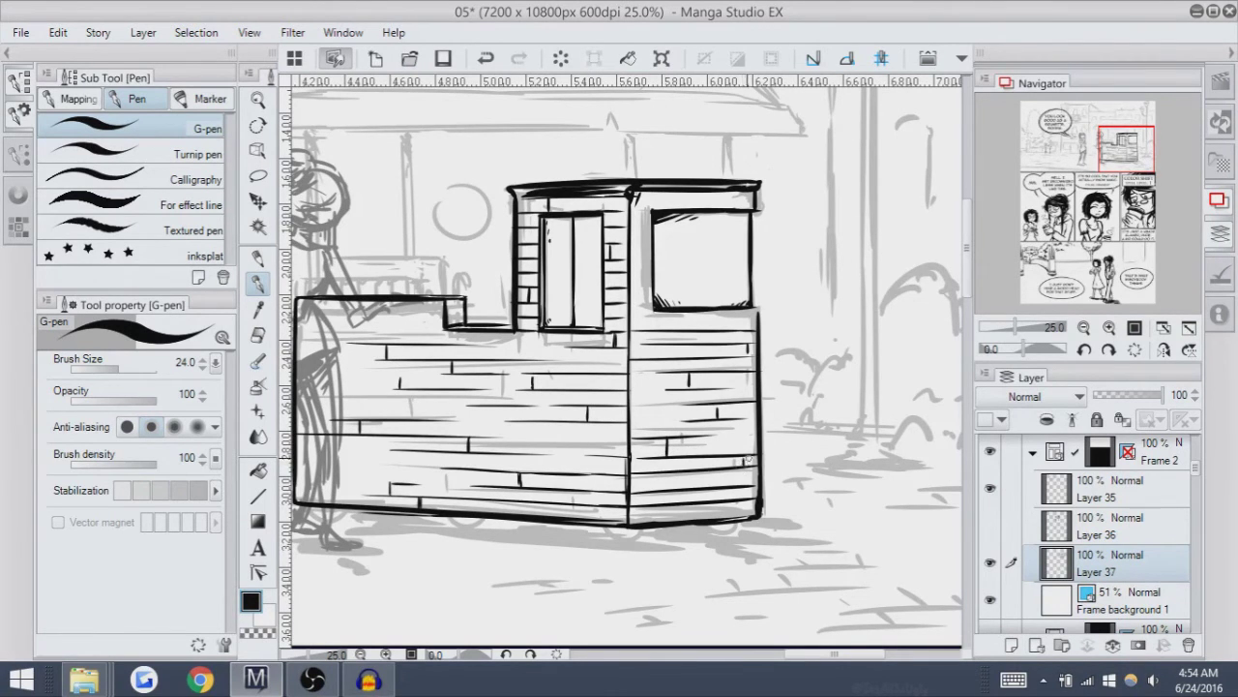
pyautogui.hotkey('ctrl', 'z')
pyautogui.hotkey('ctrl', 'y')
pyautogui.hotkey('ctrl', 'z')
pyautogui.hotkey('ctrl', 'y')
# Ink a line along the underside of the booth's roof edge above the side window.
pyautogui.moveTo(643, 317); pyautogui.dragTo(620, 351)
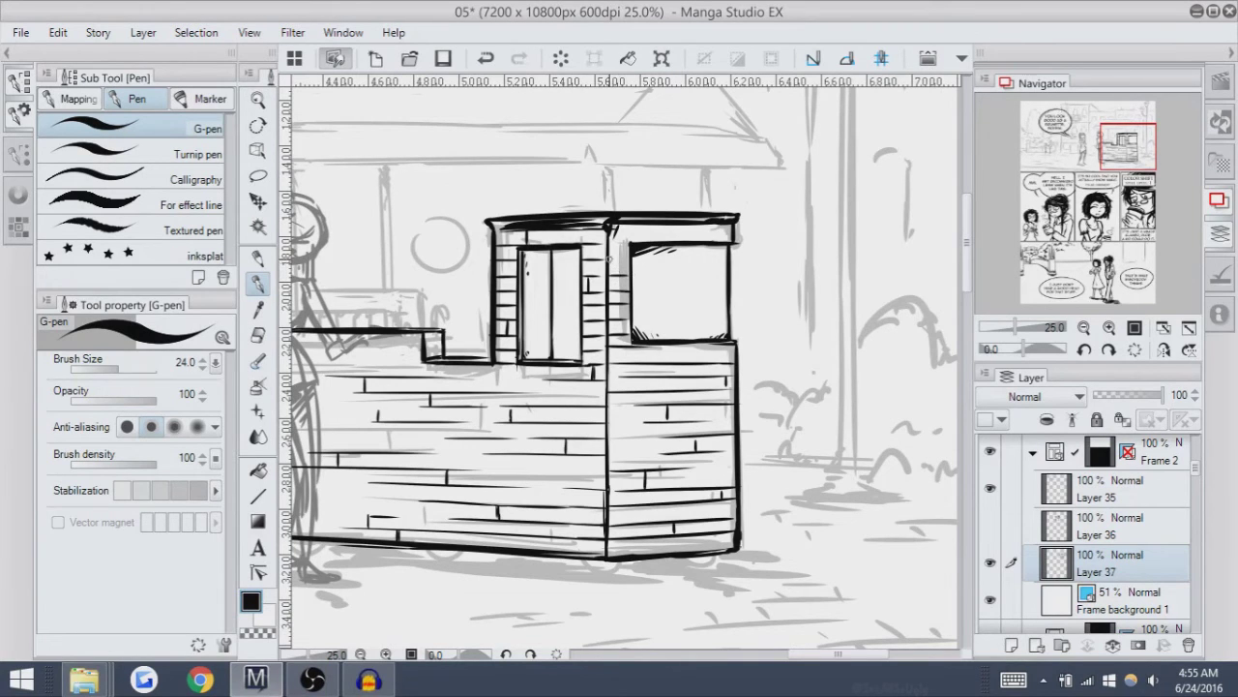
pyautogui.moveTo(620, 228); pyautogui.dragTo(719, 227)
pyautogui.hotkey('ctrl', 'z')
pyautogui.moveTo(631, 224); pyautogui.dragTo(712, 225)
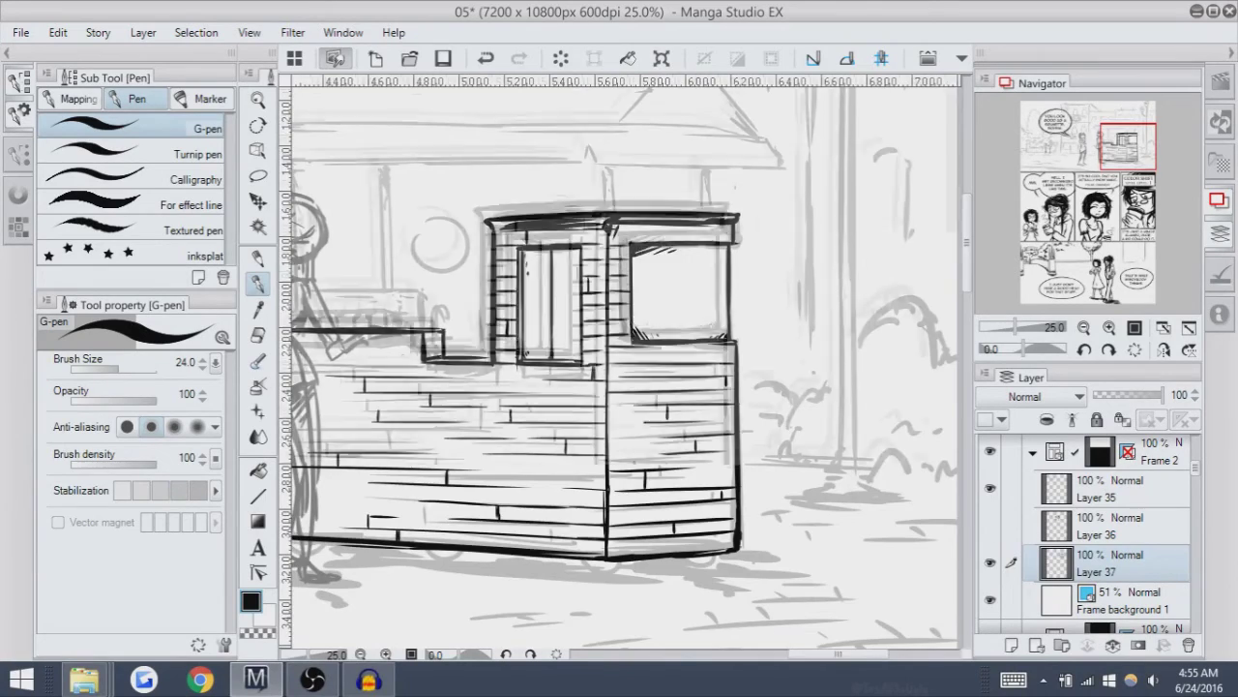
# Ink the long lower edge of the large sketched roof above the booth, retrying the stroke.
pyautogui.scroll(-3, 624, 367)
pyautogui.moveTo(619, 290); pyautogui.dragTo(782, 506)
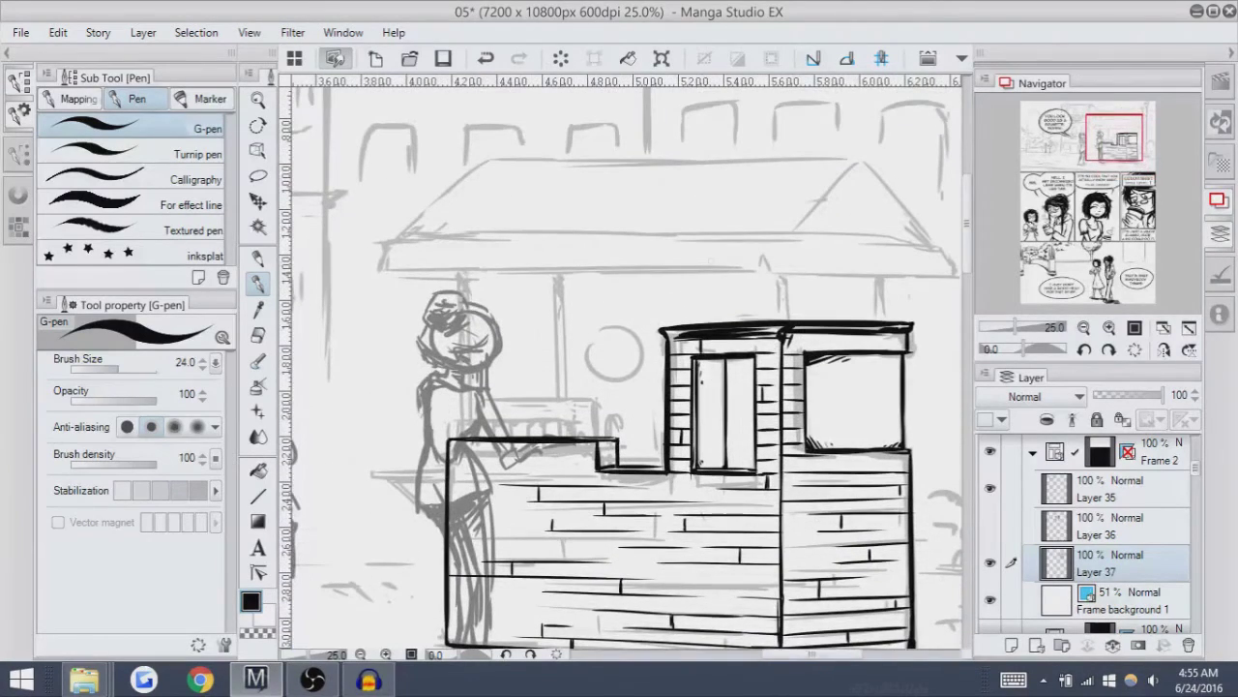
pyautogui.moveTo(387, 267); pyautogui.dragTo(789, 267)
pyautogui.hotkey('ctrl', 'z')
pyautogui.hotkey('ctrl', 'z')
pyautogui.hotkey('ctrl', 'z')
pyautogui.moveTo(377, 267); pyautogui.dragTo(770, 267)
pyautogui.hotkey('ctrl', 'z')
pyautogui.moveTo(386, 269); pyautogui.dragTo(745, 272)
pyautogui.hotkey('ctrl', 'z')
pyautogui.hotkey('ctrl', 'z')
pyautogui.hotkey('ctrl', 'z')
pyautogui.hotkey('ctrl', 'z')
# Ink the slanted near end of the large roof's fascia and its long upper edge up to the front corner.
pyautogui.moveTo(388, 273)
pyautogui.mouseDown()
pyautogui.moveTo(398, 241)
pyautogui.moveTo(521, 239)
pyautogui.mouseUp()
pyautogui.hotkey('ctrl', 'z')
pyautogui.hotkey('ctrl', 'z')
pyautogui.hotkey('ctrl', 'z')
pyautogui.moveTo(406, 241); pyautogui.dragTo(792, 238)
pyautogui.hotkey('ctrl', 'z')
pyautogui.hotkey('ctrl', 'z')
pyautogui.moveTo(560, 242)
pyautogui.mouseDown()
pyautogui.moveTo(788, 238)
pyautogui.moveTo(755, 240)
pyautogui.moveTo(774, 240)
pyautogui.mouseUp()
pyautogui.hotkey('ctrl', 'z')
pyautogui.hotkey('ctrl', 'z')
pyautogui.moveTo(542, 241); pyautogui.dragTo(772, 239)
pyautogui.hotkey('ctrl', 'z')
pyautogui.moveTo(540, 240); pyautogui.dragTo(772, 239)
pyautogui.hotkey('ctrl', 'z')
# Extend the fascia's upper edge past the front corner along the large roof's side, retrying the strokes.
pyautogui.moveTo(777, 236); pyautogui.dragTo(867, 238)
pyautogui.hotkey('ctrl', 'z')
pyautogui.moveTo(772, 239); pyautogui.dragTo(907, 242)
pyautogui.hotkey('ctrl', 'z')
pyautogui.hotkey('ctrl', 'z')
pyautogui.hotkey('ctrl', 'z')
pyautogui.hotkey('ctrl', 'z')
pyautogui.hotkey('ctrl', 'z')
pyautogui.hotkey('ctrl', 'z')
pyautogui.hotkey('ctrl', 'z')
pyautogui.hotkey('ctrl', 'z')
pyautogui.moveTo(788, 277); pyautogui.dragTo(723, 233)
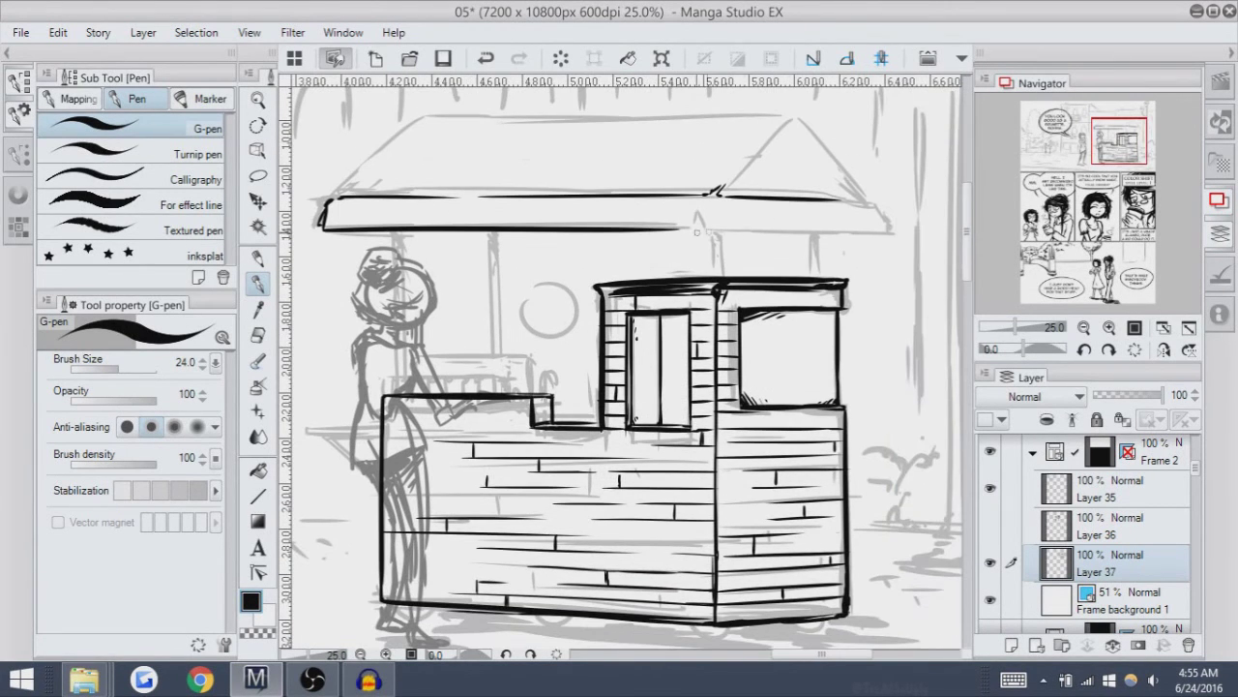
# Ink the small notch marking the front corner on the large roof's fascia, retrying the strokes.
pyautogui.hotkey('ctrl', 'z')
pyautogui.hotkey('ctrl', 'z')
pyautogui.moveTo(695, 212); pyautogui.dragTo(700, 226)
pyautogui.hotkey('ctrl', 'z')
pyautogui.hotkey('ctrl', 'z')
# Ink the fascia's lower edge from the front corner along the large roof's side, retrying the stroke until it fits the sketch.
pyautogui.moveTo(745, 229); pyautogui.dragTo(861, 228)
pyautogui.hotkey('ctrl', 'z')
pyautogui.hotkey('ctrl', 'z')
pyautogui.moveTo(745, 229); pyautogui.dragTo(879, 229)
pyautogui.hotkey('ctrl', 'z')
pyautogui.hotkey('ctrl', 'z')
pyautogui.hotkey('ctrl', 'z')
pyautogui.moveTo(710, 207)
pyautogui.mouseDown()
pyautogui.moveTo(713, 229)
pyautogui.moveTo(673, 230)
pyautogui.moveTo(861, 229)
pyautogui.mouseUp()
pyautogui.hotkey('ctrl', 'z')
pyautogui.hotkey('ctrl', 'z')
pyautogui.hotkey('ctrl', 'z')
pyautogui.hotkey('ctrl', 'z')
pyautogui.hotkey('ctrl', 'z')
pyautogui.hotkey('ctrl', 'z')
pyautogui.hotkey('ctrl', 'z')
pyautogui.hotkey('ctrl', 'z')
pyautogui.hotkey('ctrl', 'z')
pyautogui.hotkey('ctrl', 'z')
pyautogui.hotkey('ctrl', 'z')
pyautogui.moveTo(720, 228); pyautogui.dragTo(892, 232)
pyautogui.hotkey('ctrl', 'z')
pyautogui.hotkey('ctrl', 'z')
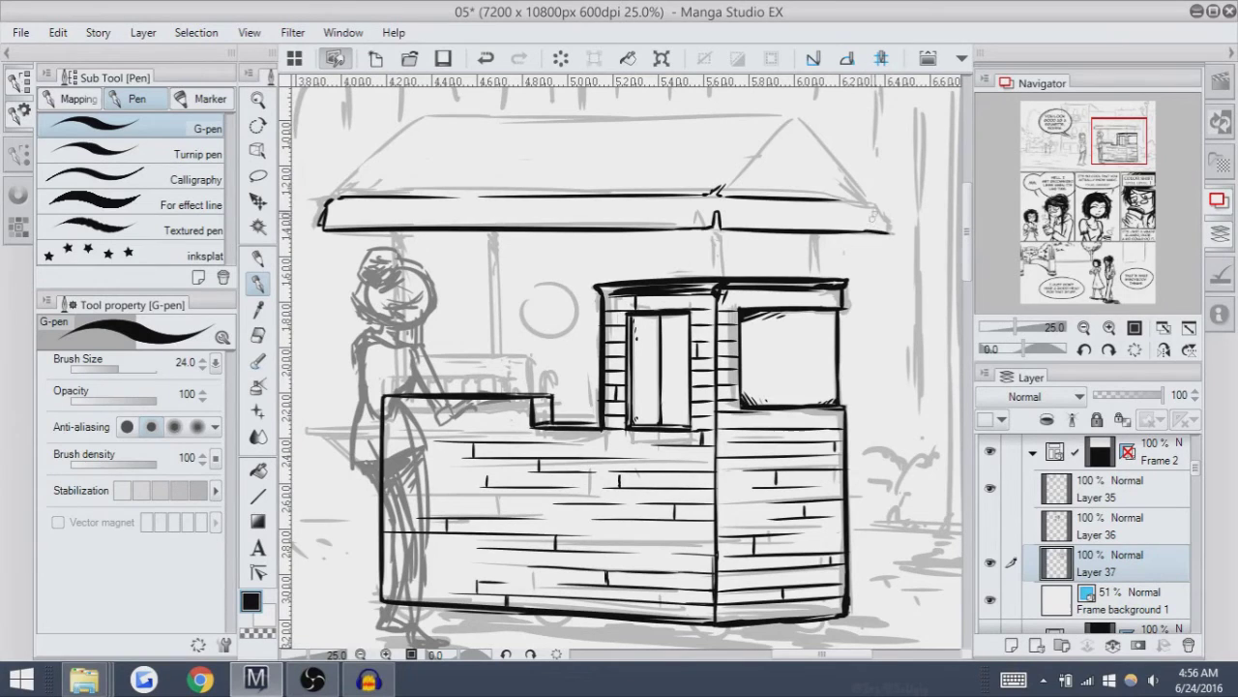
# Ink the slanted far end of the fascia and the two sloping edges rising to the peak on the roof's side.
pyautogui.moveTo(870, 185)
pyautogui.mouseDown()
pyautogui.moveTo(793, 173)
pyautogui.moveTo(813, 222)
pyautogui.mouseUp()
pyautogui.hotkey('ctrl', 'z')
pyautogui.hotkey('ctrl', 'z')
pyautogui.hotkey('ctrl', 'z')
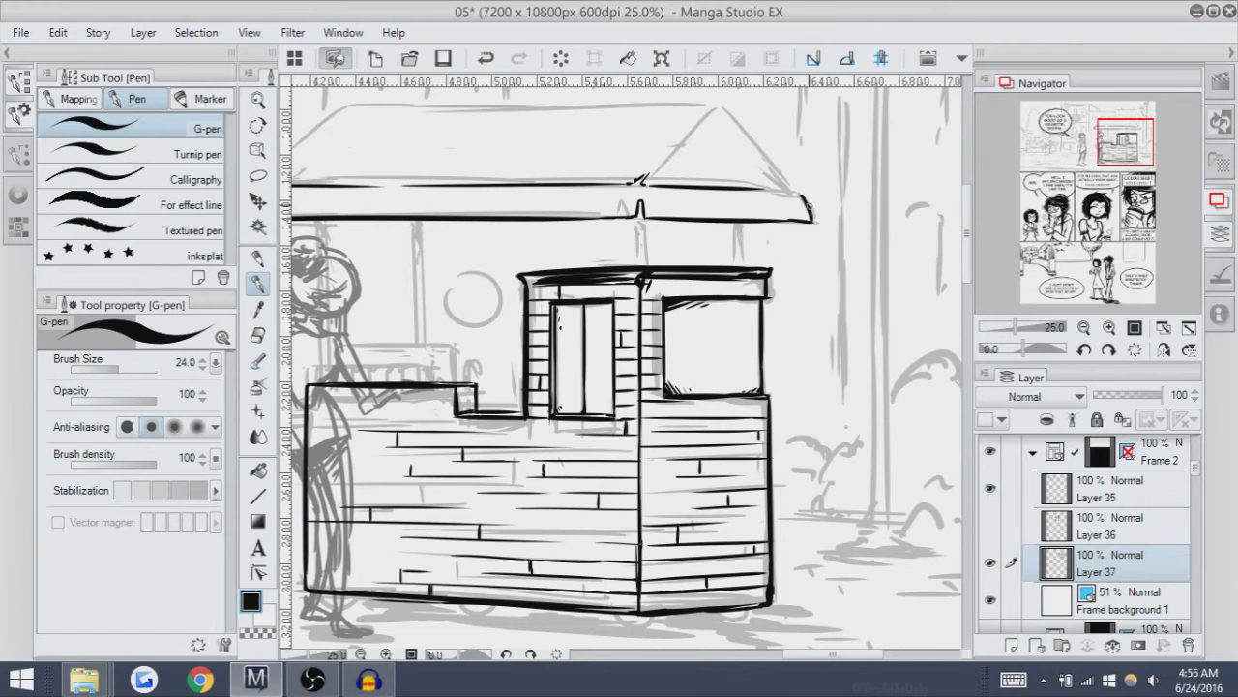
pyautogui.moveTo(642, 182)
pyautogui.mouseDown()
pyautogui.moveTo(702, 113)
pyautogui.moveTo(723, 109)
pyautogui.moveTo(789, 191)
pyautogui.mouseUp()
pyautogui.hotkey('ctrl', 'z')
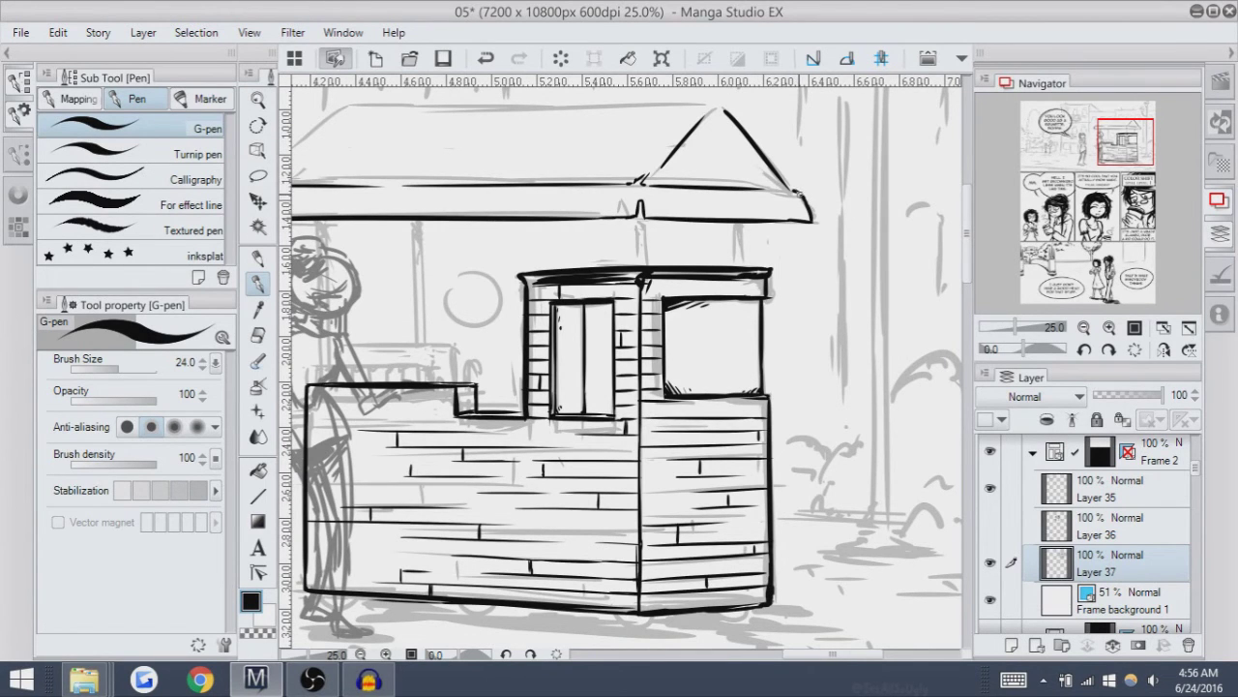
# Ink the large roof's long ridge line across to the peak, retrying the stroke.
pyautogui.moveTo(395, 110)
pyautogui.mouseDown()
pyautogui.moveTo(492, 142)
pyautogui.moveTo(677, 145)
pyautogui.mouseUp()
pyautogui.hotkey('ctrl', 'z')
pyautogui.moveTo(445, 140)
pyautogui.mouseDown()
pyautogui.moveTo(745, 133)
pyautogui.moveTo(667, 132)
pyautogui.mouseUp()
pyautogui.hotkey('ctrl', 'z')
pyautogui.hotkey('ctrl', 'z')
pyautogui.hotkey('ctrl', 'z')
pyautogui.moveTo(445, 140); pyautogui.dragTo(689, 133)
pyautogui.hotkey('ctrl', 'z')
pyautogui.moveTo(445, 140); pyautogui.dragTo(785, 133)
pyautogui.hotkey('ctrl', 'z')
pyautogui.moveTo(681, 141); pyautogui.dragTo(803, 136)
pyautogui.hotkey('ctrl', 'z')
pyautogui.hotkey('ctrl', 'z')
pyautogui.moveTo(688, 135)
pyautogui.mouseDown()
pyautogui.moveTo(795, 136)
pyautogui.moveTo(779, 134)
pyautogui.mouseUp()
pyautogui.hotkey('ctrl', 'z')
pyautogui.hotkey('ctrl', 'z')
pyautogui.hotkey('ctrl', 'z')
pyautogui.hotkey('ctrl', 'z')
pyautogui.moveTo(681, 140); pyautogui.dragTo(809, 134)
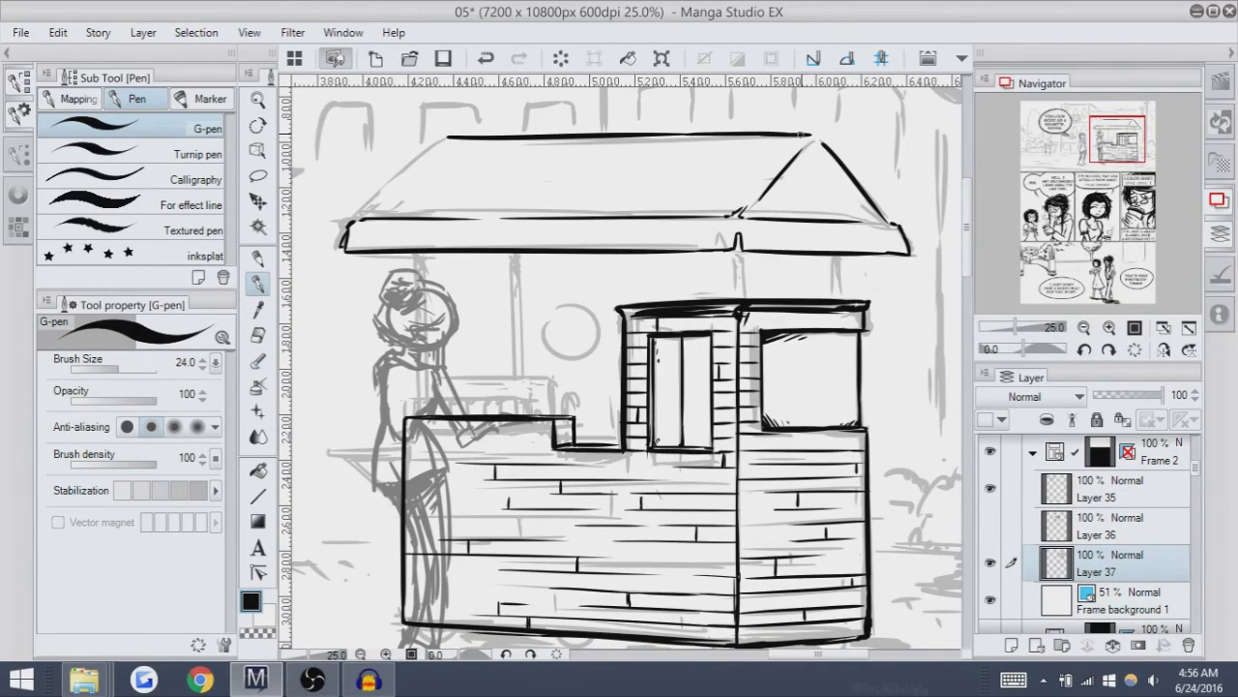
pyautogui.hotkey('ctrl', 'z')
# Ink the roof's remaining sloping edge from the ridge's near end down to the fascia.
pyautogui.moveTo(447, 137)
pyautogui.mouseDown()
pyautogui.moveTo(373, 186)
pyautogui.moveTo(389, 191)
pyautogui.moveTo(356, 217)
pyautogui.mouseUp()
pyautogui.hotkey('ctrl', 'z')
pyautogui.hotkey('ctrl', 'z')
pyautogui.hotkey('ctrl', 'z')
pyautogui.hotkey('ctrl', 'z')
pyautogui.hotkey('ctrl', 'z')
pyautogui.moveTo(447, 137); pyautogui.dragTo(443, 146)
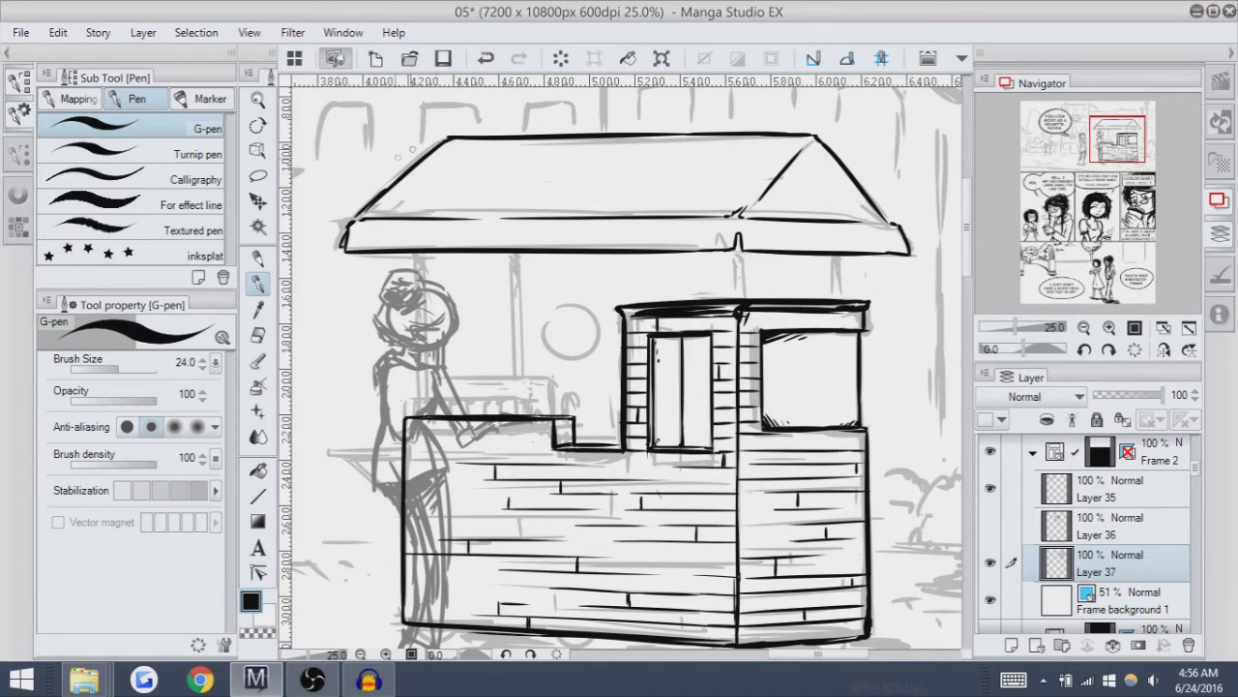
# Touch up the large roof's inked outline and the fascia's lower edge, alternating the G-pen and the hard eraser.
pyautogui.press('e')
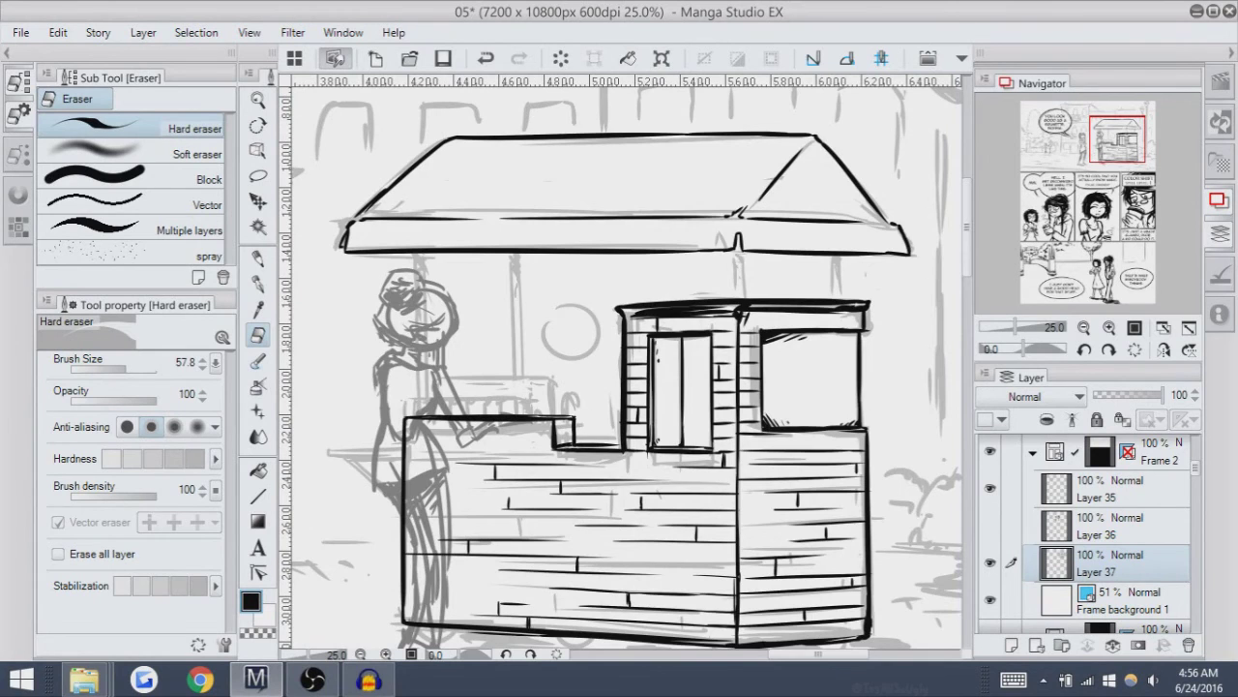
pyautogui.hscroll(2, 621, 367)
pyautogui.scroll(3, 621, 366)
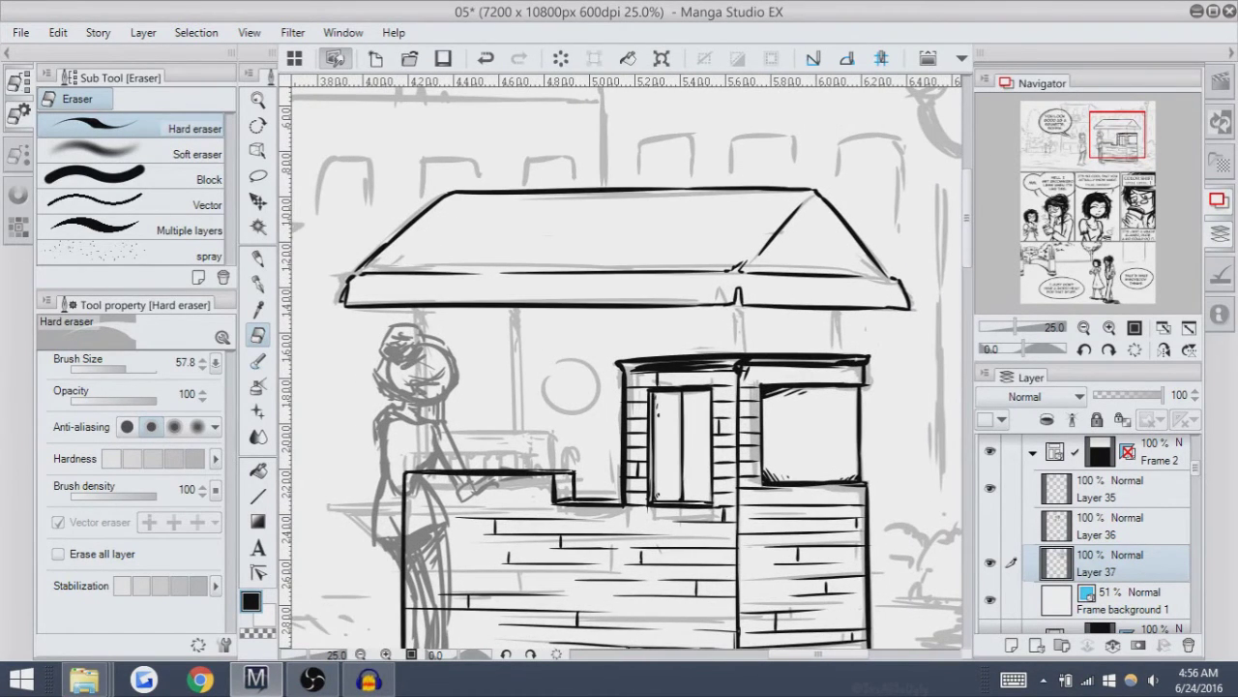
pyautogui.press('p')
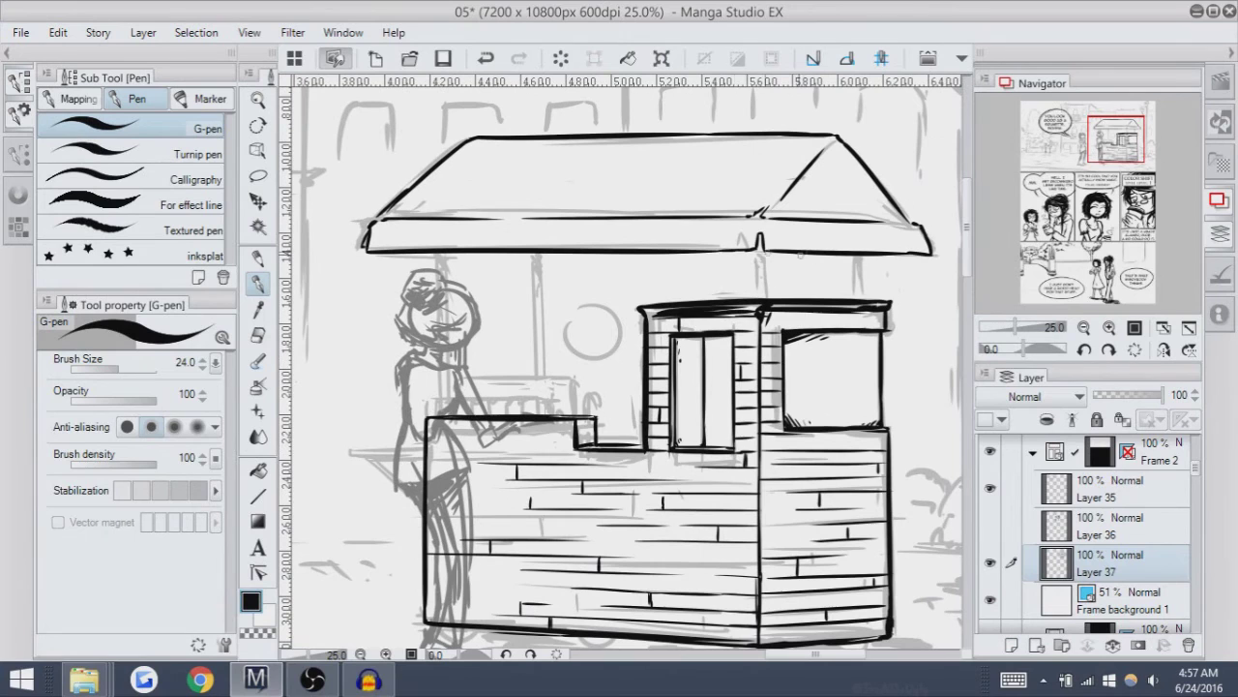
pyautogui.moveTo(758, 248); pyautogui.dragTo(669, 249)
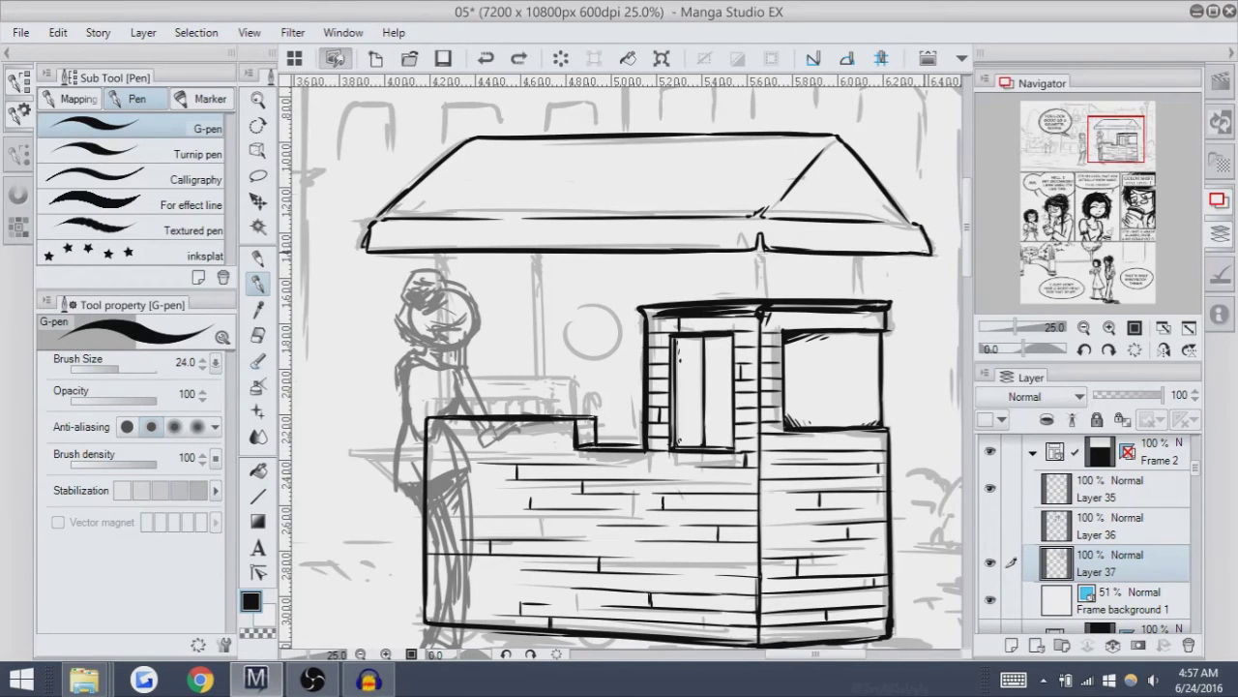
pyautogui.press('e')
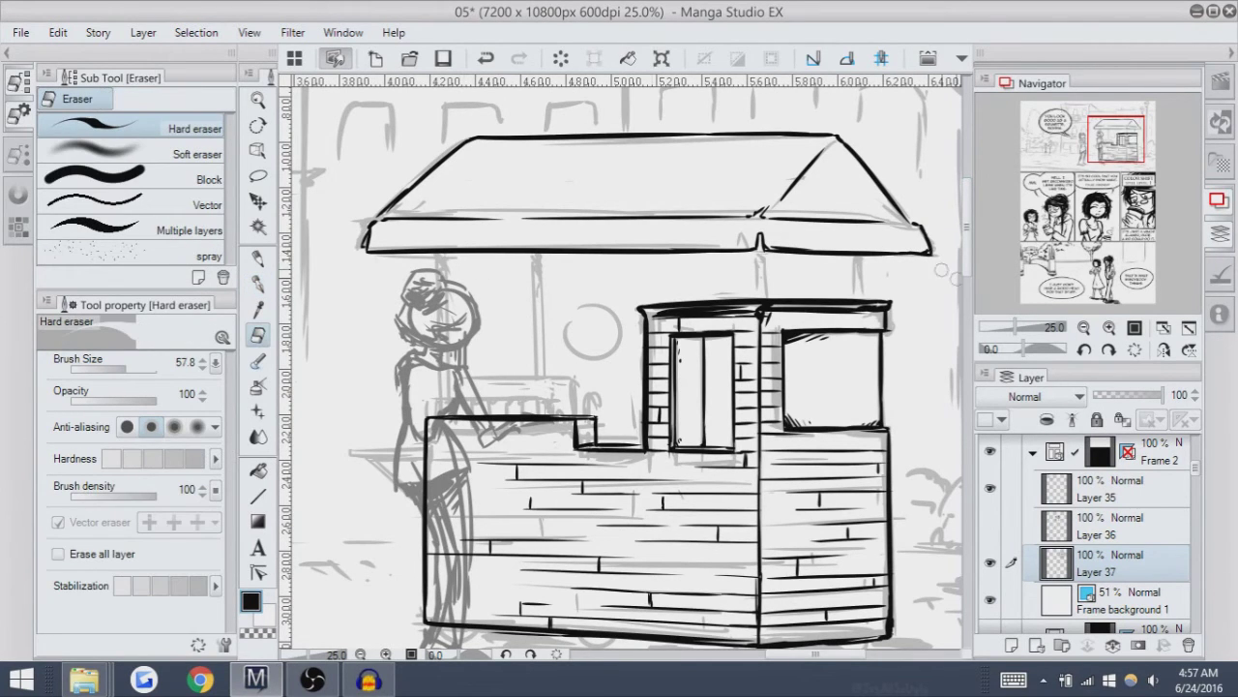
pyautogui.moveTo(614, 300); pyautogui.dragTo(539, 234)
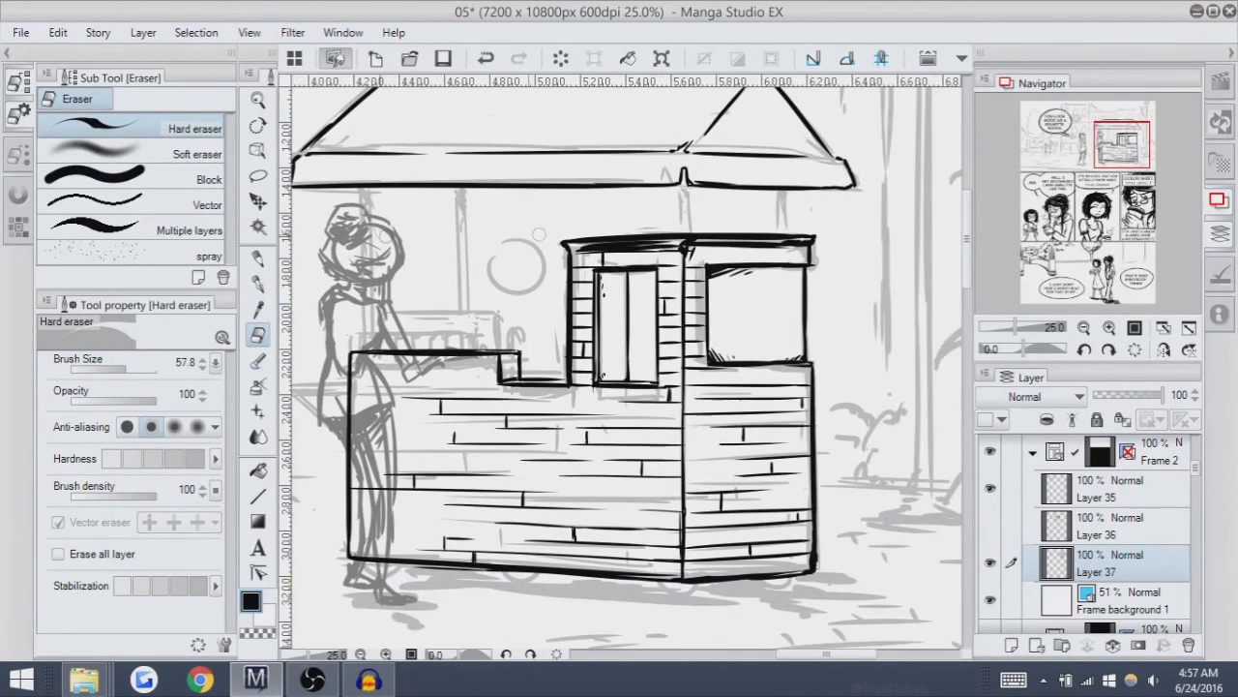
pyautogui.press('p')
pyautogui.moveTo(519, 169)
pyautogui.mouseDown()
pyautogui.moveTo(694, 302)
pyautogui.moveTo(506, 272)
pyautogui.moveTo(533, 297)
pyautogui.moveTo(616, 315)
pyautogui.moveTo(722, 266)
pyautogui.moveTo(597, 217)
pyautogui.moveTo(638, 217)
pyautogui.moveTo(563, 255)
pyautogui.moveTo(537, 241)
pyautogui.moveTo(598, 274)
pyautogui.moveTo(469, 186)
pyautogui.moveTo(473, 226)
pyautogui.moveTo(577, 263)
pyautogui.moveTo(592, 235)
pyautogui.mouseUp()
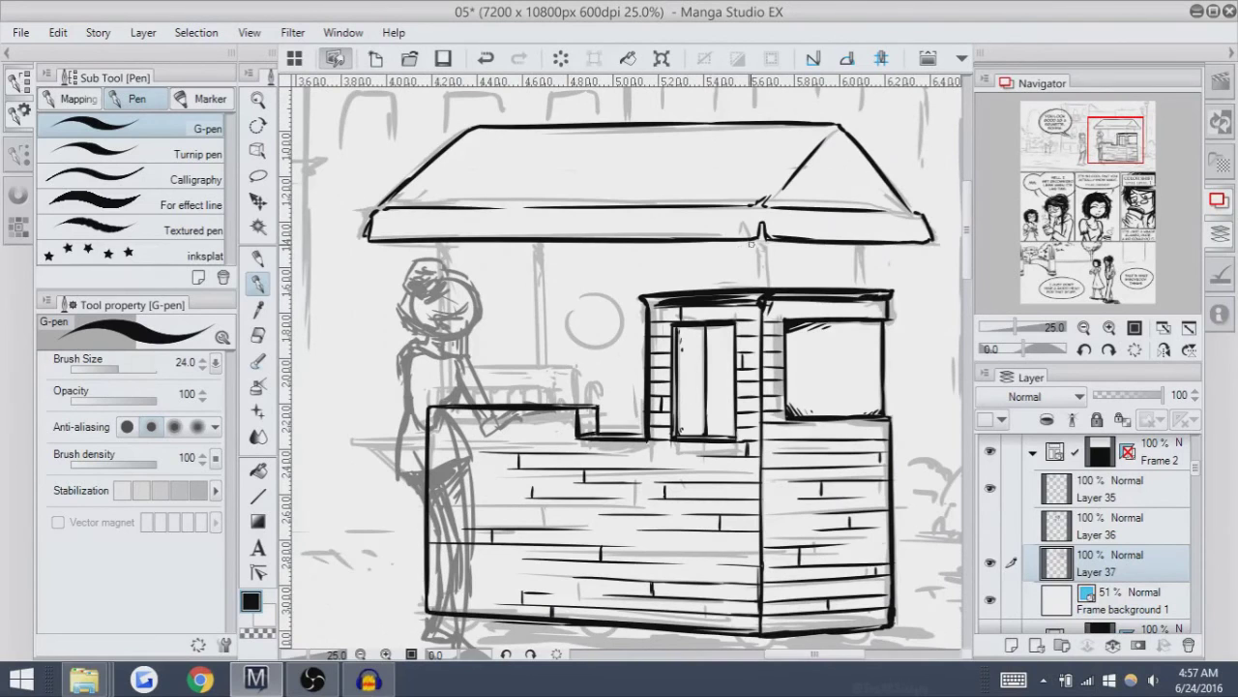
# Ink the two vertical lines of the roof post above the booth's narrow double window, retrying the strokes.
pyautogui.moveTo(728, 241); pyautogui.dragTo(731, 286)
pyautogui.hotkey('ctrl', 'z')
pyautogui.hotkey('ctrl', 'z')
pyautogui.hotkey('ctrl', 'z')
pyautogui.moveTo(742, 242); pyautogui.dragTo(741, 287)
pyautogui.hotkey('ctrl', 'z')
pyautogui.hotkey('ctrl', 'z')
pyautogui.hotkey('ctrl', 'z')
pyautogui.hotkey('ctrl', 'z')
pyautogui.moveTo(741, 242); pyautogui.dragTo(741, 287)
# Ink the two vertical lines of the roof post above the booth's large side window, retrying the strokes.
pyautogui.moveTo(830, 244)
pyautogui.mouseDown()
pyautogui.moveTo(830, 286)
pyautogui.moveTo(858, 288)
pyautogui.mouseUp()
pyautogui.hotkey('ctrl', 'z')
pyautogui.hotkey('ctrl', 'z')
pyautogui.hotkey('ctrl', 'z')
pyautogui.hotkey('ctrl', 'z')
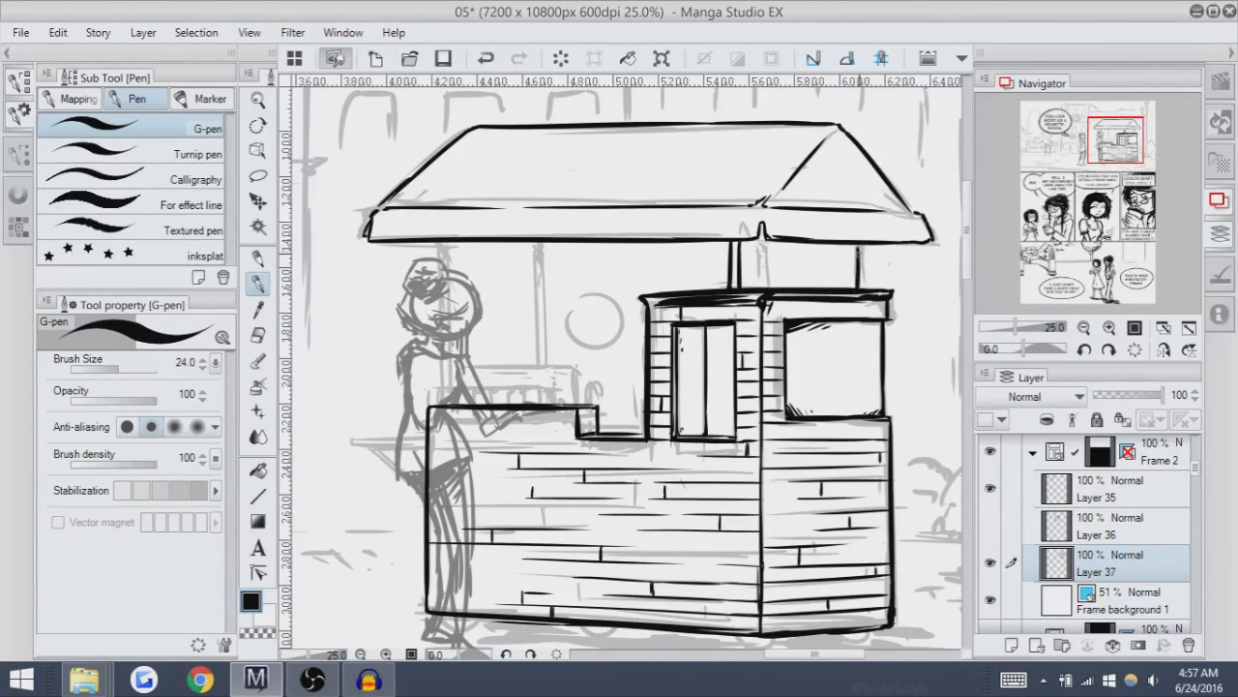
pyautogui.hotkey('ctrl', 'z')
pyautogui.moveTo(858, 243); pyautogui.dragTo(858, 288)
pyautogui.hotkey('ctrl', 'z')
pyautogui.hotkey('ctrl', 'z')
pyautogui.moveTo(858, 244); pyautogui.dragTo(854, 288)
pyautogui.hotkey('ctrl', 'z')
pyautogui.hotkey('ctrl', 'z')
pyautogui.moveTo(851, 244); pyautogui.dragTo(852, 290)
pyautogui.hotkey('ctrl', 'z')
# Ink the tall post from the fascia down to the counter beside the sketched standing figure.
pyautogui.moveTo(581, 387); pyautogui.dragTo(668, 330)
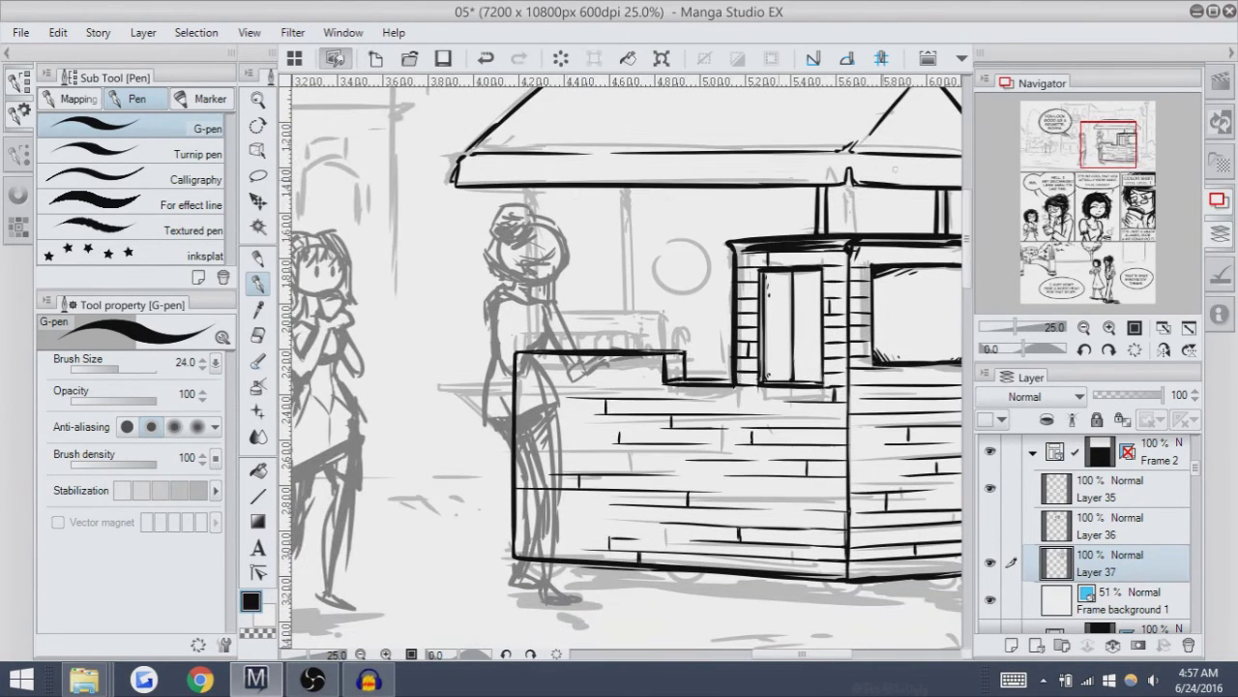
pyautogui.moveTo(552, 185)
pyautogui.mouseDown()
pyautogui.moveTo(558, 378)
pyautogui.moveTo(555, 274)
pyautogui.moveTo(557, 350)
pyautogui.mouseUp()
pyautogui.hotkey('ctrl', 'z')
pyautogui.hotkey('ctrl', 'z')
pyautogui.hotkey('ctrl', 'z')
pyautogui.hotkey('ctrl', 'z')
pyautogui.moveTo(540, 184)
pyautogui.mouseDown()
pyautogui.moveTo(545, 352)
pyautogui.moveTo(539, 277)
pyautogui.moveTo(538, 352)
pyautogui.moveTo(502, 397)
pyautogui.mouseUp()
pyautogui.hotkey('ctrl', 'z')
pyautogui.hotkey('ctrl', 'z')
pyautogui.hotkey('ctrl', 'z')
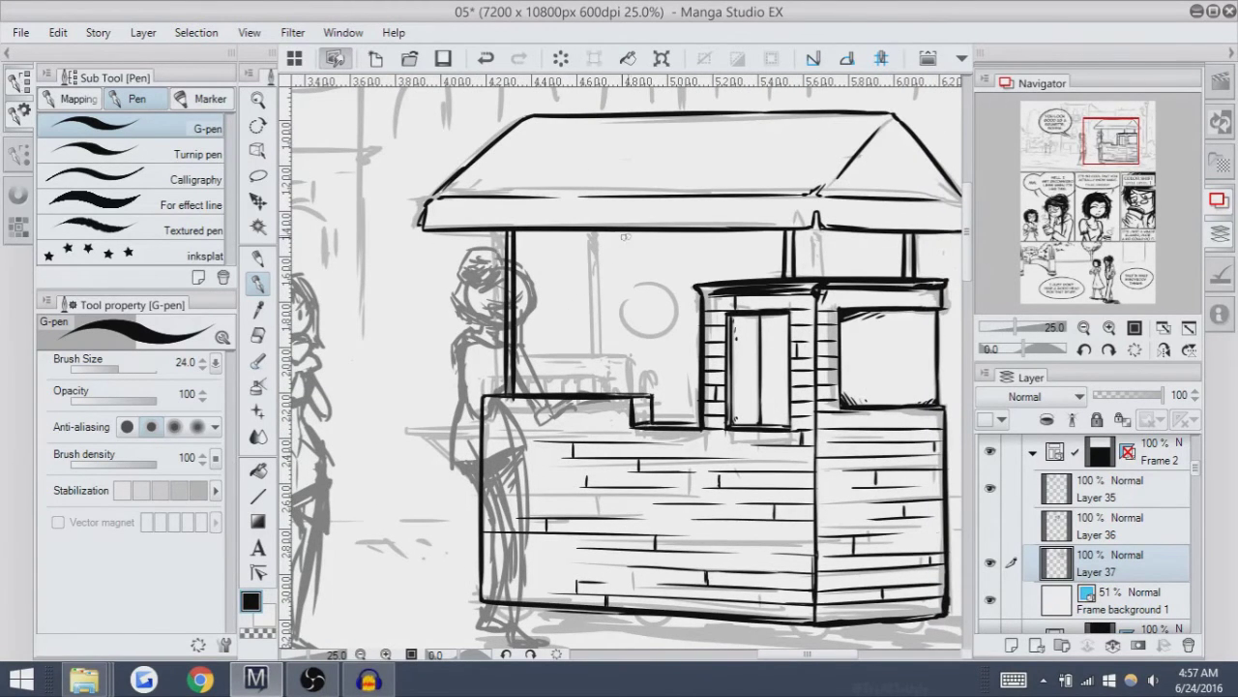
# Try to ink the long vertical lines of the rear post between the fascia and the counter.
pyautogui.hotkey('ctrl', 'z')
pyautogui.moveTo(596, 230); pyautogui.dragTo(595, 394)
pyautogui.hotkey('ctrl', 'z')
pyautogui.hotkey('ctrl', 'z')
pyautogui.moveTo(593, 230)
pyautogui.mouseDown()
pyautogui.moveTo(592, 393)
pyautogui.moveTo(573, 392)
pyautogui.moveTo(615, 397)
pyautogui.mouseUp()
pyautogui.hotkey('ctrl', 'z')
pyautogui.hotkey('ctrl', 'z')
pyautogui.hotkey('ctrl', 'z')
pyautogui.moveTo(629, 230); pyautogui.dragTo(625, 383)
pyautogui.hotkey('ctrl', 'z')
pyautogui.moveTo(629, 224)
pyautogui.mouseDown()
pyautogui.moveTo(628, 332)
pyautogui.moveTo(620, 281)
pyautogui.mouseUp()
pyautogui.hotkey('ctrl', 'z')
pyautogui.hotkey('ctrl', 'z')
pyautogui.hotkey('ctrl', 'z')
# Ink two short vertical strokes hanging from the fascia's underside above the sketched circle.
pyautogui.moveTo(611, 231)
pyautogui.mouseDown()
pyautogui.moveTo(613, 278)
pyautogui.moveTo(615, 254)
pyautogui.mouseUp()
pyautogui.hotkey('ctrl', 'z')
pyautogui.hotkey('ctrl', 'z')
pyautogui.moveTo(609, 232); pyautogui.dragTo(608, 256)
pyautogui.moveTo(626, 308)
pyautogui.mouseDown()
pyautogui.moveTo(656, 319)
pyautogui.moveTo(633, 334)
pyautogui.mouseUp()
pyautogui.hotkey('ctrl', 'z')
pyautogui.scroll(-2, 619, 367)
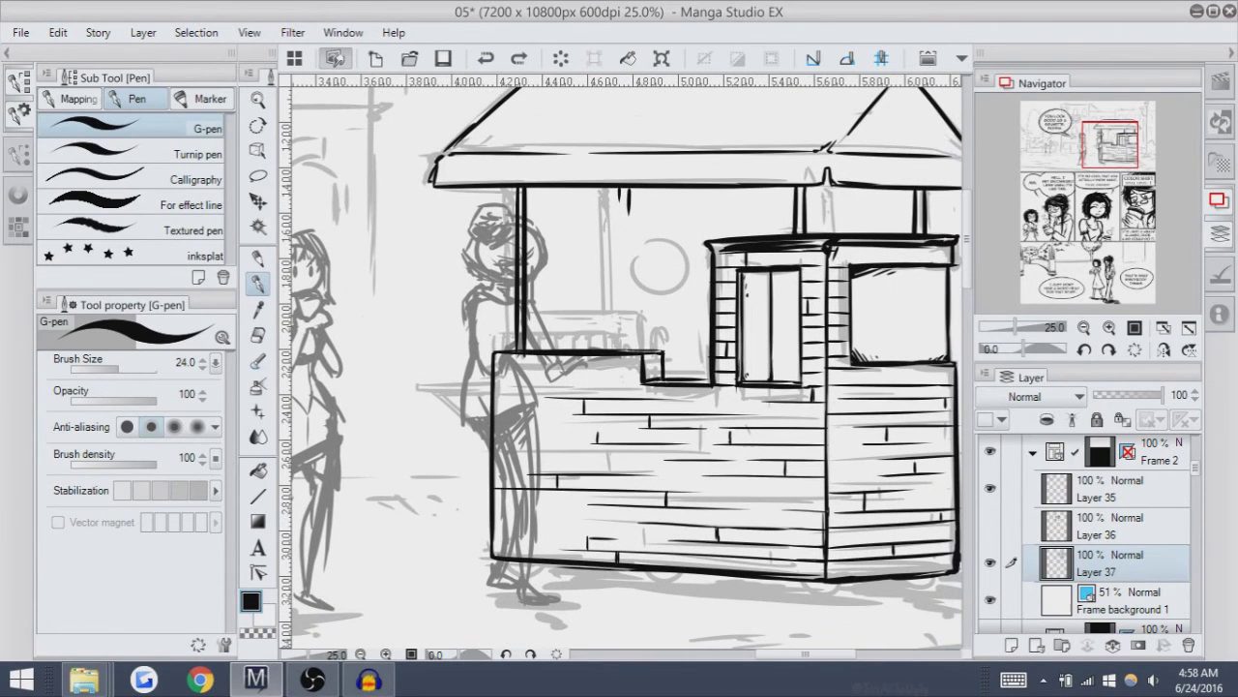
# Add a new layer beneath Layer 37 and ink the curved outline and dark lower rim of the round object under the roof.
pyautogui.hotkey('ctrl', 'shift', 'n')
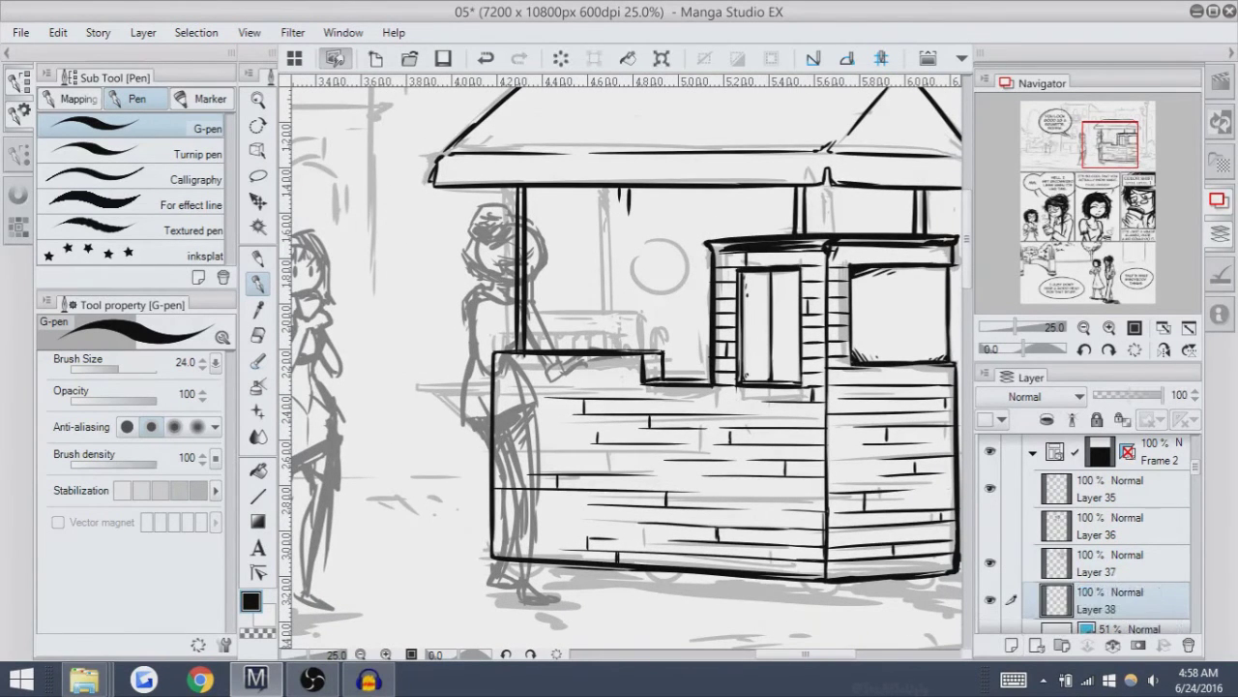
pyautogui.moveTo(693, 250); pyautogui.dragTo(616, 269)
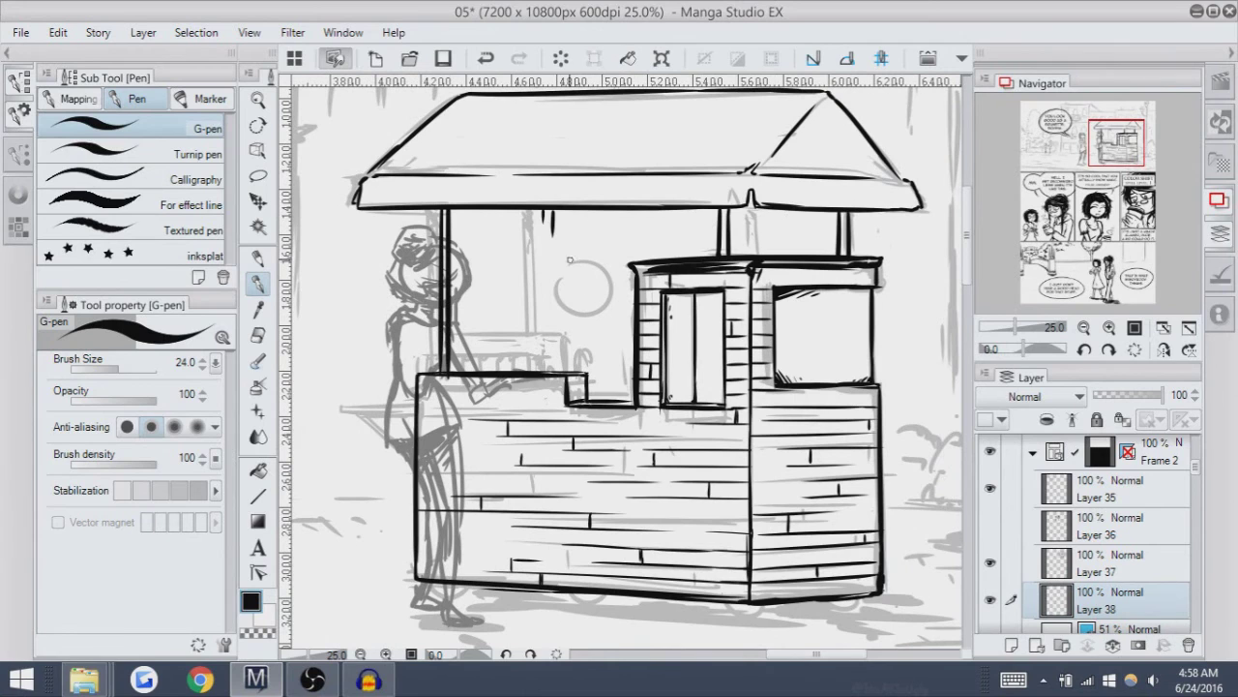
pyautogui.moveTo(560, 277)
pyautogui.mouseDown()
pyautogui.moveTo(610, 290)
pyautogui.moveTo(554, 284)
pyautogui.moveTo(606, 287)
pyautogui.moveTo(567, 257)
pyautogui.moveTo(590, 248)
pyautogui.moveTo(576, 254)
pyautogui.moveTo(614, 277)
pyautogui.mouseUp()
pyautogui.hotkey('ctrl', 'z')
pyautogui.hotkey('ctrl', 'z')
pyautogui.hotkey('ctrl', 'z')
pyautogui.hotkey('ctrl', 'z')
pyautogui.hotkey('ctrl', 'z')
pyautogui.hotkey('ctrl', 'z')
pyautogui.hotkey('ctrl', 'z')
pyautogui.hotkey('ctrl', 'z')
pyautogui.hotkey('ctrl', 'z')
pyautogui.hotkey('ctrl', 'z')
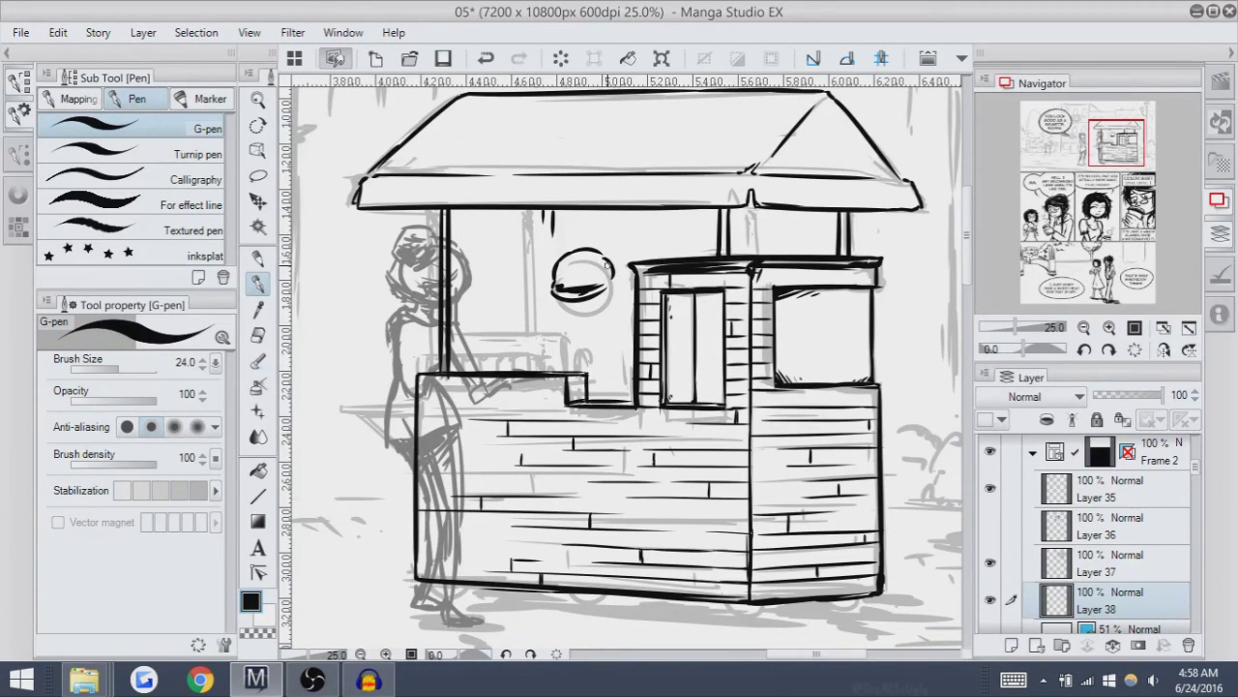
# Refine the round object under the roof and ink curved rib lines across it, retrying the strokes.
pyautogui.hotkey('ctrl', 'z')
pyautogui.hotkey('ctrl', 'z')
pyautogui.moveTo(567, 277)
pyautogui.mouseDown()
pyautogui.moveTo(594, 273)
pyautogui.moveTo(580, 258)
pyautogui.moveTo(605, 267)
pyautogui.moveTo(583, 279)
pyautogui.moveTo(600, 246)
pyautogui.mouseUp()
pyautogui.hotkey('ctrl', 'z')
pyautogui.hotkey('ctrl', 'z')
pyautogui.hotkey('ctrl', 'z')
pyautogui.hotkey('ctrl', 'z')
pyautogui.hotkey('ctrl', 'z')
pyautogui.hotkey('ctrl', 'z')
pyautogui.hotkey('ctrl', 'z')
pyautogui.hotkey('ctrl', 'z')
pyautogui.moveTo(619, 368); pyautogui.dragTo(641, 346)
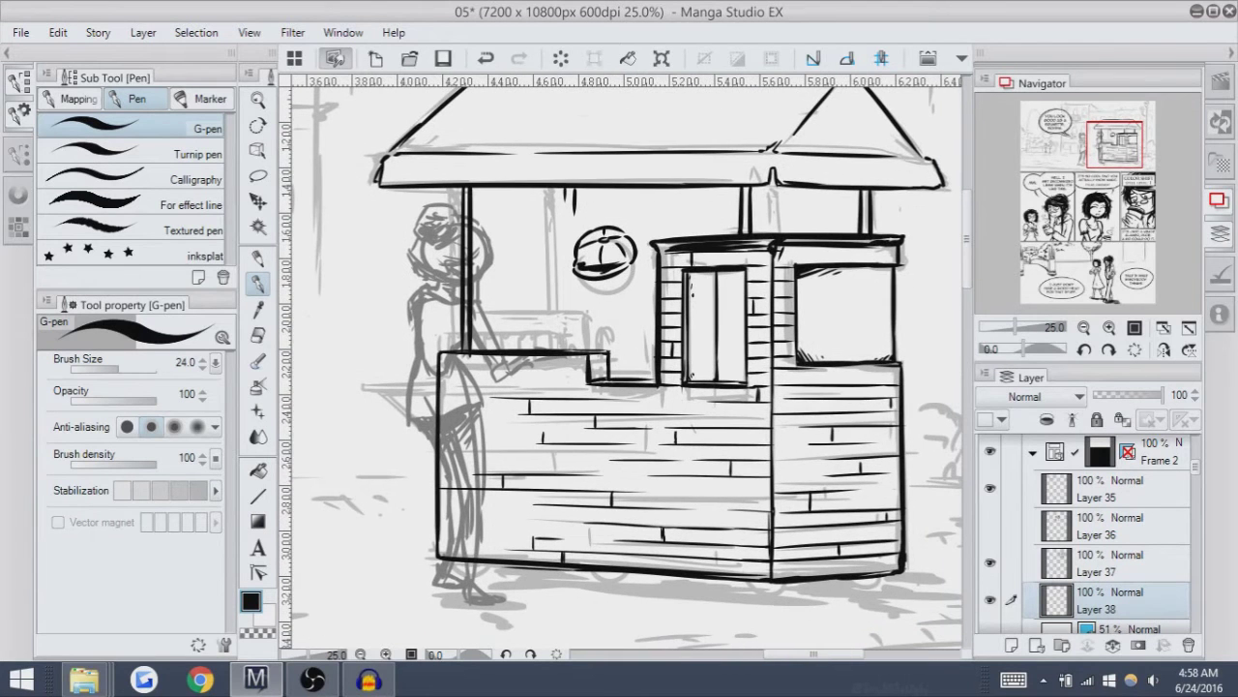
# Ink the curved chin line of the vendor's face beneath the cap, retrying the stroke.
pyautogui.hotkey('ctrl', 'z')
pyautogui.hotkey('ctrl', 'y')
pyautogui.hotkey('ctrl', 'z')
pyautogui.moveTo(575, 286); pyautogui.dragTo(606, 287)
pyautogui.hotkey('ctrl', 'z')
pyautogui.hotkey('ctrl', 'z')
pyautogui.hotkey('ctrl', 'z')
pyautogui.hotkey('ctrl', 'y')
pyautogui.hotkey('ctrl', 'z')
pyautogui.hotkey('ctrl', 'y')
pyautogui.hotkey('ctrl', 'z')
pyautogui.hotkey('ctrl', 'y')
pyautogui.hotkey('ctrl', 'z')
pyautogui.hotkey('ctrl', 'y')
pyautogui.hotkey('ctrl', 'z')
pyautogui.hotkey('ctrl', 'y')
pyautogui.hotkey('ctrl', 'z')
pyautogui.hotkey('ctrl', 'y')
pyautogui.hotkey('ctrl', 'z')
pyautogui.hotkey('ctrl', 'y')
pyautogui.hotkey('ctrl', 'z')
pyautogui.hotkey('ctrl', 'y')
pyautogui.hotkey('ctrl', 'z')
pyautogui.hotkey('ctrl', 'y')
pyautogui.hotkey('ctrl', 'z')
pyautogui.hotkey('ctrl', 'y')
pyautogui.hotkey('ctrl', 'z')
pyautogui.hotkey('ctrl', 'z')
# Ink dark hair tufts on both sides of the vendor's face below the cap's rim.
pyautogui.moveTo(631, 276); pyautogui.dragTo(640, 265)
pyautogui.hotkey('ctrl', 'z')
pyautogui.hotkey('ctrl', 'z')
pyautogui.hotkey('ctrl', 'z')
pyautogui.hotkey('ctrl', 'z')
pyautogui.moveTo(577, 276); pyautogui.dragTo(584, 290)
pyautogui.hotkey('ctrl', 'z')
pyautogui.moveTo(578, 276); pyautogui.dragTo(585, 290)
pyautogui.hotkey('ctrl', 'z')
pyautogui.hotkey('ctrl', 'z')
pyautogui.hotkey('ctrl', 'z')
pyautogui.hotkey('ctrl', 'y')
pyautogui.hotkey('ctrl', 'z')
pyautogui.hotkey('ctrl', 'y')
pyautogui.hotkey('ctrl', 'z')
pyautogui.hotkey('ctrl', 'y')
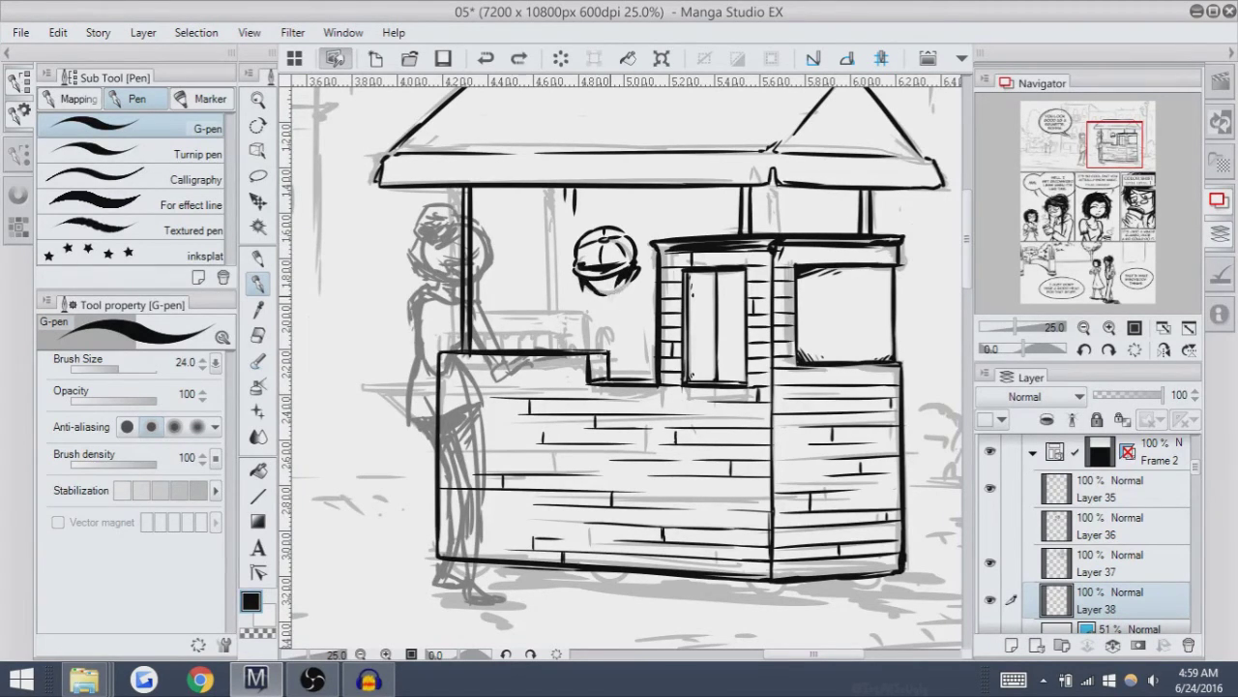
# Ink the vendor's shoulders and the long body line running down towards the counter beside the booth wall.
pyautogui.moveTo(621, 292); pyautogui.dragTo(625, 275)
pyautogui.hotkey('ctrl', 'z')
pyautogui.hotkey('ctrl', 'z')
pyautogui.moveTo(579, 291)
pyautogui.mouseDown()
pyautogui.moveTo(583, 310)
pyautogui.moveTo(658, 297)
pyautogui.moveTo(638, 309)
pyautogui.moveTo(641, 335)
pyautogui.mouseUp()
pyautogui.hotkey('ctrl', 'z')
pyautogui.hotkey('ctrl', 'z')
pyautogui.hotkey('ctrl', 'z')
pyautogui.hotkey('ctrl', 'z')
pyautogui.hotkey('ctrl', 'z')
pyautogui.hotkey('ctrl', 'z')
pyautogui.hotkey('ctrl', 'z')
pyautogui.hotkey('ctrl', 'z')
pyautogui.moveTo(639, 286); pyautogui.dragTo(643, 352)
pyautogui.hotkey('ctrl', 'z')
pyautogui.hotkey('ctrl', 'z')
pyautogui.hotkey('ctrl', 'z')
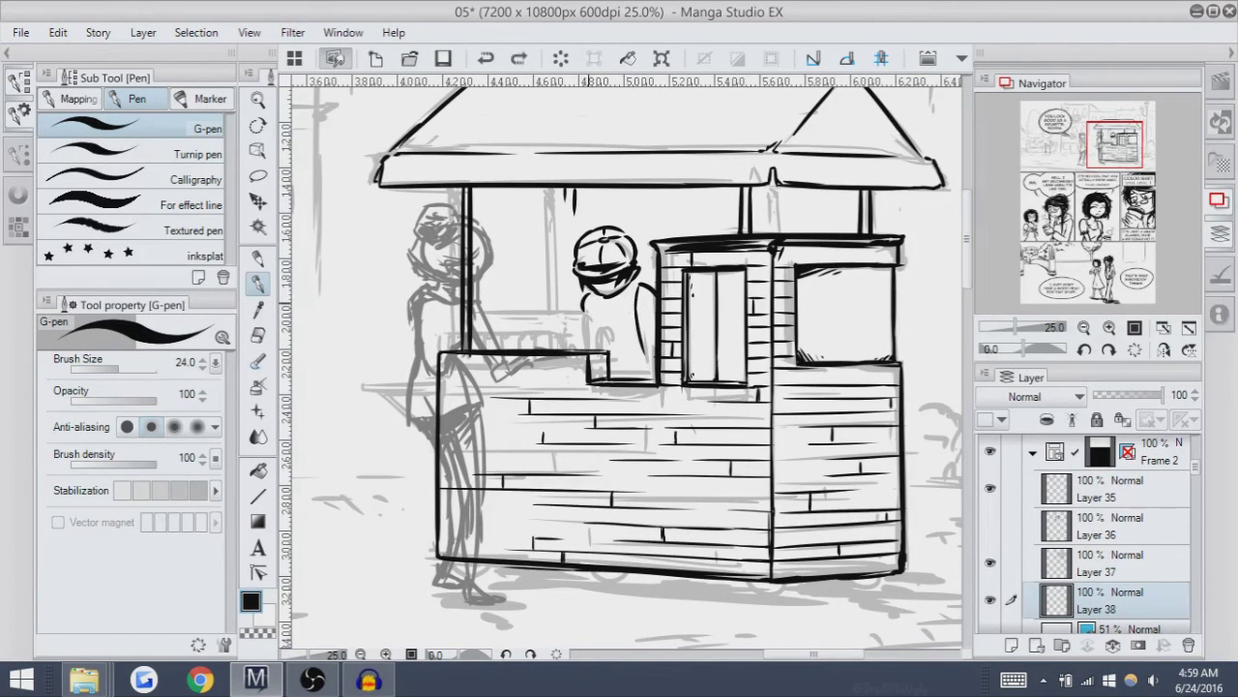
# Ink the apron's straps and bib on the vendor's chest.
pyautogui.moveTo(589, 294); pyautogui.dragTo(594, 310)
pyautogui.hotkey('ctrl', 'z')
pyautogui.moveTo(592, 300); pyautogui.dragTo(597, 333)
pyautogui.hotkey('ctrl', 'z')
pyautogui.moveTo(593, 295)
pyautogui.mouseDown()
pyautogui.moveTo(601, 322)
pyautogui.moveTo(627, 323)
pyautogui.mouseUp()
pyautogui.hotkey('ctrl', 'z')
pyautogui.hotkey('ctrl', 'z')
pyautogui.hotkey('ctrl', 'z')
pyautogui.hotkey('ctrl', 'z')
pyautogui.hotkey('ctrl', 'z')
pyautogui.hotkey('ctrl', 'z')
pyautogui.hotkey('ctrl', 'z')
# Ink the lidded cup on the counter in front of the vendor, with the fingers gripping it.
pyautogui.moveTo(612, 304)
pyautogui.mouseDown()
pyautogui.moveTo(622, 310)
pyautogui.moveTo(594, 347)
pyautogui.mouseUp()
pyautogui.hotkey('ctrl', 'z')
pyautogui.hotkey('ctrl', 'z')
pyautogui.hotkey('ctrl', 'z')
pyautogui.hotkey('ctrl', 'y')
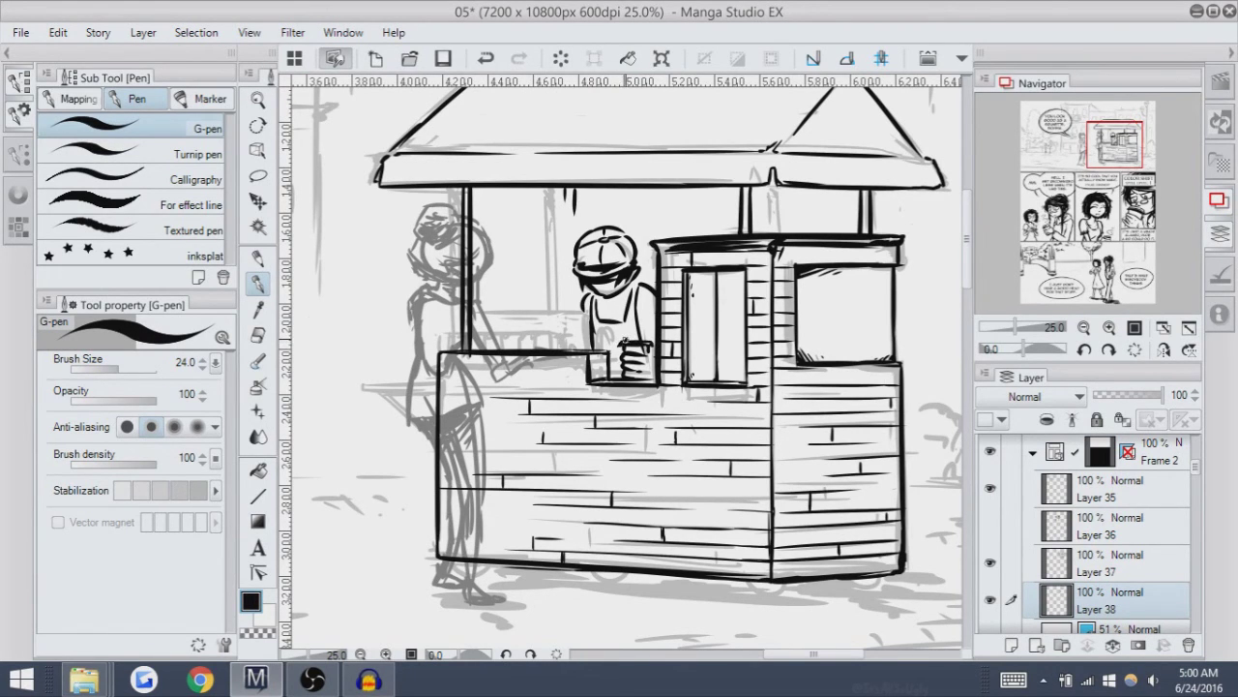
pyautogui.moveTo(622, 335)
pyautogui.mouseDown()
pyautogui.moveTo(640, 338)
pyautogui.moveTo(629, 339)
pyautogui.mouseUp()
pyautogui.hotkey('ctrl', 'z')
pyautogui.hotkey('ctrl', 'z')
pyautogui.moveTo(648, 336); pyautogui.dragTo(661, 341)
# Touch up the cup with the hard eraser and G-pen, inking its far side and the fingertips around it.
pyautogui.hotkey('ctrl', '+')
pyautogui.hotkey('ctrl', '+')
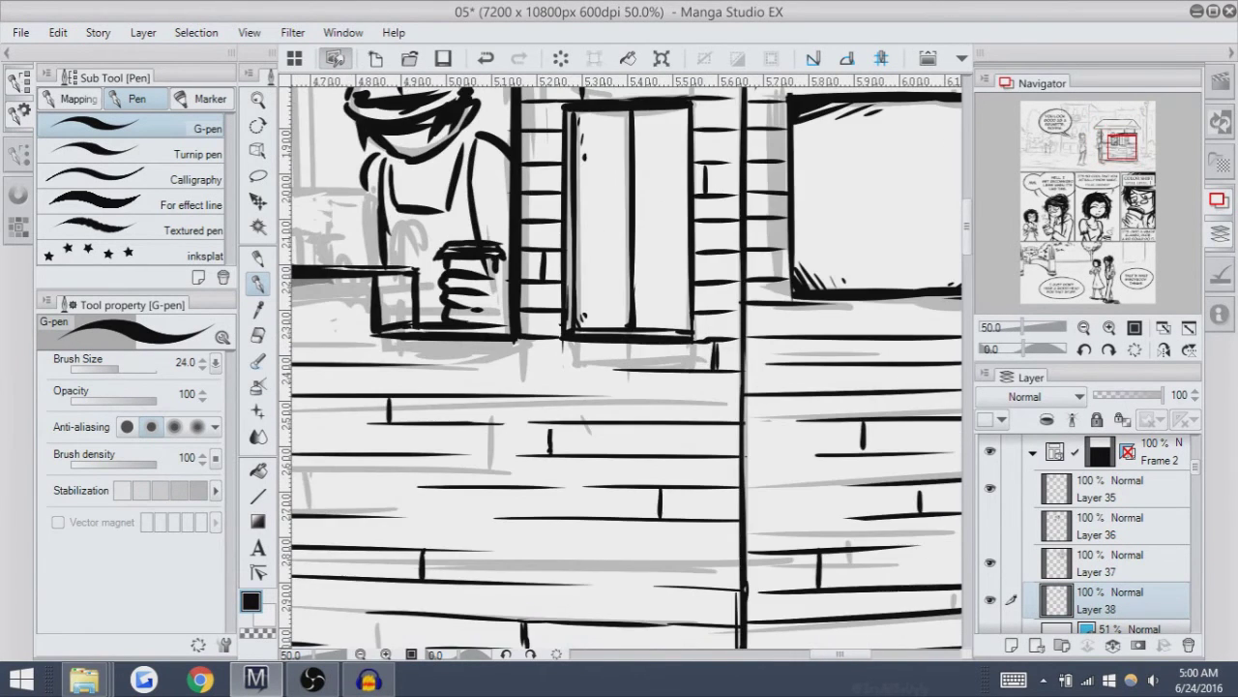
pyautogui.moveTo(465, 274); pyautogui.dragTo(508, 318)
pyautogui.press('e')
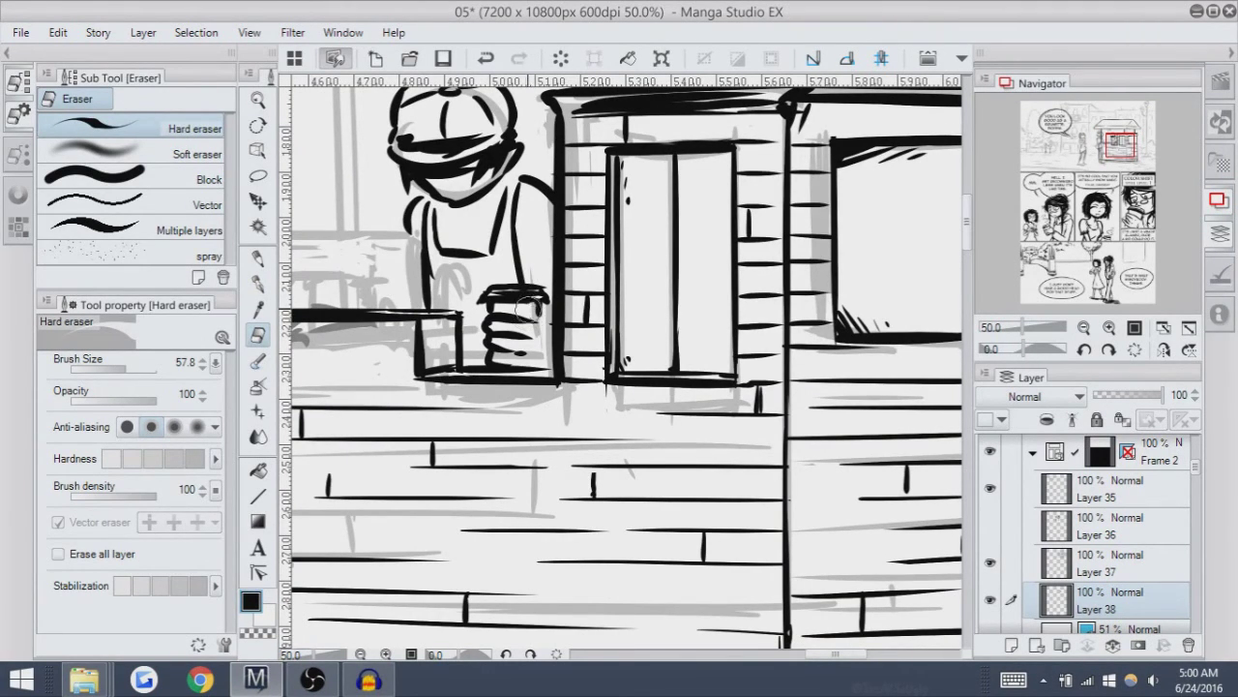
pyautogui.press('p')
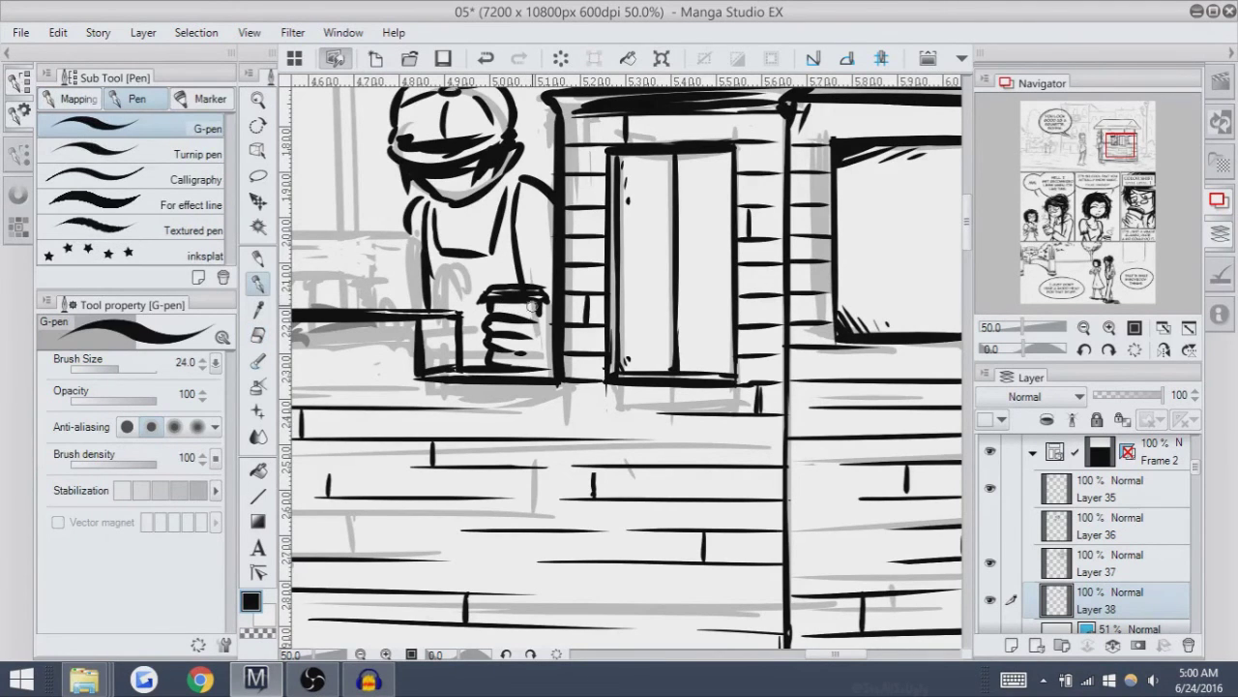
pyautogui.moveTo(515, 302); pyautogui.dragTo(516, 313)
pyautogui.moveTo(540, 320); pyautogui.dragTo(547, 356)
pyautogui.scroll(1, 534, 349)
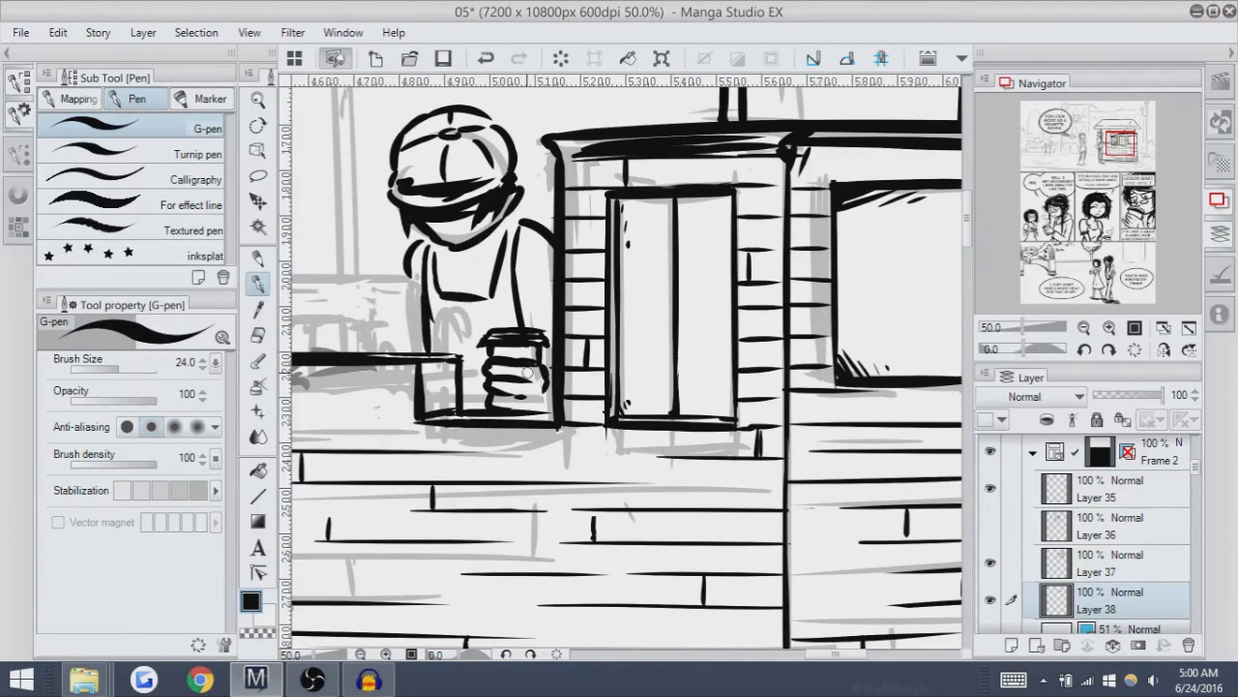
# Ink wavy steam lines rising from the cup's lid.
pyautogui.hscroll(-1, 701, 260)
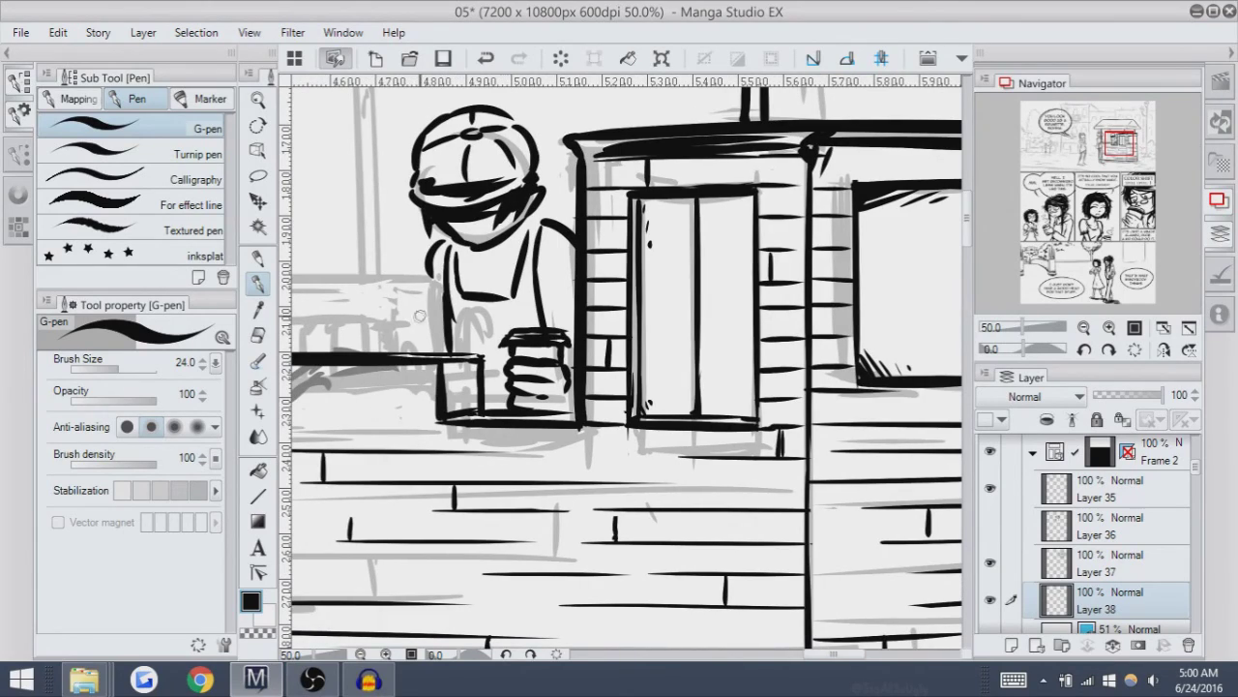
pyautogui.hscroll(-4, 624, 368)
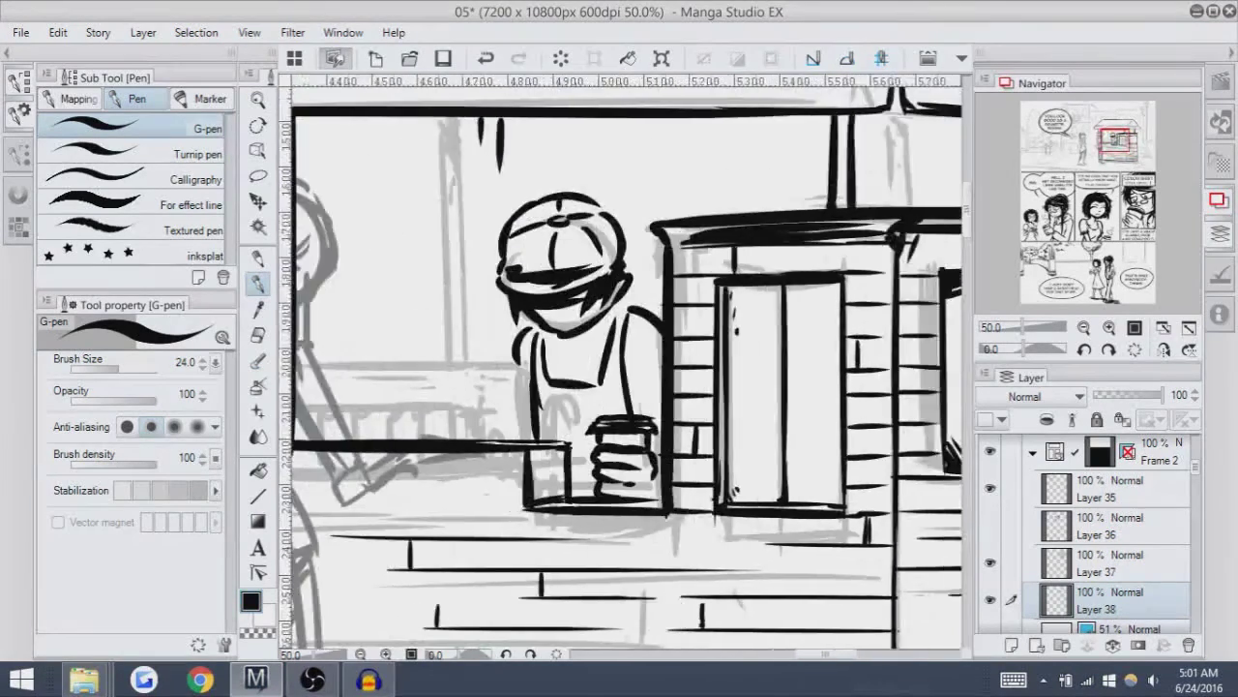
pyautogui.hscroll(1, 864, 207)
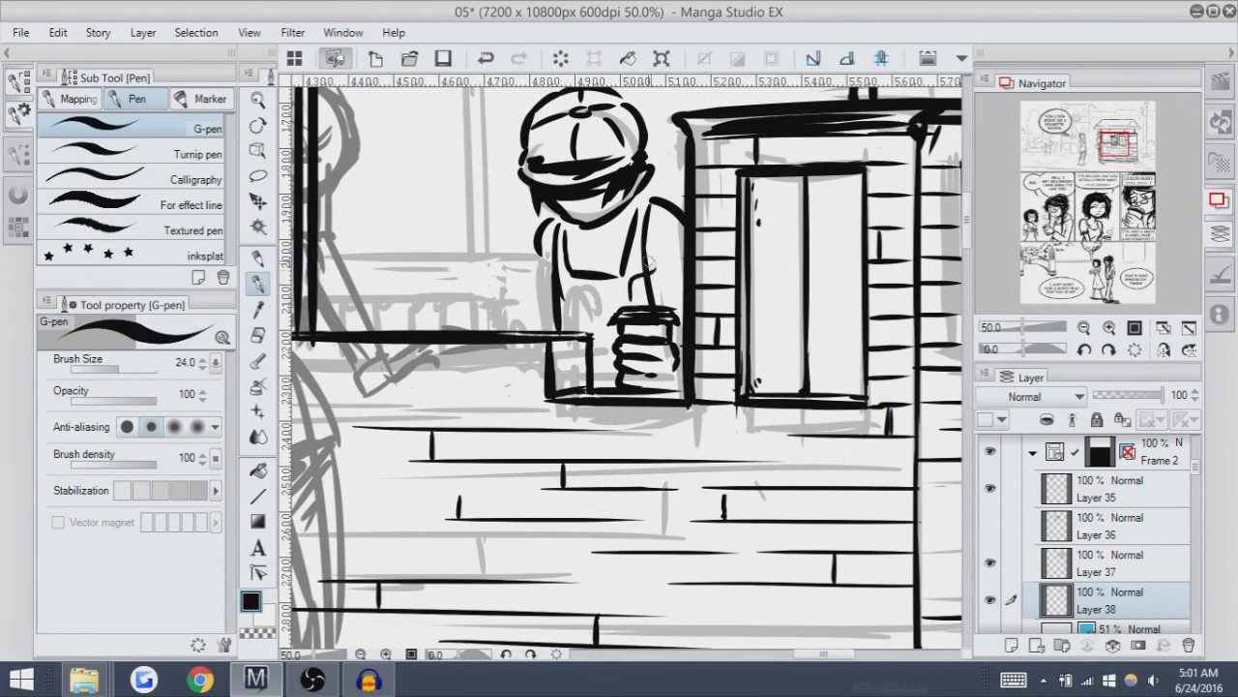
pyautogui.moveTo(669, 248)
pyautogui.mouseDown()
pyautogui.moveTo(656, 272)
pyautogui.moveTo(675, 257)
pyautogui.moveTo(670, 281)
pyautogui.moveTo(683, 271)
pyautogui.moveTo(660, 314)
pyautogui.moveTo(695, 319)
pyautogui.moveTo(697, 358)
pyautogui.moveTo(679, 247)
pyautogui.moveTo(614, 286)
pyautogui.moveTo(600, 313)
pyautogui.moveTo(566, 285)
pyautogui.moveTo(623, 271)
pyautogui.mouseUp()
pyautogui.hotkey('ctrl', 'z')
pyautogui.scroll(-1, 623, 271)
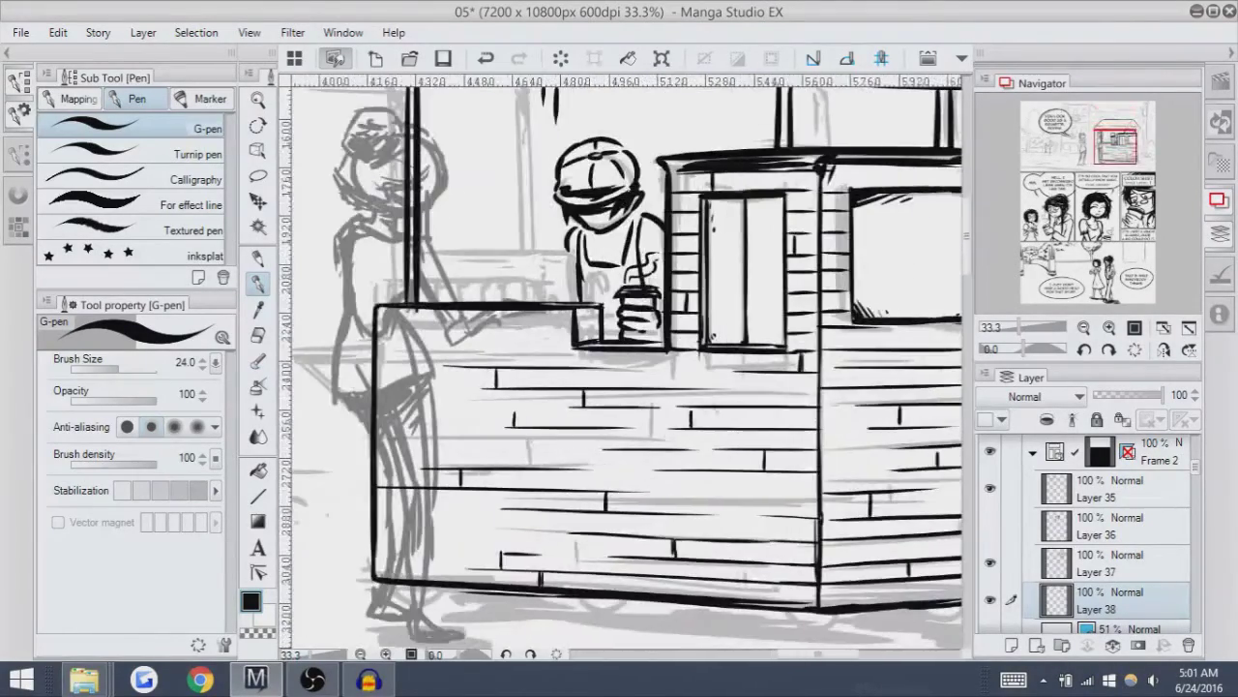
pyautogui.moveTo(623, 271)
pyautogui.mouseDown()
pyautogui.moveTo(552, 300)
pyautogui.moveTo(565, 339)
pyautogui.mouseUp()
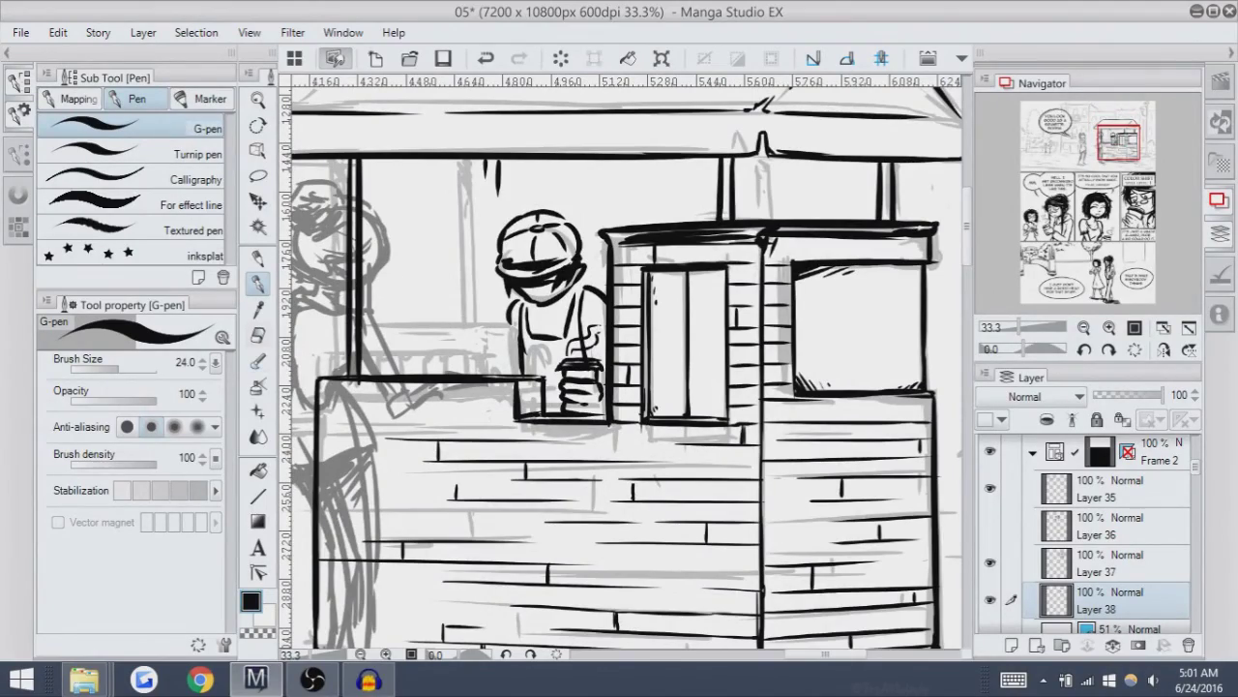
pyautogui.moveTo(339, 290)
pyautogui.mouseDown()
pyautogui.moveTo(348, 280)
pyautogui.moveTo(324, 251)
pyautogui.moveTo(392, 320)
pyautogui.mouseUp()
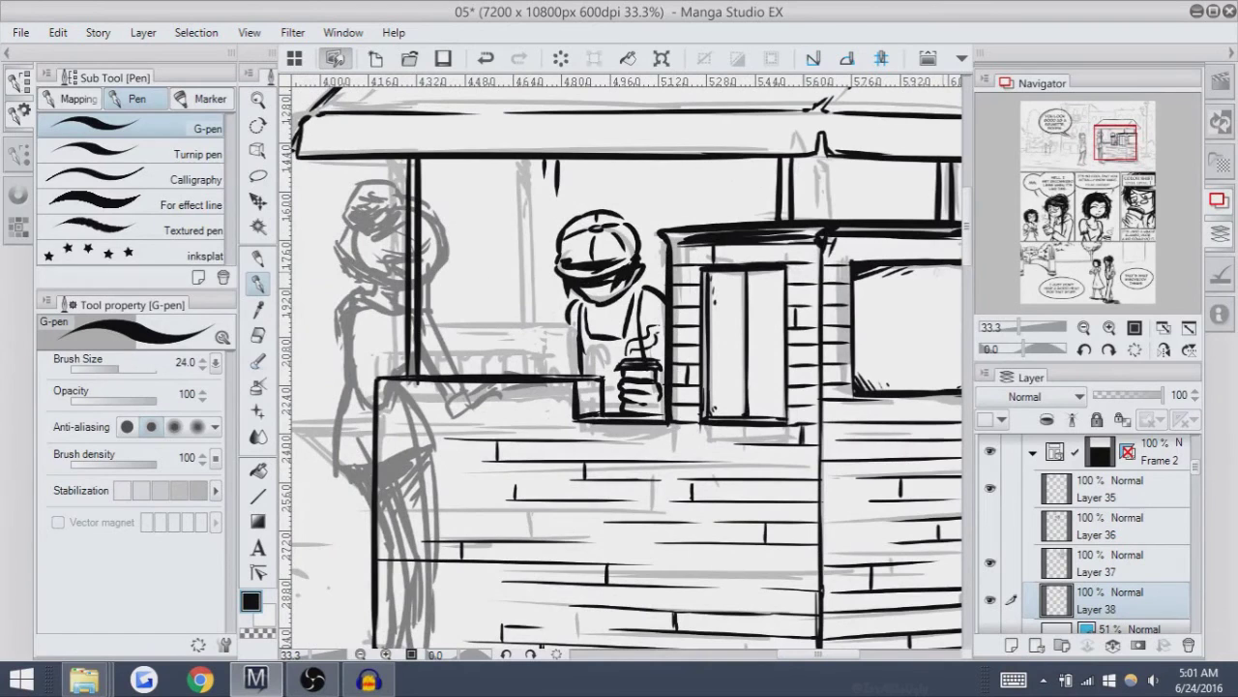
# Redraw the vendor's other arm, inking the sleeve from the shoulder down to the cuff resting on the counter.
pyautogui.hotkey('ctrl', '+')
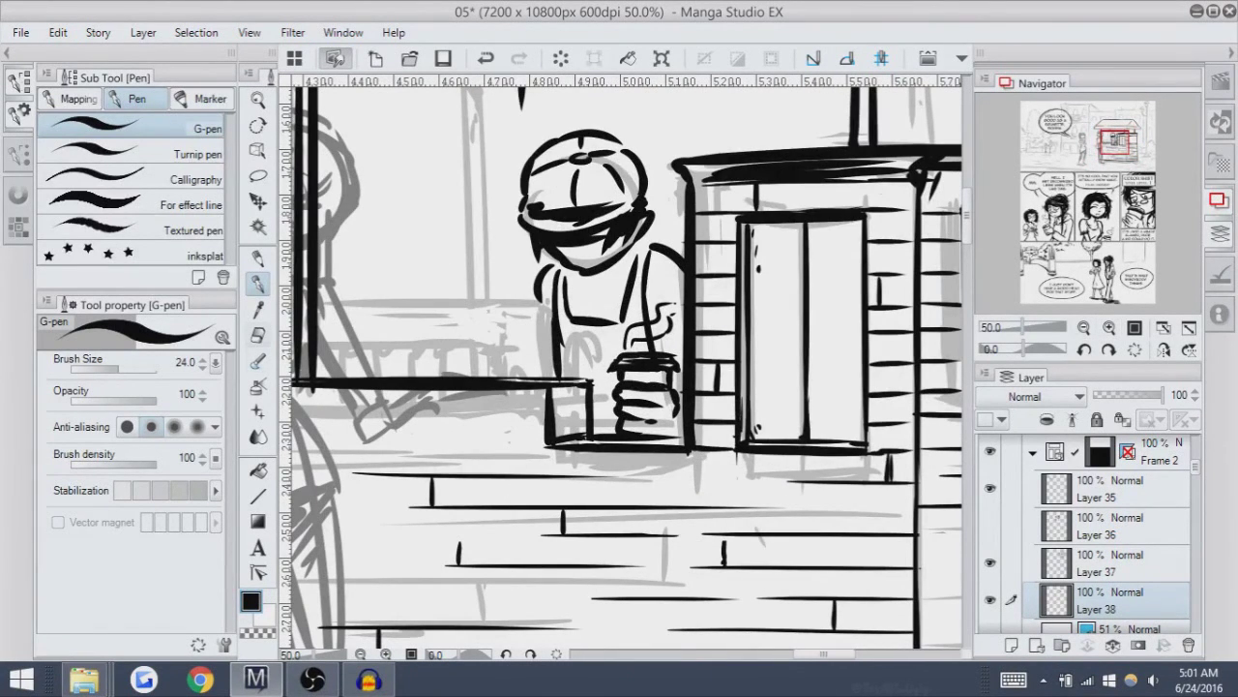
pyautogui.press('e')
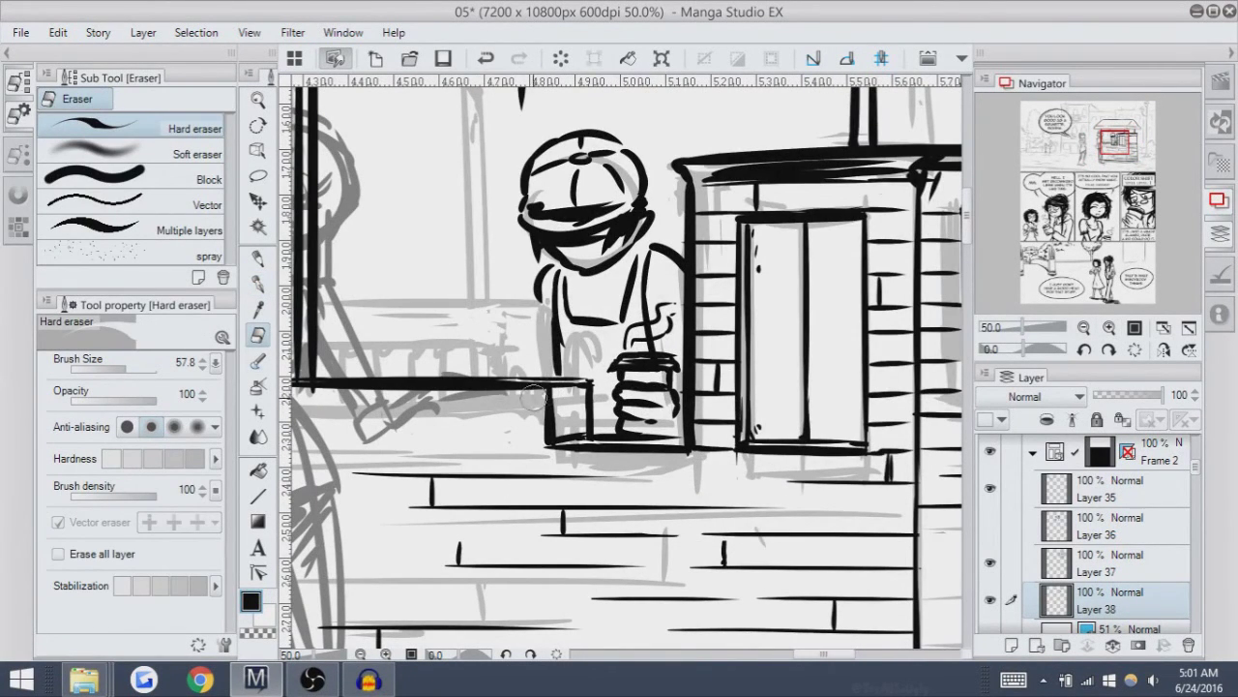
pyautogui.press('p')
pyautogui.moveTo(533, 291)
pyautogui.mouseDown()
pyautogui.moveTo(529, 339)
pyautogui.moveTo(528, 367)
pyautogui.mouseUp()
pyautogui.hotkey('ctrl', 'z')
pyautogui.hotkey('ctrl', 'z')
pyautogui.hotkey('ctrl', 'z')
pyautogui.moveTo(545, 288)
pyautogui.mouseDown()
pyautogui.moveTo(514, 351)
pyautogui.moveTo(532, 364)
pyautogui.moveTo(554, 352)
pyautogui.moveTo(506, 360)
pyautogui.moveTo(536, 349)
pyautogui.moveTo(517, 368)
pyautogui.moveTo(502, 348)
pyautogui.moveTo(526, 376)
pyautogui.moveTo(512, 365)
pyautogui.moveTo(510, 375)
pyautogui.moveTo(548, 378)
pyautogui.moveTo(542, 389)
pyautogui.moveTo(553, 365)
pyautogui.moveTo(515, 359)
pyautogui.moveTo(550, 377)
pyautogui.moveTo(508, 359)
pyautogui.moveTo(540, 347)
pyautogui.mouseUp()
pyautogui.hotkey('ctrl', 'z')
pyautogui.hotkey('ctrl', 'z')
pyautogui.hotkey('ctrl', 'z')
pyautogui.hotkey('ctrl', 'z')
pyautogui.hotkey('ctrl', 'z')
pyautogui.hotkey('ctrl', 'z')
pyautogui.hotkey('ctrl', 'z')
pyautogui.hotkey('ctrl', 'z')
pyautogui.hotkey('ctrl', 'z')
pyautogui.hotkey('ctrl', 'z')
pyautogui.hotkey('ctrl', 'z')
pyautogui.hotkey('ctrl', 'z')
pyautogui.hotkey('ctrl', 'z')
pyautogui.hotkey('ctrl', 'z')
pyautogui.hotkey('ctrl', 'z')
pyautogui.hotkey('ctrl', 'z')
pyautogui.hotkey('ctrl', 'z')
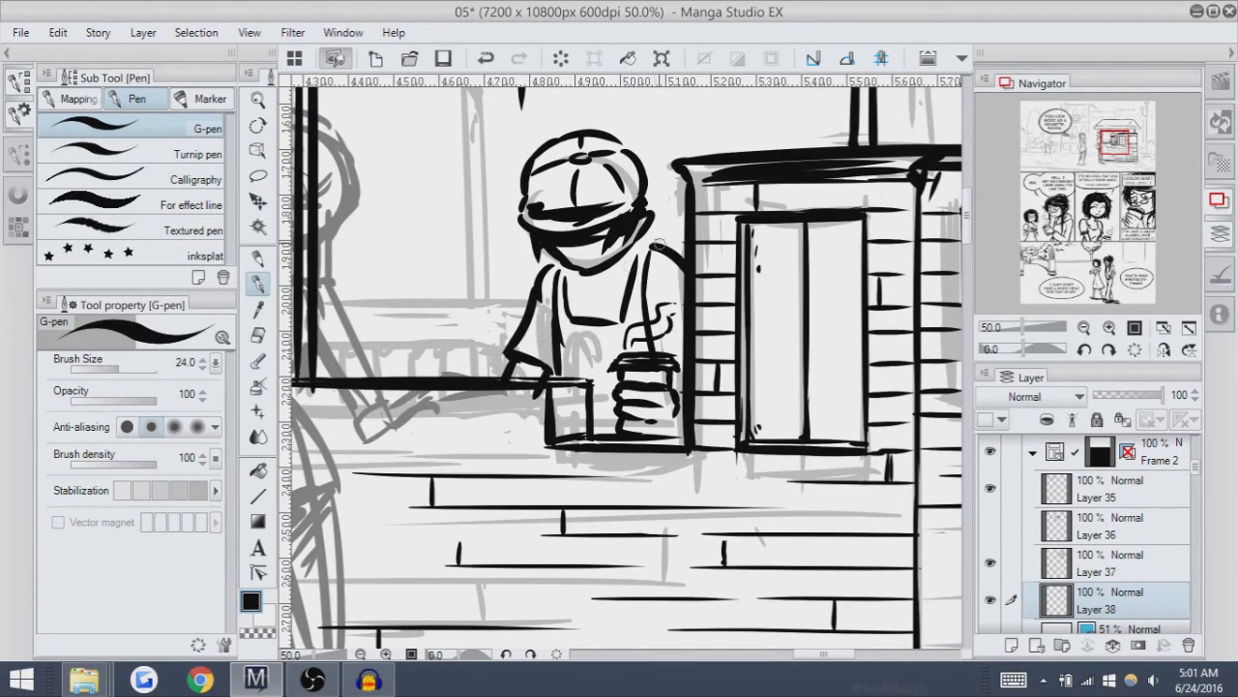
# Ink the first lines of the V-shaped shirt collar inside the apron's neckline.
pyautogui.hotkey('ctrl', 'z')
pyautogui.moveTo(580, 290)
pyautogui.mouseDown()
pyautogui.moveTo(598, 308)
pyautogui.moveTo(615, 281)
pyautogui.mouseUp()
pyautogui.hotkey('ctrl', 'z')
pyautogui.hotkey('ctrl', 'z')
pyautogui.hotkey('ctrl', 'z')
pyautogui.hotkey('ctrl', 'z')
pyautogui.hotkey('ctrl', 'z')
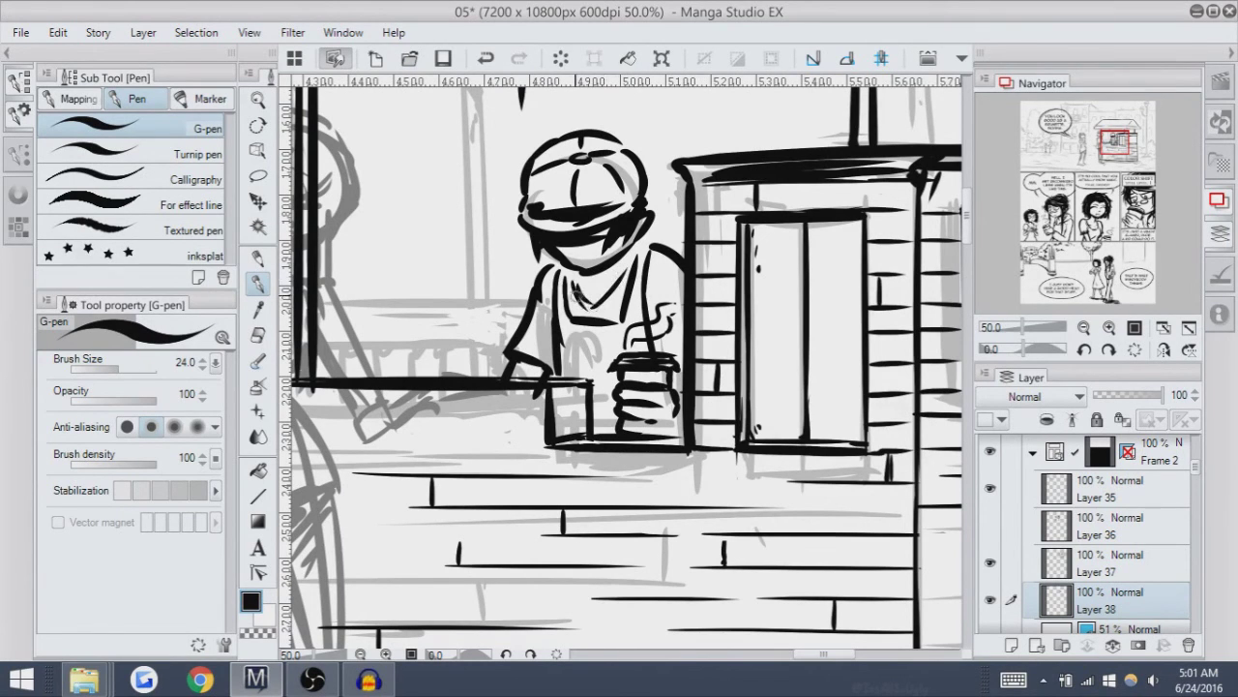
# Complete the V-shaped collar with fold lines running up to the shoulder next to the booth wall.
pyautogui.moveTo(619, 282); pyautogui.dragTo(638, 255)
pyautogui.hotkey('ctrl', 'z')
pyautogui.hotkey('ctrl', 'z')
pyautogui.hotkey('ctrl', 'z')
pyautogui.moveTo(582, 296); pyautogui.dragTo(642, 242)
pyautogui.hotkey('ctrl', 'z')
pyautogui.hotkey('ctrl', 'z')
pyautogui.hotkey('ctrl', 'z')
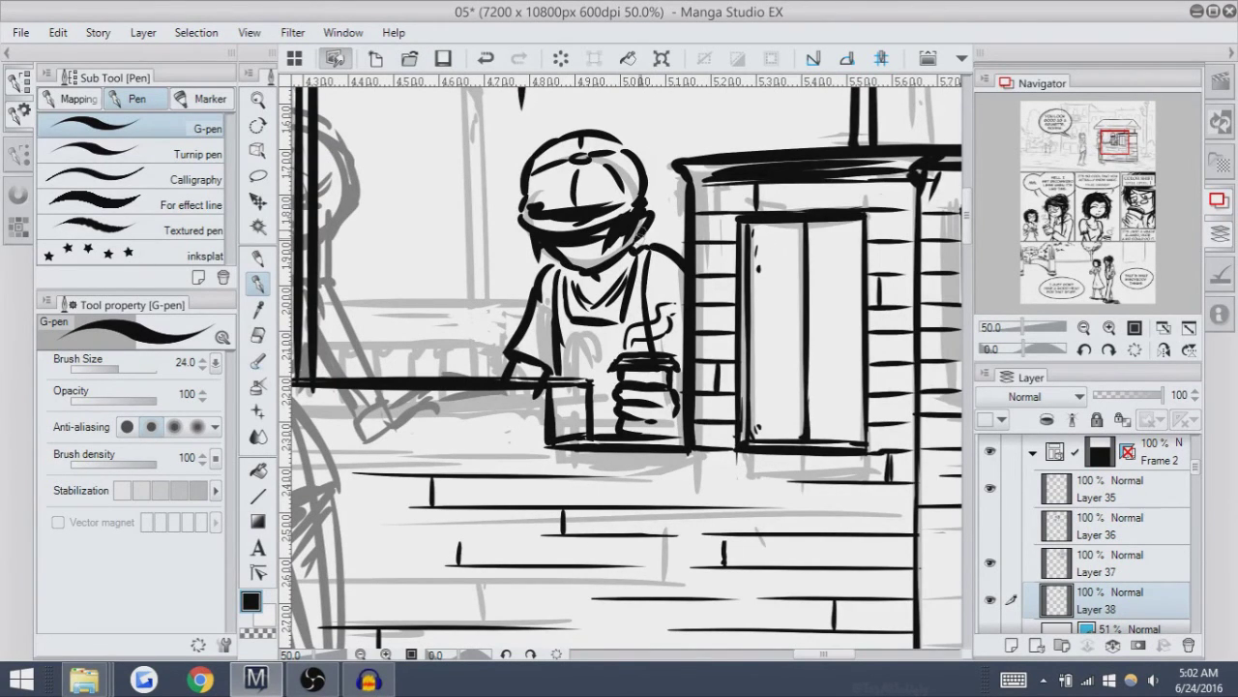
# Touch up the vendor's chin and apron lines with the G-pen and hard eraser.
pyautogui.moveTo(585, 241); pyautogui.dragTo(615, 230)
pyautogui.moveTo(580, 340)
pyautogui.mouseDown()
pyautogui.moveTo(691, 389)
pyautogui.moveTo(629, 310)
pyautogui.moveTo(603, 301)
pyautogui.mouseUp()
pyautogui.press('e')
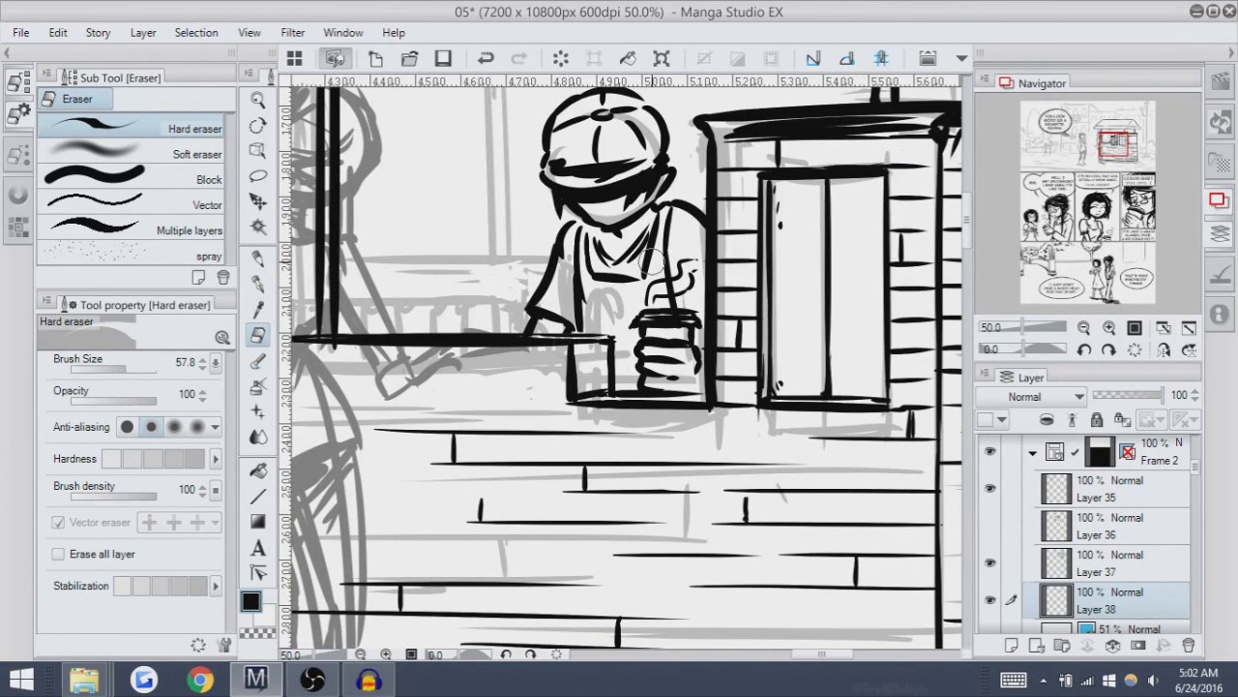
pyautogui.press('p')
pyautogui.scroll(1, 626, 369)
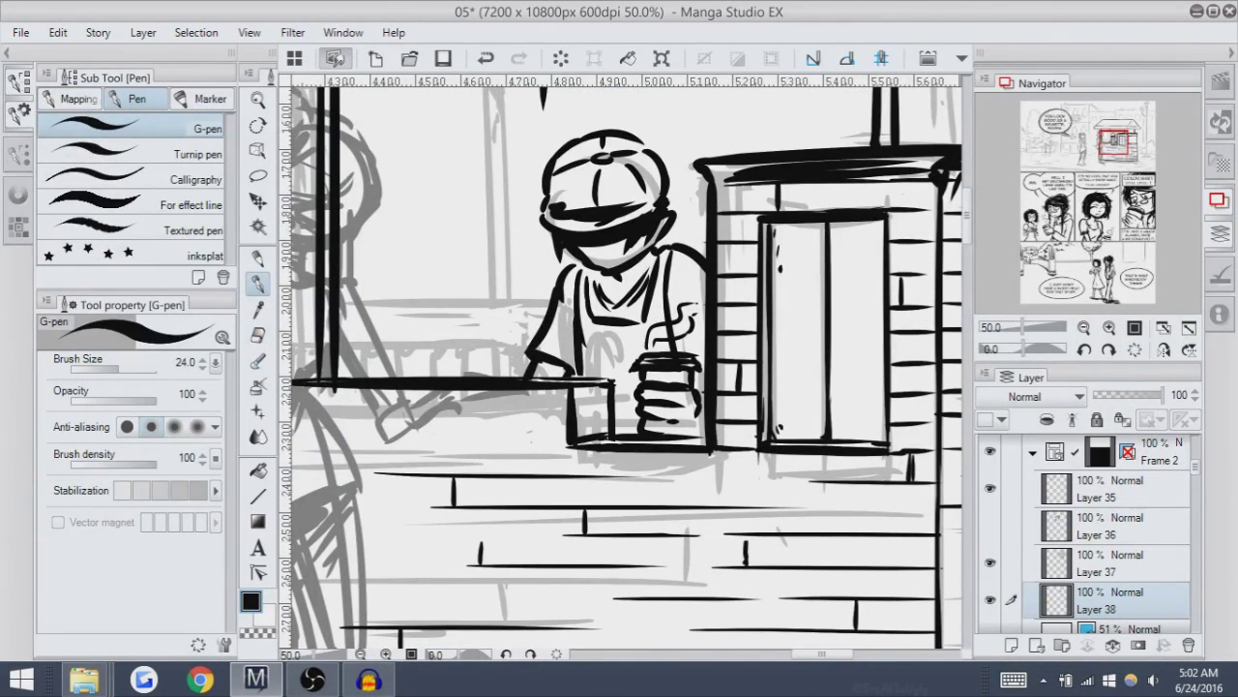
# Nudge the vendor's layer slightly left, away from the booth wall, with the Move layer tool.
pyautogui.press('k')
pyautogui.press('Left')
pyautogui.press('Left')
pyautogui.press('Left')
pyautogui.press('Left')
pyautogui.press('Left')
pyautogui.press('Left')
pyautogui.press('Left')
pyautogui.press('Left')
pyautogui.press('Left')
pyautogui.press('Left')
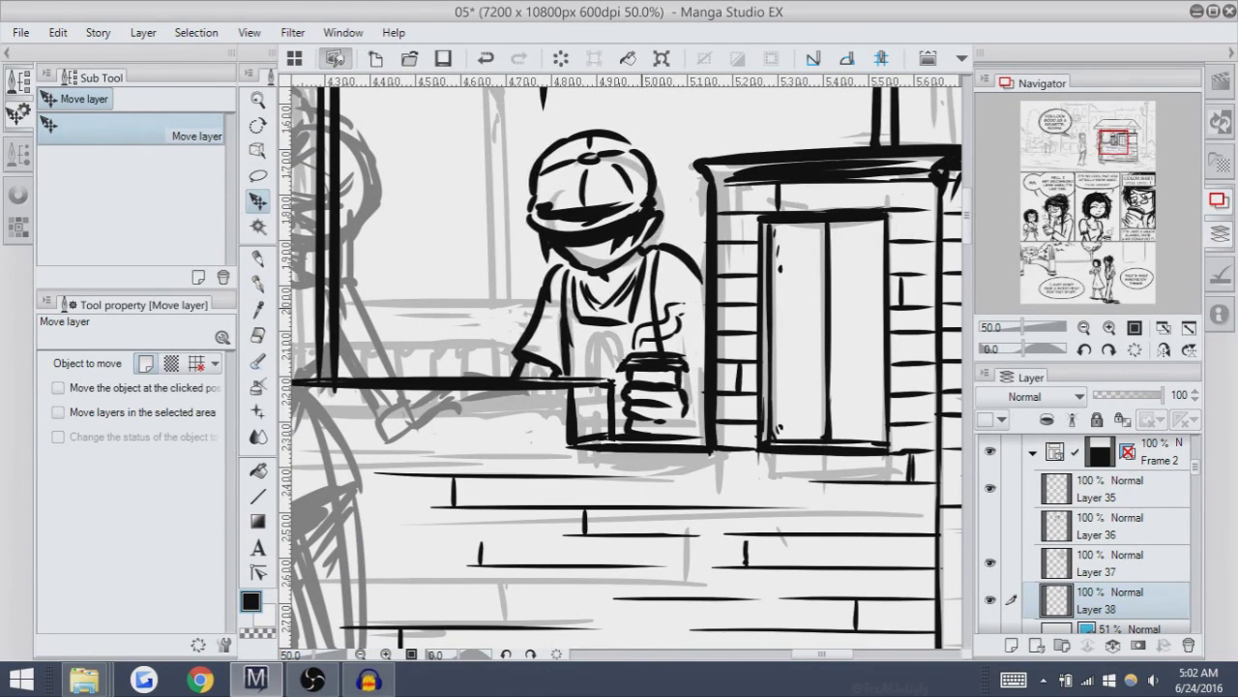
# Erase the apron line crossing the steam above the cup with the hard eraser and switch back to the G-pen.
pyautogui.press('e')
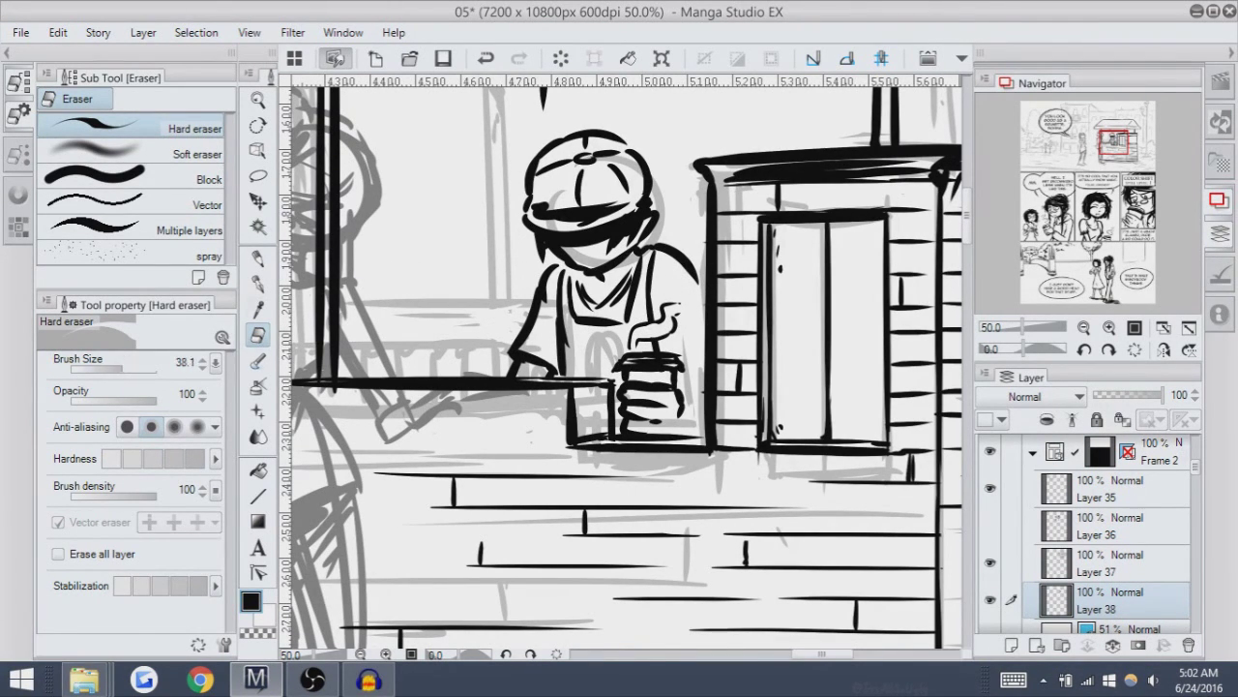
pyautogui.click(258, 282)
pyautogui.scroll(-1, 626, 361)
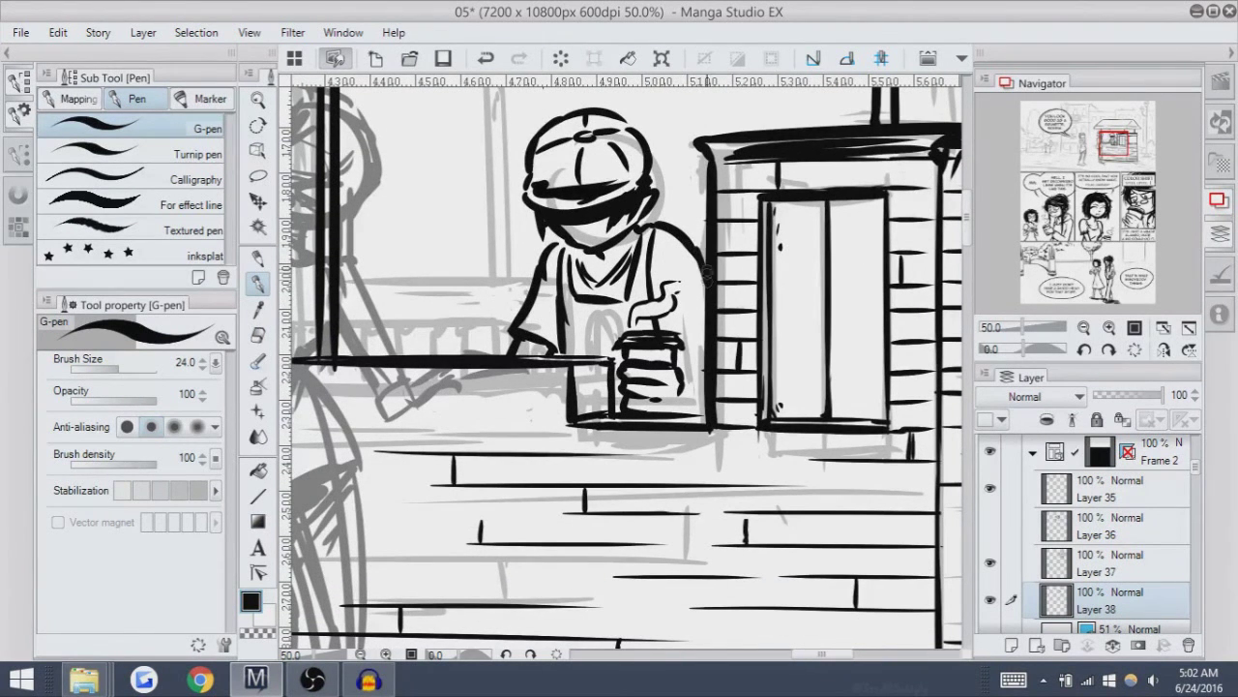
# Ink the vendor's sleeve hem where the arm meets the booth wall with the G-pen.
pyautogui.moveTo(675, 325)
pyautogui.mouseDown()
pyautogui.moveTo(714, 307)
pyautogui.moveTo(704, 311)
pyautogui.mouseUp()
pyautogui.hotkey('ctrl', 'z')
pyautogui.hotkey('ctrl', 'z')
pyautogui.hotkey('ctrl', 'z')
pyautogui.hotkey('ctrl', 'z')
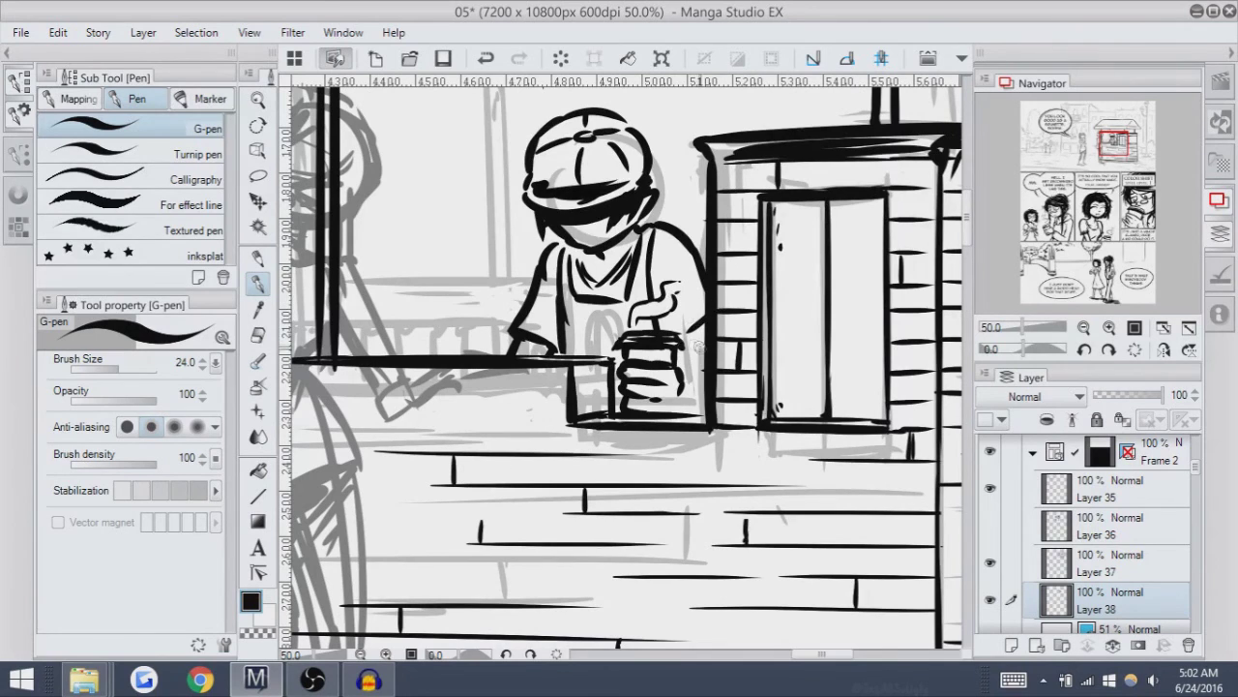
# Ink the vendor's forearm running from the booth wall to the hand holding the cup.
pyautogui.moveTo(685, 387)
pyautogui.mouseDown()
pyautogui.moveTo(737, 338)
pyautogui.moveTo(679, 388)
pyautogui.moveTo(709, 382)
pyautogui.moveTo(685, 386)
pyautogui.moveTo(710, 356)
pyautogui.moveTo(717, 369)
pyautogui.moveTo(687, 385)
pyautogui.moveTo(723, 370)
pyautogui.moveTo(713, 373)
pyautogui.moveTo(712, 349)
pyautogui.moveTo(735, 344)
pyautogui.moveTo(691, 407)
pyautogui.moveTo(696, 416)
pyautogui.moveTo(713, 391)
pyautogui.mouseUp()
pyautogui.hotkey('ctrl', 'z')
pyautogui.hotkey('ctrl', 'z')
pyautogui.hotkey('ctrl', 'z')
pyautogui.hotkey('ctrl', 'z')
pyautogui.hotkey('ctrl', 'z')
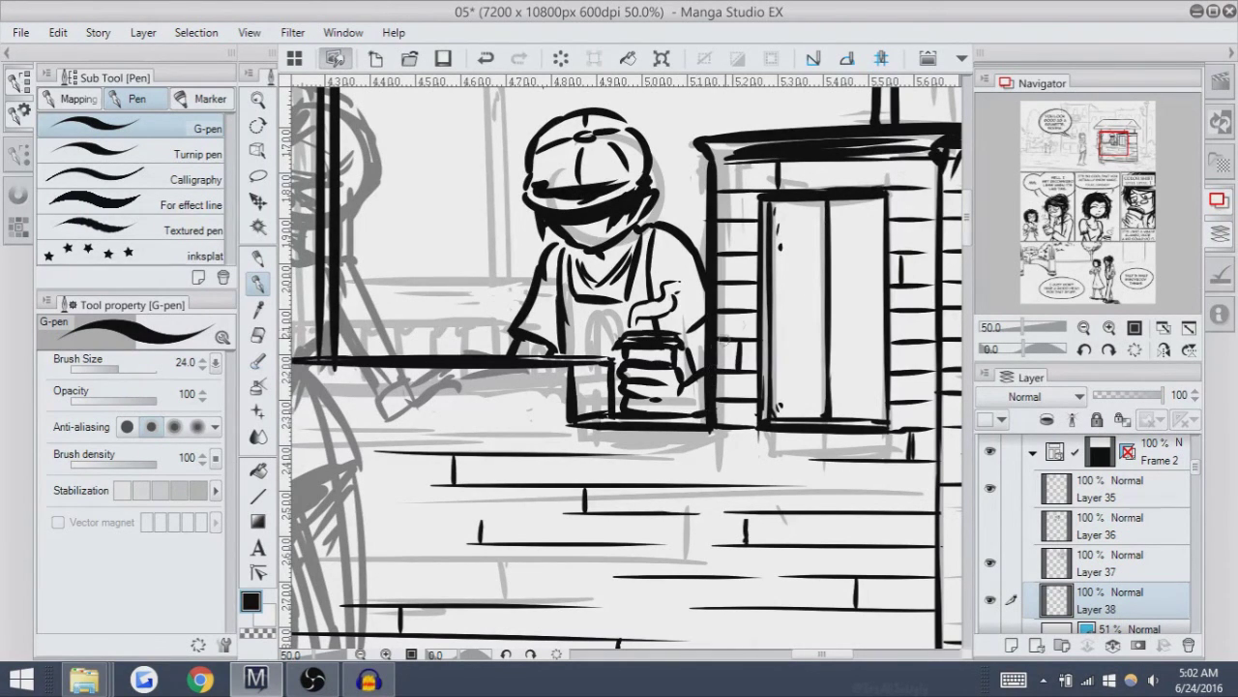
pyautogui.hotkey('ctrl', 'z')
pyautogui.click(673, 326)
# Show Layer 36 and check how the two foreground figures sit against the booth and the whole panel.
pyautogui.moveTo(620, 368)
pyautogui.mouseDown()
pyautogui.moveTo(663, 484)
pyautogui.moveTo(669, 445)
pyautogui.moveTo(863, 396)
pyautogui.mouseUp()
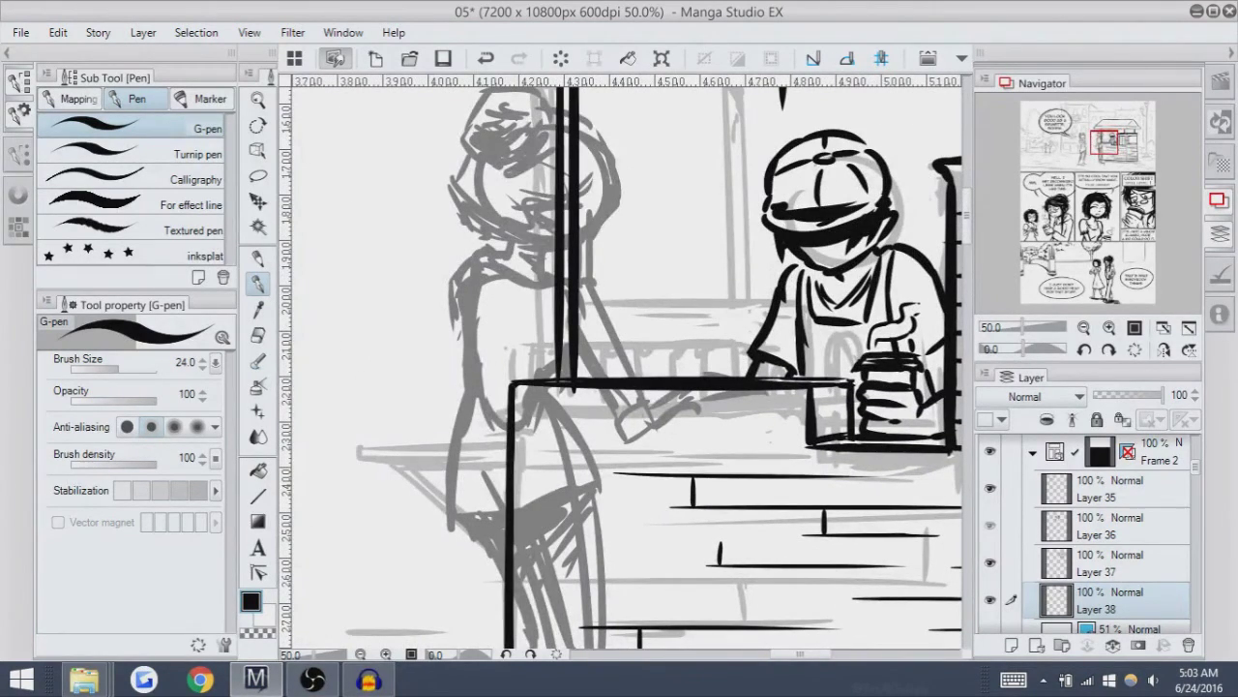
pyautogui.click(990, 525)
pyautogui.click(1084, 327)
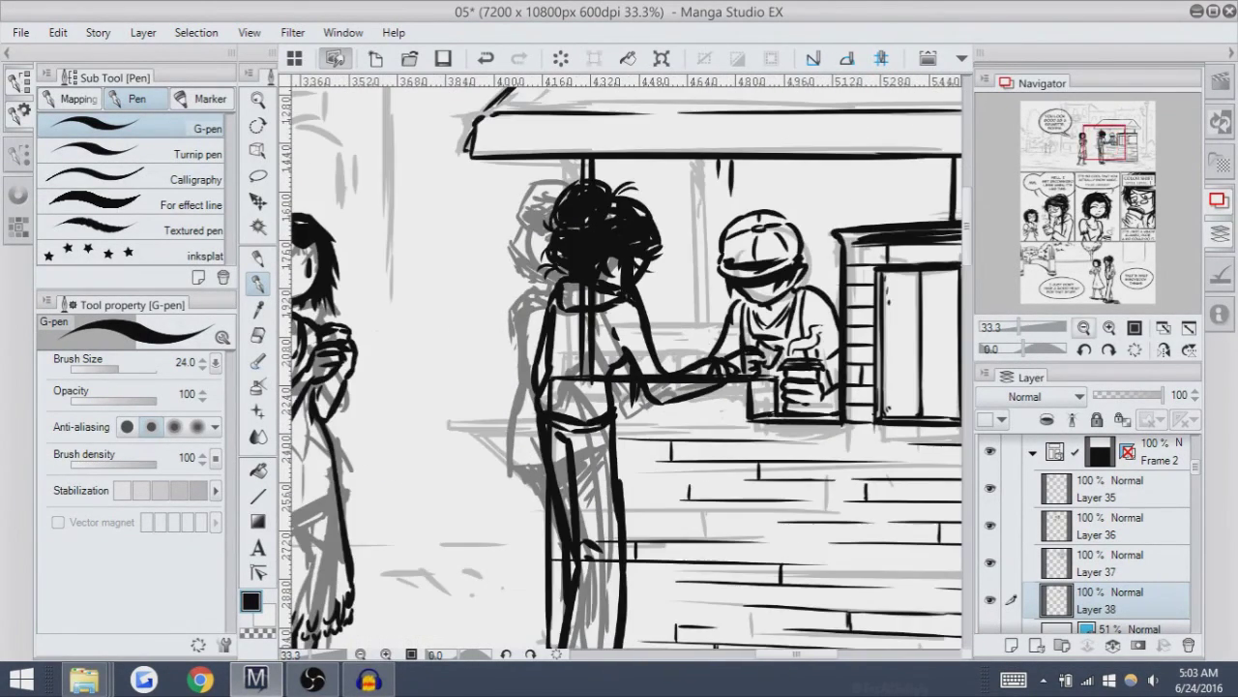
pyautogui.click(1084, 327)
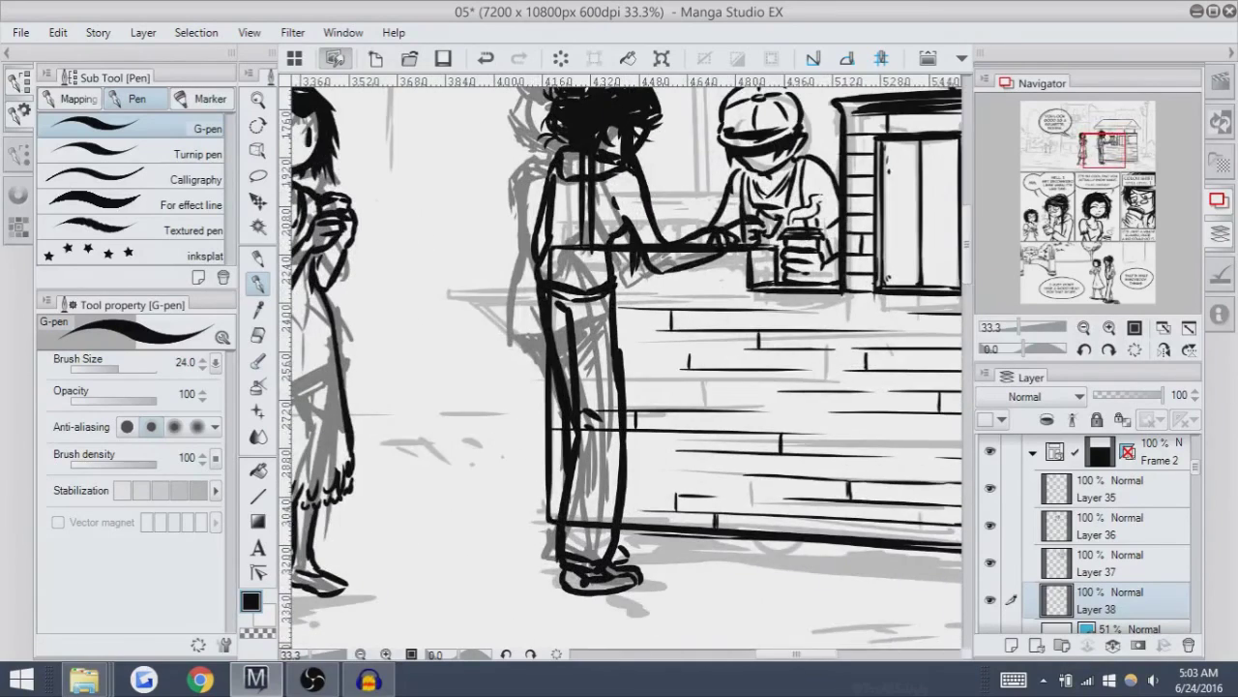
pyautogui.click(1084, 327)
pyautogui.click(1083, 327)
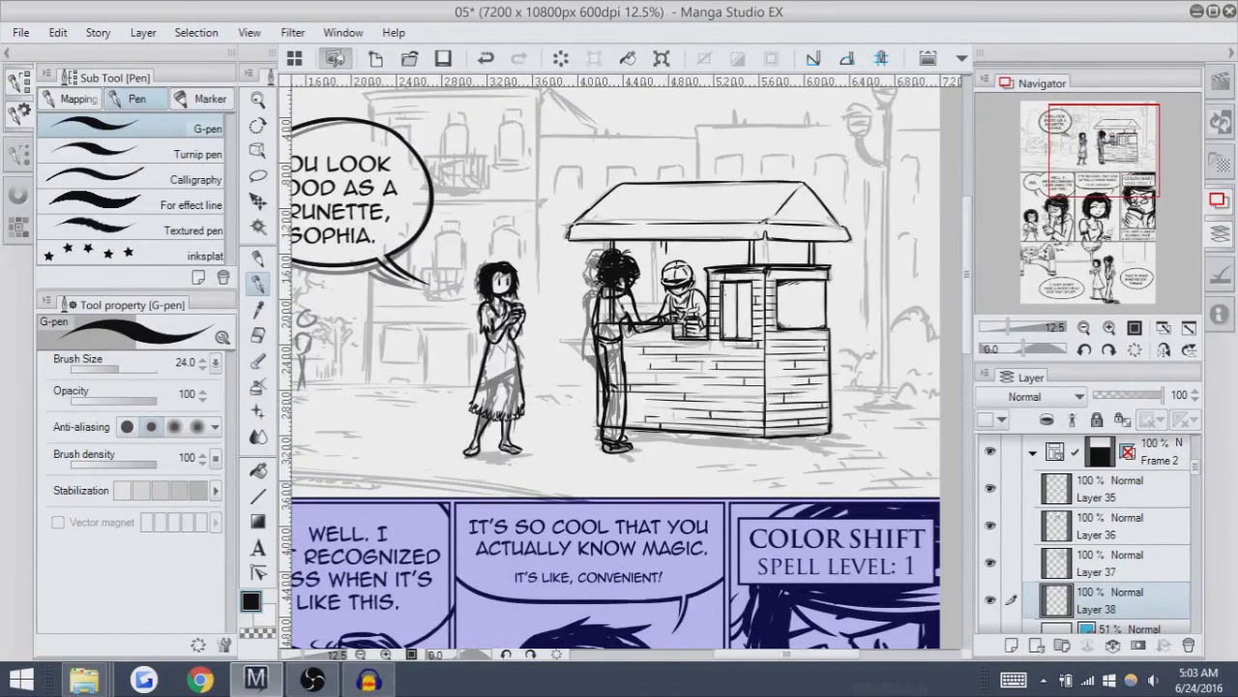
pyautogui.click(1109, 327)
pyautogui.click(1109, 327)
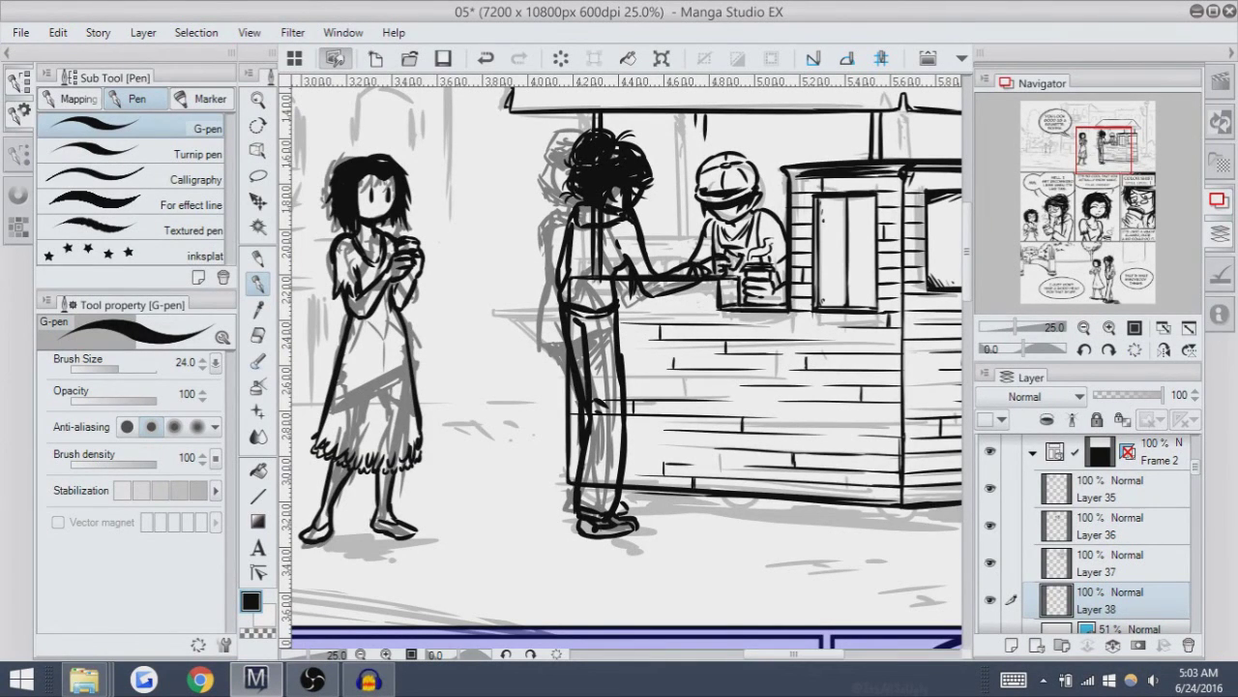
# Lasso the curly-haired customer on Layer 36, shift the figure slightly left with the Move layer tool, and deselect.
pyautogui.press('k')
pyautogui.click(1113, 525)
pyautogui.moveTo(387, 339); pyautogui.dragTo(351, 341)
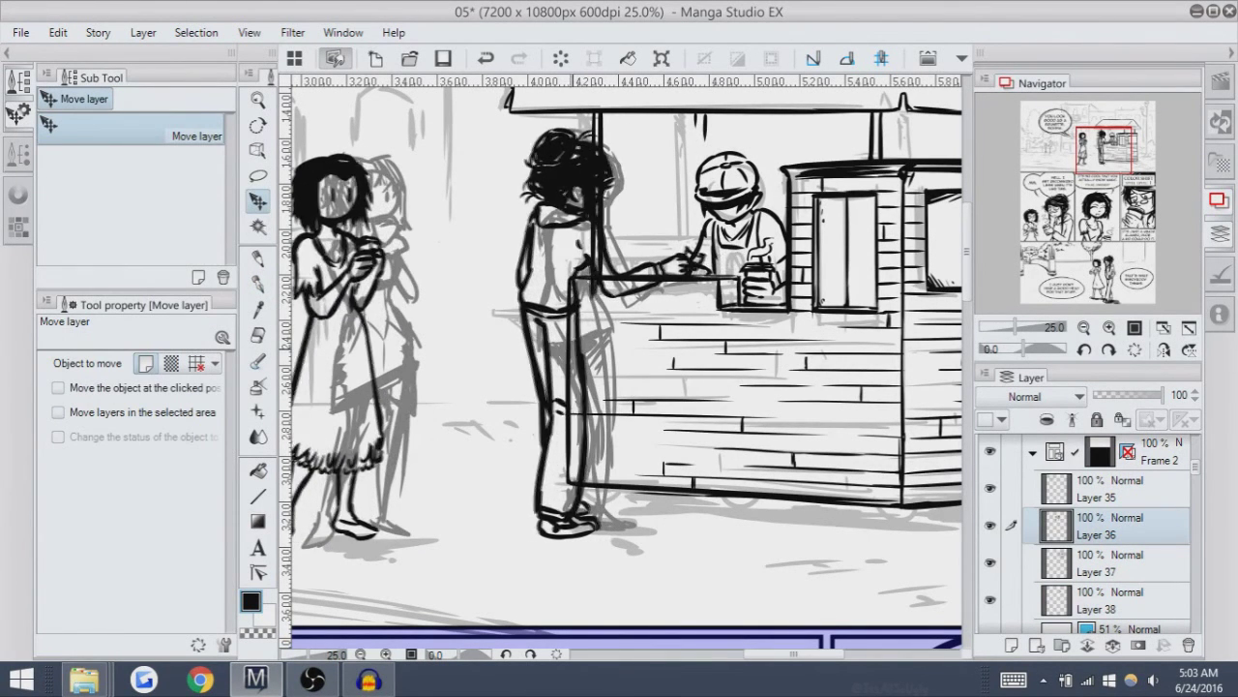
pyautogui.hotkey('ctrl', 'z')
pyautogui.press('m')
pyautogui.moveTo(605, 112)
pyautogui.mouseDown()
pyautogui.moveTo(508, 203)
pyautogui.moveTo(500, 534)
pyautogui.moveTo(741, 491)
pyautogui.moveTo(817, 189)
pyautogui.moveTo(716, 119)
pyautogui.mouseUp()
pyautogui.press('k')
pyautogui.moveTo(600, 328)
pyautogui.mouseDown()
pyautogui.moveTo(527, 329)
pyautogui.moveTo(641, 329)
pyautogui.mouseUp()
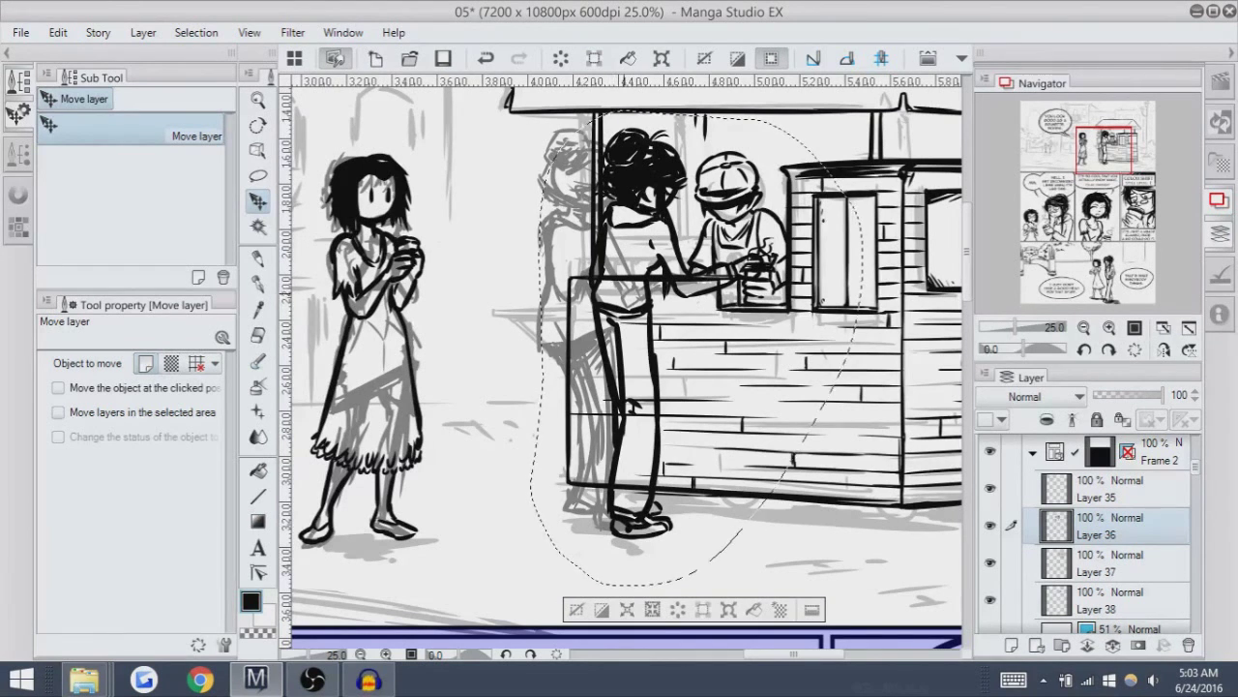
pyautogui.moveTo(641, 329); pyautogui.dragTo(591, 329)
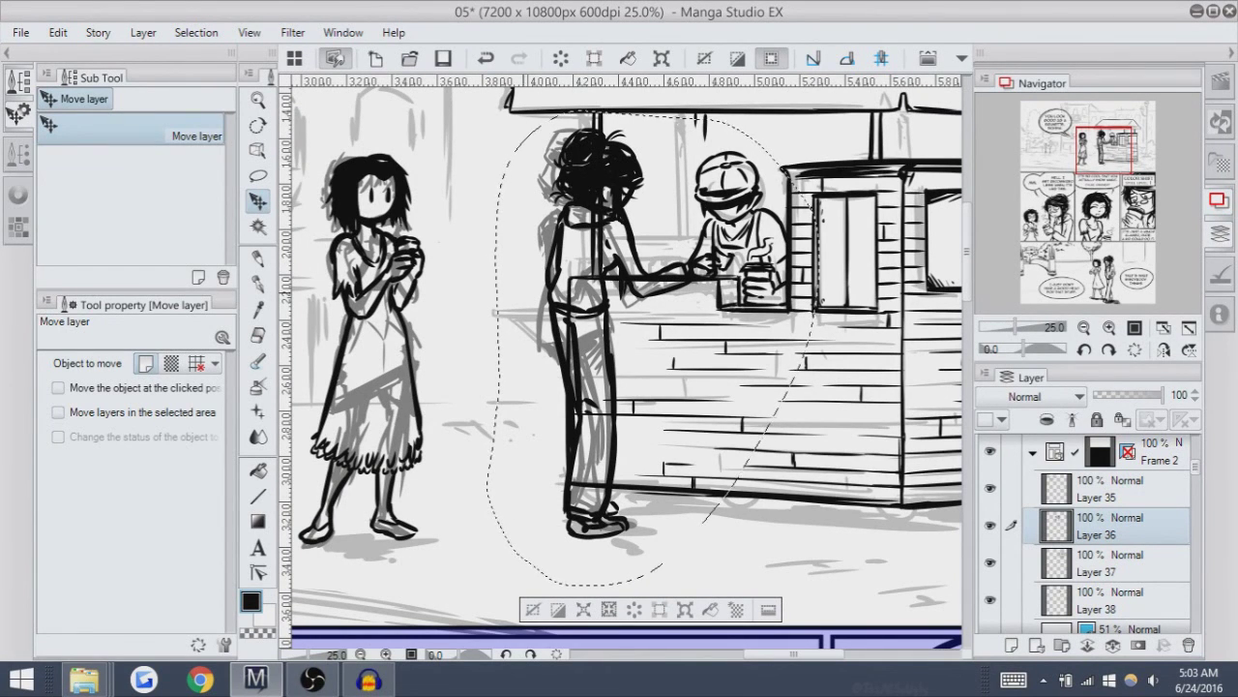
pyautogui.press('m')
pyautogui.hotkey('ctrl', 'd')
# Erase the booth counter's vertical end line behind the customer on Layer 37 with the hard eraser.
pyautogui.press('e')
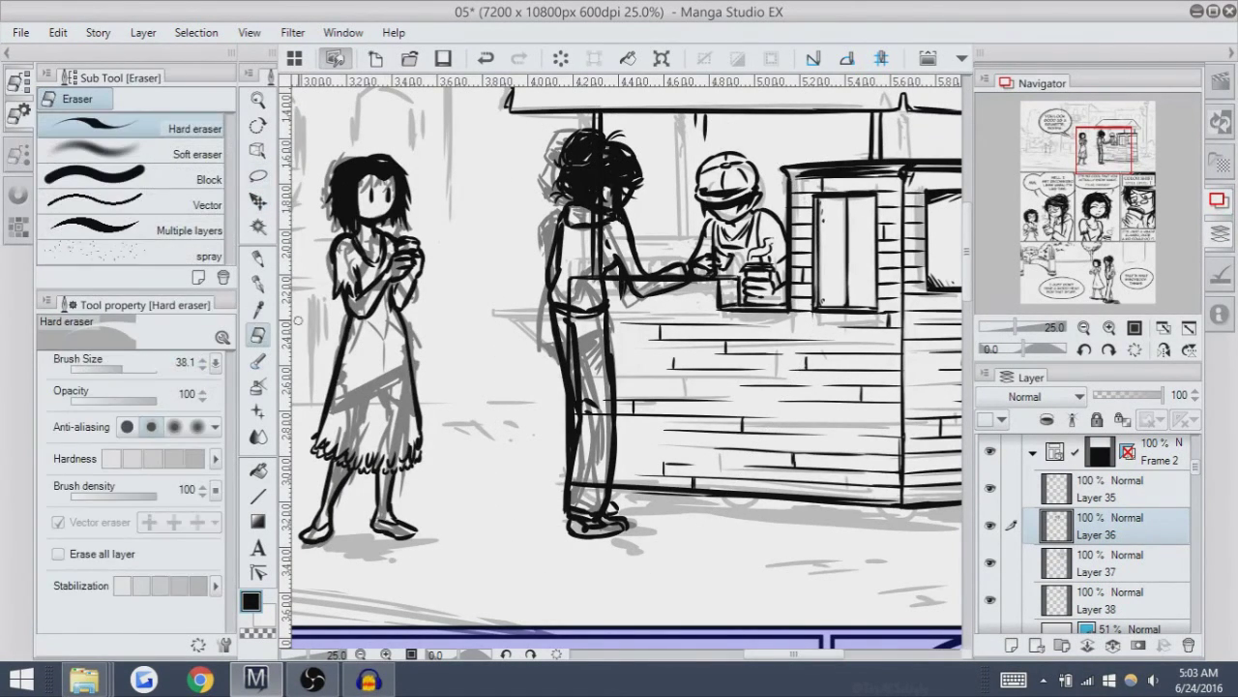
pyautogui.click(990, 562)
pyautogui.click(989, 562)
pyautogui.click(1112, 561)
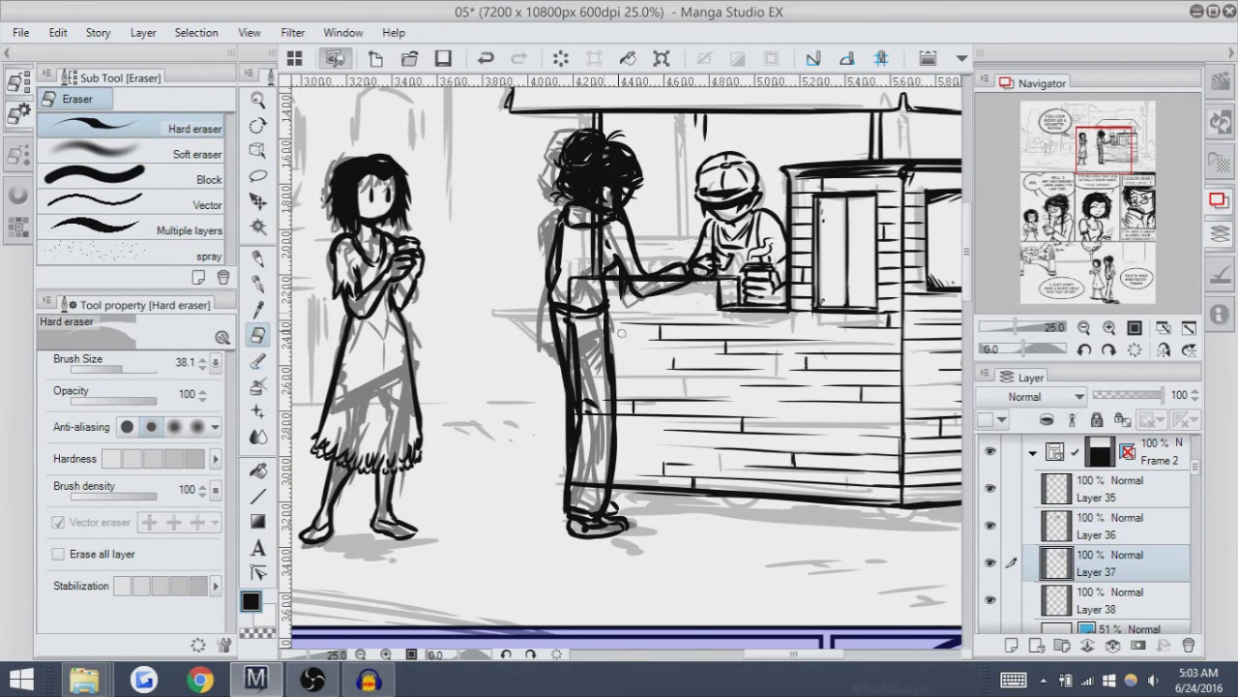
pyautogui.moveTo(569, 267); pyautogui.dragTo(569, 464)
# Extend the counter top past the customer's back and ink a new vertical end line there with the G-pen.
pyautogui.press('p')
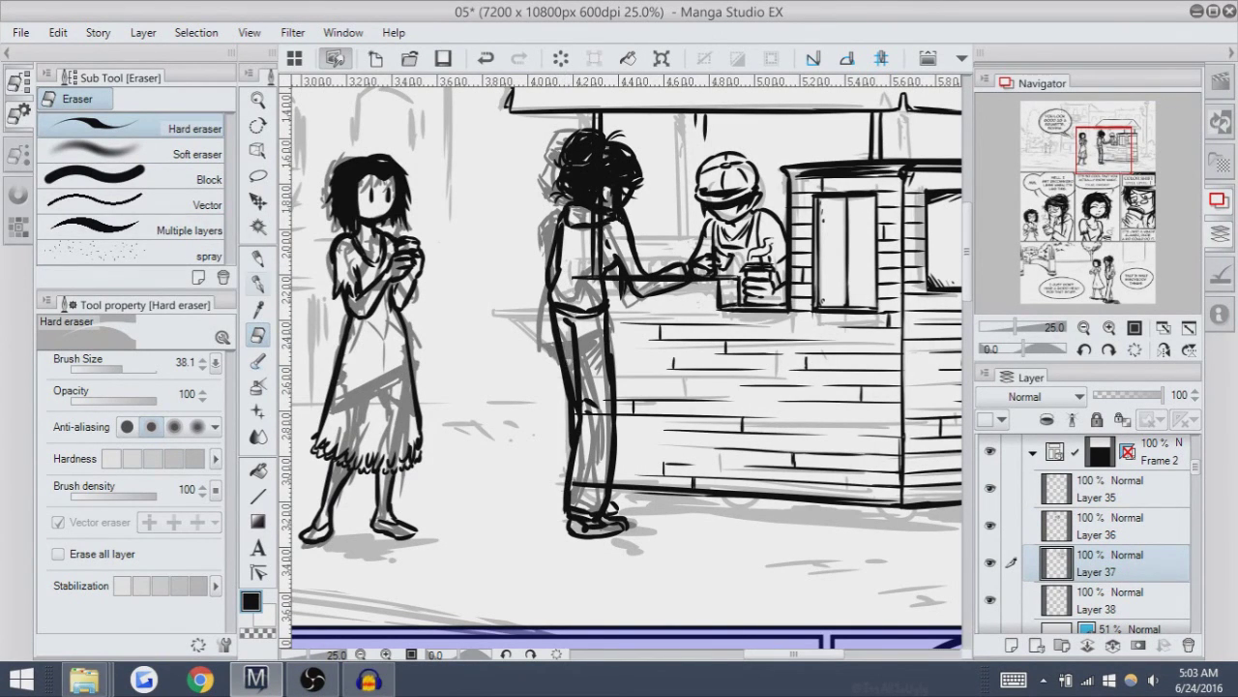
pyautogui.moveTo(522, 278)
pyautogui.mouseDown()
pyautogui.moveTo(590, 279)
pyautogui.moveTo(530, 399)
pyautogui.moveTo(531, 430)
pyautogui.mouseUp()
pyautogui.hotkey('ctrl', 'z')
pyautogui.hotkey('ctrl', 'z')
pyautogui.hotkey('ctrl', 'z')
pyautogui.hotkey('ctrl', 'z')
pyautogui.hotkey('ctrl', 'z')
pyautogui.moveTo(530, 275); pyautogui.dragTo(531, 443)
pyautogui.hotkey('ctrl', 'z')
pyautogui.moveTo(531, 378); pyautogui.dragTo(531, 450)
pyautogui.moveTo(531, 344); pyautogui.dragTo(531, 473)
pyautogui.hotkey('ctrl', 'z')
pyautogui.moveTo(531, 418); pyautogui.dragTo(531, 470)
pyautogui.hotkey('ctrl', 'z')
pyautogui.hotkey('ctrl', 'z')
pyautogui.moveTo(531, 376); pyautogui.dragTo(531, 474)
pyautogui.hotkey('ctrl', 'z')
pyautogui.moveTo(533, 405); pyautogui.dragTo(531, 477)
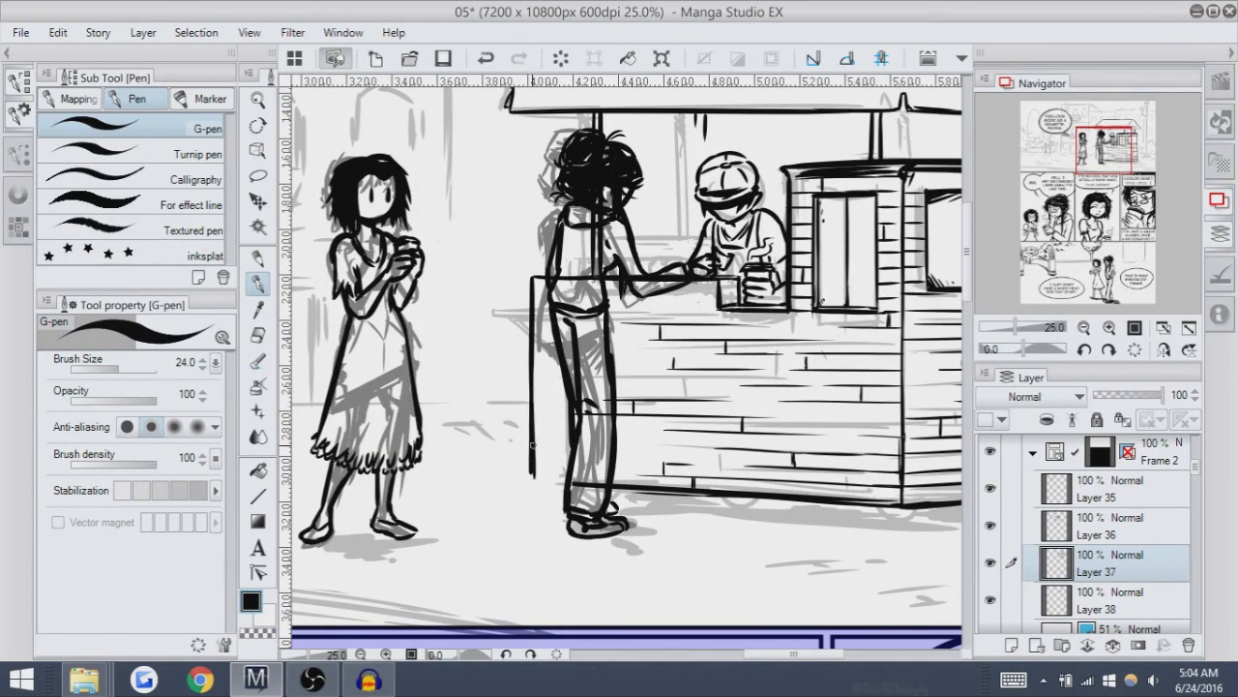
# Ink the counter's bottom edge from the new end line to the customer's leg.
pyautogui.moveTo(535, 481); pyautogui.dragTo(565, 480)
pyautogui.hotkey('ctrl', 'z')
pyautogui.hotkey('ctrl', 'z')
pyautogui.moveTo(619, 368)
pyautogui.mouseDown()
pyautogui.moveTo(474, 367)
pyautogui.moveTo(474, 396)
pyautogui.moveTo(542, 406)
pyautogui.mouseUp()
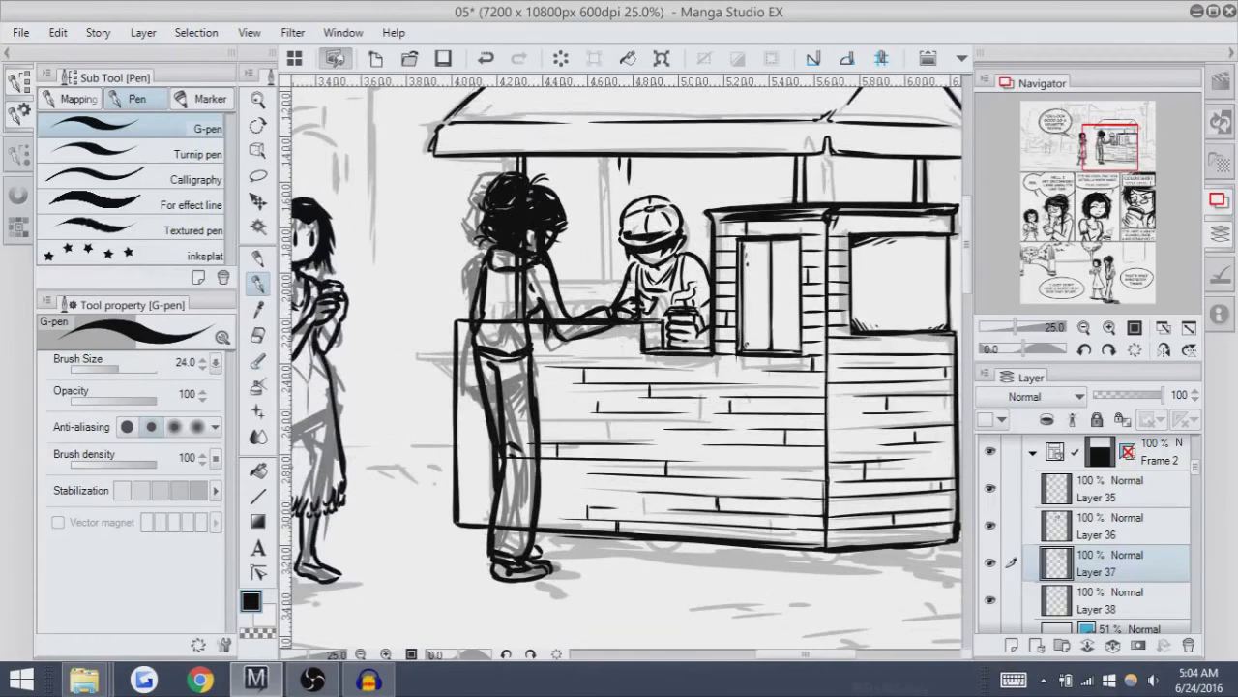
# Erase the roof post crossing the customer's head and torso and return to the G-pen.
pyautogui.press('e')
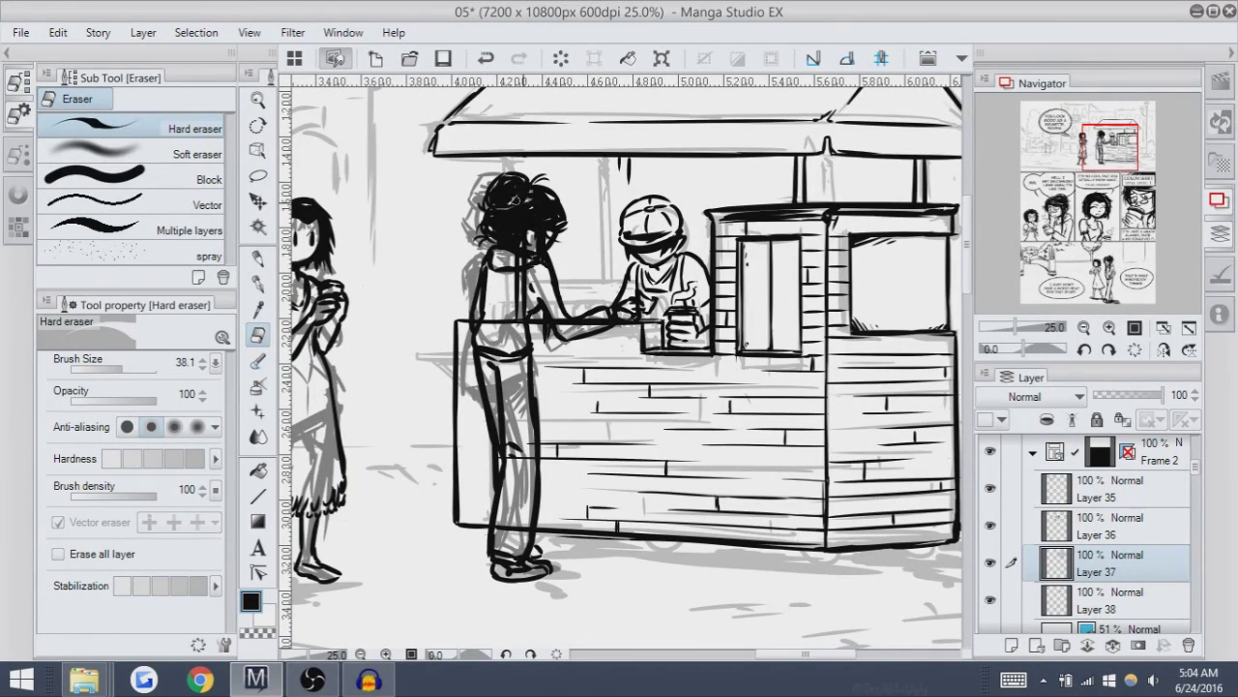
pyautogui.moveTo(517, 254)
pyautogui.mouseDown()
pyautogui.moveTo(514, 290)
pyautogui.moveTo(495, 303)
pyautogui.moveTo(523, 316)
pyautogui.mouseUp()
pyautogui.click(257, 283)
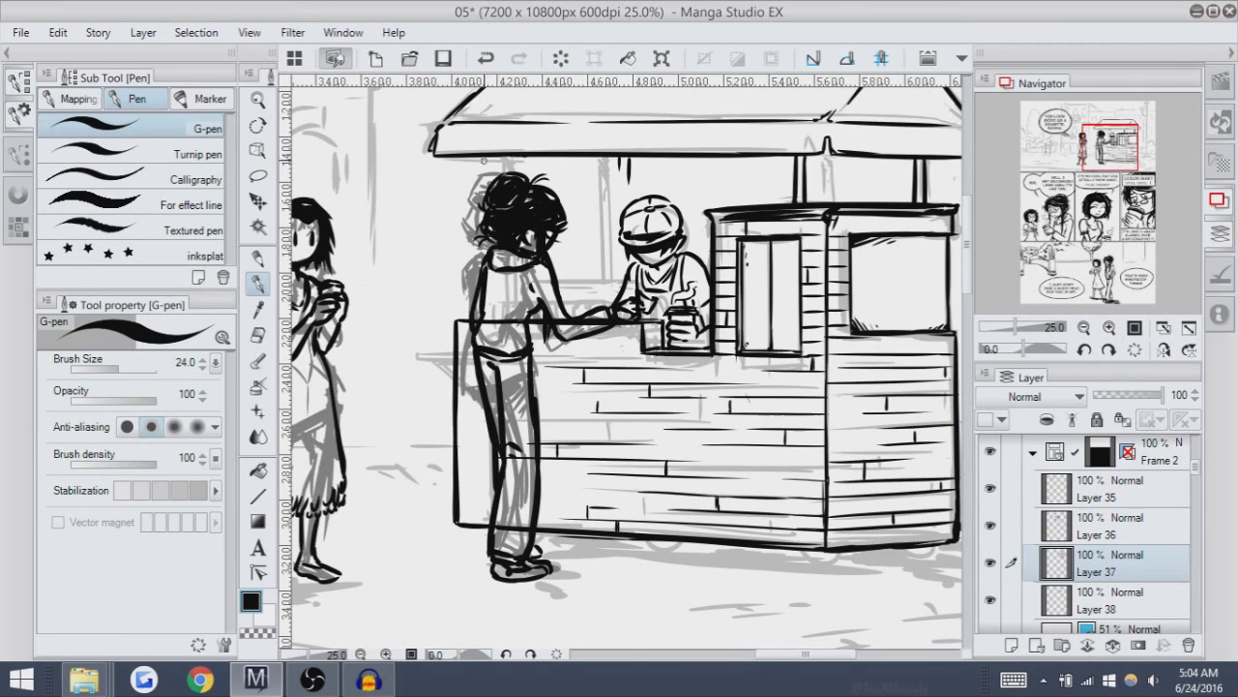
# Ink the front roof post farther left, running down from the roof edge behind the customer's hair.
pyautogui.moveTo(483, 186); pyautogui.dragTo(475, 222)
pyautogui.hotkey('ctrl', 'z')
pyautogui.hotkey('ctrl', 'z')
pyautogui.hotkey('ctrl', 'z')
pyautogui.hotkey('ctrl', 'z')
pyautogui.hotkey('ctrl', 'z')
pyautogui.hotkey('ctrl', 'z')
pyautogui.hotkey('ctrl', 'z')
pyautogui.hotkey('ctrl', 'z')
pyautogui.hotkey('ctrl', 'z')
pyautogui.hotkey('ctrl', 'z')
pyautogui.hotkey('ctrl', 'z')
pyautogui.hotkey('ctrl', 'z')
pyautogui.hotkey('ctrl', 'y')
pyautogui.hotkey('ctrl', 'z')
pyautogui.hotkey('ctrl', 'y')
pyautogui.hotkey('ctrl', 'z')
pyautogui.hotkey('ctrl', 'y')
pyautogui.hotkey('ctrl', 'z')
pyautogui.hotkey('ctrl', 'y')
pyautogui.hotkey('ctrl', 'z')
pyautogui.hotkey('ctrl', 'y')
pyautogui.hotkey('ctrl', 'z')
pyautogui.hotkey('ctrl', 'y')
pyautogui.hotkey('ctrl', 'z')
pyautogui.hotkey('ctrl', 'y')
# Erase the short stray mark under the roof and ink the rear post's first line between customer and vendor.
pyautogui.press('e')
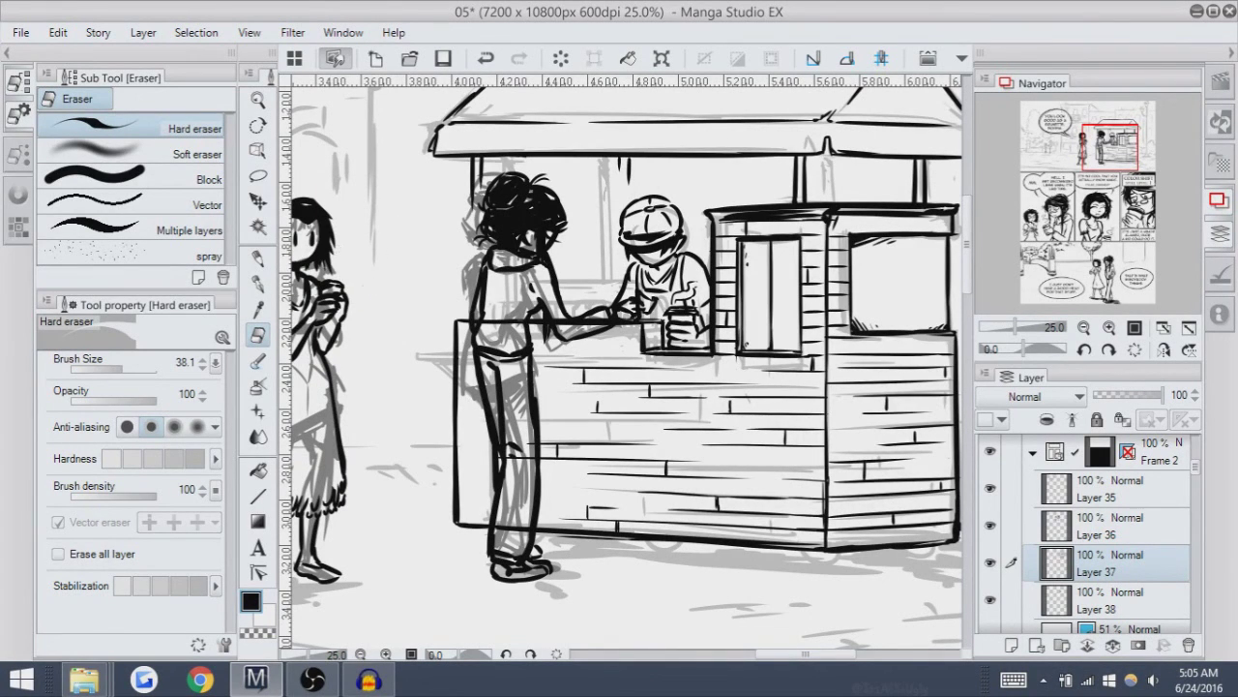
pyautogui.moveTo(607, 163)
pyautogui.mouseDown()
pyautogui.moveTo(619, 165)
pyautogui.moveTo(611, 179)
pyautogui.moveTo(617, 160)
pyautogui.moveTo(637, 163)
pyautogui.mouseUp()
pyautogui.press('p')
pyautogui.hotkey('ctrl', 'z')
pyautogui.moveTo(573, 159)
pyautogui.mouseDown()
pyautogui.moveTo(577, 262)
pyautogui.moveTo(577, 155)
pyautogui.moveTo(577, 266)
pyautogui.mouseUp()
pyautogui.hotkey('ctrl', 'z')
pyautogui.hotkey('ctrl', 'z')
pyautogui.hotkey('ctrl', 'z')
pyautogui.hotkey('ctrl', 'z')
pyautogui.hotkey('ctrl', 'z')
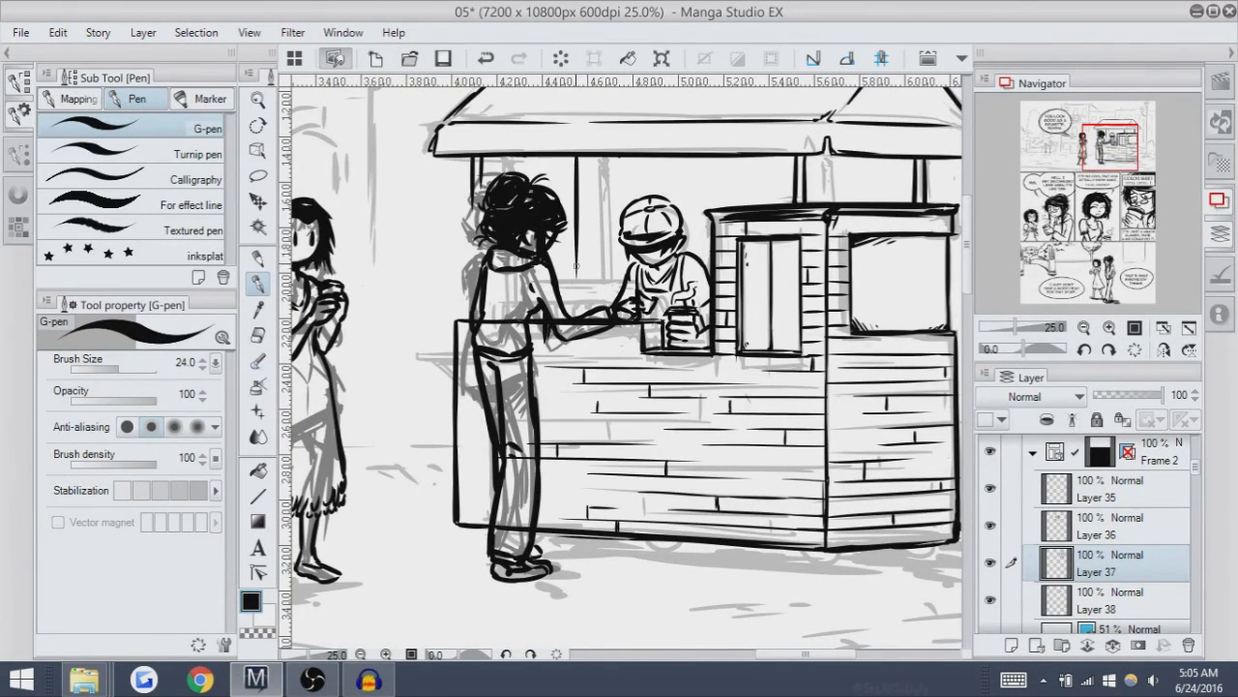
pyautogui.hotkey('ctrl', 'z')
# Ink the rear post's second vertical line parallel to the first, from the roof down behind the counter.
pyautogui.moveTo(584, 158); pyautogui.dragTo(583, 287)
pyautogui.hotkey('ctrl', 'z')
pyautogui.moveTo(584, 171); pyautogui.dragTo(584, 279)
pyautogui.hotkey('ctrl', 'z')
pyautogui.moveTo(583, 170); pyautogui.dragTo(584, 286)
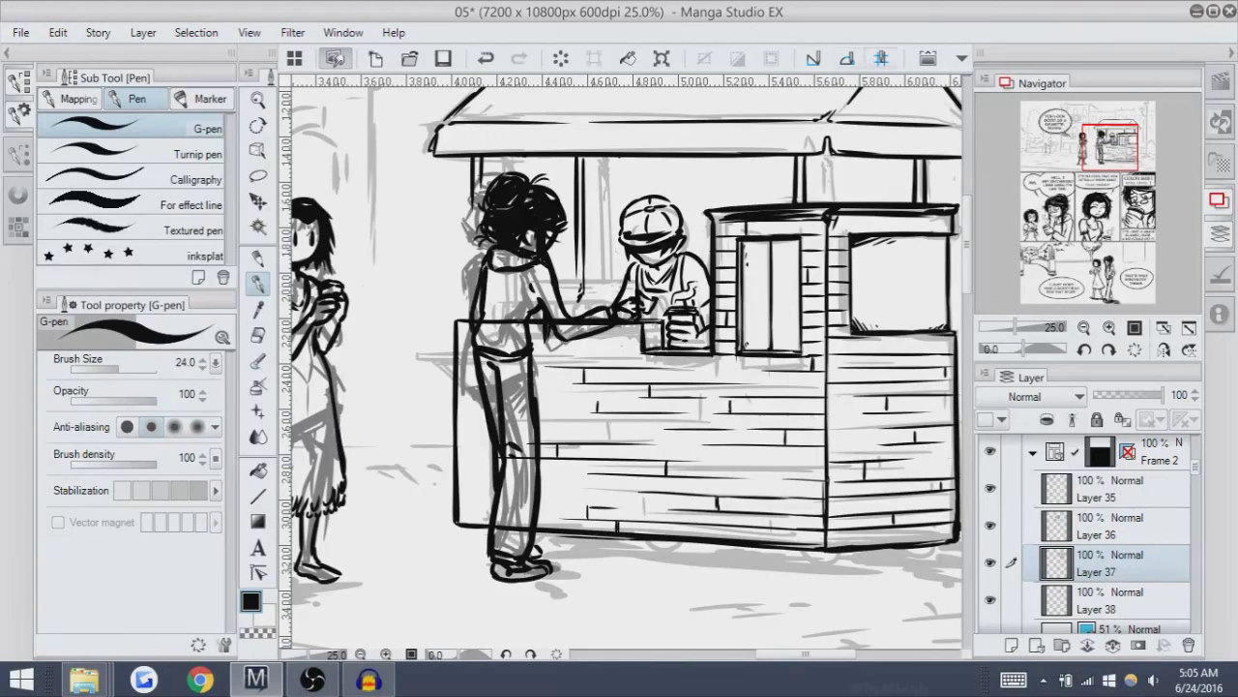
pyautogui.hotkey('ctrl', 'z')
pyautogui.moveTo(581, 174); pyautogui.dragTo(581, 294)
pyautogui.hotkey('ctrl', 'z')
pyautogui.moveTo(583, 175); pyautogui.dragTo(583, 311)
pyautogui.hotkey('ctrl', 'z')
# Switch to the hard eraser and enlarge its brush size to 224.
pyautogui.moveTo(619, 348); pyautogui.dragTo(677, 396)
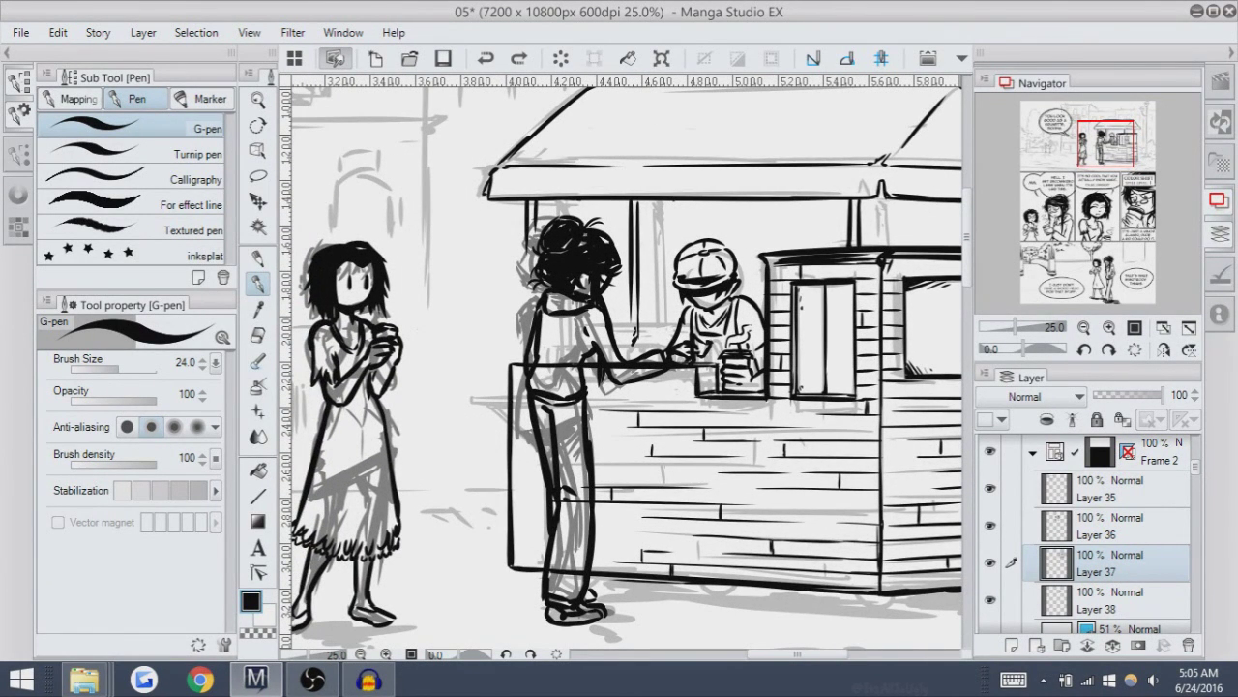
pyautogui.moveTo(619, 242); pyautogui.dragTo(585, 252)
pyautogui.moveTo(619, 339)
pyautogui.mouseDown()
pyautogui.moveTo(600, 373)
pyautogui.moveTo(635, 389)
pyautogui.moveTo(647, 362)
pyautogui.moveTo(695, 368)
pyautogui.moveTo(690, 308)
pyautogui.mouseUp()
pyautogui.click(1085, 327)
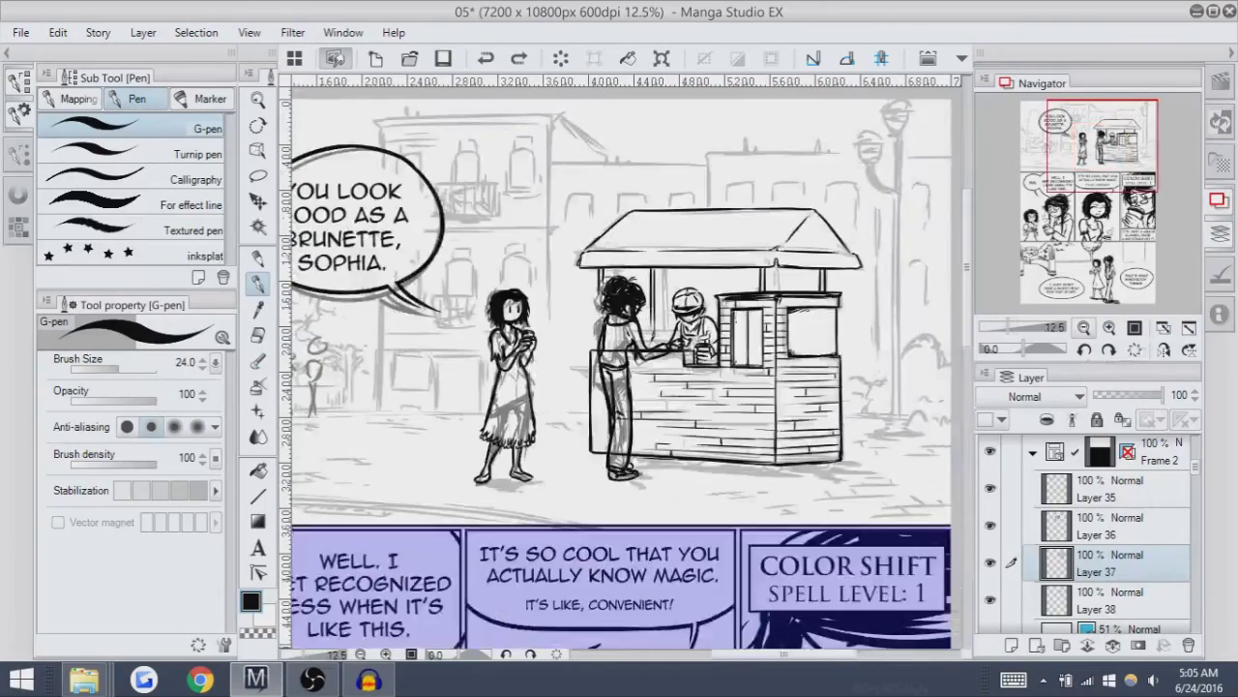
pyautogui.moveTo(620, 367)
pyautogui.mouseDown()
pyautogui.moveTo(681, 369)
pyautogui.moveTo(633, 390)
pyautogui.moveTo(681, 335)
pyautogui.moveTo(640, 282)
pyautogui.moveTo(594, 318)
pyautogui.moveTo(546, 275)
pyautogui.mouseUp()
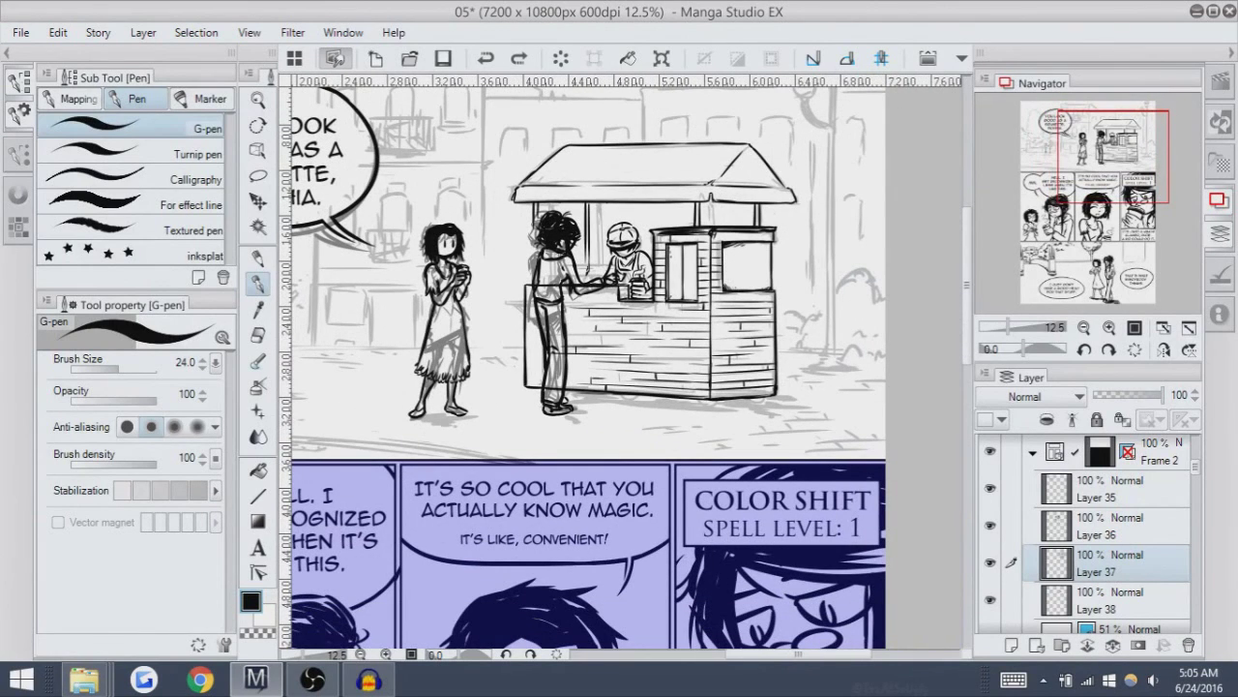
pyautogui.press('e')
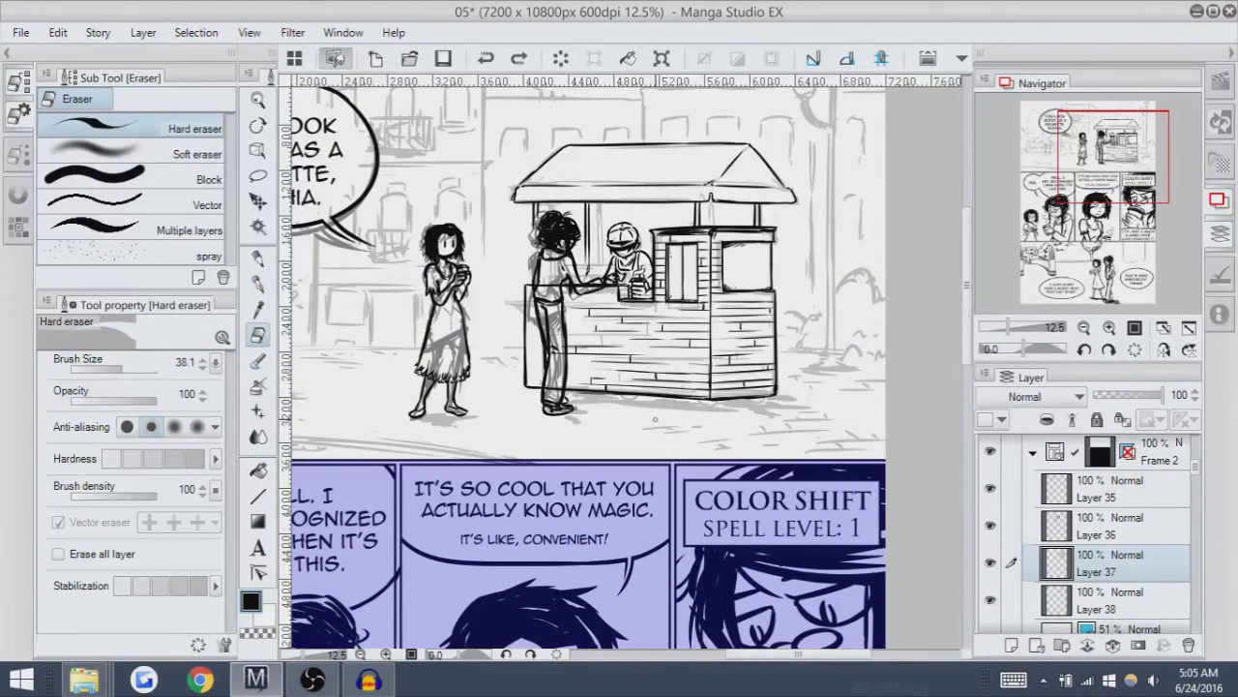
pyautogui.click(136, 363)
pyautogui.moveTo(627, 405)
pyautogui.mouseDown()
pyautogui.moveTo(760, 404)
pyautogui.moveTo(709, 431)
pyautogui.moveTo(695, 410)
pyautogui.moveTo(753, 402)
pyautogui.moveTo(841, 478)
pyautogui.mouseUp()
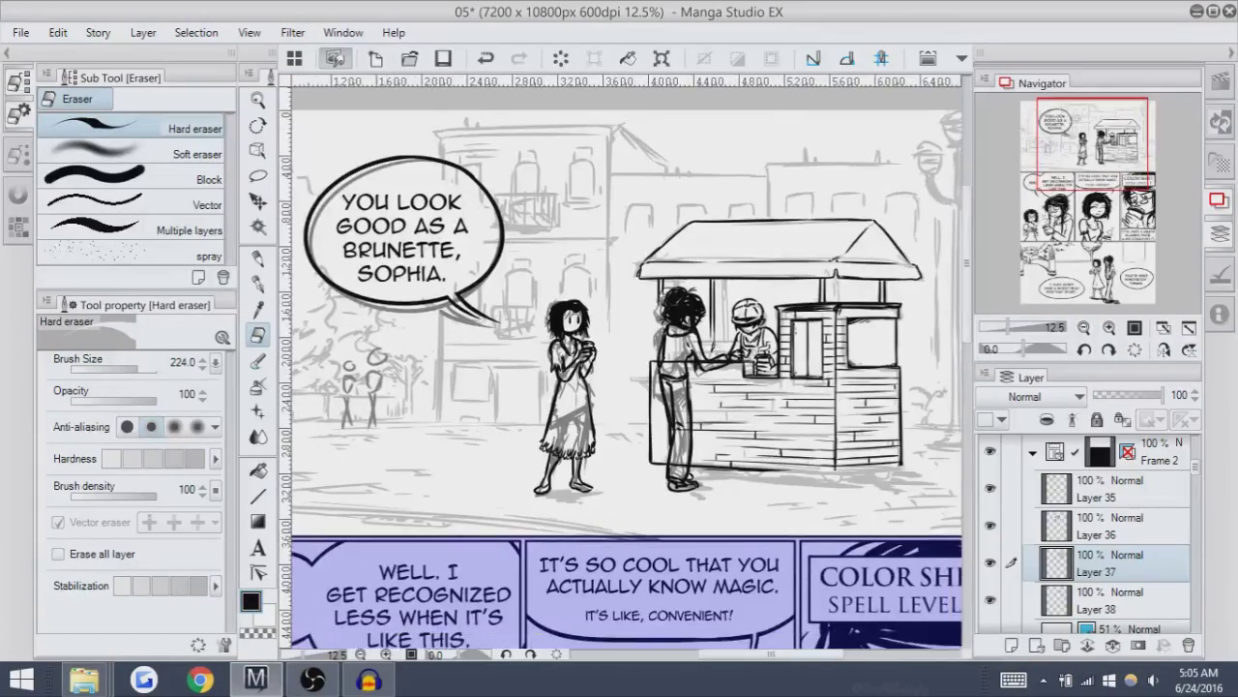